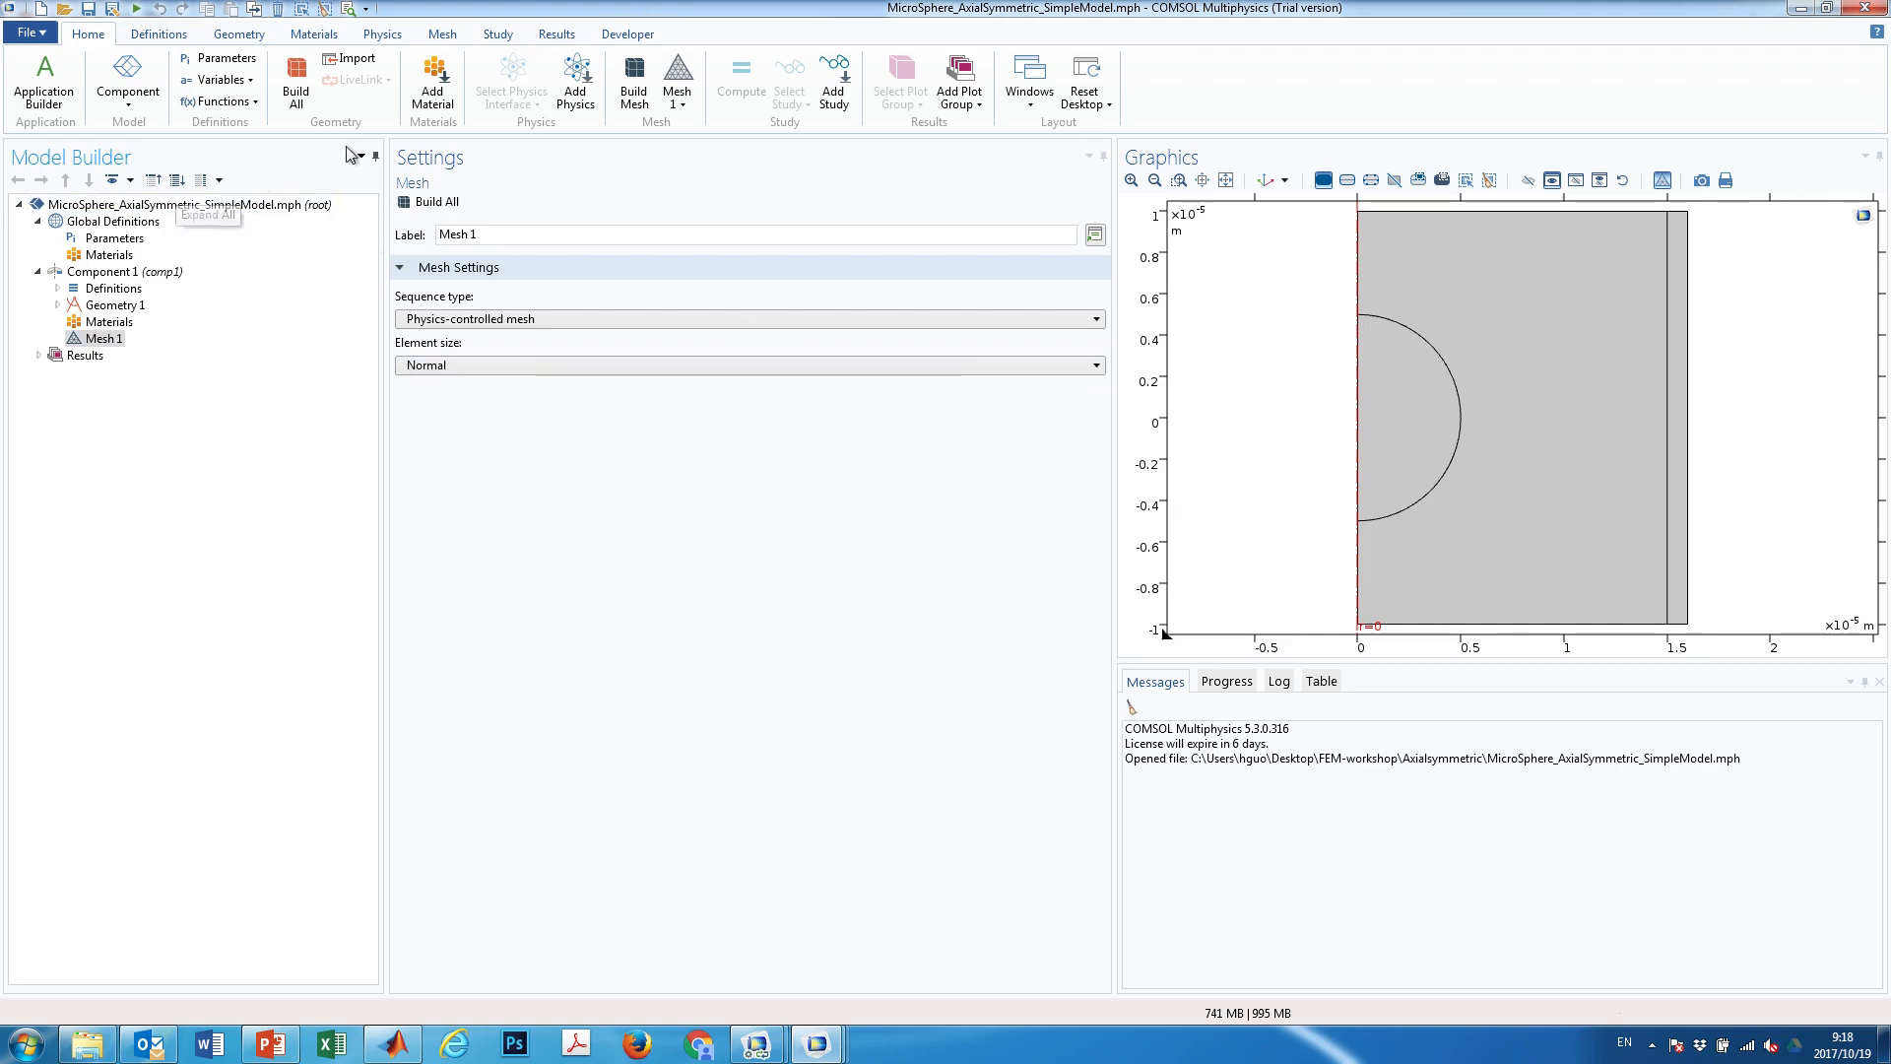
Expand the whole model tree and review the global parameters and the Circle 1 geometry settings
{"action": "left_click", "coordinate": [177, 180]}
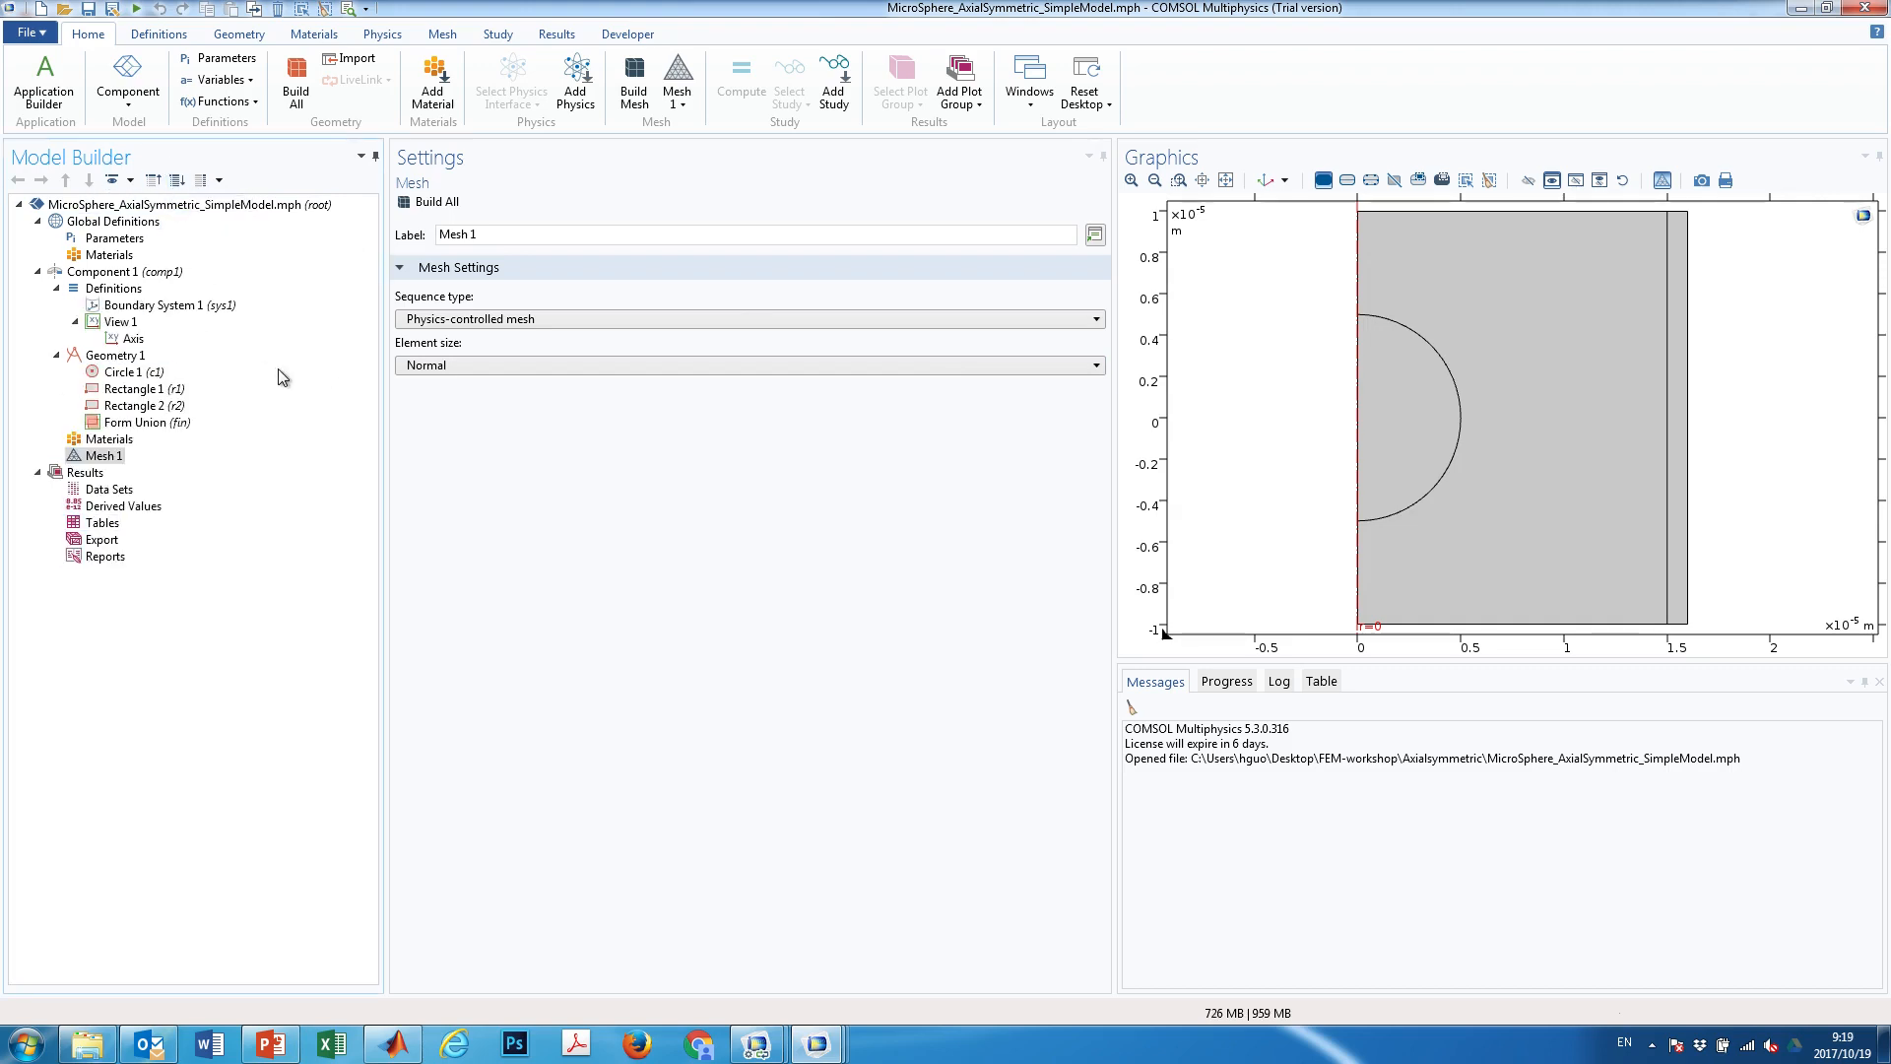
{"action": "left_click", "coordinate": [109, 240]}
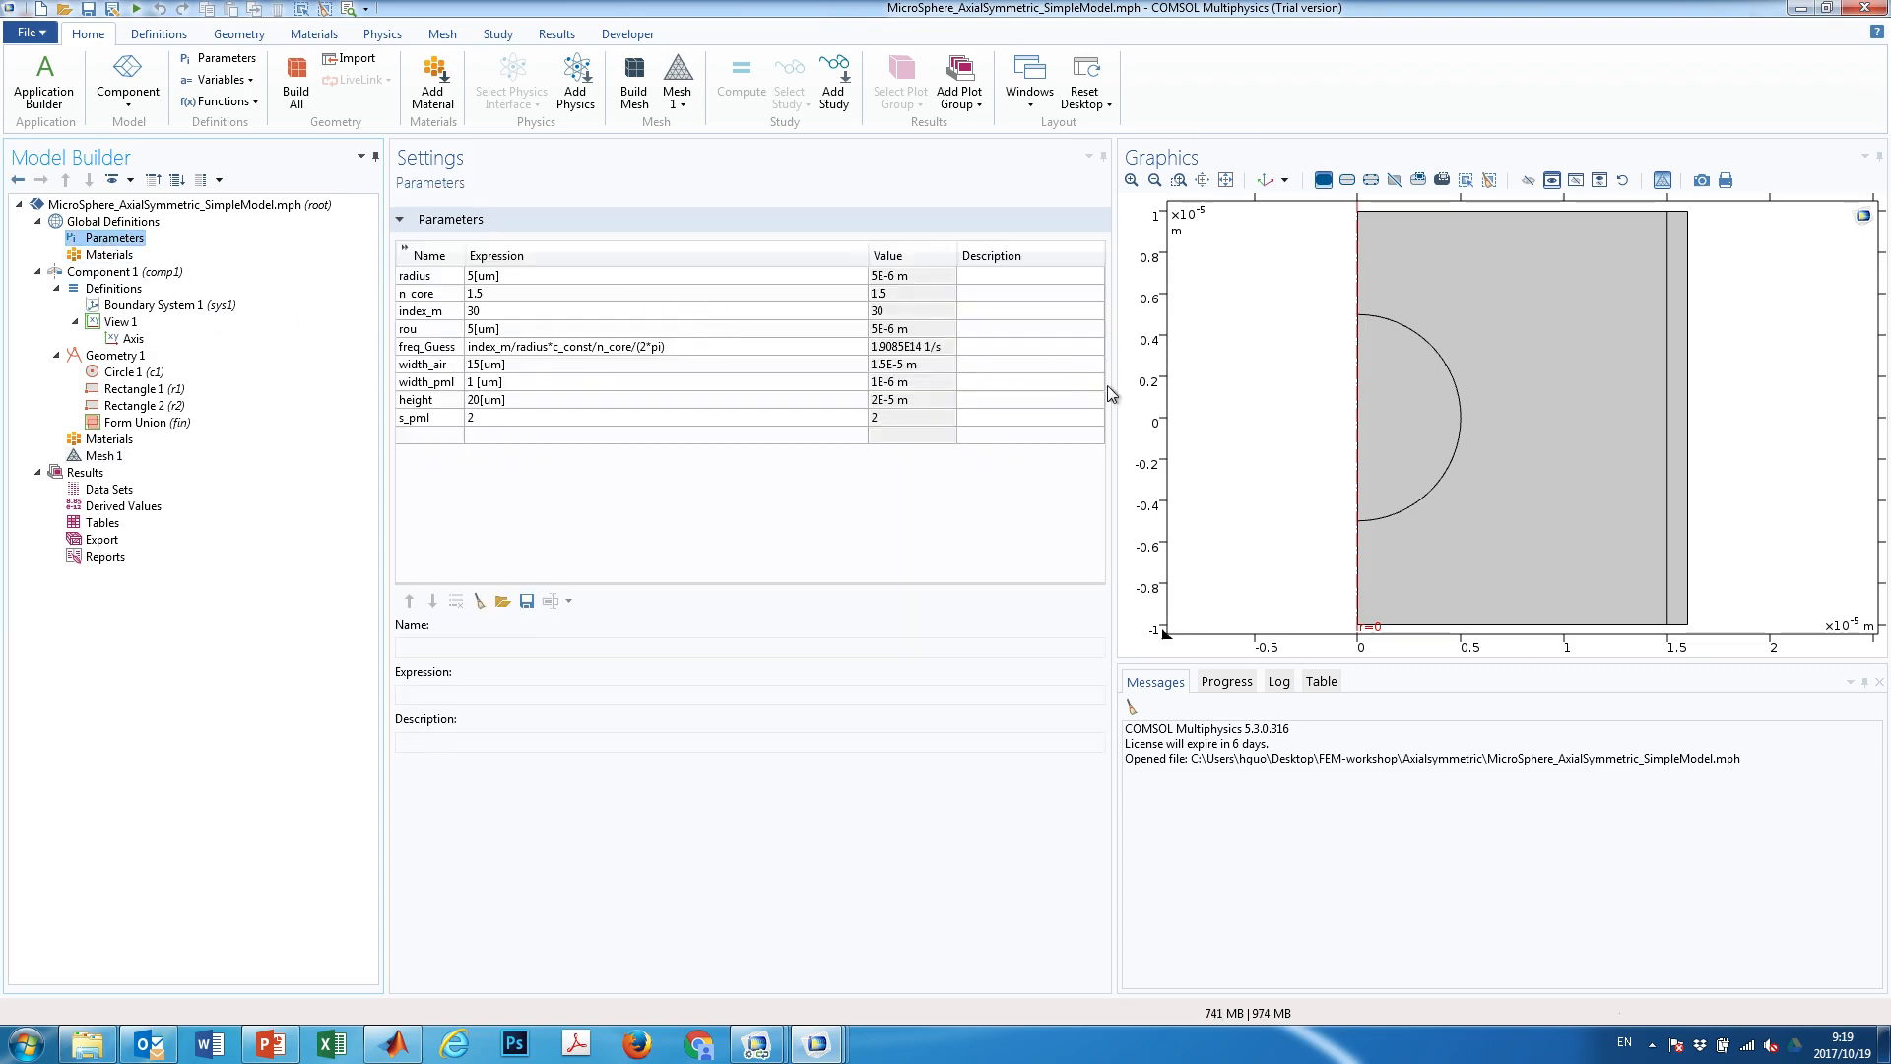
{"action": "left_click_drag", "start_coordinate": [1112, 386], "coordinate": [1201, 386]}
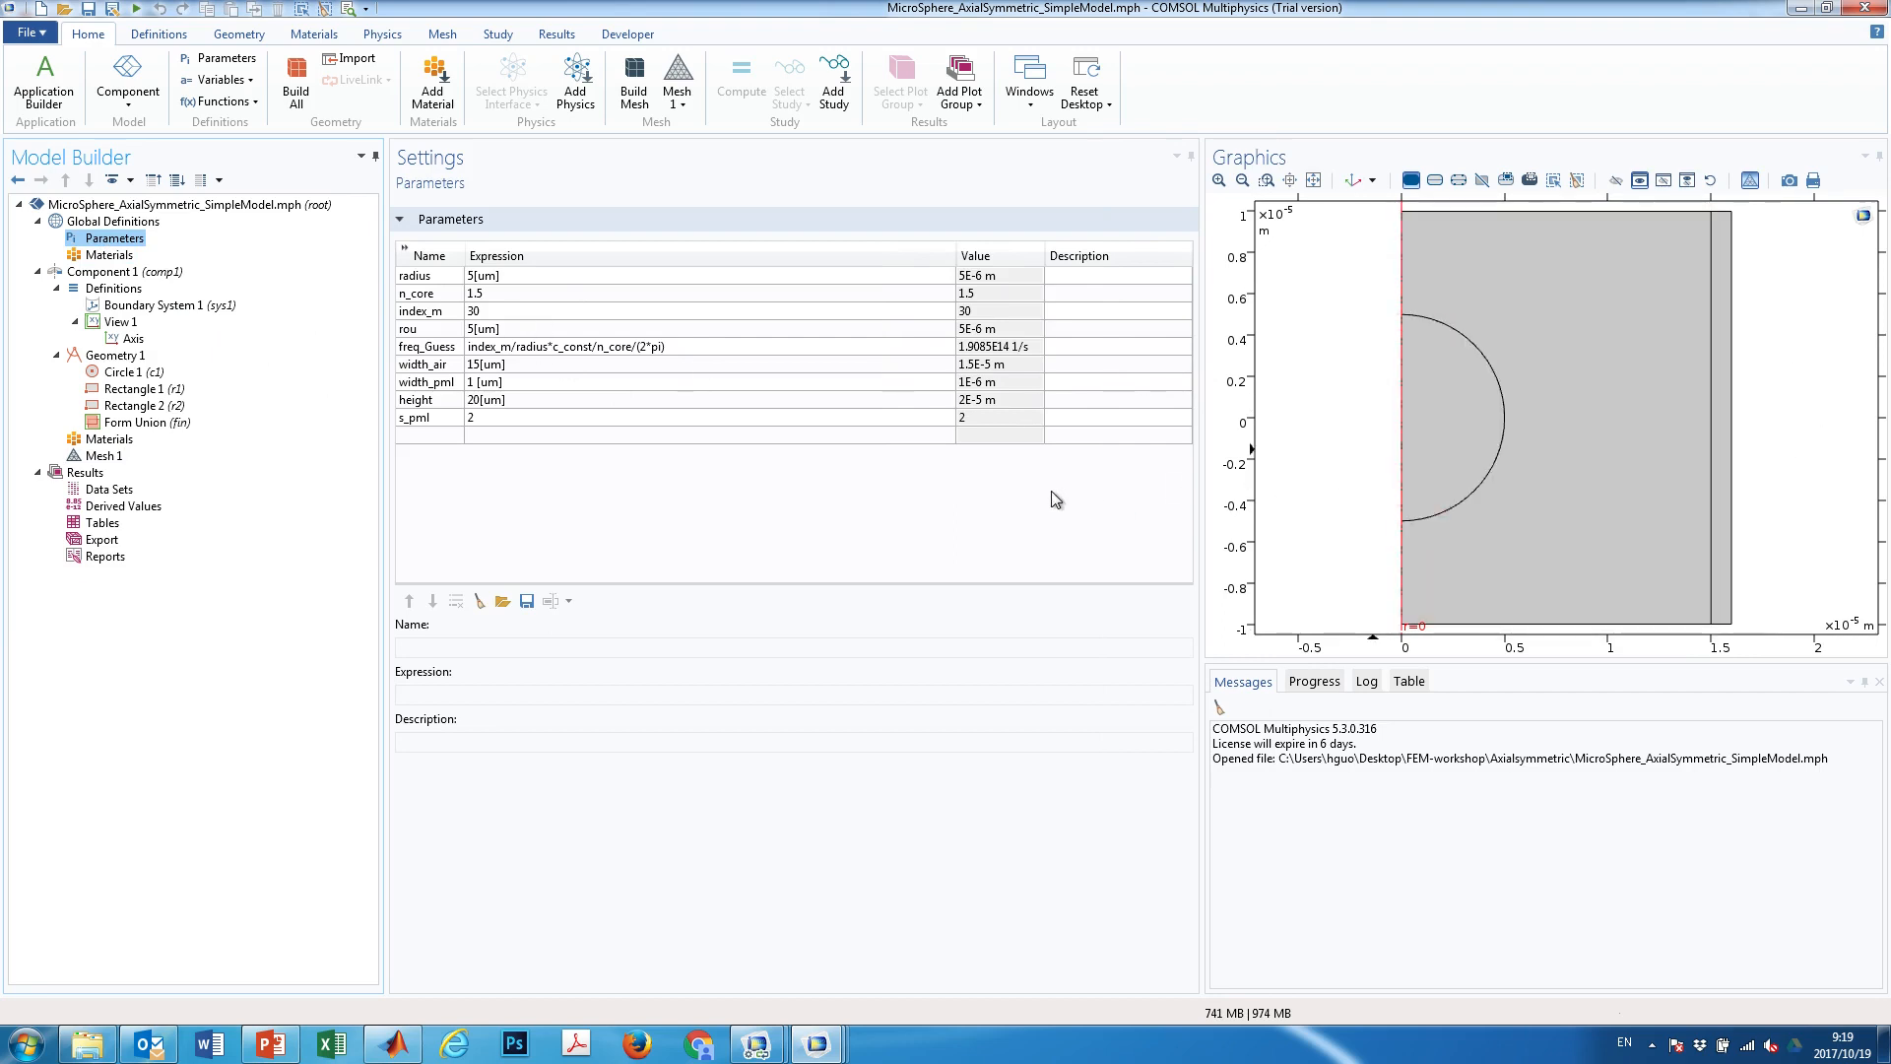
{"action": "left_click", "coordinate": [108, 356]}
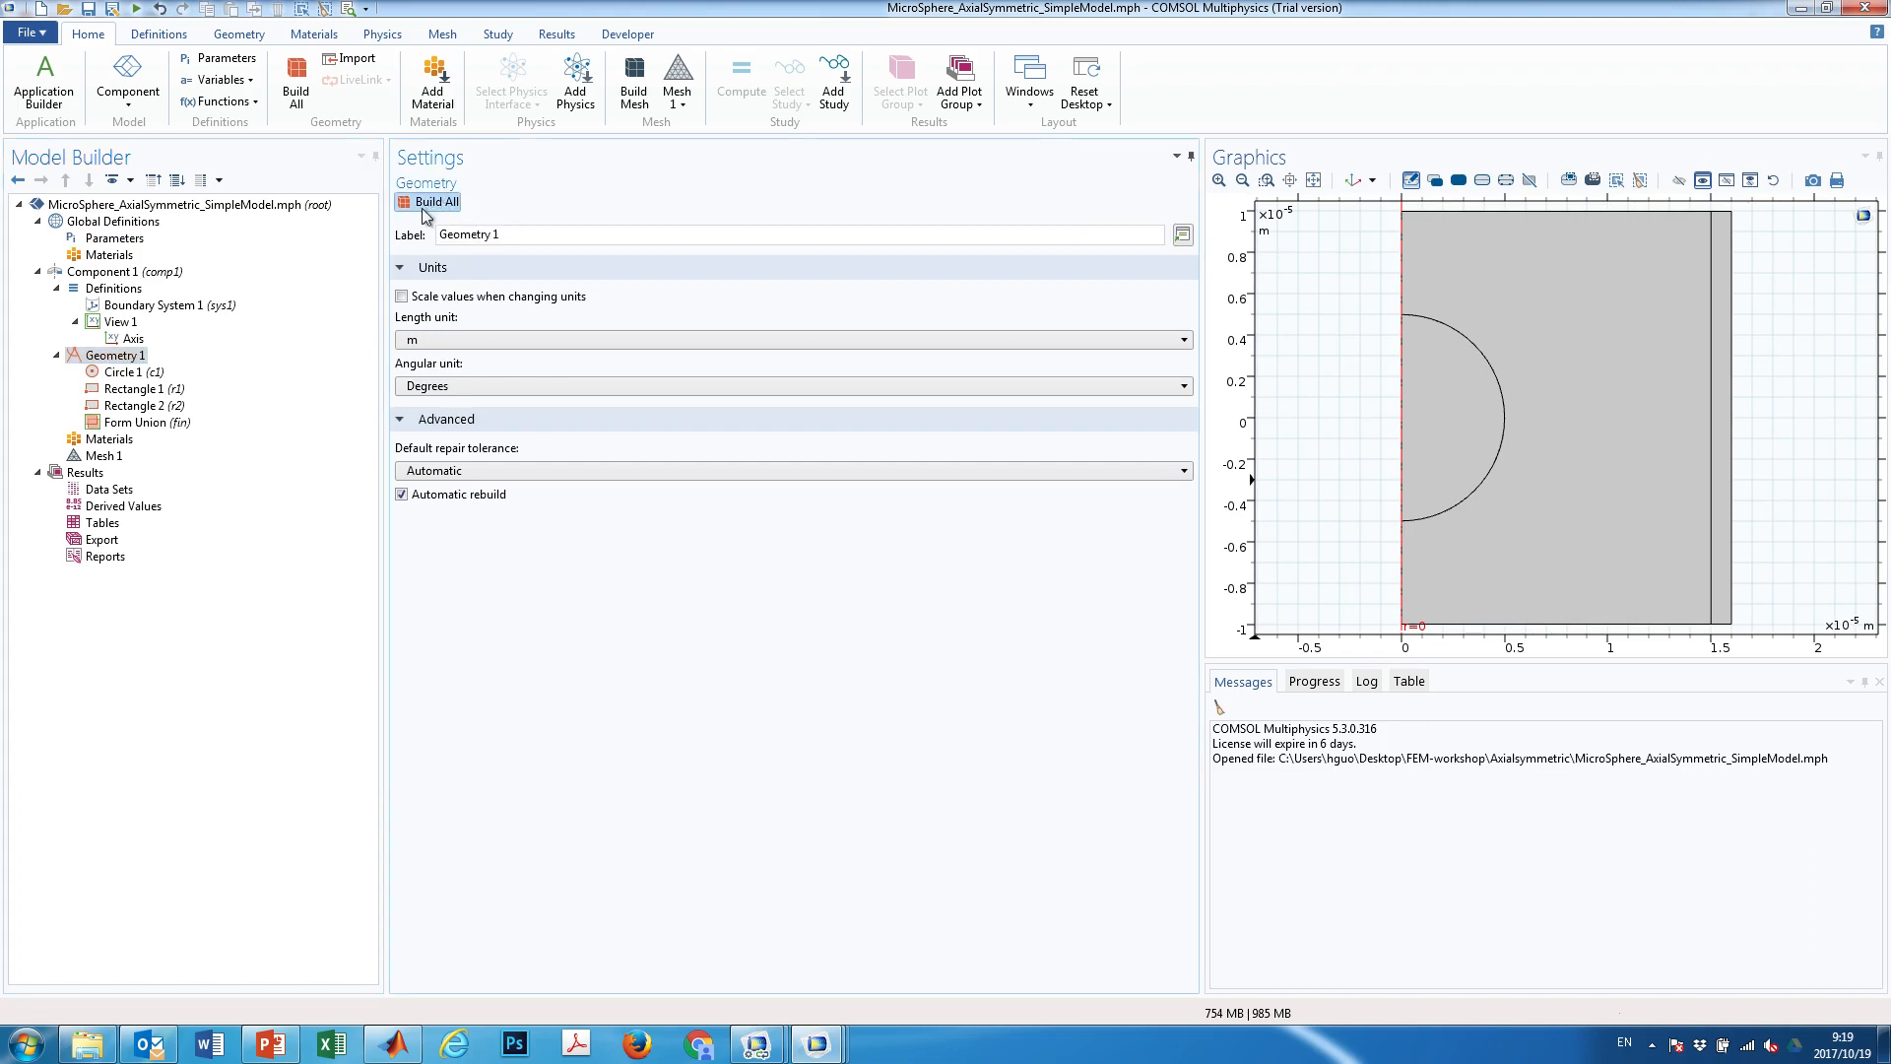
{"action": "left_click", "coordinate": [125, 372]}
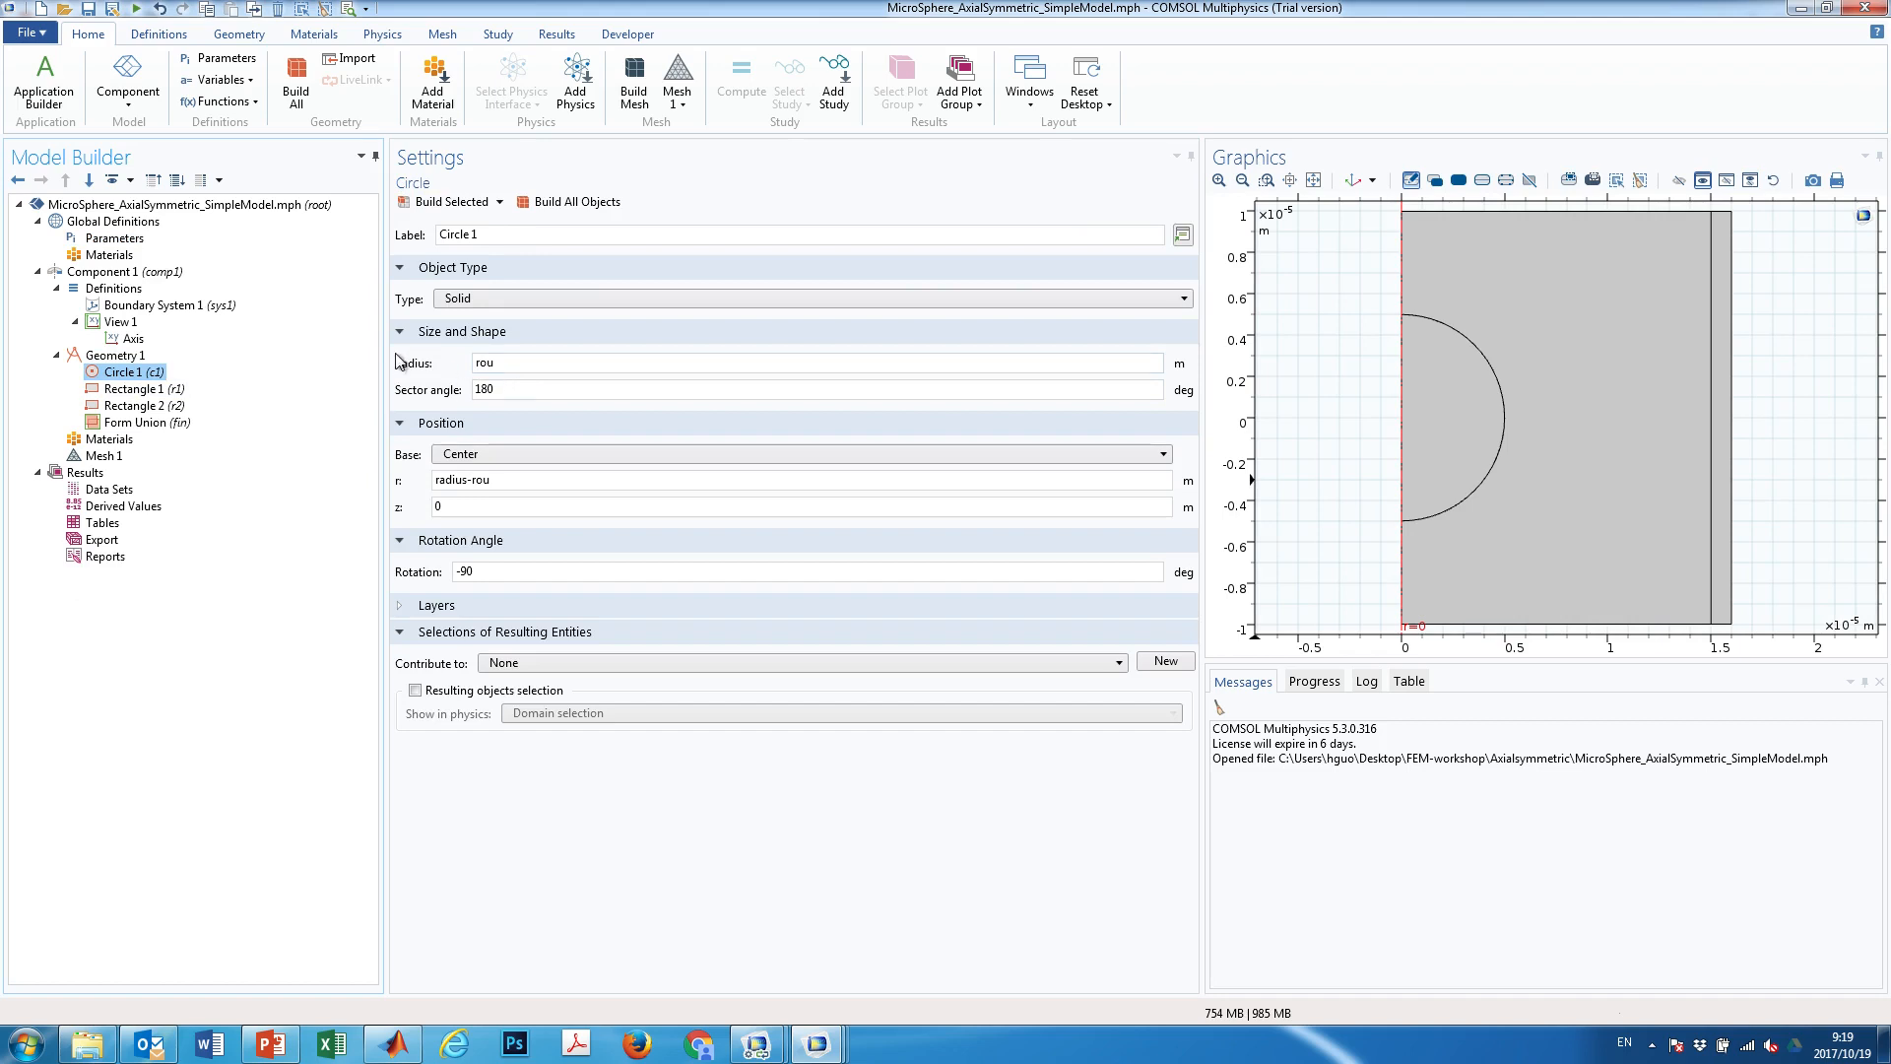
{"action": "left_click", "coordinate": [108, 239]}
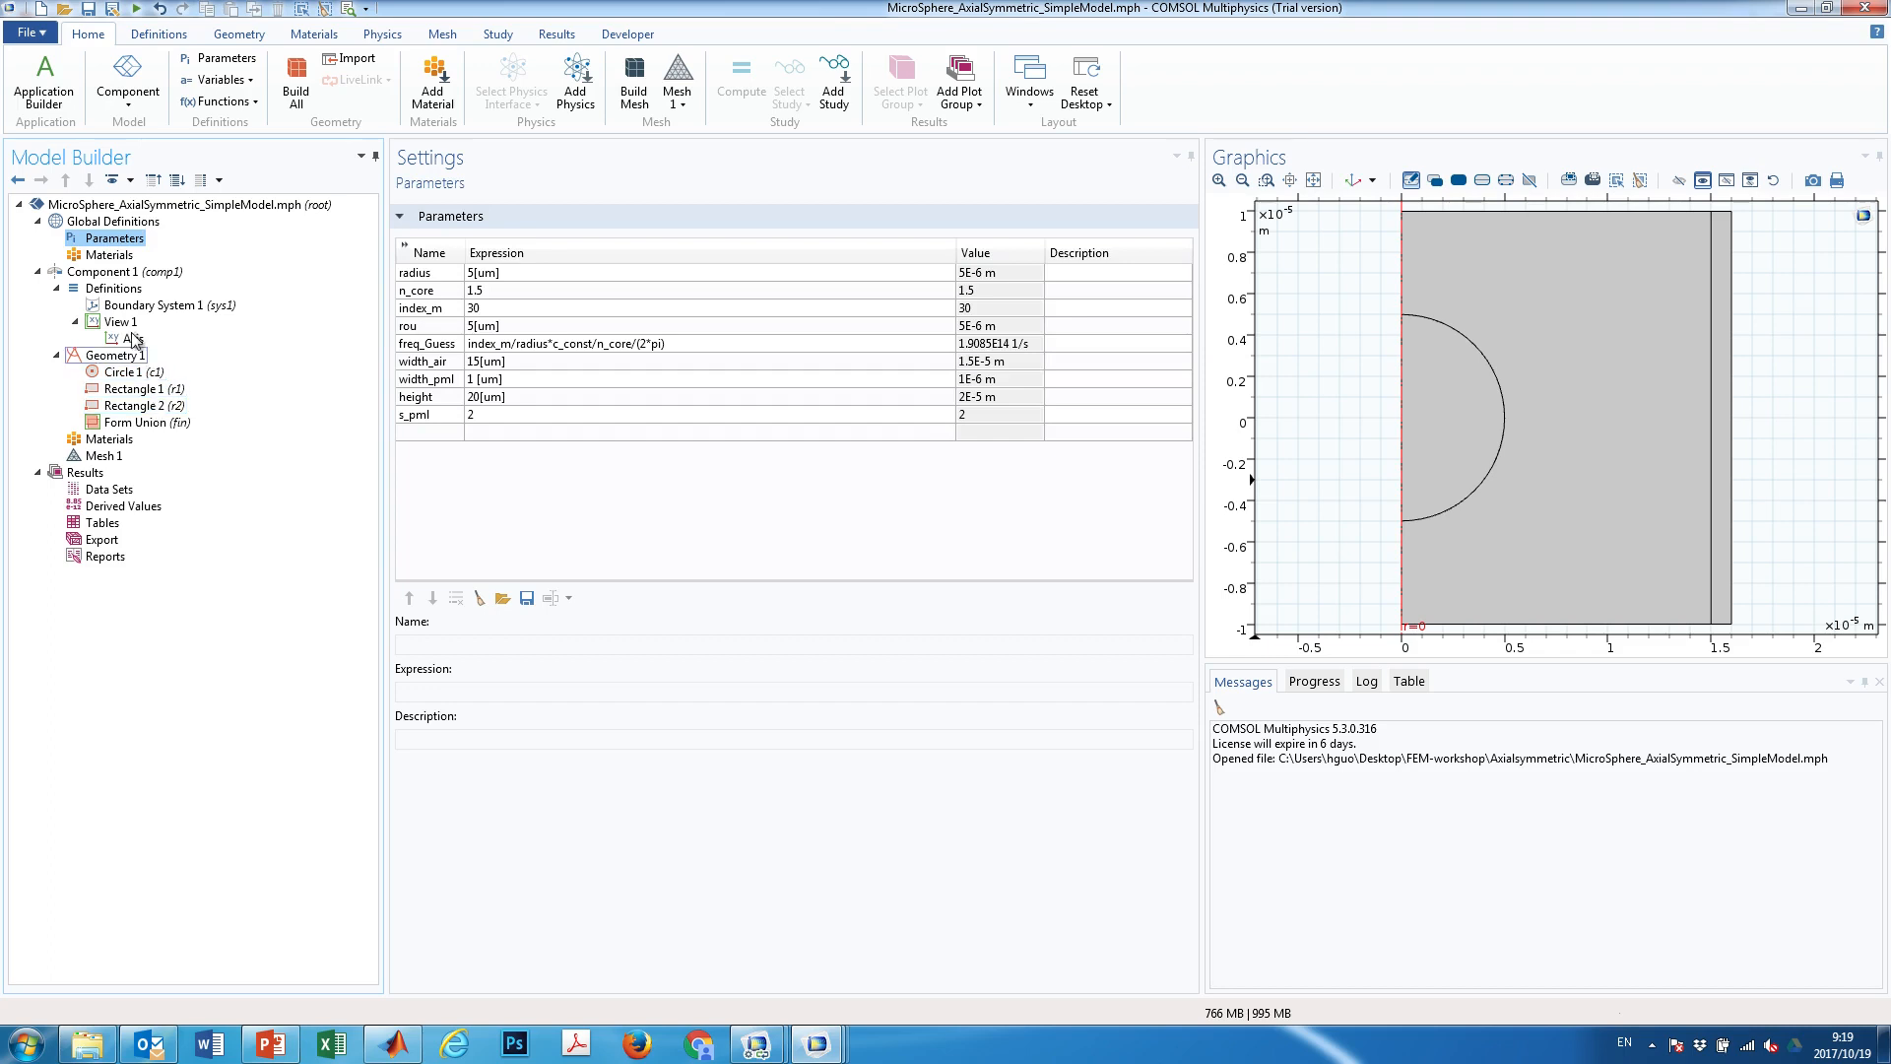
Add the Wave Optics interface Electromagnetic Waves, Frequency Domain (ewfd) to Component 1
{"action": "left_click", "coordinate": [124, 273]}
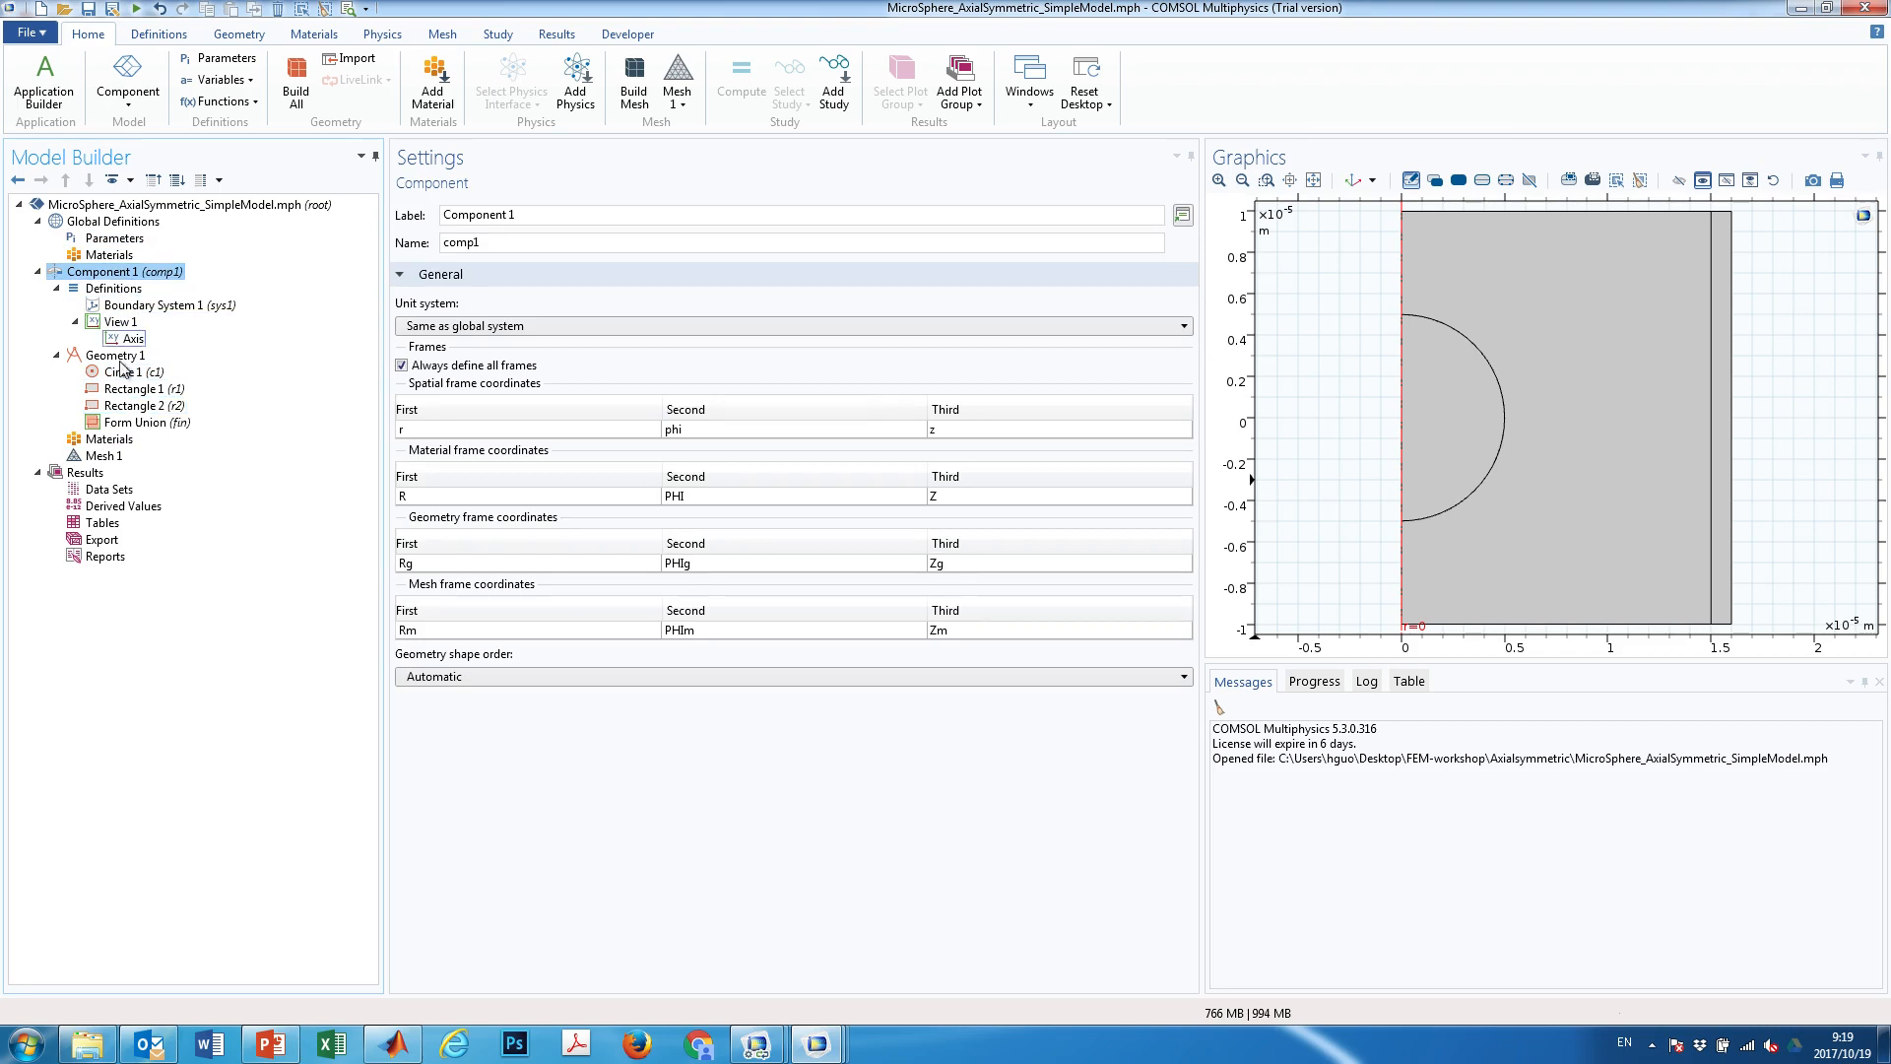
{"action": "right_click", "coordinate": [123, 280]}
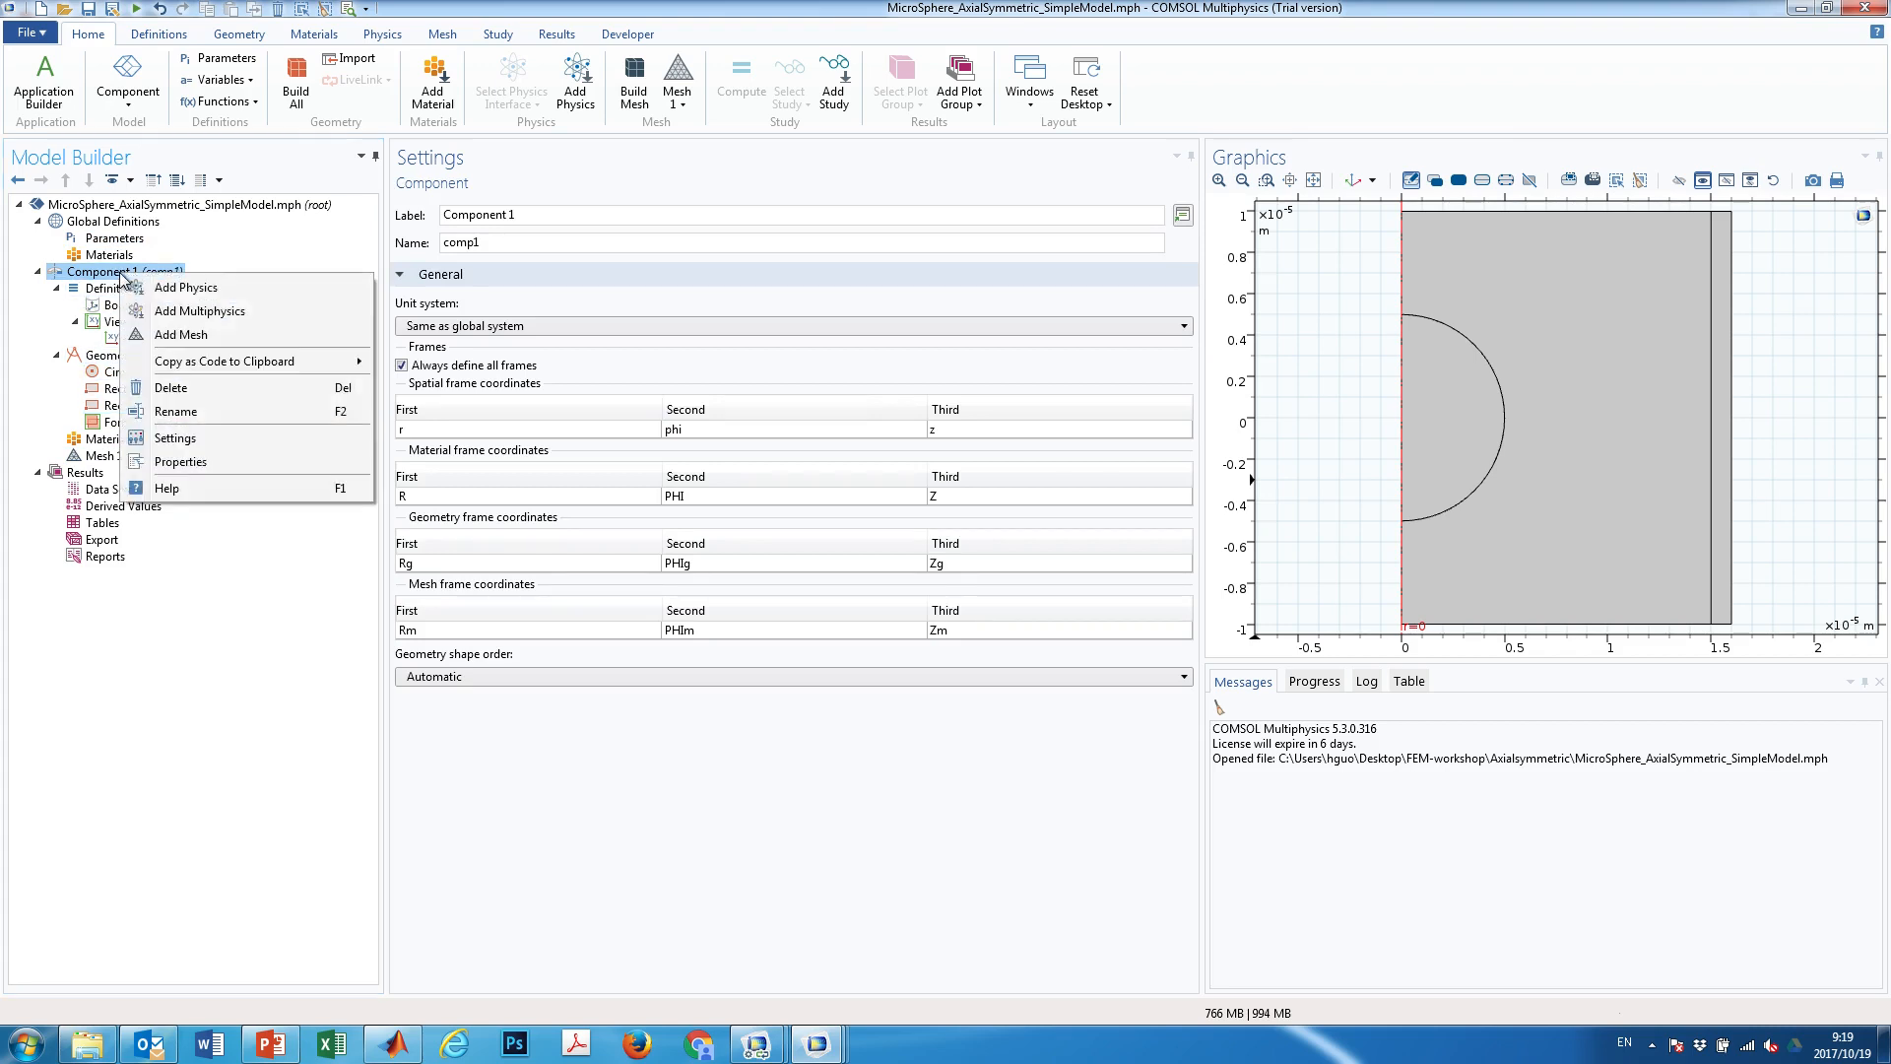
{"action": "left_click", "coordinate": [197, 290]}
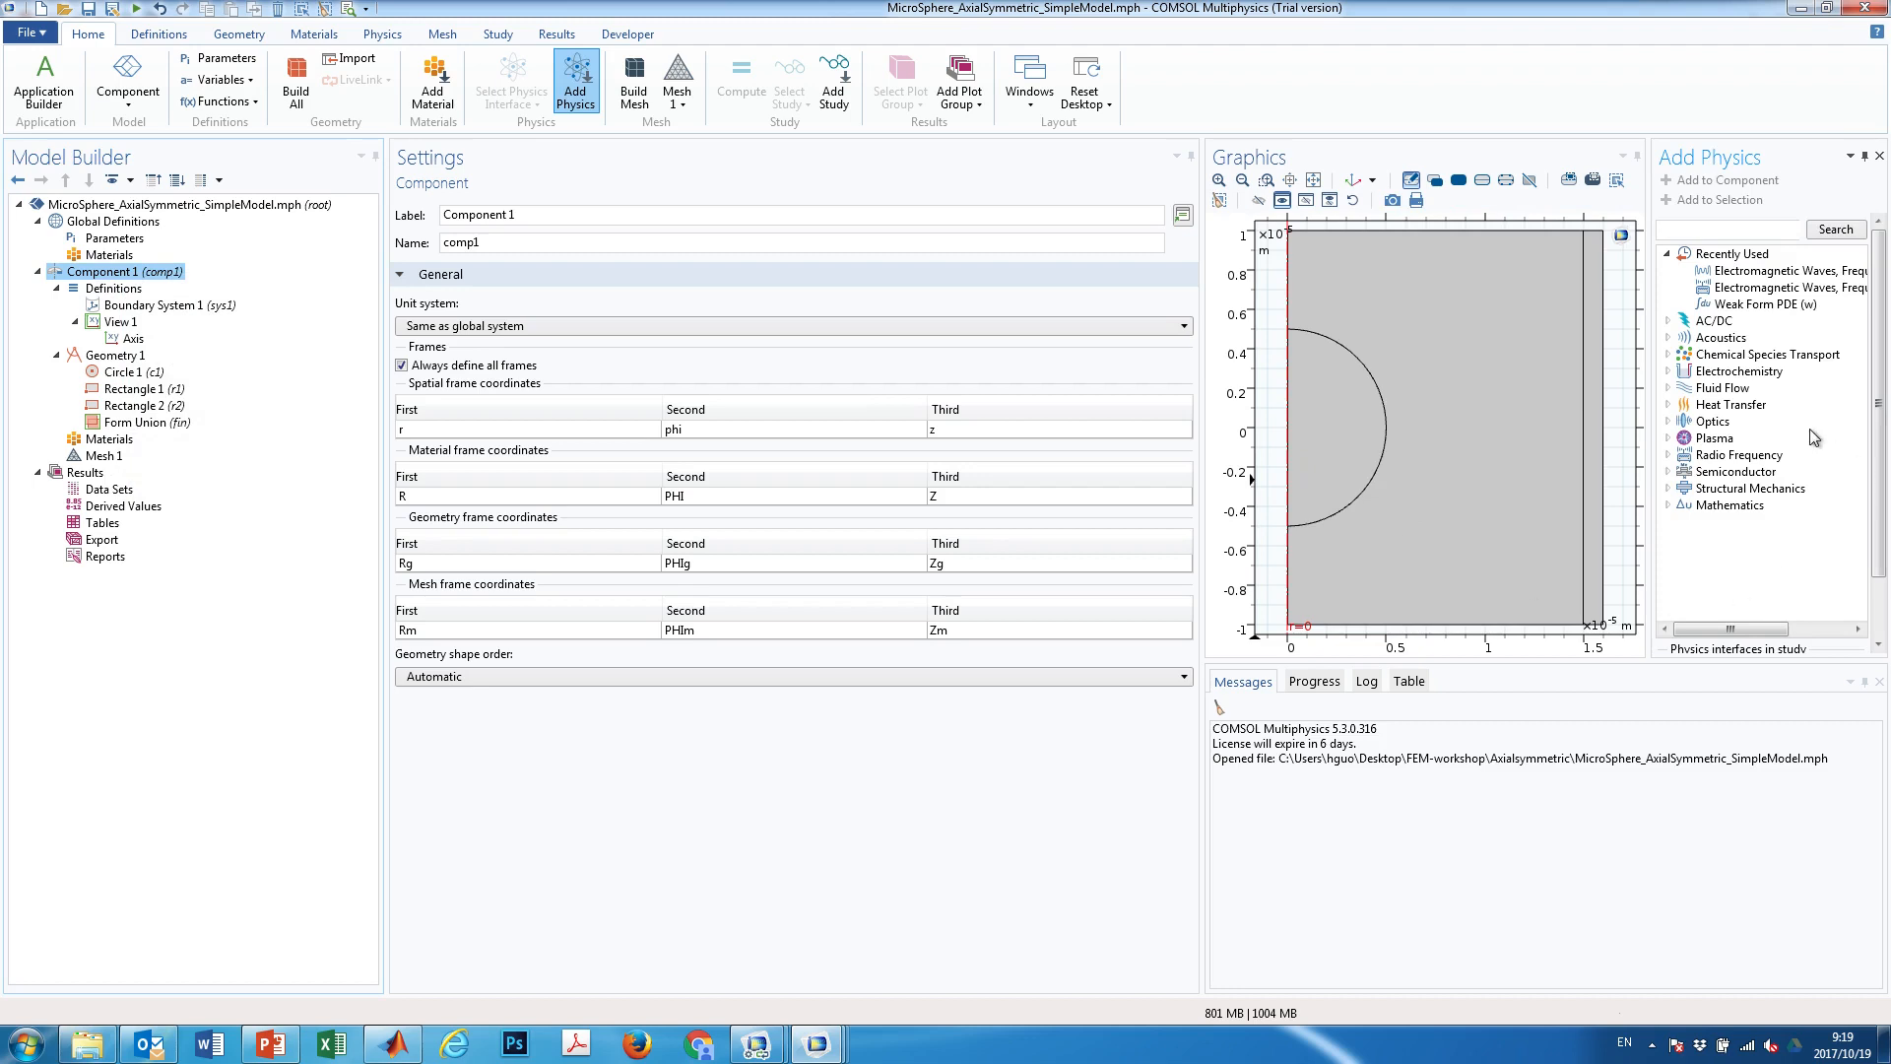
{"action": "left_click", "coordinate": [1668, 421]}
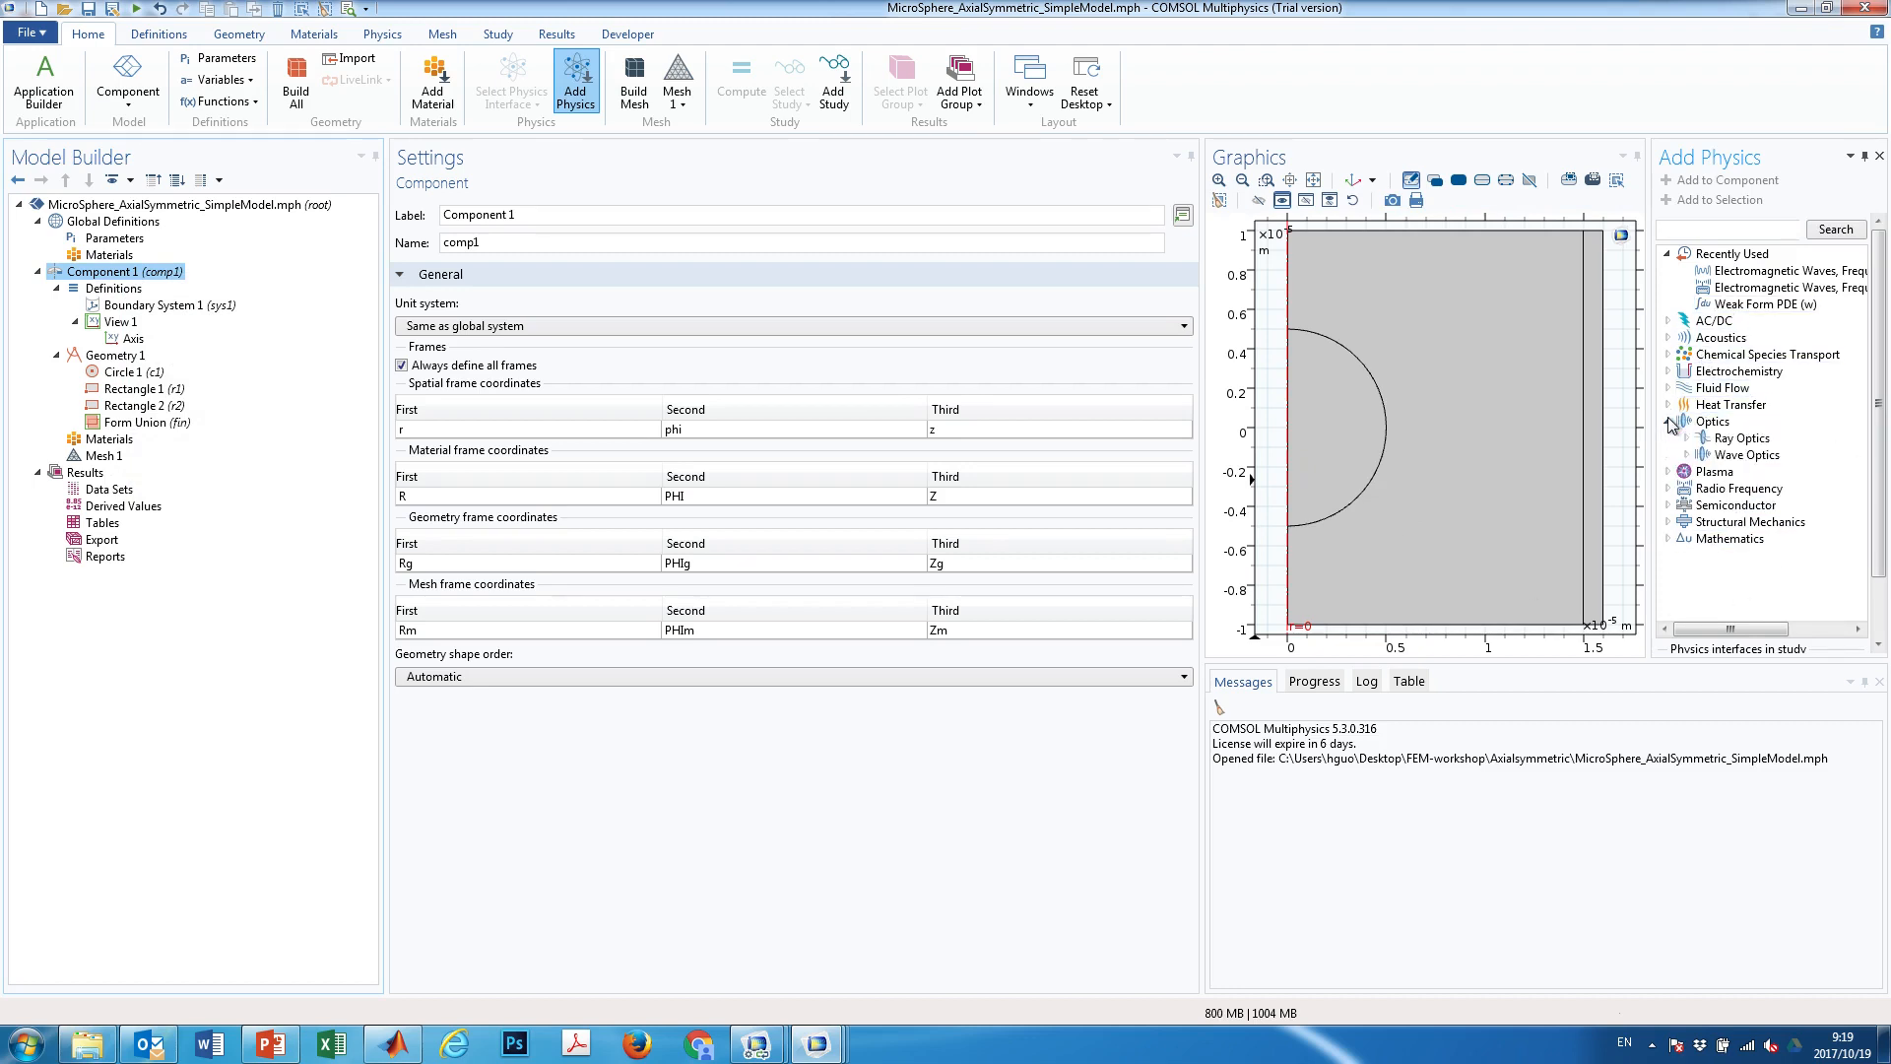
{"action": "left_click", "coordinate": [1729, 458]}
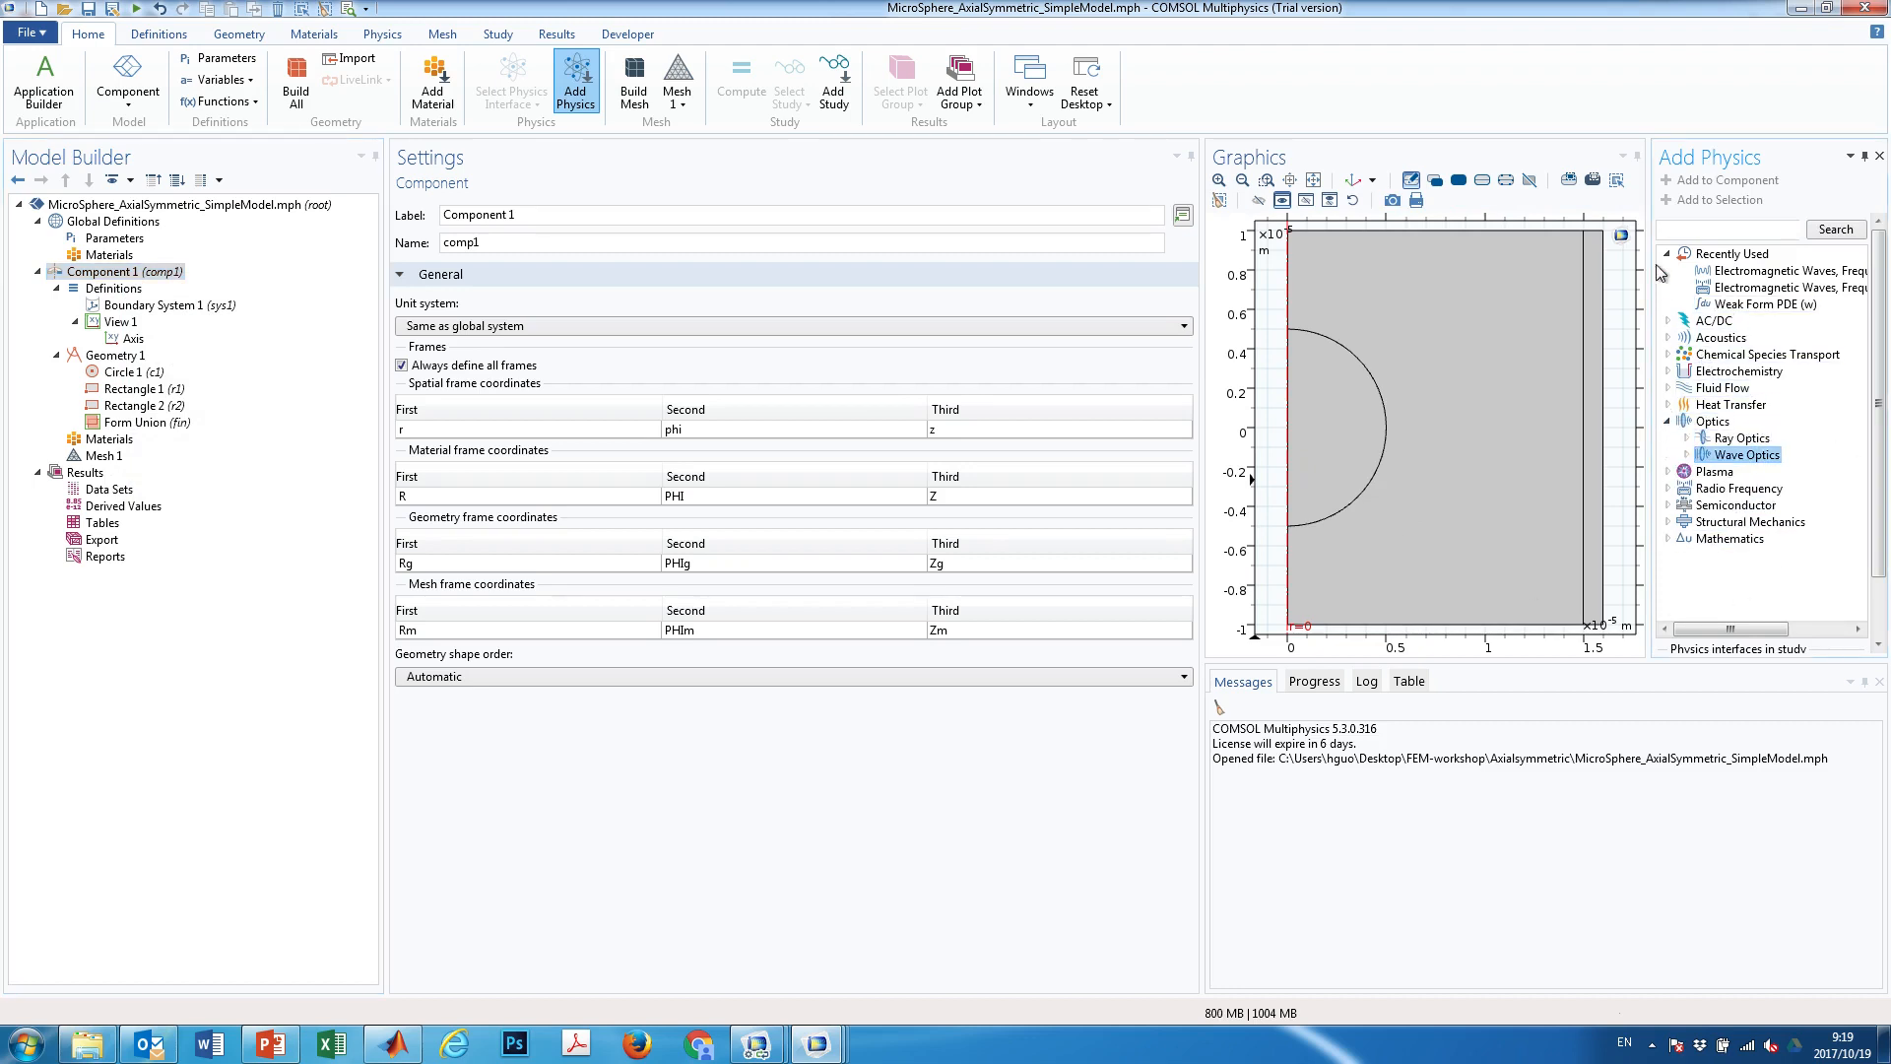
{"action": "left_click_drag", "start_coordinate": [1204, 262], "coordinate": [983, 262]}
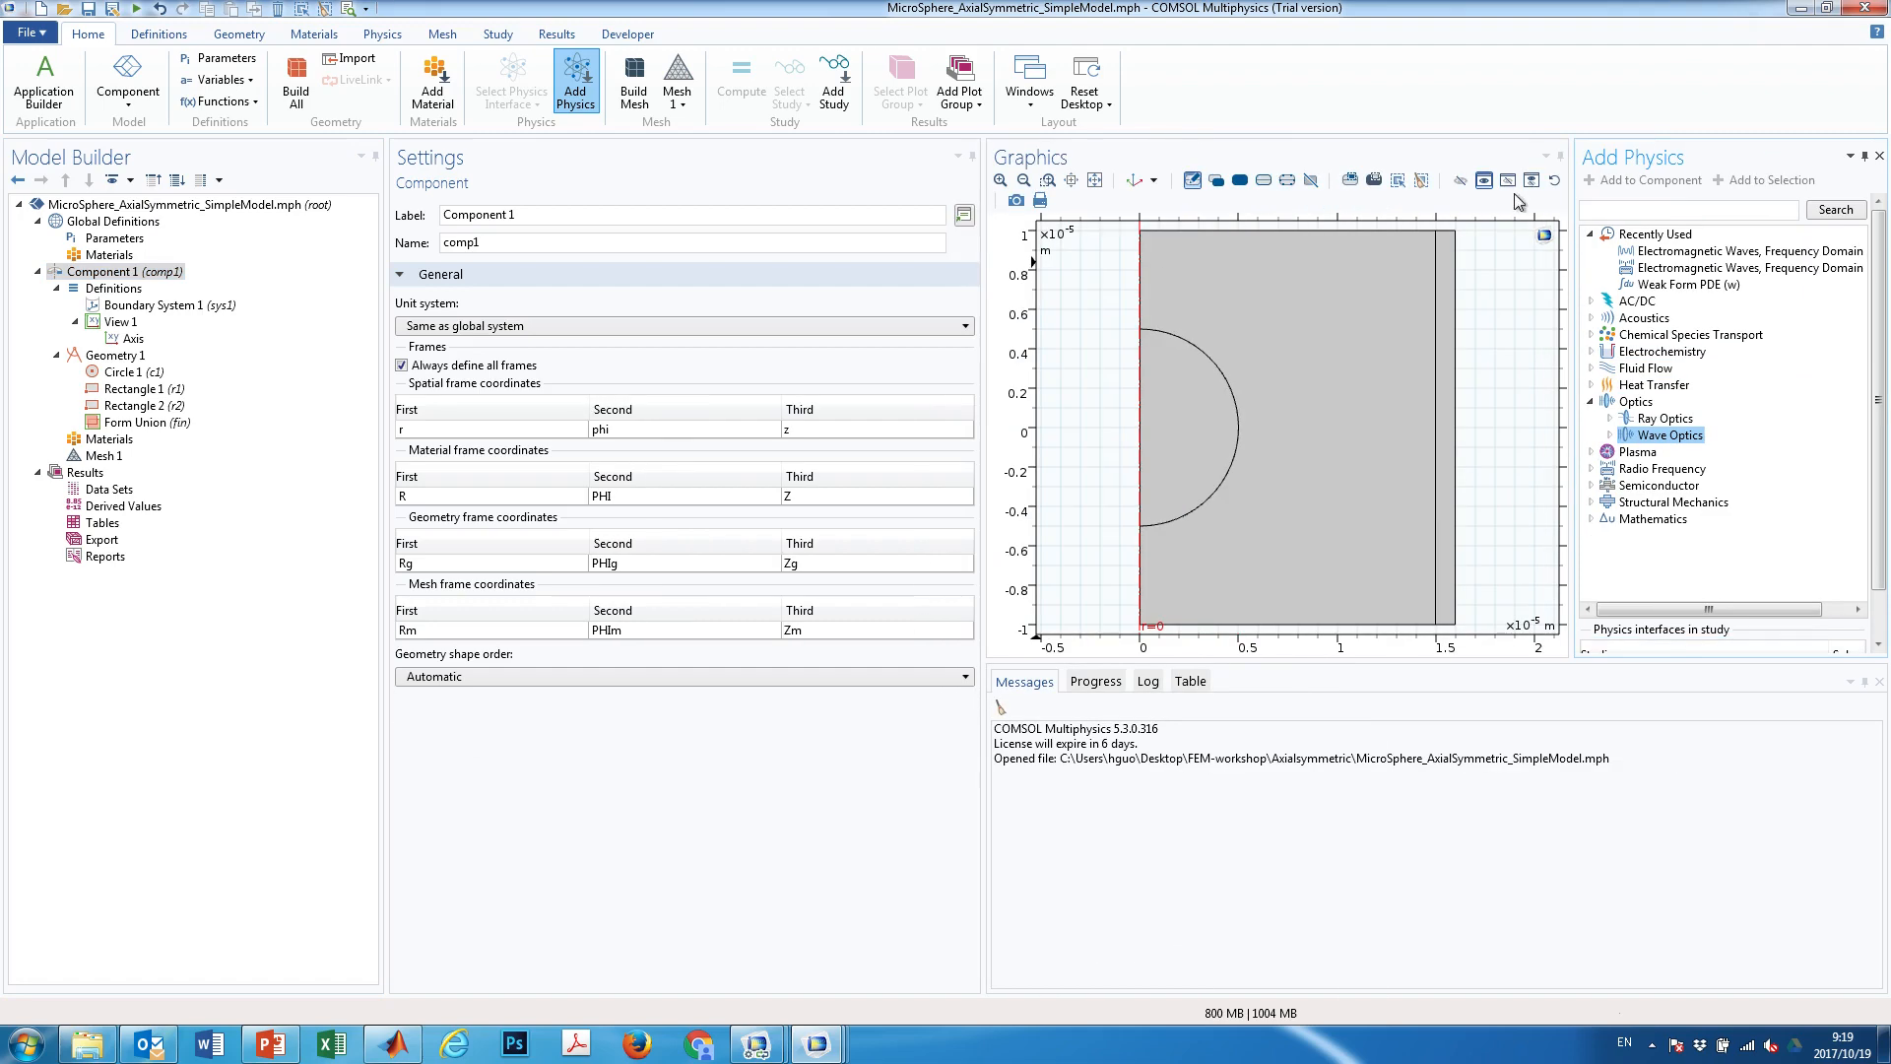
{"action": "left_click_drag", "start_coordinate": [1572, 185], "coordinate": [1324, 199]}
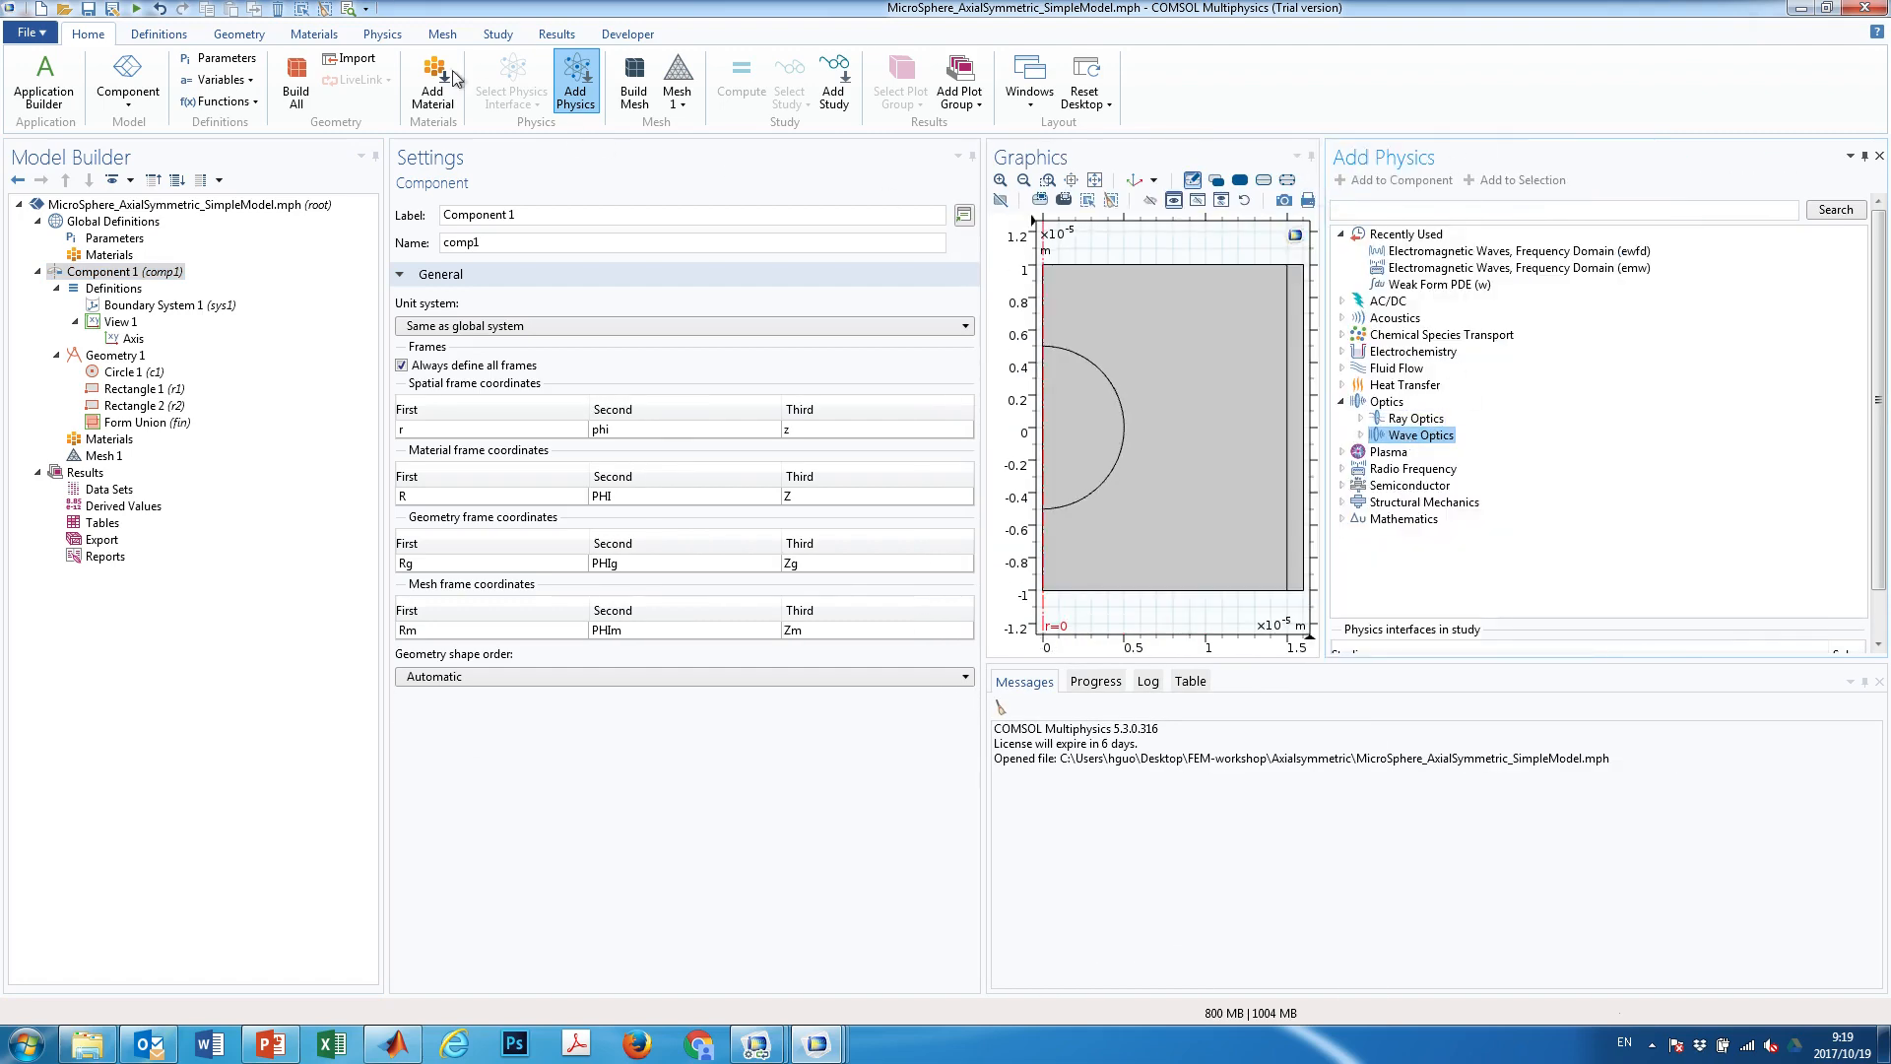
{"action": "left_click", "coordinate": [383, 36]}
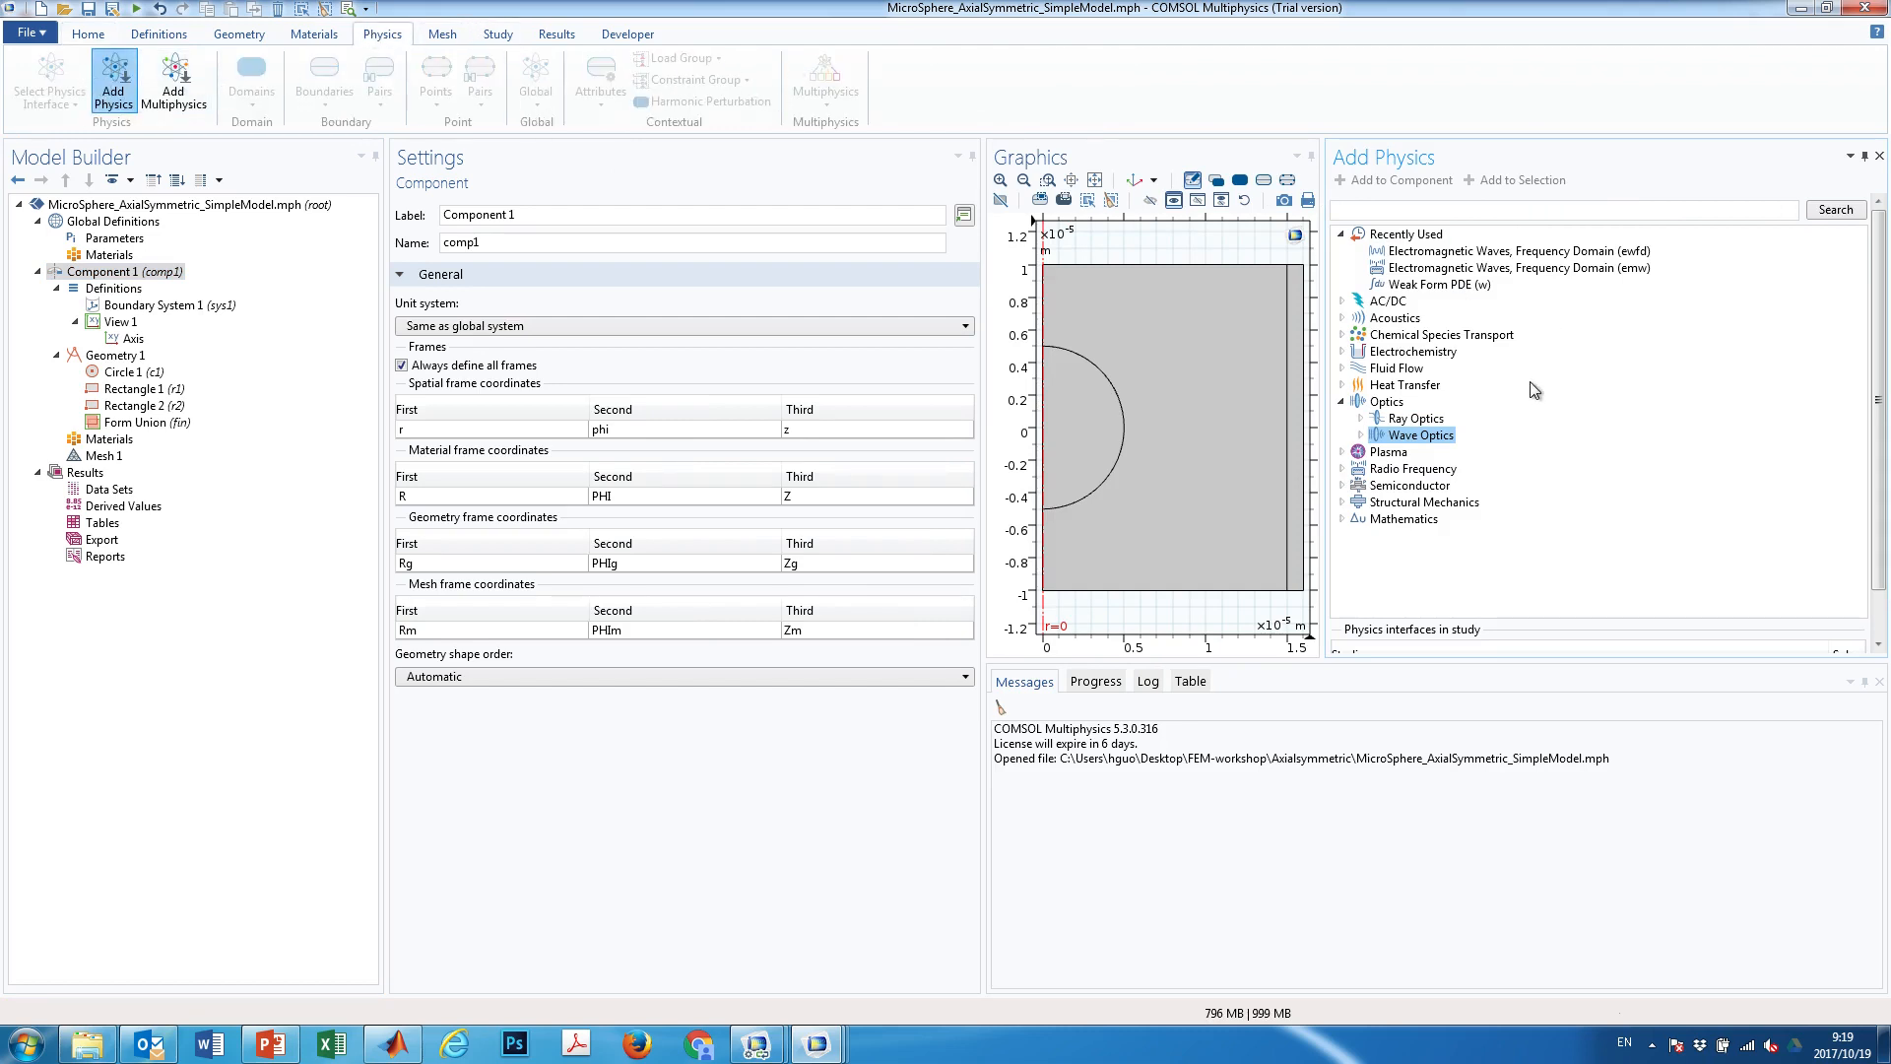
{"action": "left_click", "coordinate": [1361, 436]}
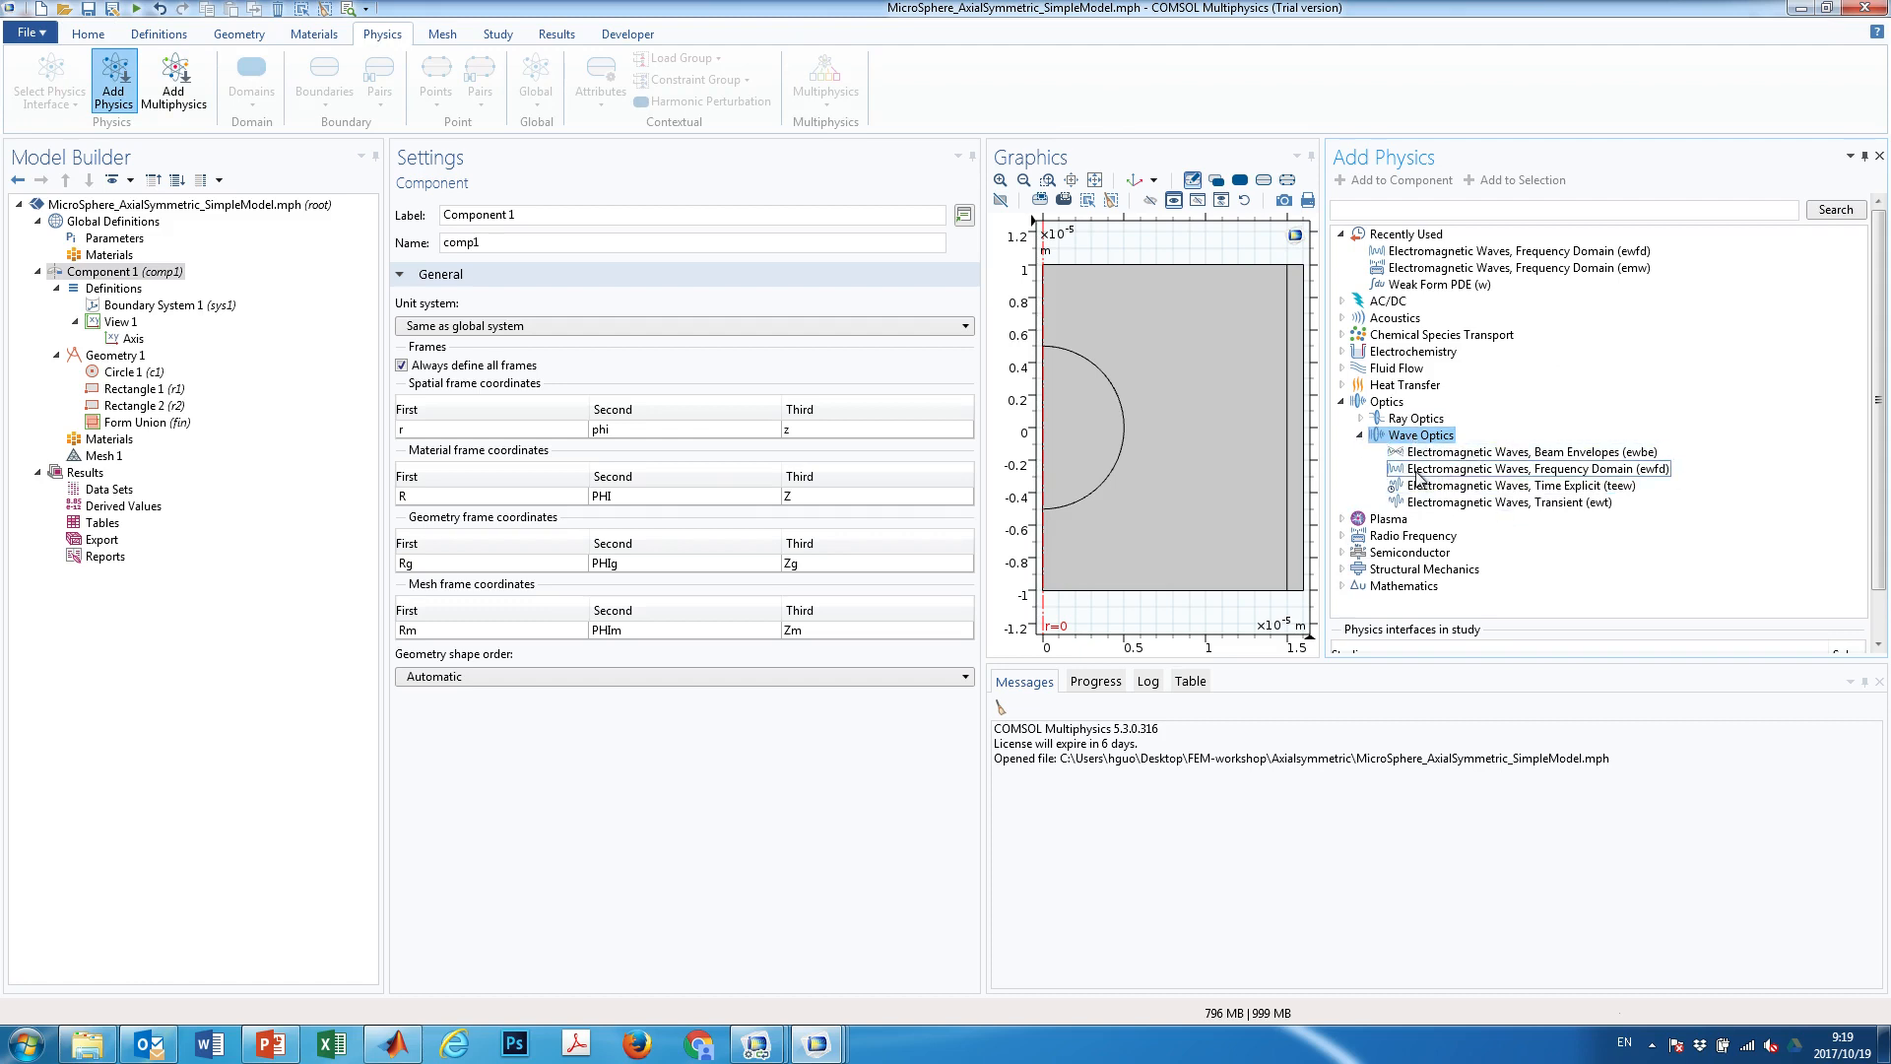
{"action": "left_click", "coordinate": [1613, 479]}
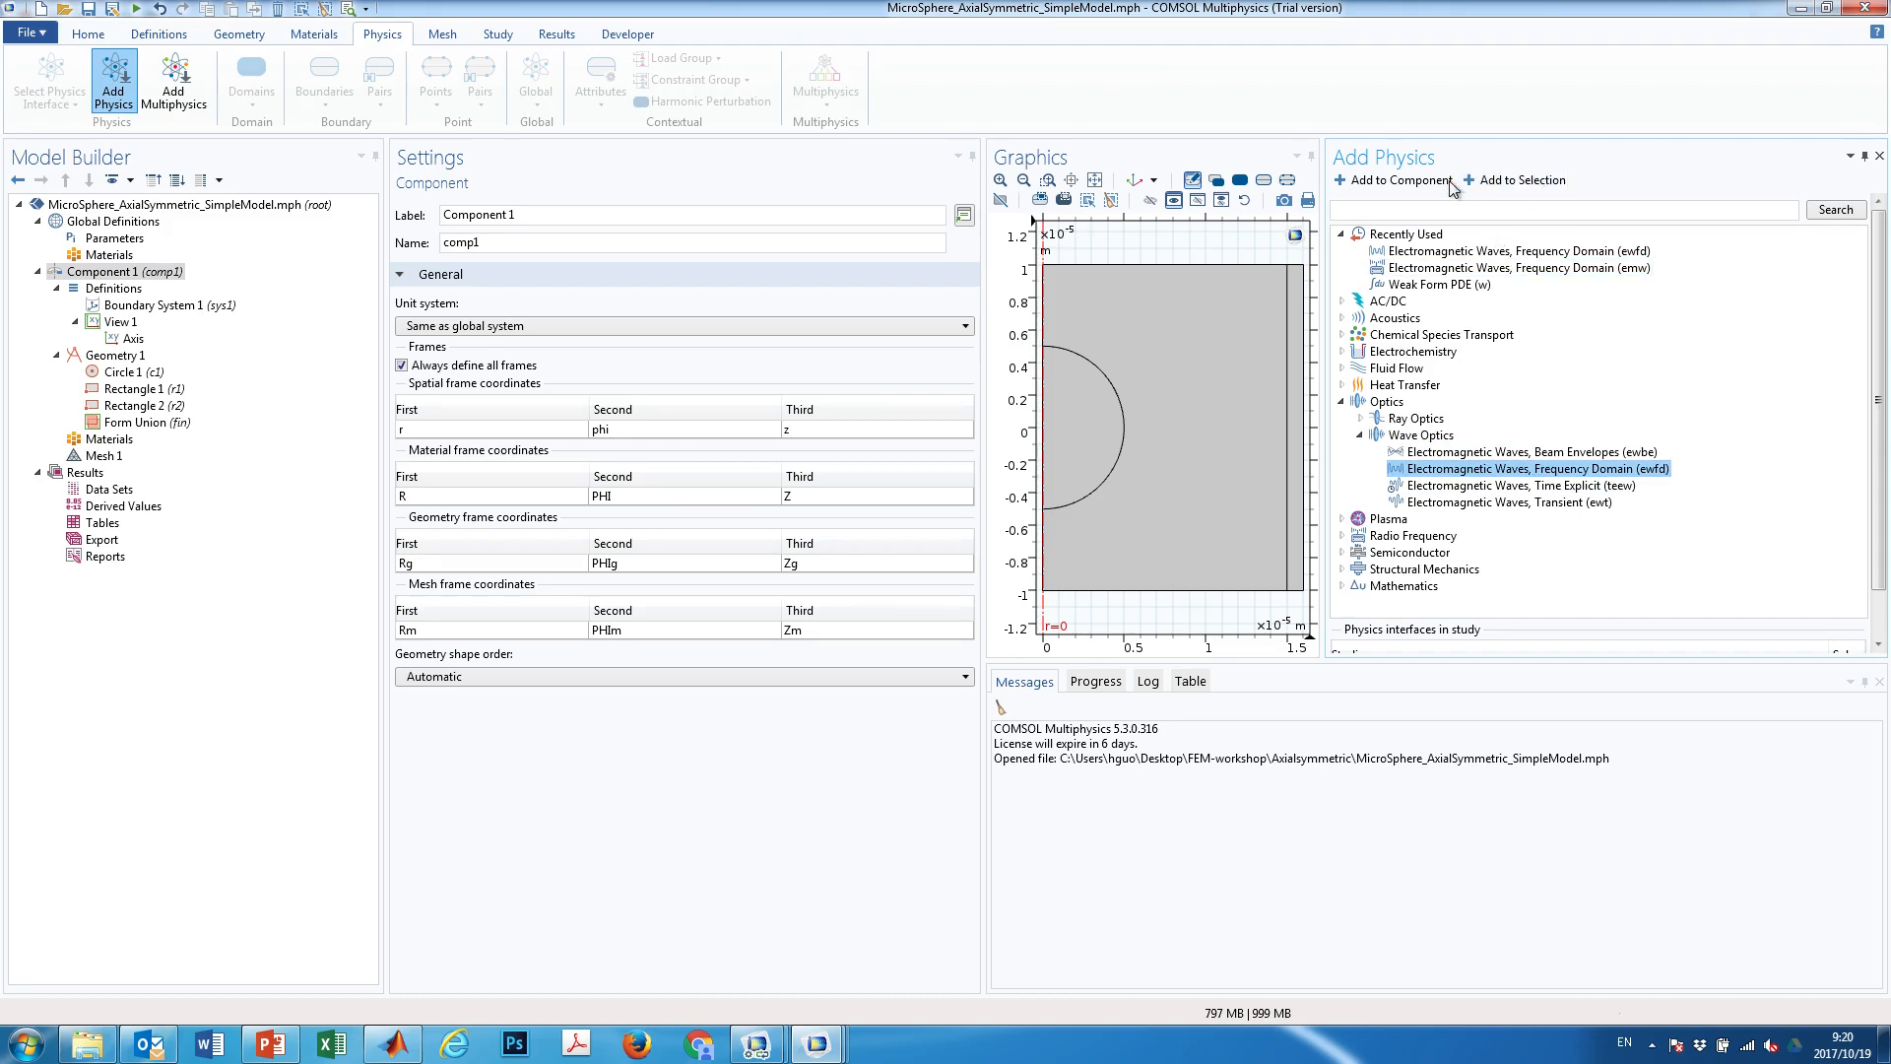
{"action": "left_click", "coordinate": [1420, 184]}
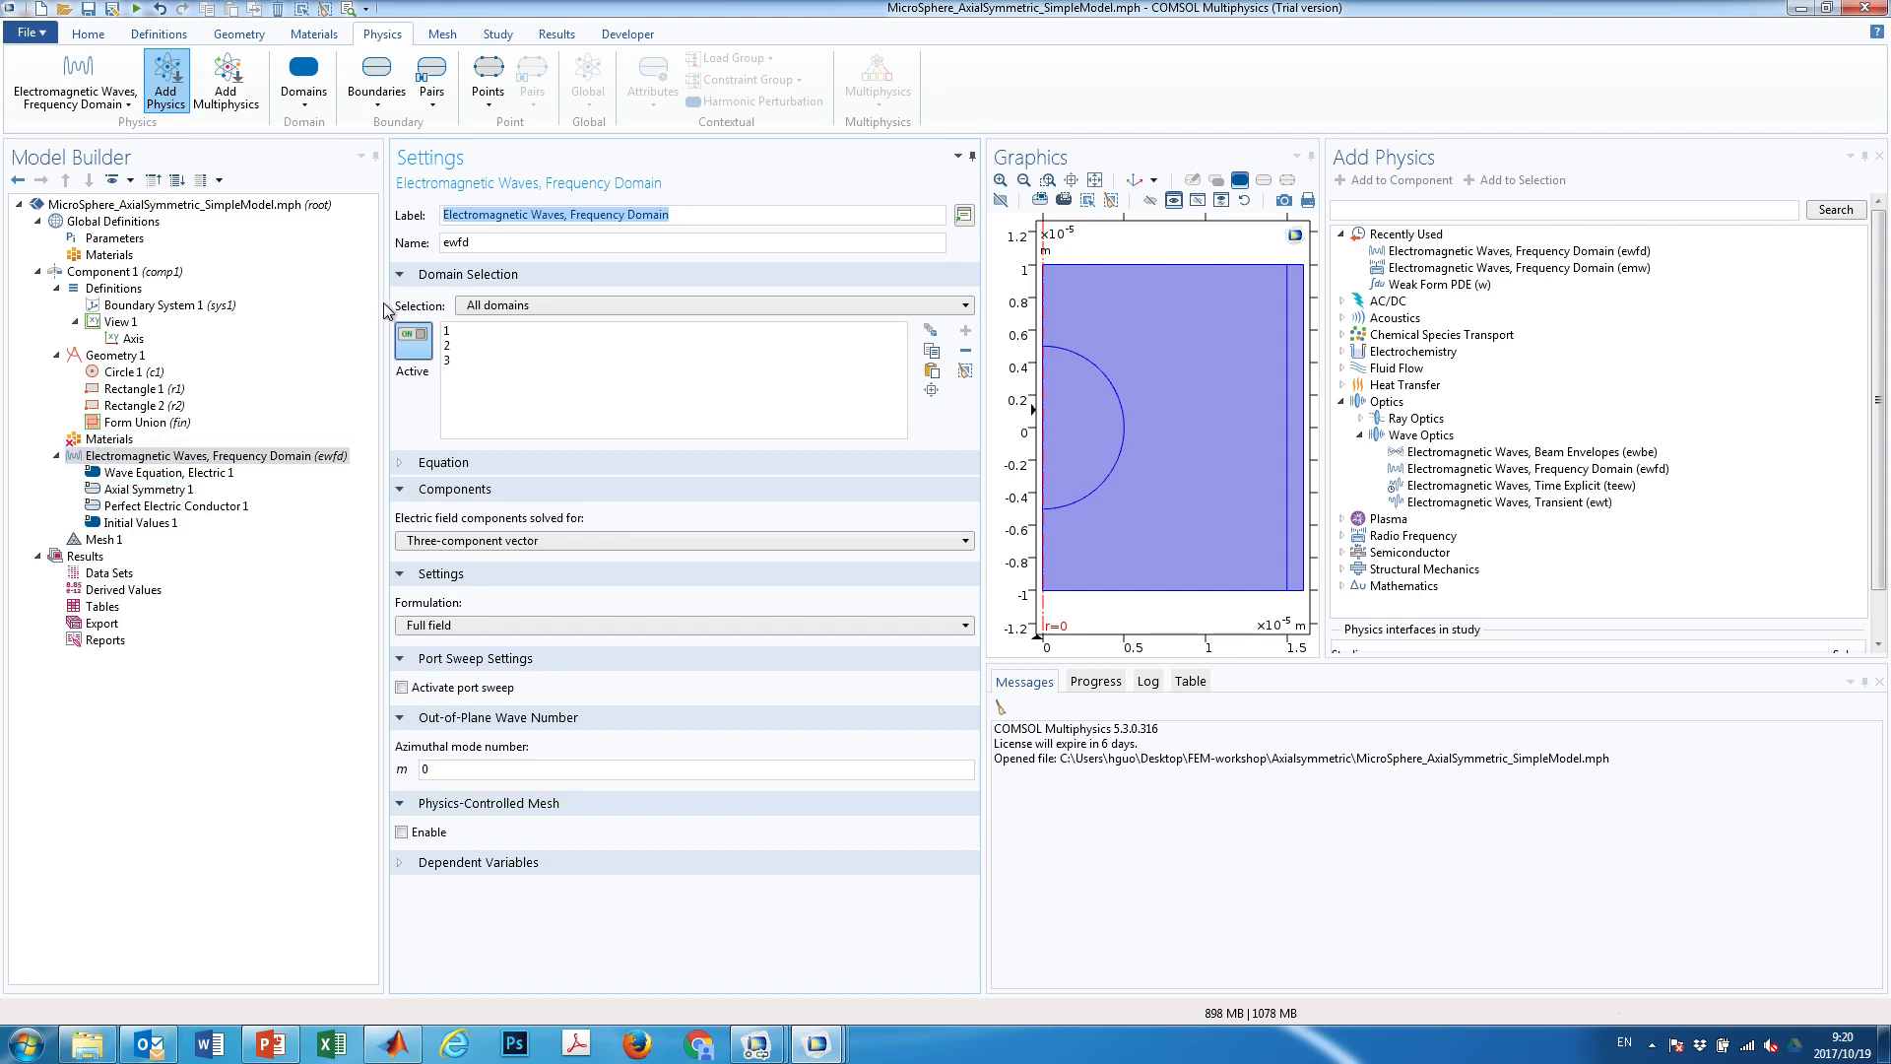
Set the azimuthal mode number of the Electromagnetic Waves, Frequency Domain interface to the parameter index_m, copying its name from the global parameters
{"action": "left_click_drag", "start_coordinate": [384, 310], "coordinate": [484, 310]}
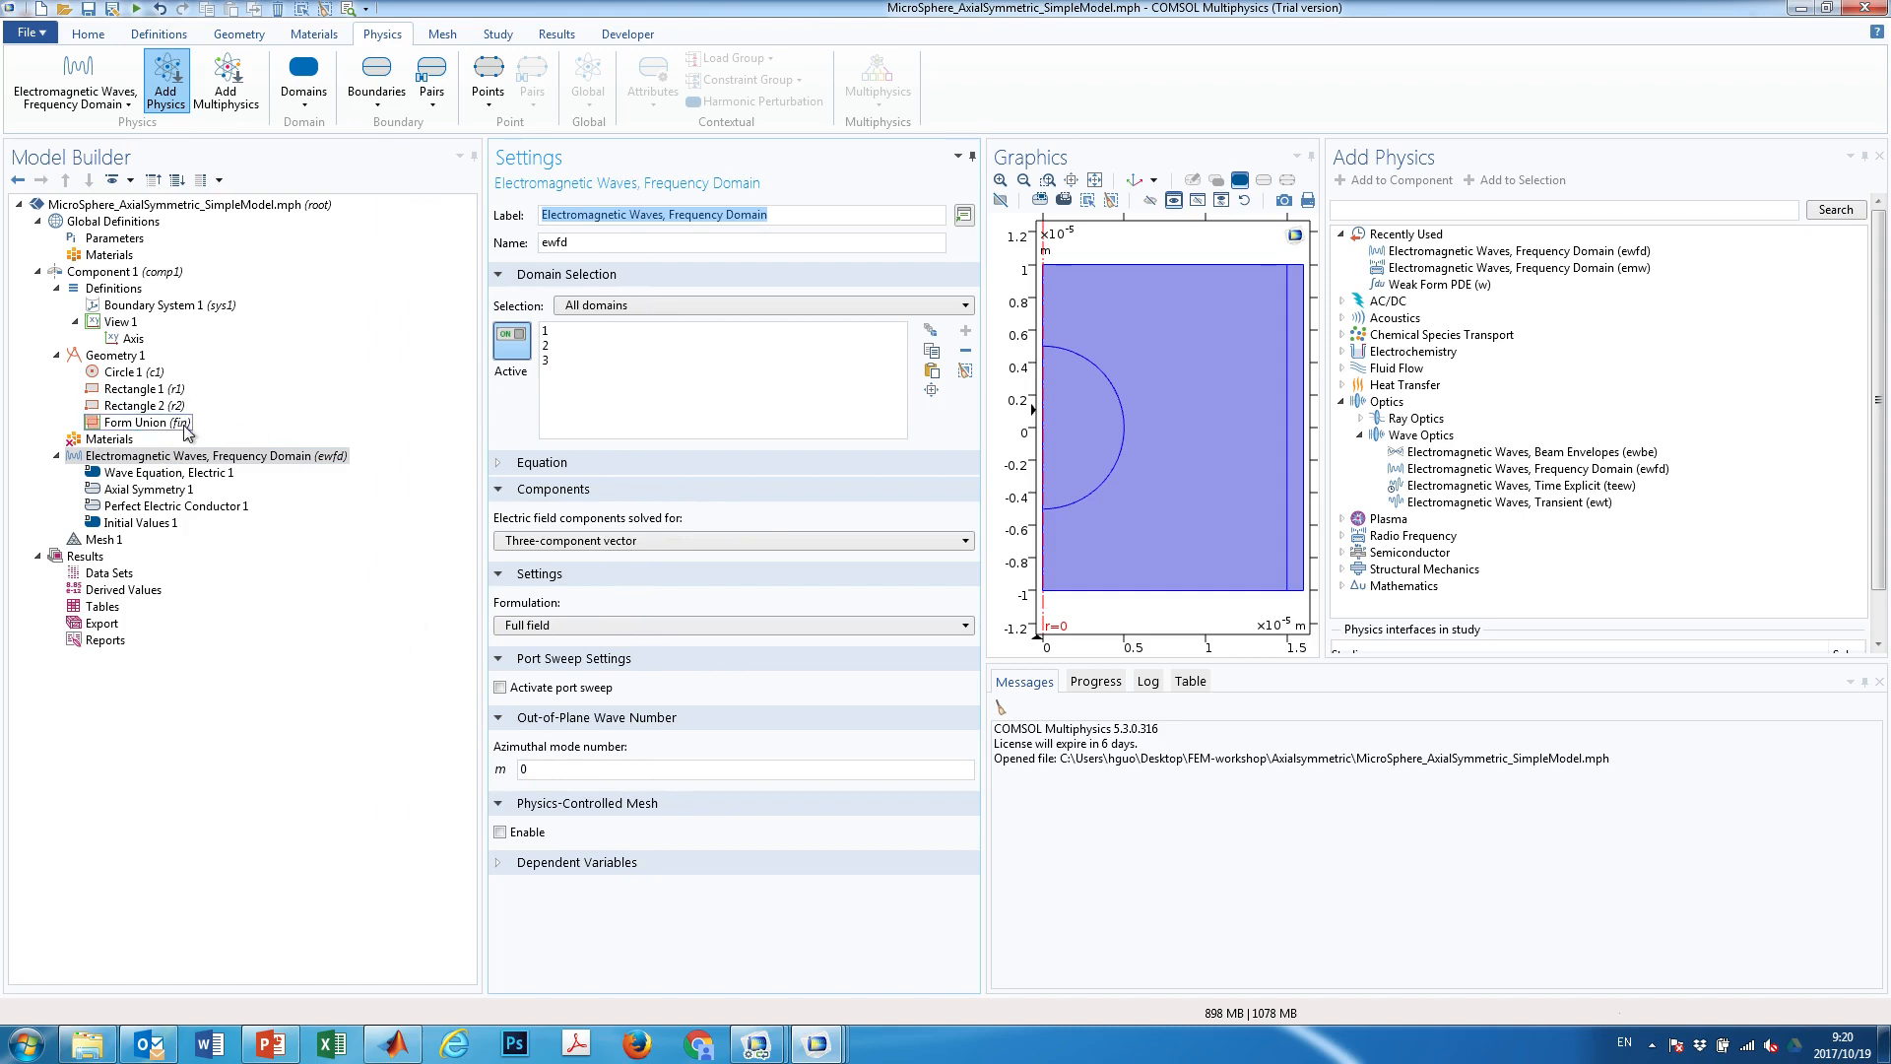
{"action": "left_click", "coordinate": [541, 767]}
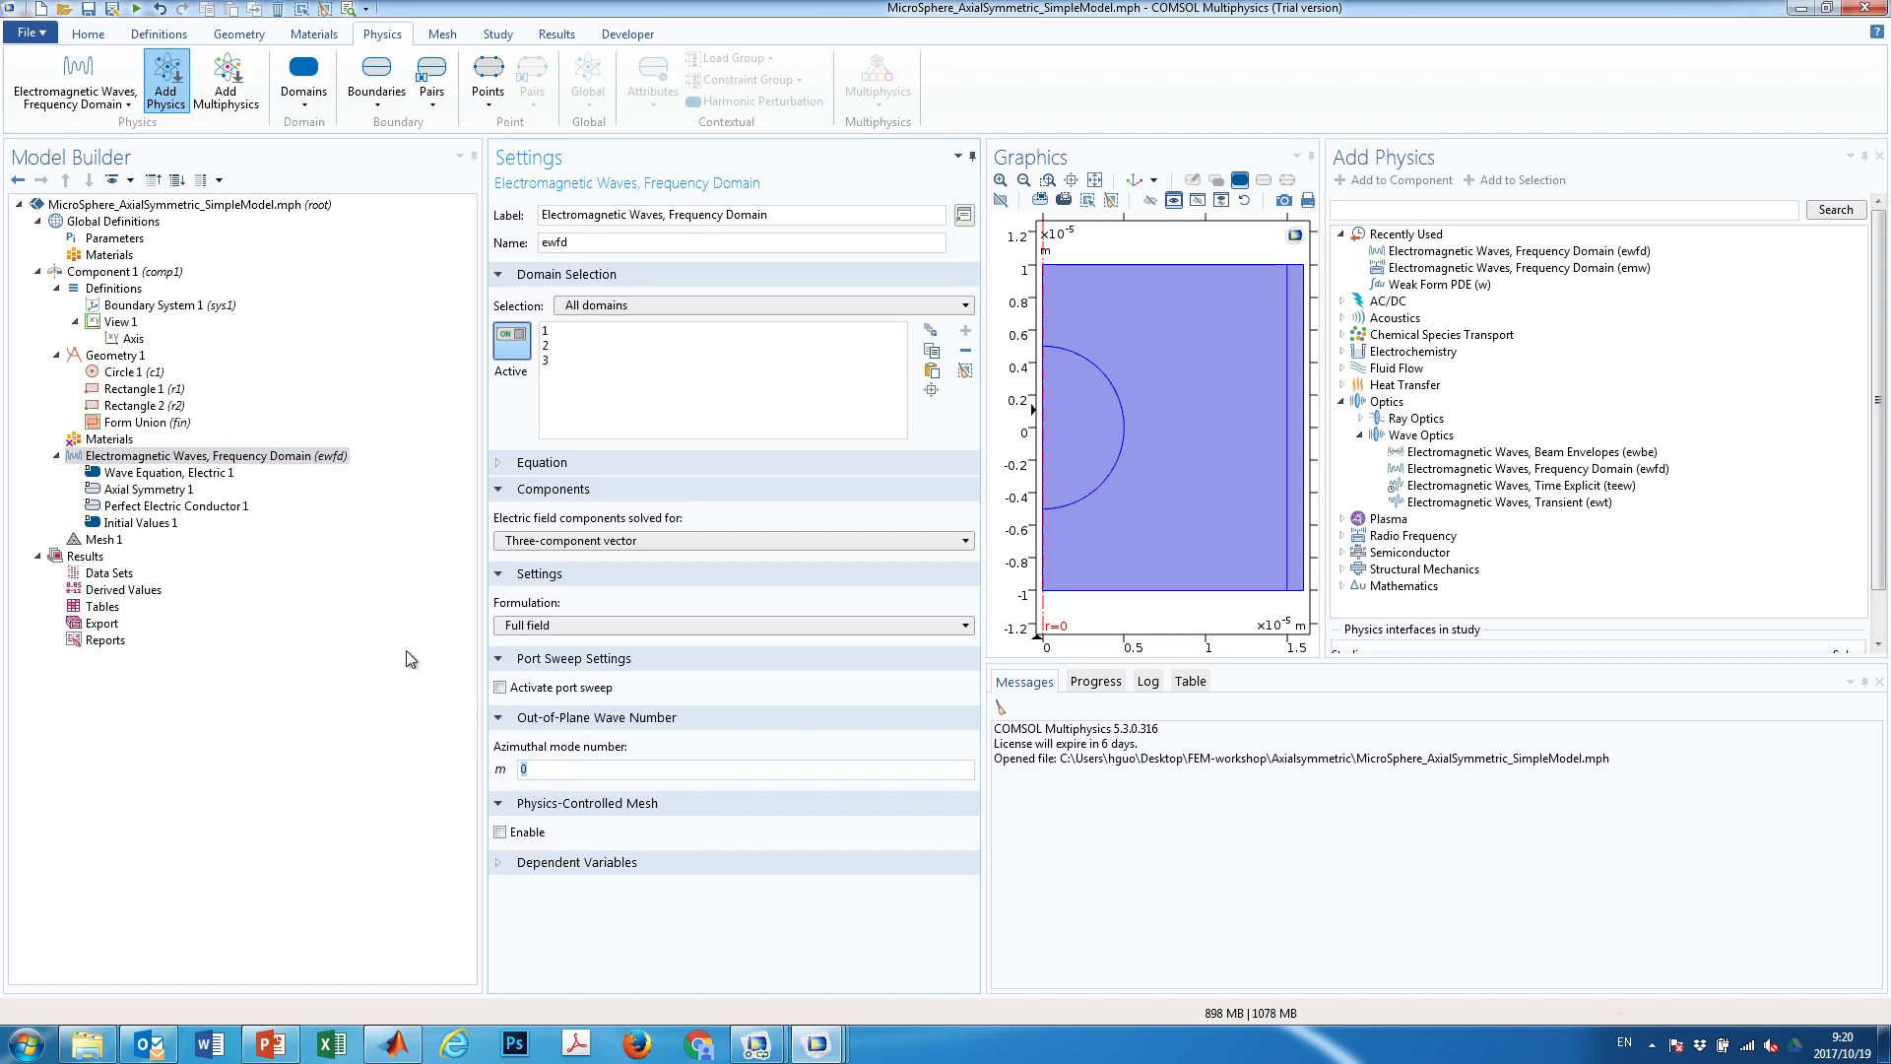
{"action": "left_click", "coordinate": [113, 238]}
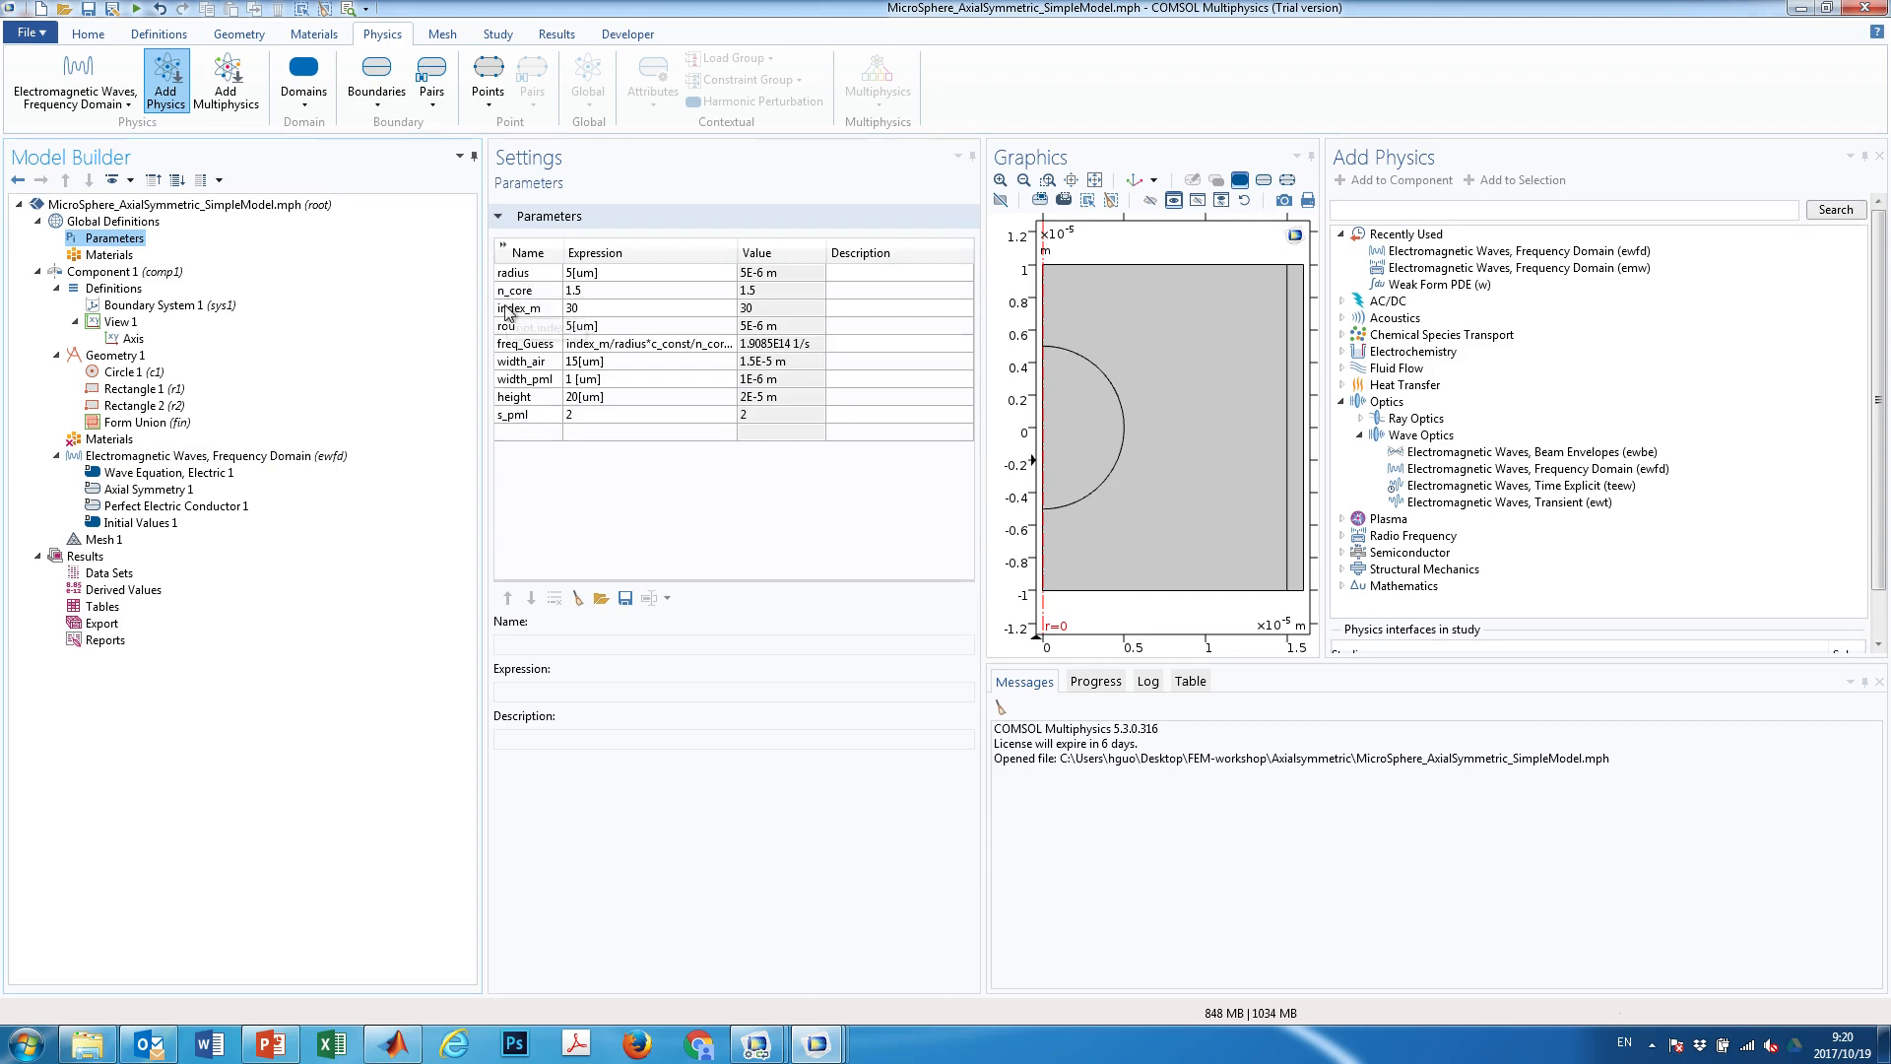
{"action": "left_click", "coordinate": [519, 308]}
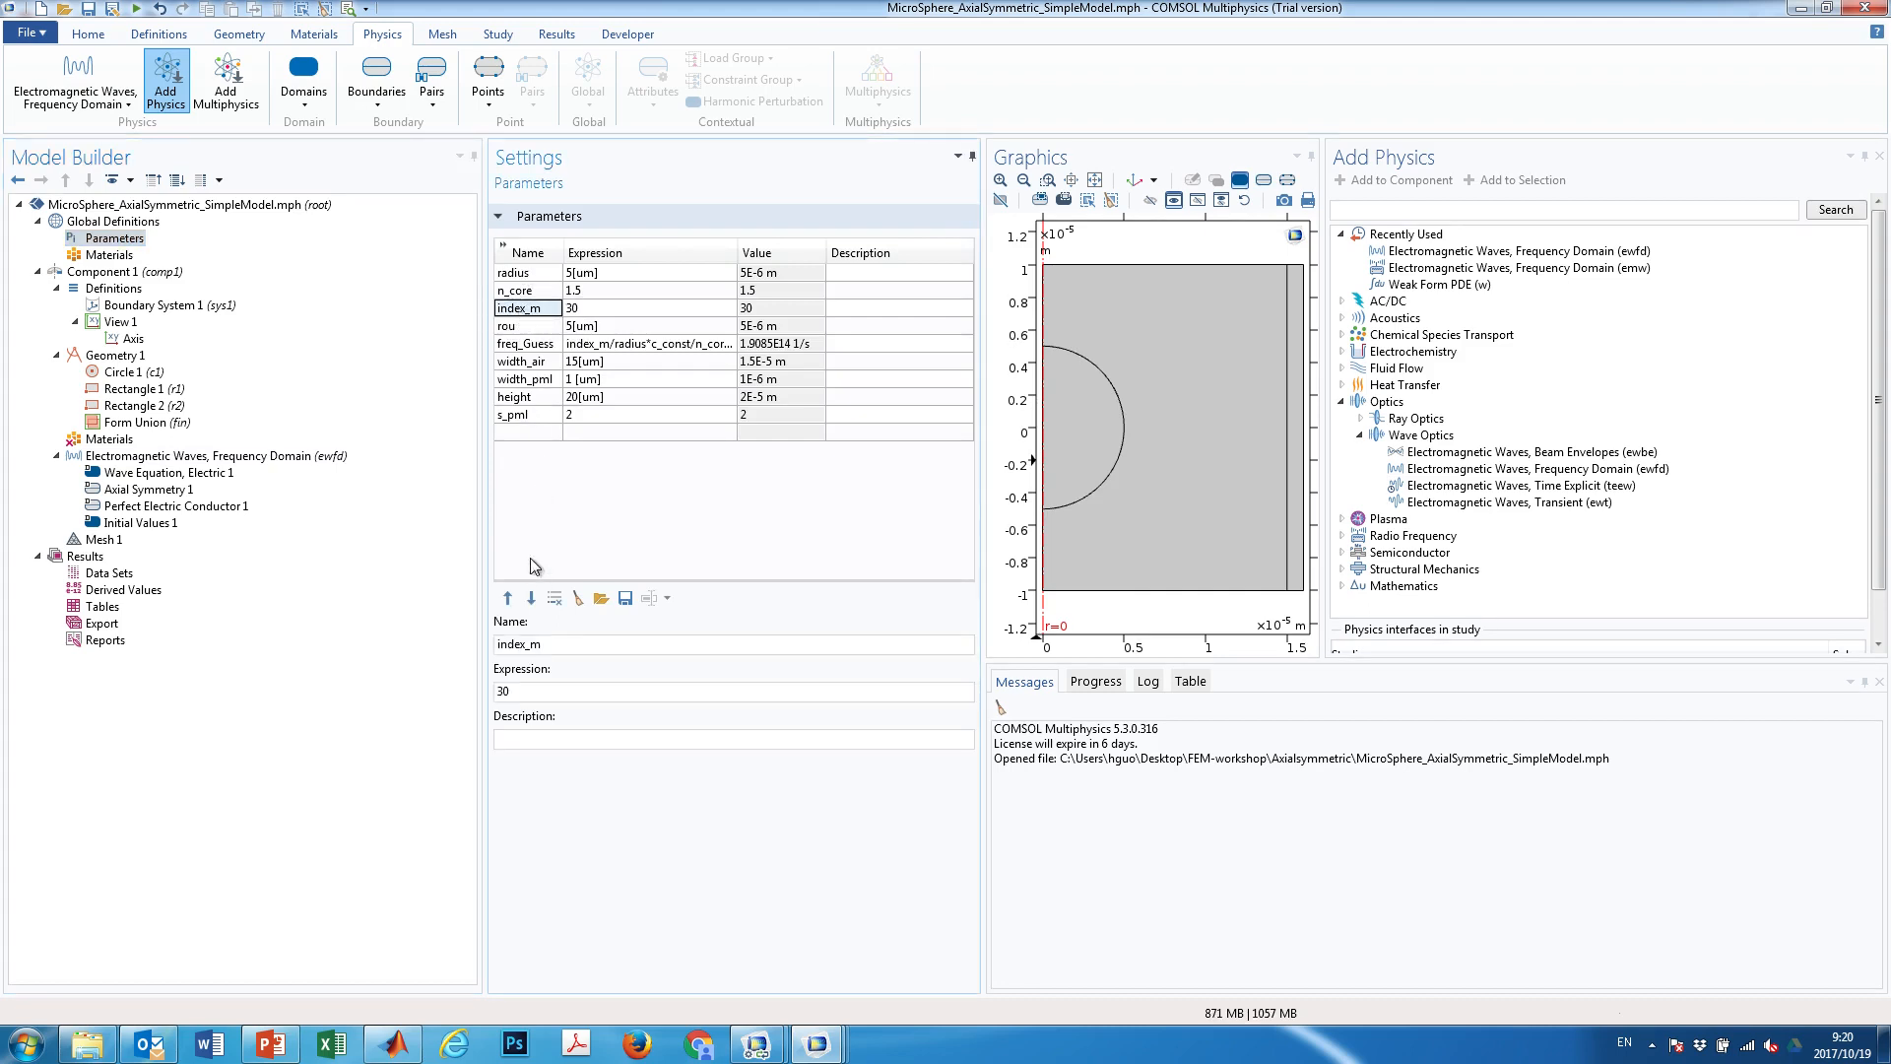
{"action": "left_click_drag", "start_coordinate": [543, 644], "coordinate": [476, 637]}
{"action": "key", "text": "ctrl+c"}
{"action": "left_click", "coordinate": [177, 456]}
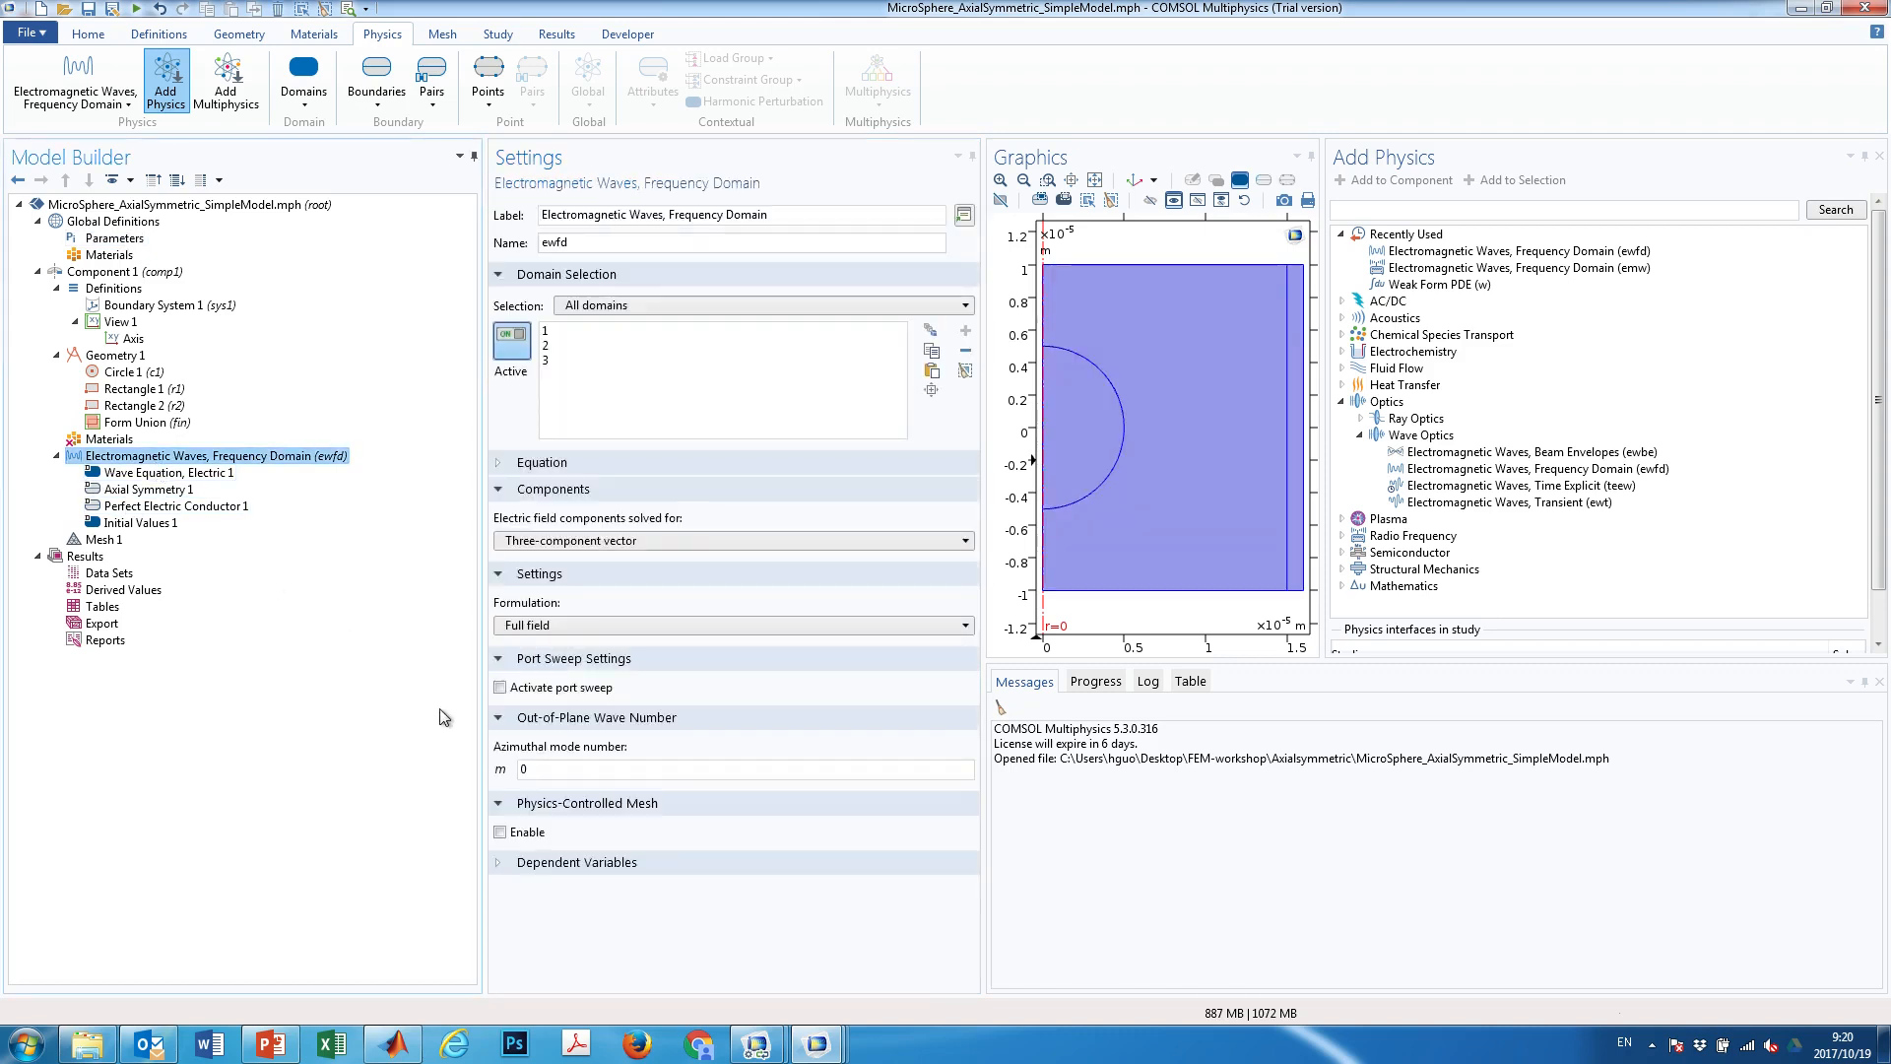
{"action": "double_click", "coordinate": [523, 769]}
{"action": "key", "text": "ctrl+v"}
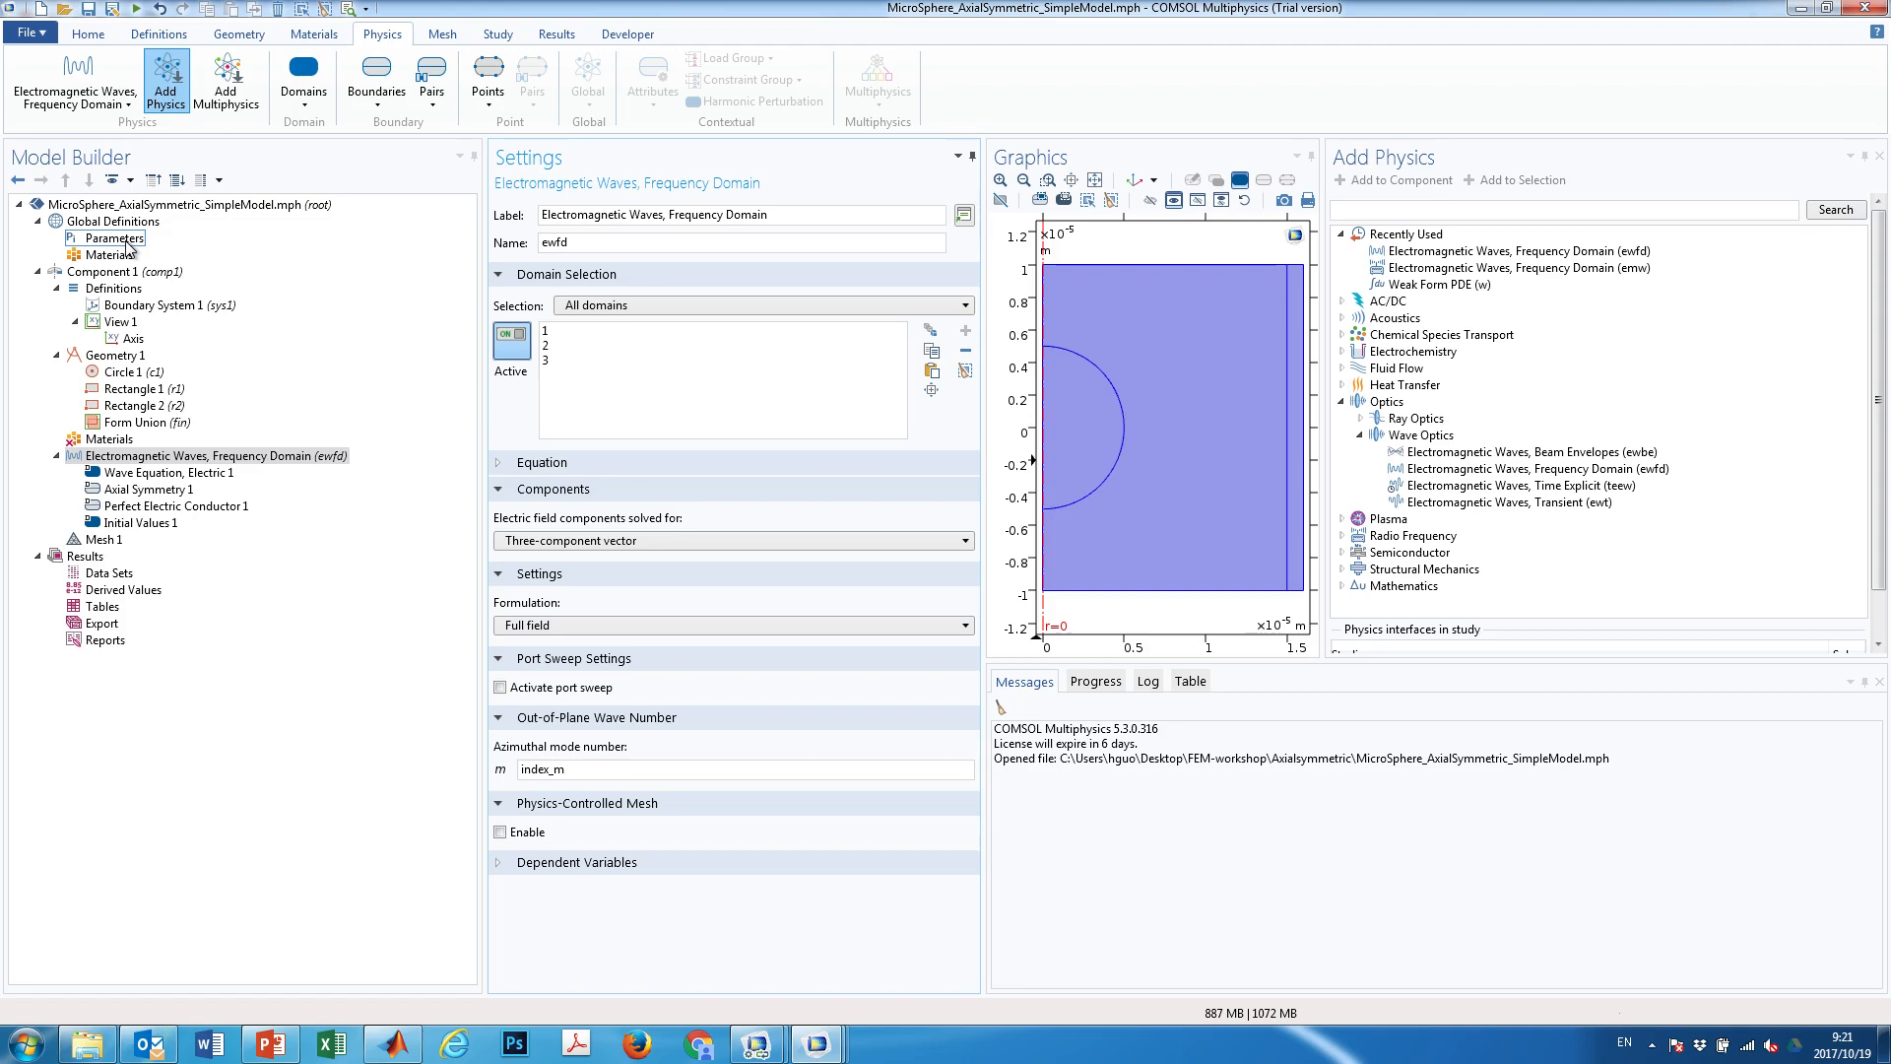
Examine the equation of Wave Equation, Electric 1 and the available electric displacement field models
{"action": "left_click", "coordinate": [157, 475]}
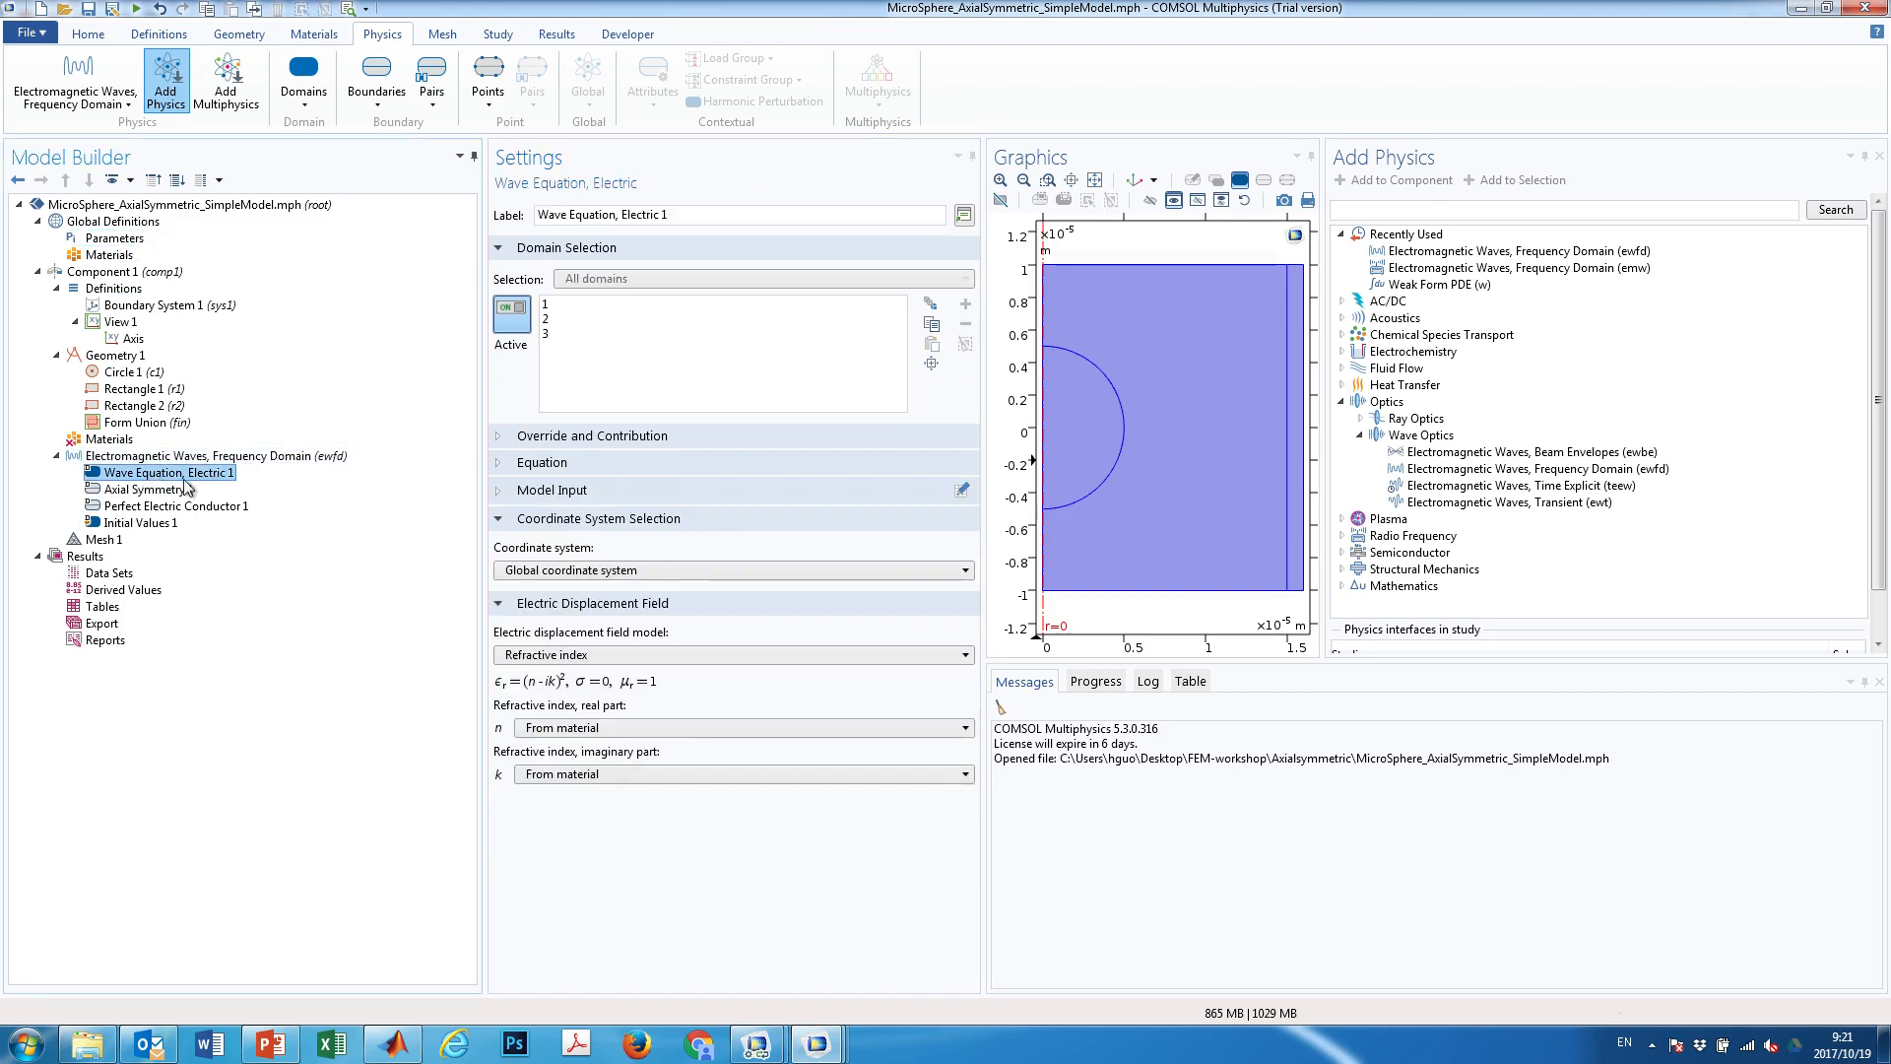
{"action": "left_click", "coordinate": [496, 463]}
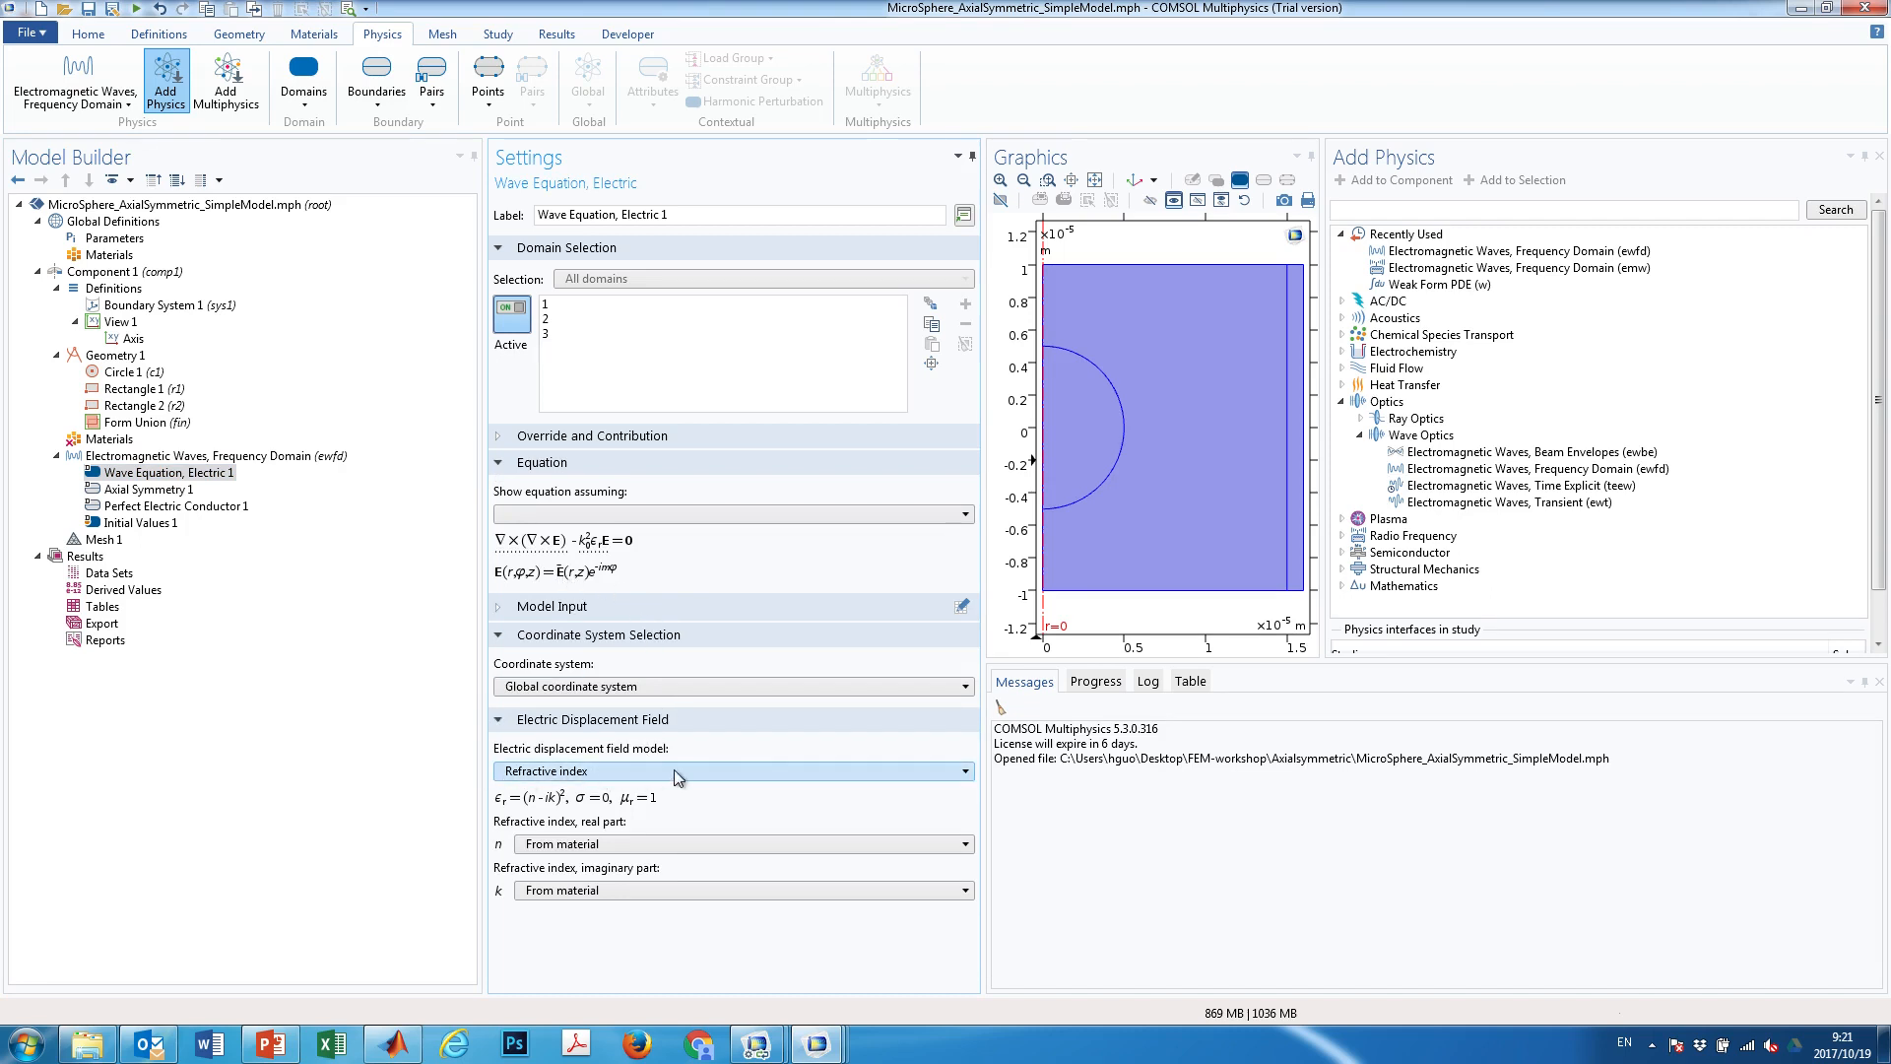
{"action": "left_click", "coordinate": [718, 772]}
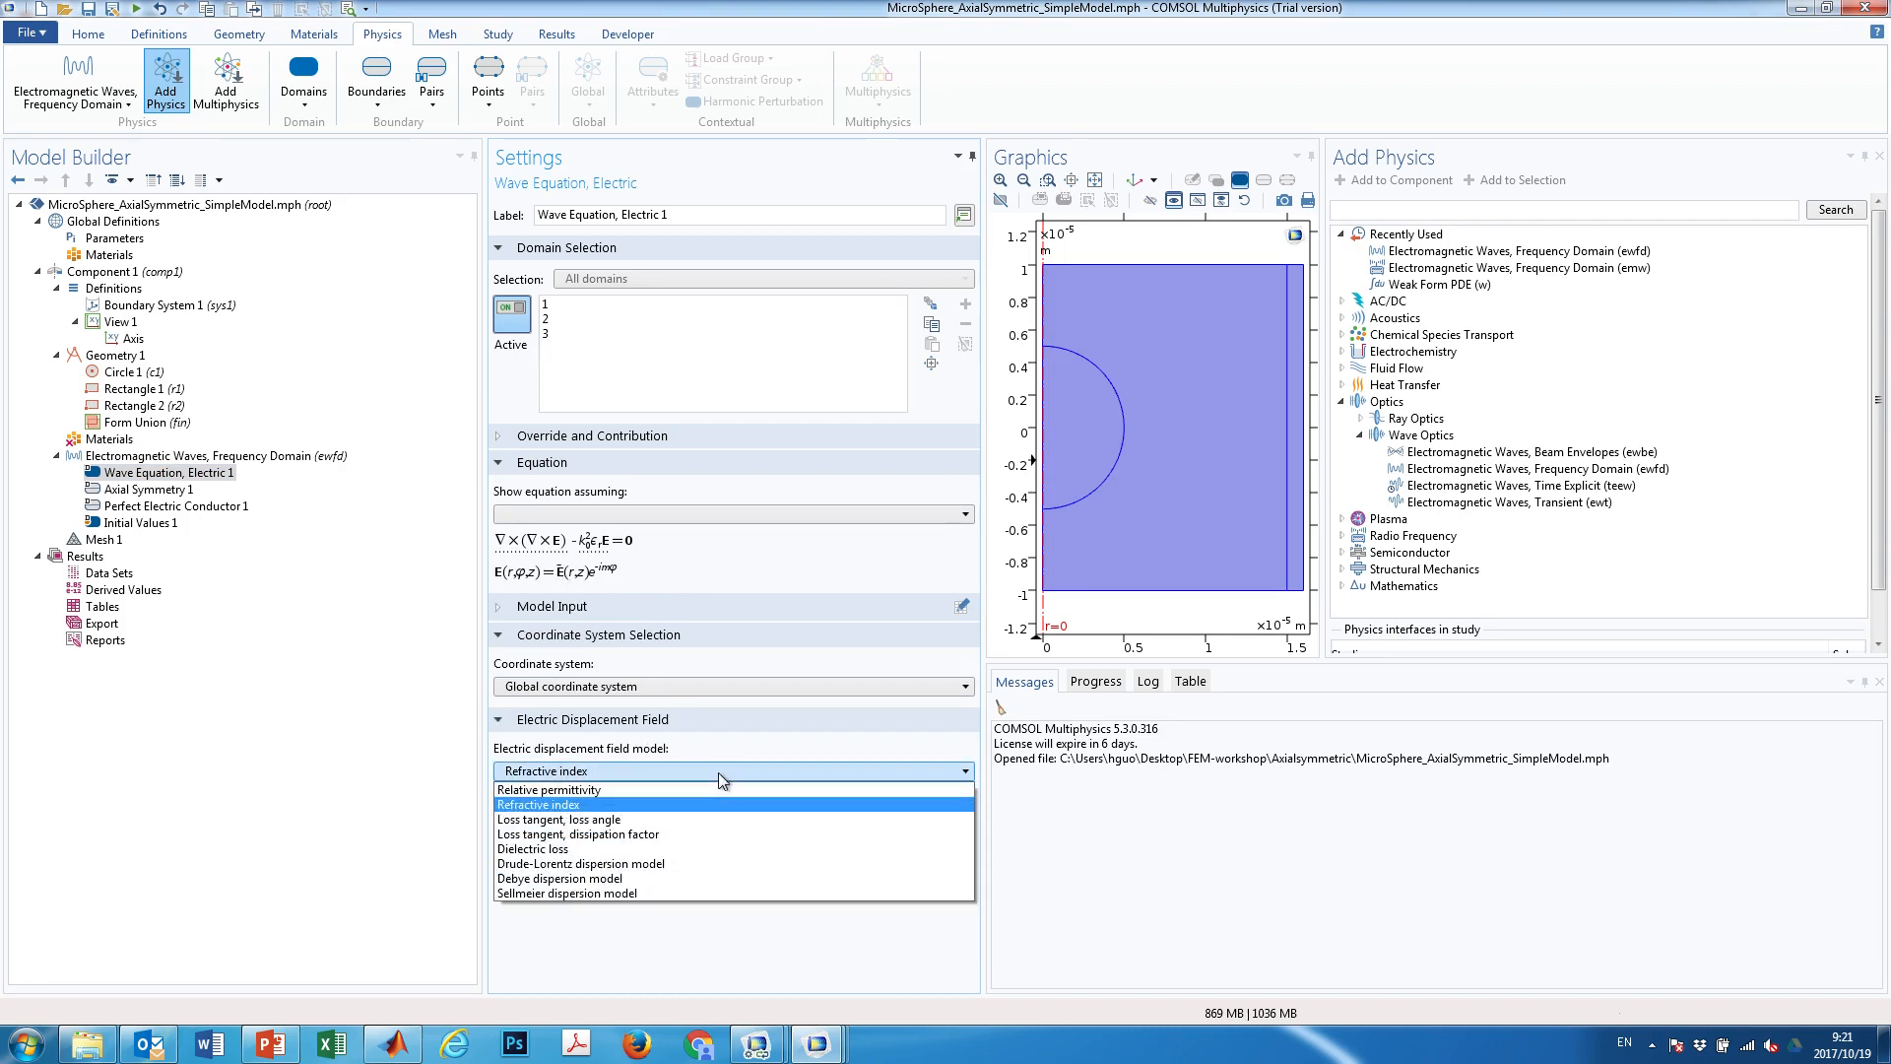
{"action": "left_click", "coordinate": [718, 773]}
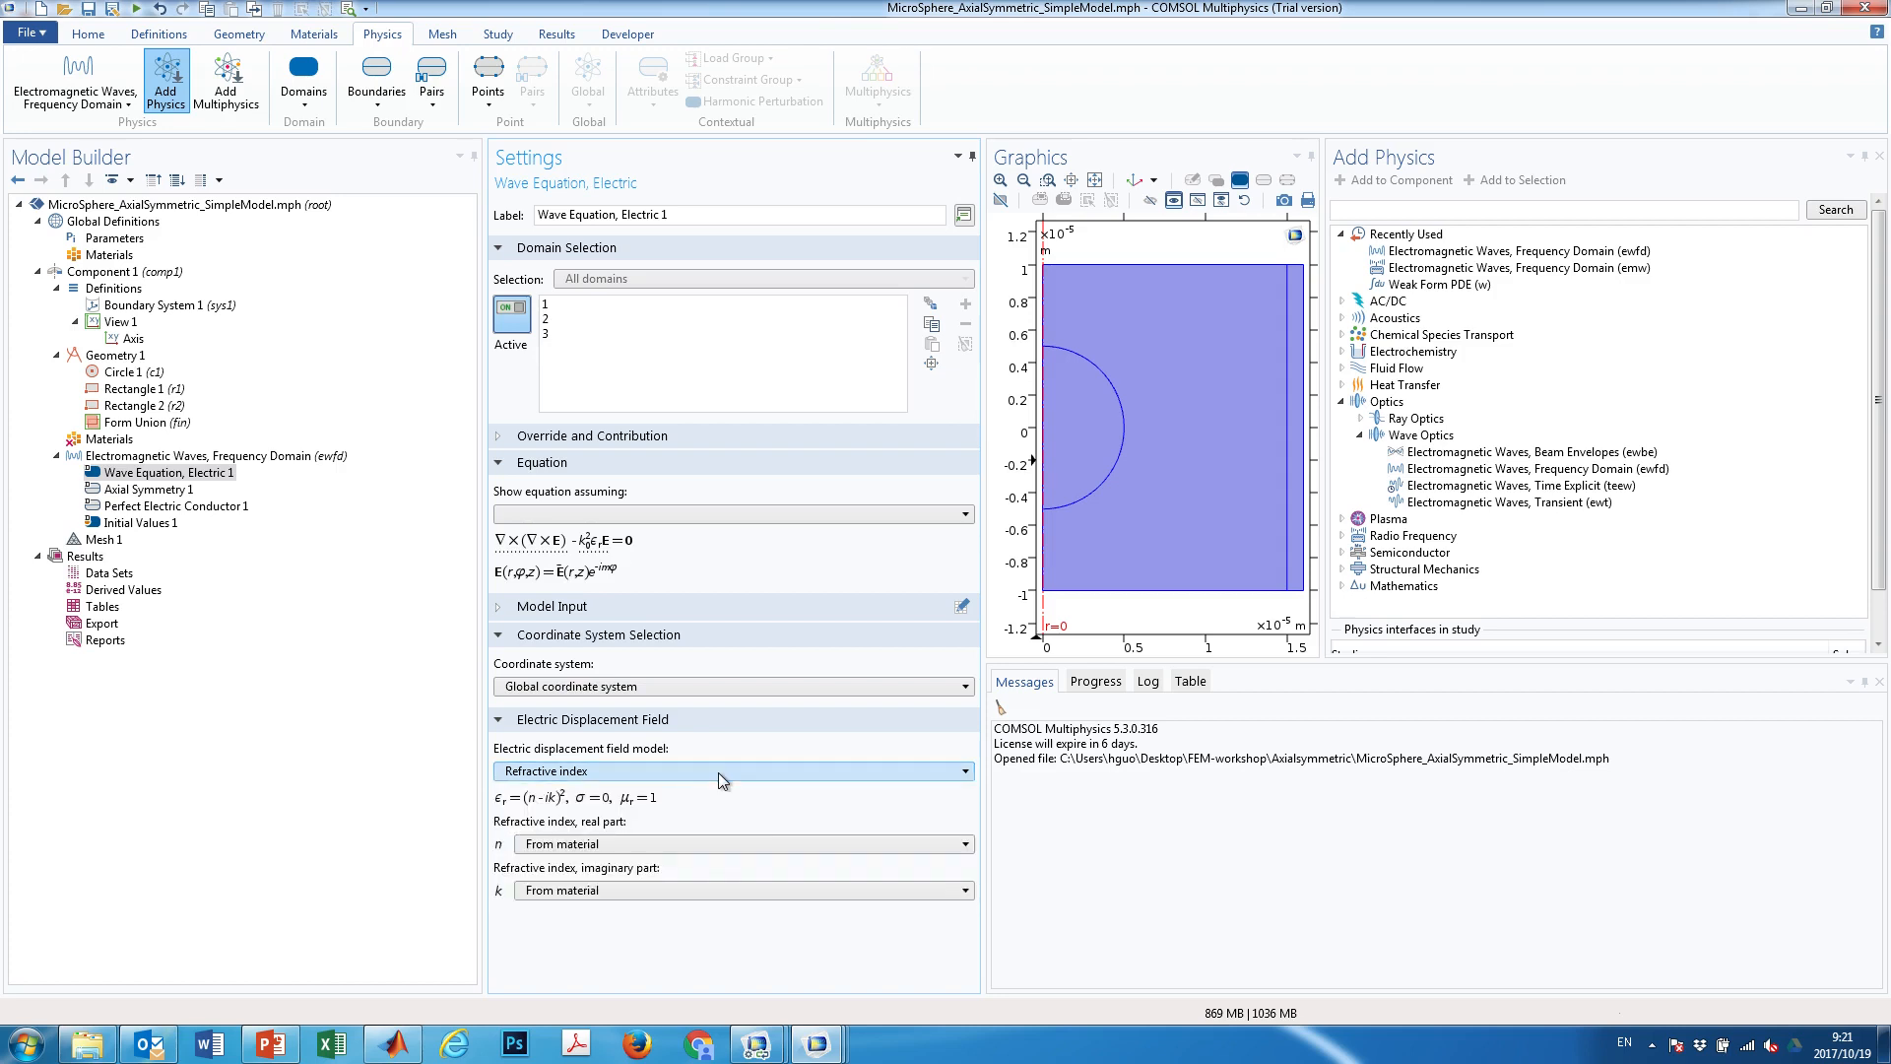
{"action": "left_click", "coordinate": [718, 772]}
{"action": "left_click", "coordinate": [718, 772]}
Search the material library for "air", add the Built-In Air material to the component, and widen its settings to show the material contents
{"action": "left_click", "coordinate": [99, 439]}
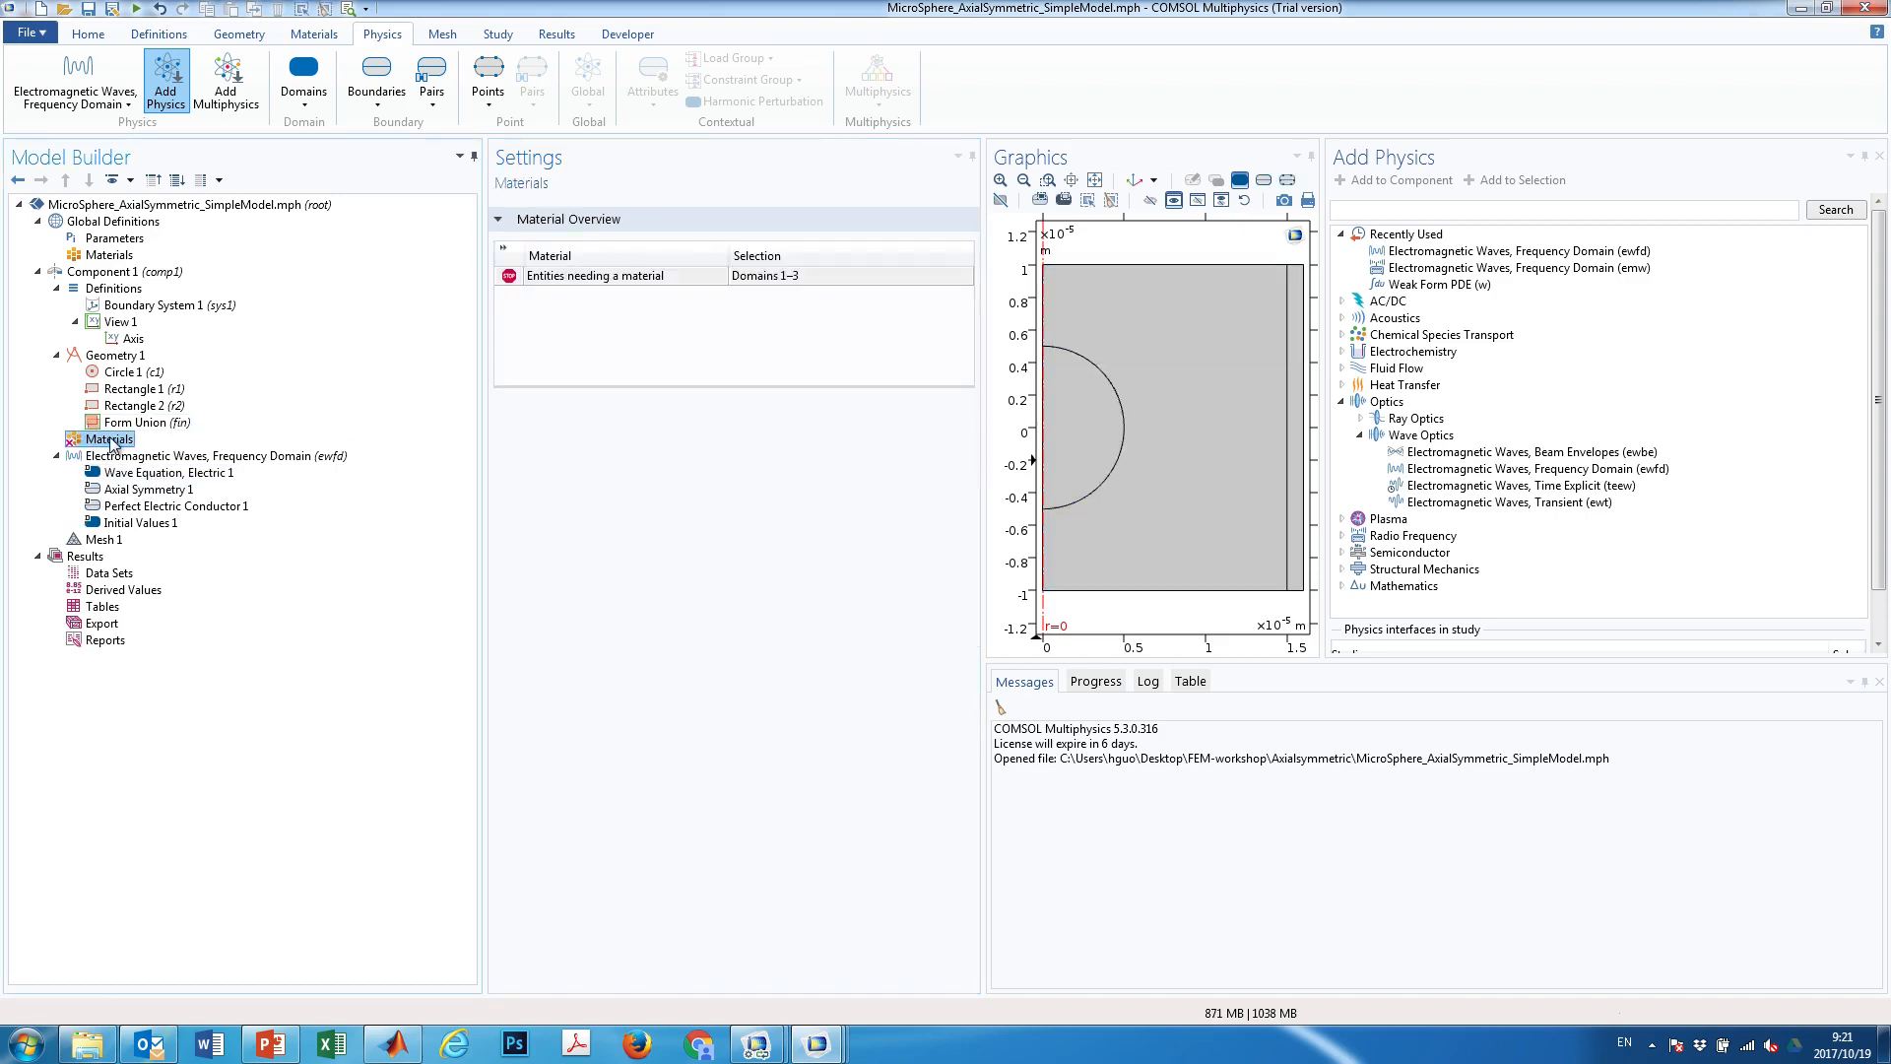
{"action": "right_click", "coordinate": [111, 445]}
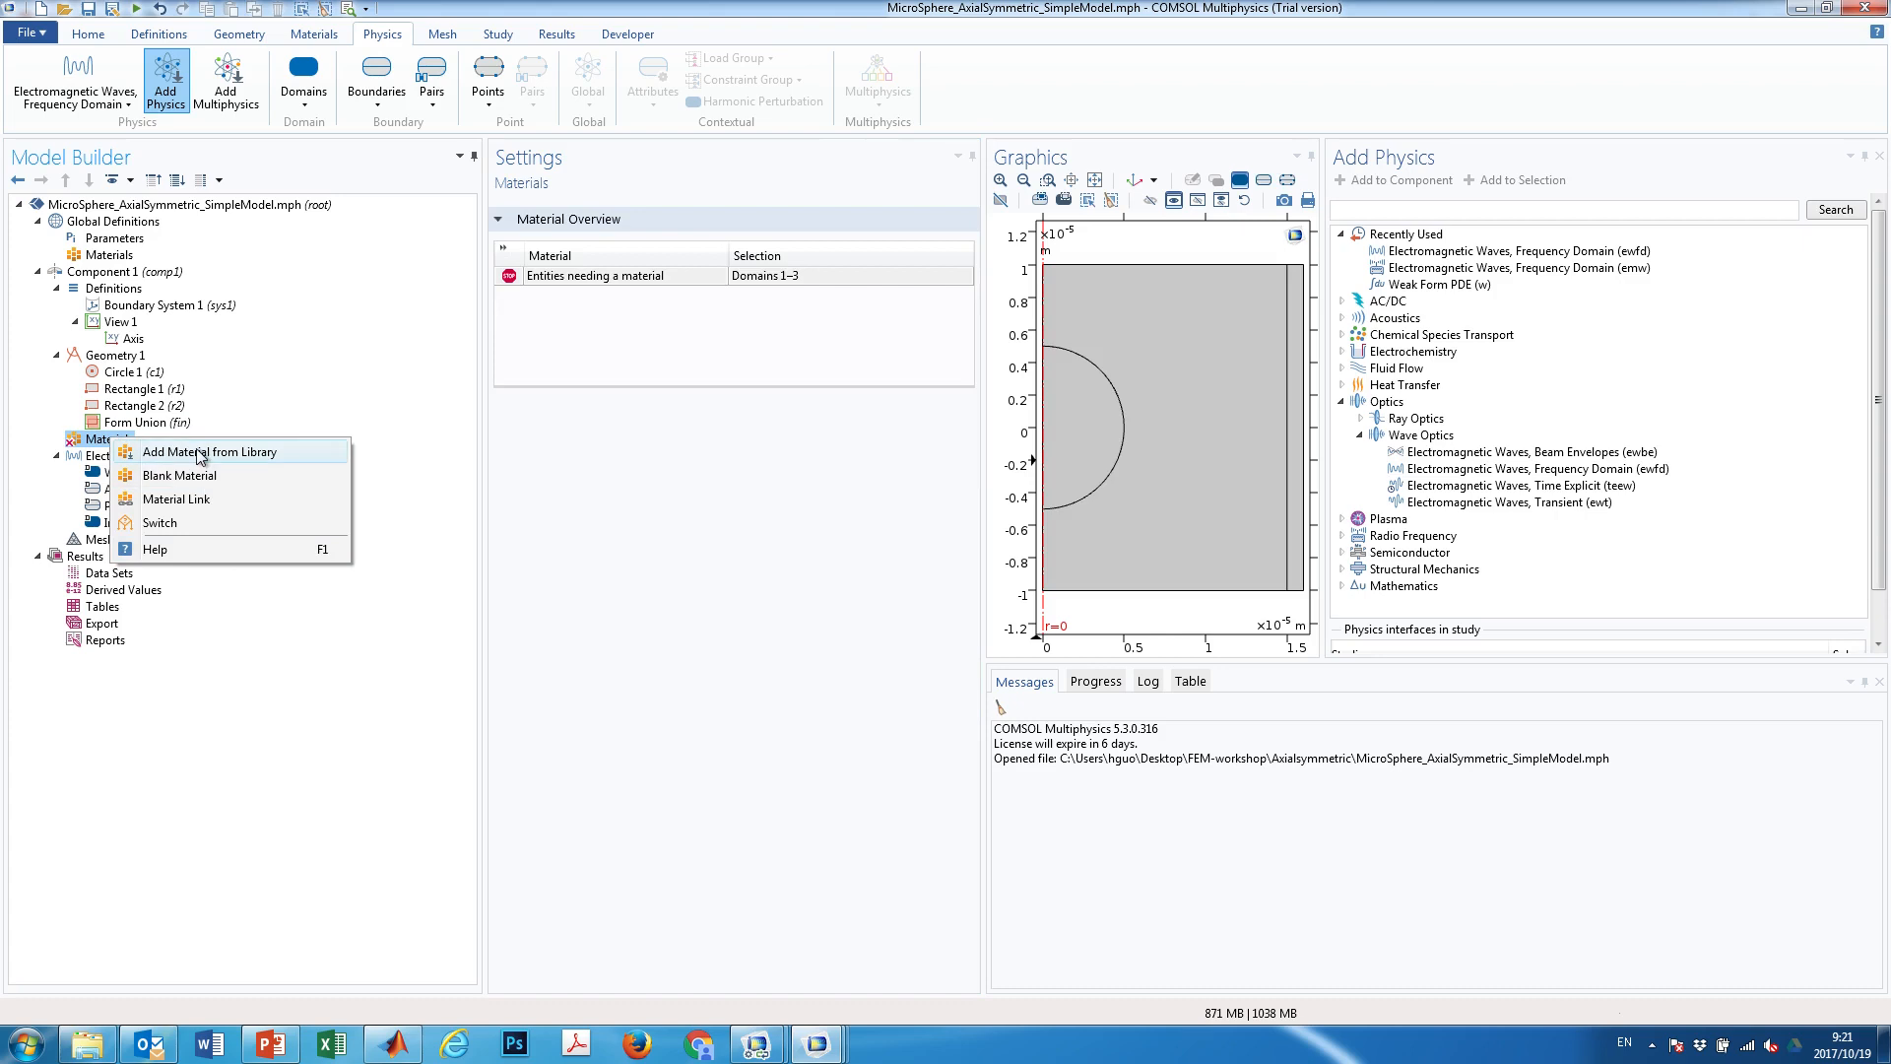
{"action": "left_click", "coordinate": [210, 452]}
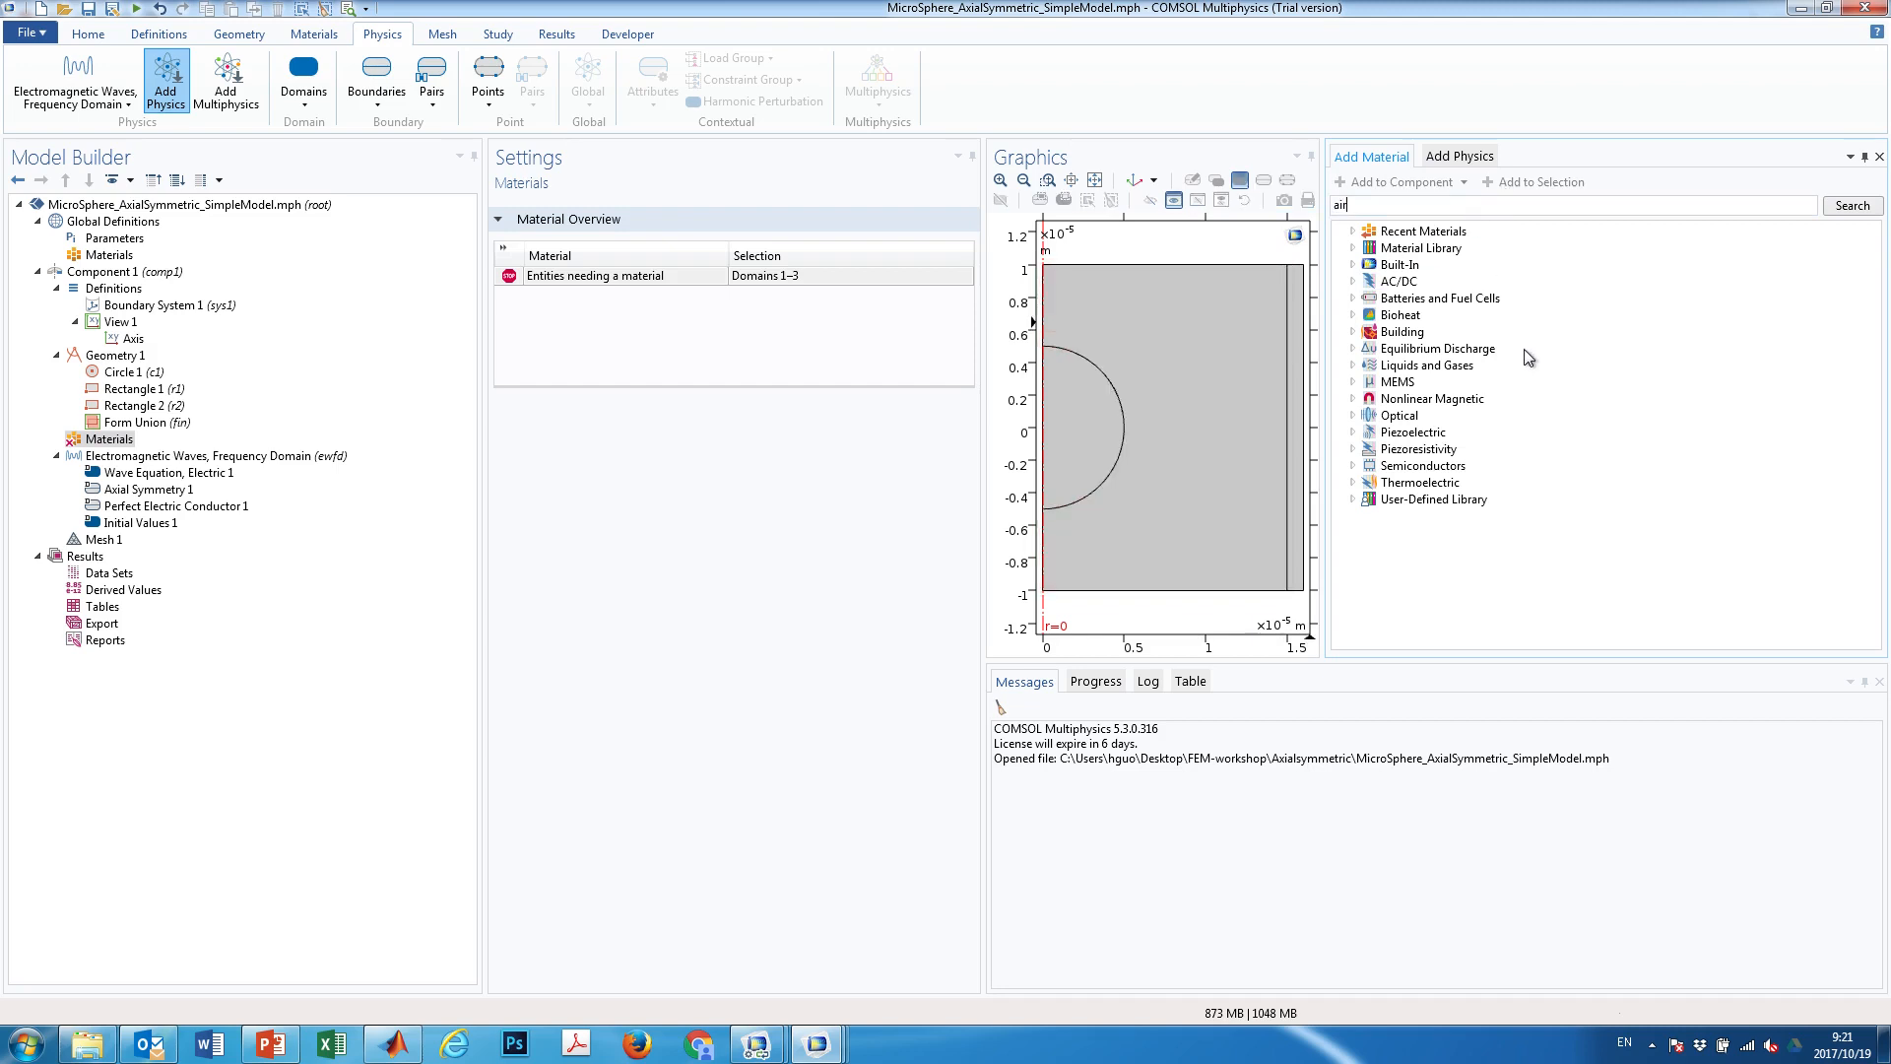
{"action": "key", "text": "Return"}
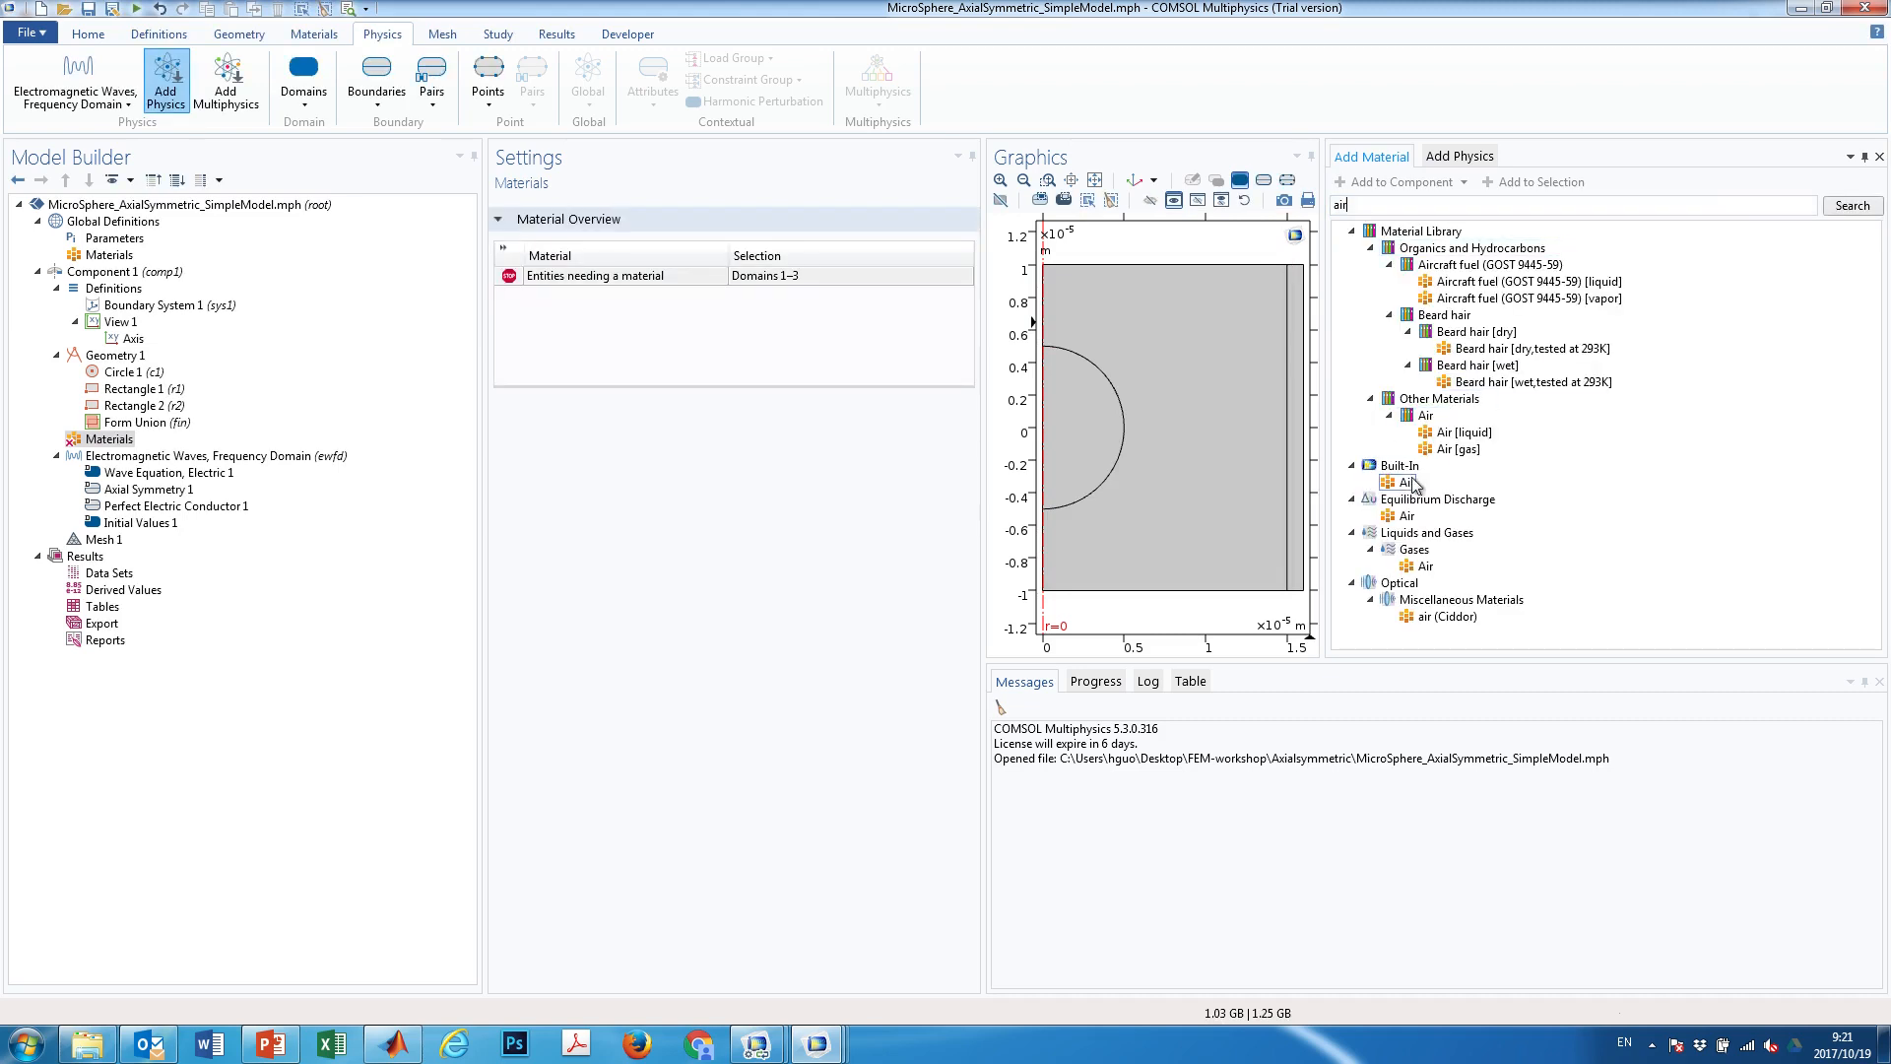
{"action": "left_click", "coordinate": [1405, 483]}
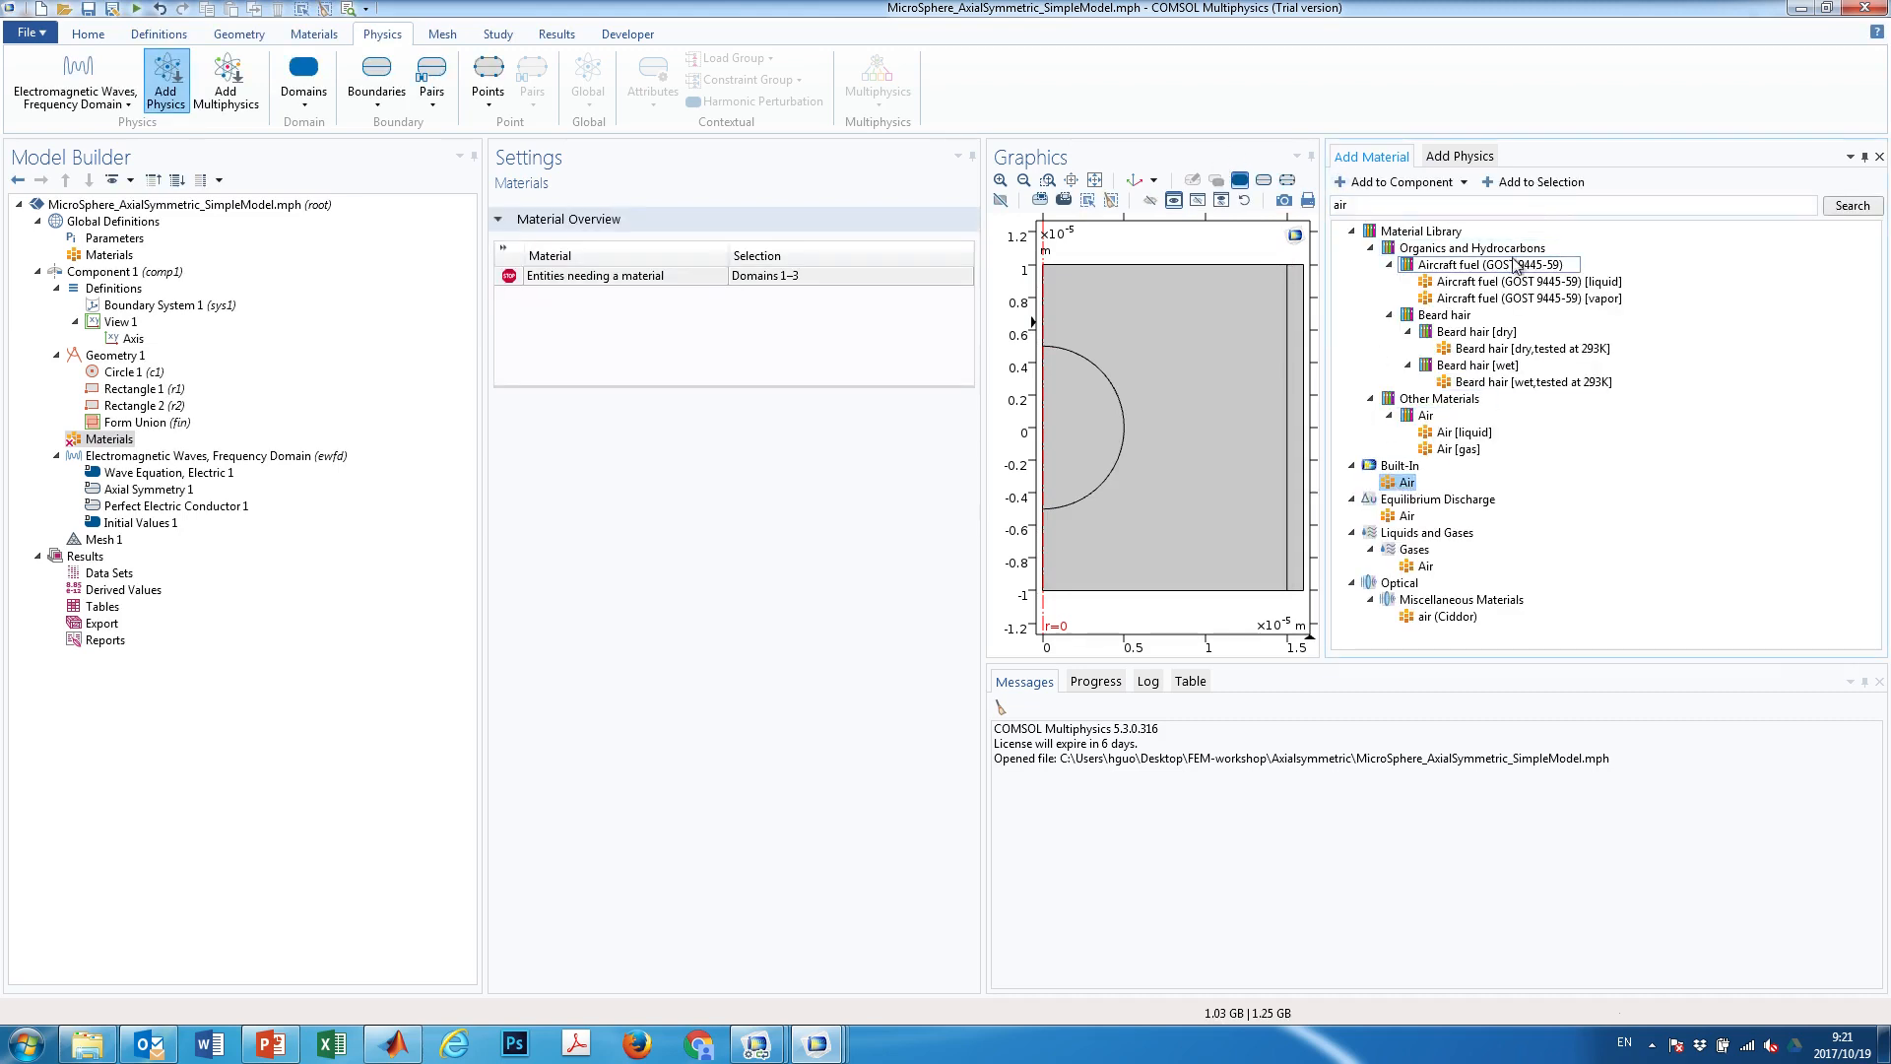
{"action": "left_click", "coordinate": [1403, 183]}
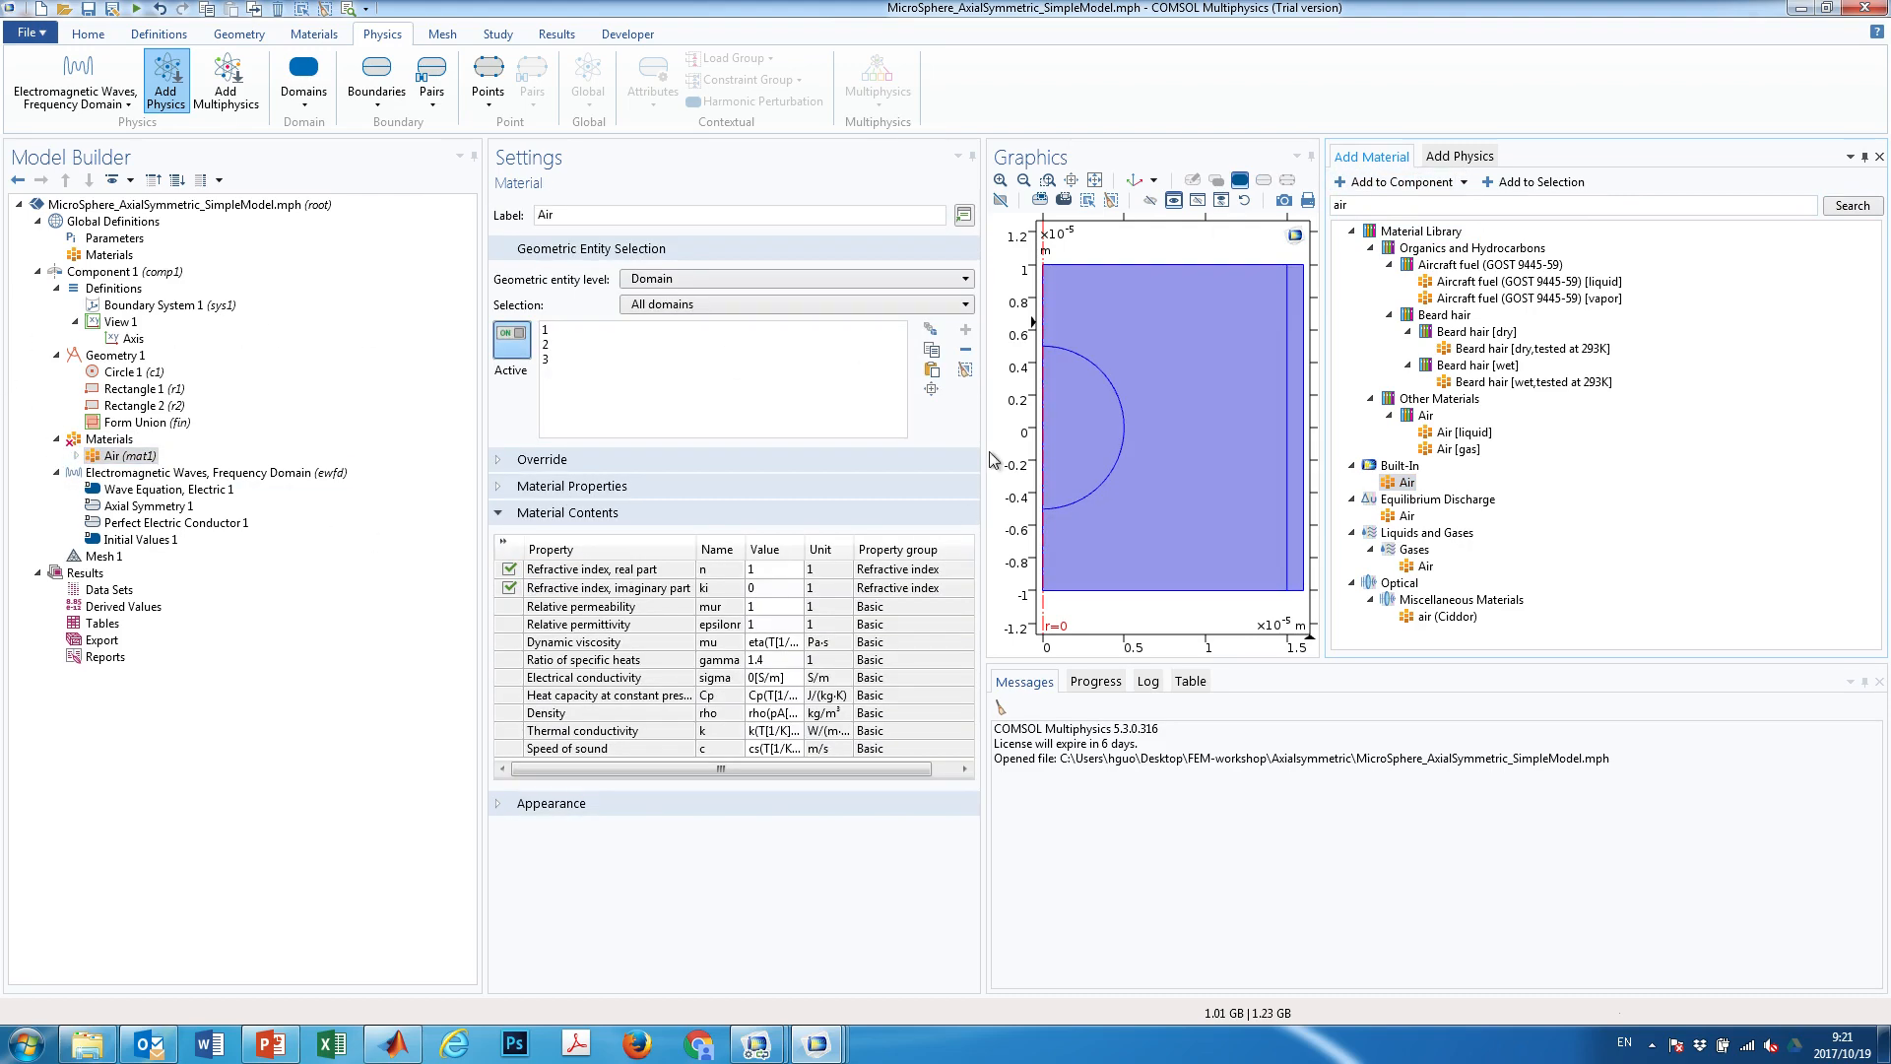
{"action": "left_click_drag", "start_coordinate": [1323, 399], "coordinate": [1635, 399]}
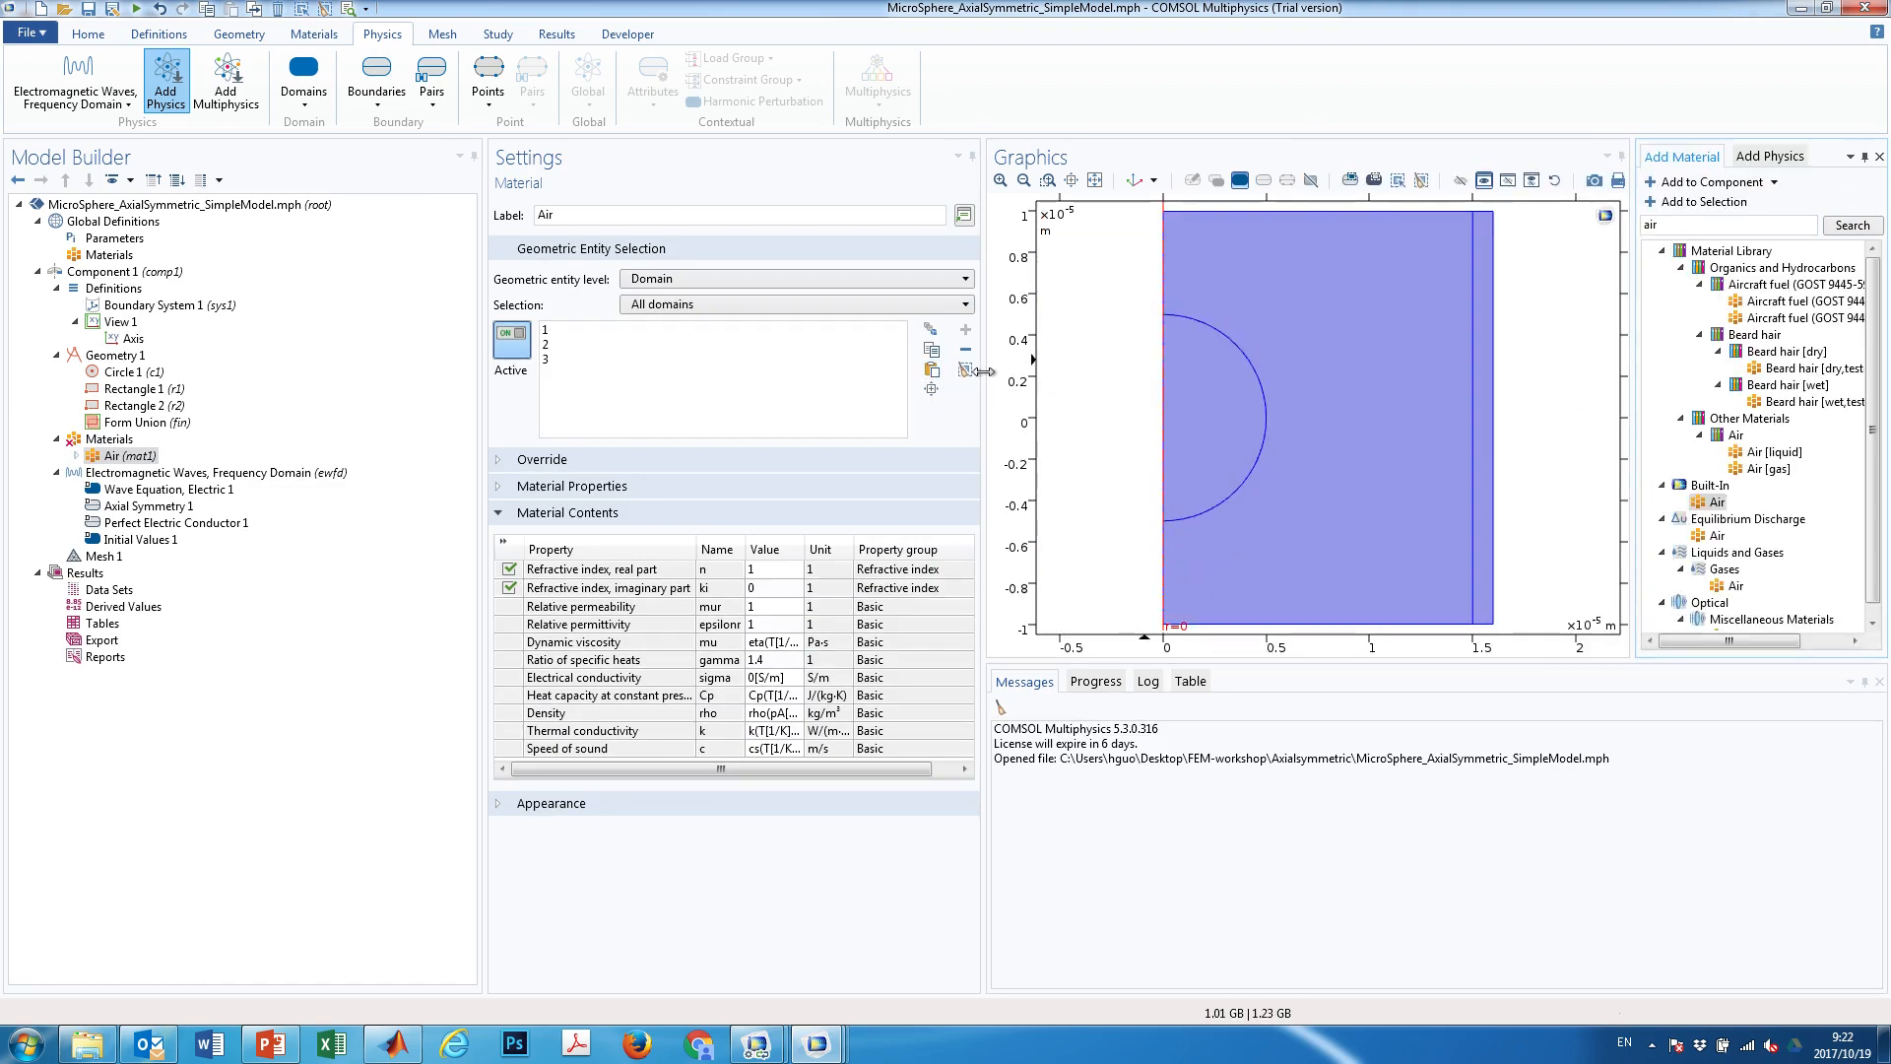
{"action": "left_click_drag", "start_coordinate": [984, 372], "coordinate": [1318, 372]}
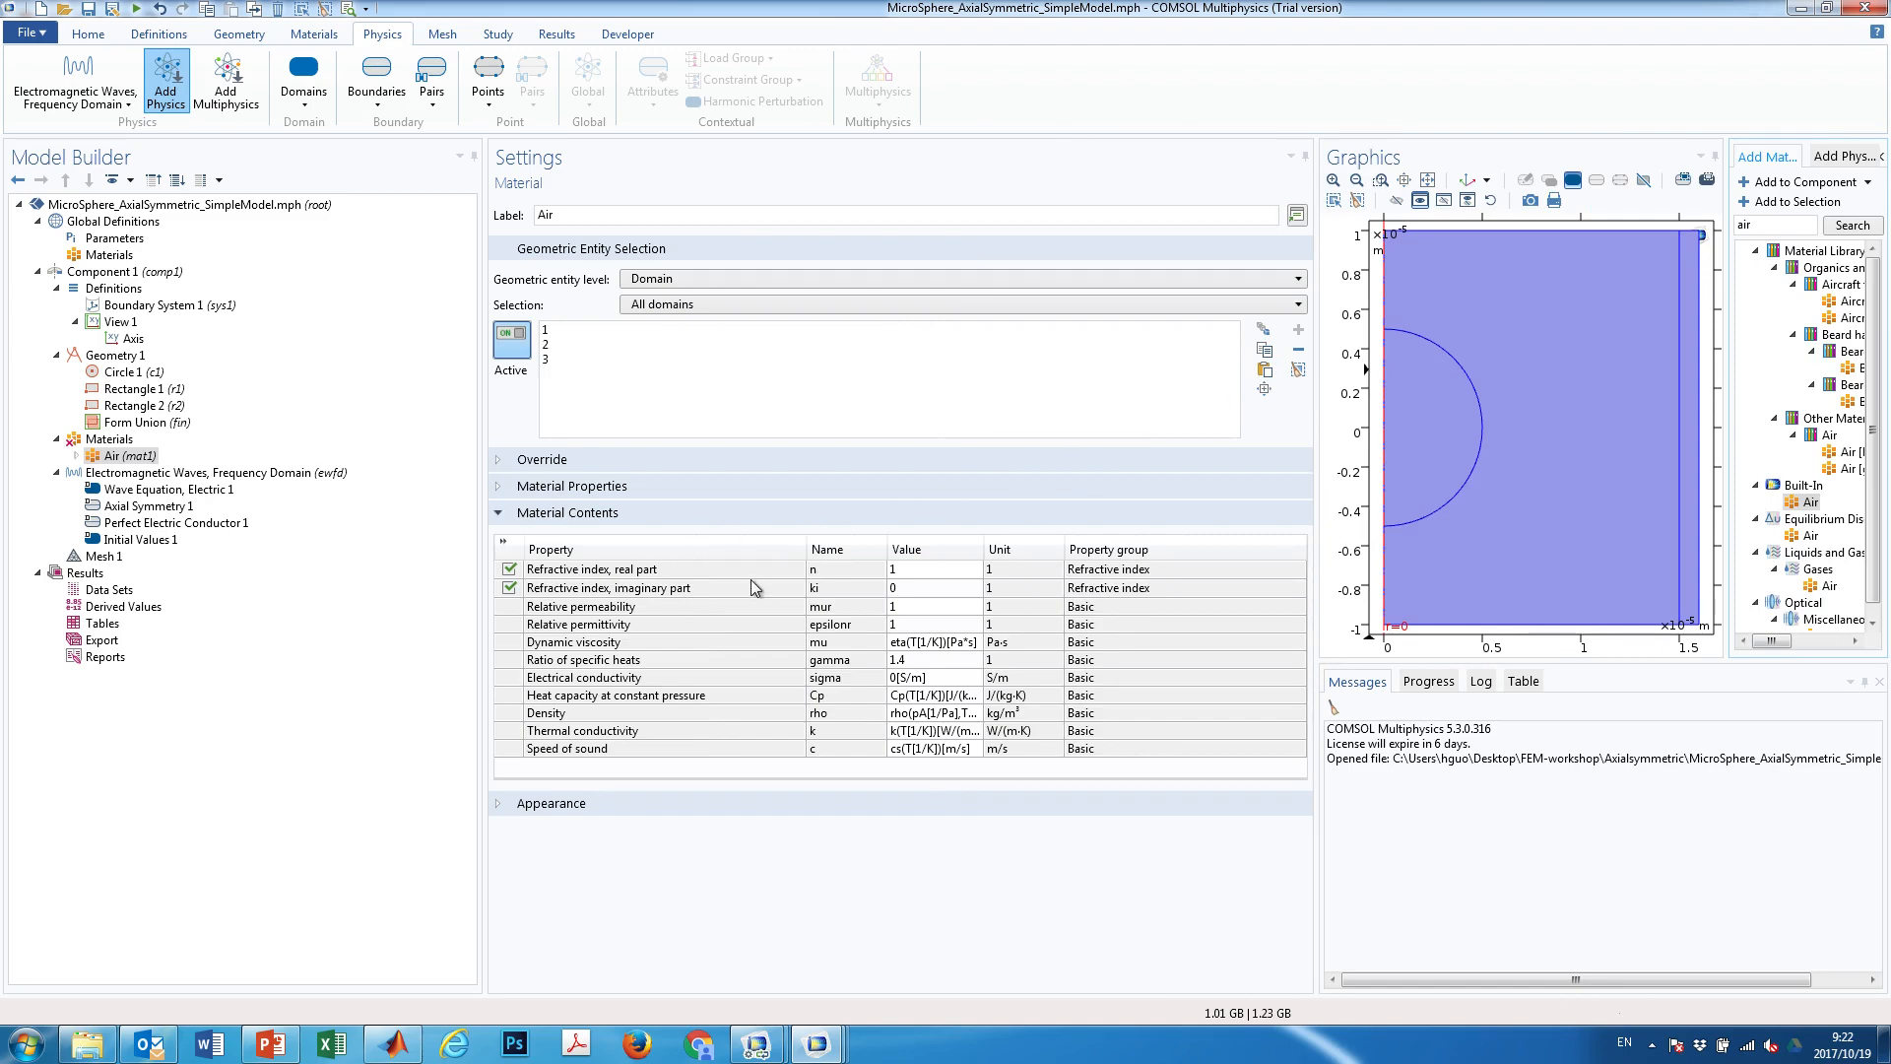
Review Wave Equation, Electric 1 and the Air material contents, clear Air's real refractive index, and restore it to 1
{"action": "left_click", "coordinate": [148, 493]}
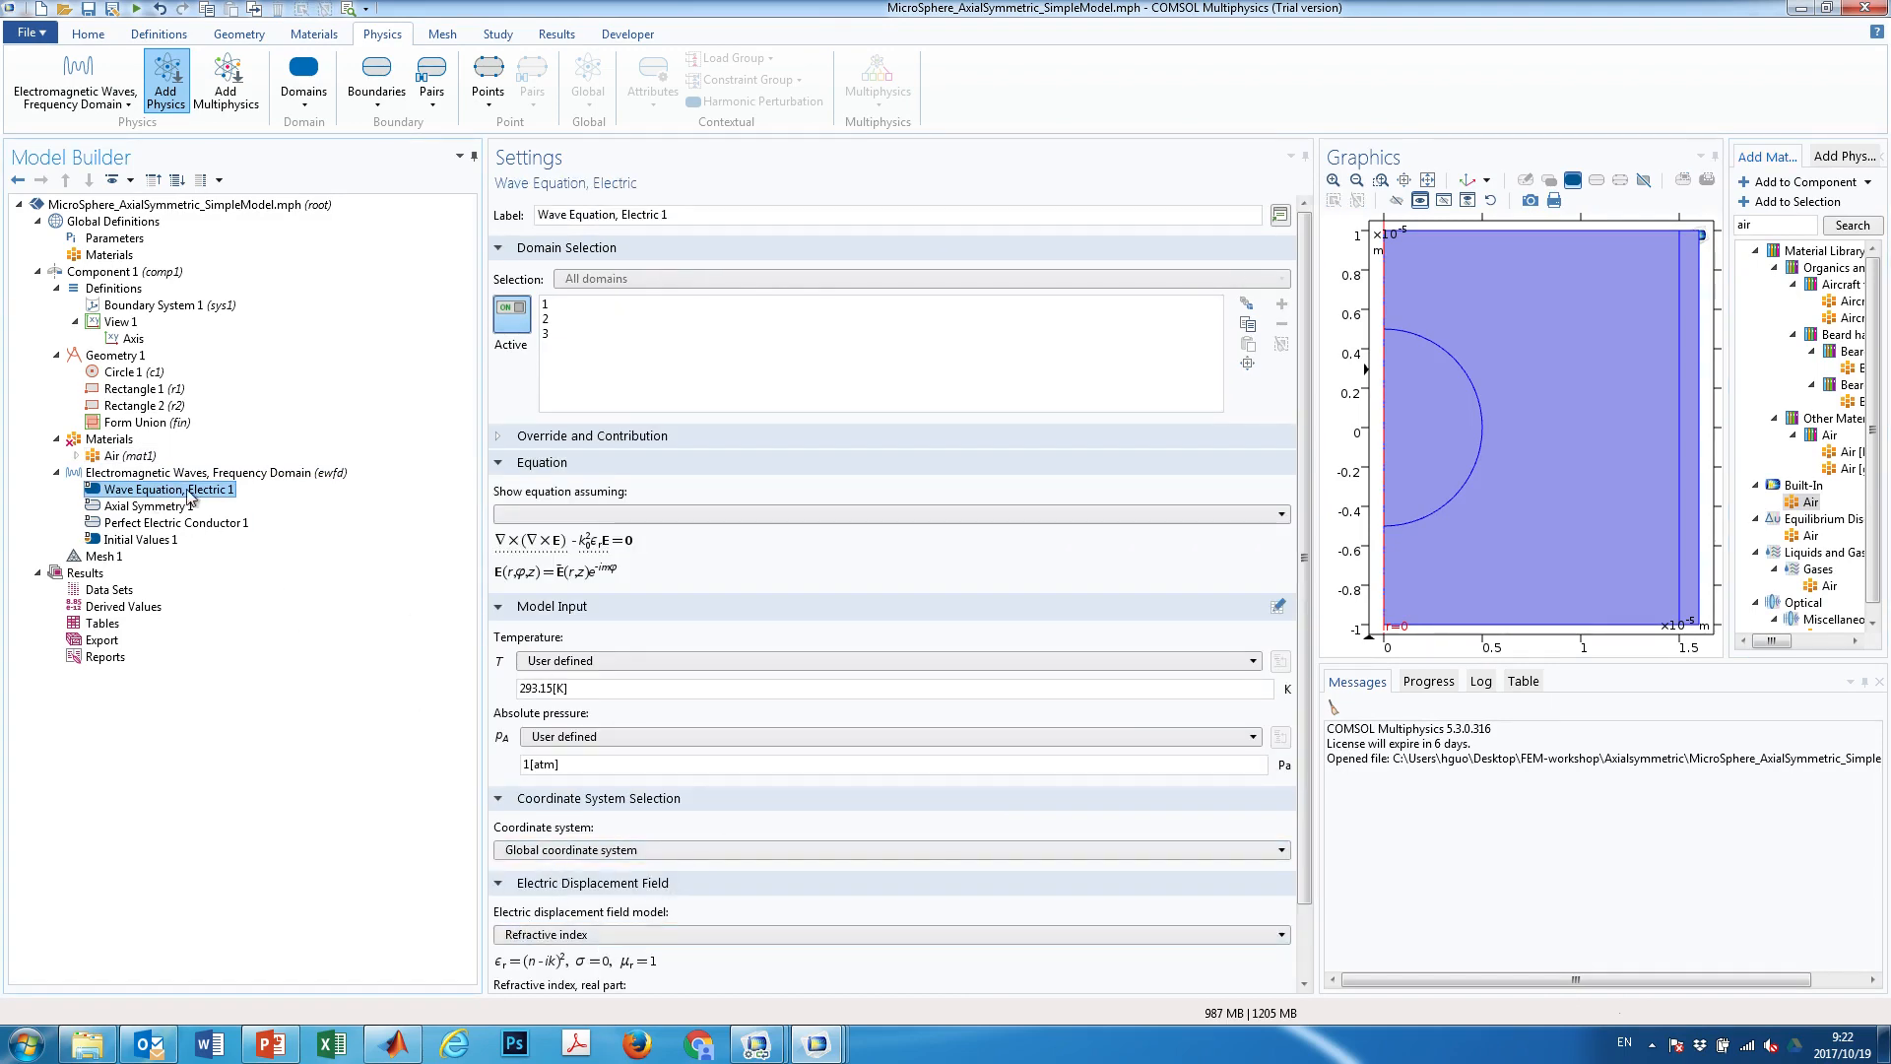
{"action": "left_click", "coordinate": [113, 440]}
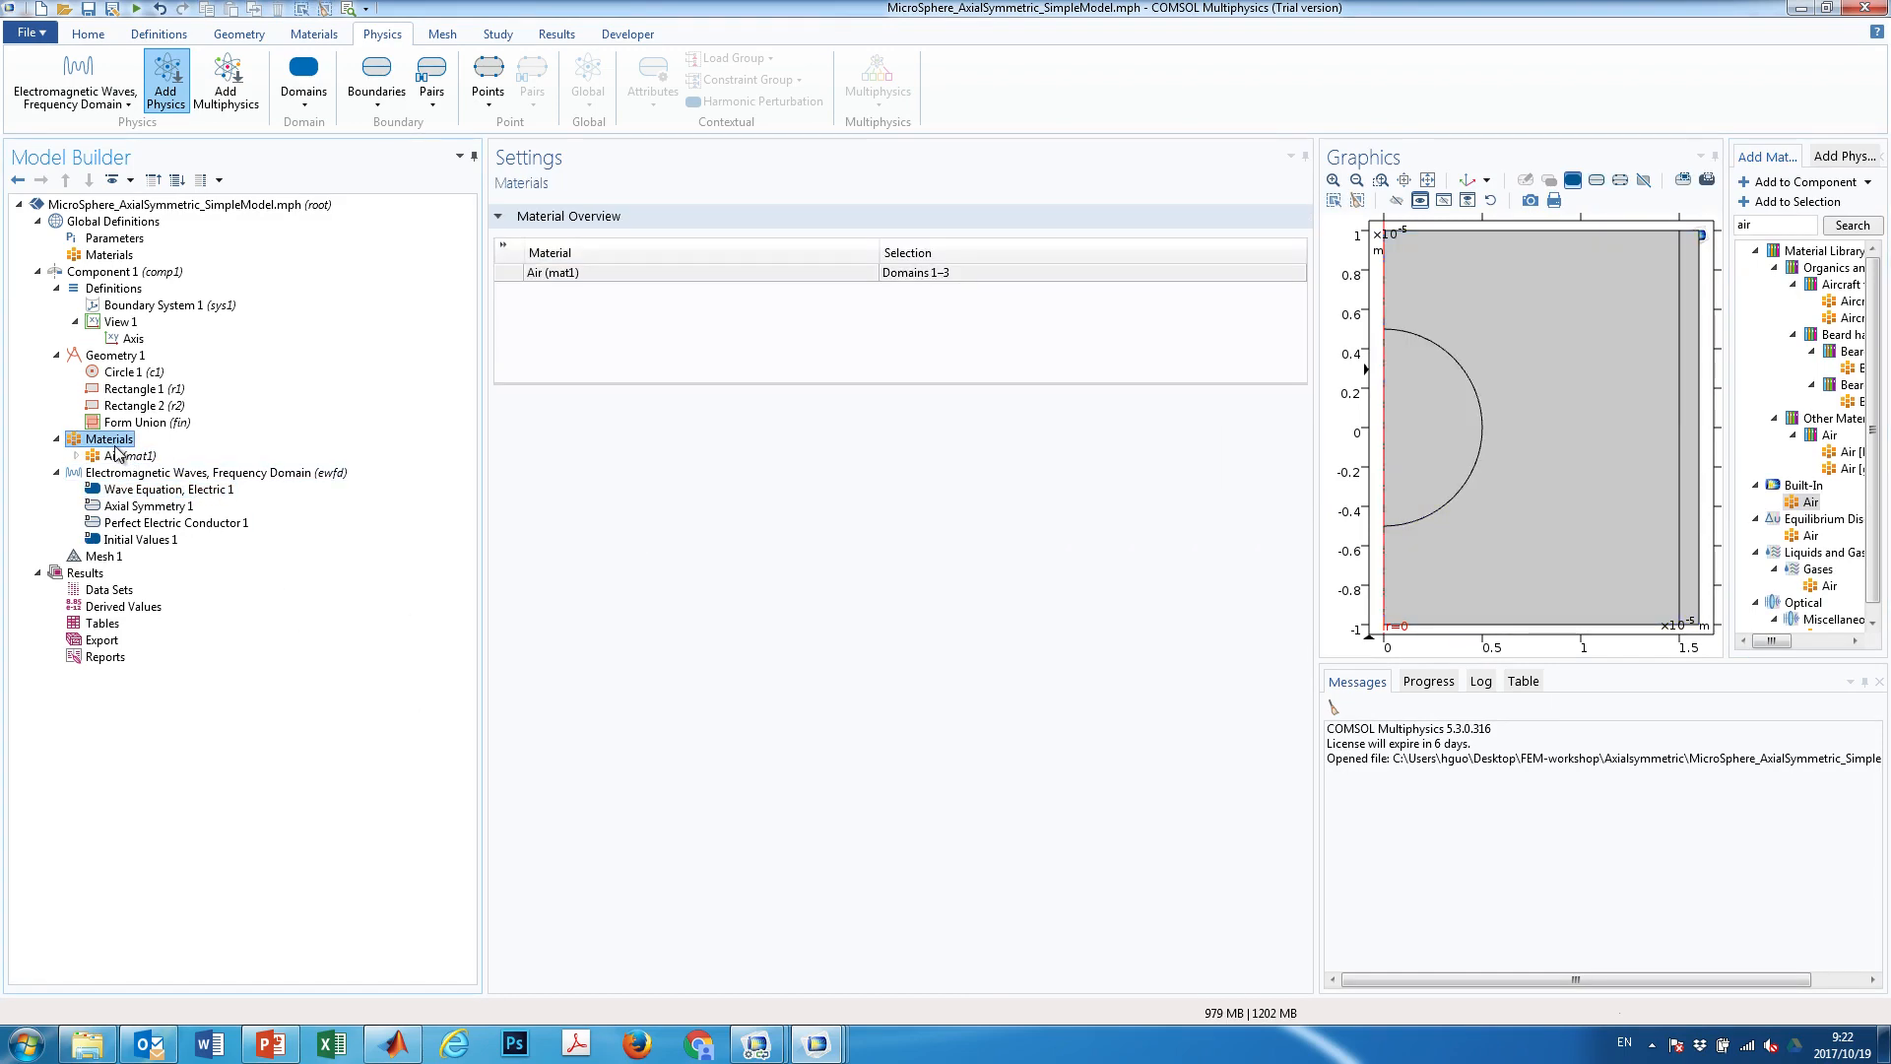
{"action": "left_click", "coordinate": [120, 455]}
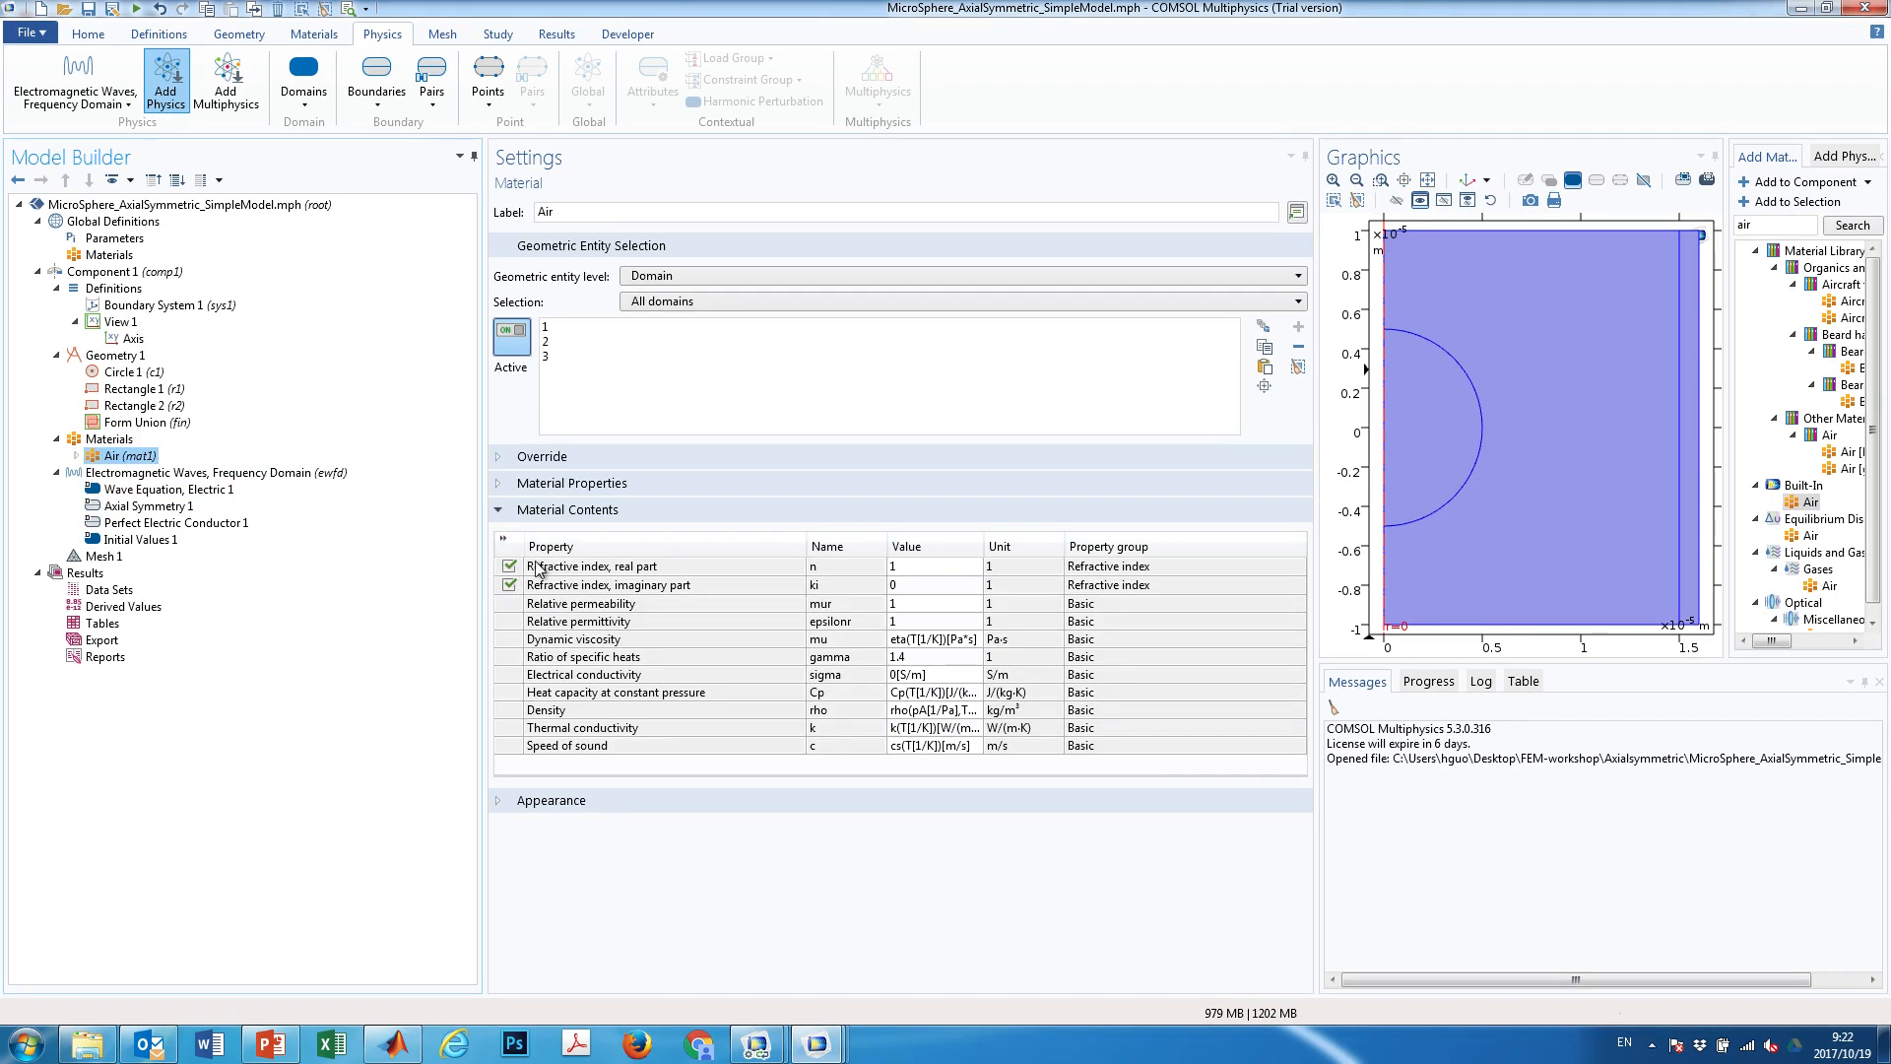
{"action": "left_click", "coordinate": [908, 570]}
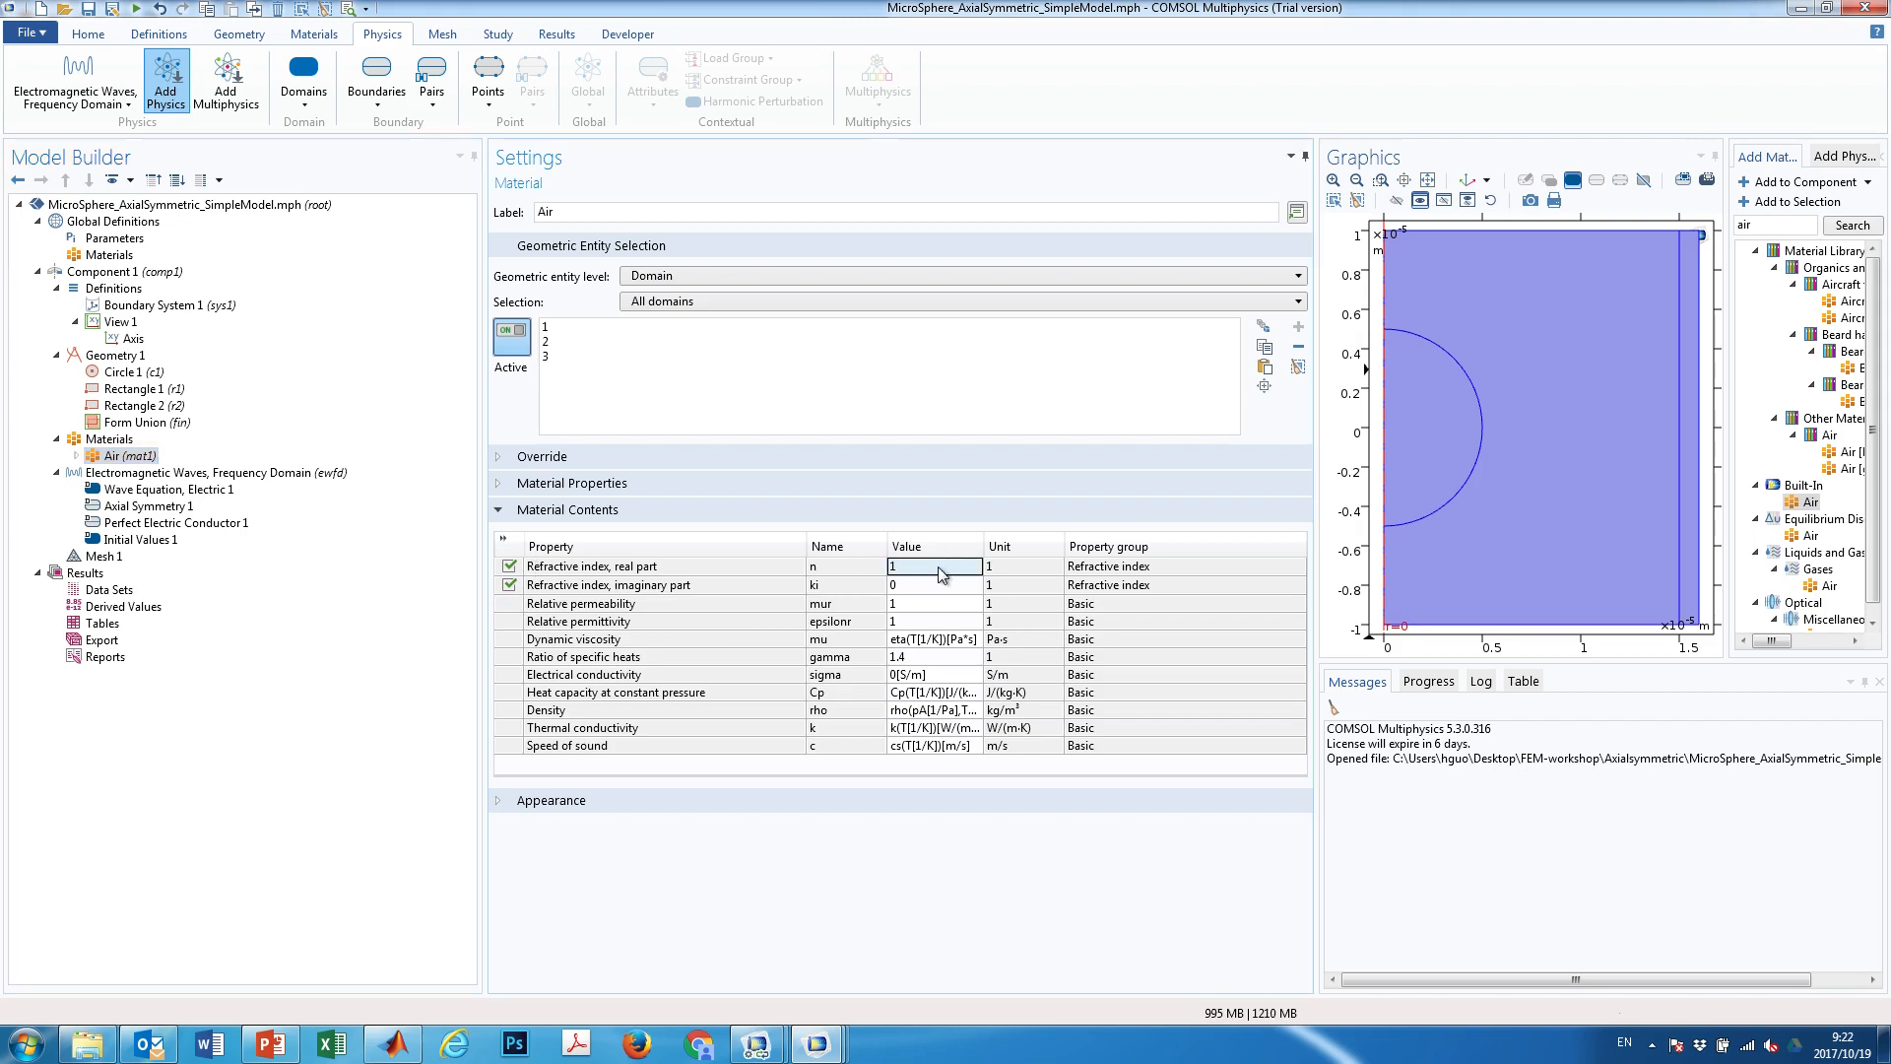
{"action": "double_click", "coordinate": [932, 565]}
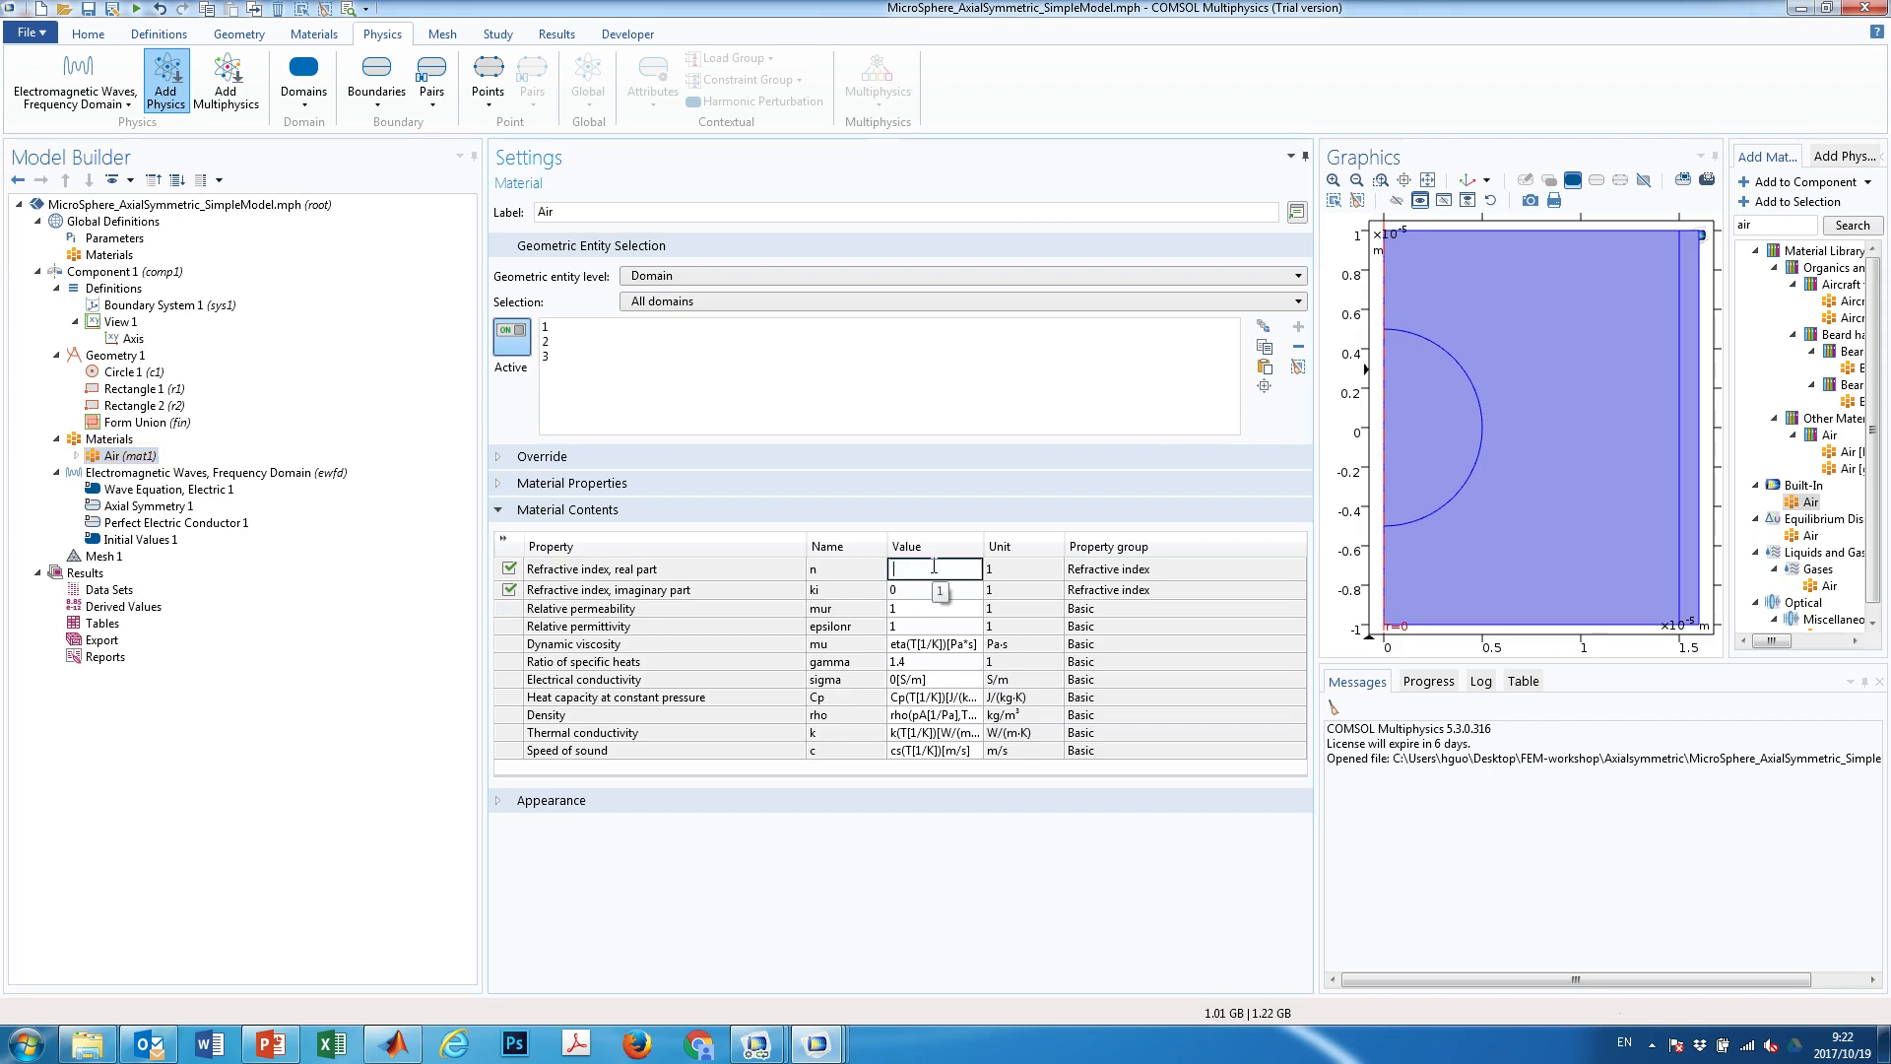
{"action": "left_click", "coordinate": [927, 605]}
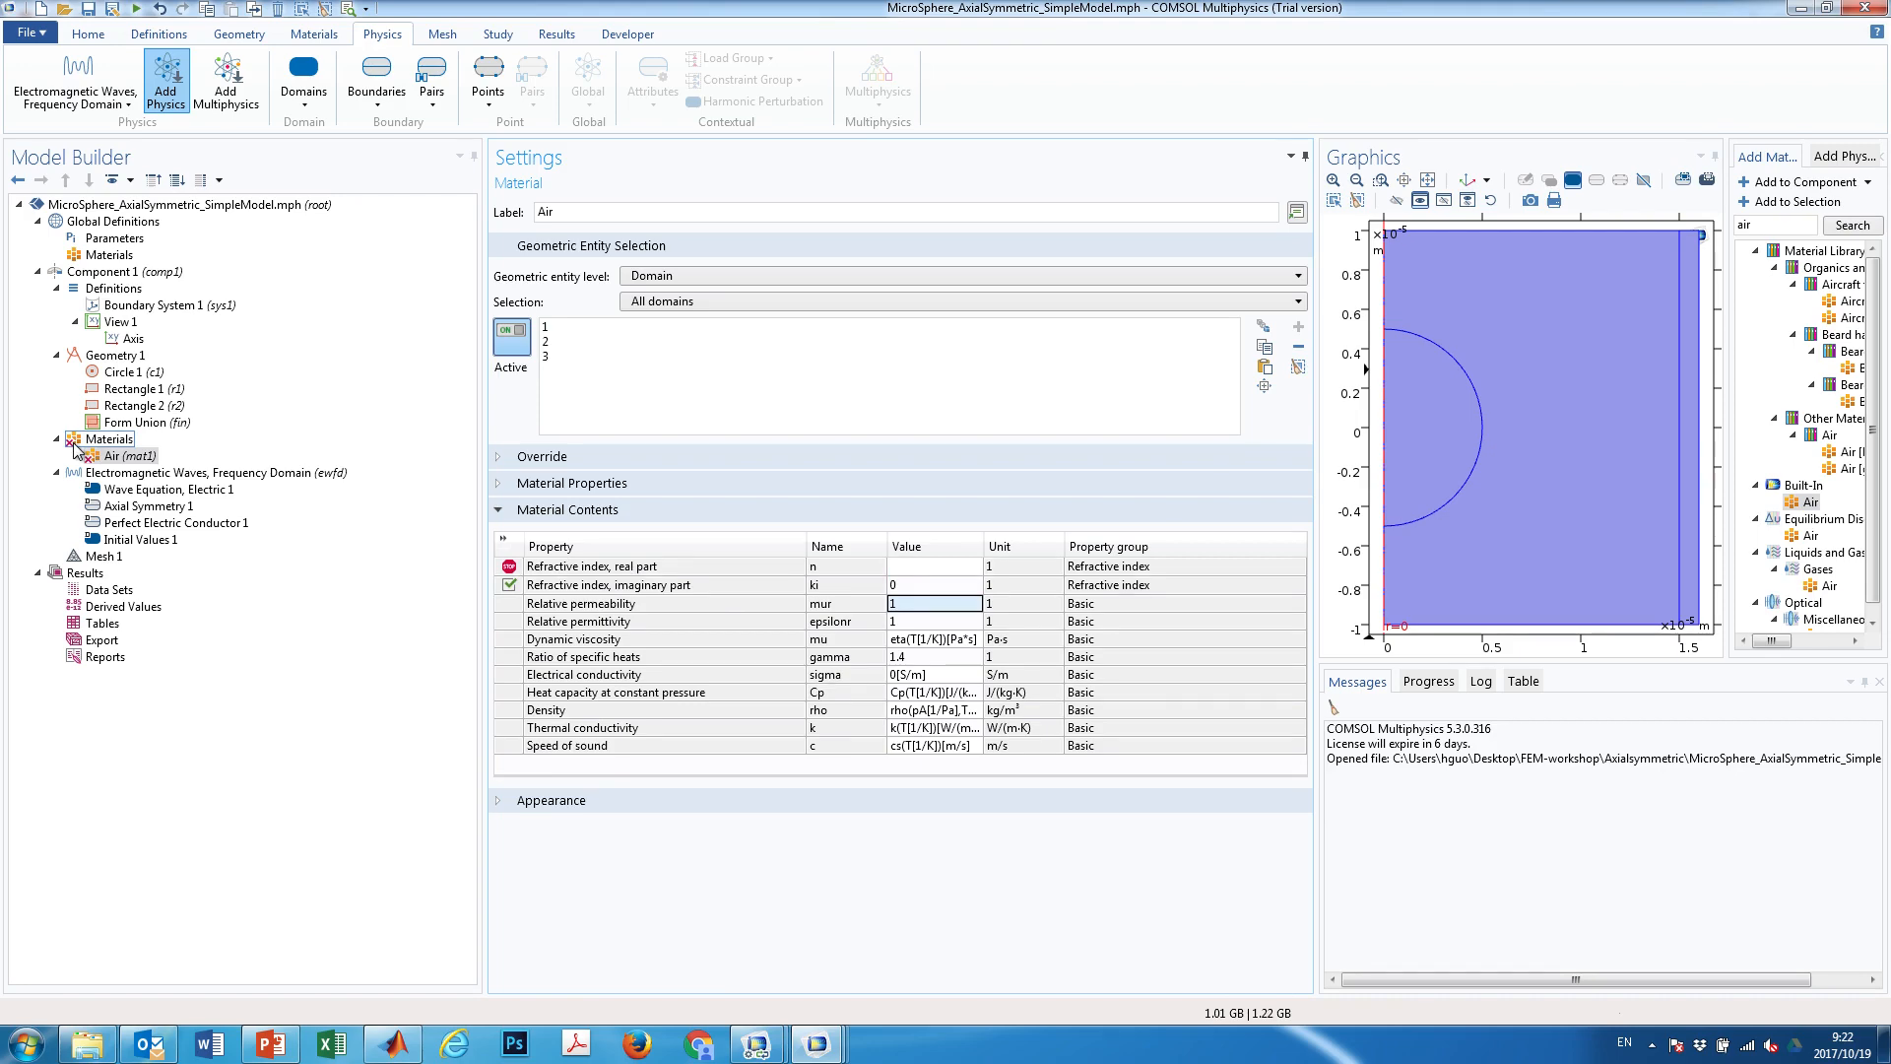
{"action": "left_click", "coordinate": [921, 567]}
{"action": "left_click", "coordinate": [931, 589]}
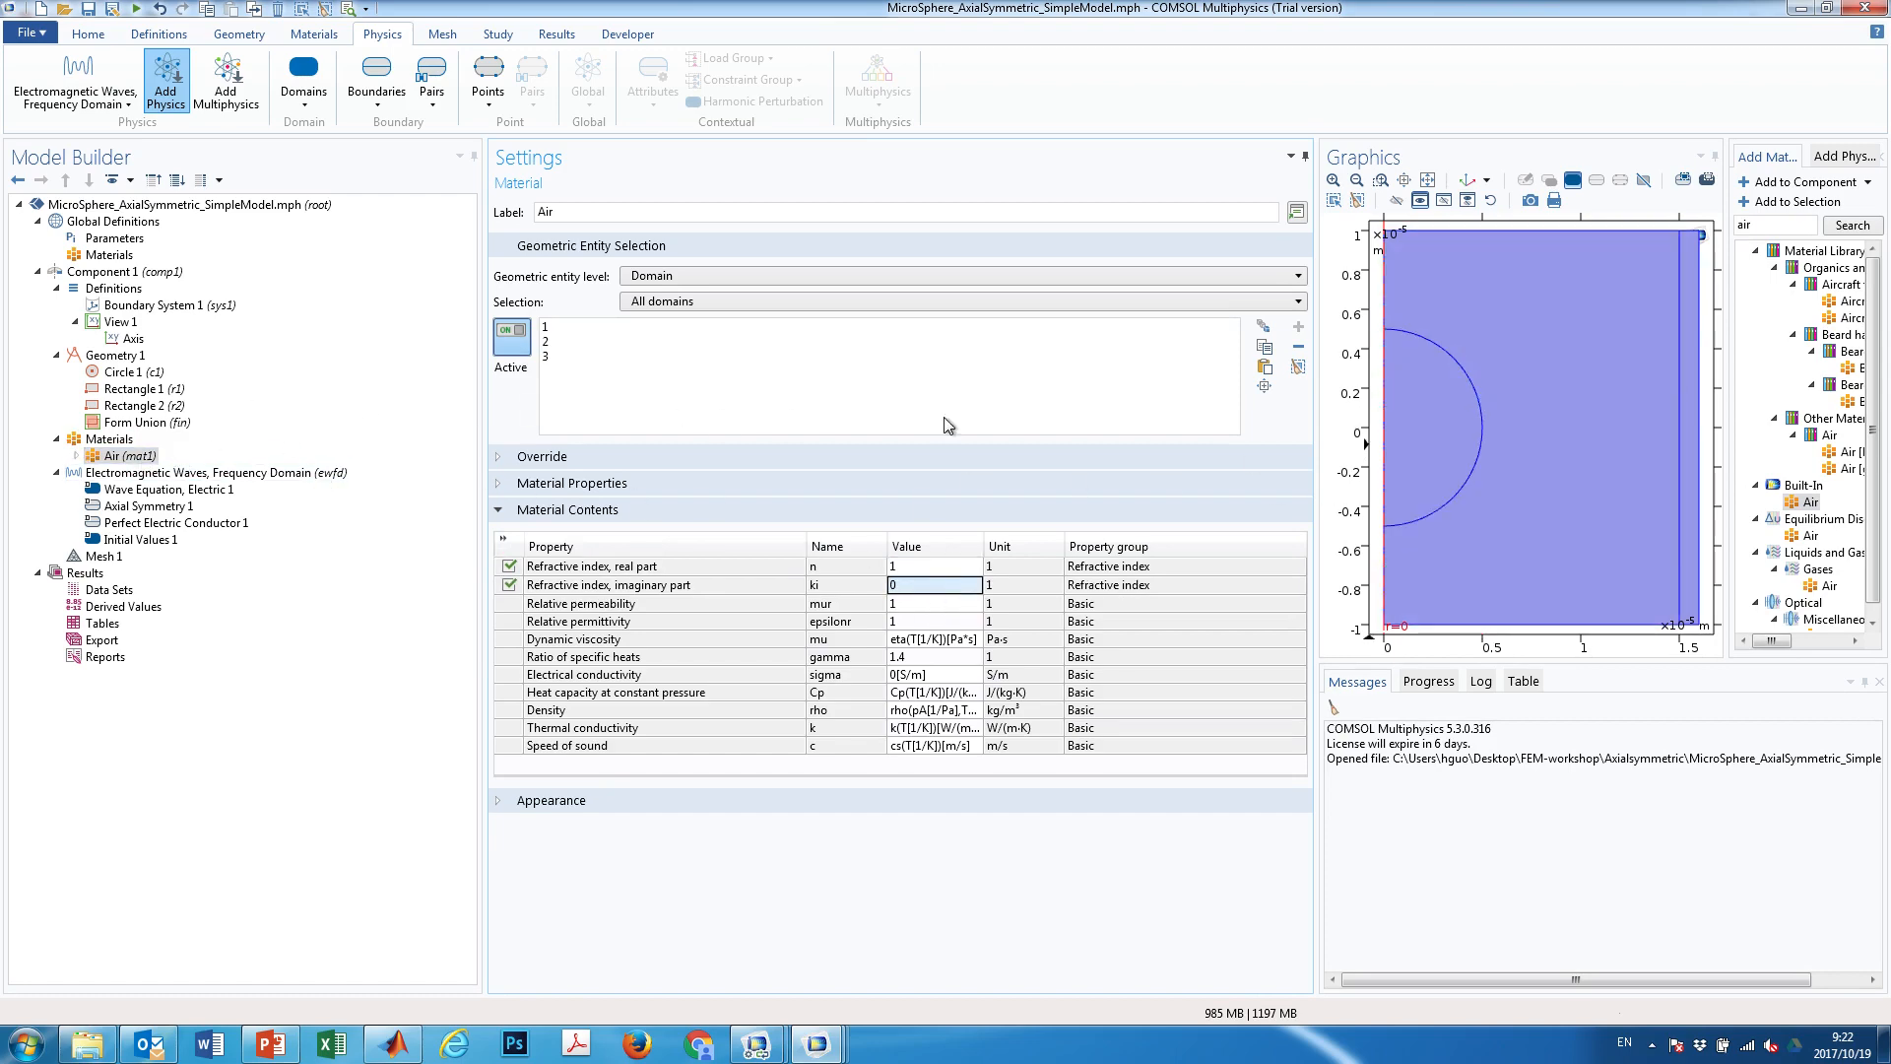
Remove the half-circle domain from the Air material's selection and add a blank material labelled "silica" to Component 1
{"action": "left_click", "coordinate": [1428, 426]}
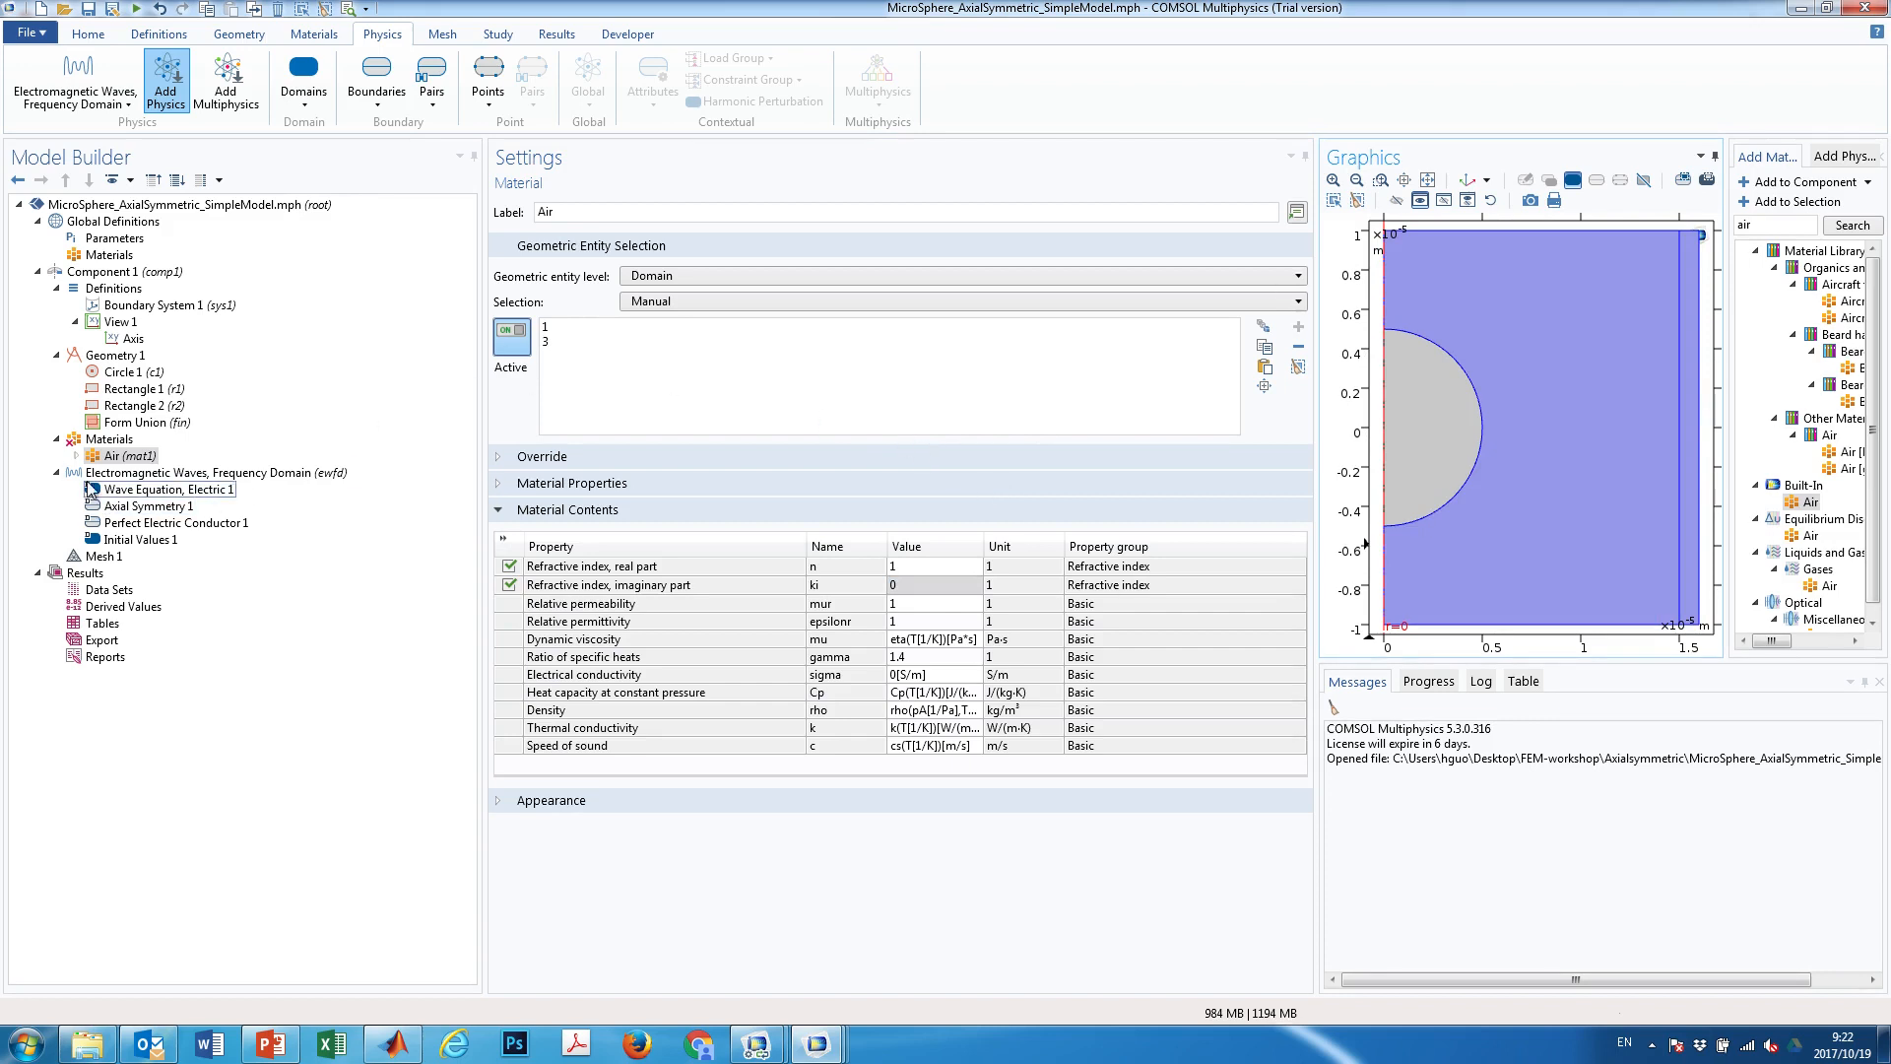
{"action": "left_click", "coordinate": [103, 441]}
{"action": "right_click", "coordinate": [104, 440]}
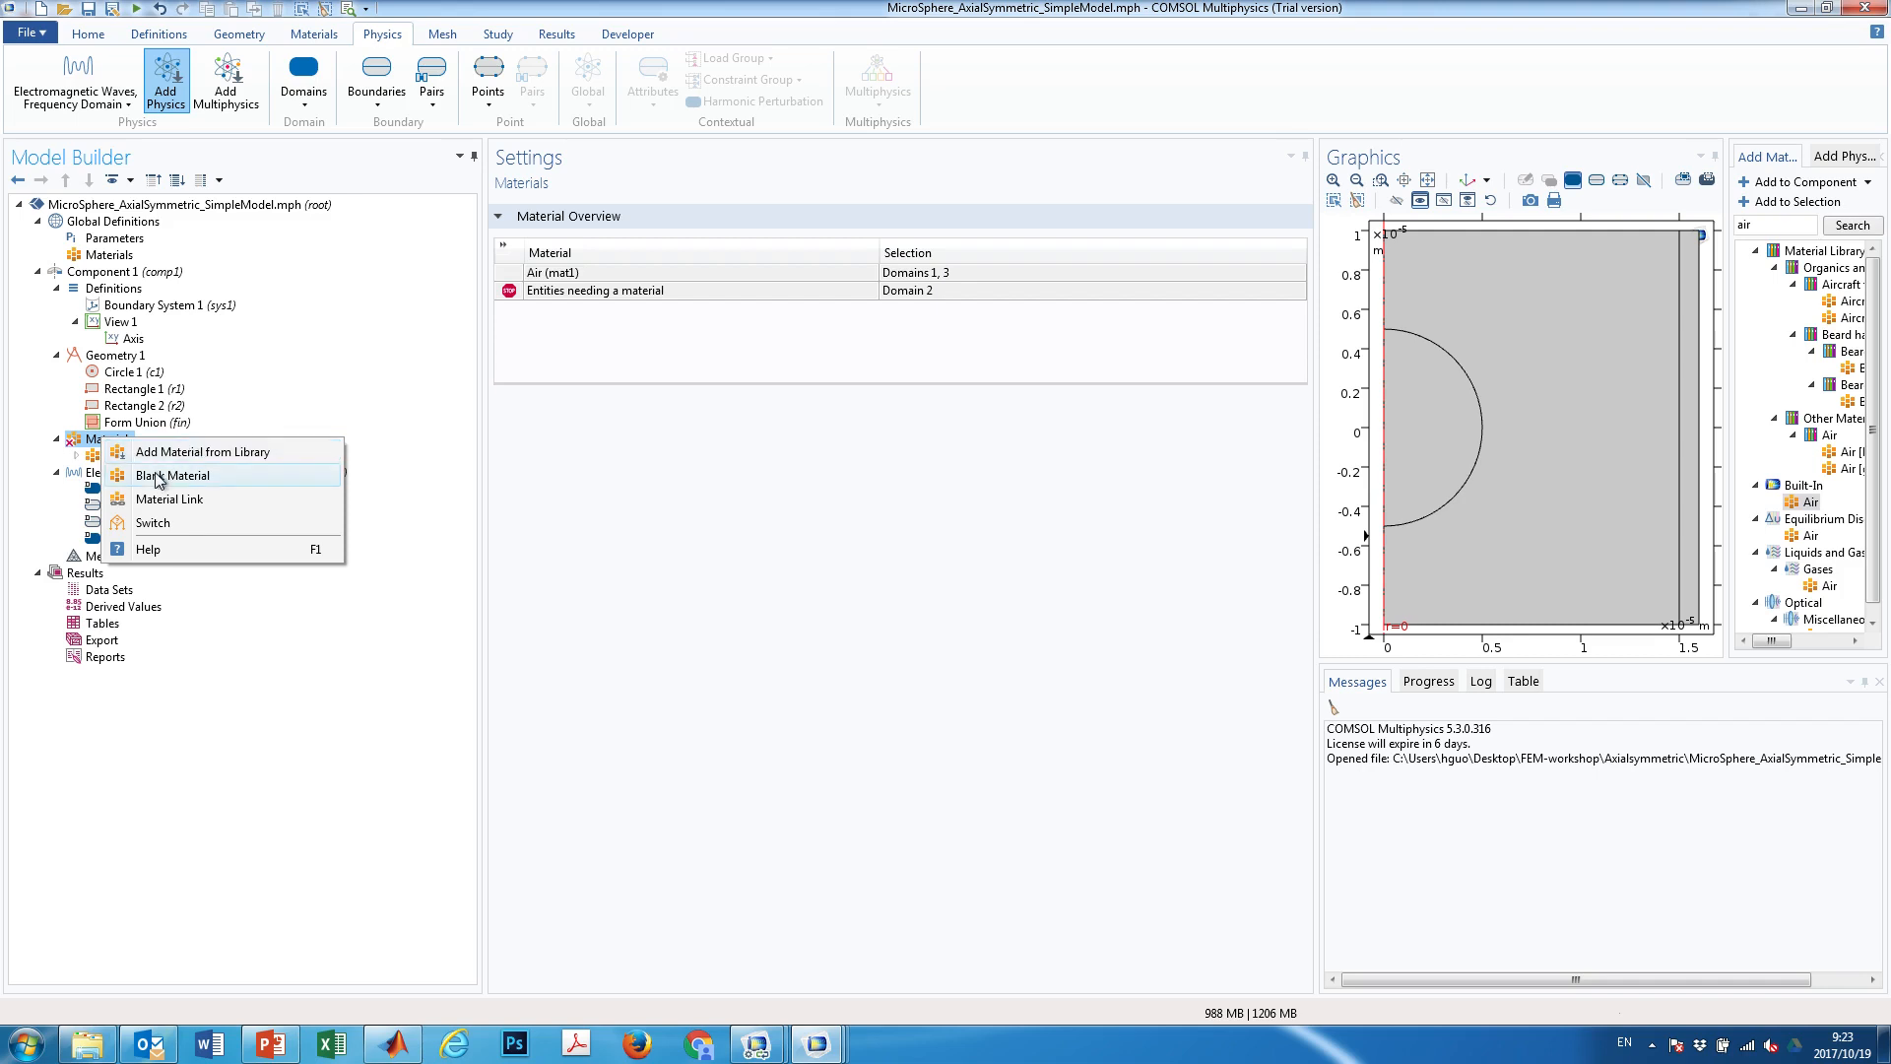
{"action": "left_click", "coordinate": [145, 477]}
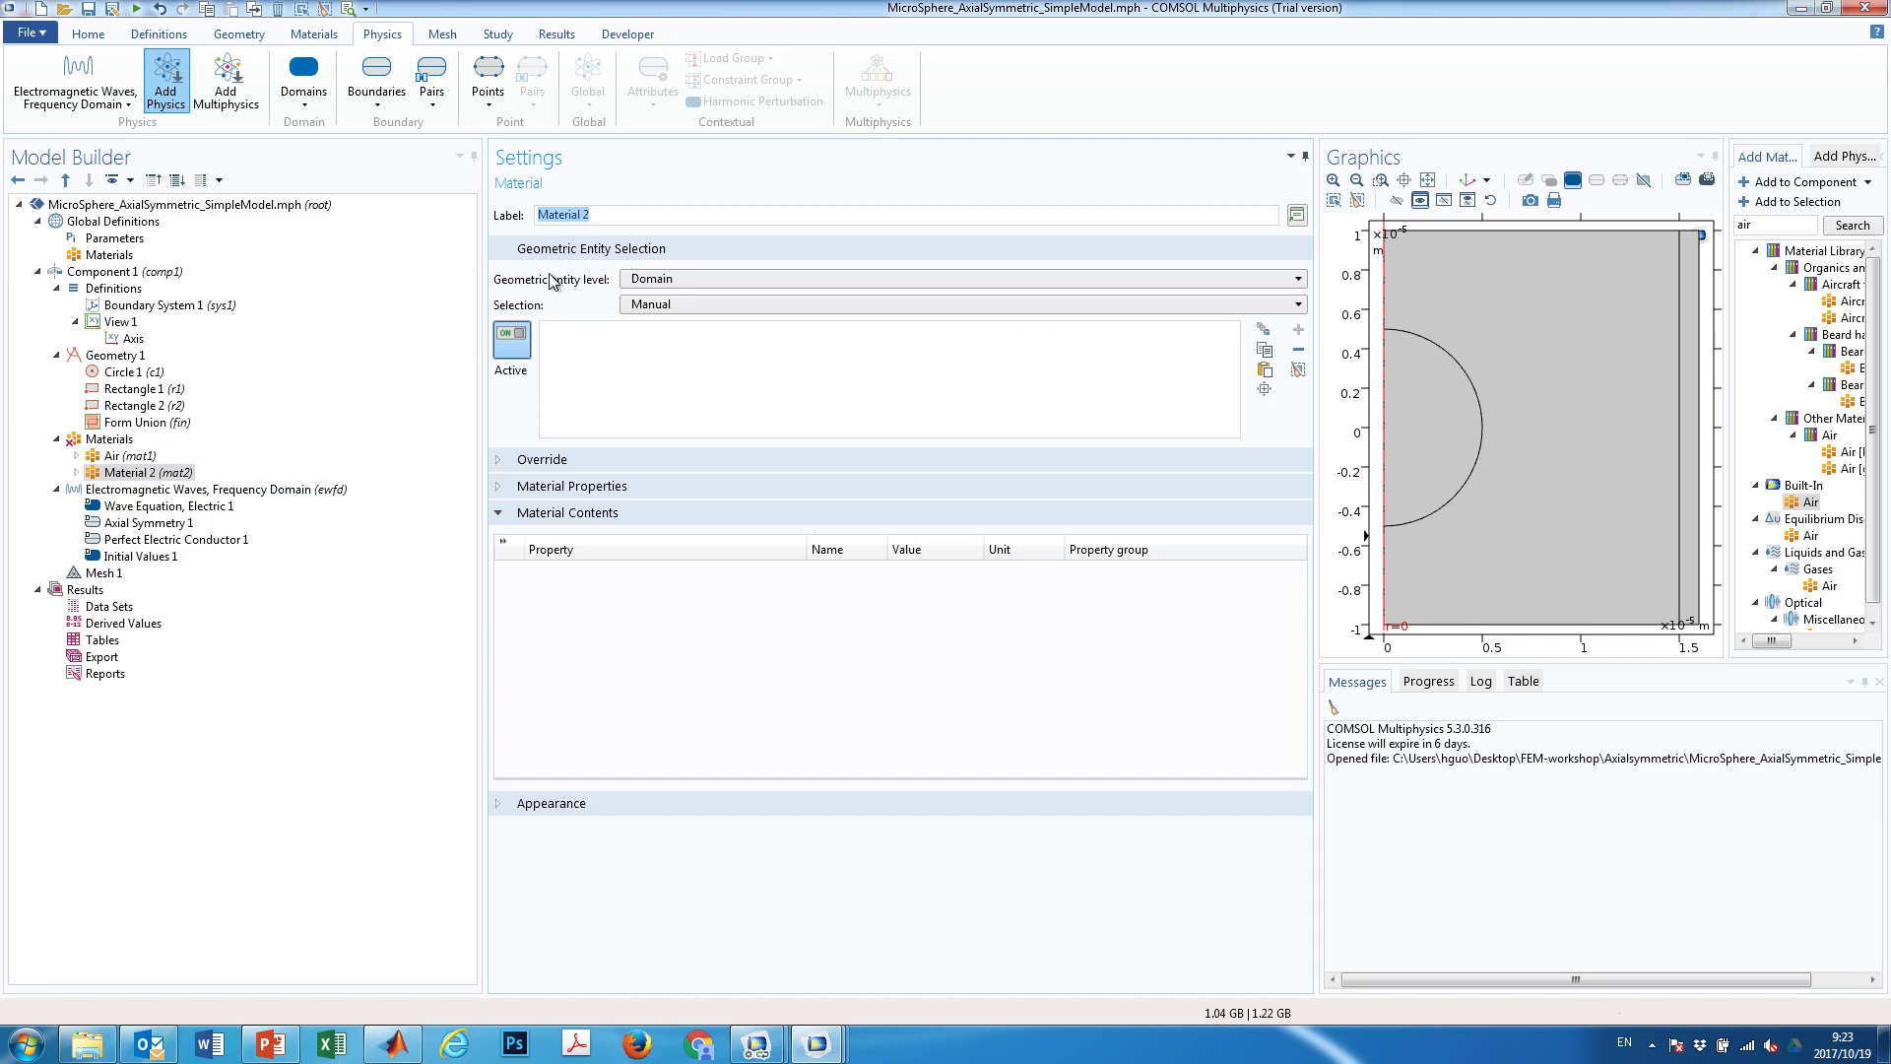
{"action": "type", "text": "silica"}
{"action": "left_click", "coordinate": [125, 455]}
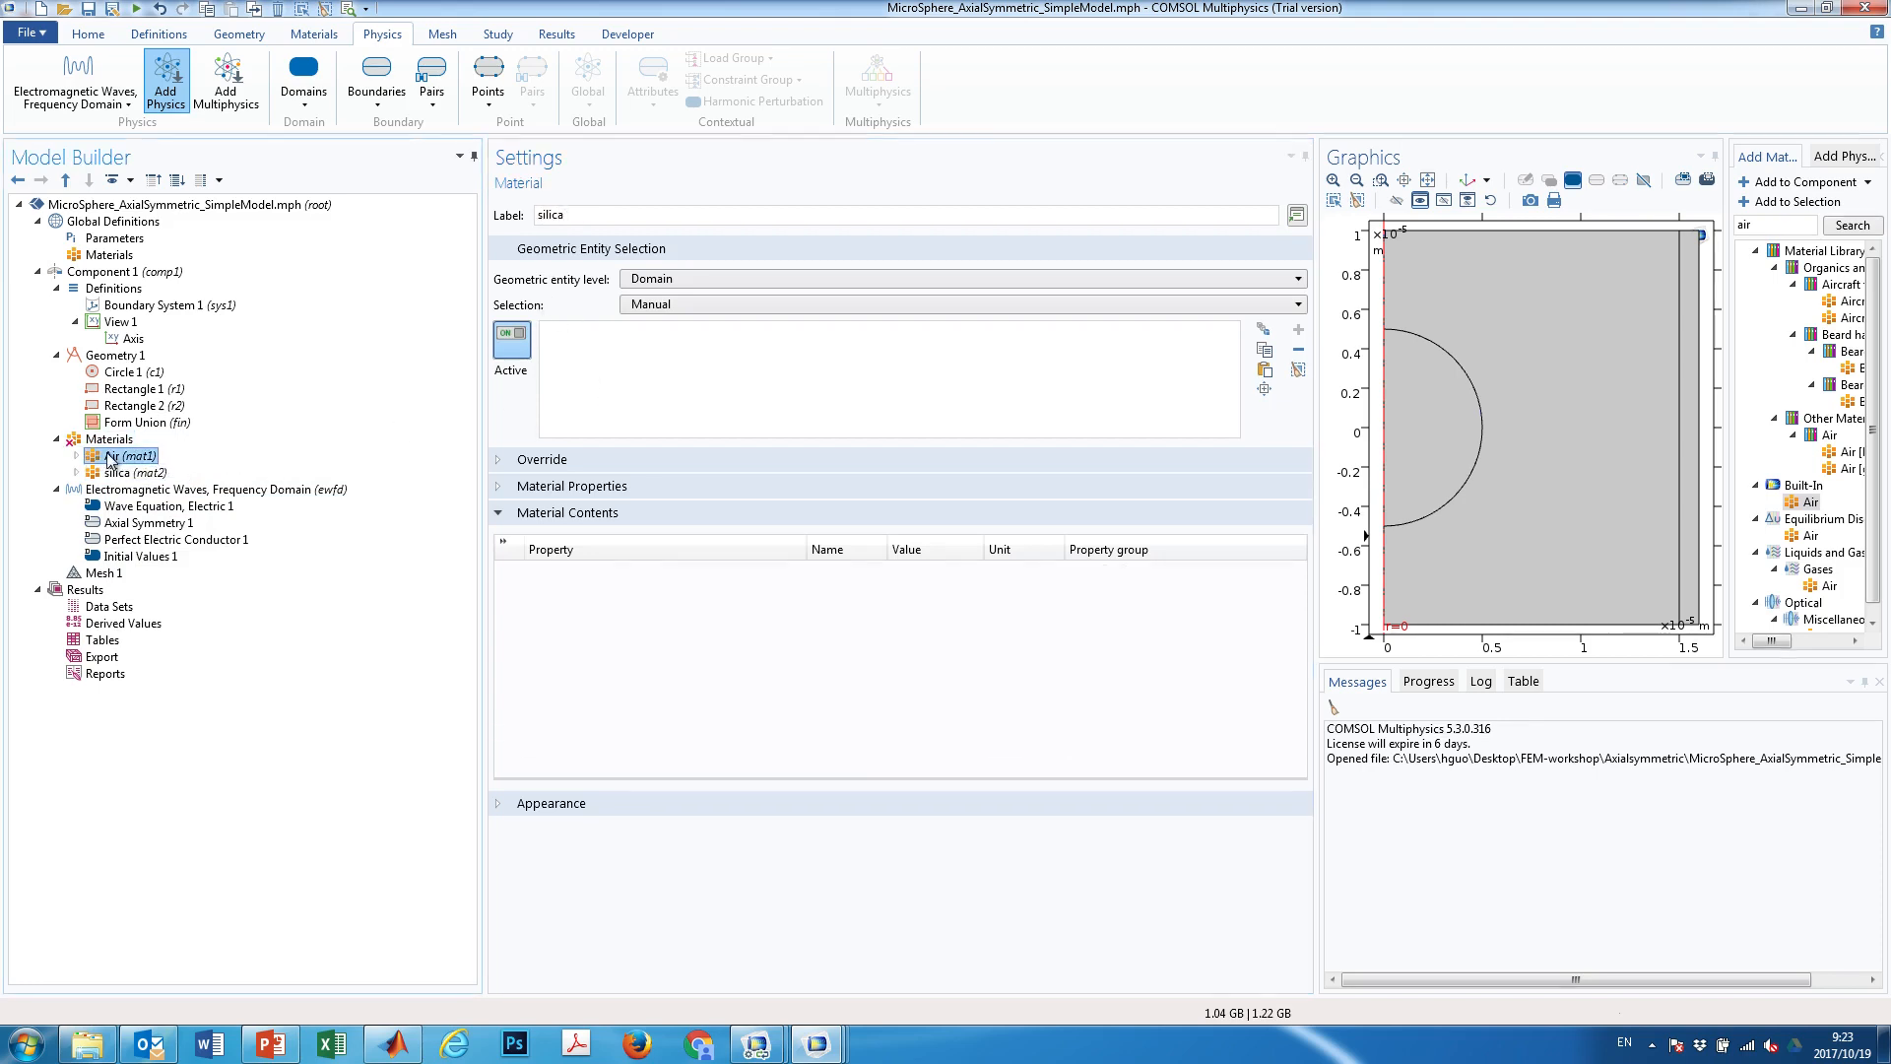
Examine the silica material's Basic property group and look through its available output properties for a suitable optical quantity
{"action": "left_click", "coordinate": [75, 472]}
{"action": "left_click", "coordinate": [129, 489]}
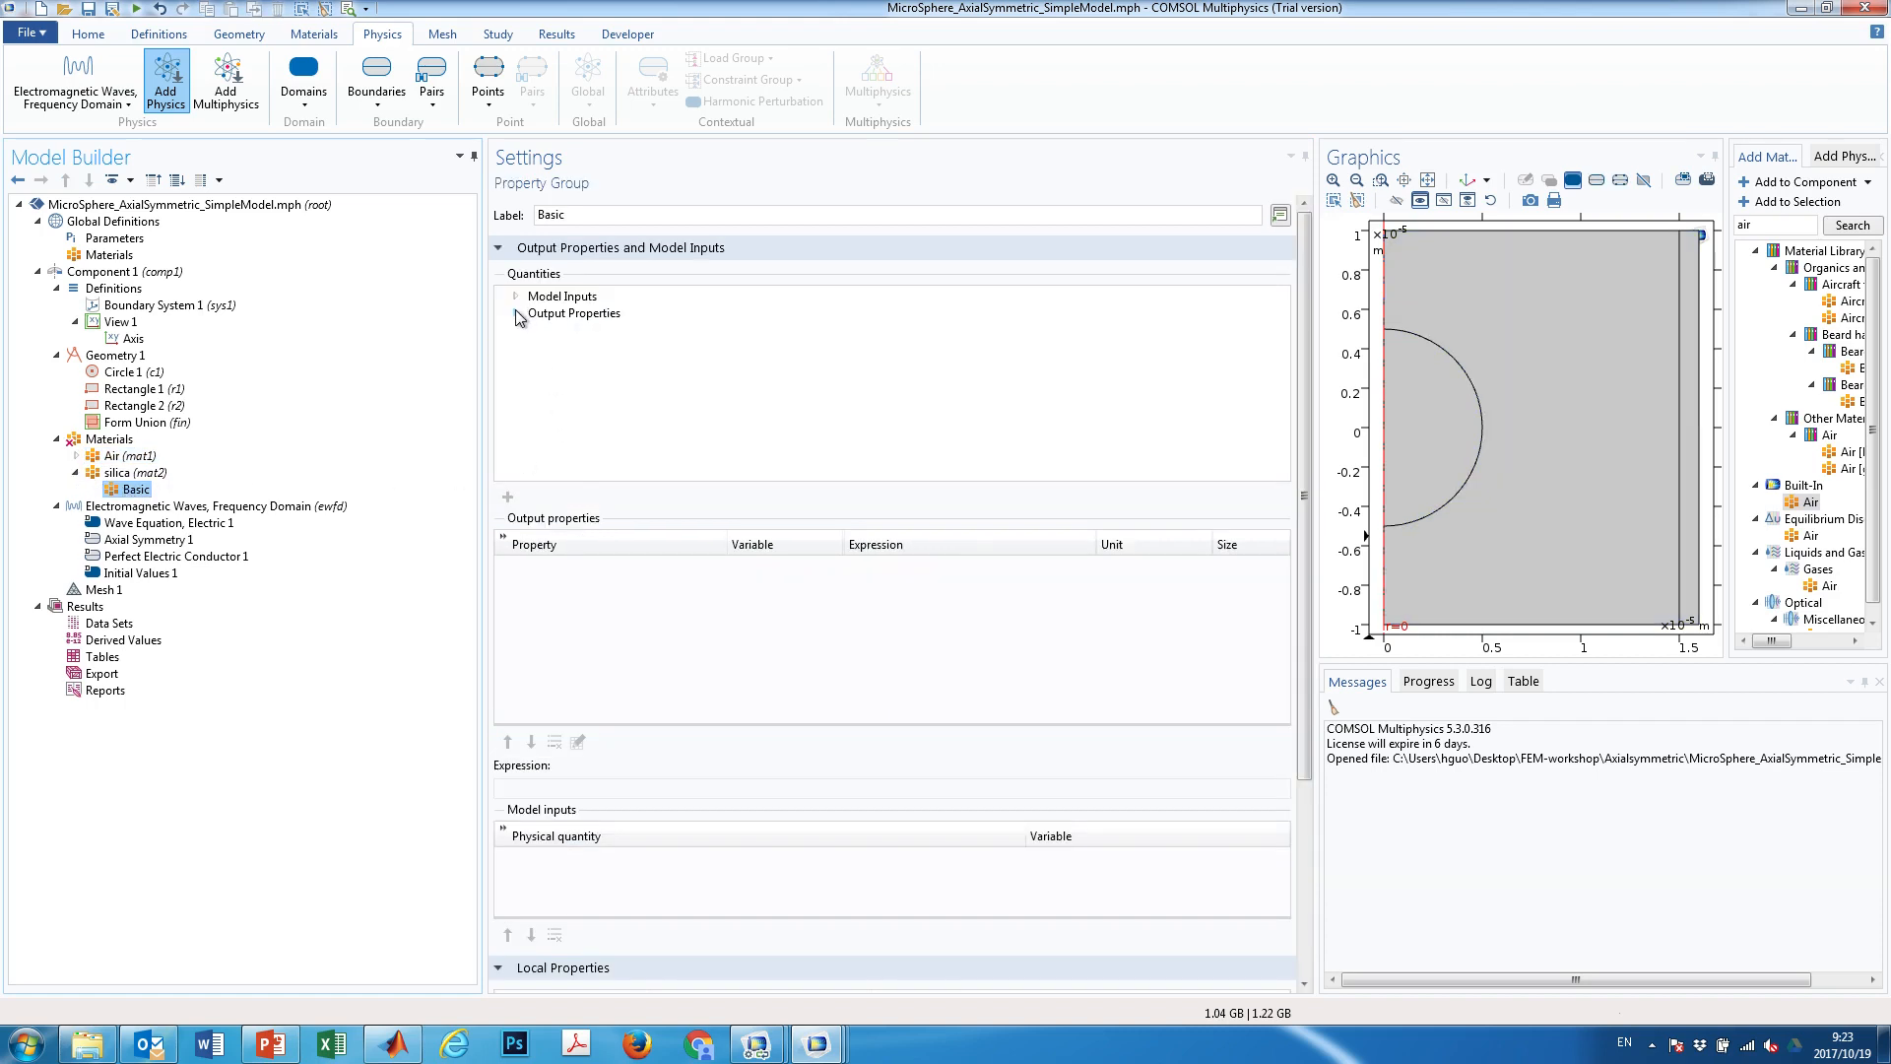
{"action": "left_click", "coordinate": [125, 473]}
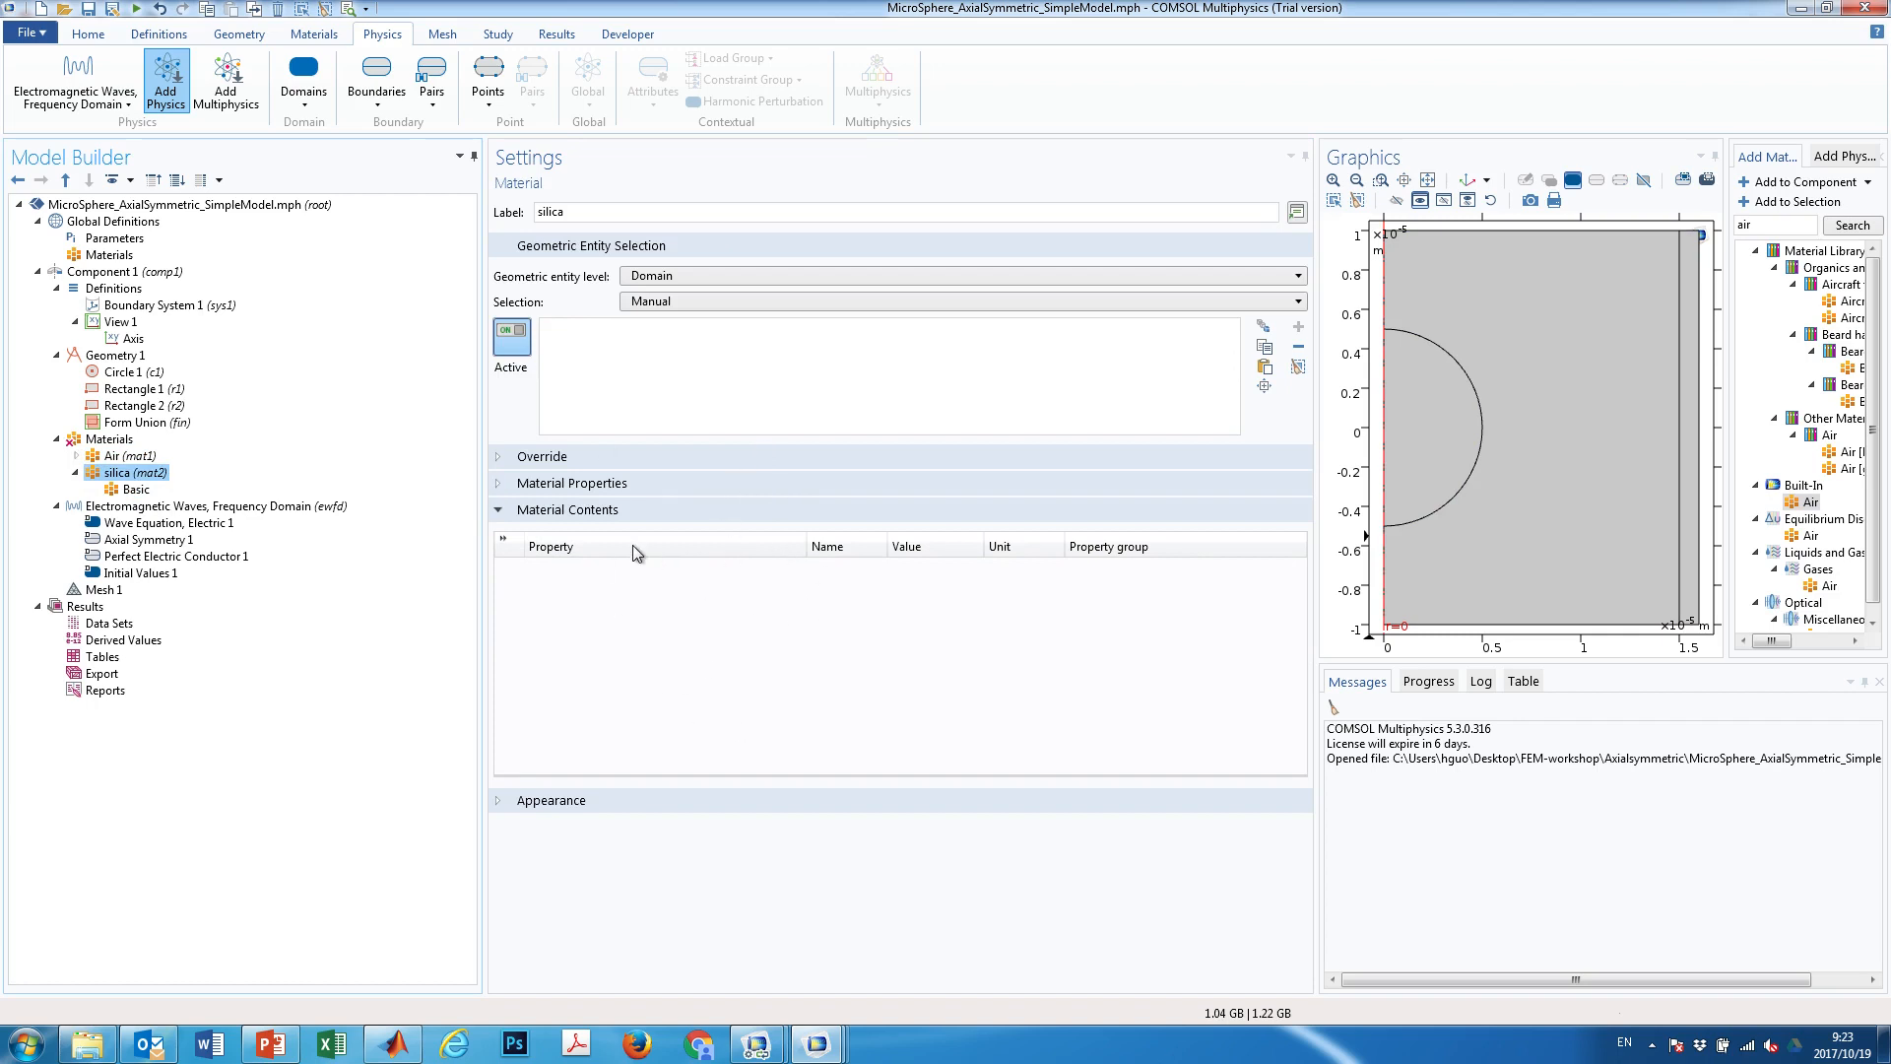
{"action": "left_click", "coordinate": [131, 490]}
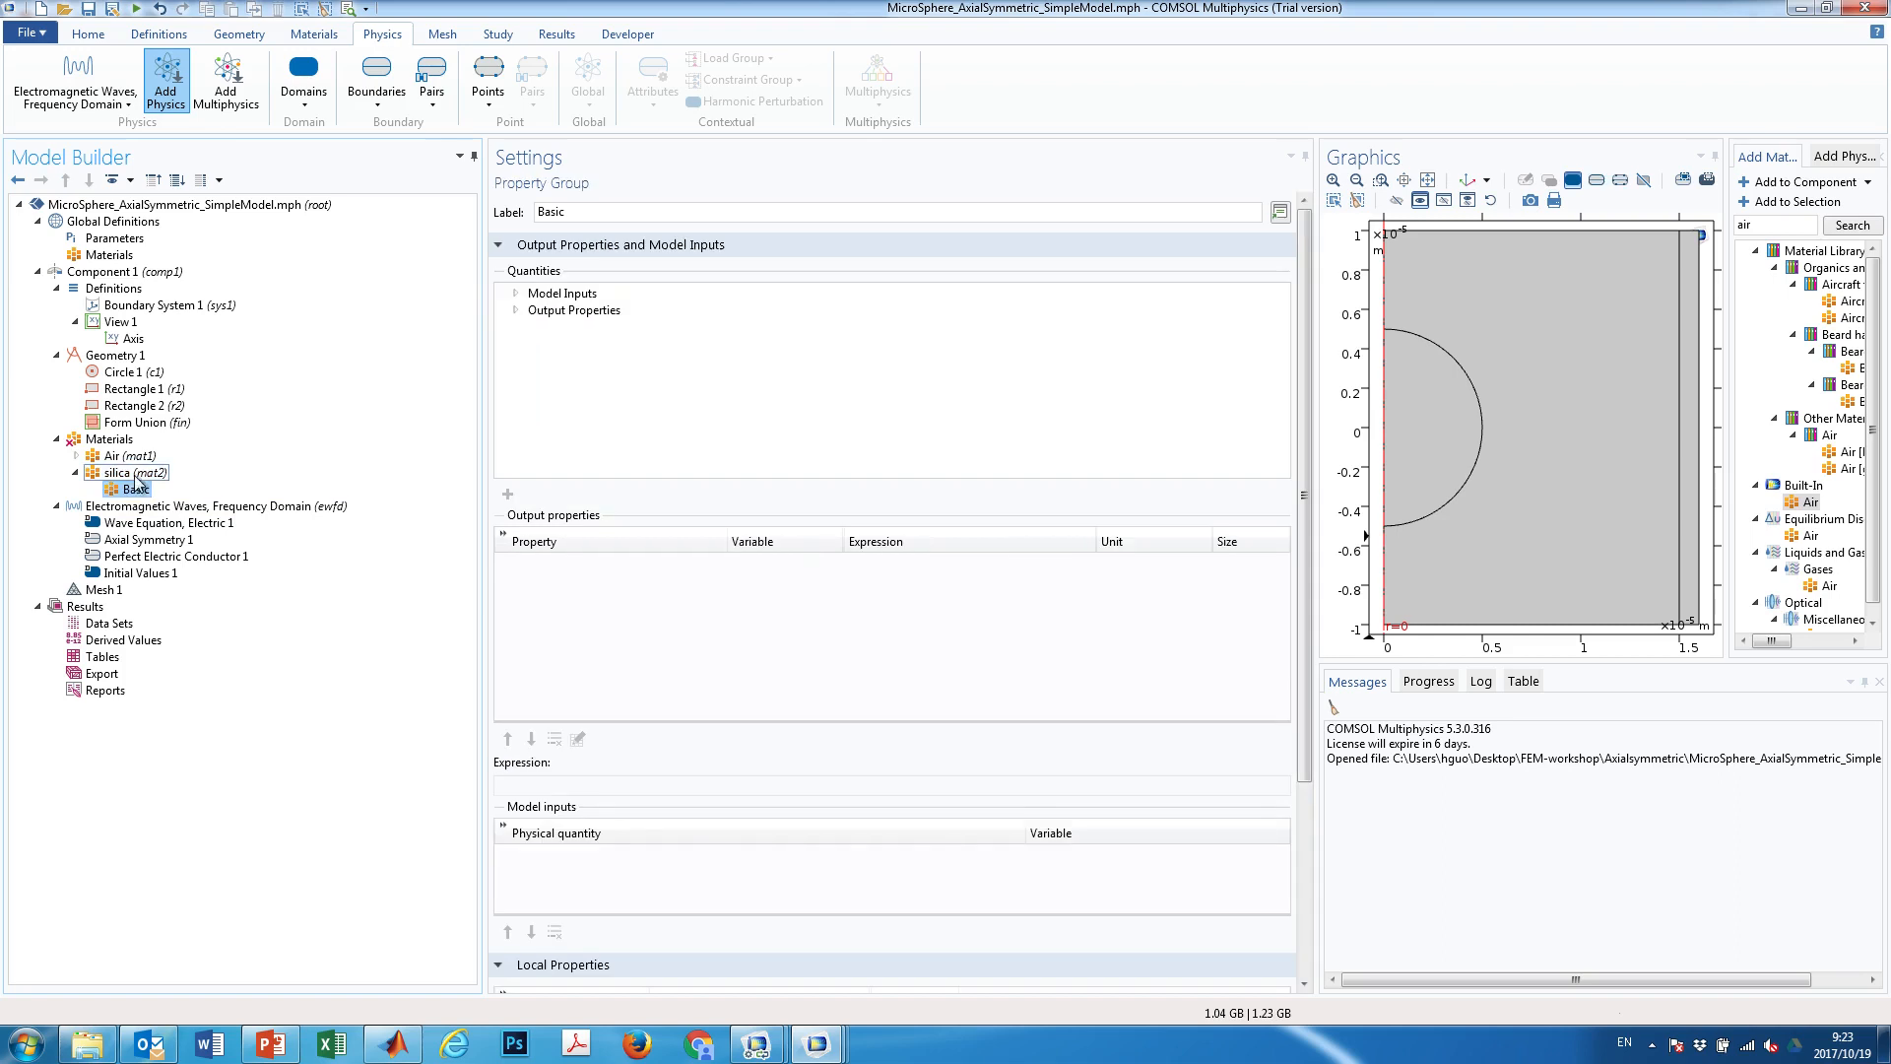
{"action": "left_click", "coordinate": [516, 311]}
{"action": "scroll", "coordinate": [617, 404], "scroll_direction": "down", "scroll_amount": 3}
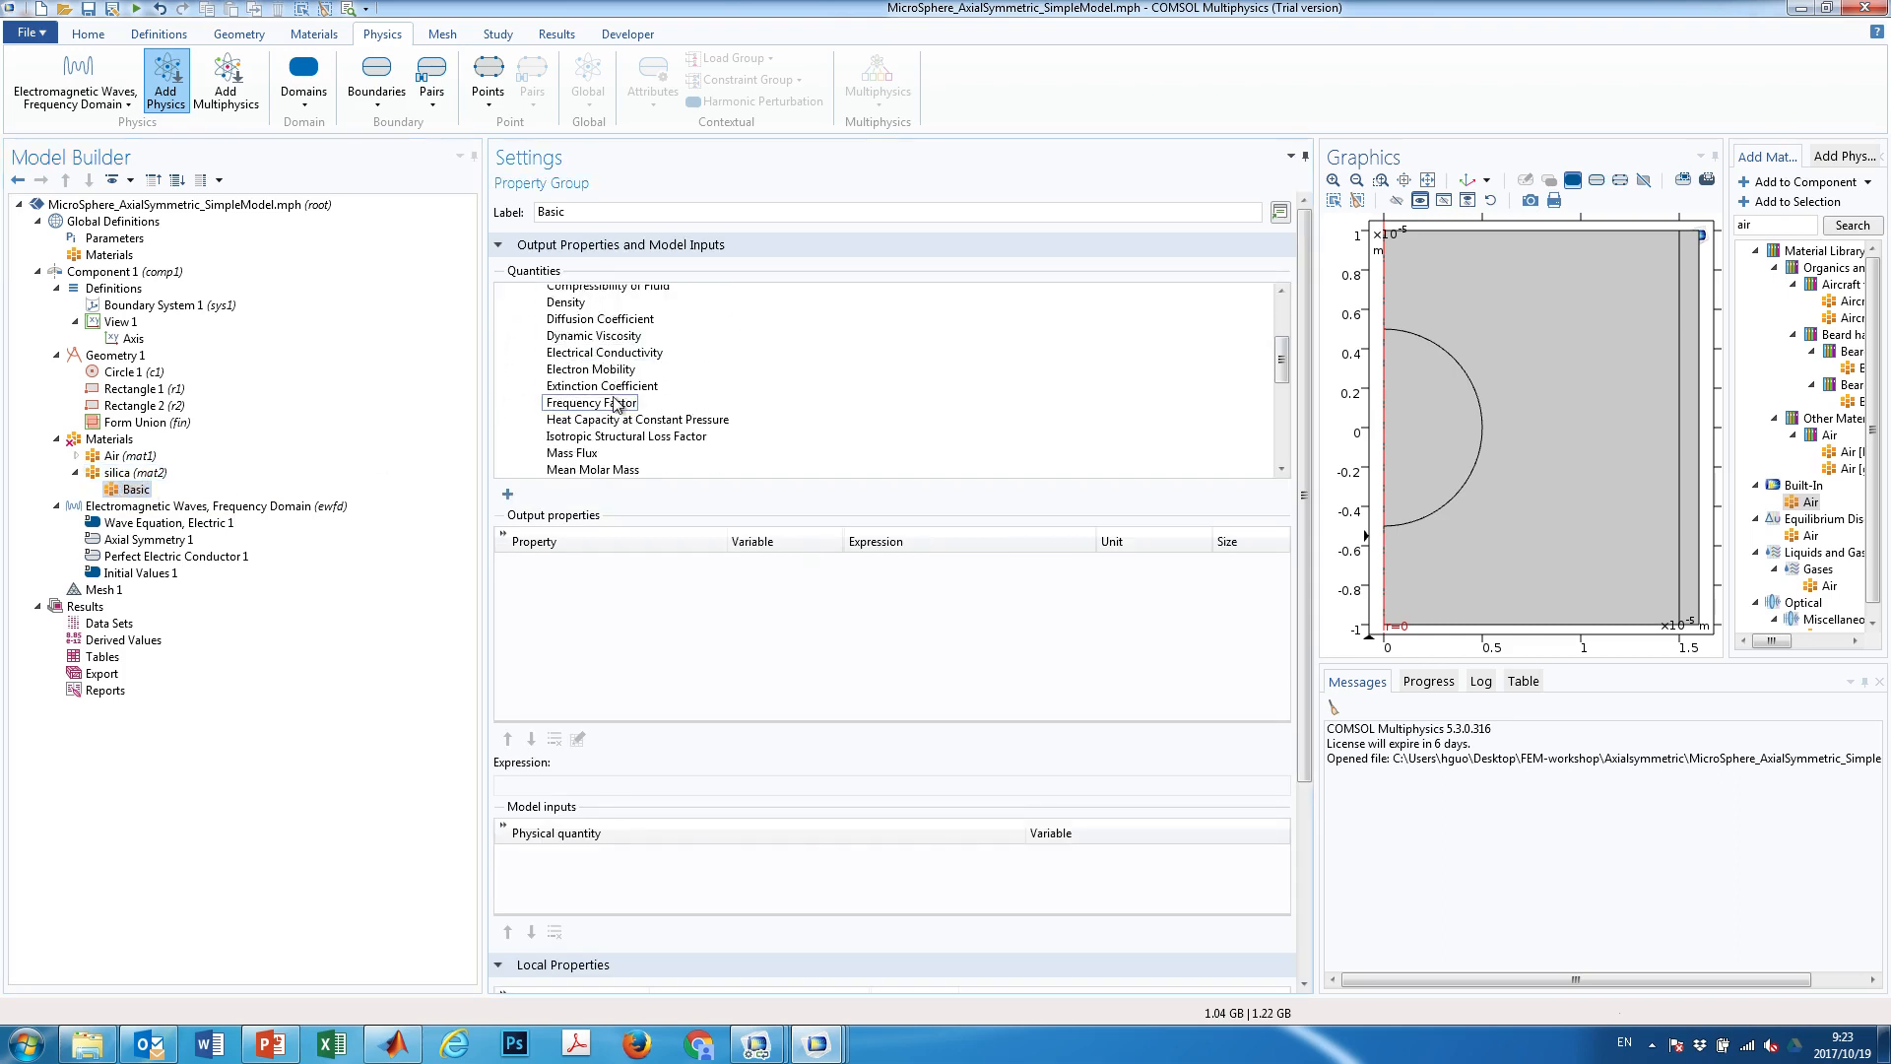
{"action": "scroll", "coordinate": [618, 404], "scroll_direction": "down", "scroll_amount": 7}
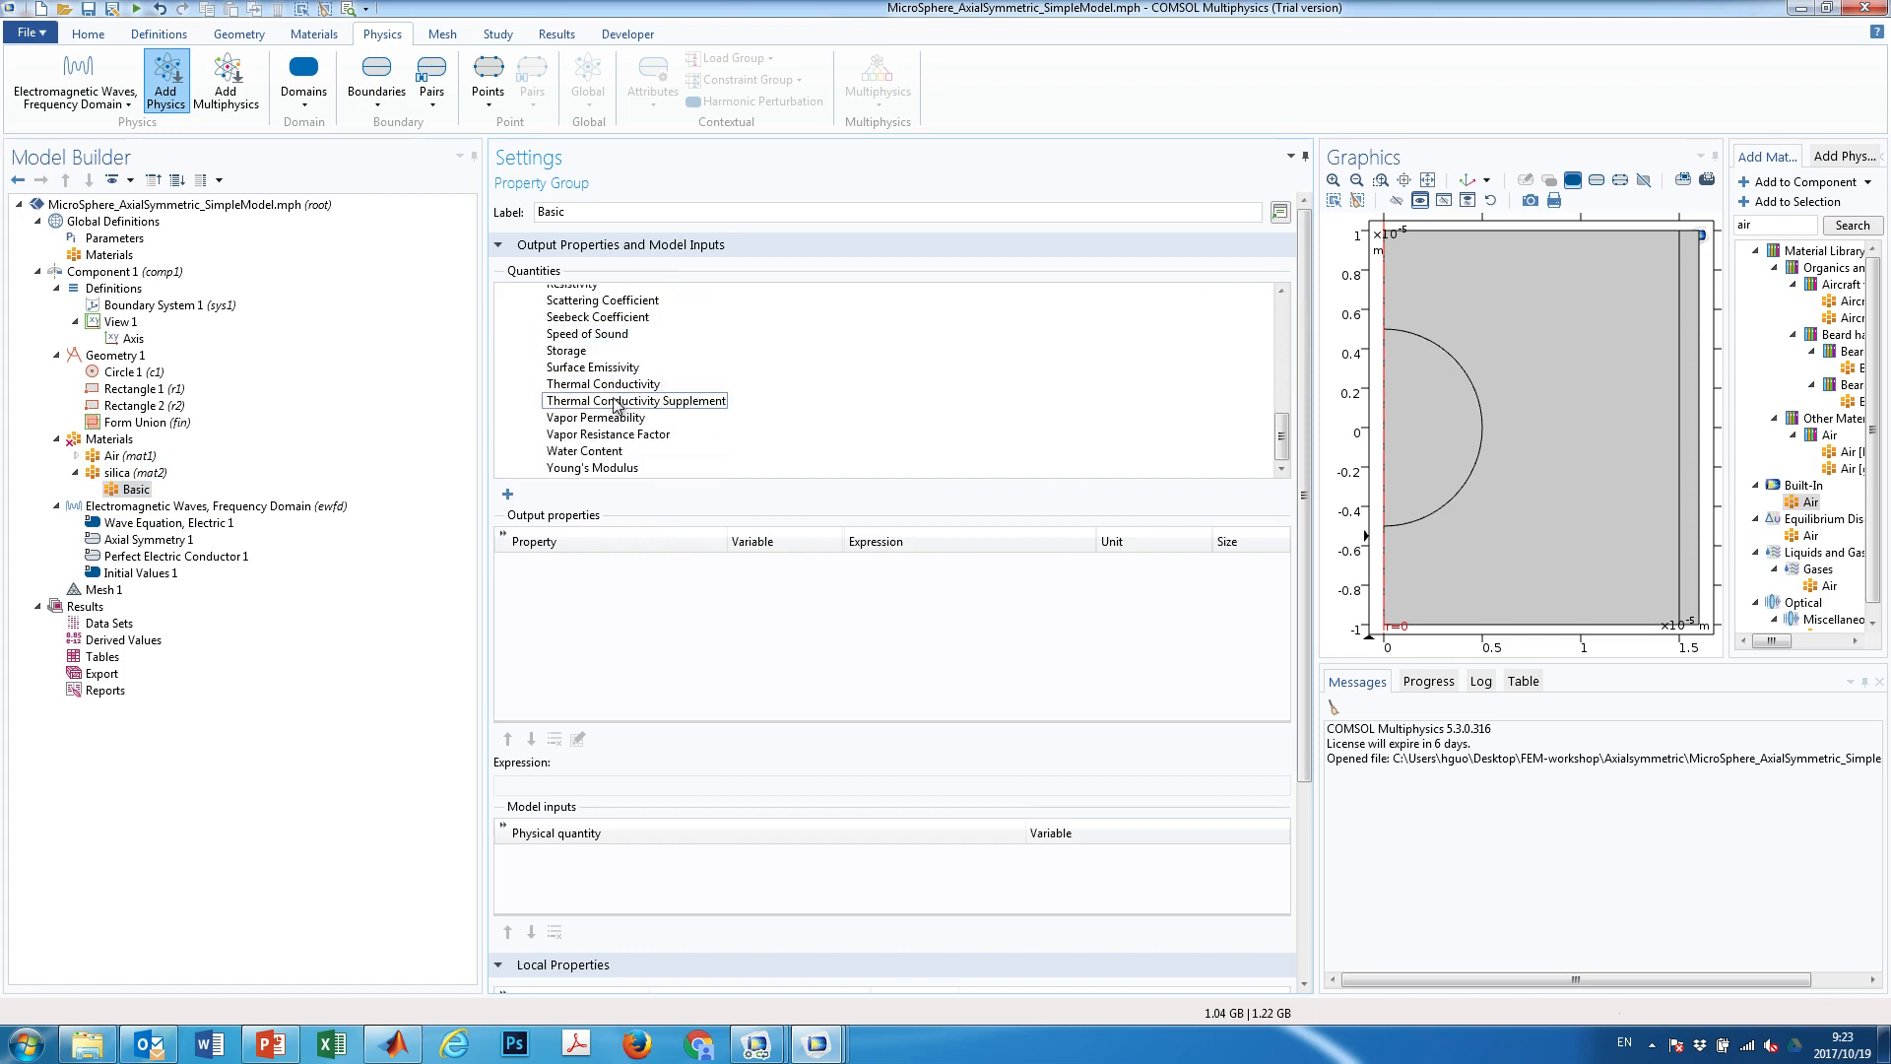
{"action": "scroll", "coordinate": [621, 433], "scroll_direction": "up", "scroll_amount": 3}
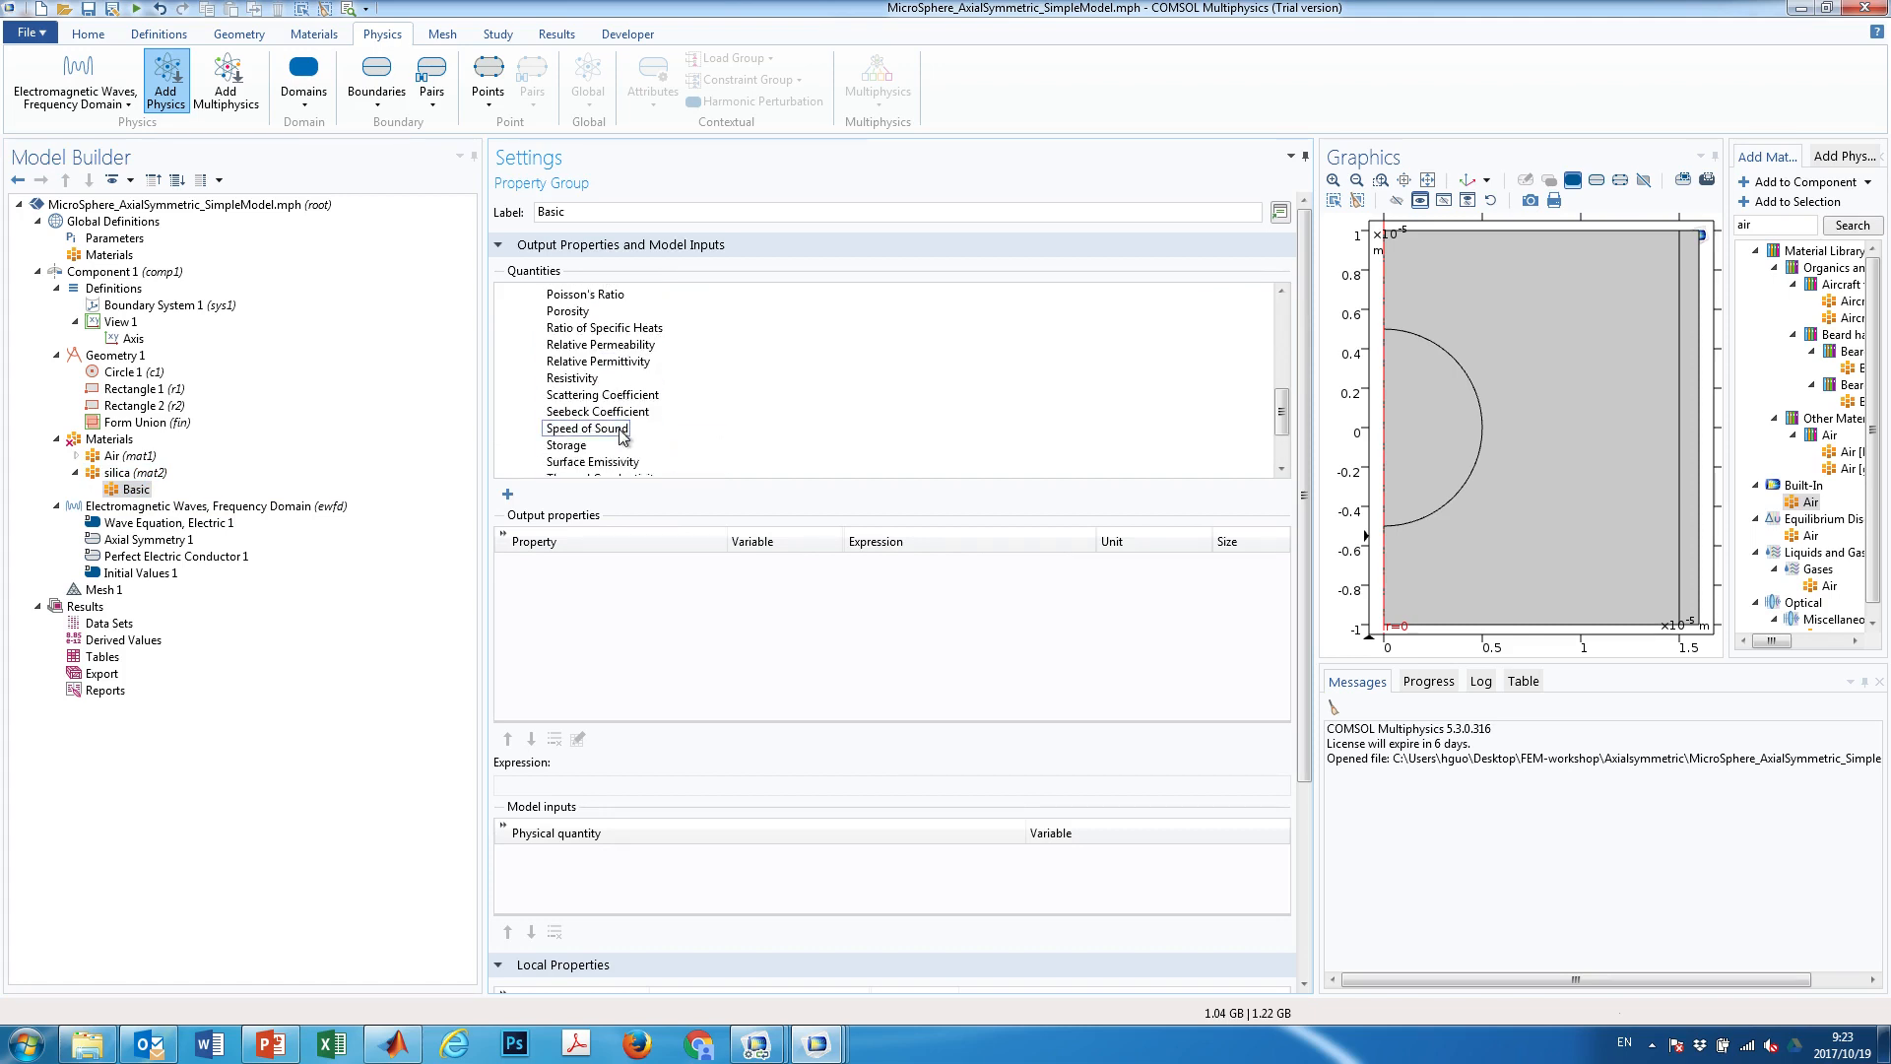
{"action": "left_click", "coordinate": [596, 362]}
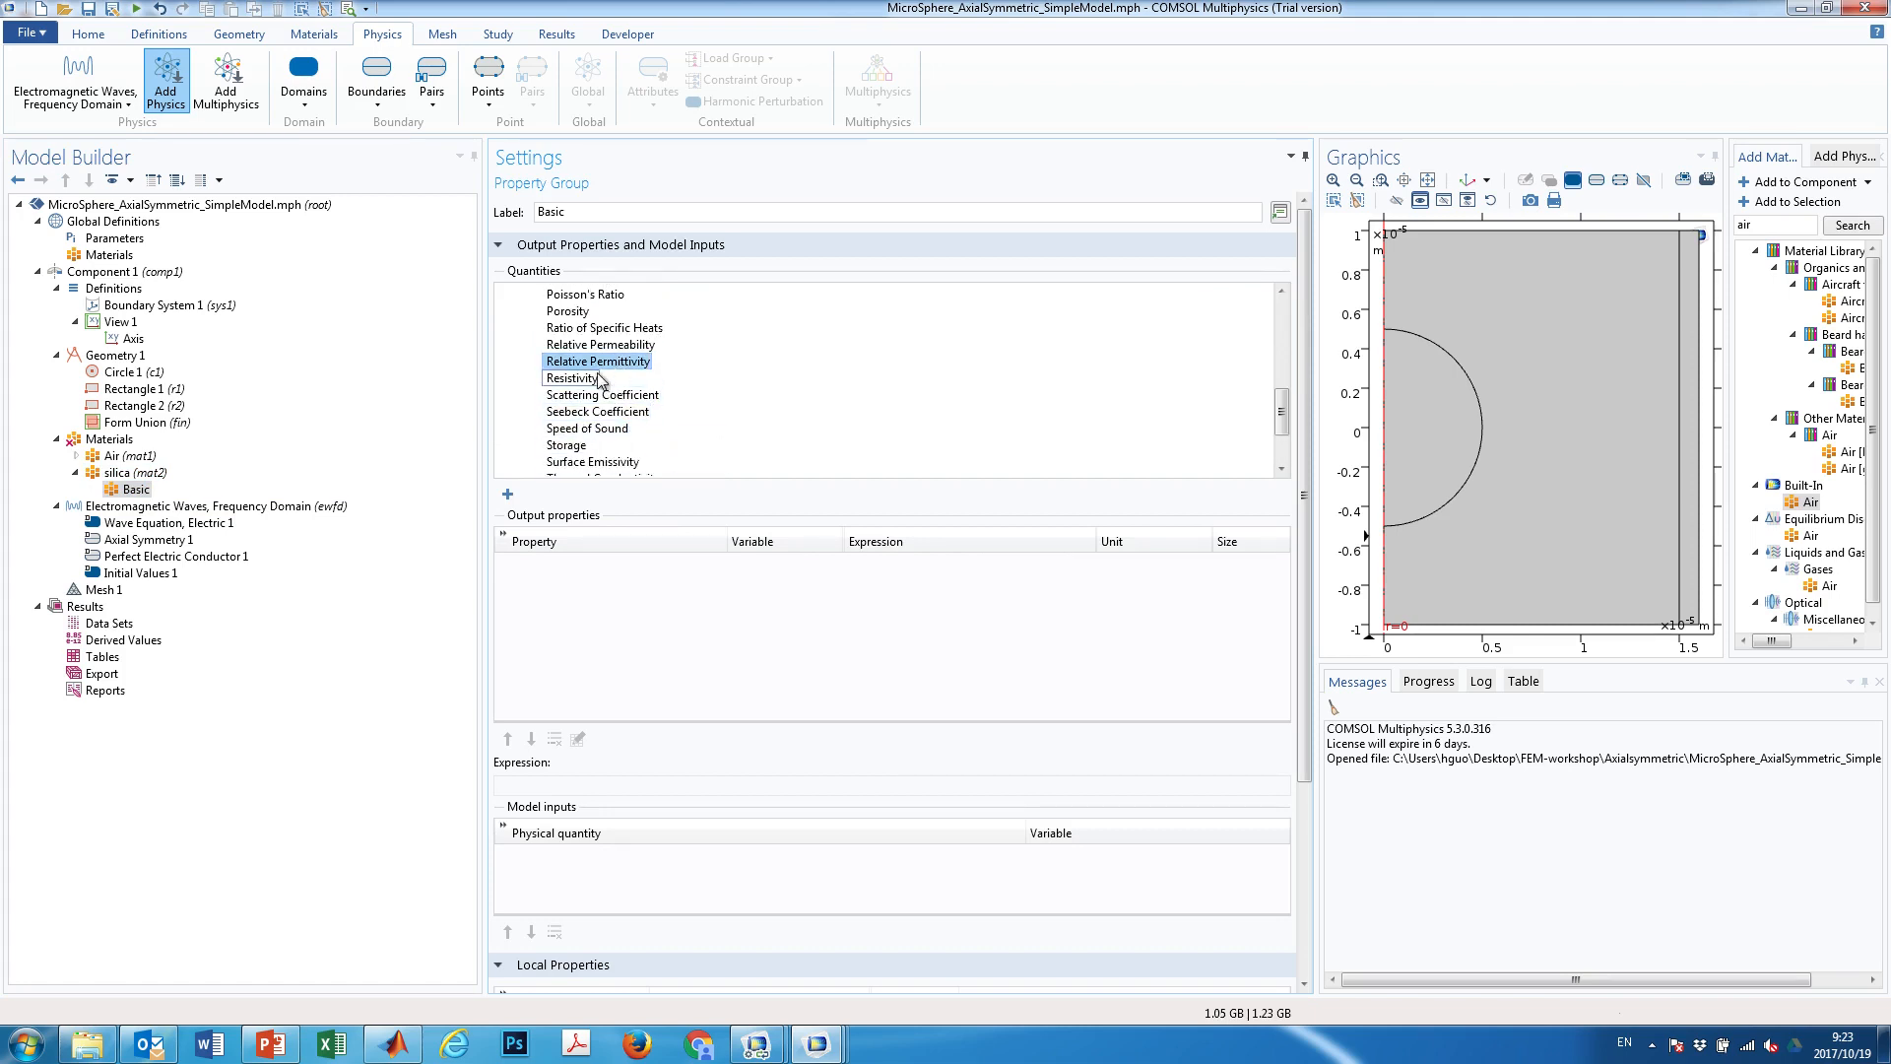
{"action": "scroll", "coordinate": [601, 393], "scroll_direction": "up", "scroll_amount": 5}
{"action": "left_click", "coordinate": [602, 414]}
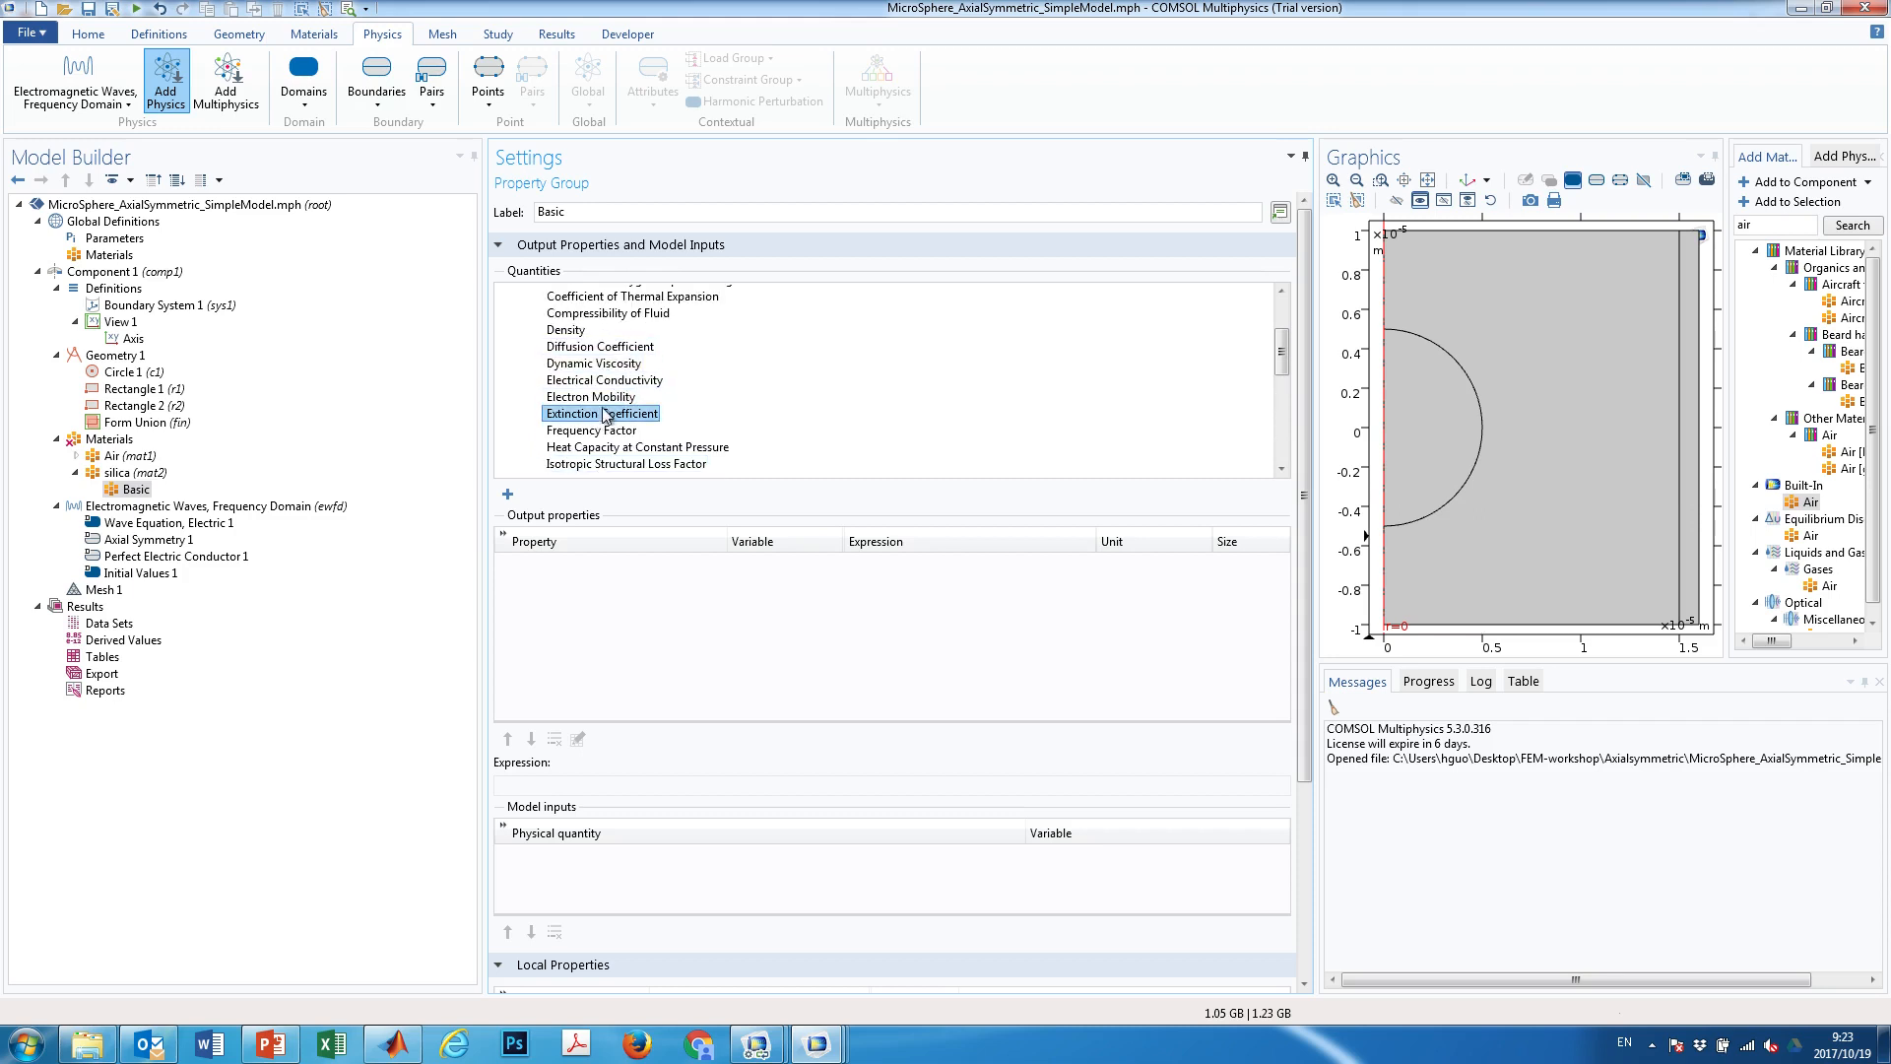
{"action": "scroll", "coordinate": [602, 394], "scroll_direction": "up", "scroll_amount": 3}
{"action": "scroll", "coordinate": [603, 364], "scroll_direction": "down", "scroll_amount": 1}
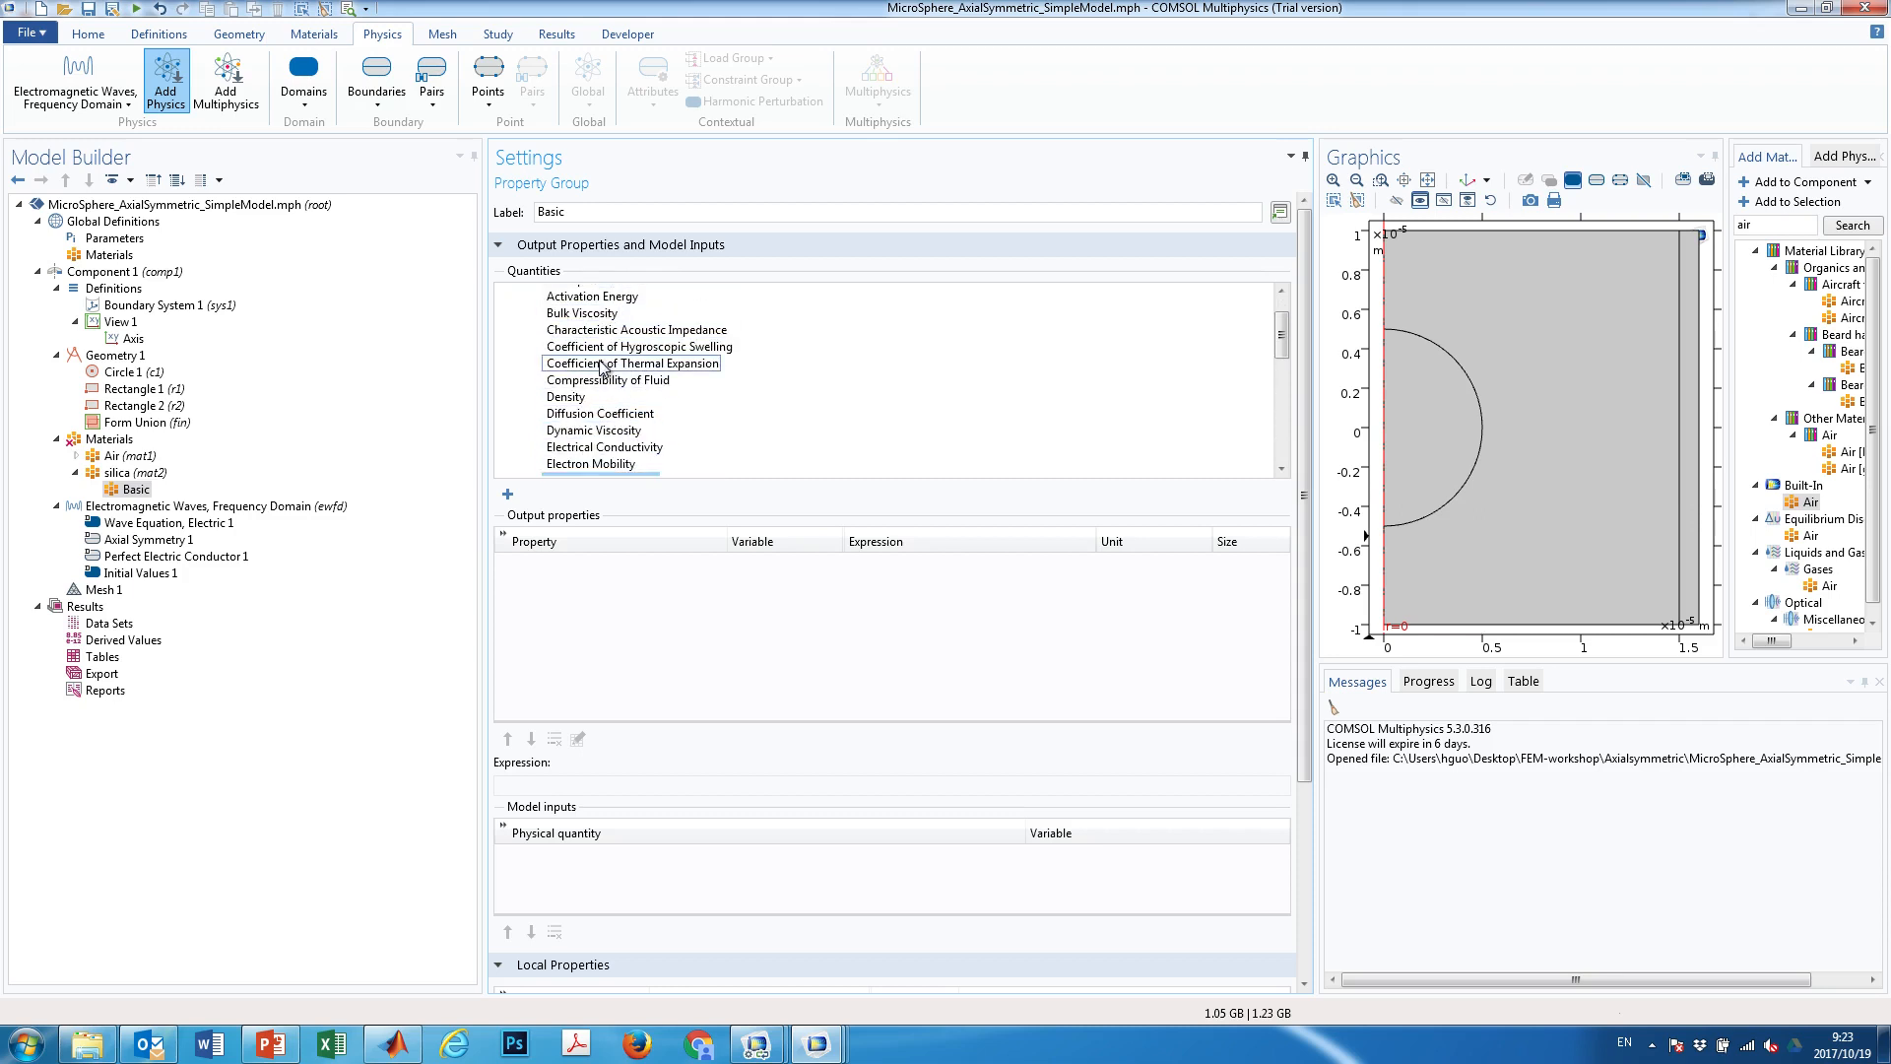
{"action": "scroll", "coordinate": [603, 366], "scroll_direction": "up", "scroll_amount": 1}
{"action": "scroll", "coordinate": [606, 370], "scroll_direction": "down", "scroll_amount": 3}
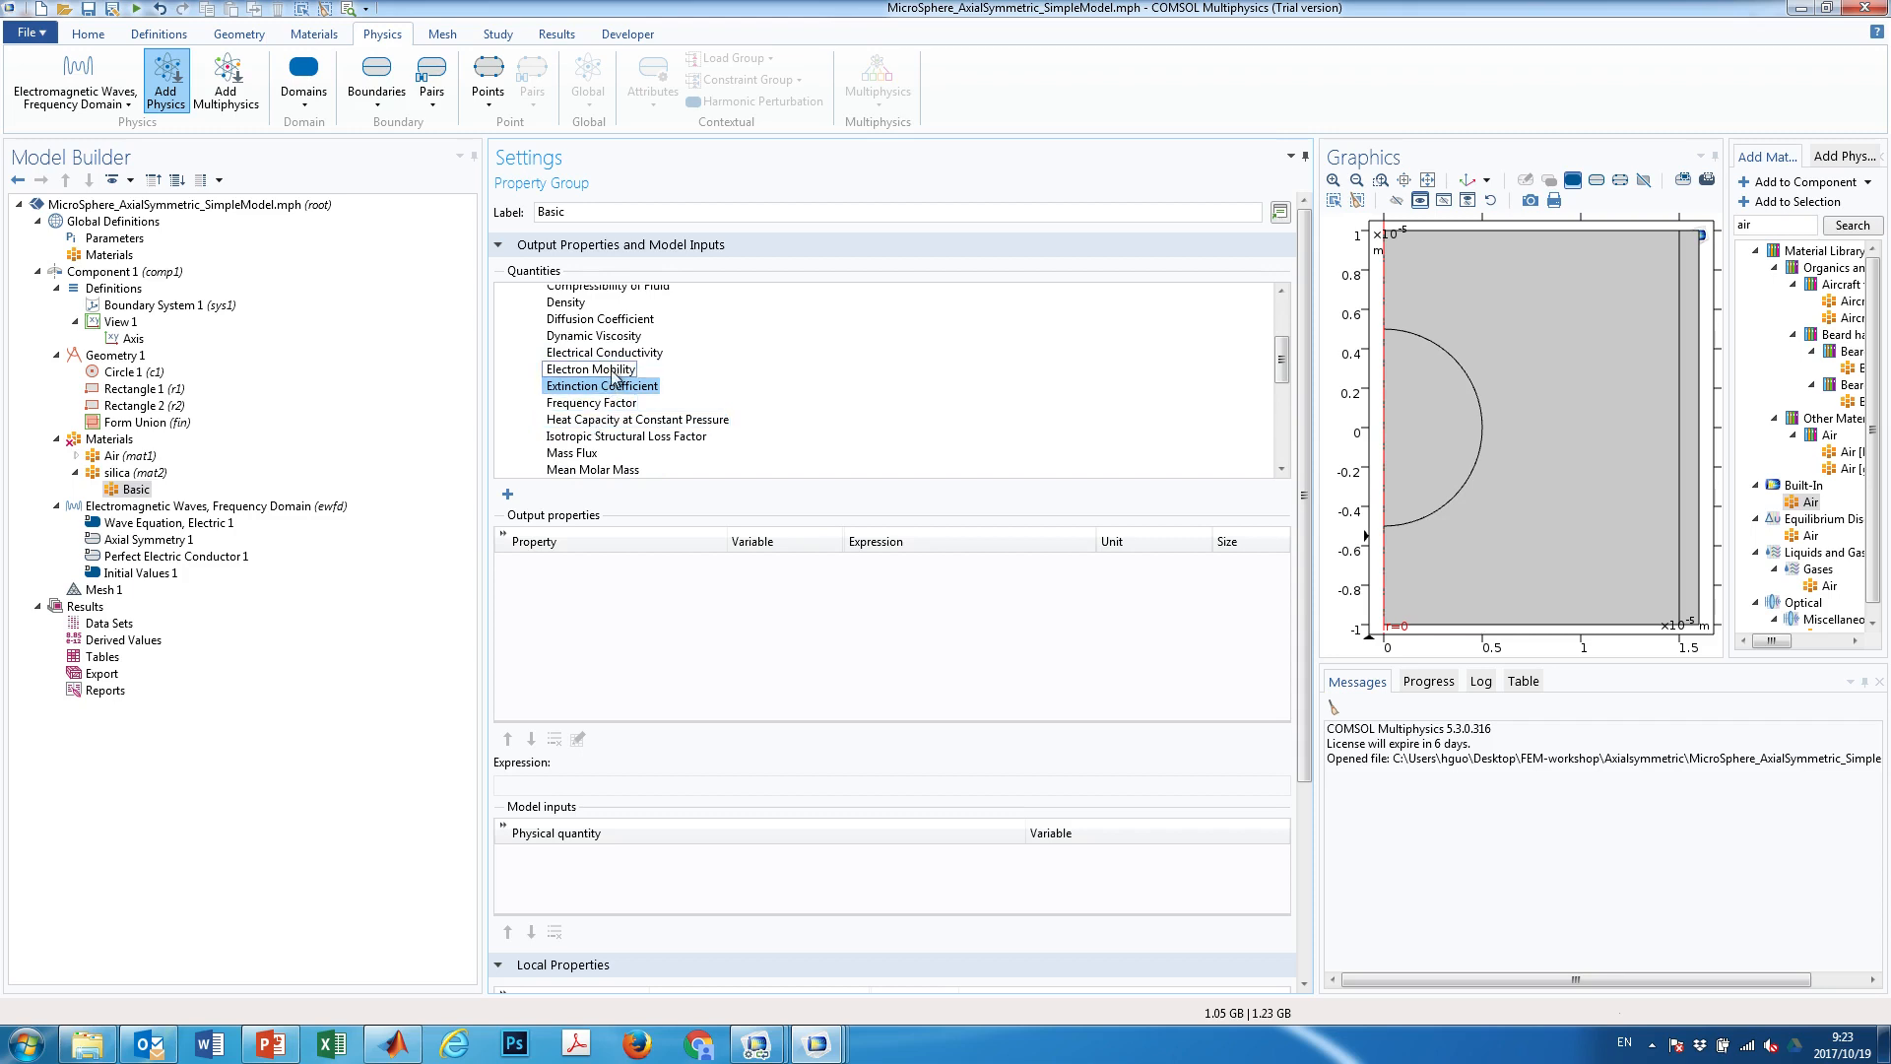
{"action": "left_click", "coordinate": [612, 370]}
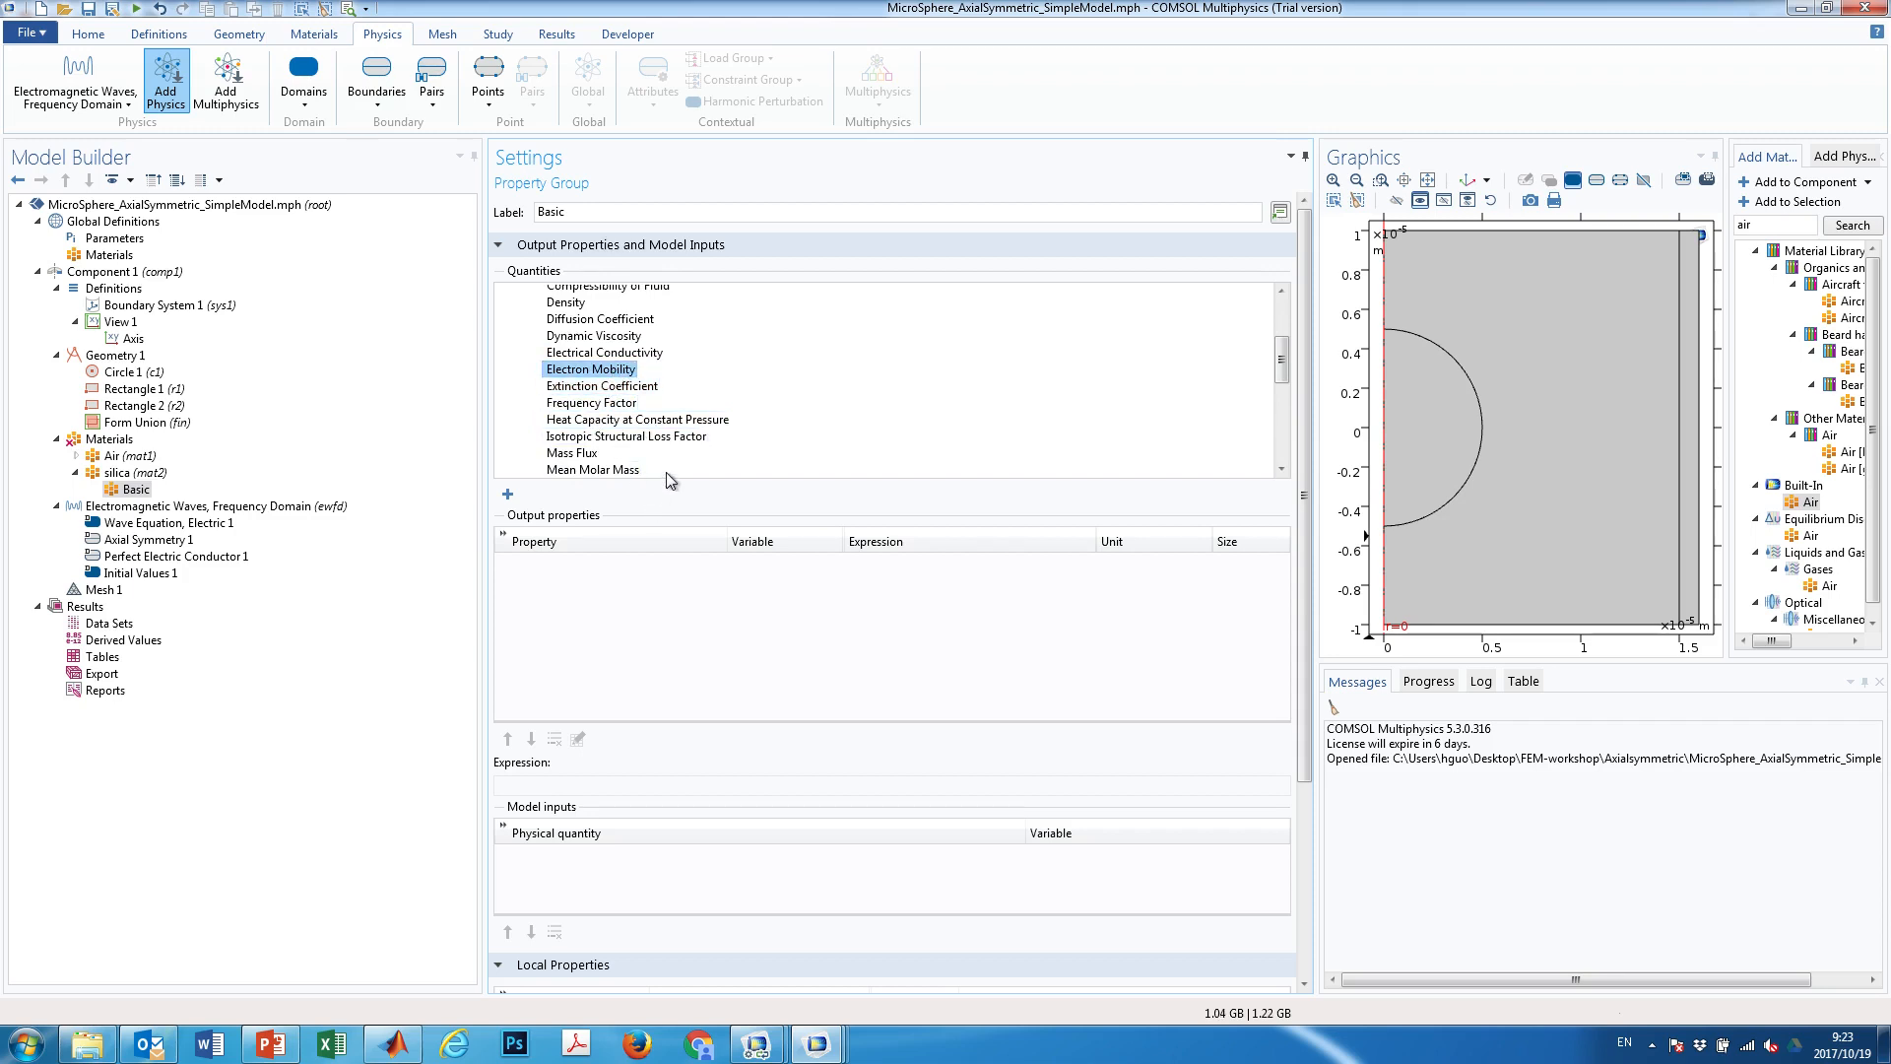
{"action": "left_click", "coordinate": [630, 353]}
{"action": "scroll", "coordinate": [655, 364], "scroll_direction": "up", "scroll_amount": 2}
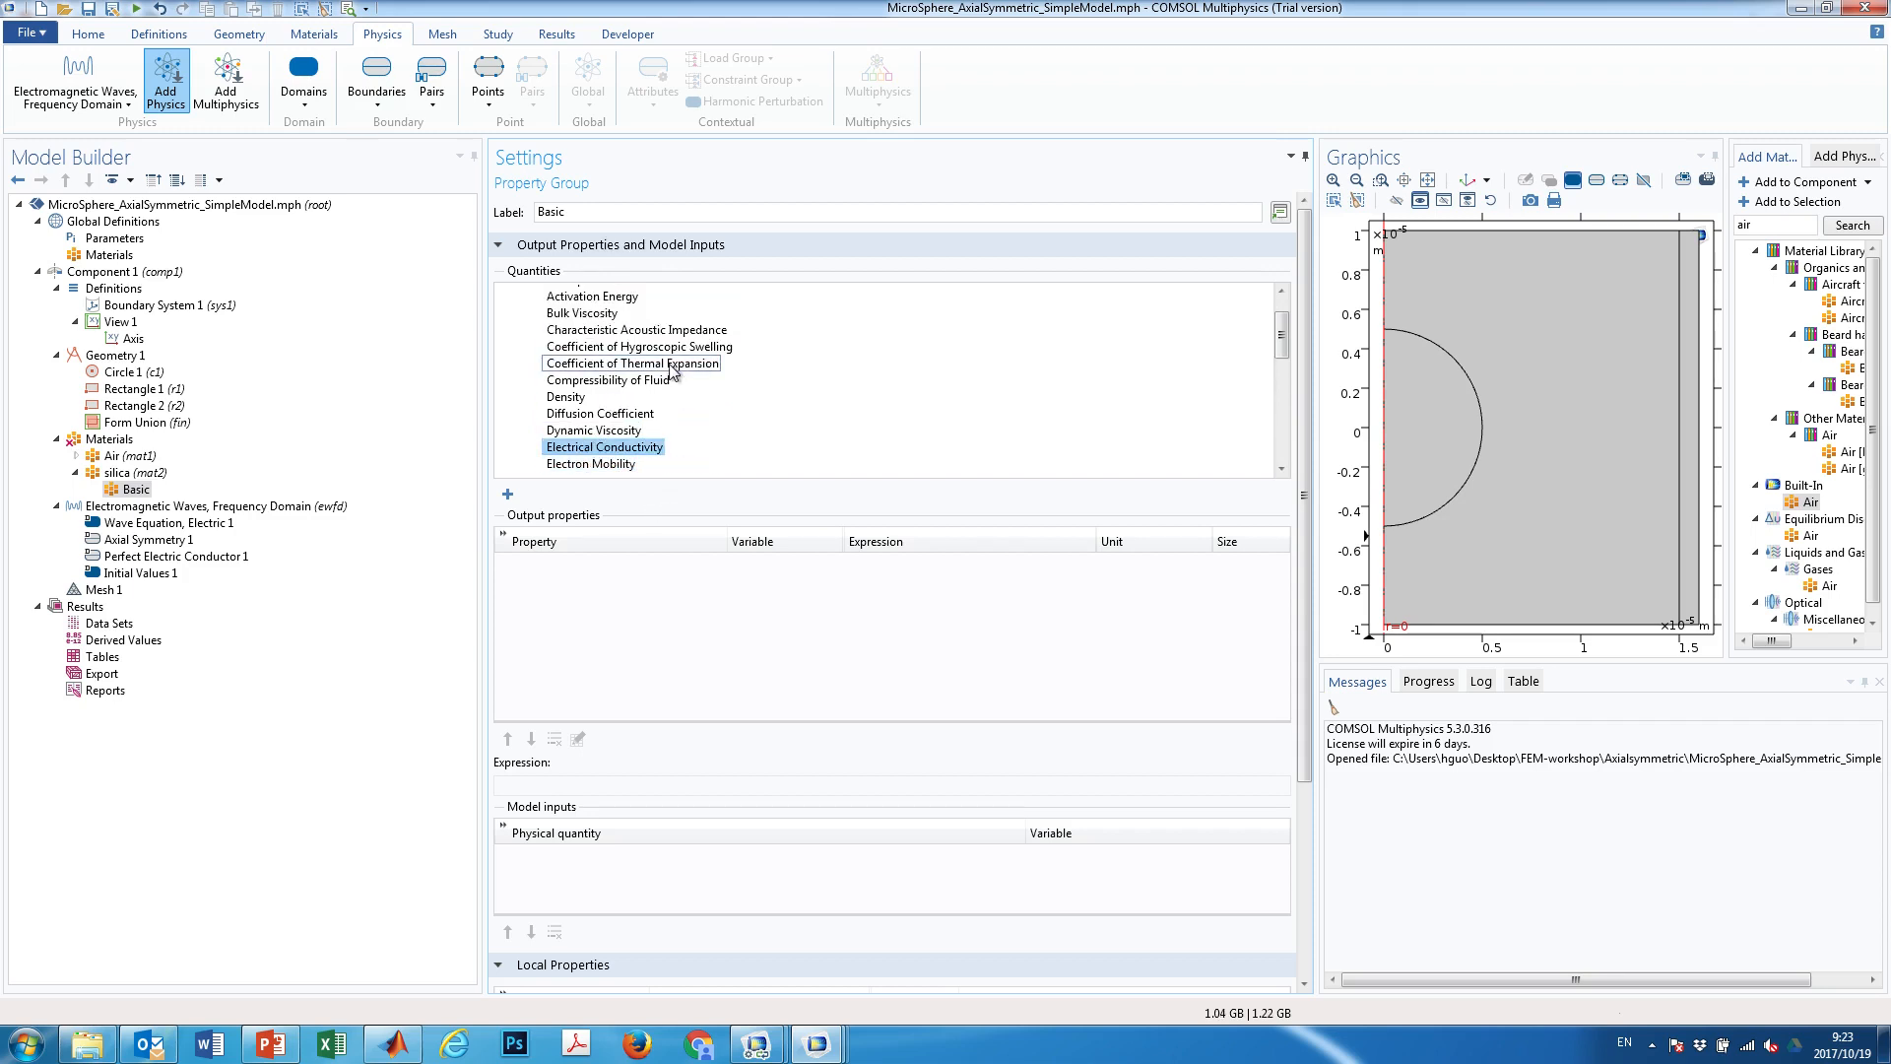
{"action": "scroll", "coordinate": [672, 371], "scroll_direction": "up", "scroll_amount": 1}
{"action": "scroll", "coordinate": [678, 384], "scroll_direction": "down", "scroll_amount": 4}
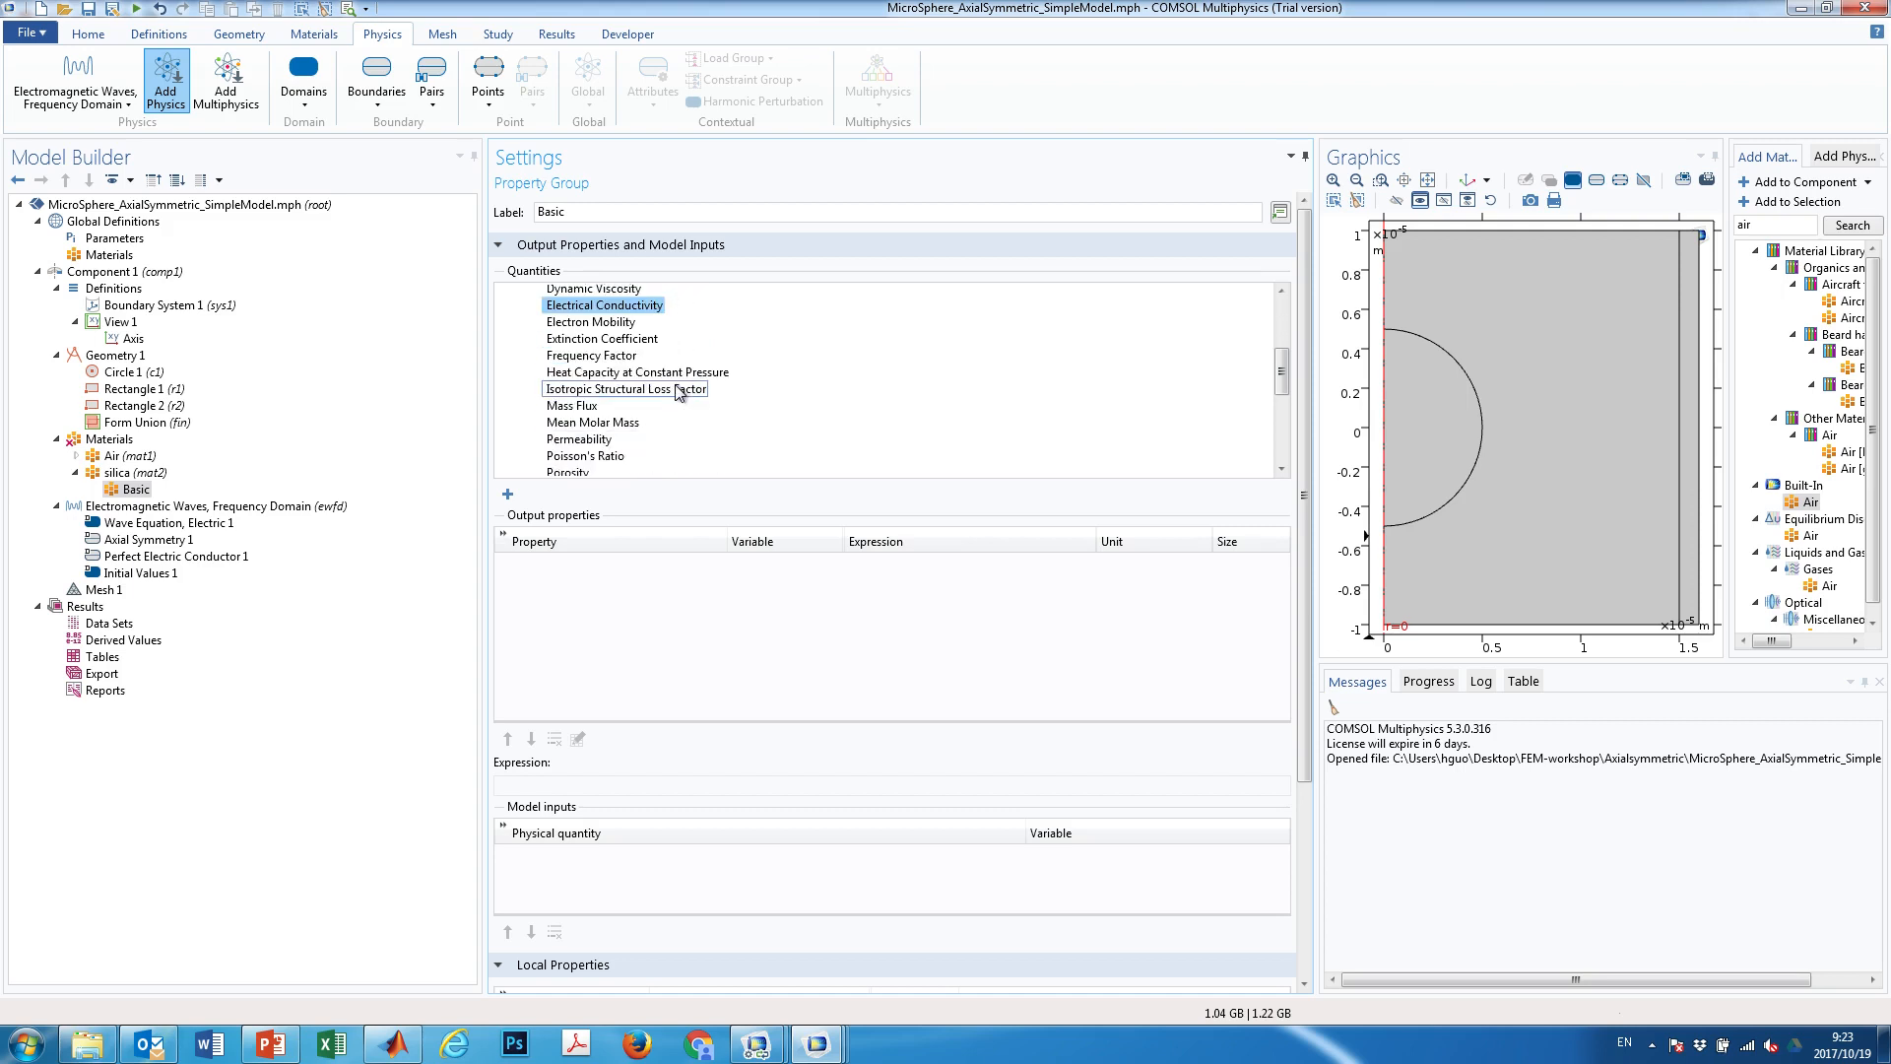
{"action": "scroll", "coordinate": [678, 391], "scroll_direction": "down", "scroll_amount": 2}
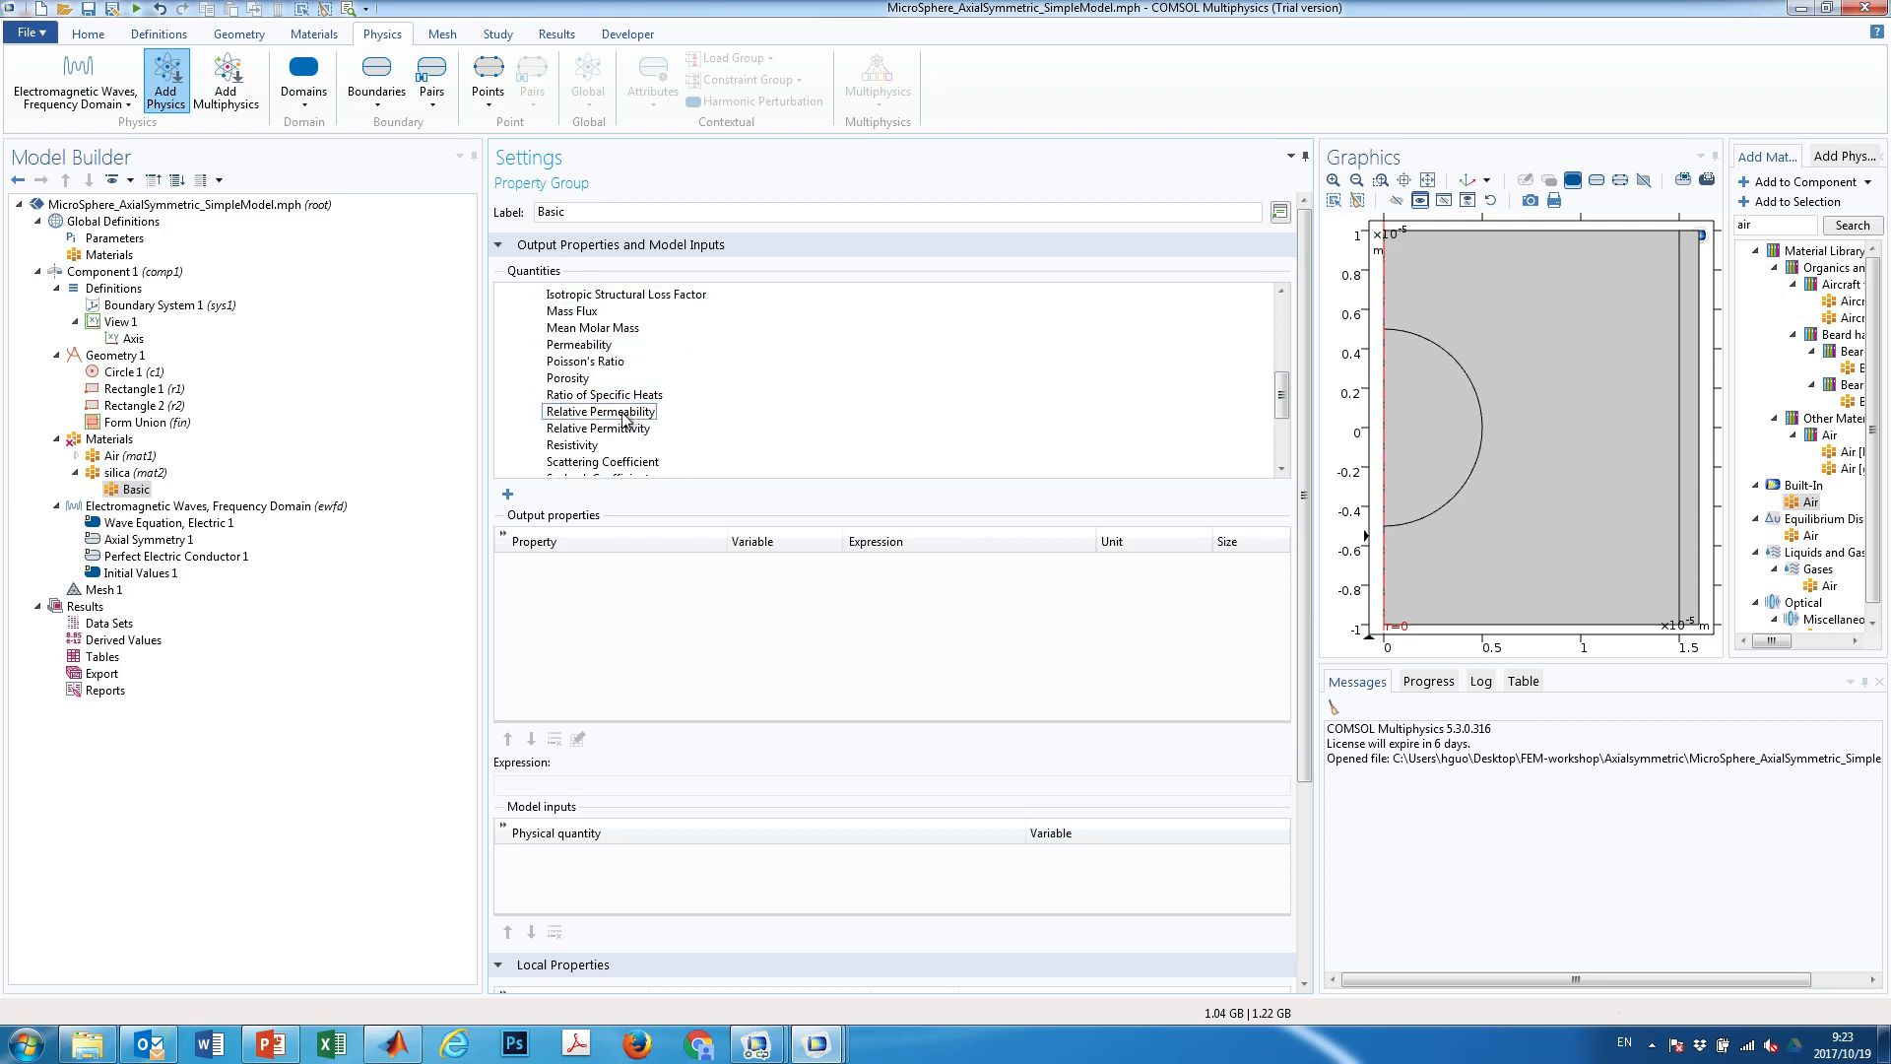
{"action": "scroll", "coordinate": [680, 399], "scroll_direction": "down", "scroll_amount": 3}
{"action": "scroll", "coordinate": [686, 408], "scroll_direction": "down", "scroll_amount": 1}
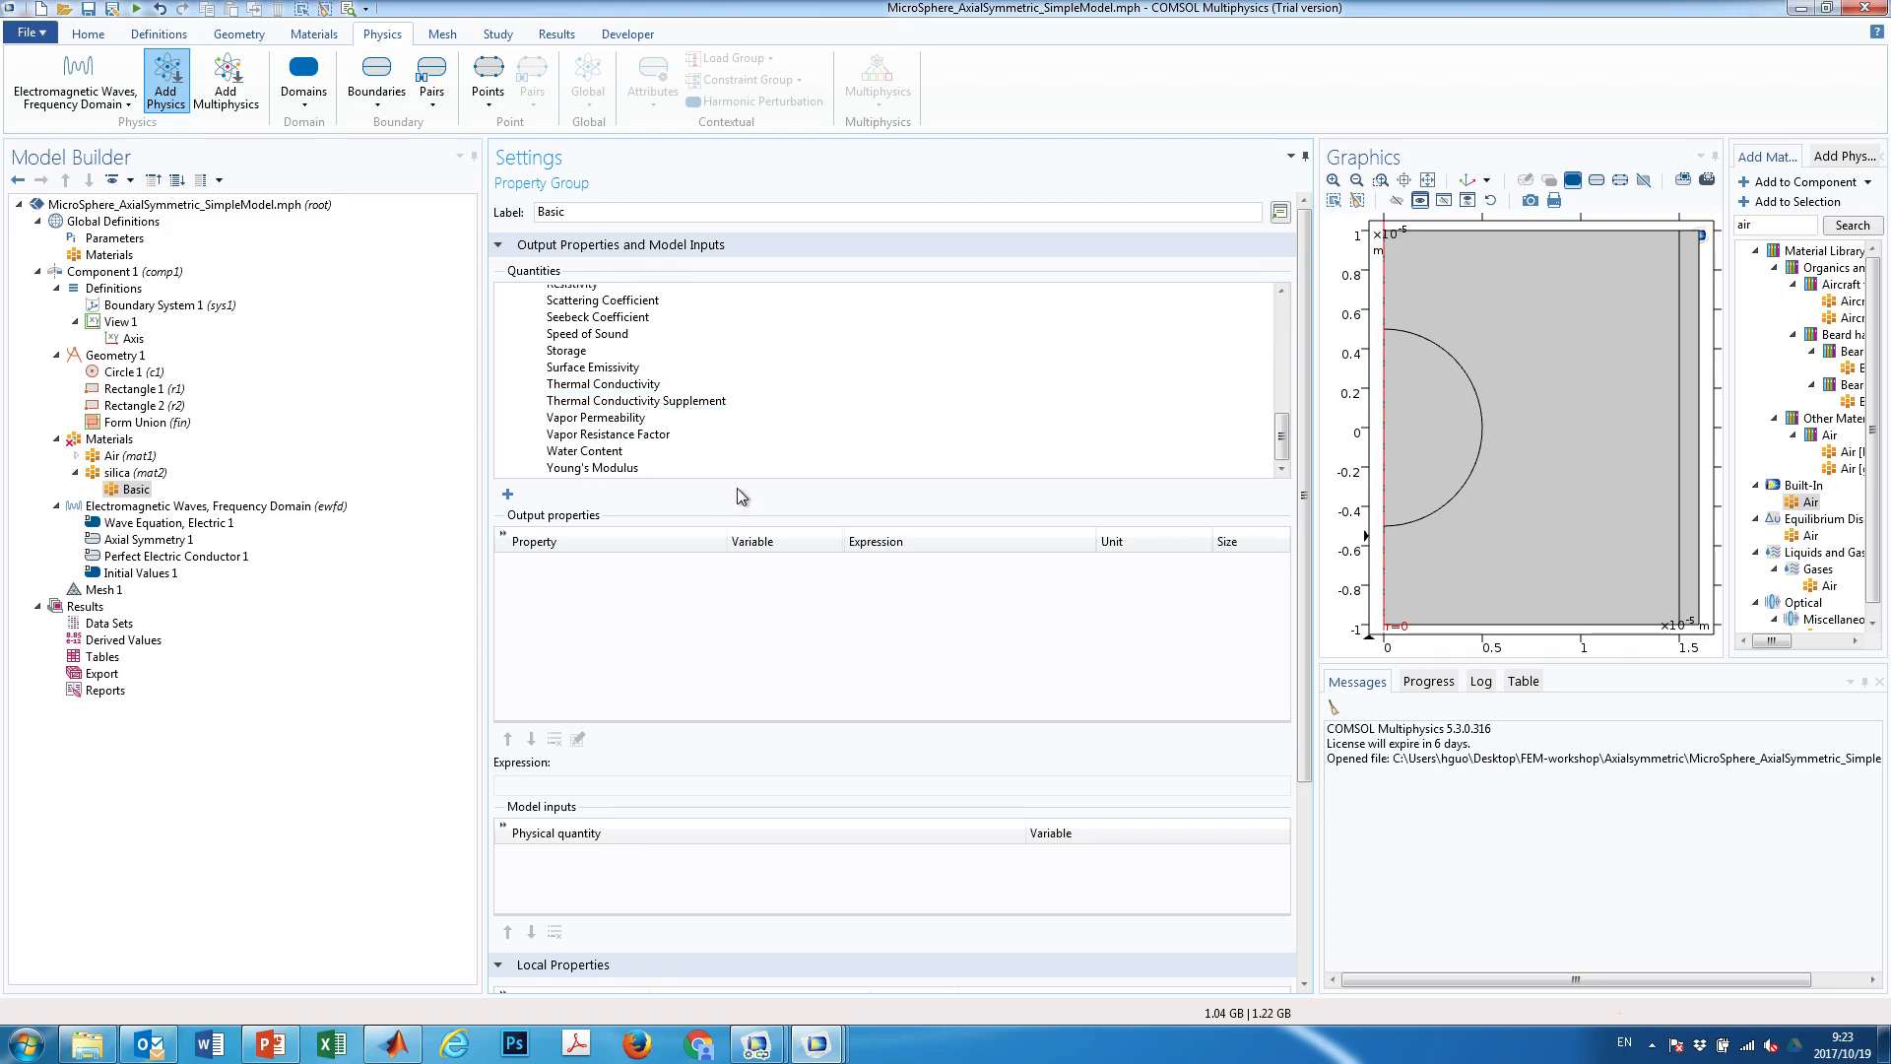
Check the function types offered for silica's Basic property group and look back through its output properties to the start of the list
{"action": "right_click", "coordinate": [138, 490]}
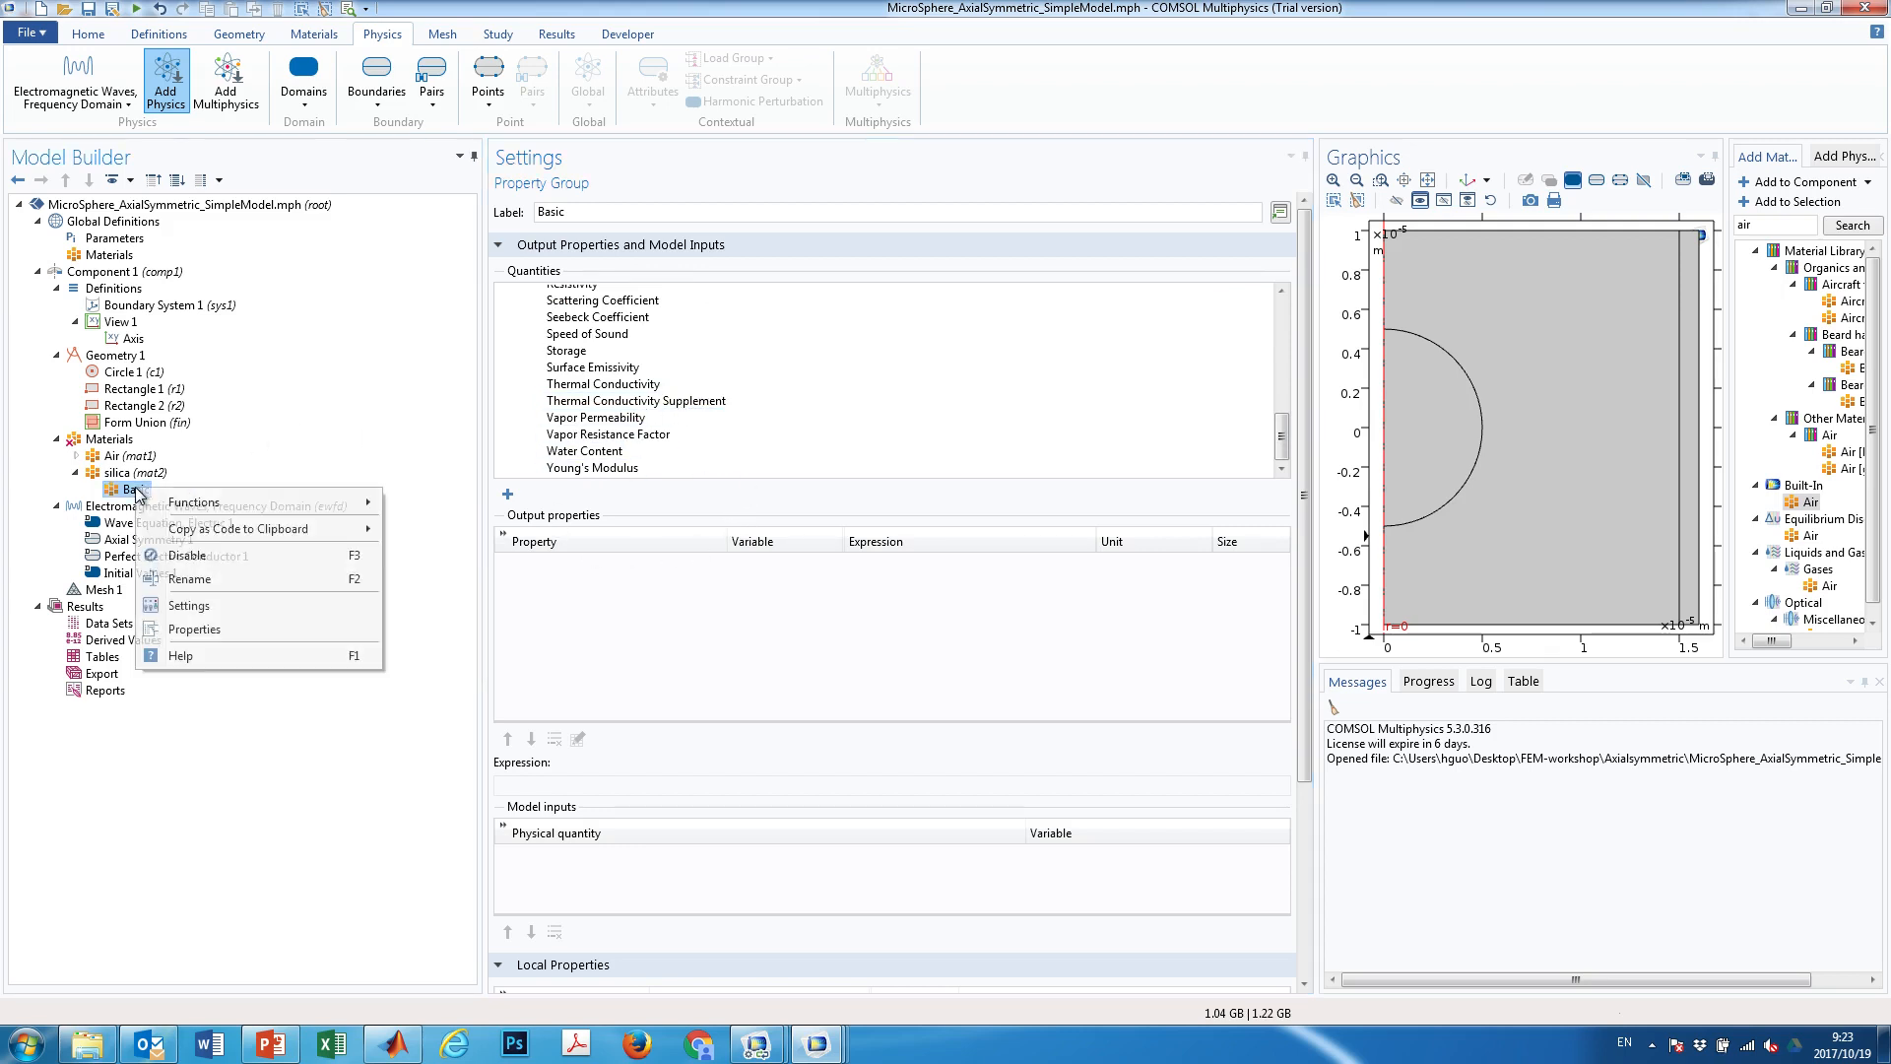
{"action": "mouse_move", "coordinate": [245, 507]}
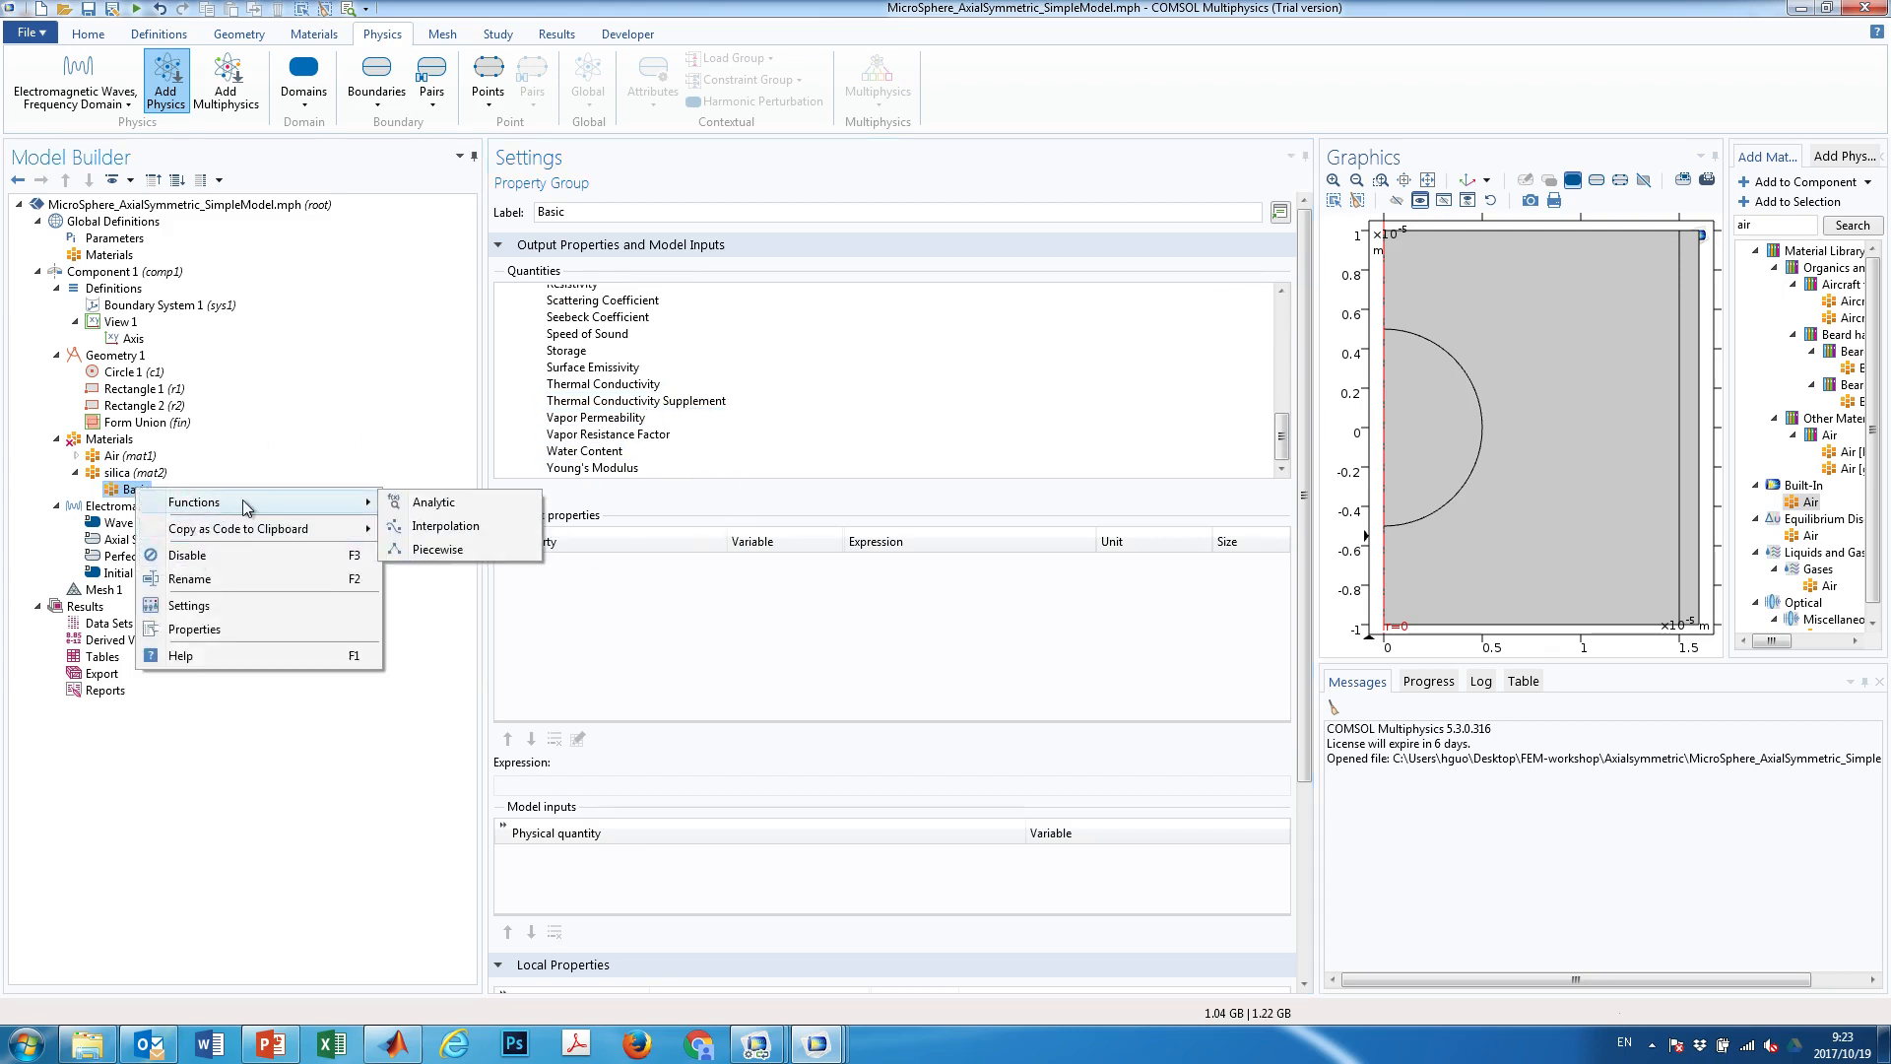
{"action": "left_click", "coordinate": [114, 487]}
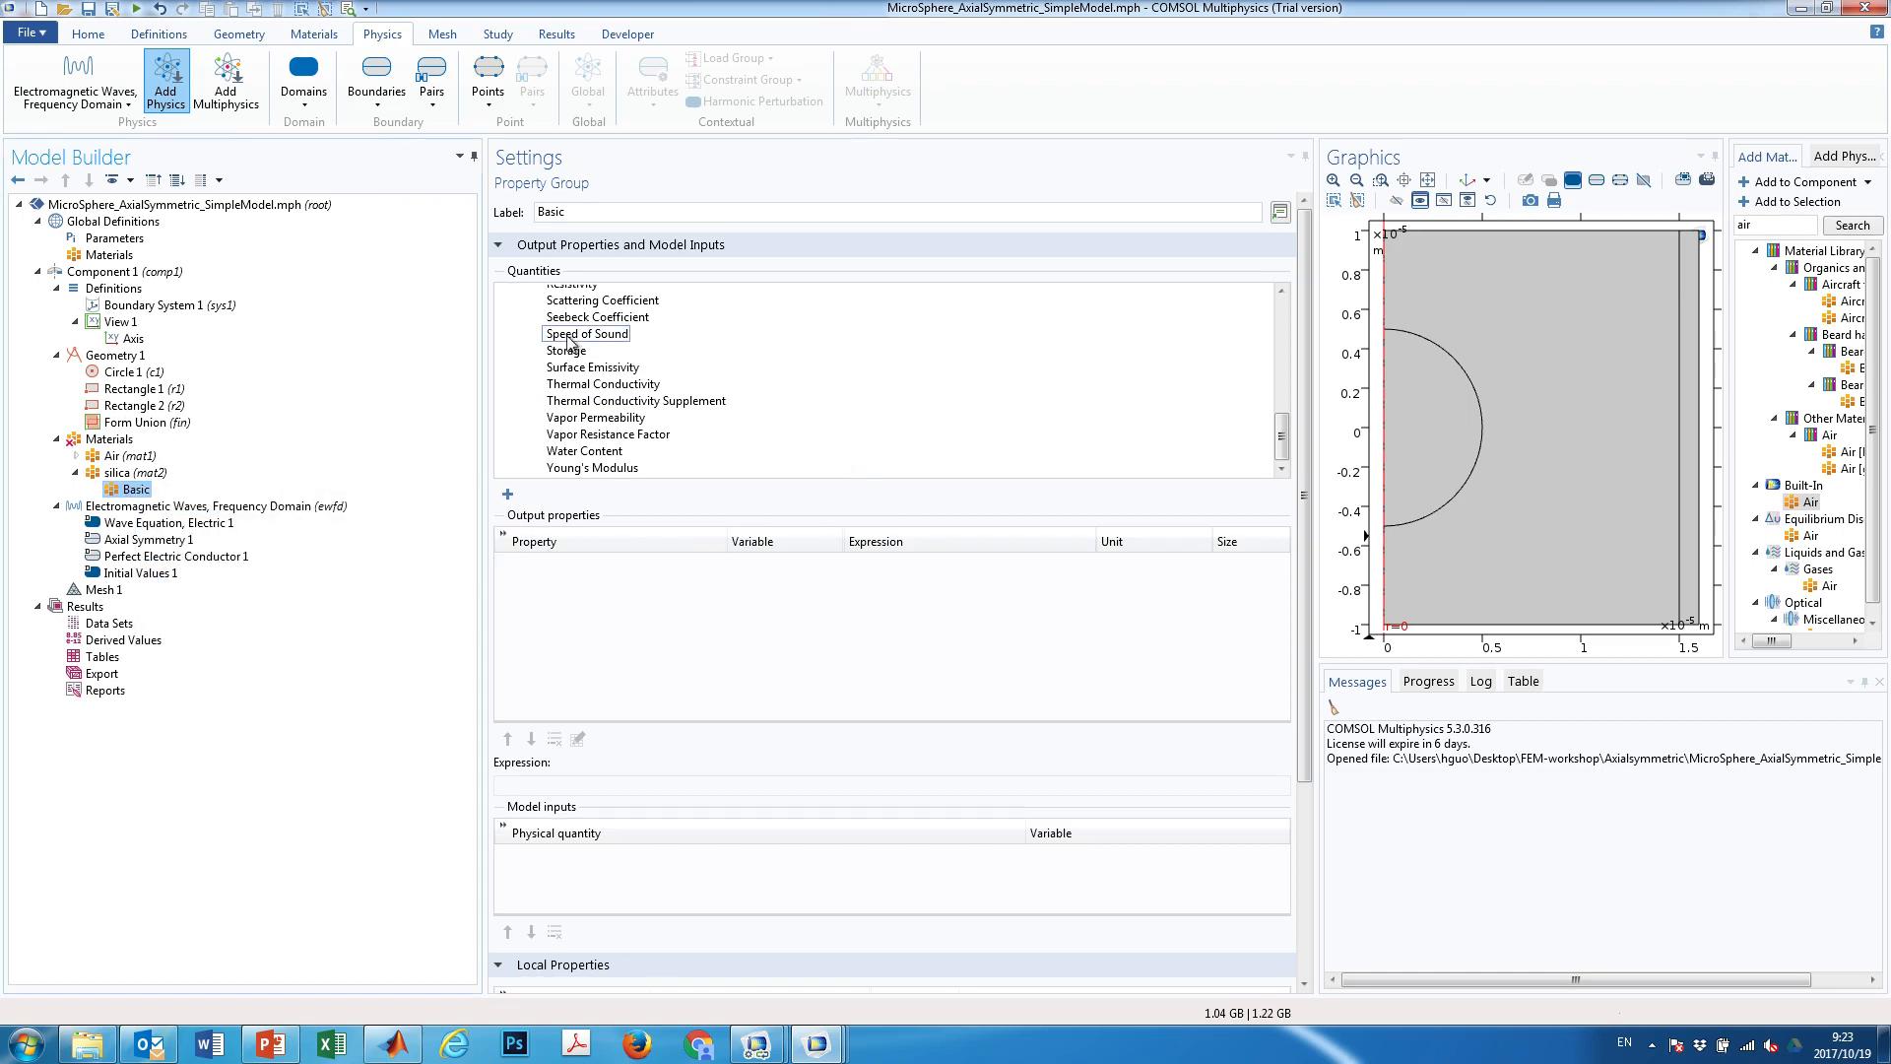
{"action": "left_click", "coordinate": [597, 401]}
{"action": "left_click", "coordinate": [597, 367]}
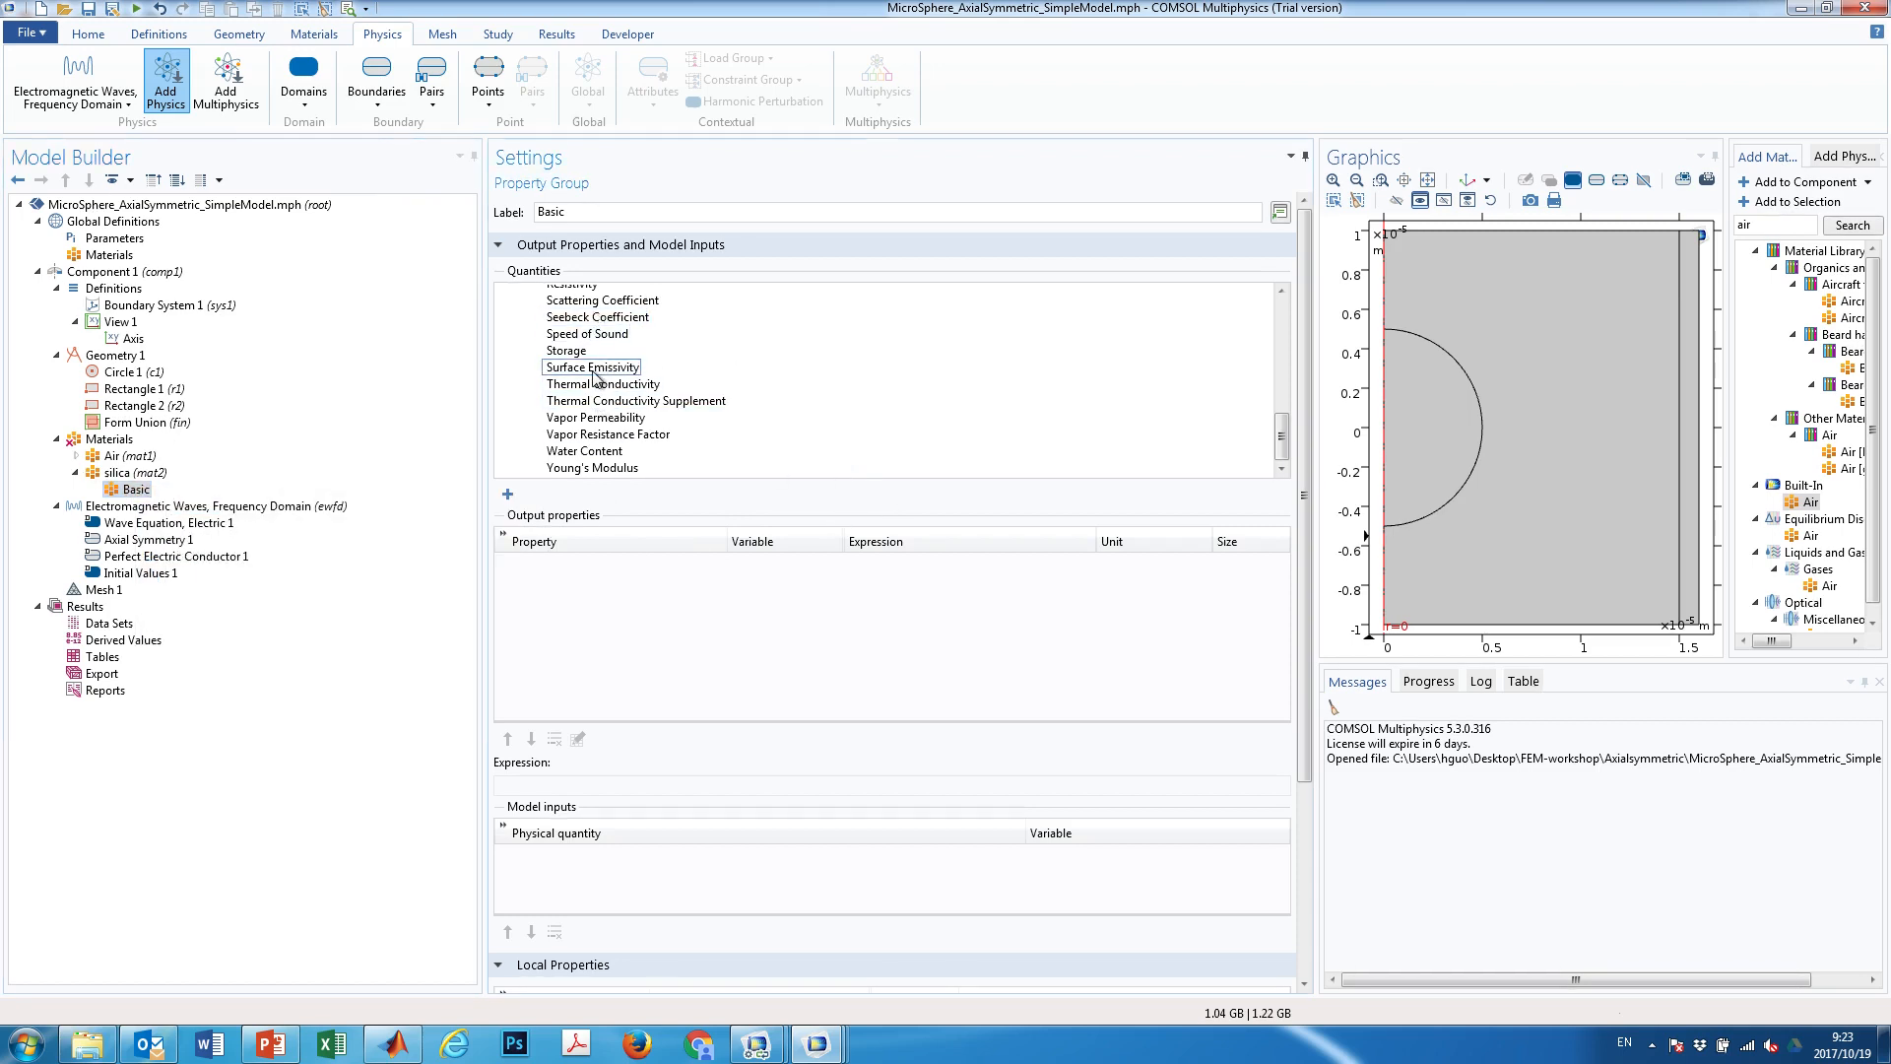
{"action": "scroll", "coordinate": [606, 433], "scroll_direction": "up", "scroll_amount": 1}
{"action": "scroll", "coordinate": [612, 449], "scroll_direction": "up", "scroll_amount": 1}
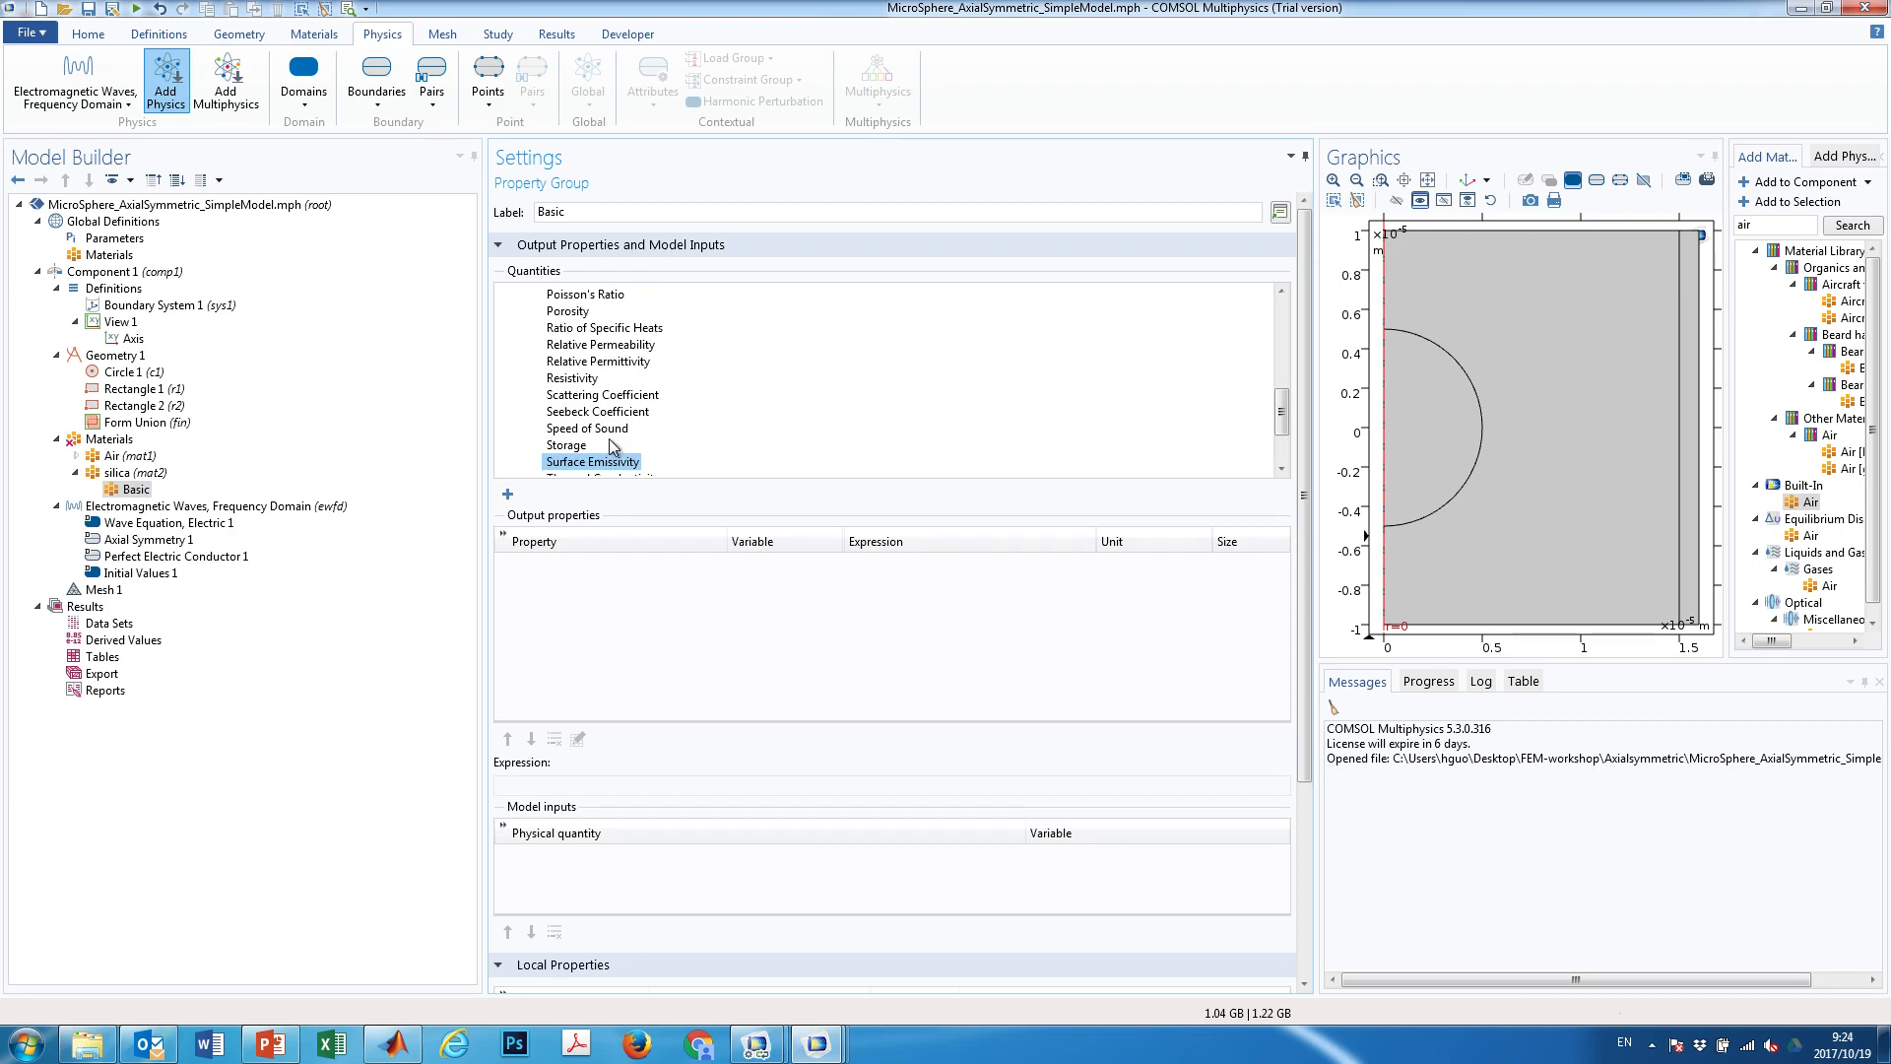
{"action": "scroll", "coordinate": [613, 447], "scroll_direction": "up", "scroll_amount": 1}
{"action": "scroll", "coordinate": [612, 445], "scroll_direction": "up", "scroll_amount": 1}
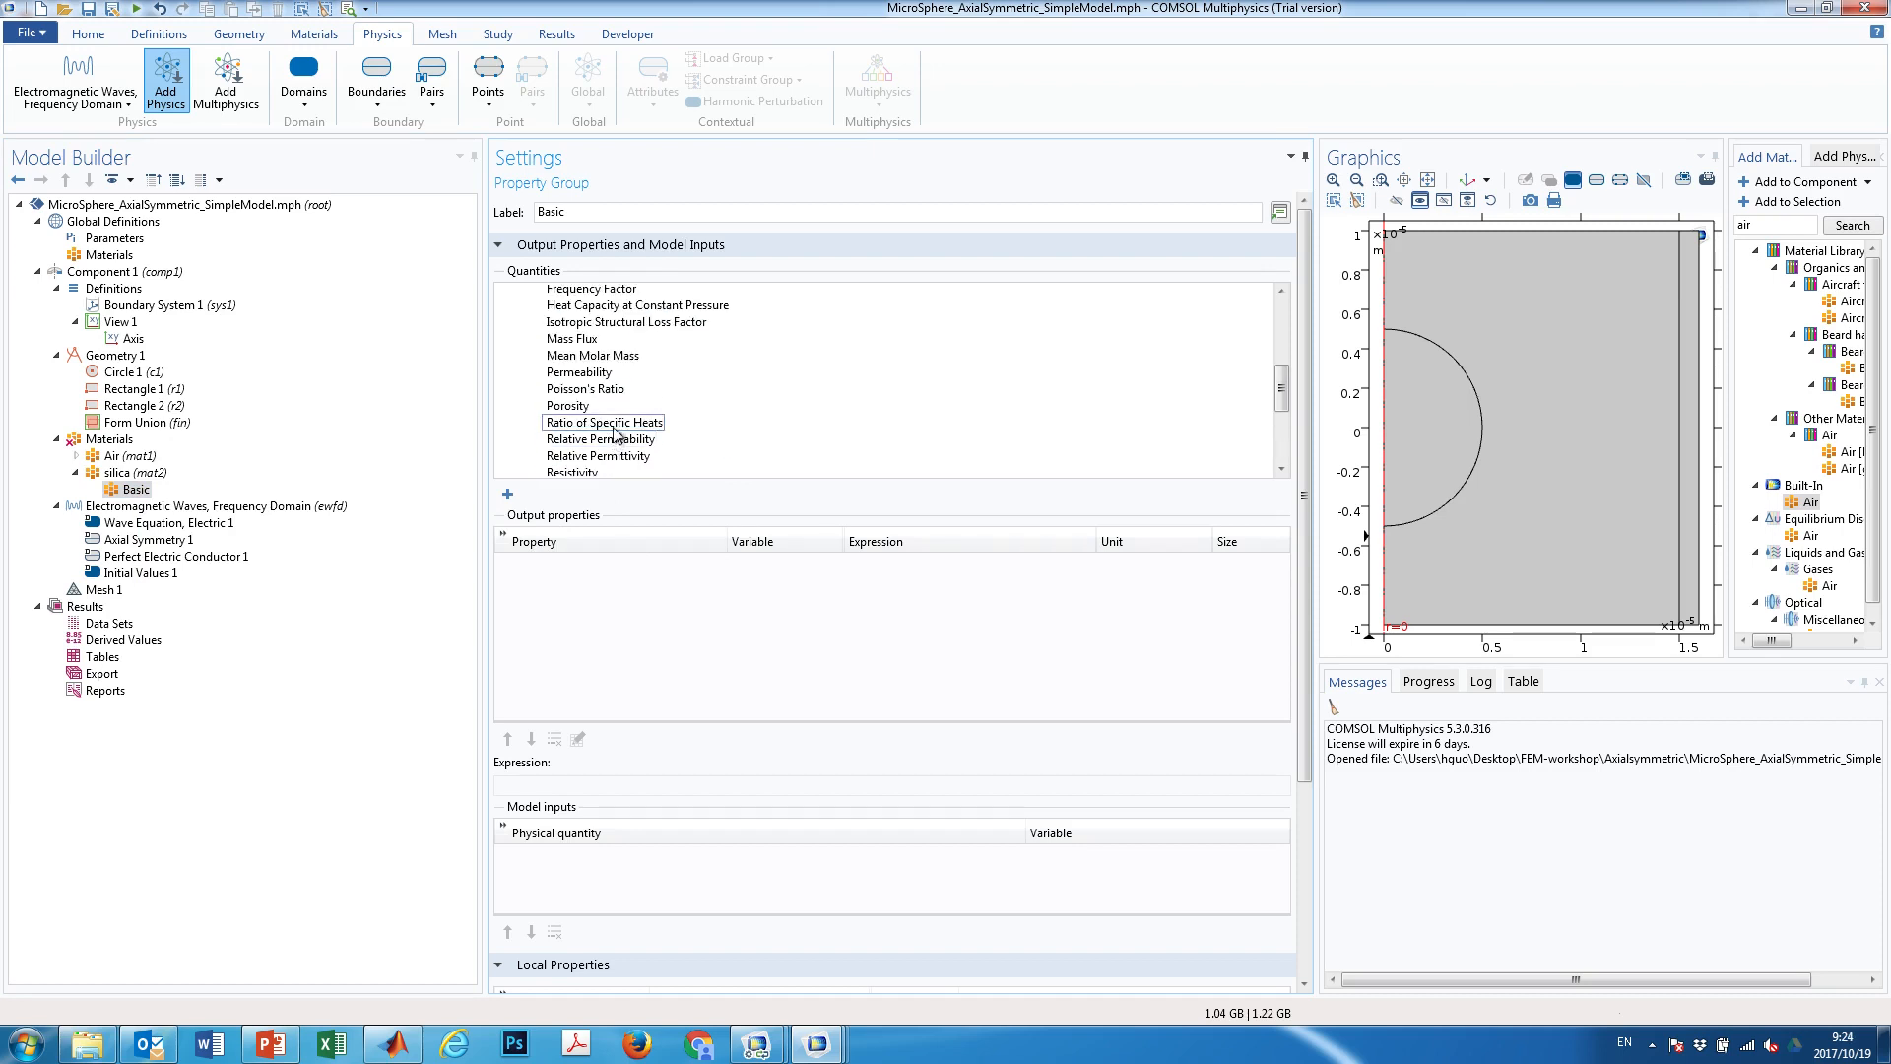
{"action": "left_click", "coordinate": [603, 357]}
{"action": "scroll", "coordinate": [604, 362], "scroll_direction": "up", "scroll_amount": 2}
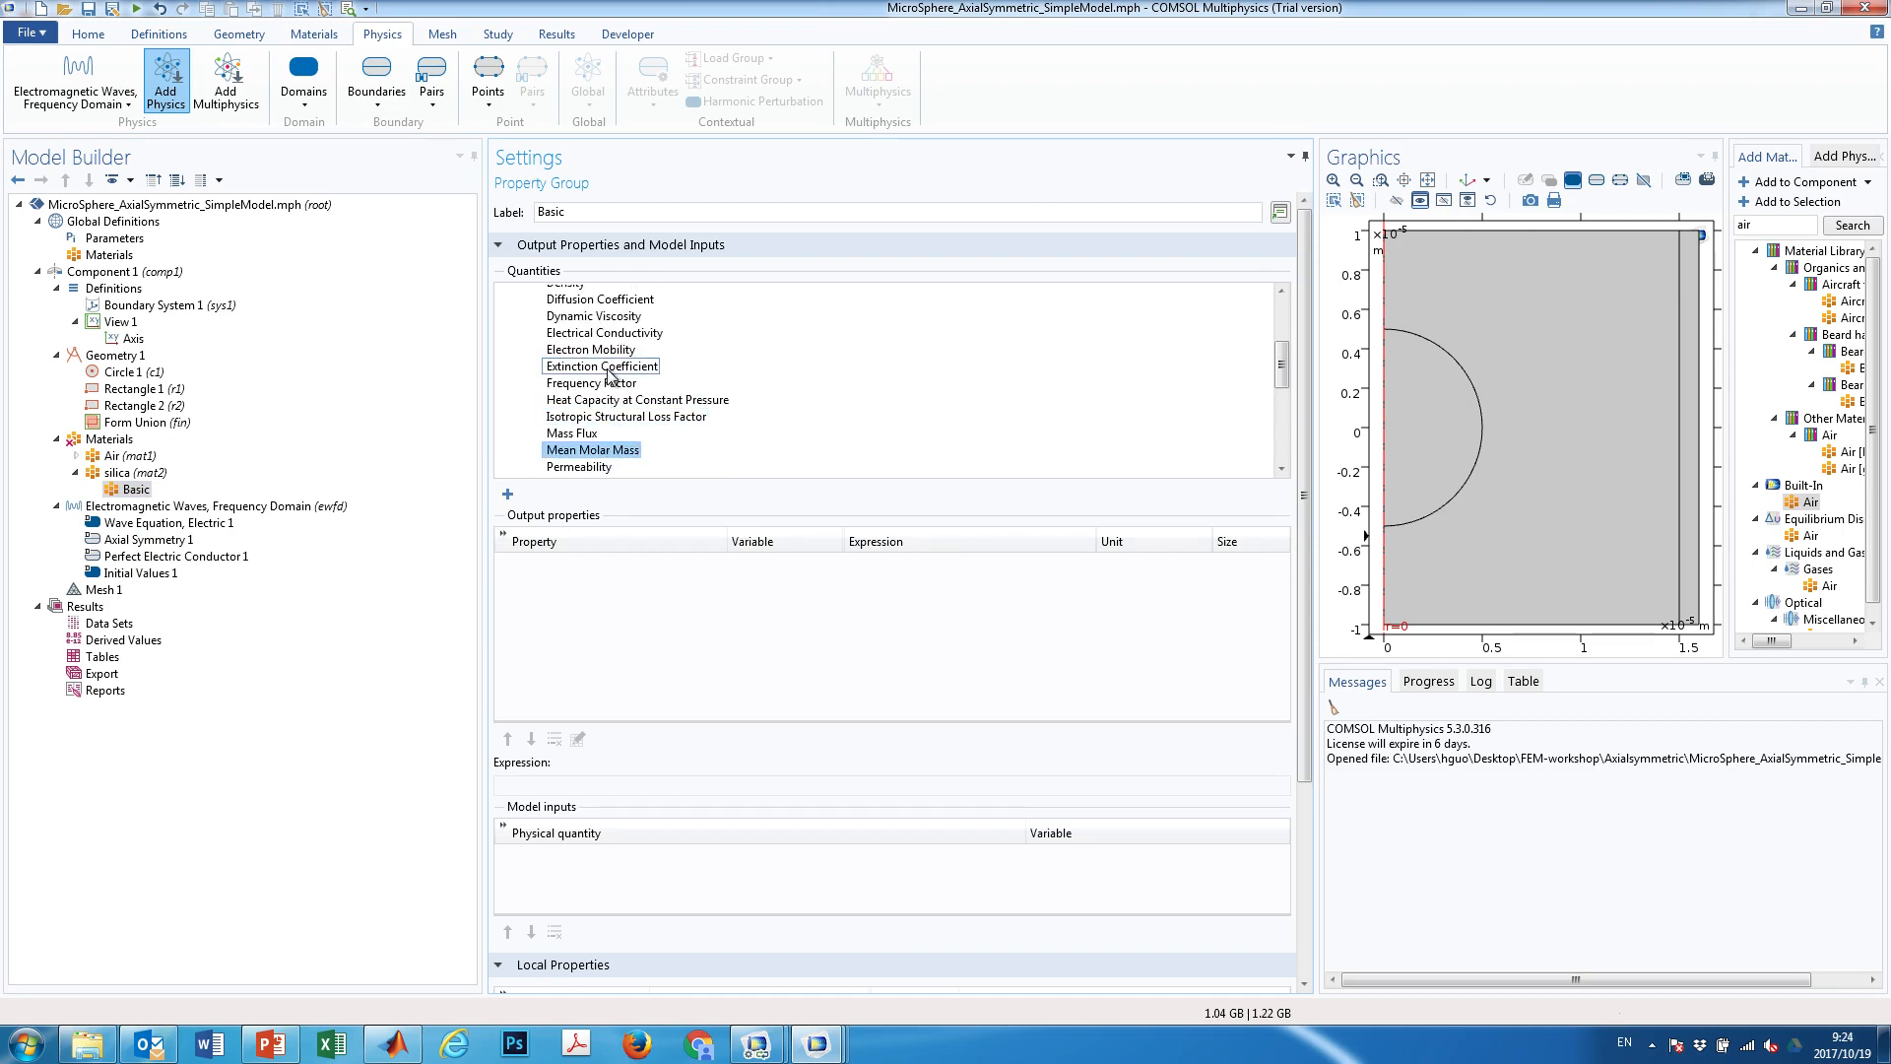
{"action": "left_click", "coordinate": [616, 352]}
{"action": "left_click", "coordinate": [620, 334]}
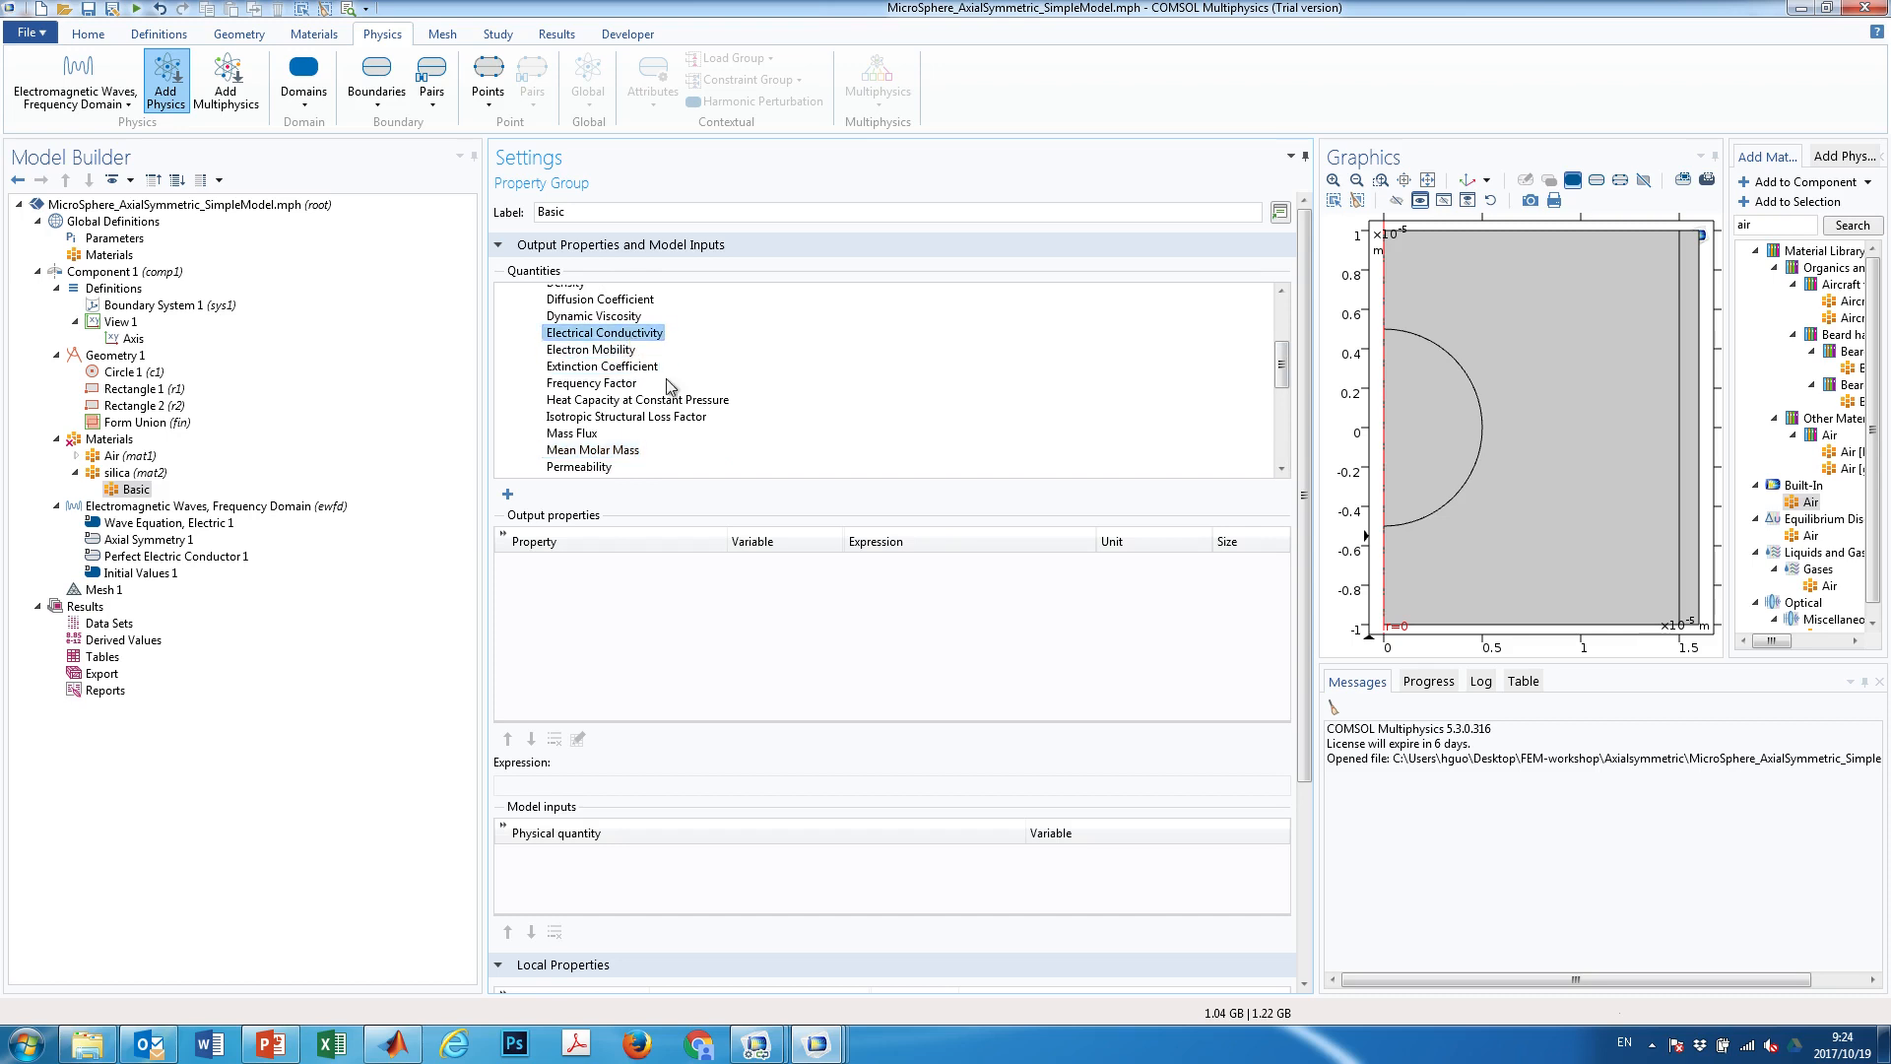
{"action": "scroll", "coordinate": [674, 392], "scroll_direction": "up", "scroll_amount": 1}
{"action": "scroll", "coordinate": [768, 380], "scroll_direction": "up", "scroll_amount": 2}
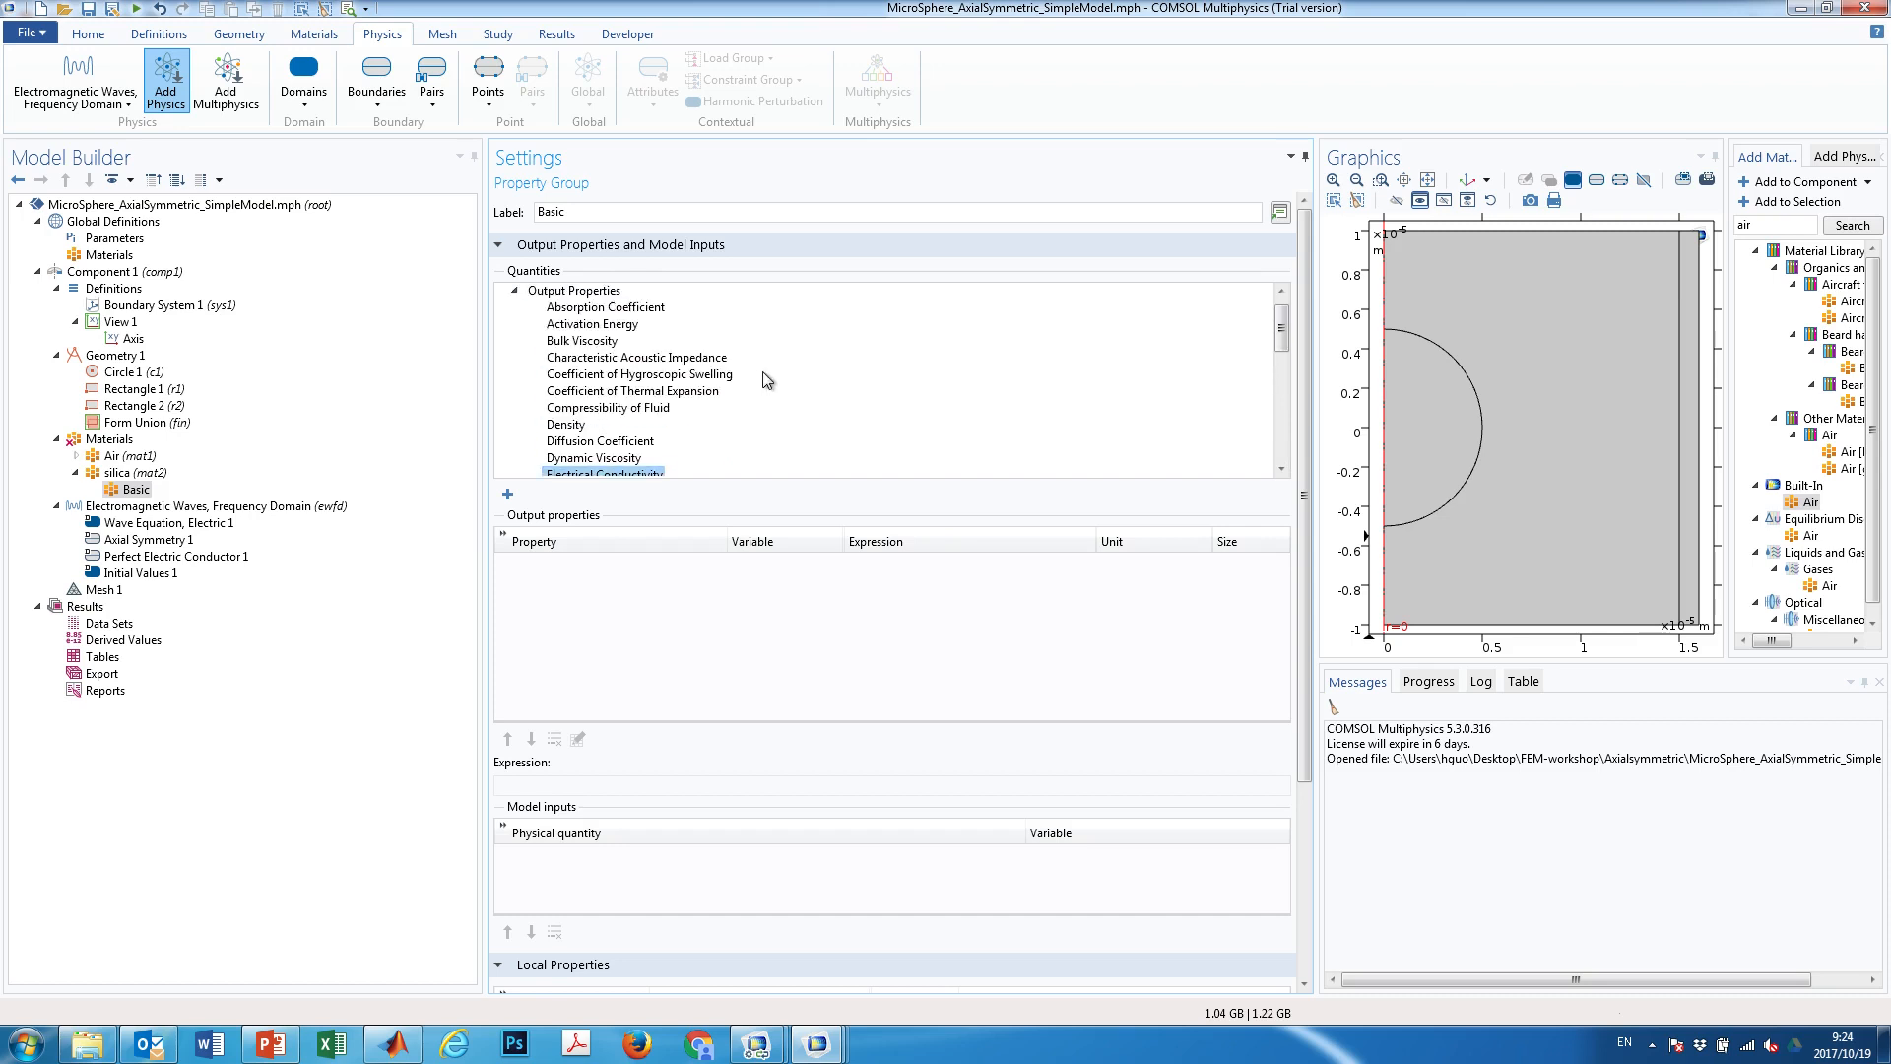
Examine the remaining output properties, including Relative Permeability, Relative Permittivity, Resistivity and Scattering Coefficient, for one describing silica optically
{"action": "scroll", "coordinate": [767, 380], "scroll_direction": "down", "scroll_amount": 4}
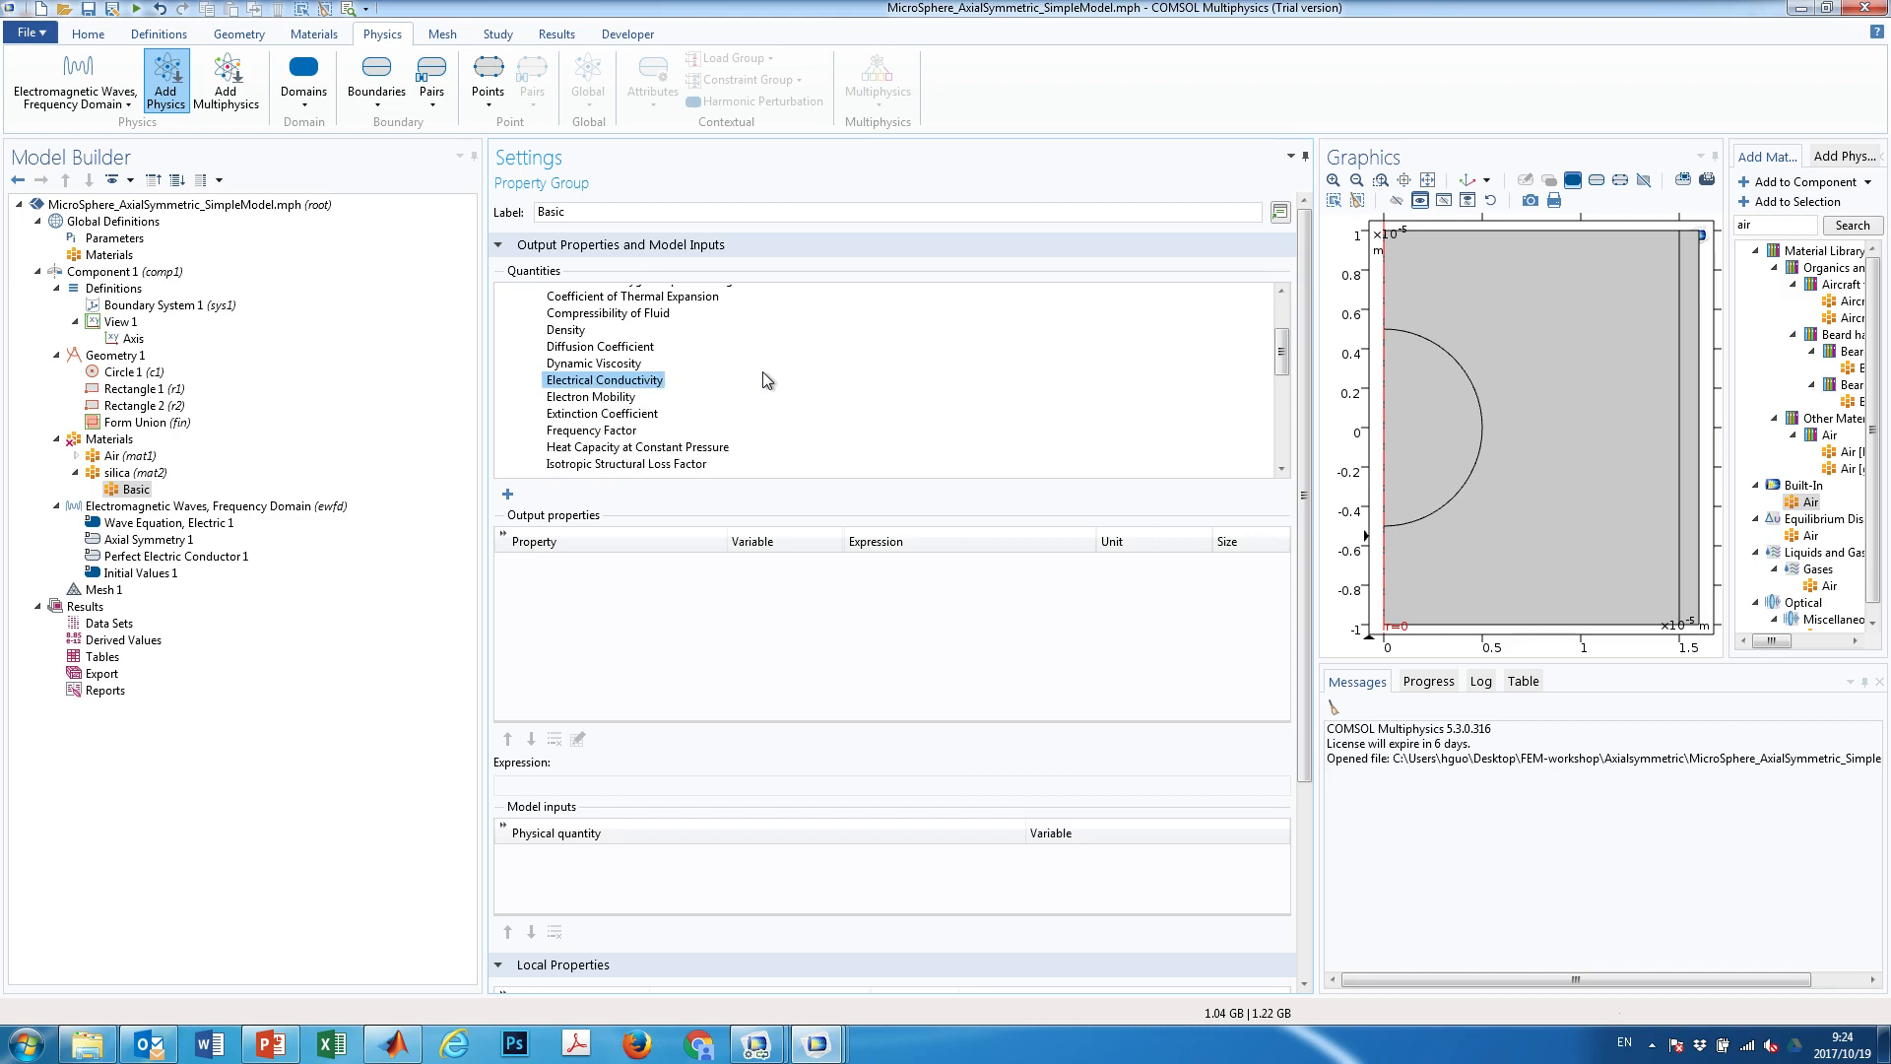
{"action": "left_click", "coordinate": [613, 353]}
{"action": "left_click", "coordinate": [591, 336]}
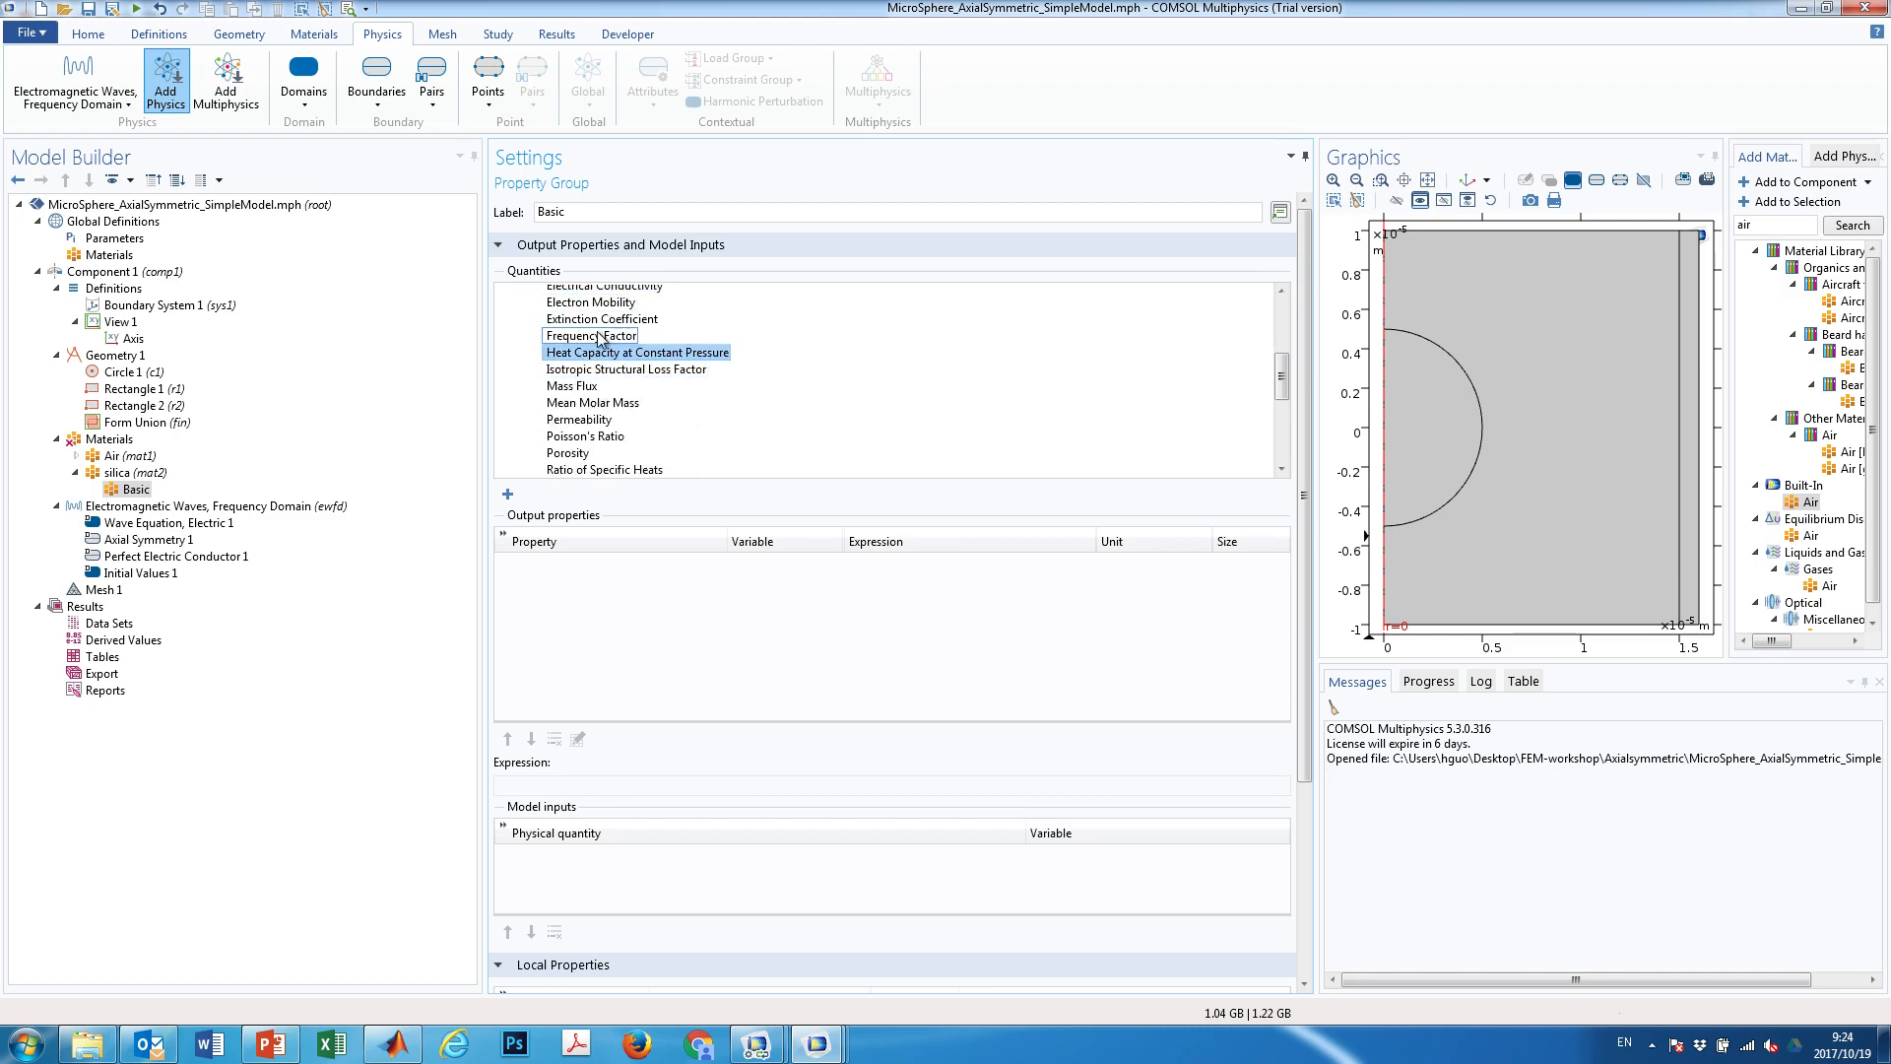
{"action": "left_click", "coordinate": [603, 403]}
{"action": "scroll", "coordinate": [754, 412], "scroll_direction": "down", "scroll_amount": 3}
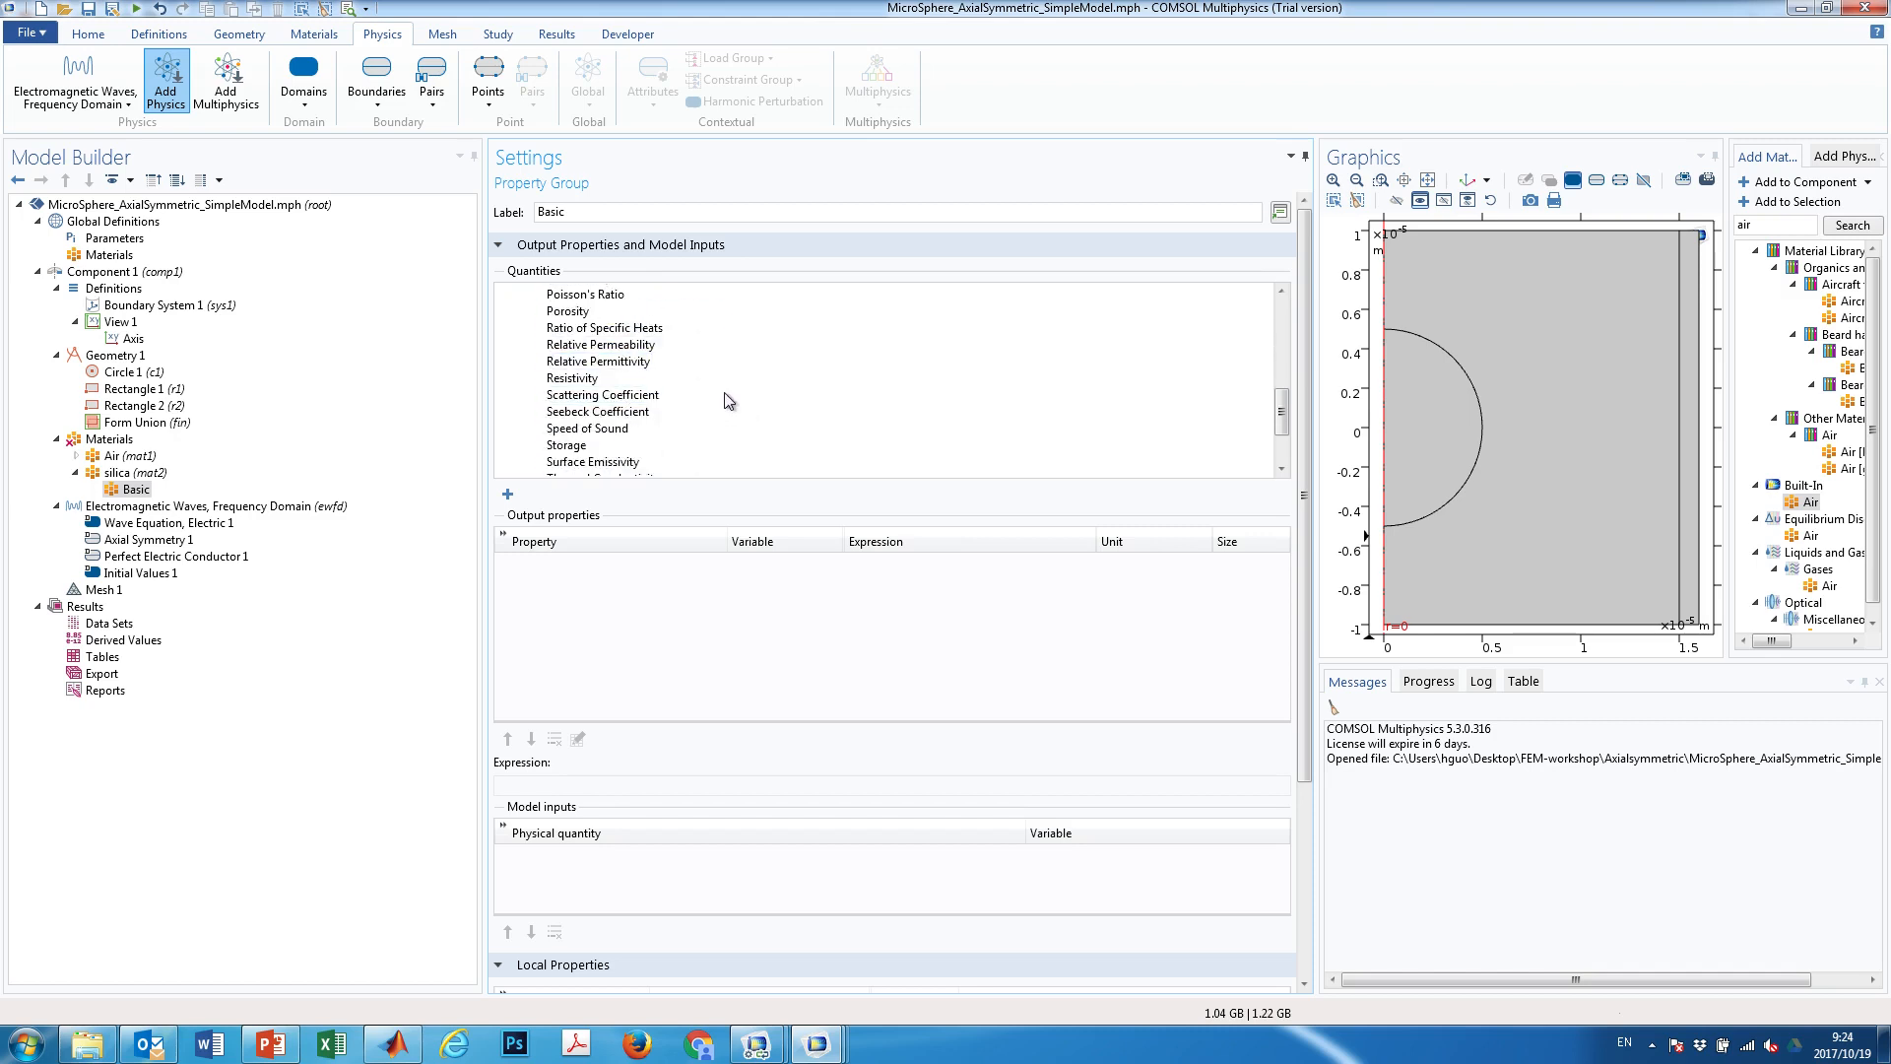
{"action": "left_click", "coordinate": [601, 343]}
{"action": "left_click", "coordinate": [597, 410]}
{"action": "left_click", "coordinate": [571, 377]}
{"action": "left_click", "coordinate": [591, 361]}
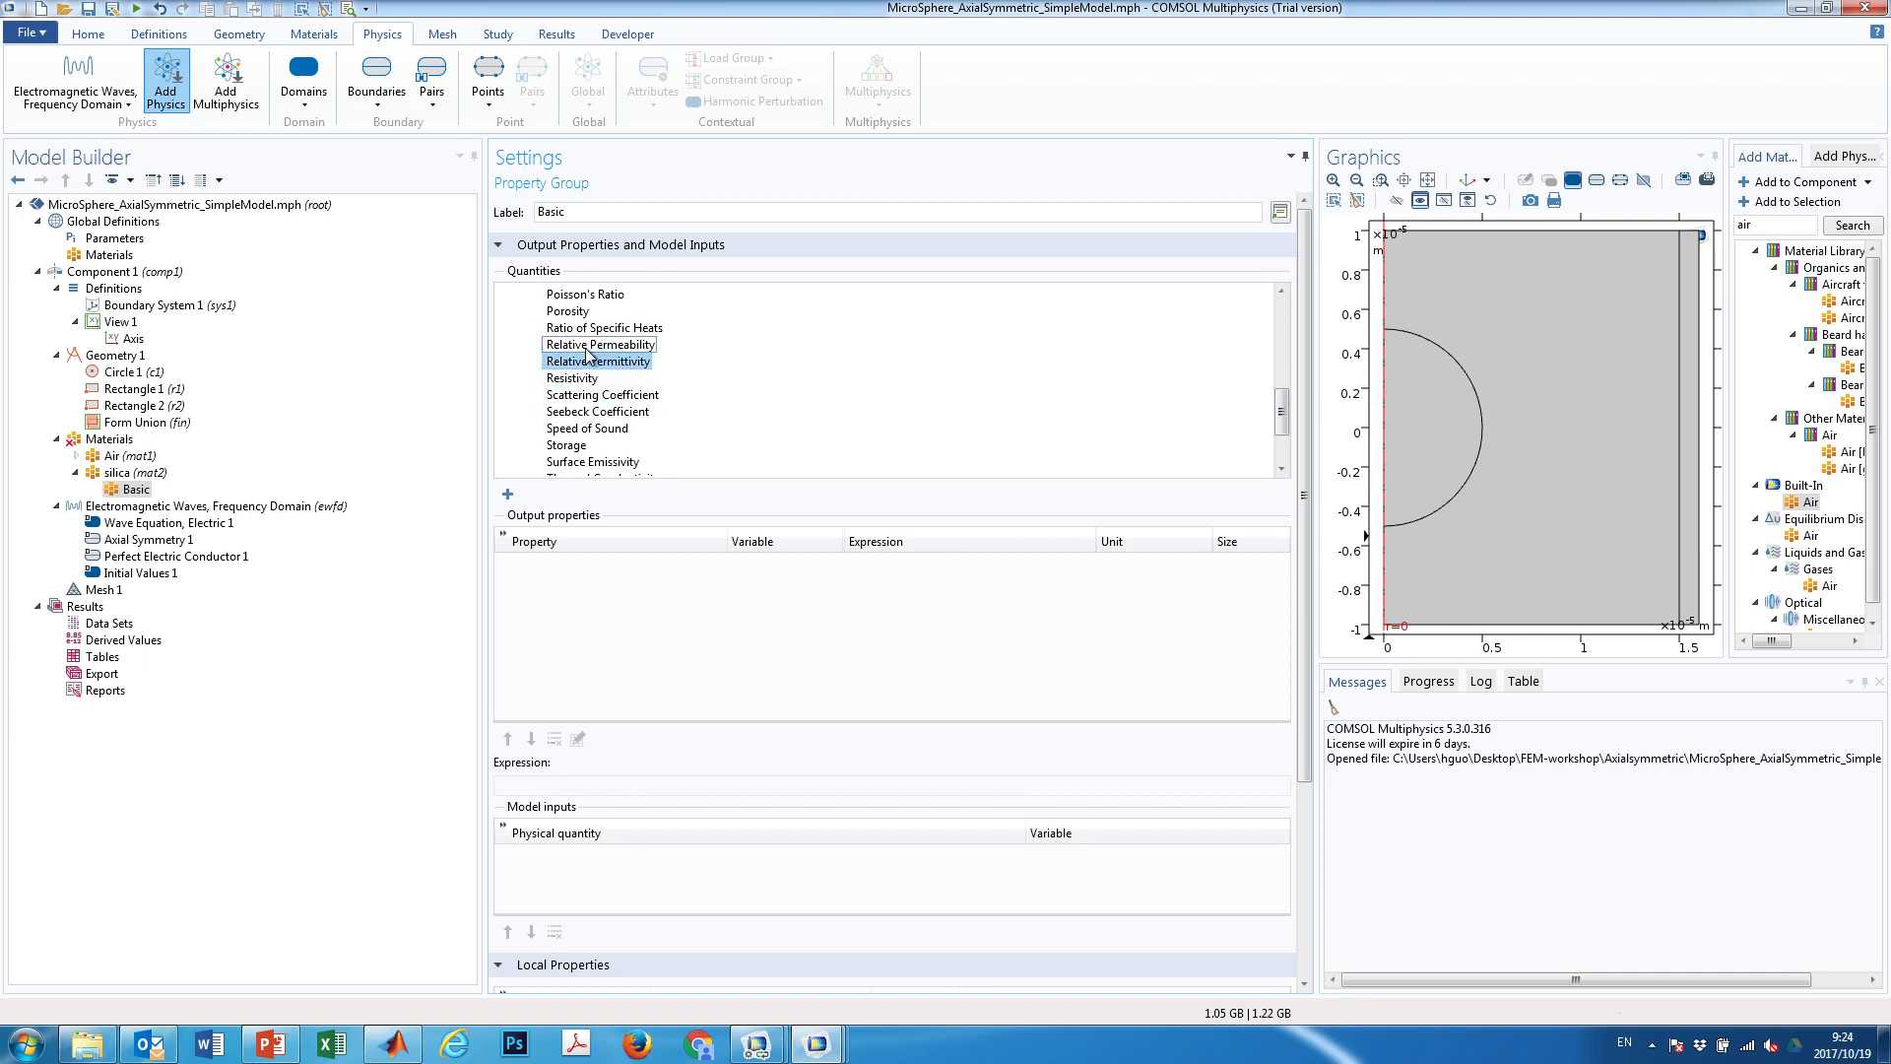
{"action": "left_click", "coordinate": [571, 378]}
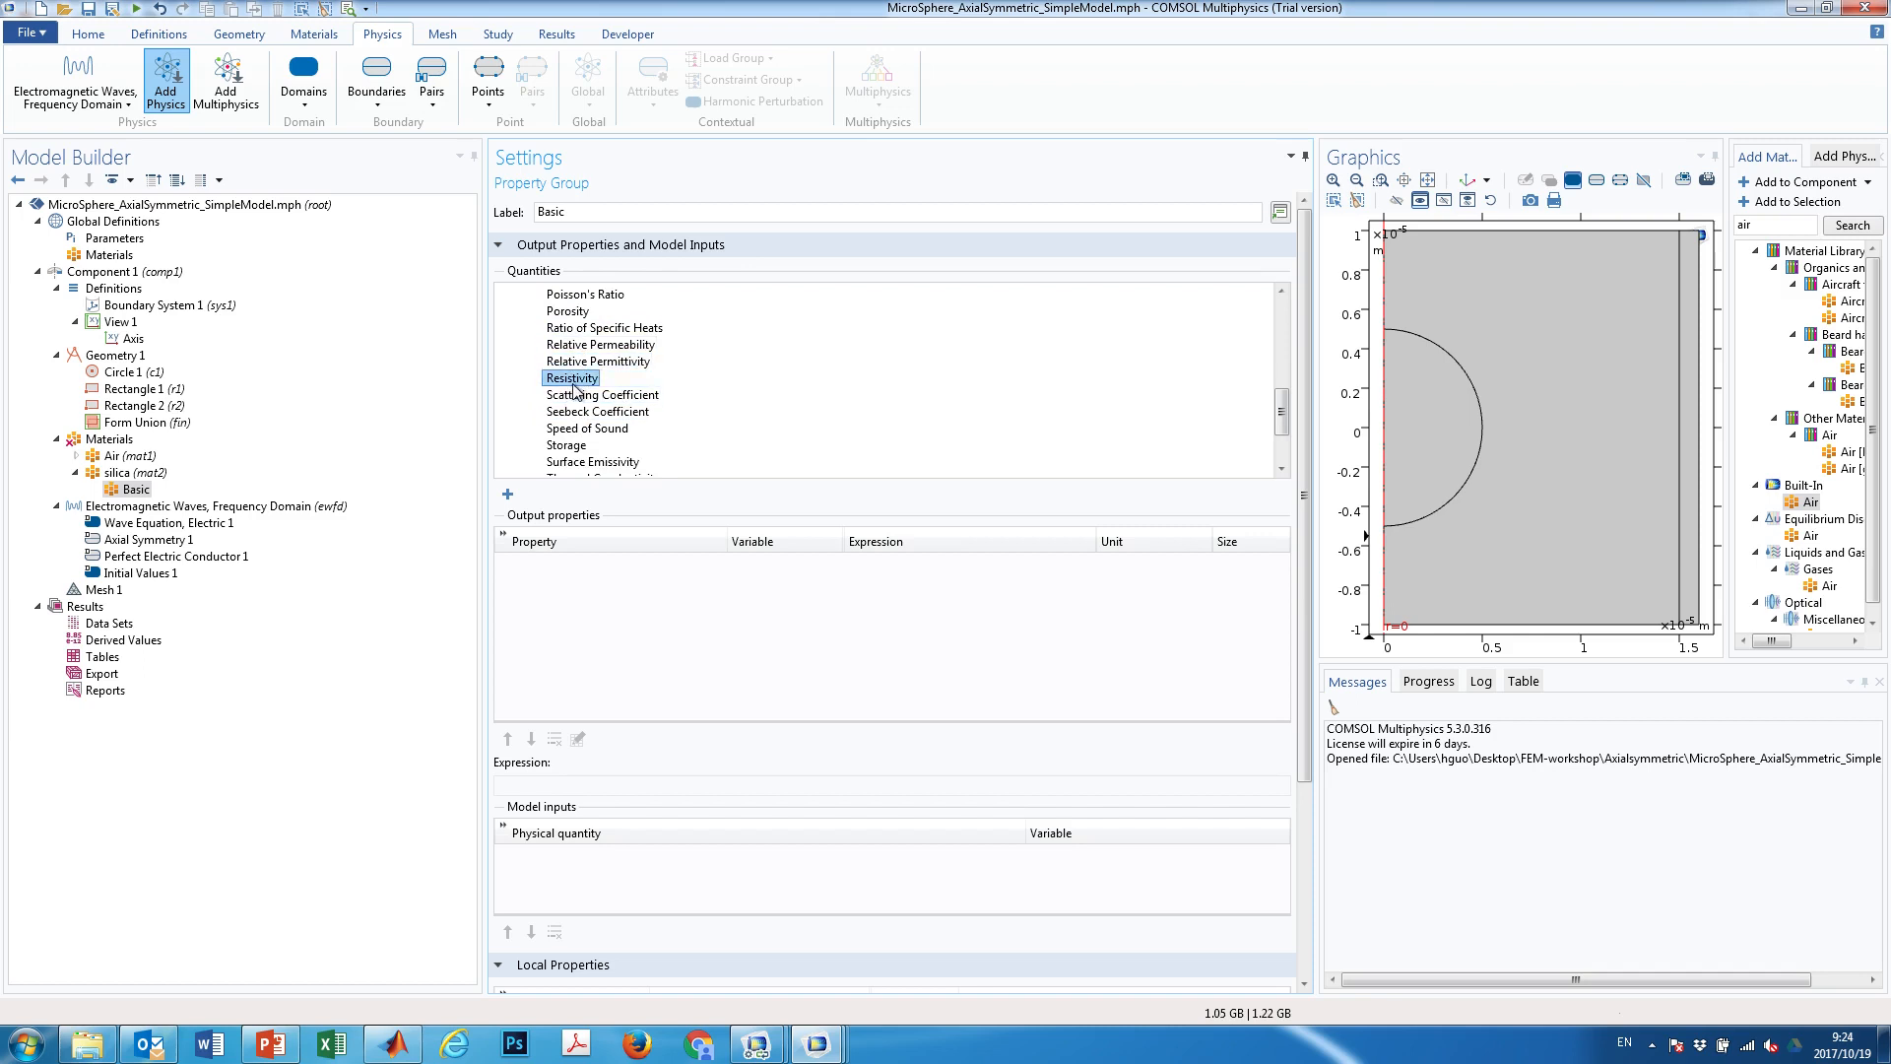
{"action": "left_click", "coordinate": [572, 395]}
{"action": "scroll", "coordinate": [703, 420], "scroll_direction": "down", "scroll_amount": 1}
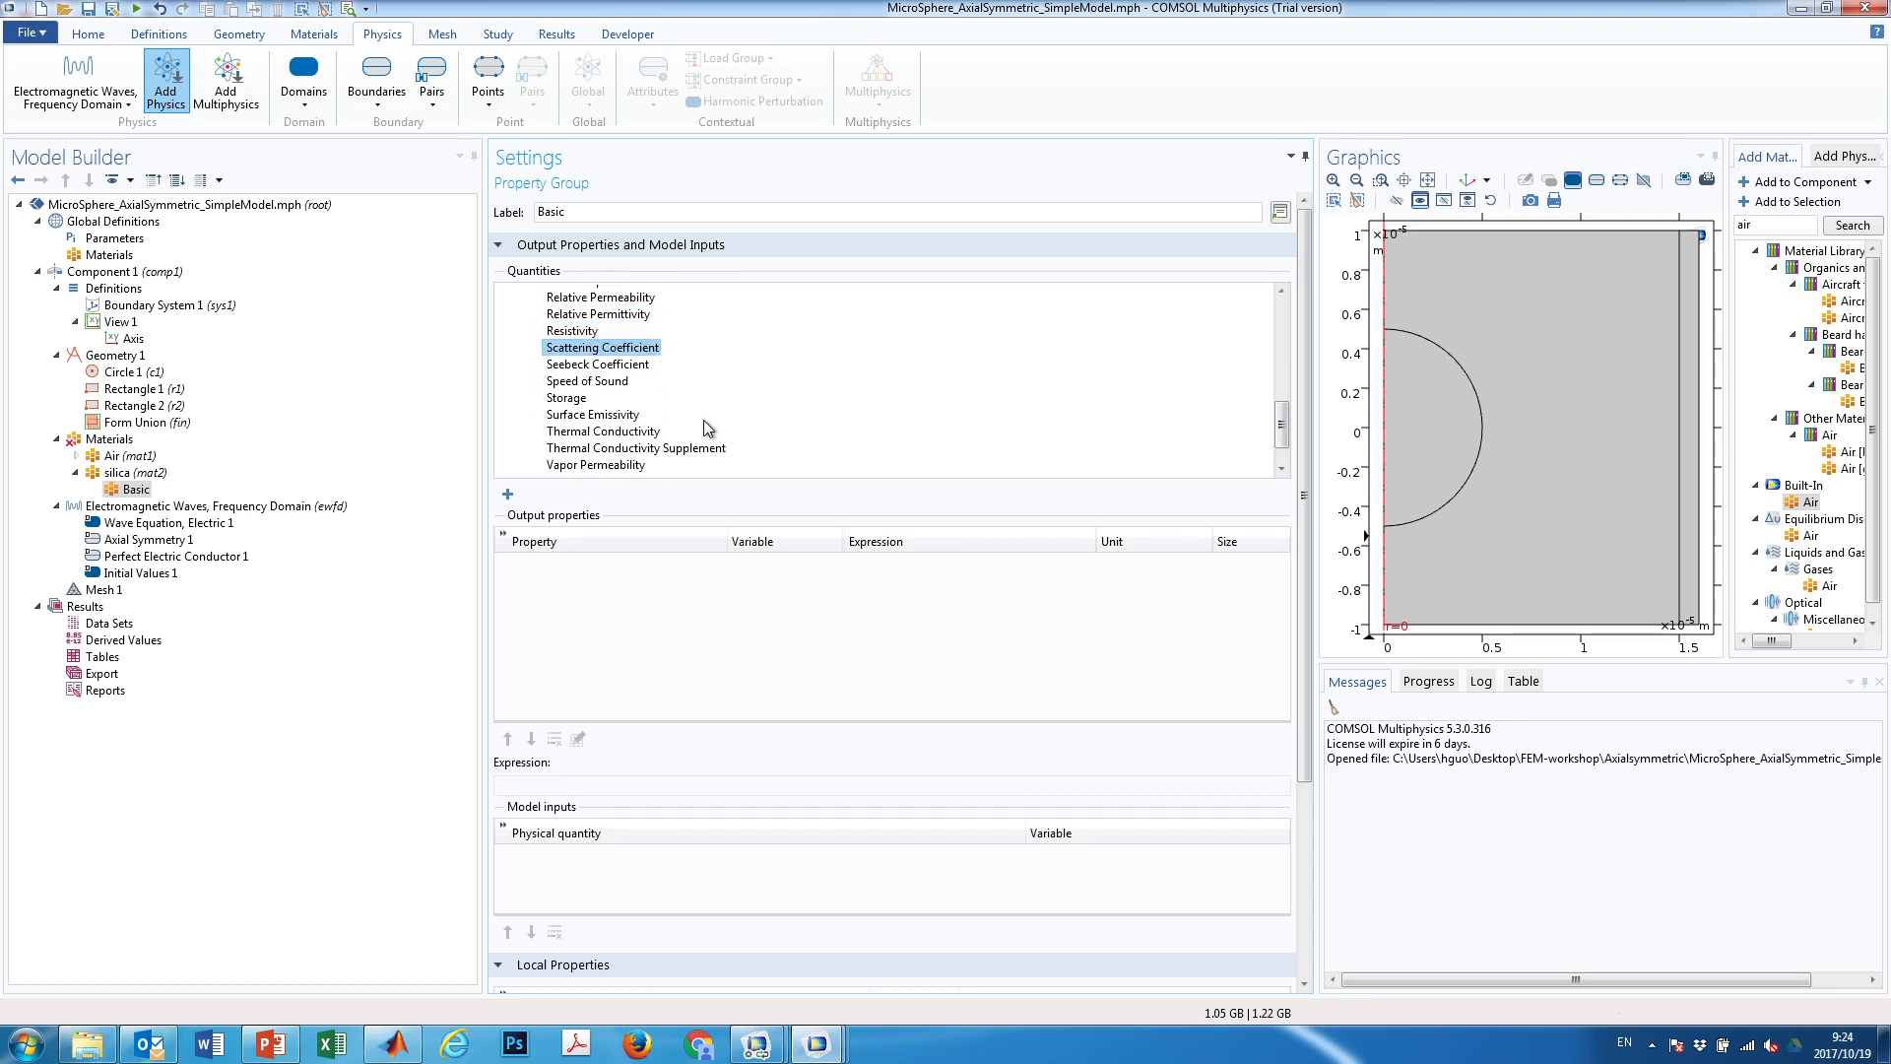
{"action": "scroll", "coordinate": [703, 420], "scroll_direction": "down", "scroll_amount": 1}
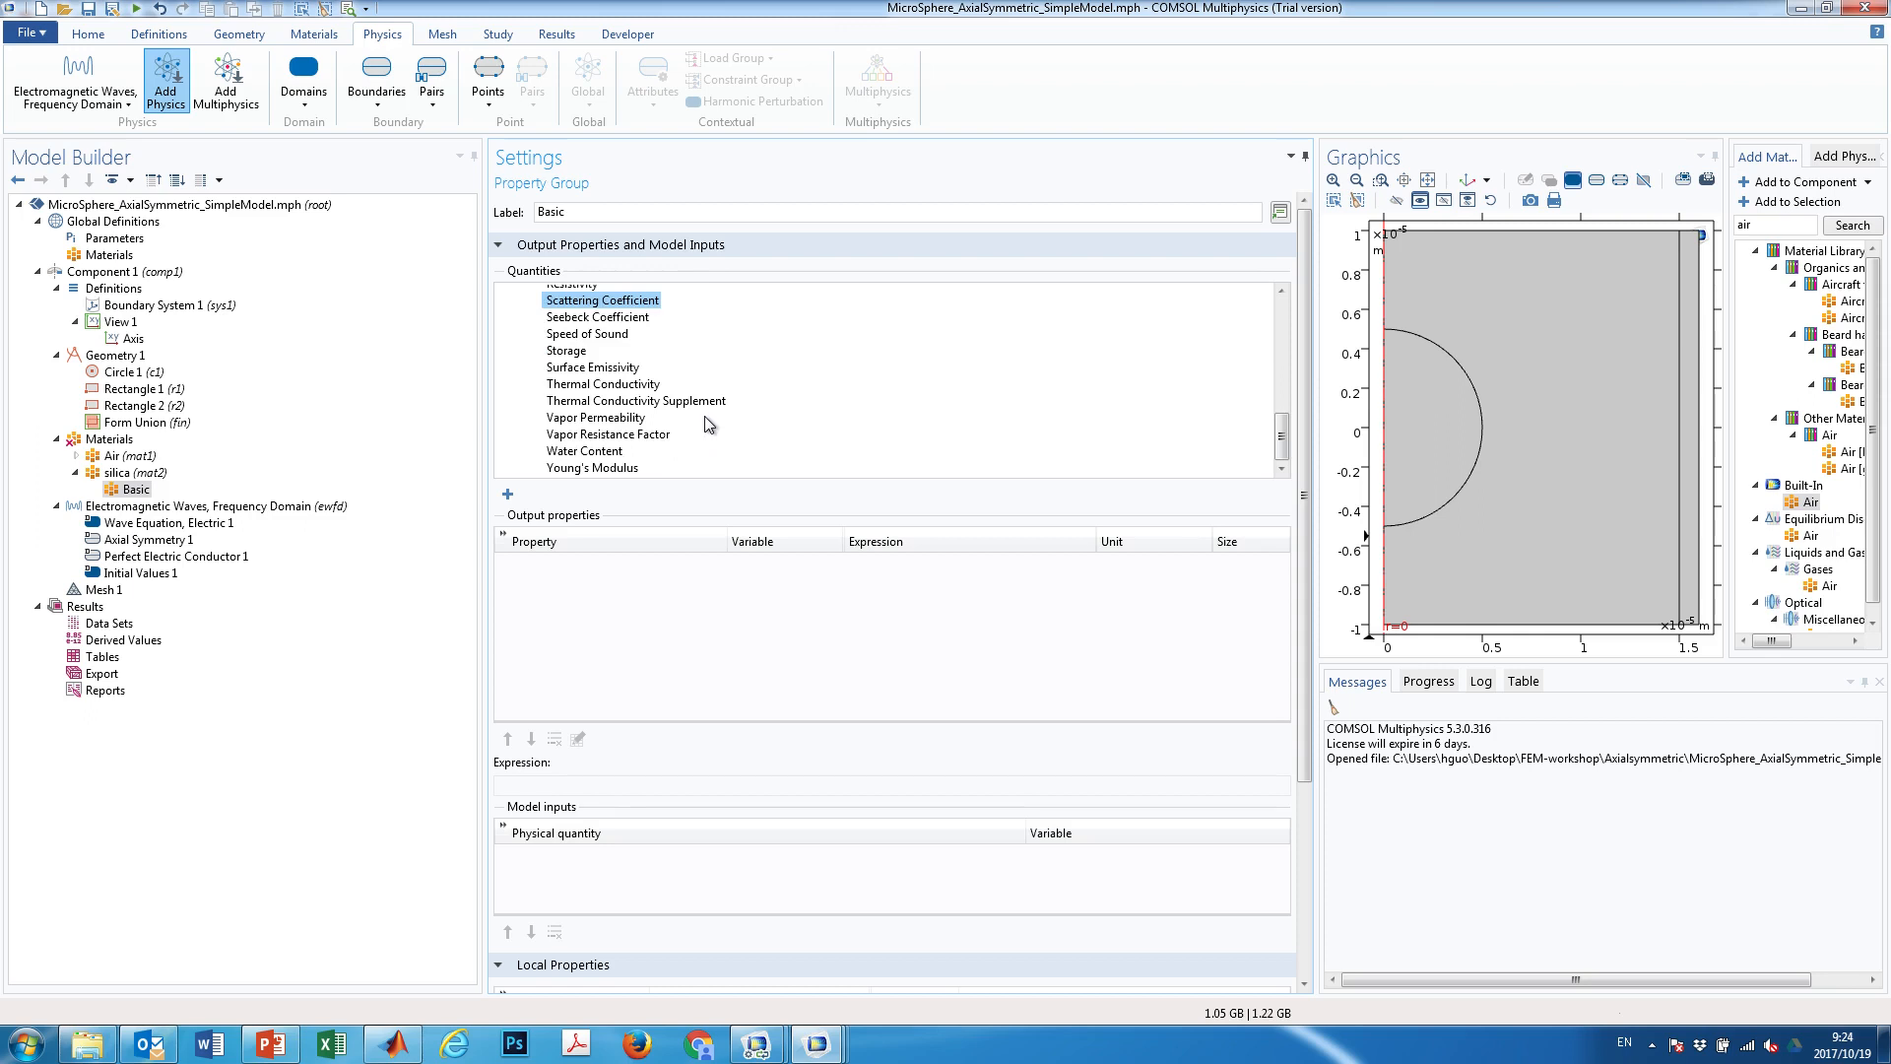
Add Relative Permittivity as an output property of silica's Basic property group
{"action": "scroll", "coordinate": [650, 394], "scroll_direction": "up", "scroll_amount": 1}
{"action": "left_click", "coordinate": [618, 364]}
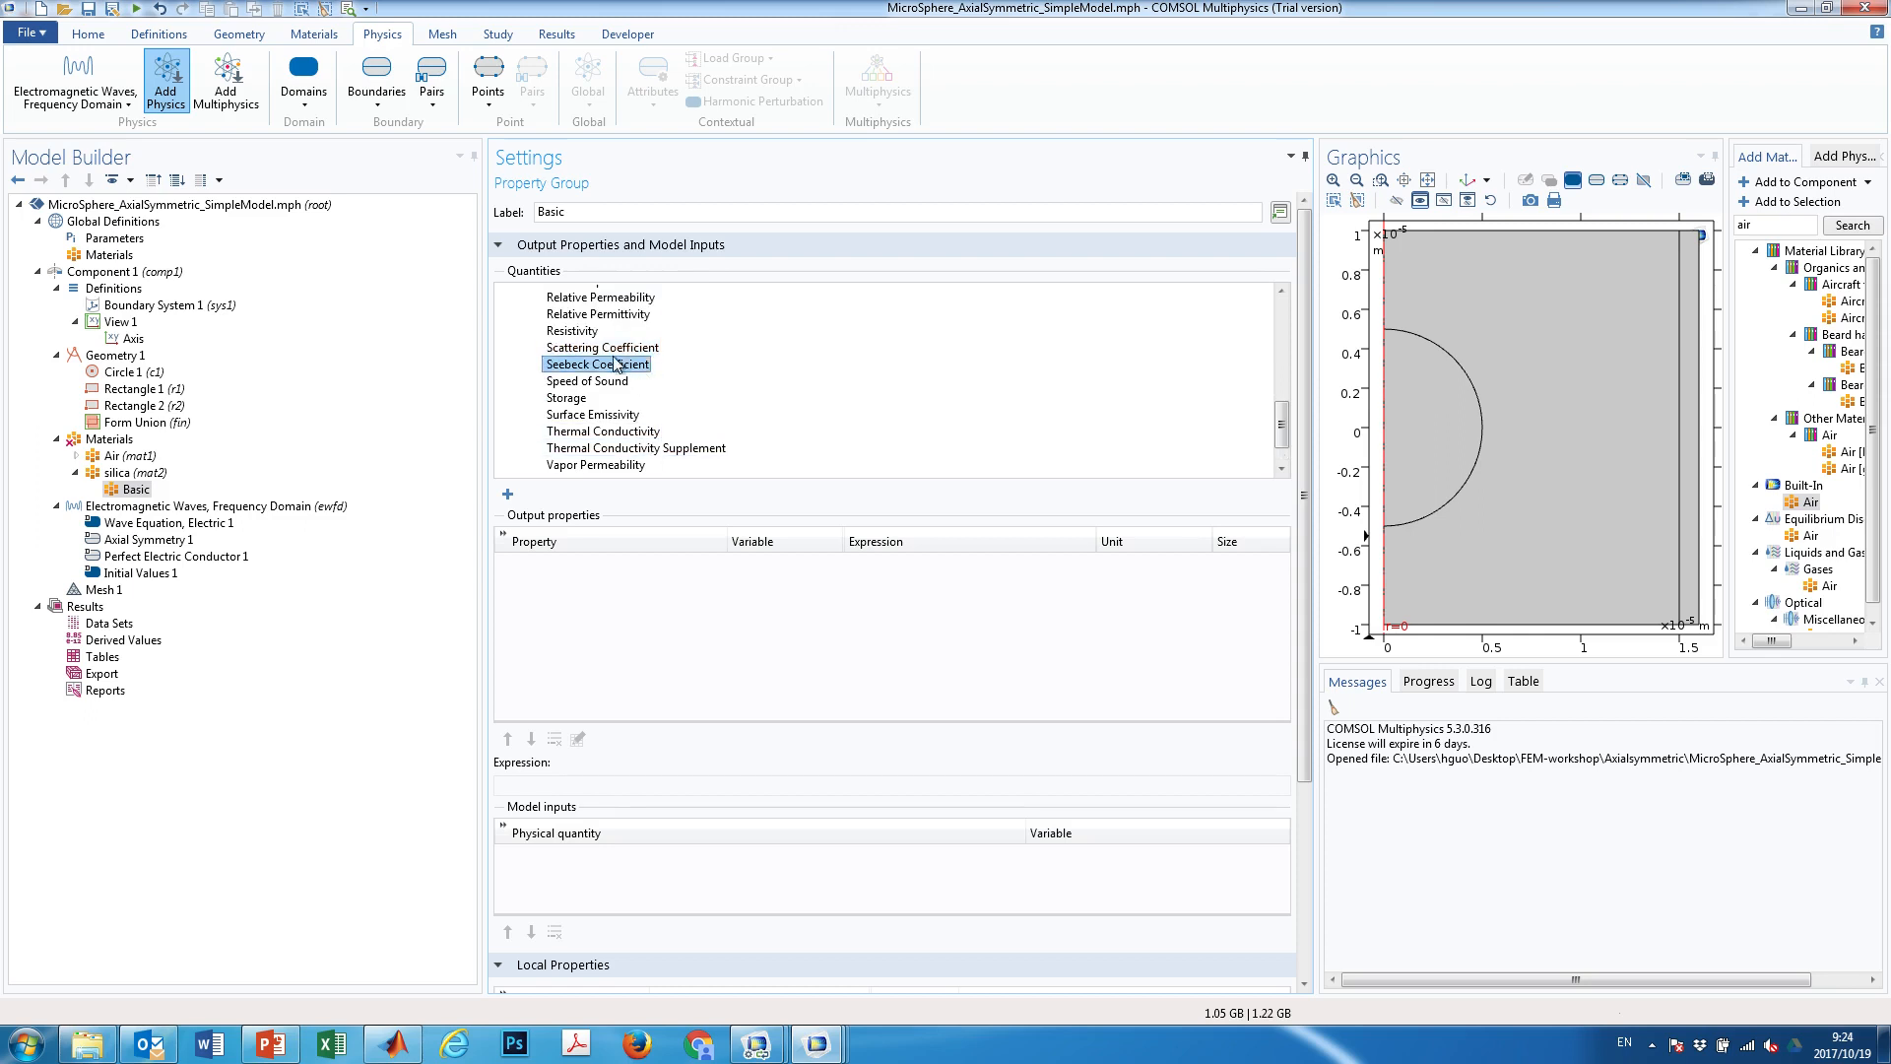
{"action": "left_click", "coordinate": [596, 316]}
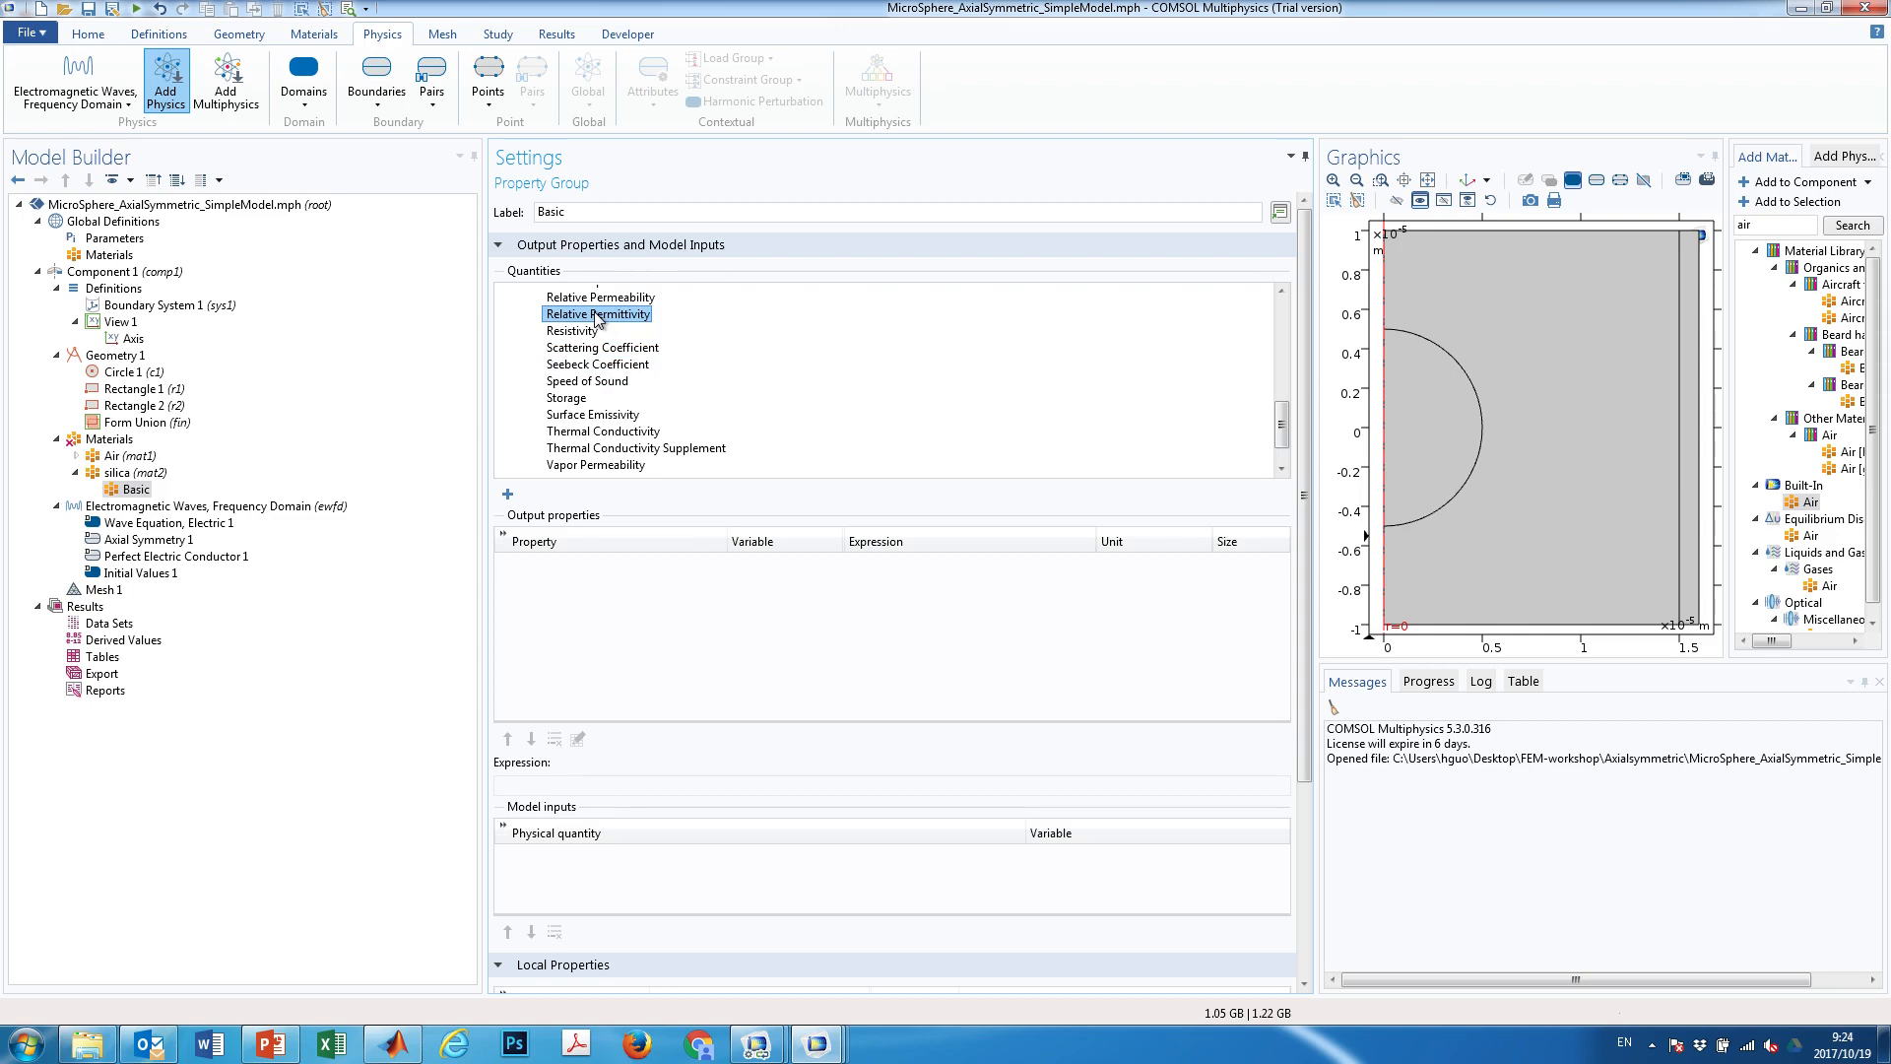
{"action": "left_click", "coordinate": [508, 494]}
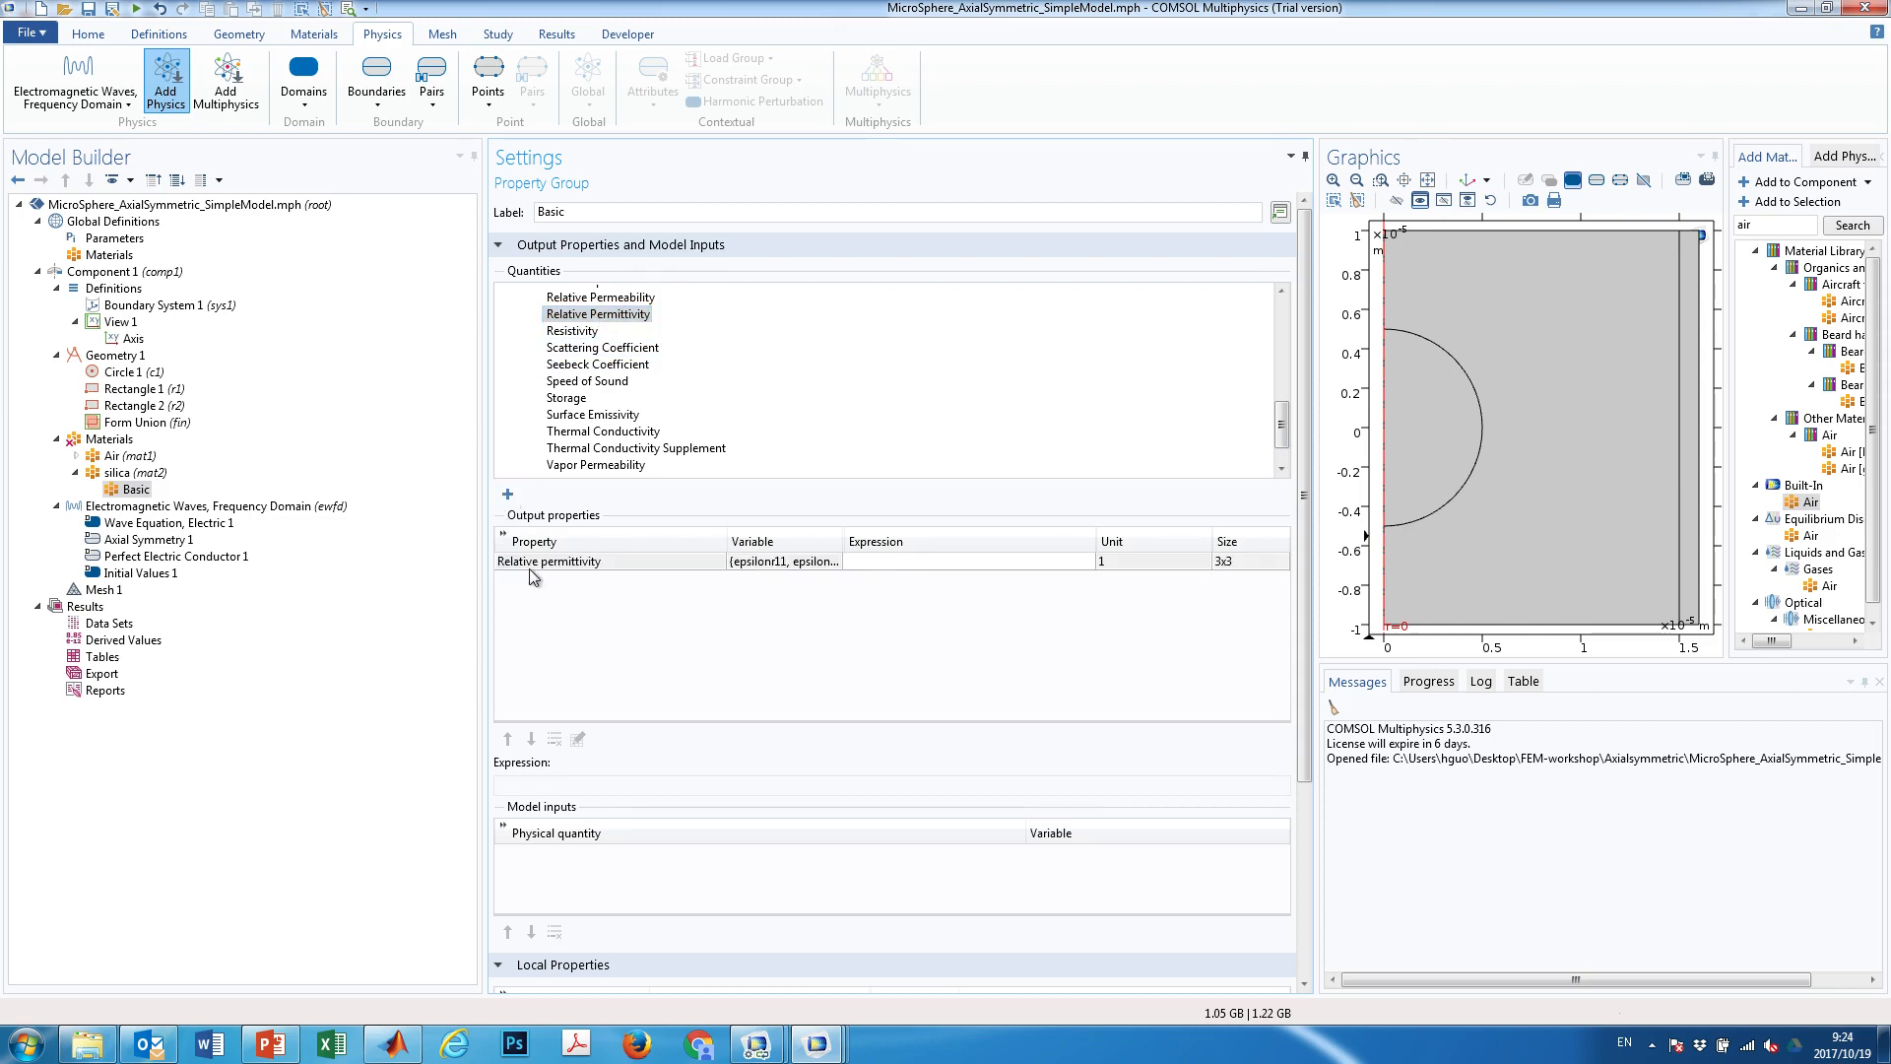
Look through the Basic group's model inputs and output properties for a refractive index quantity, and collapse both lists
{"action": "scroll", "coordinate": [611, 340], "scroll_direction": "up", "scroll_amount": 5}
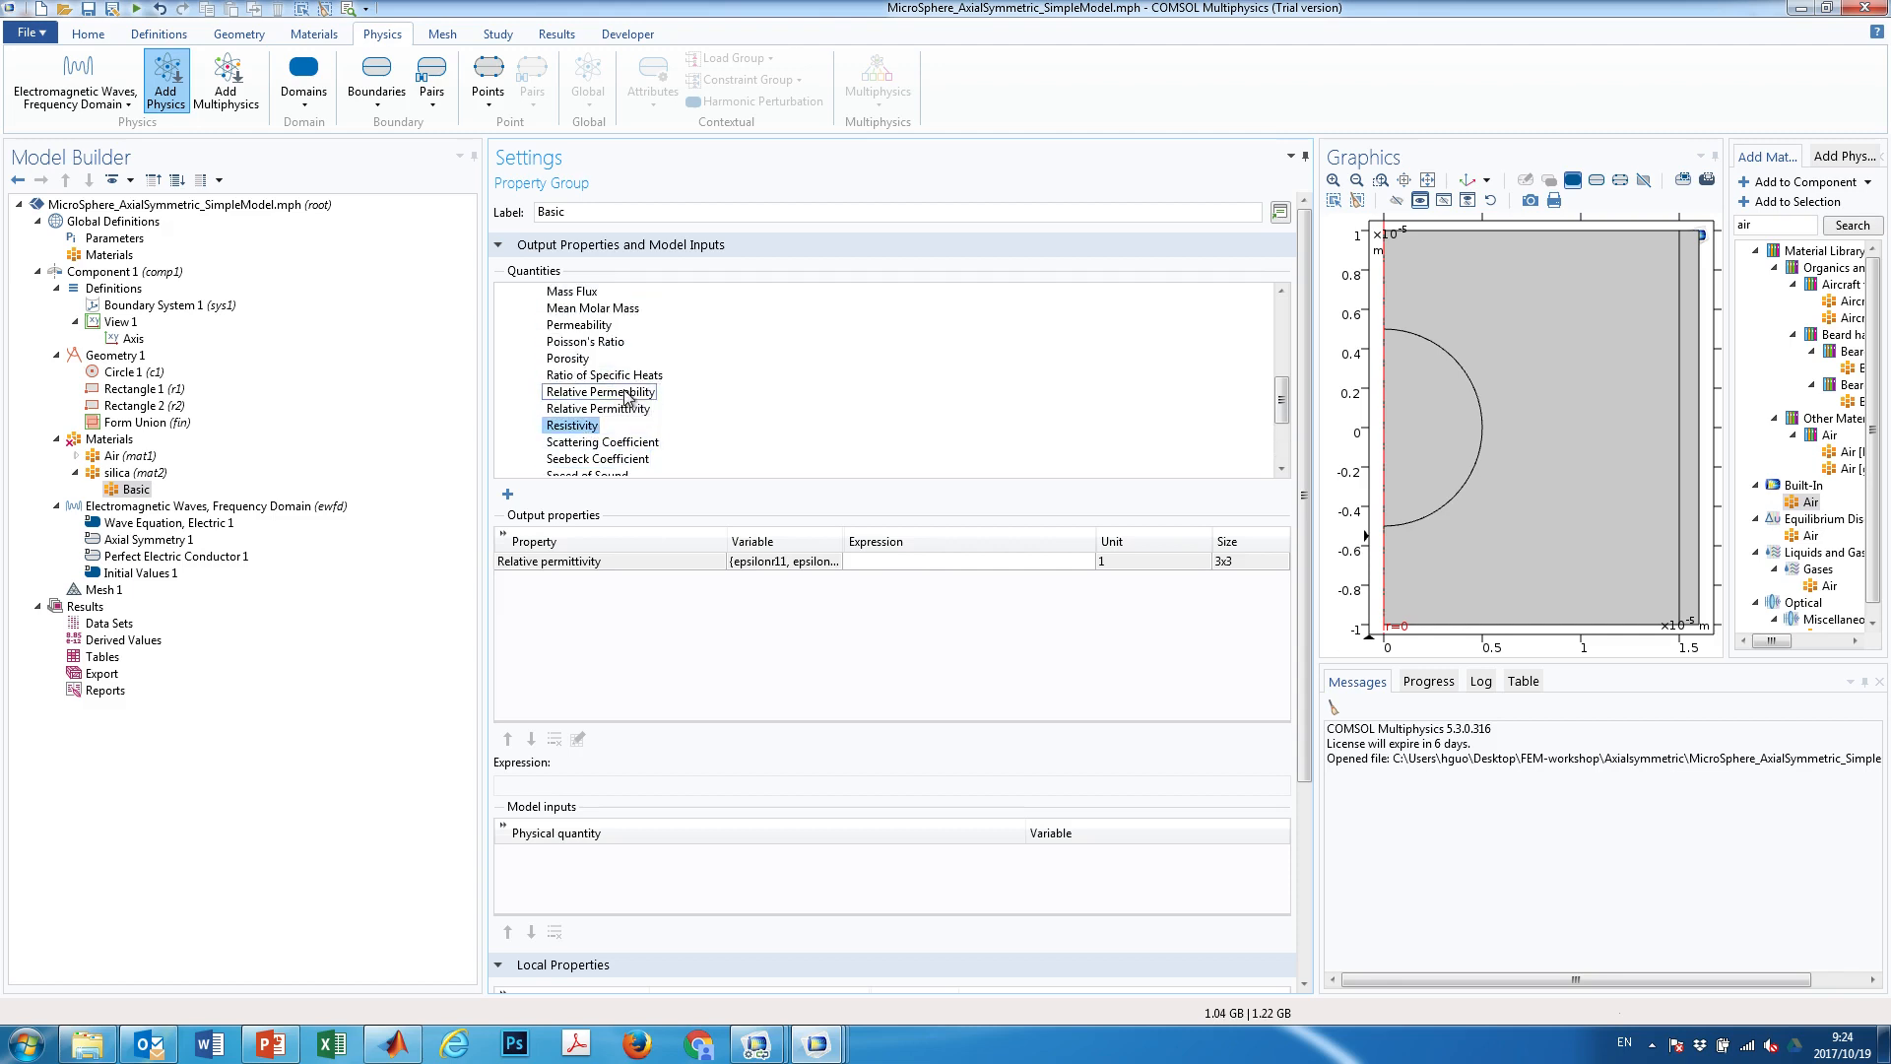
{"action": "scroll", "coordinate": [636, 325], "scroll_direction": "up", "scroll_amount": 3}
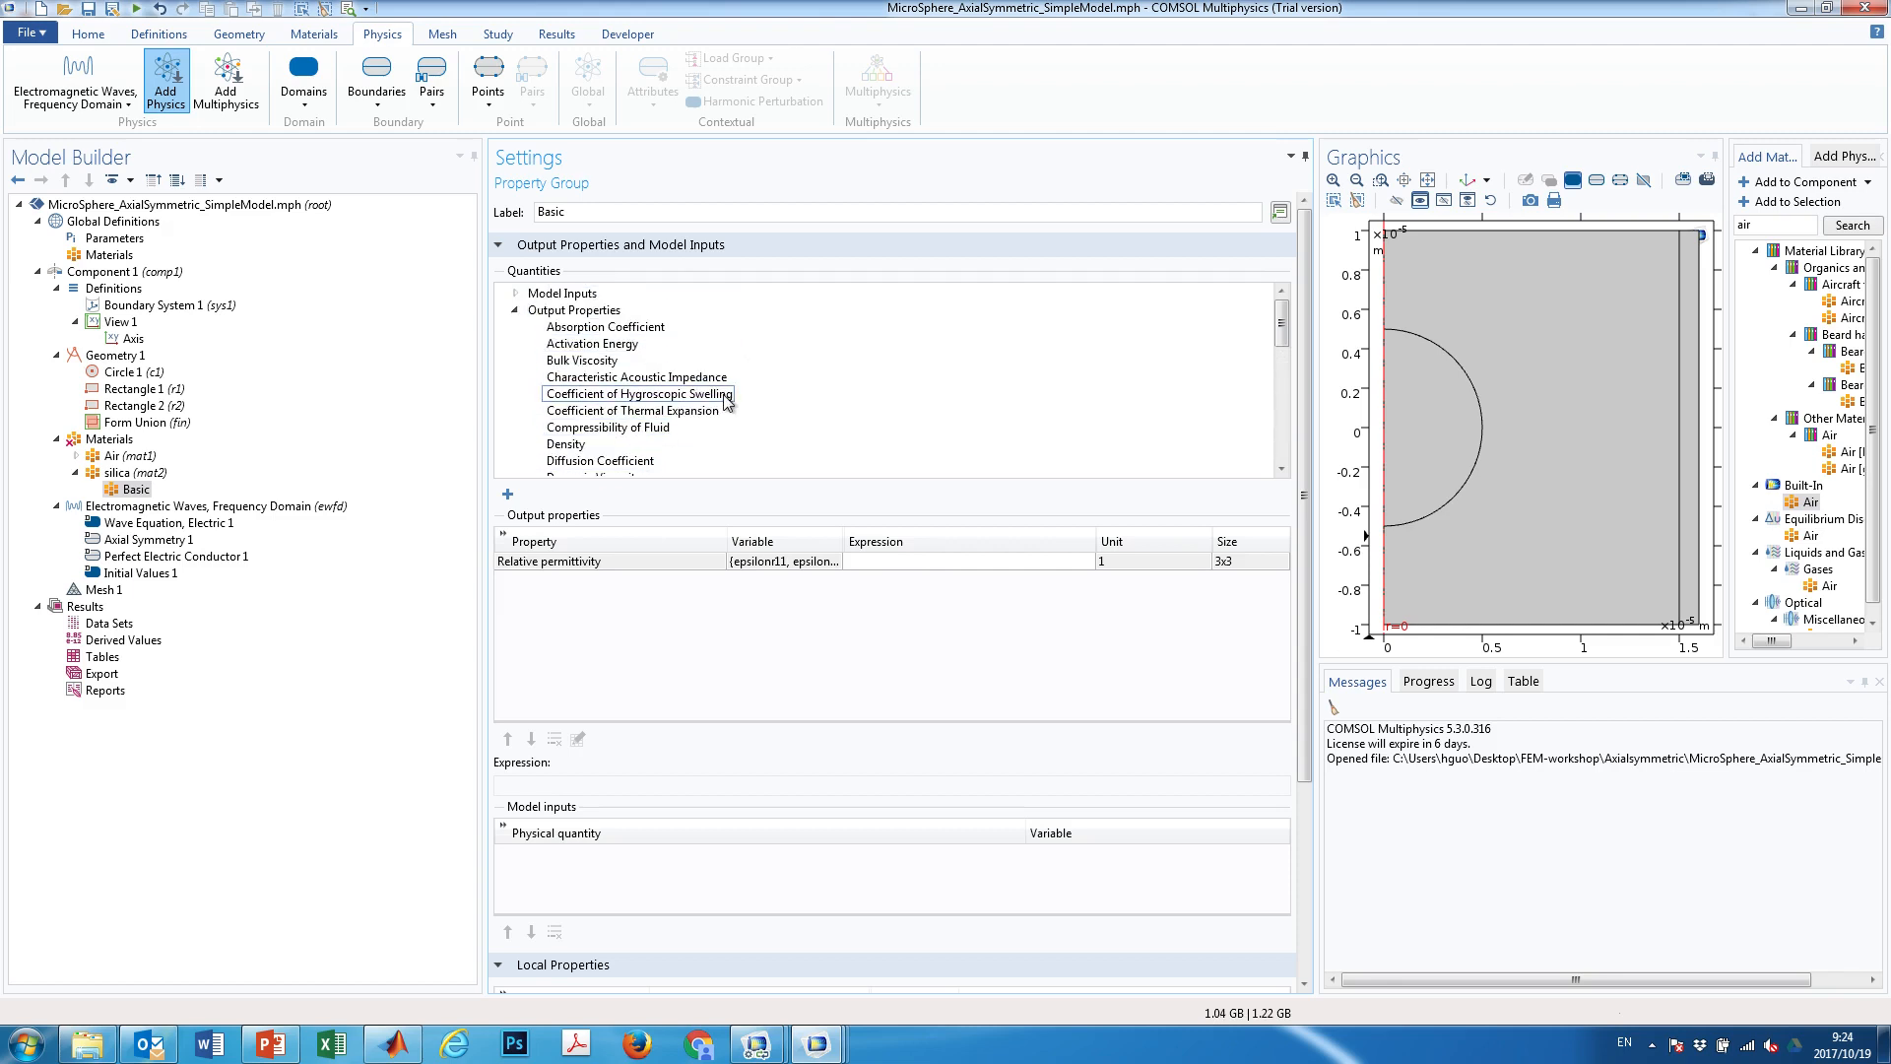
{"action": "left_click", "coordinate": [516, 295]}
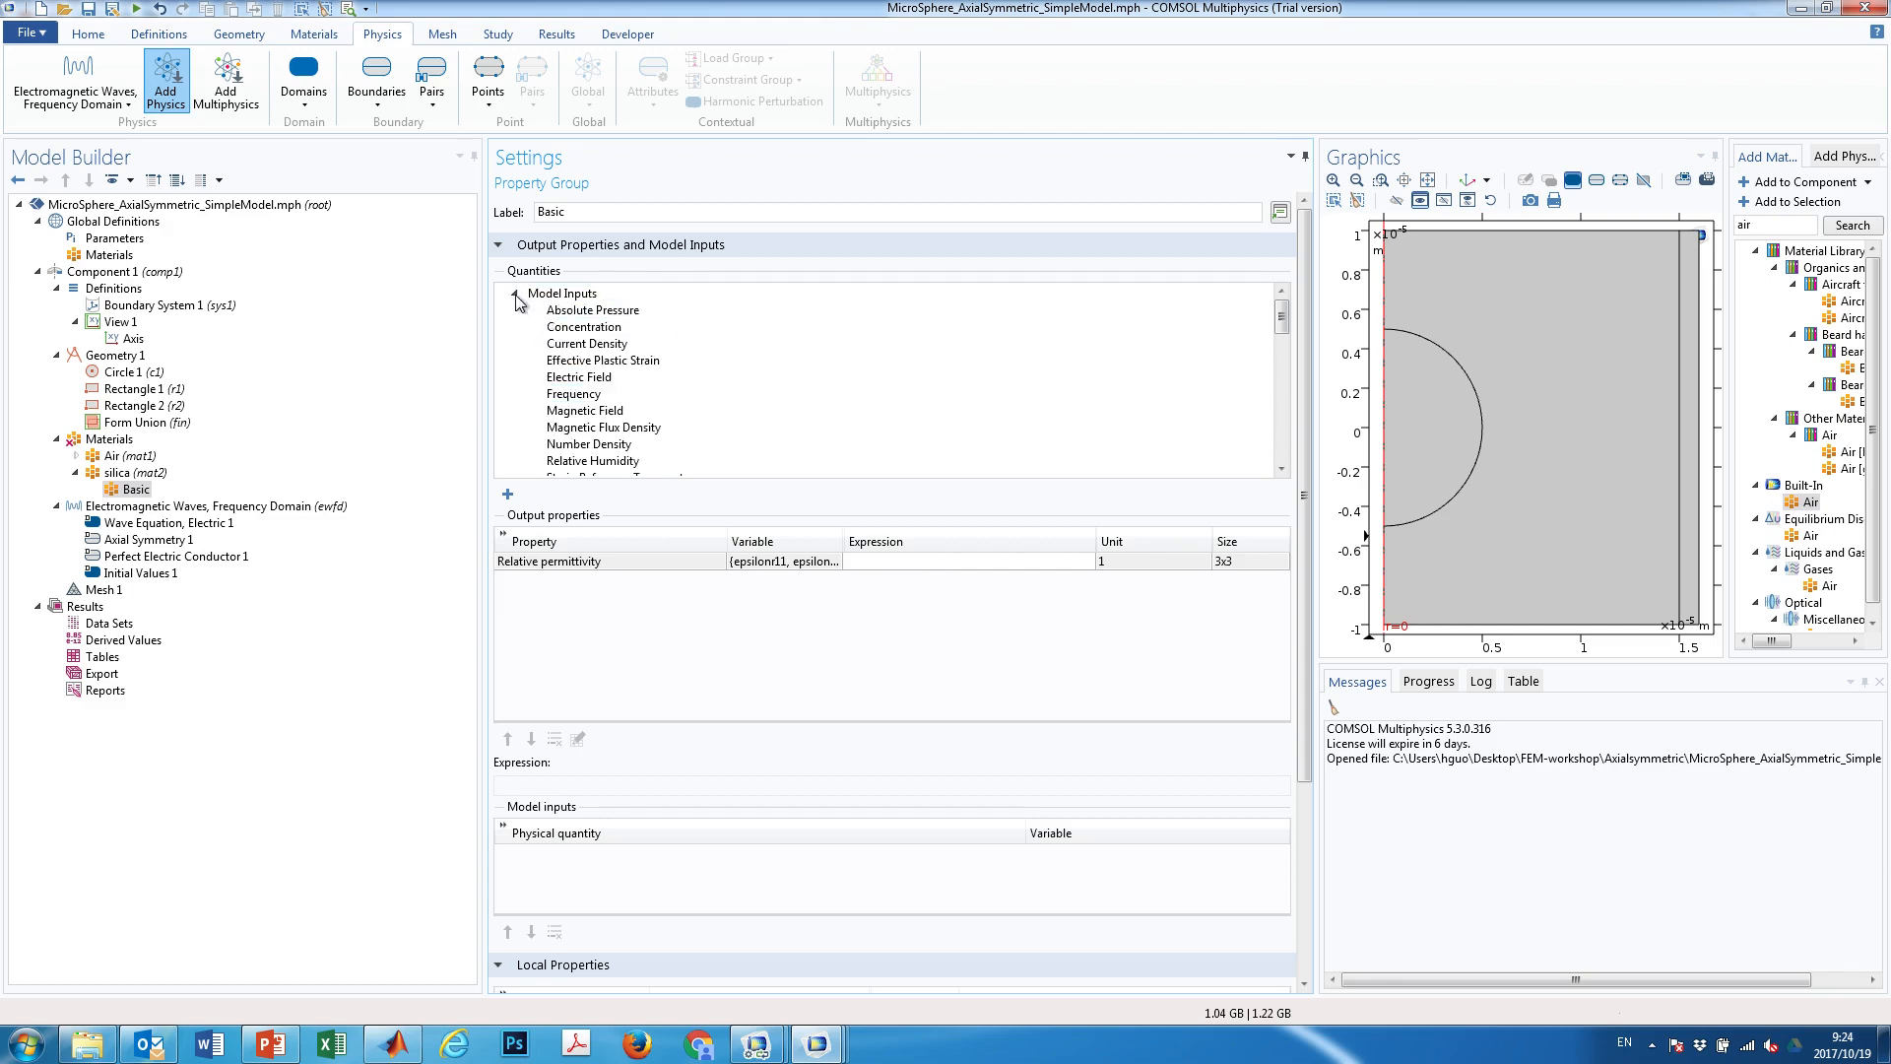
{"action": "scroll", "coordinate": [553, 316], "scroll_direction": "down", "scroll_amount": 3}
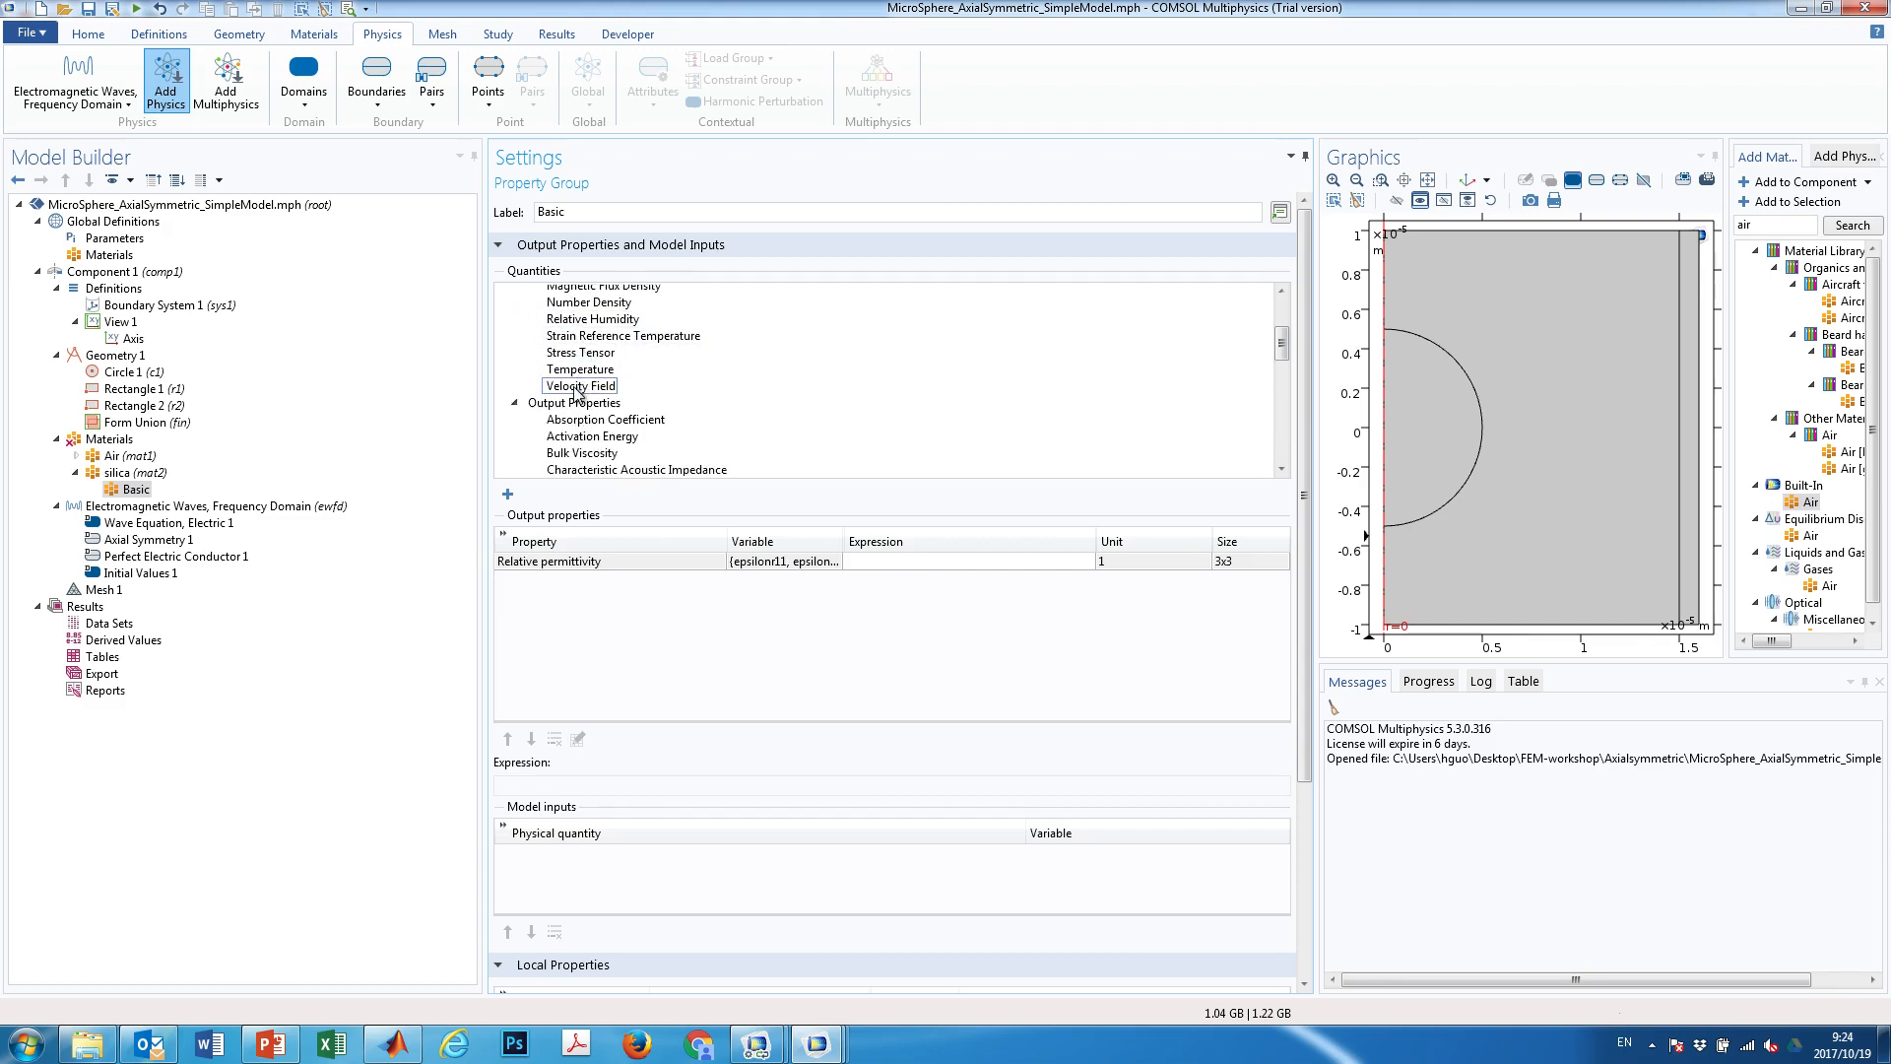
{"action": "scroll", "coordinate": [578, 385], "scroll_direction": "up", "scroll_amount": 2}
{"action": "scroll", "coordinate": [577, 390], "scroll_direction": "up", "scroll_amount": 1}
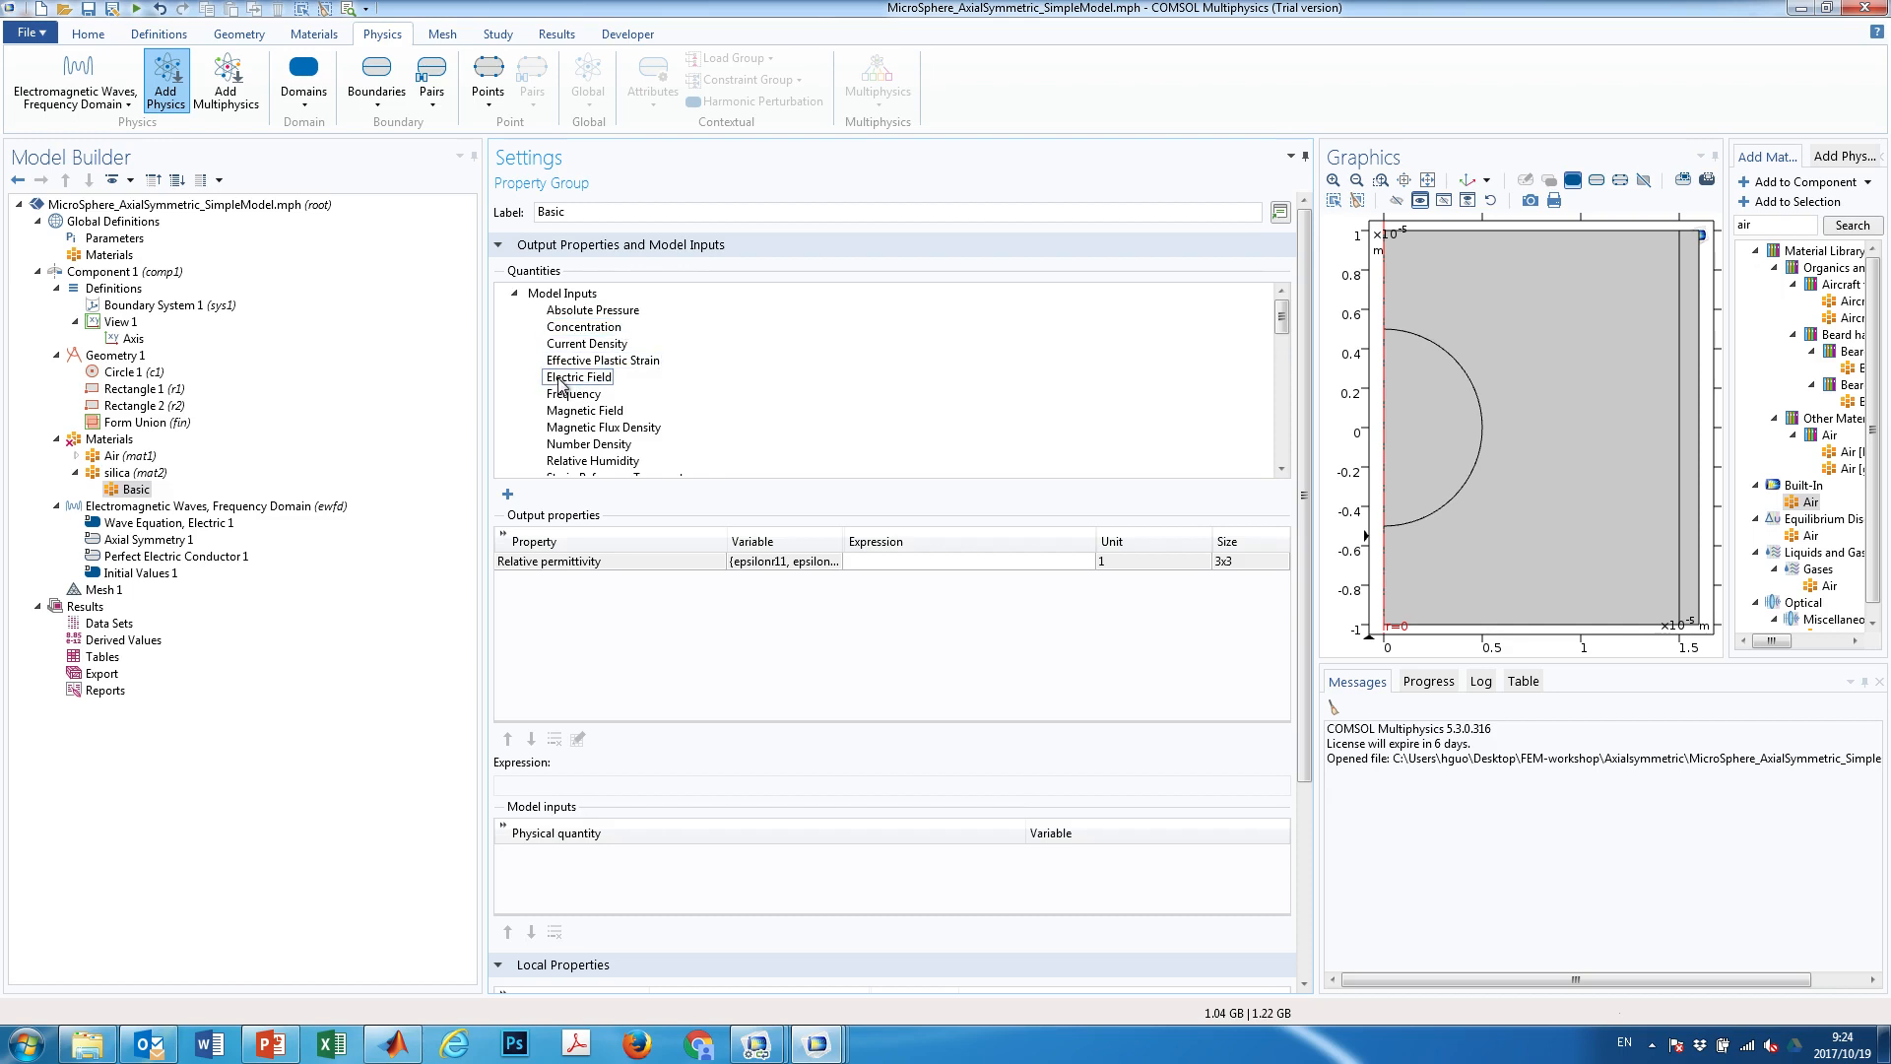
{"action": "left_click", "coordinate": [515, 293]}
{"action": "left_click", "coordinate": [523, 309]}
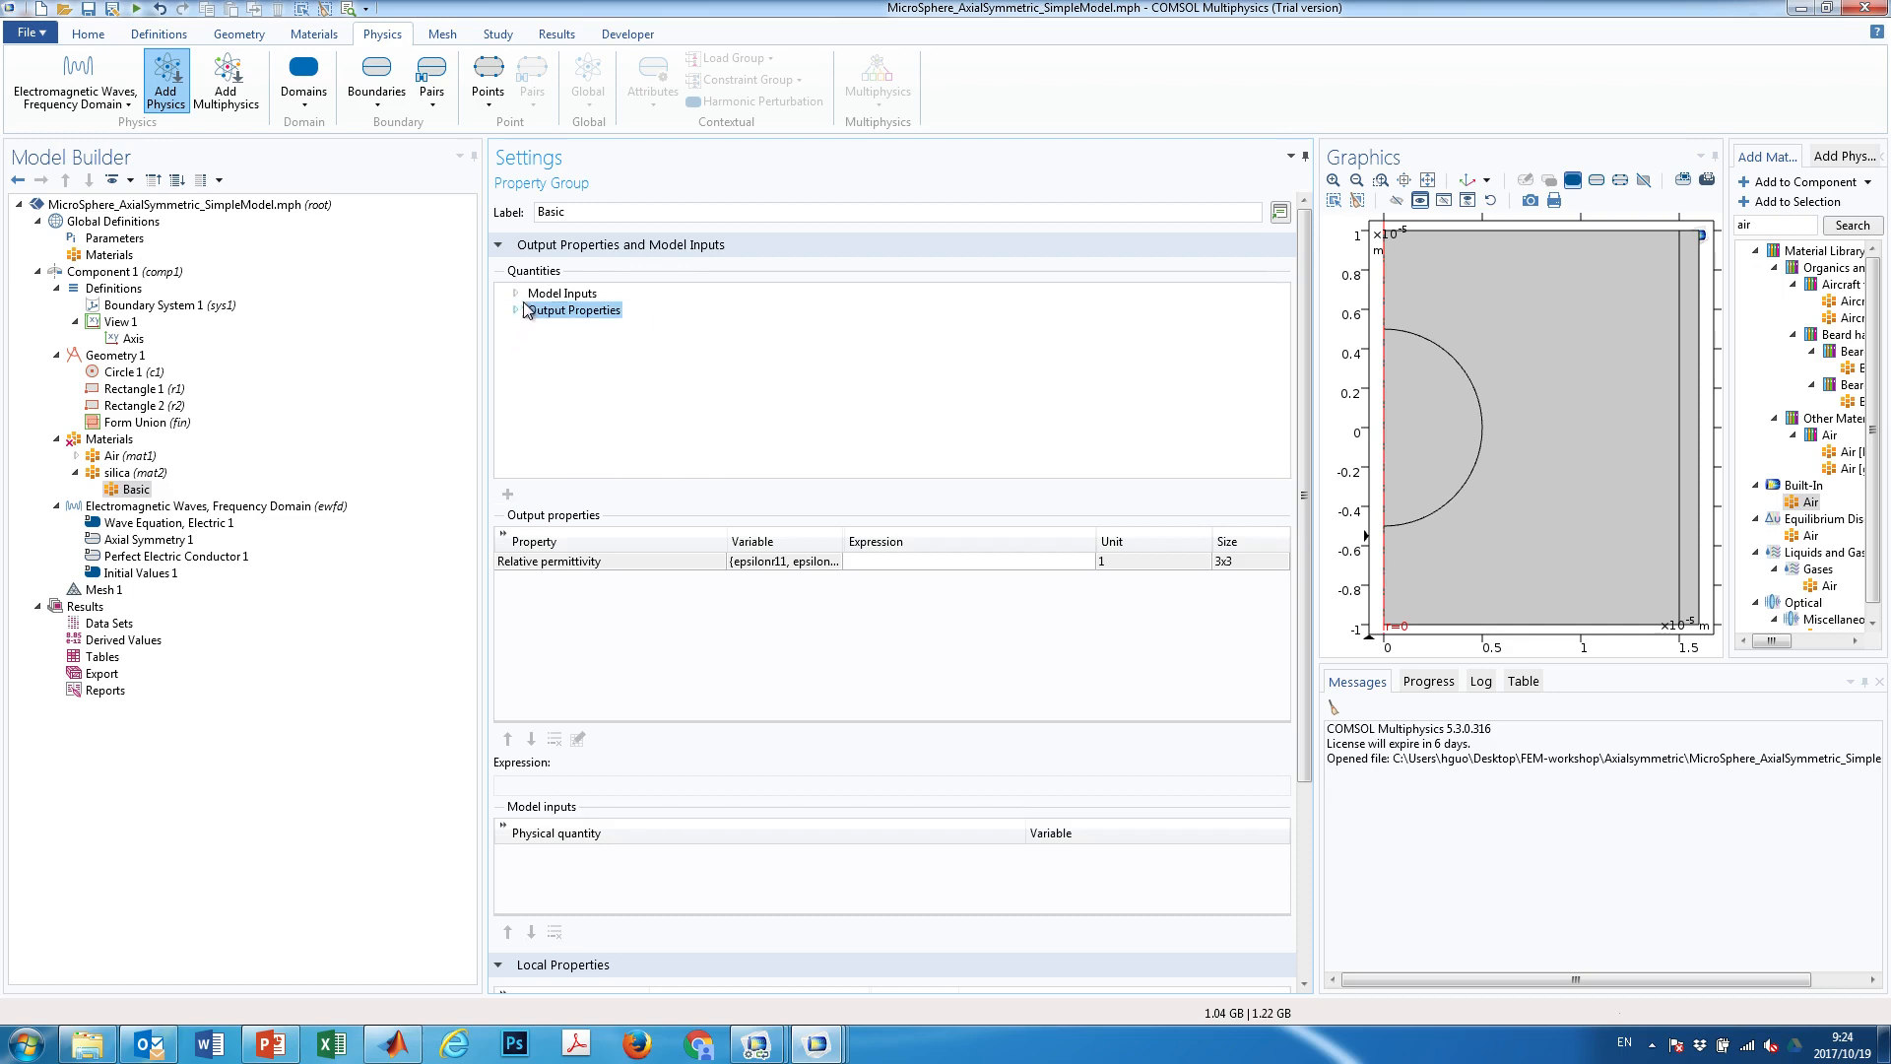
Review the silica contents and the material overview, widen the material library area, and search the library for "silica"
{"action": "left_click", "coordinate": [116, 474]}
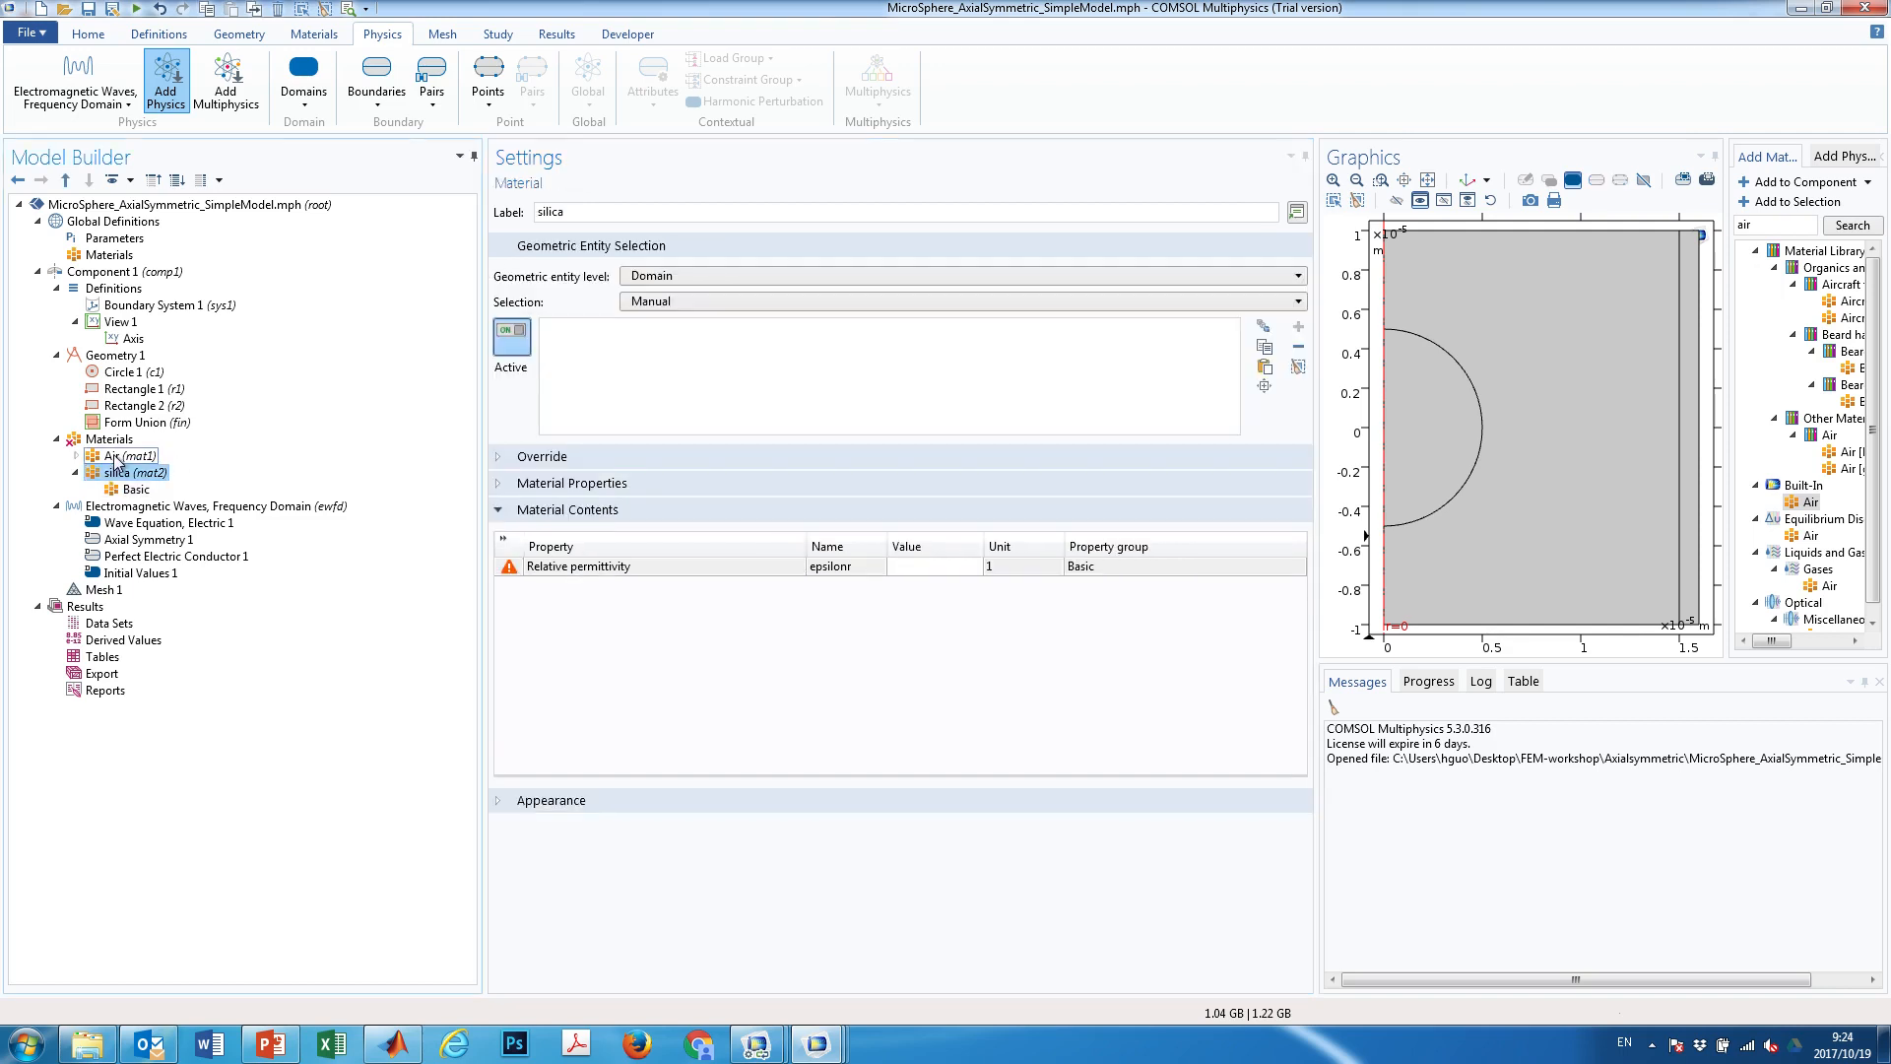
{"action": "left_click", "coordinate": [107, 439]}
{"action": "right_click", "coordinate": [108, 439]}
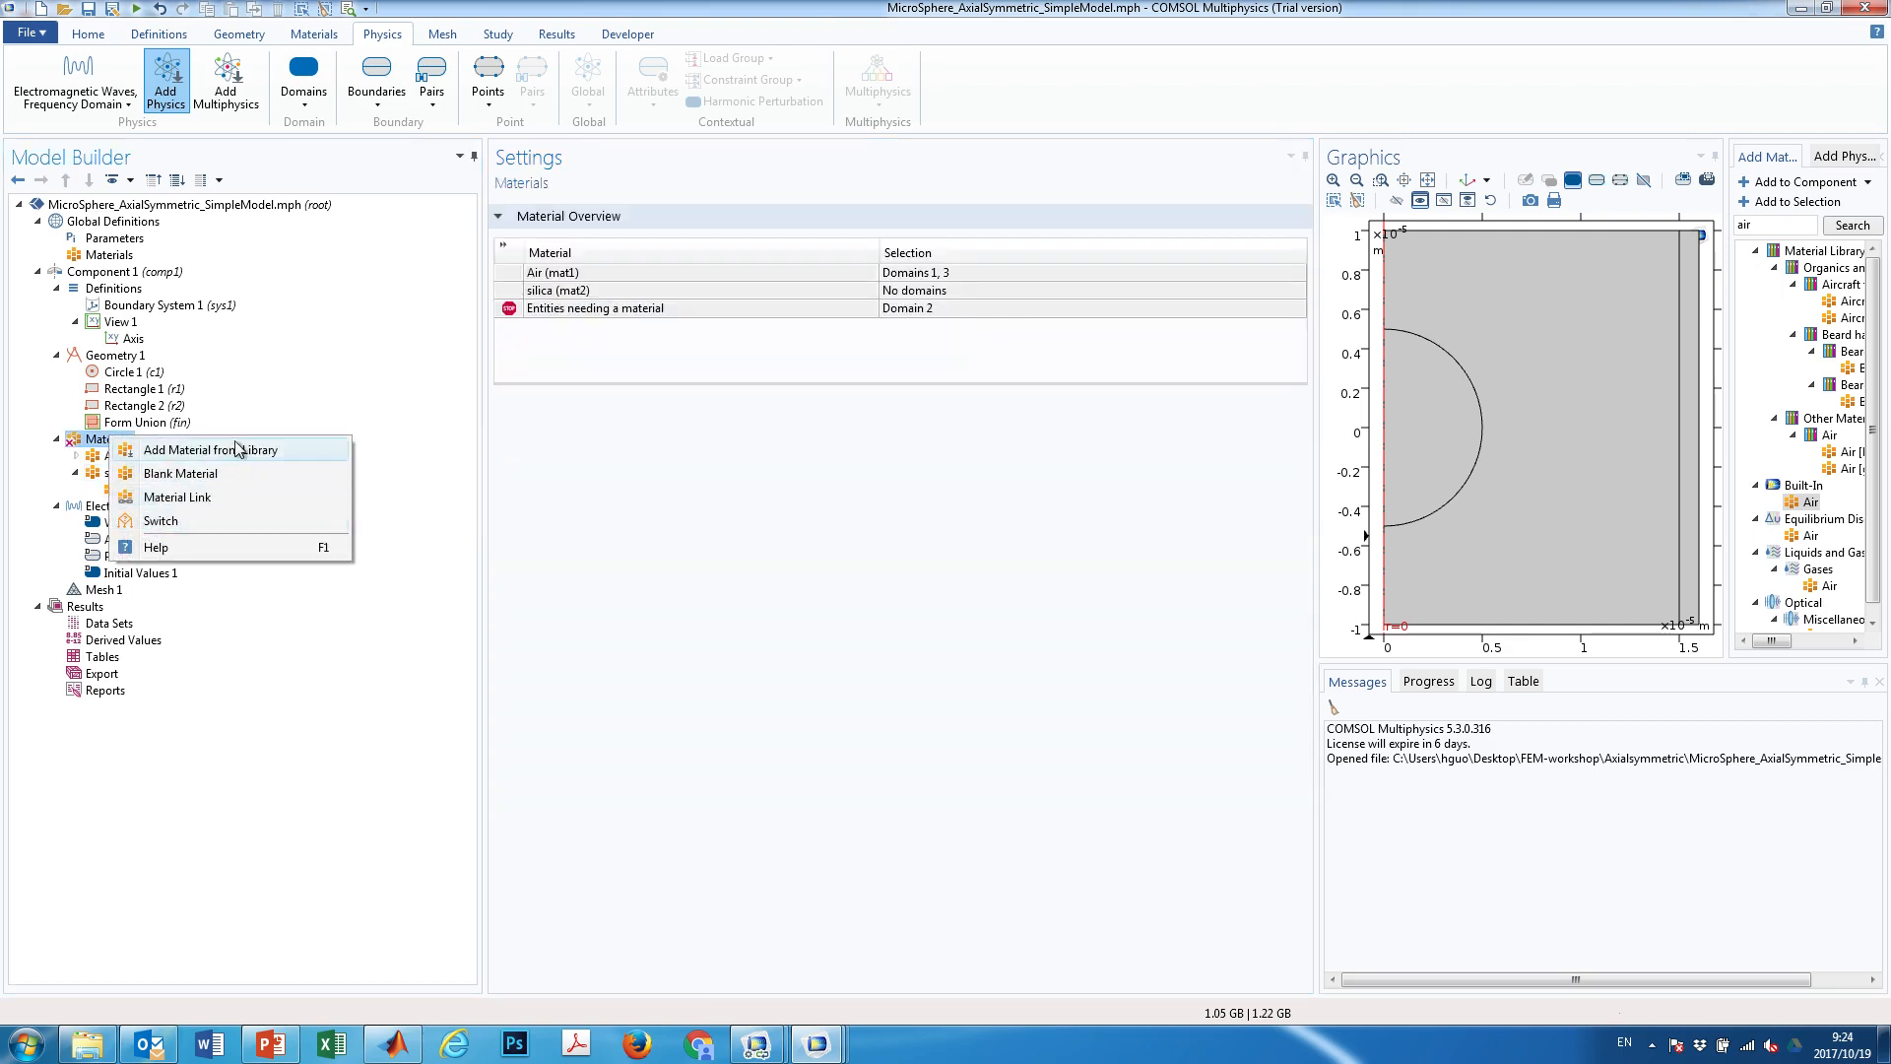
{"action": "left_click", "coordinate": [204, 451]}
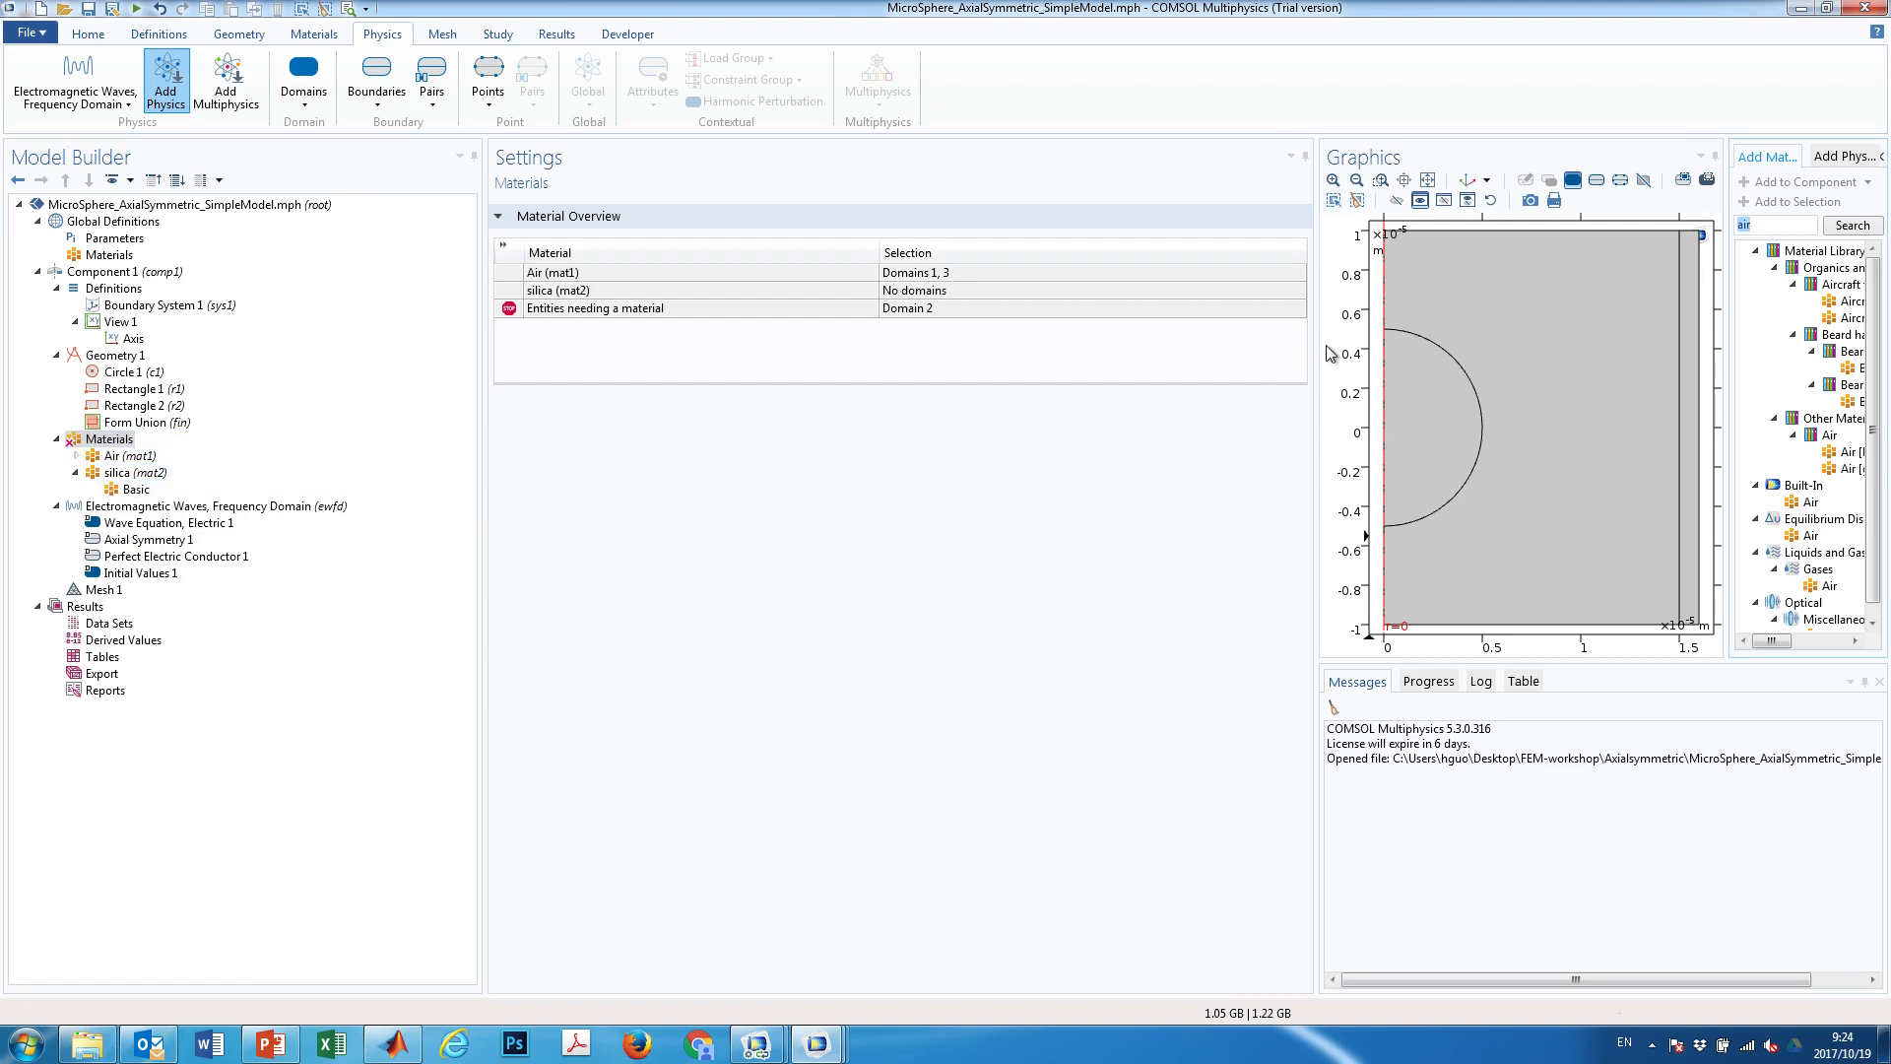
{"action": "left_click_drag", "start_coordinate": [1318, 347], "coordinate": [1175, 347]}
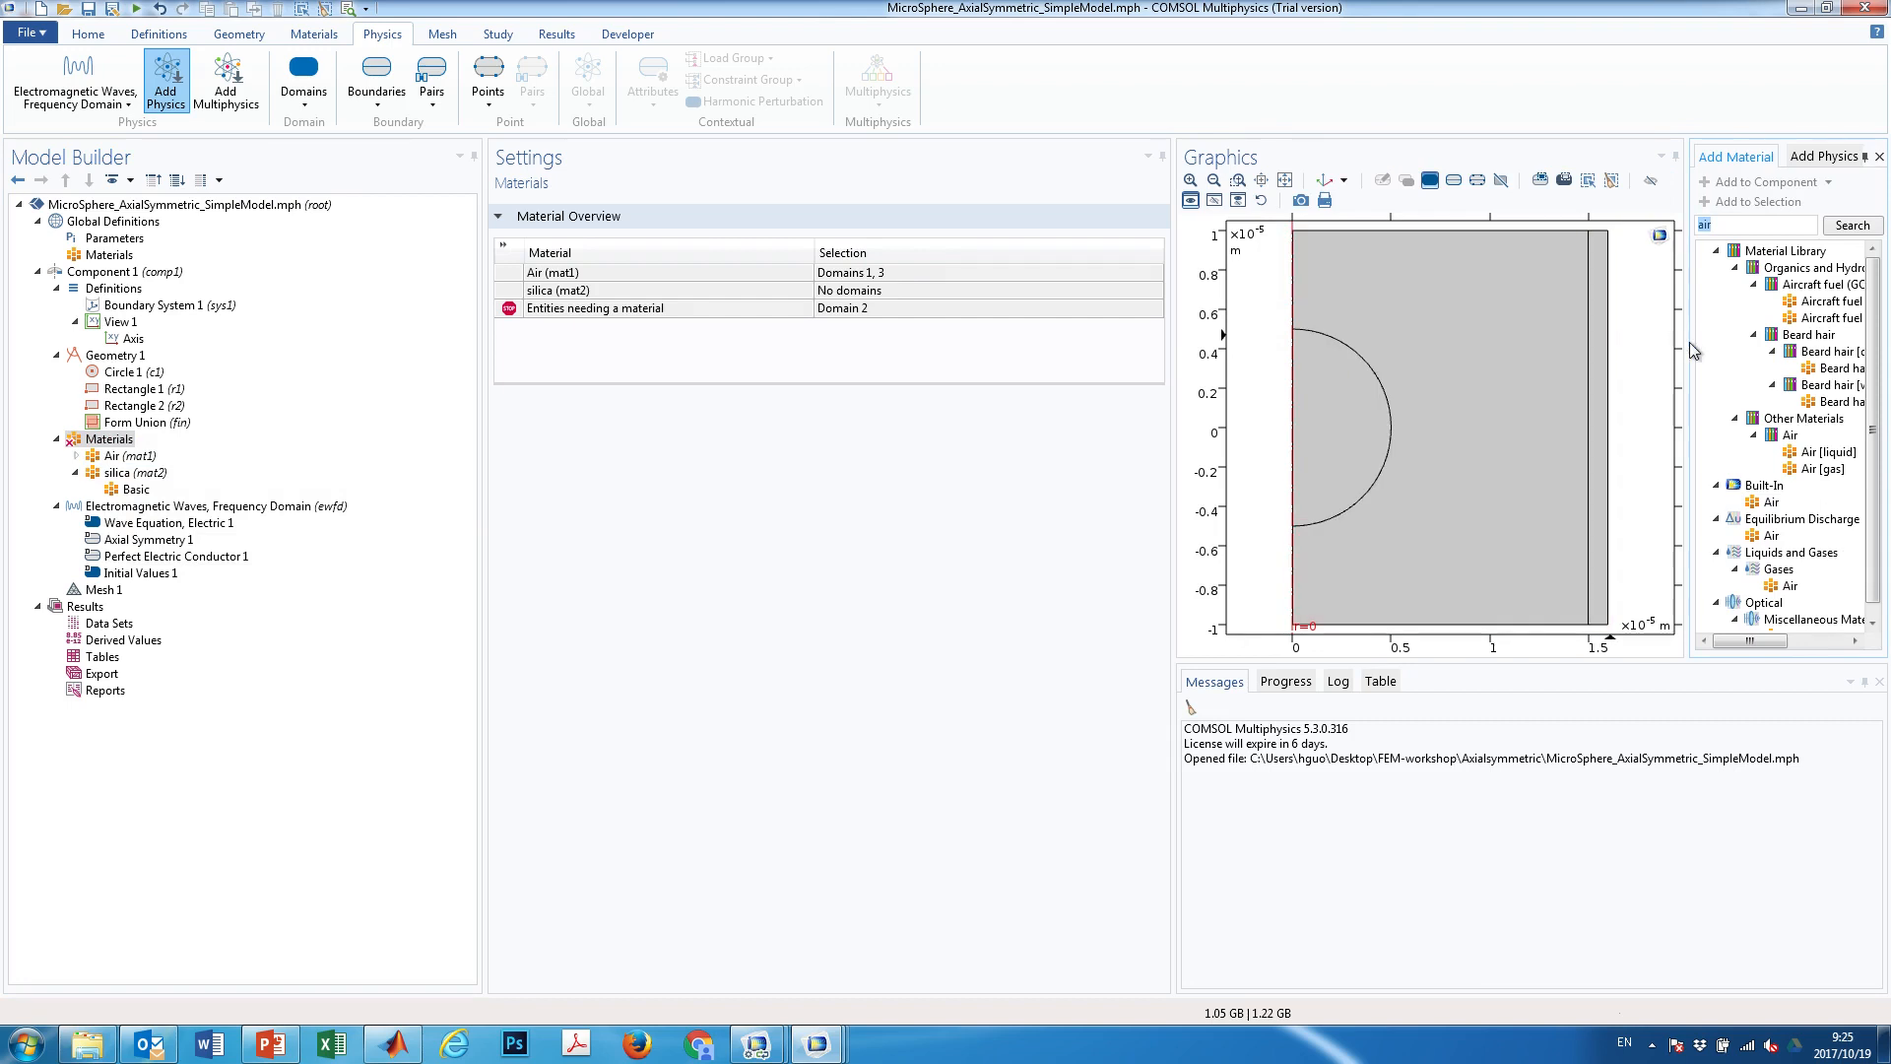
{"action": "left_click_drag", "start_coordinate": [1686, 343], "coordinate": [1525, 343]}
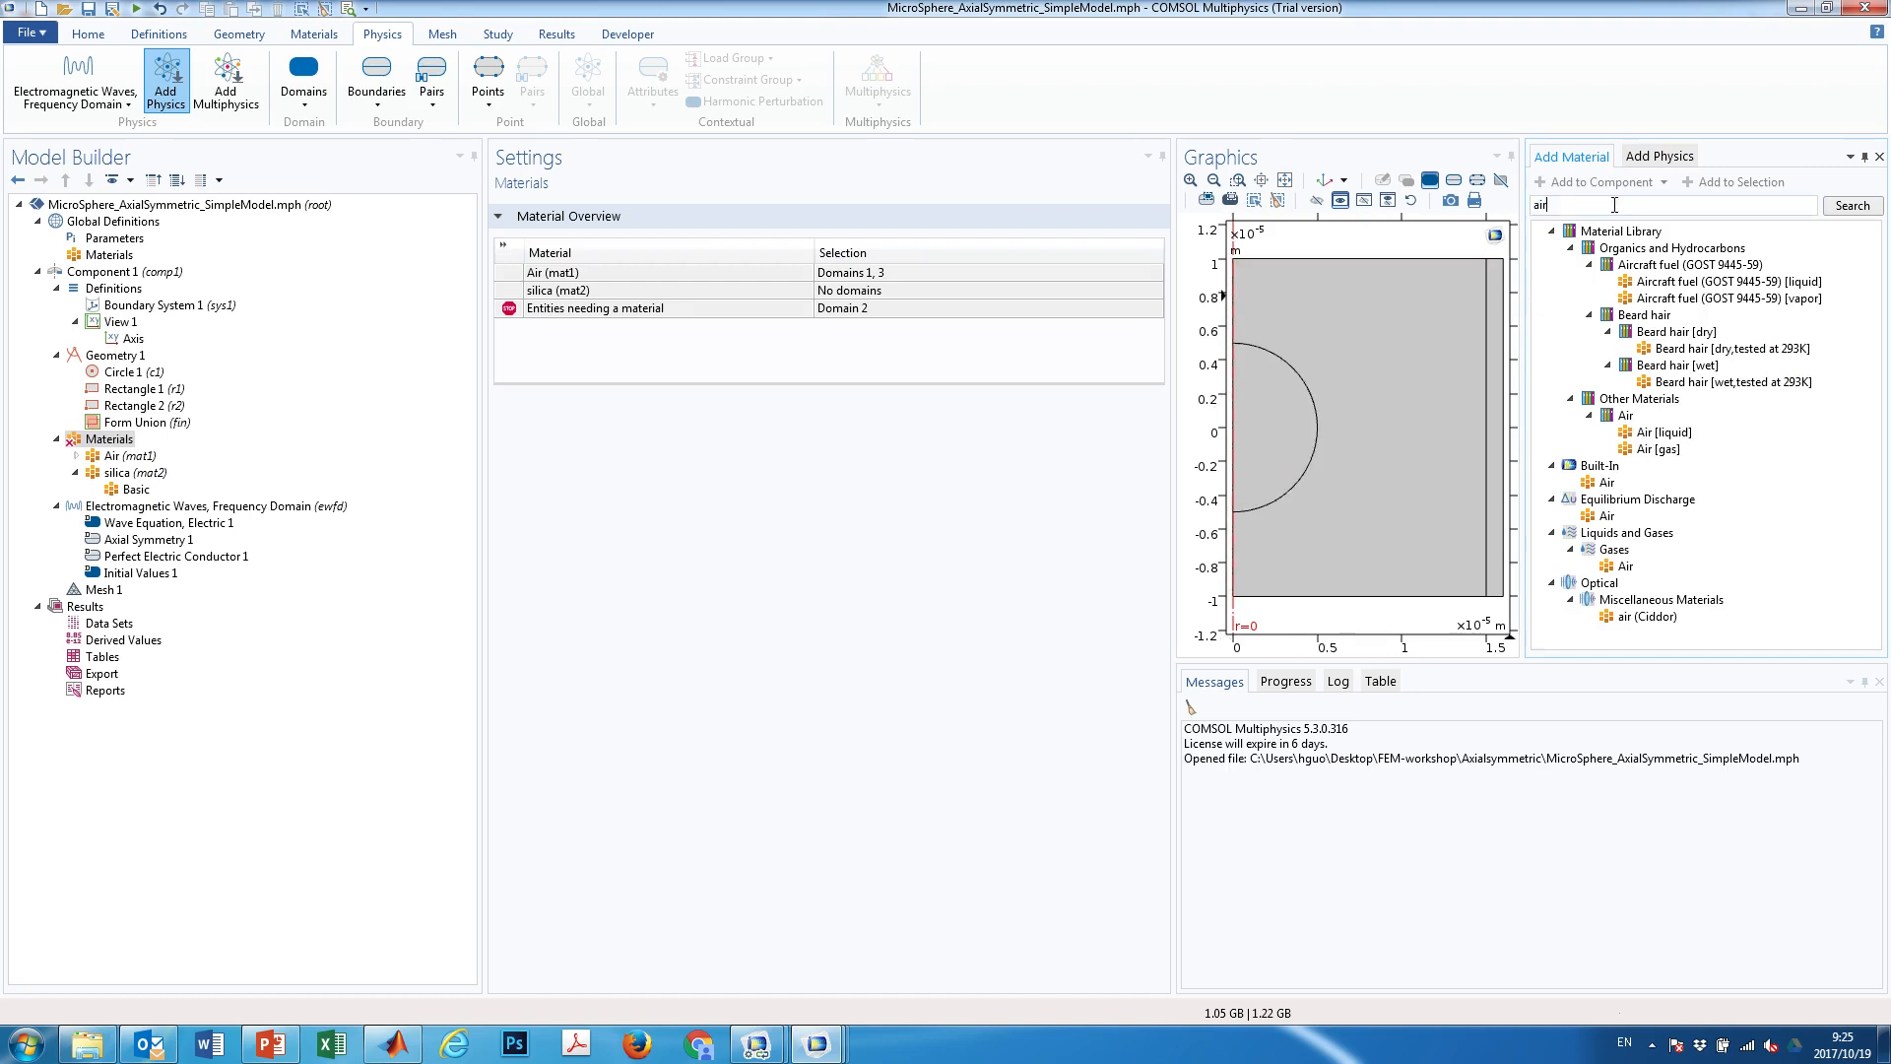
{"action": "key", "text": "Return"}
{"action": "key", "text": "Return"}
Browse the silica search results and select Silica glass among the Built-In materials
{"action": "left_click", "coordinate": [1669, 331]}
{"action": "scroll", "coordinate": [1681, 374], "scroll_direction": "down", "scroll_amount": 2}
{"action": "scroll", "coordinate": [1681, 373], "scroll_direction": "down", "scroll_amount": 15}
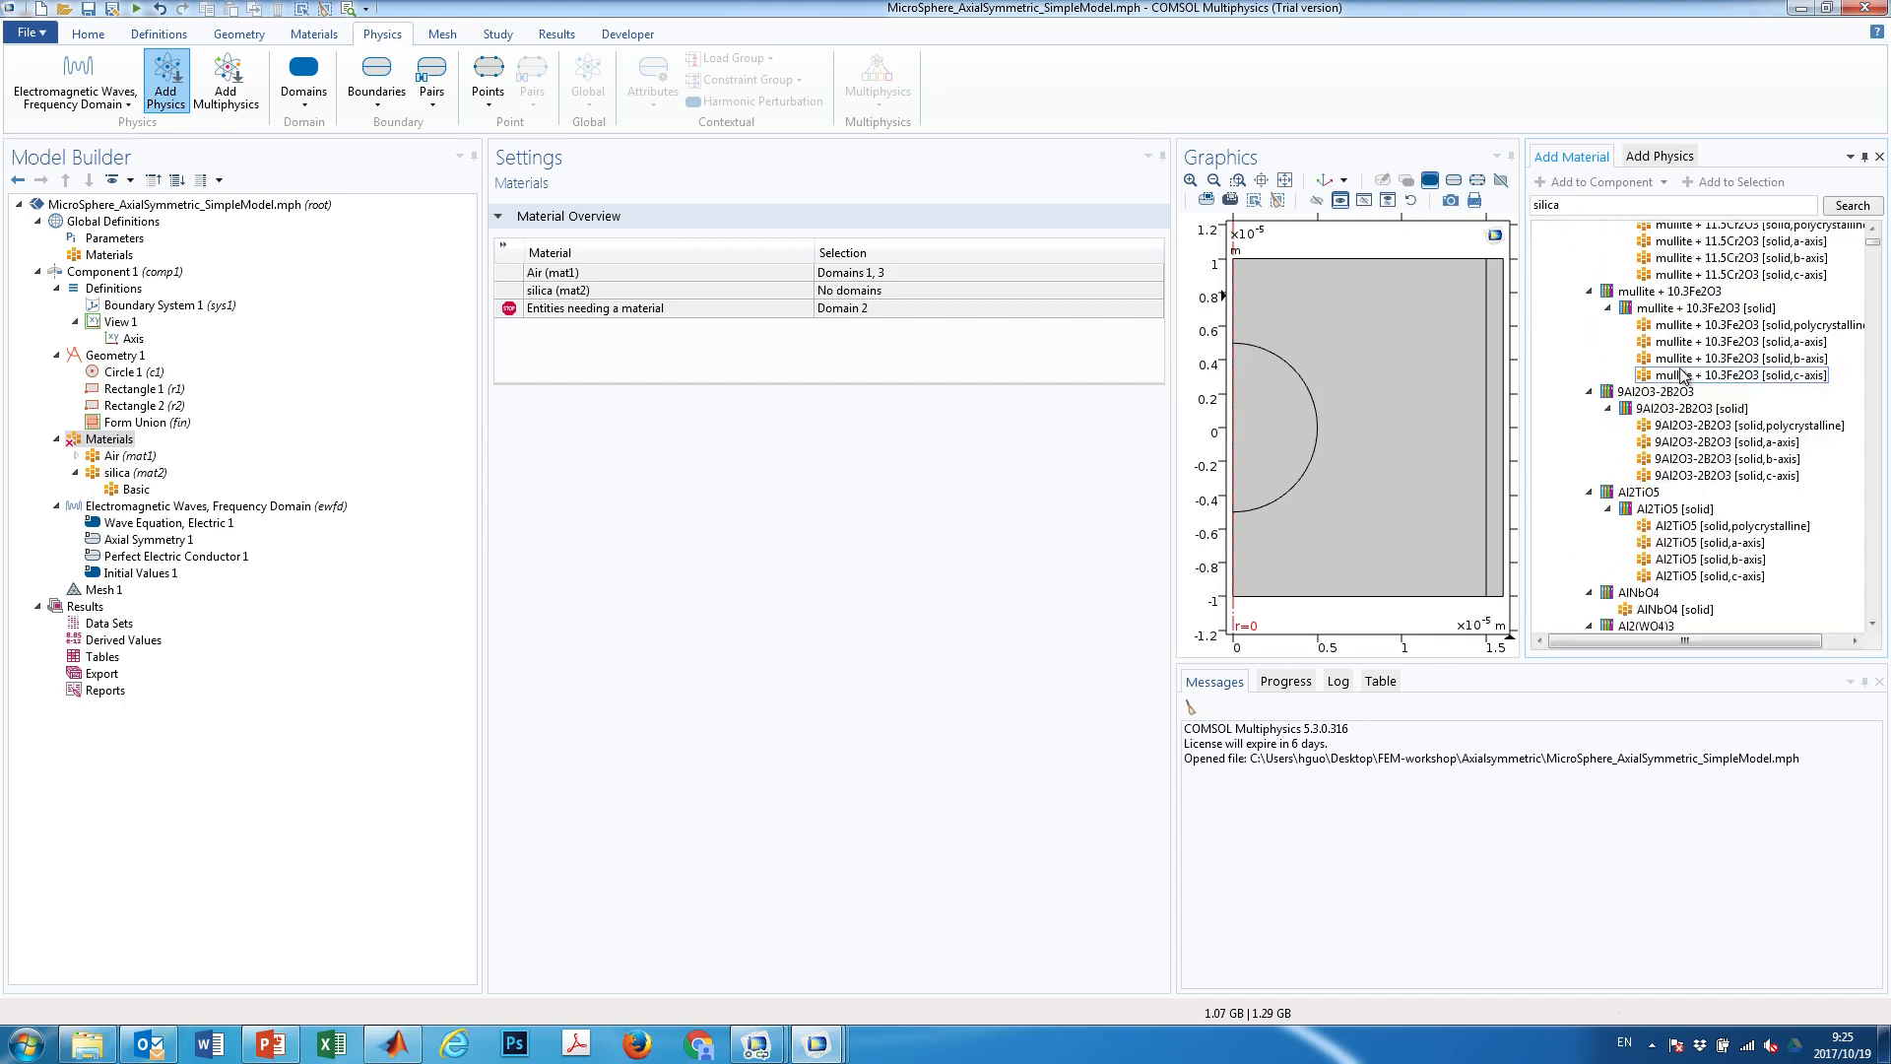
{"action": "left_click_drag", "start_coordinate": [1875, 253], "coordinate": [1884, 603]}
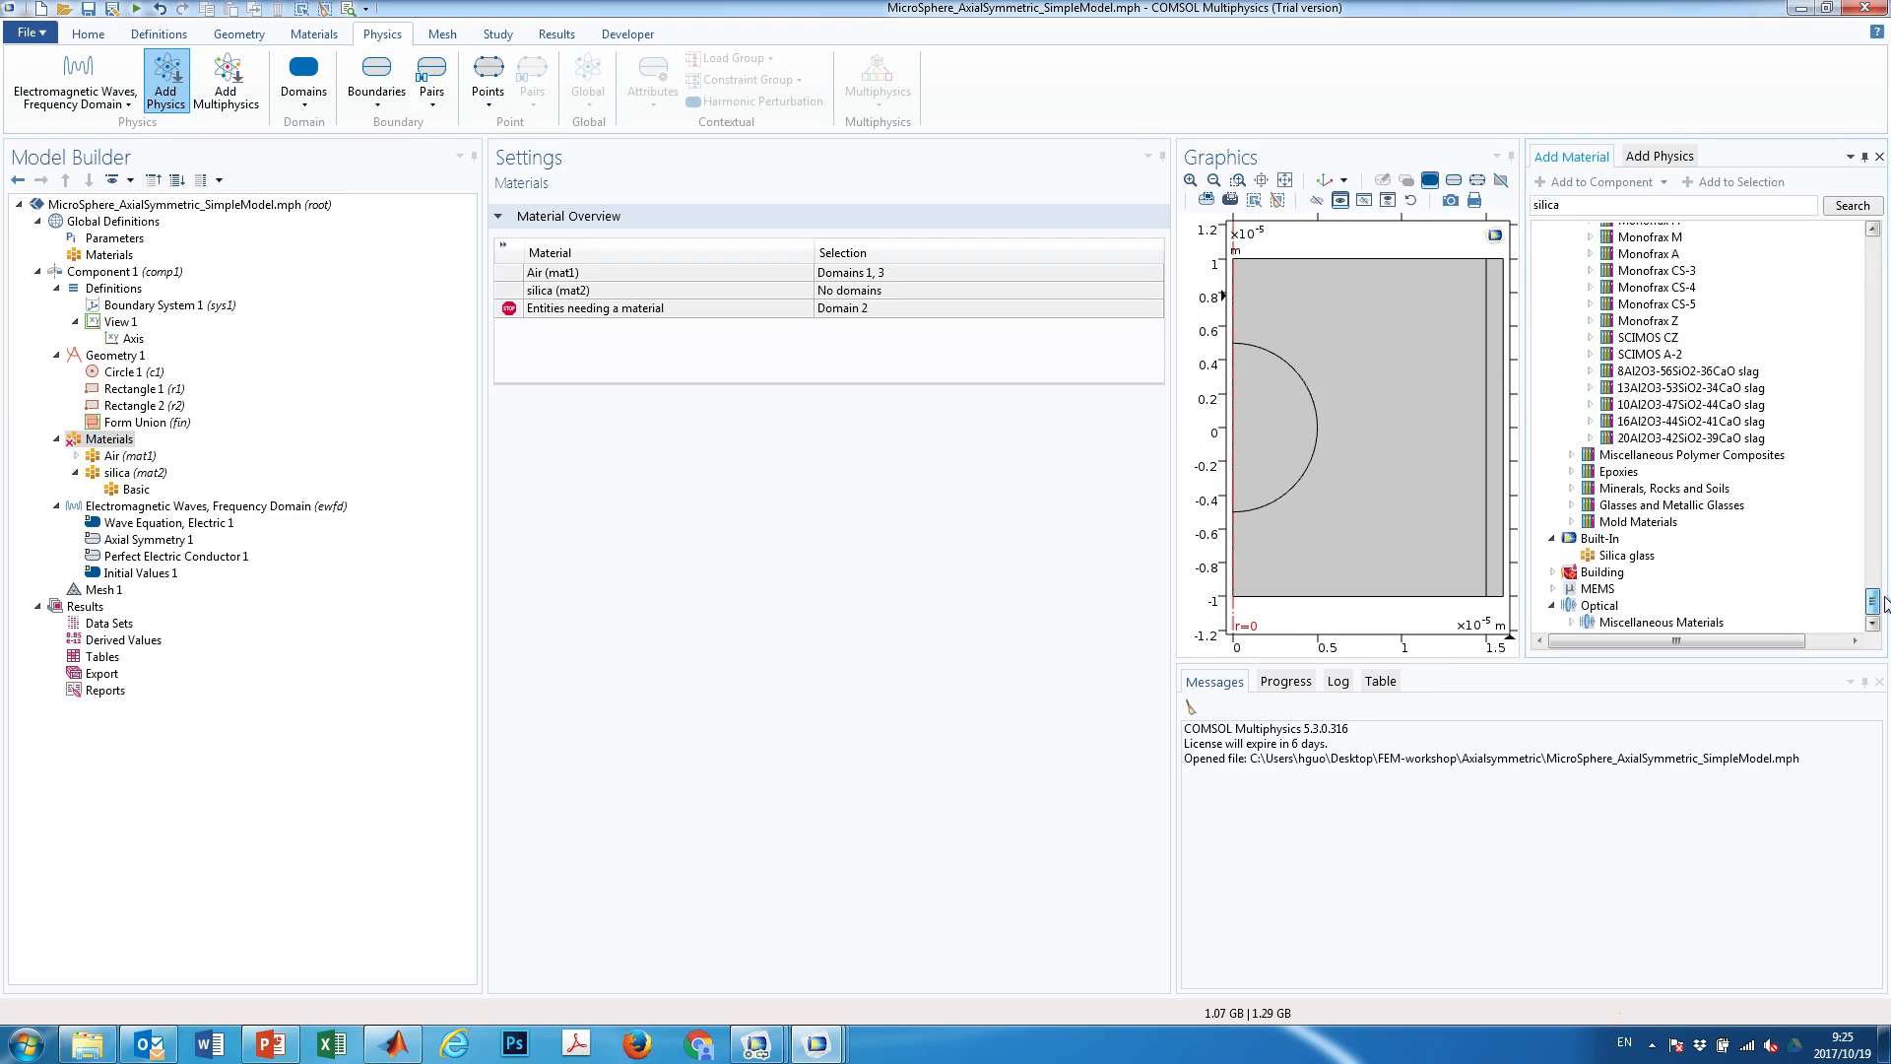
{"action": "left_click", "coordinate": [1627, 556]}
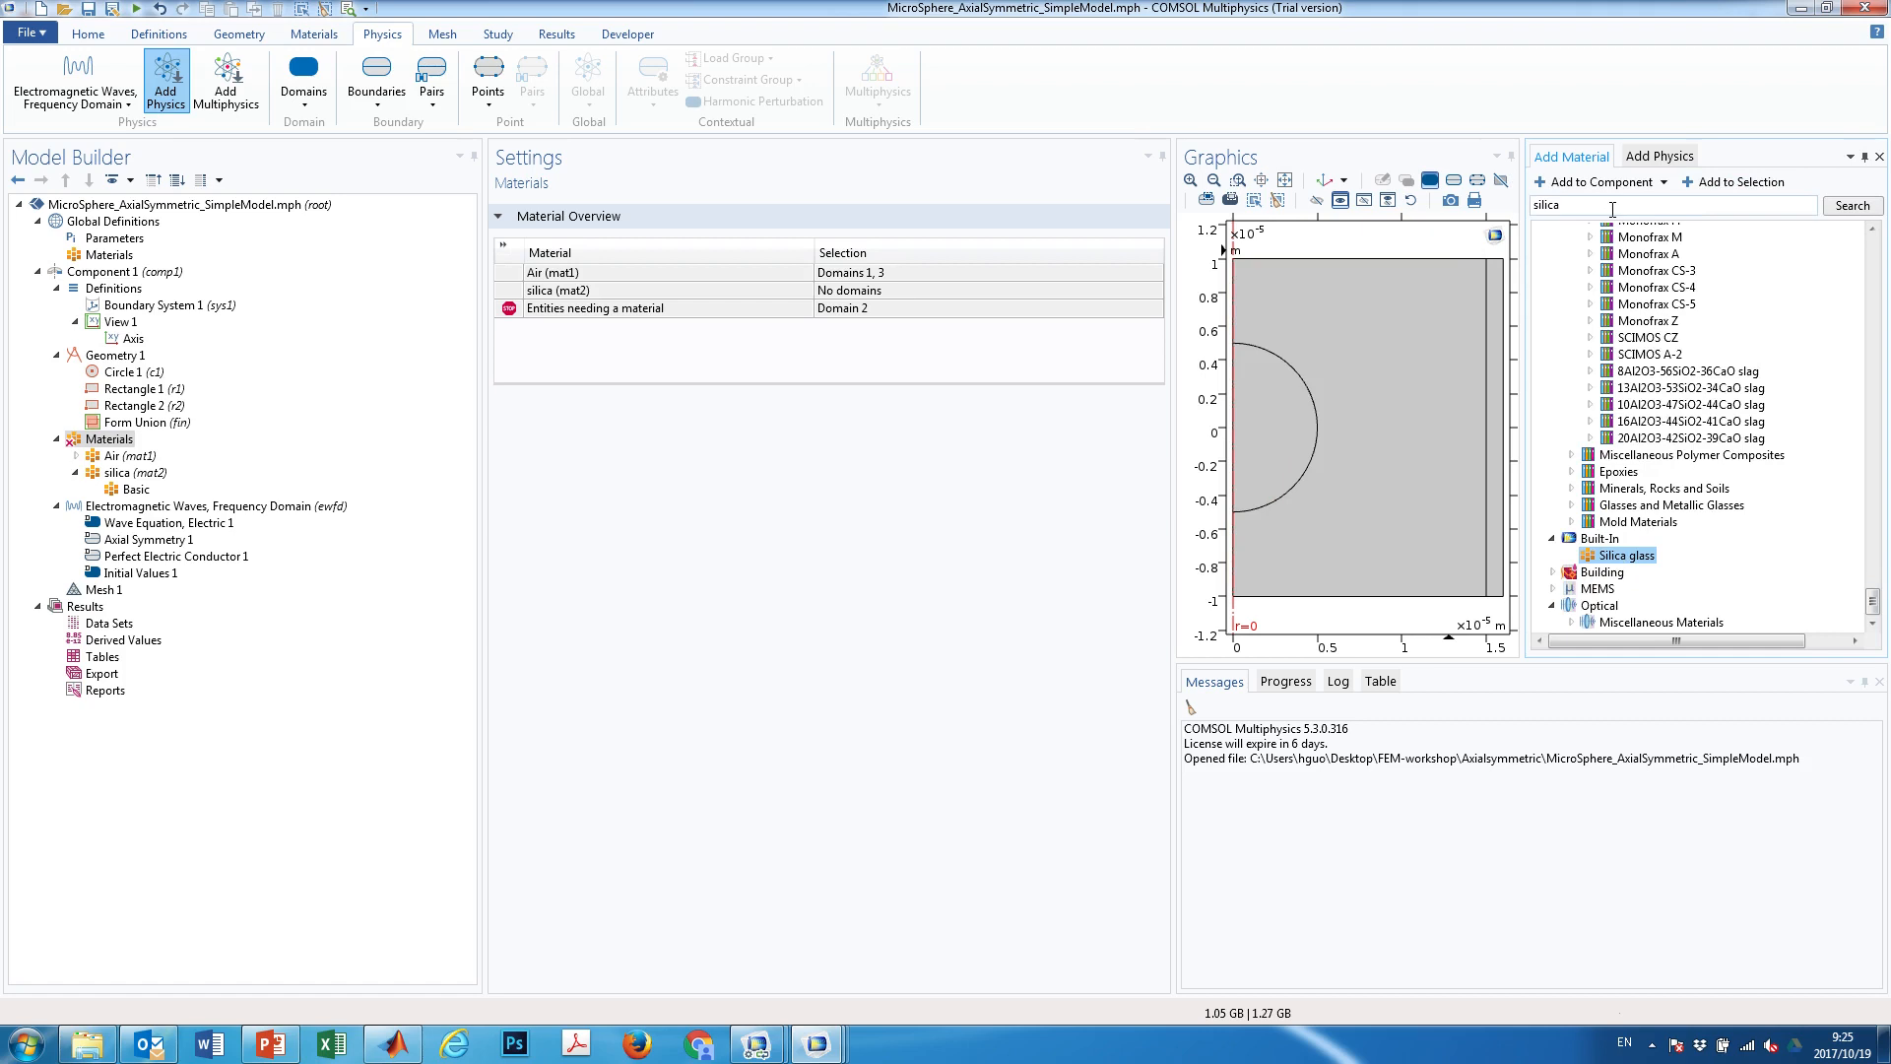
Assign the half-circle domain to the silica material
{"action": "left_click", "coordinate": [133, 473]}
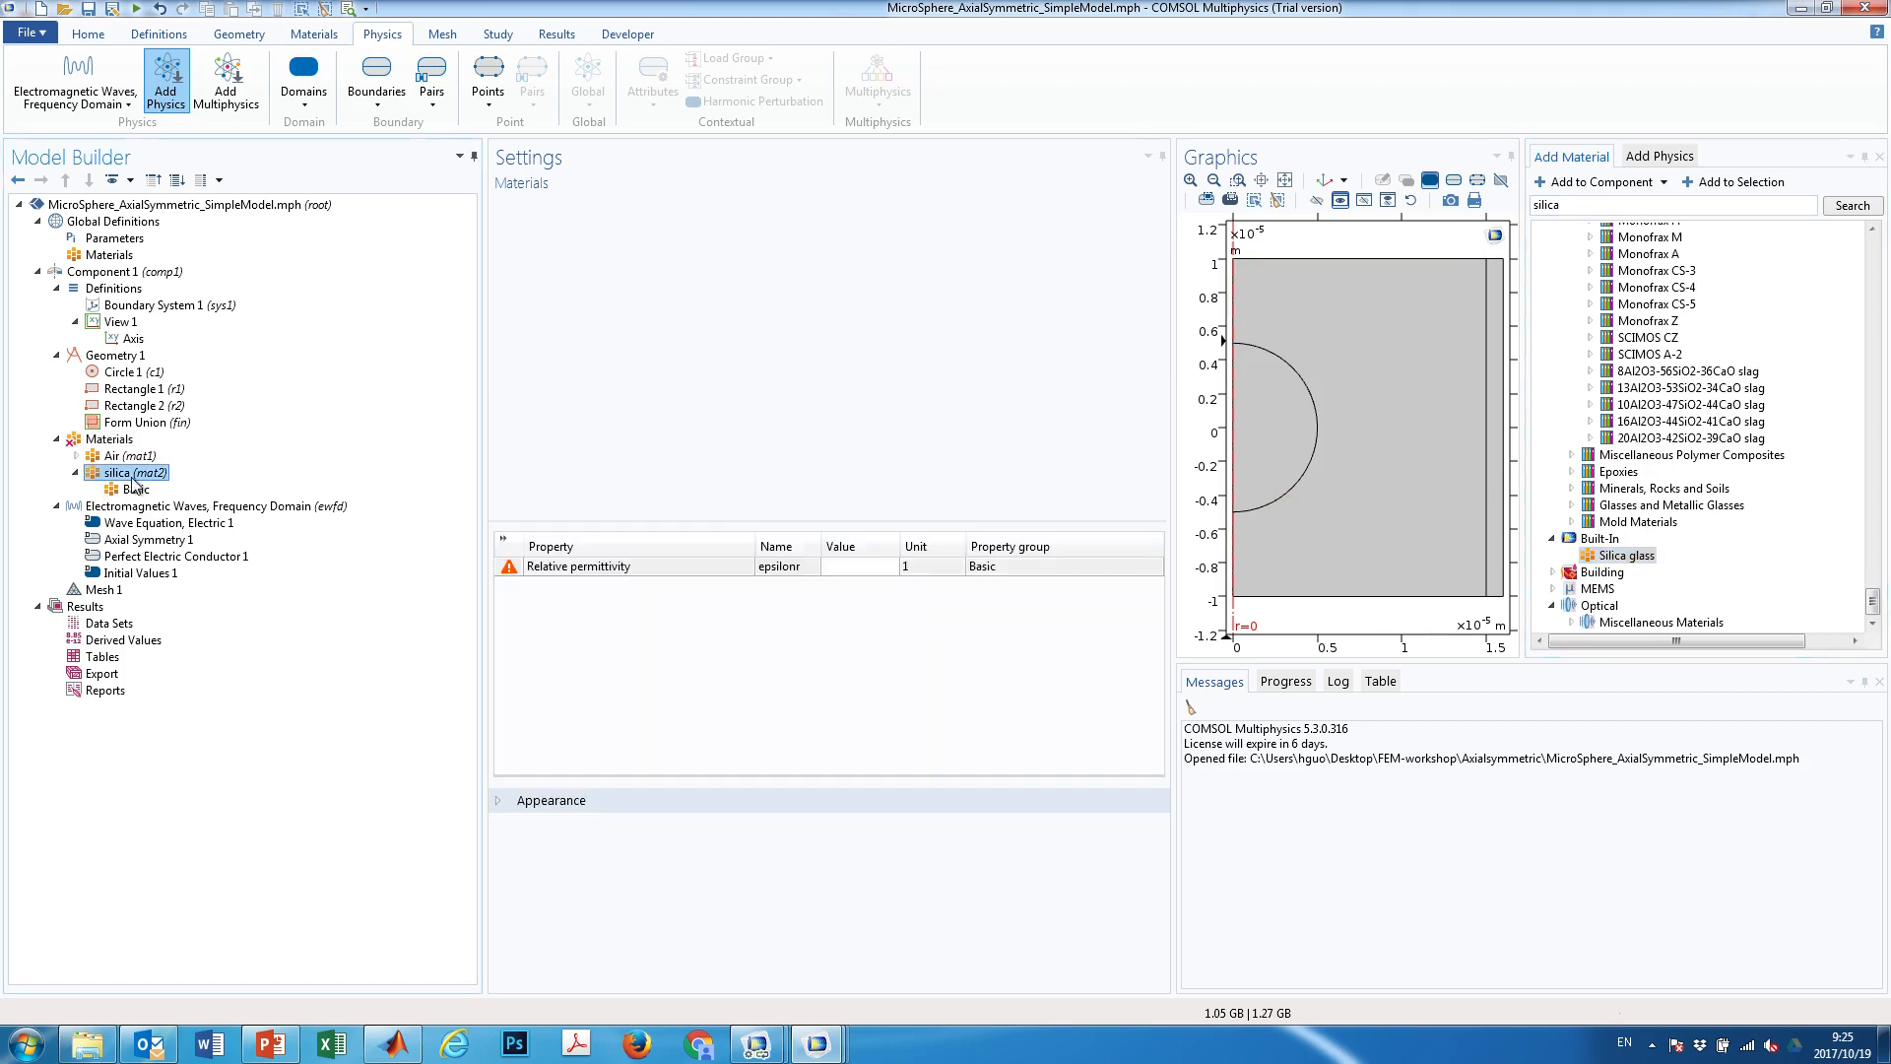
{"action": "left_click", "coordinate": [1274, 404]}
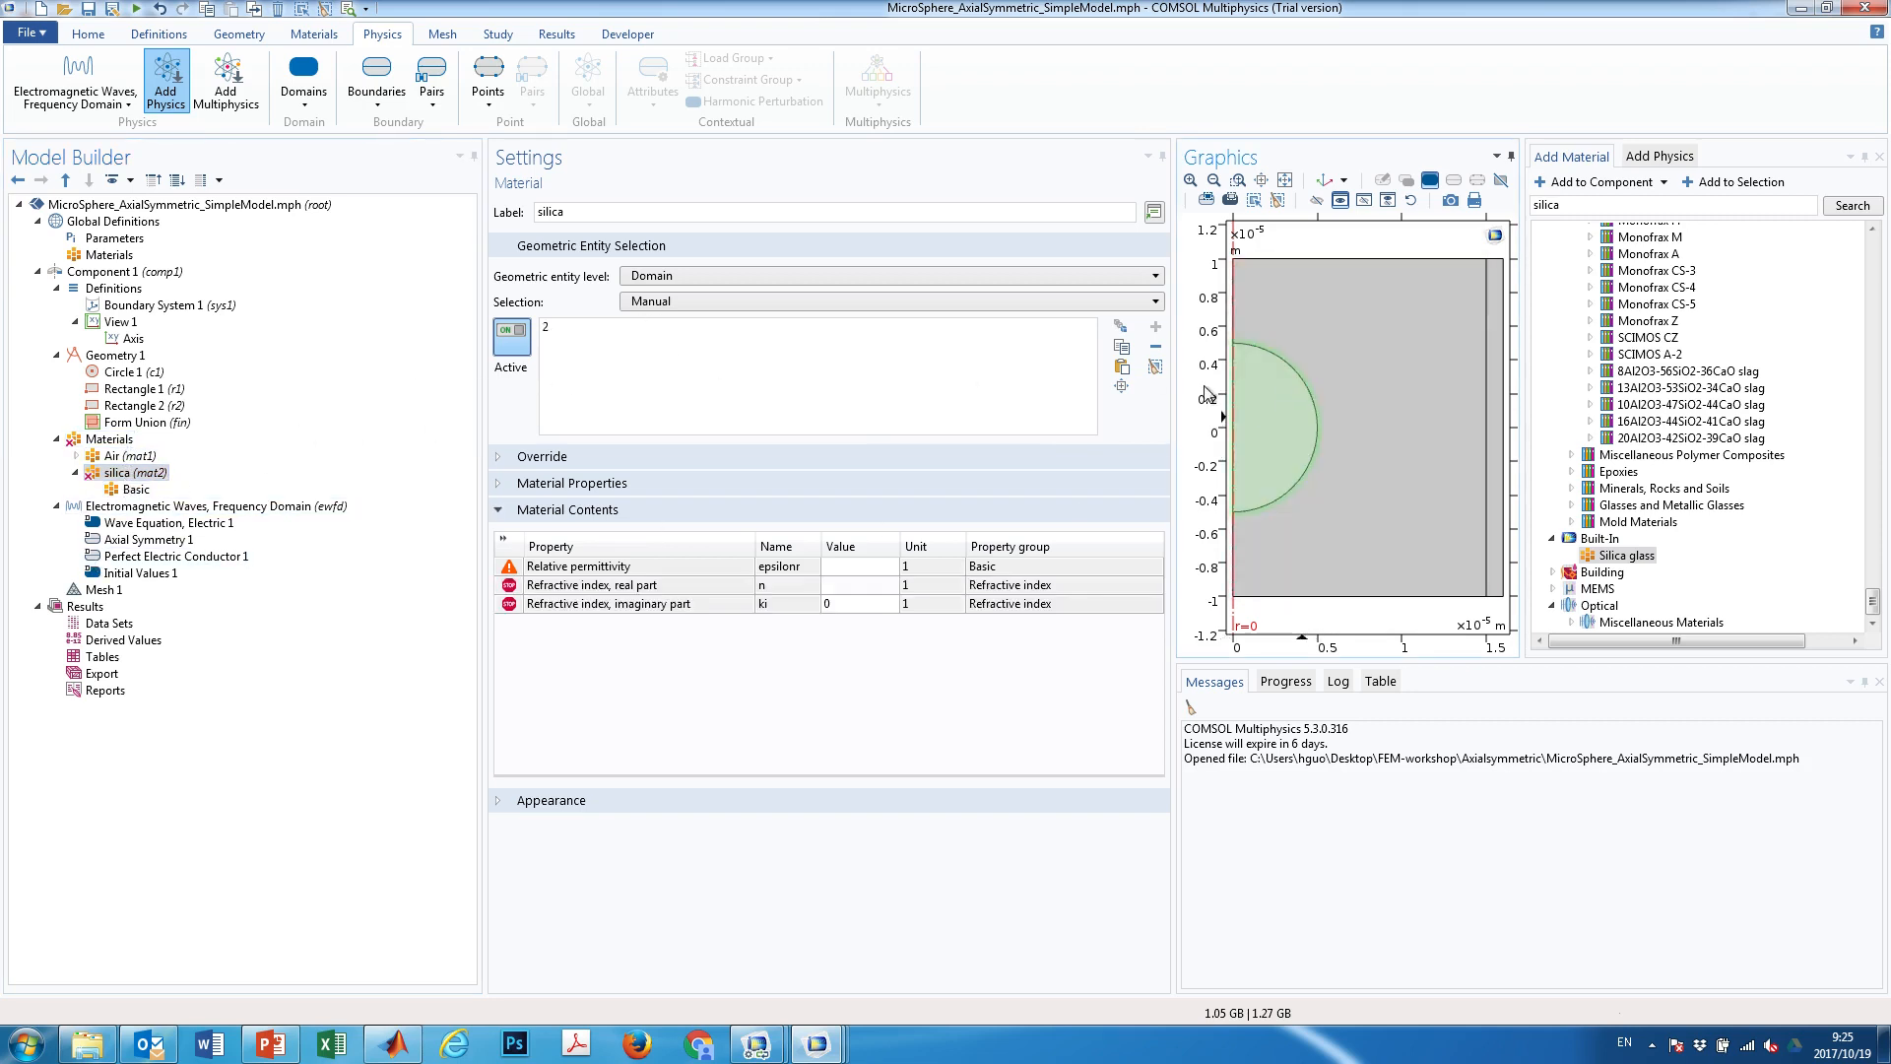
Set the real part of the silica material's refractive index to the n_core parameter, checking its name in the global parameters
{"action": "left_click", "coordinate": [538, 569]}
{"action": "left_click", "coordinate": [607, 668]}
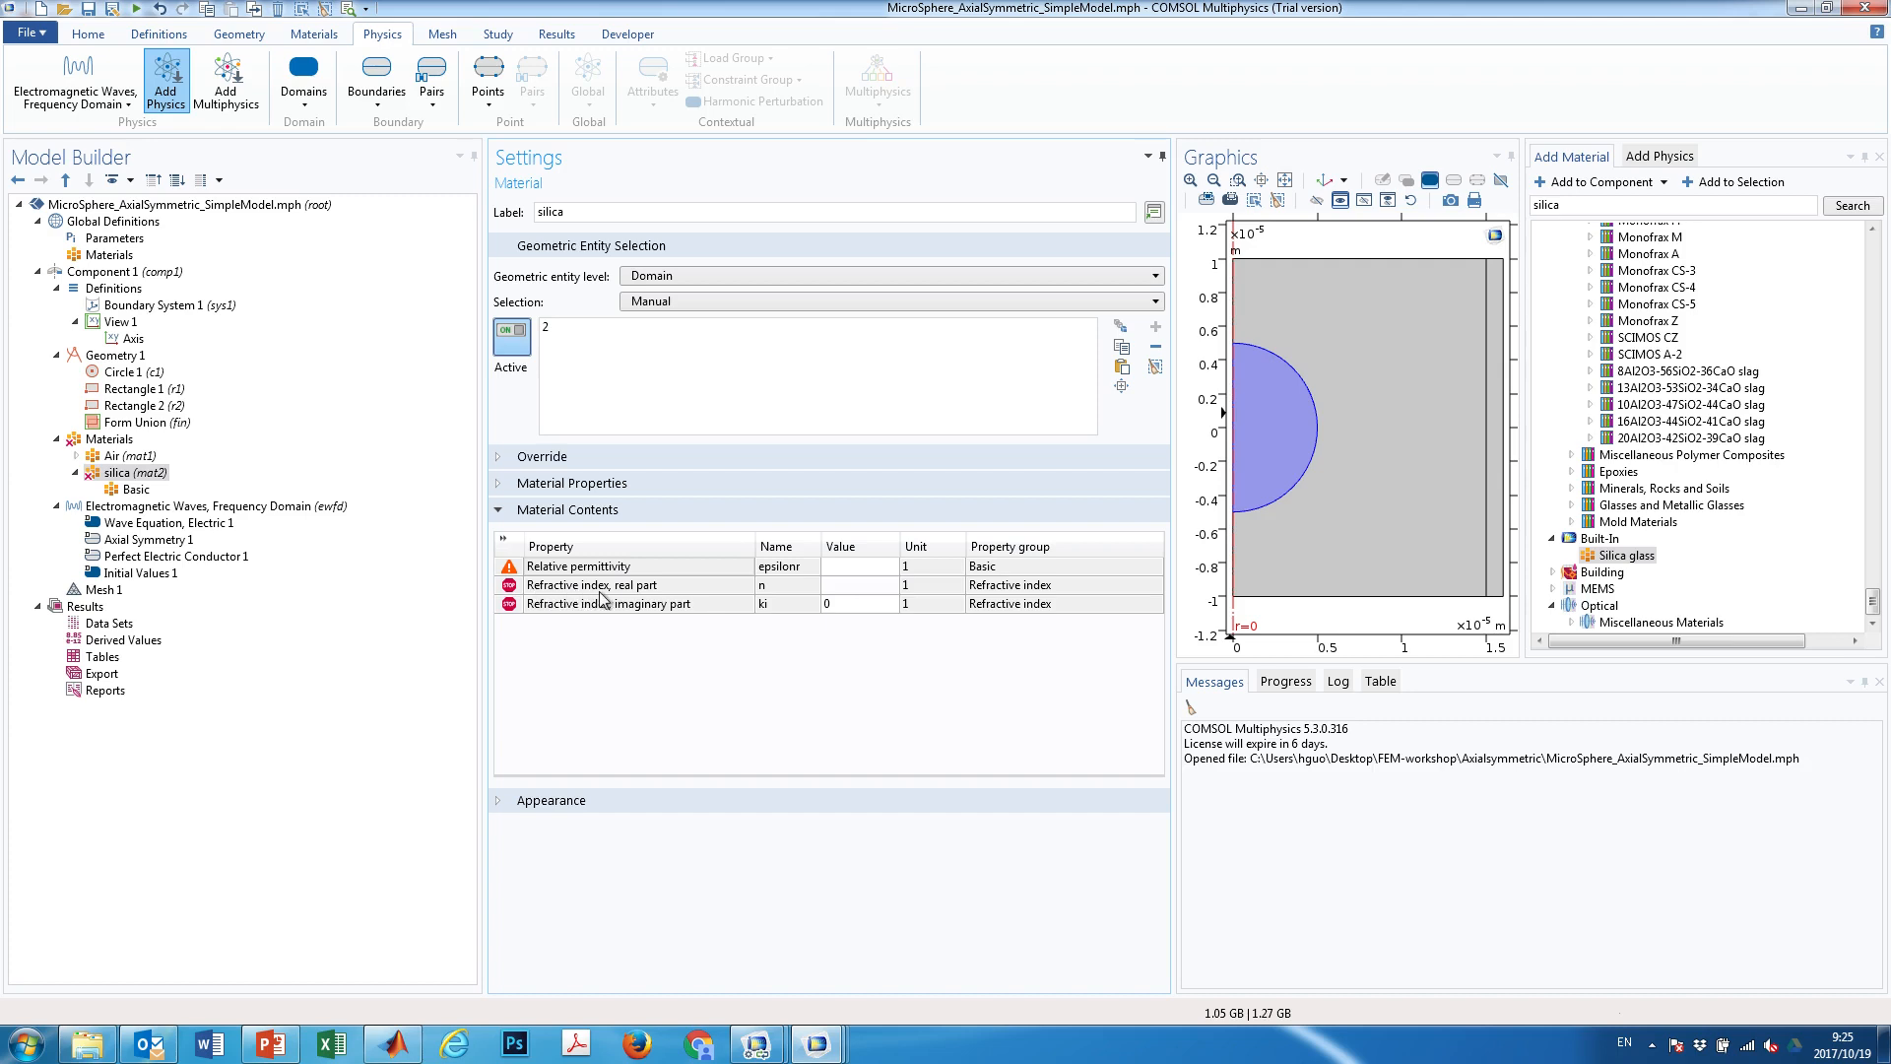
{"action": "left_click", "coordinate": [849, 587]}
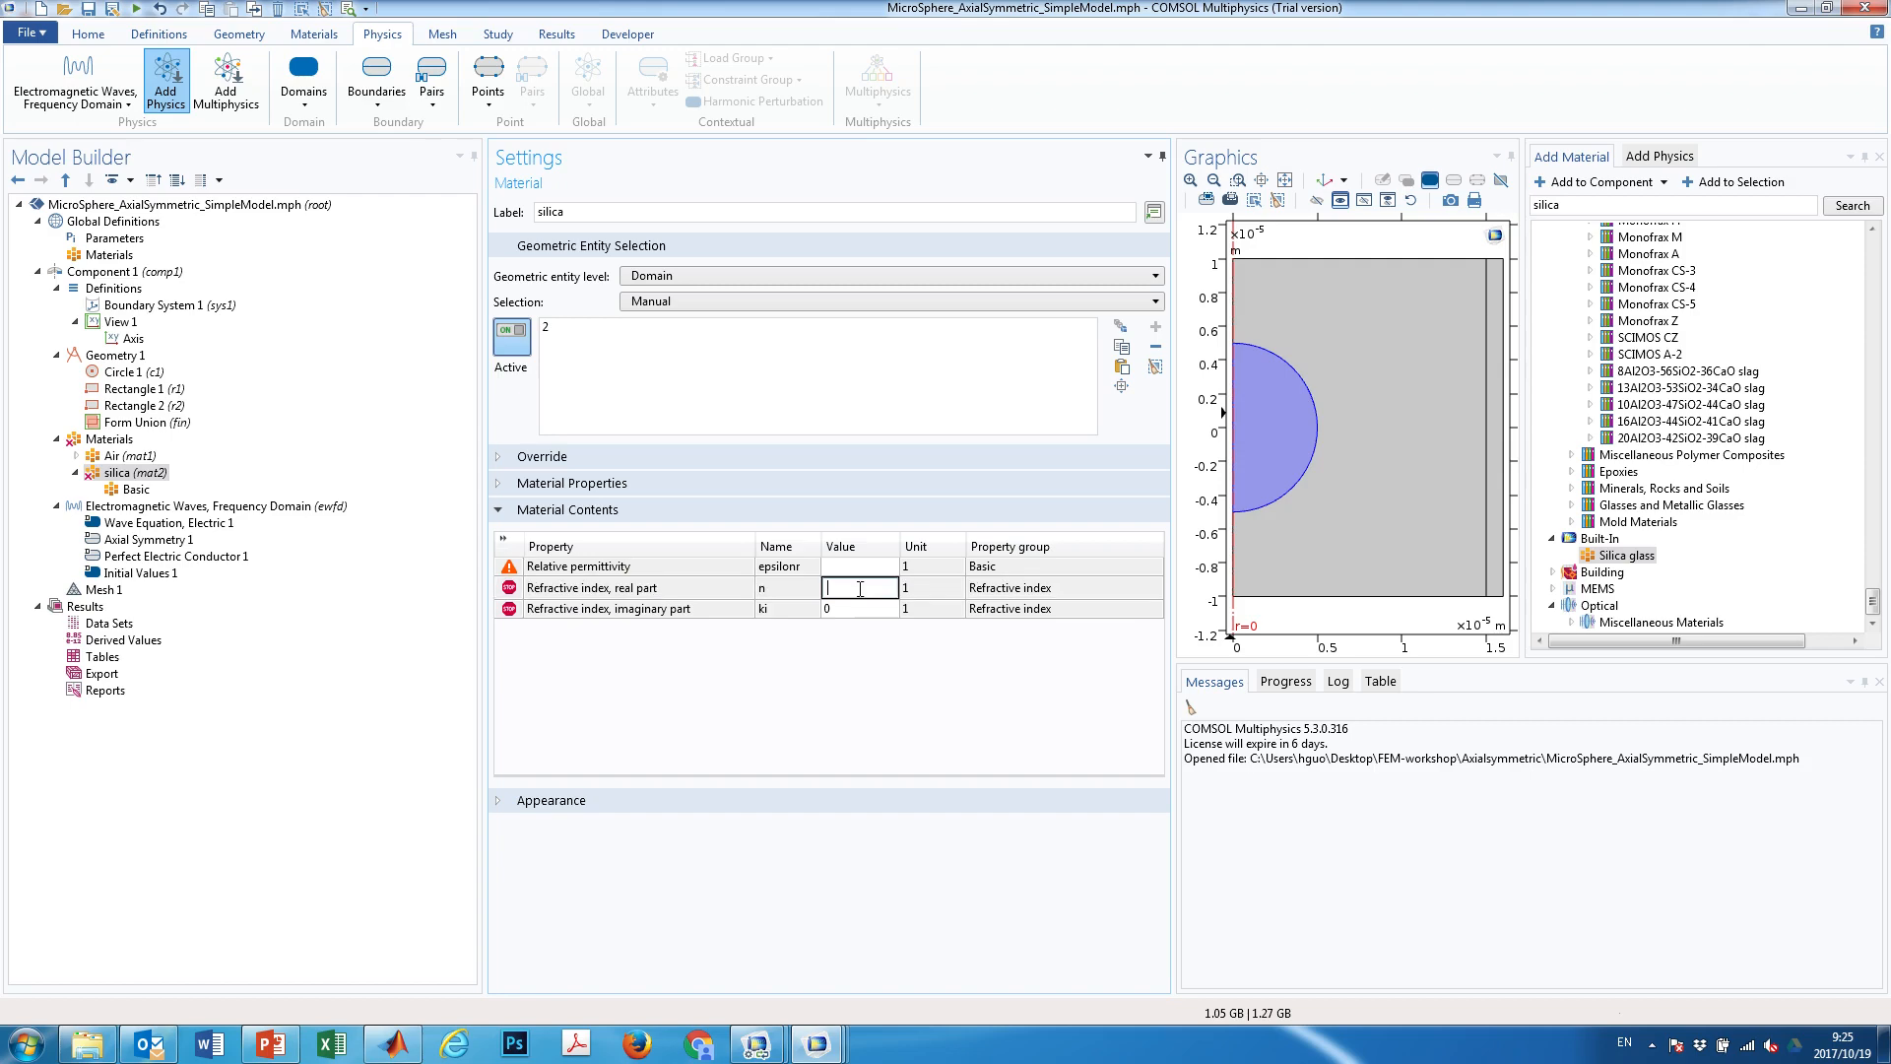
{"action": "left_click", "coordinate": [115, 238]}
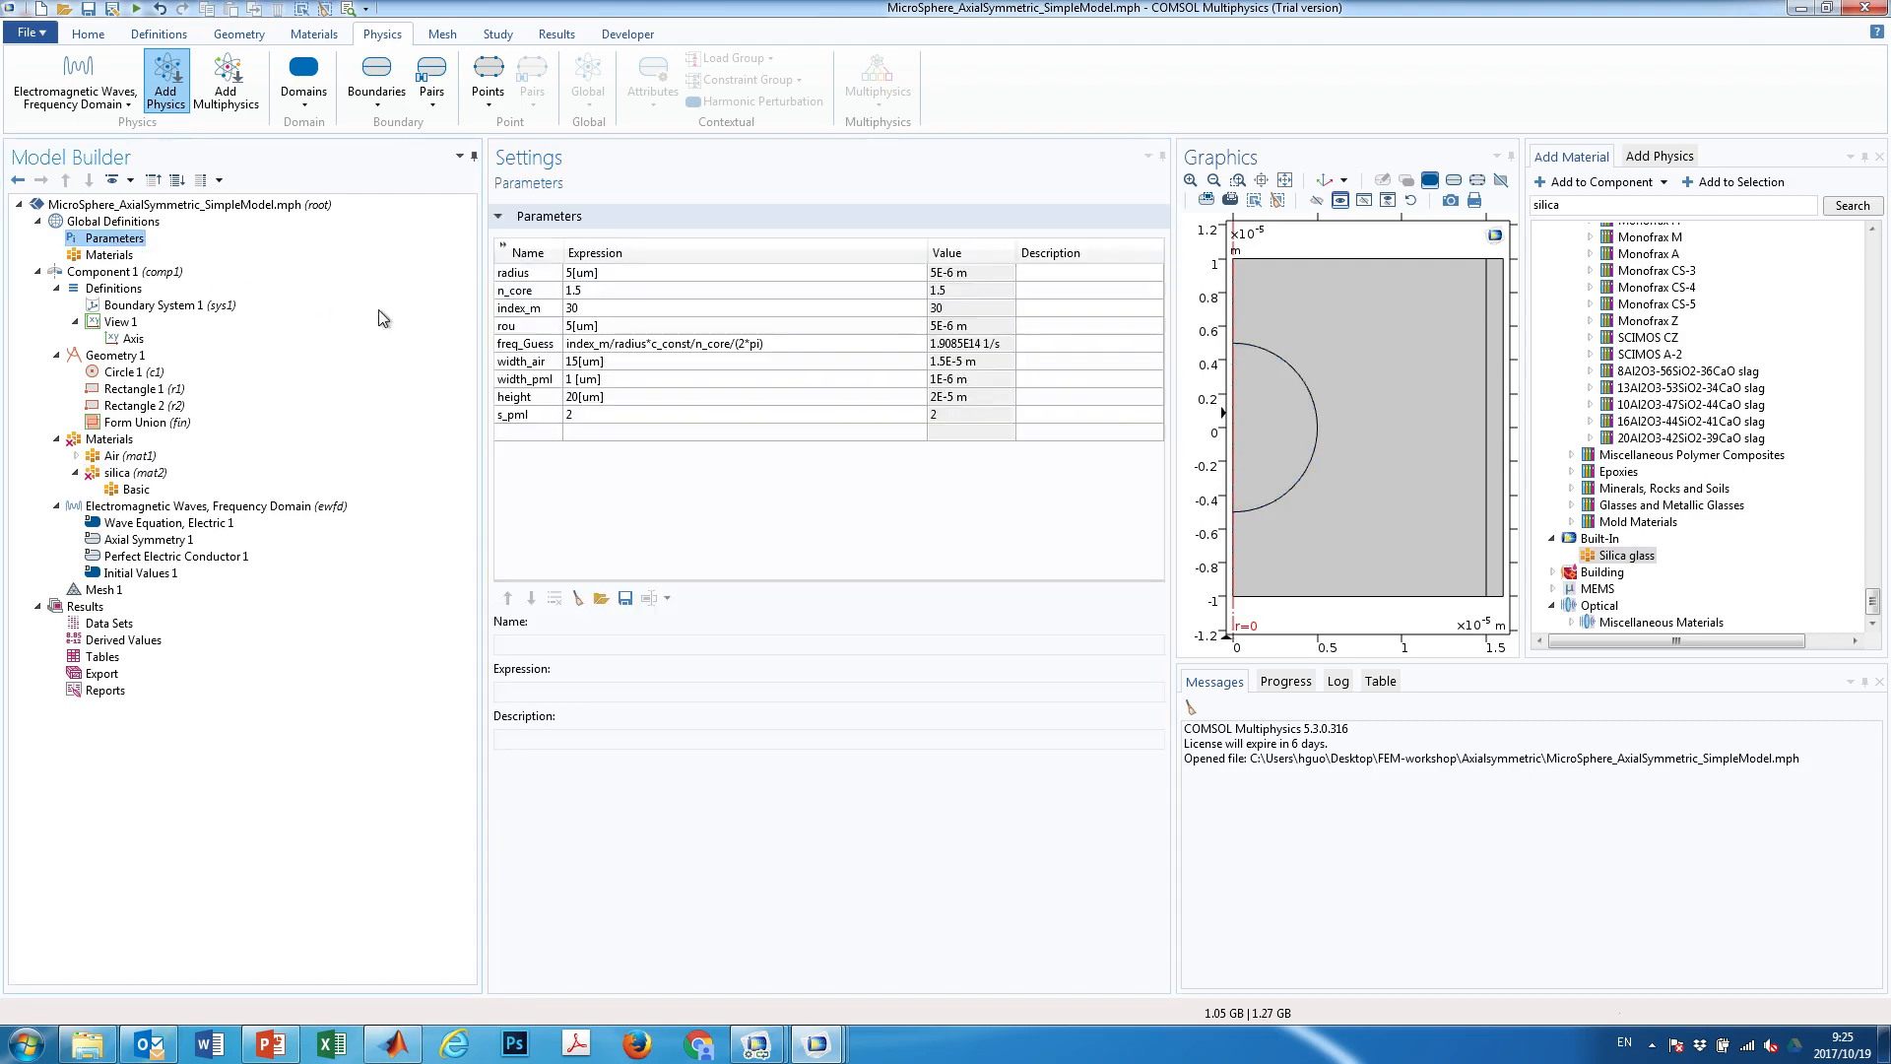
{"action": "left_click", "coordinate": [523, 291]}
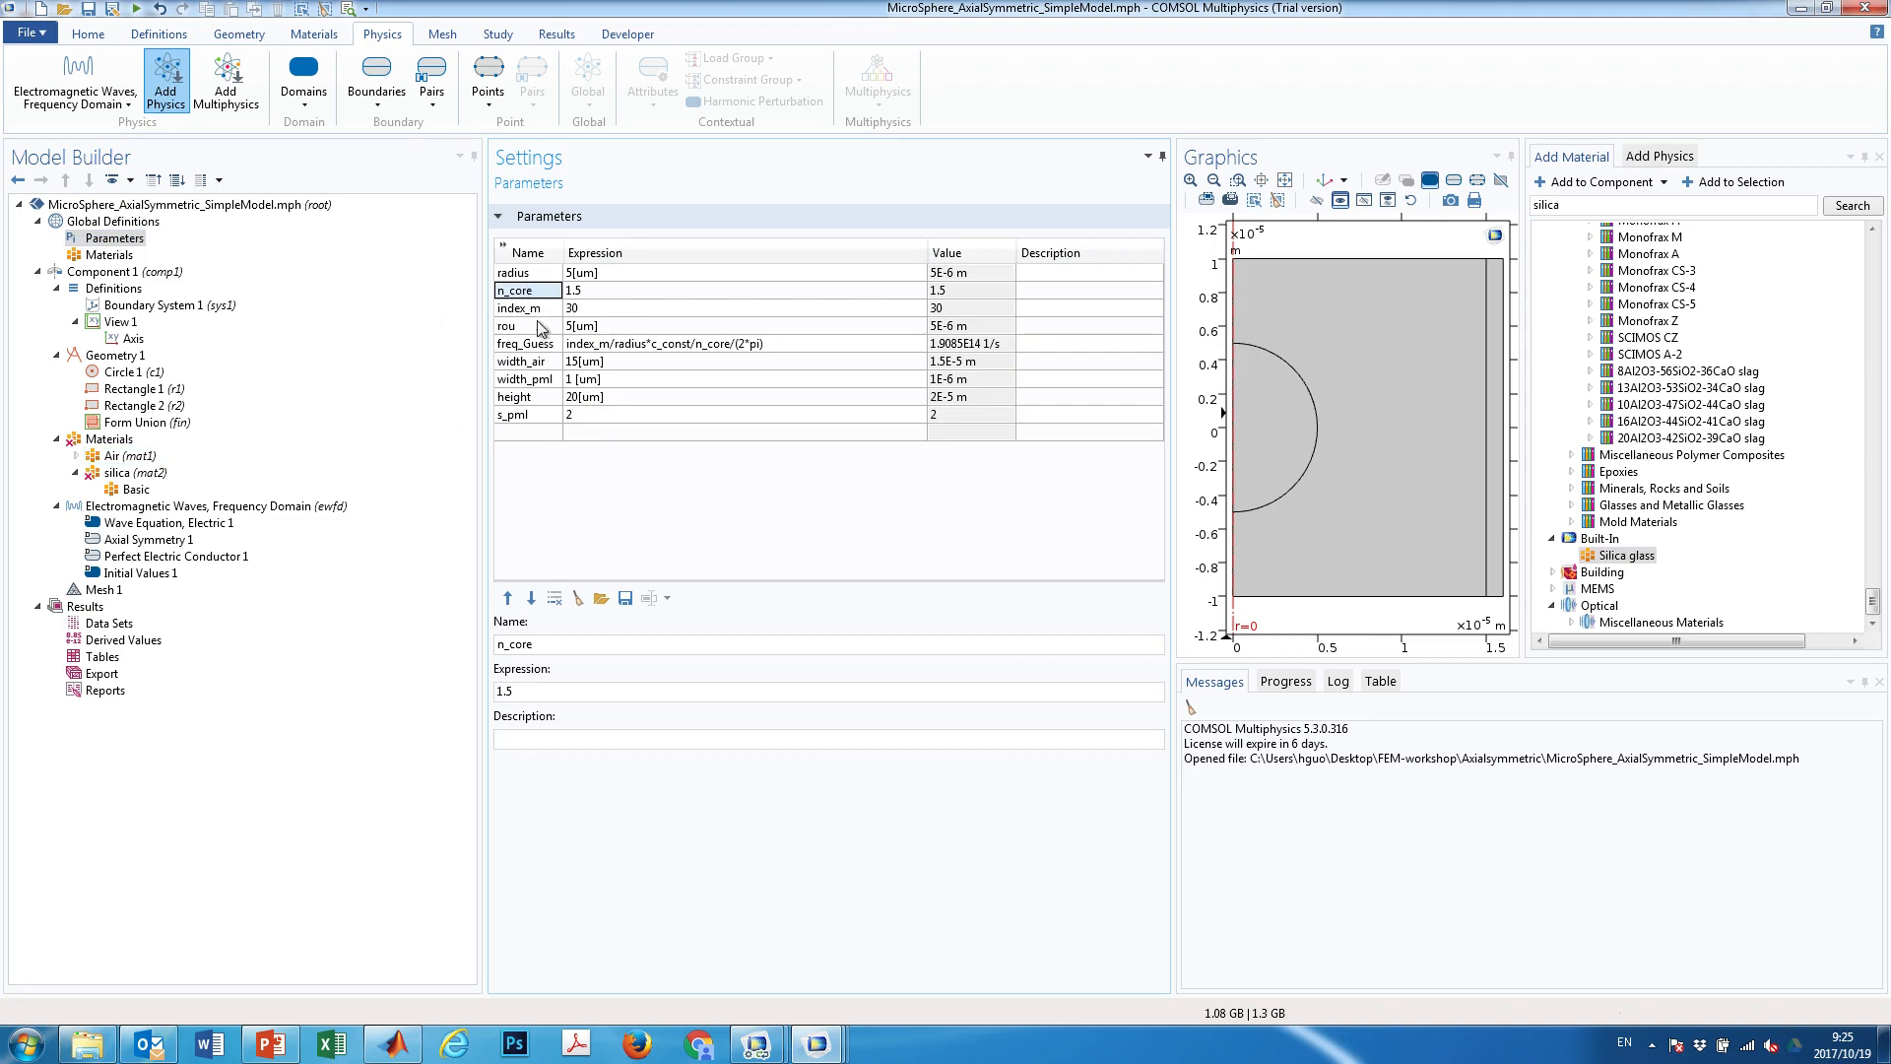
{"action": "left_click", "coordinate": [129, 473]}
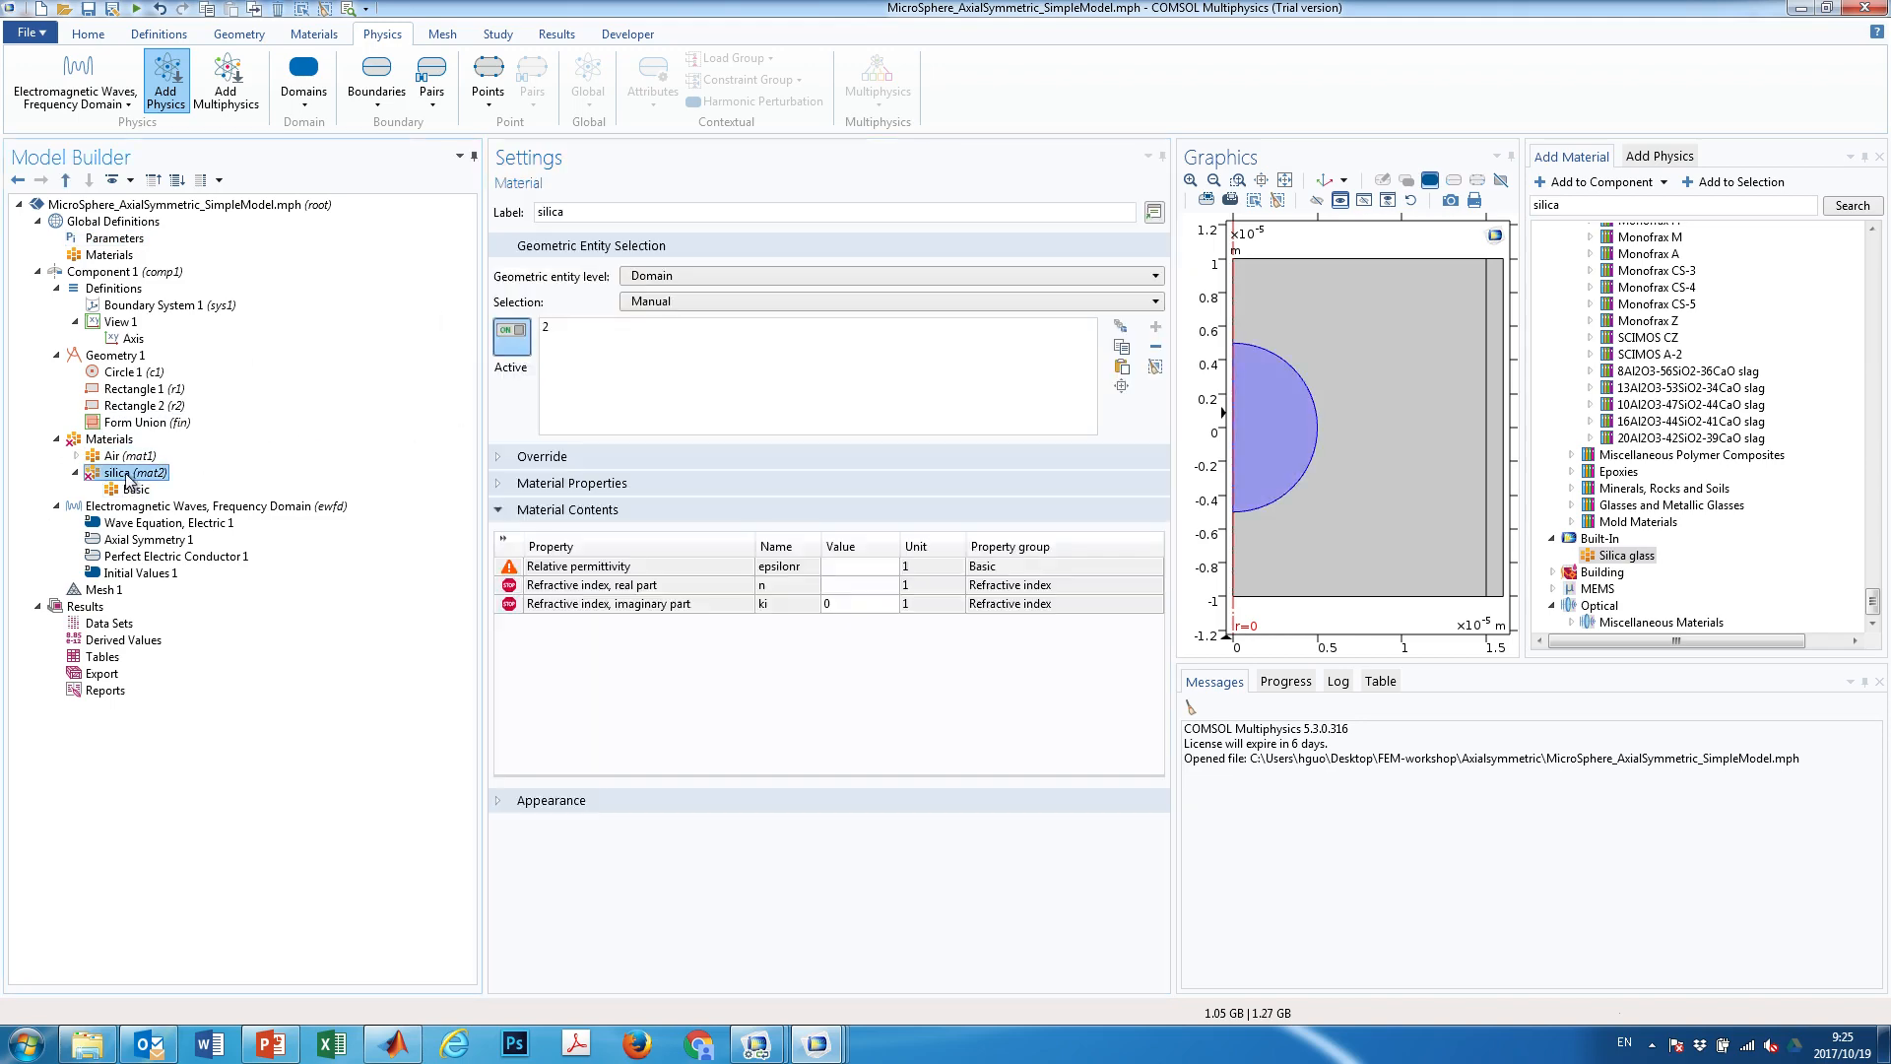
{"action": "left_click", "coordinate": [849, 585]}
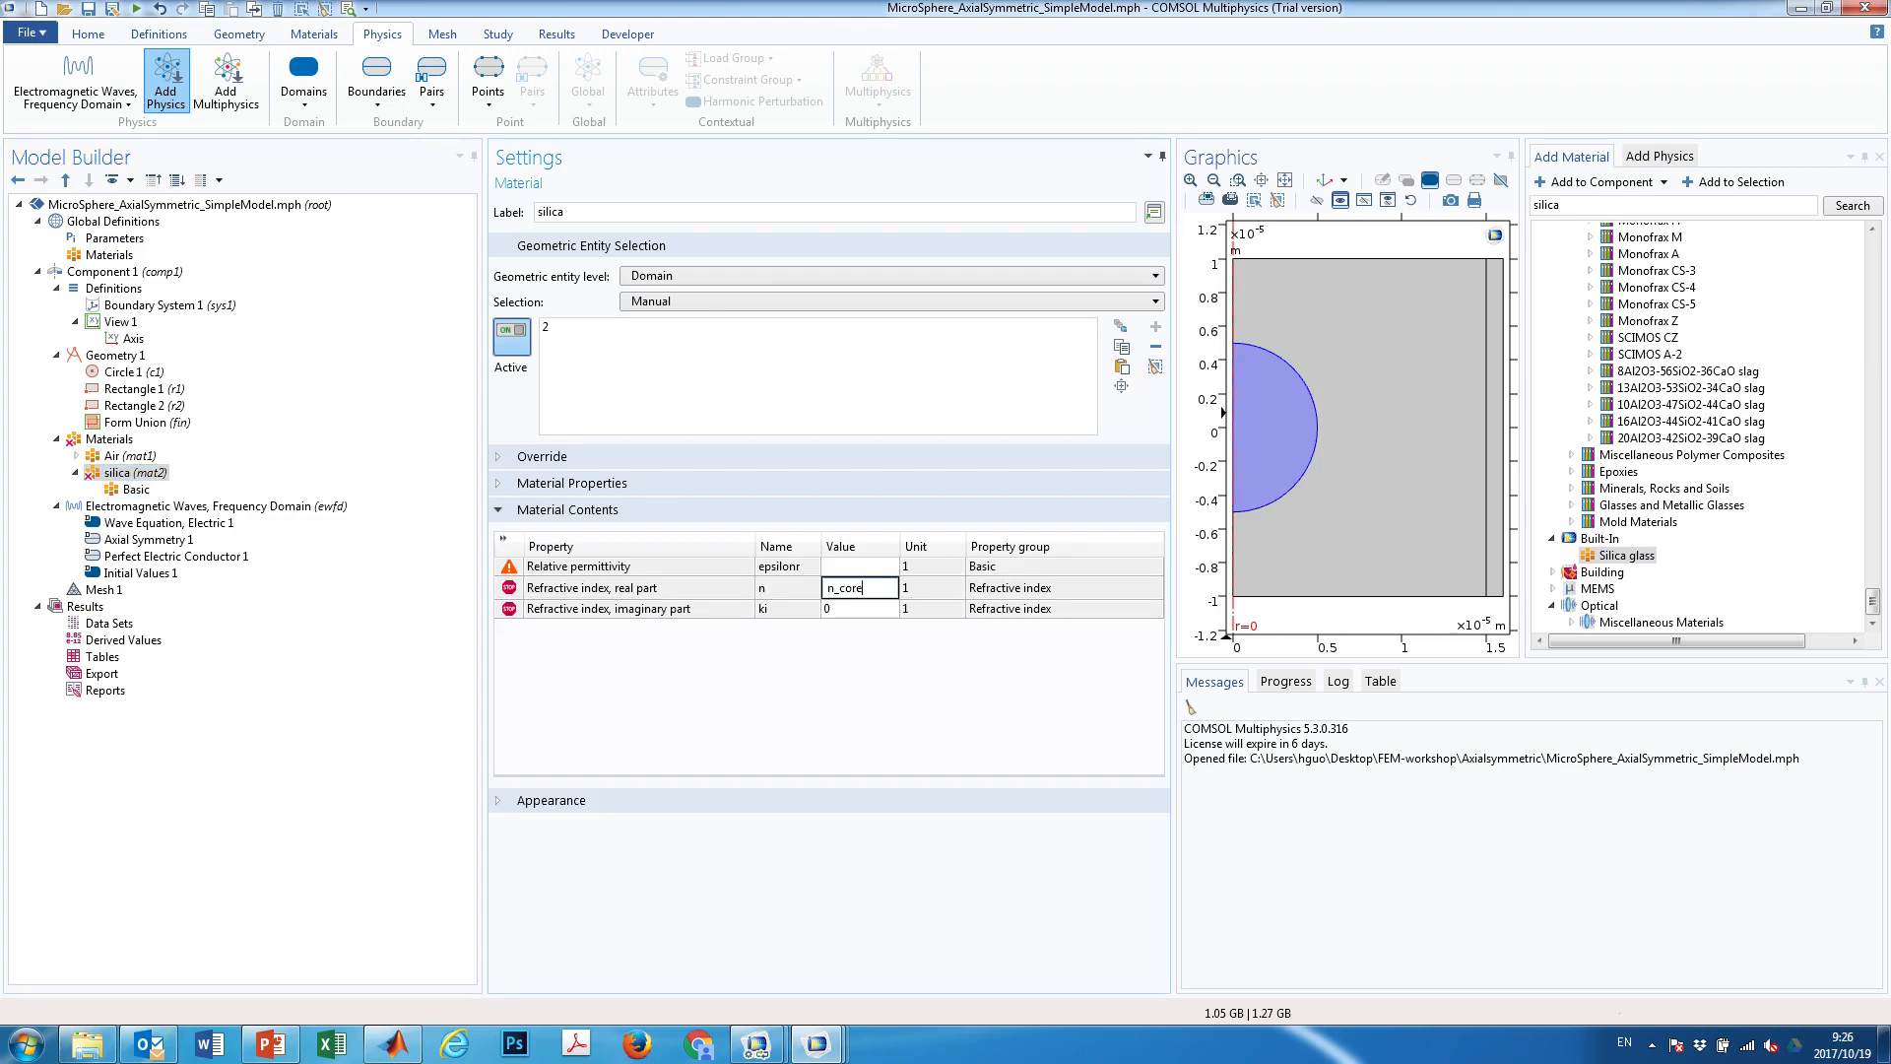
{"action": "key", "text": "Return"}
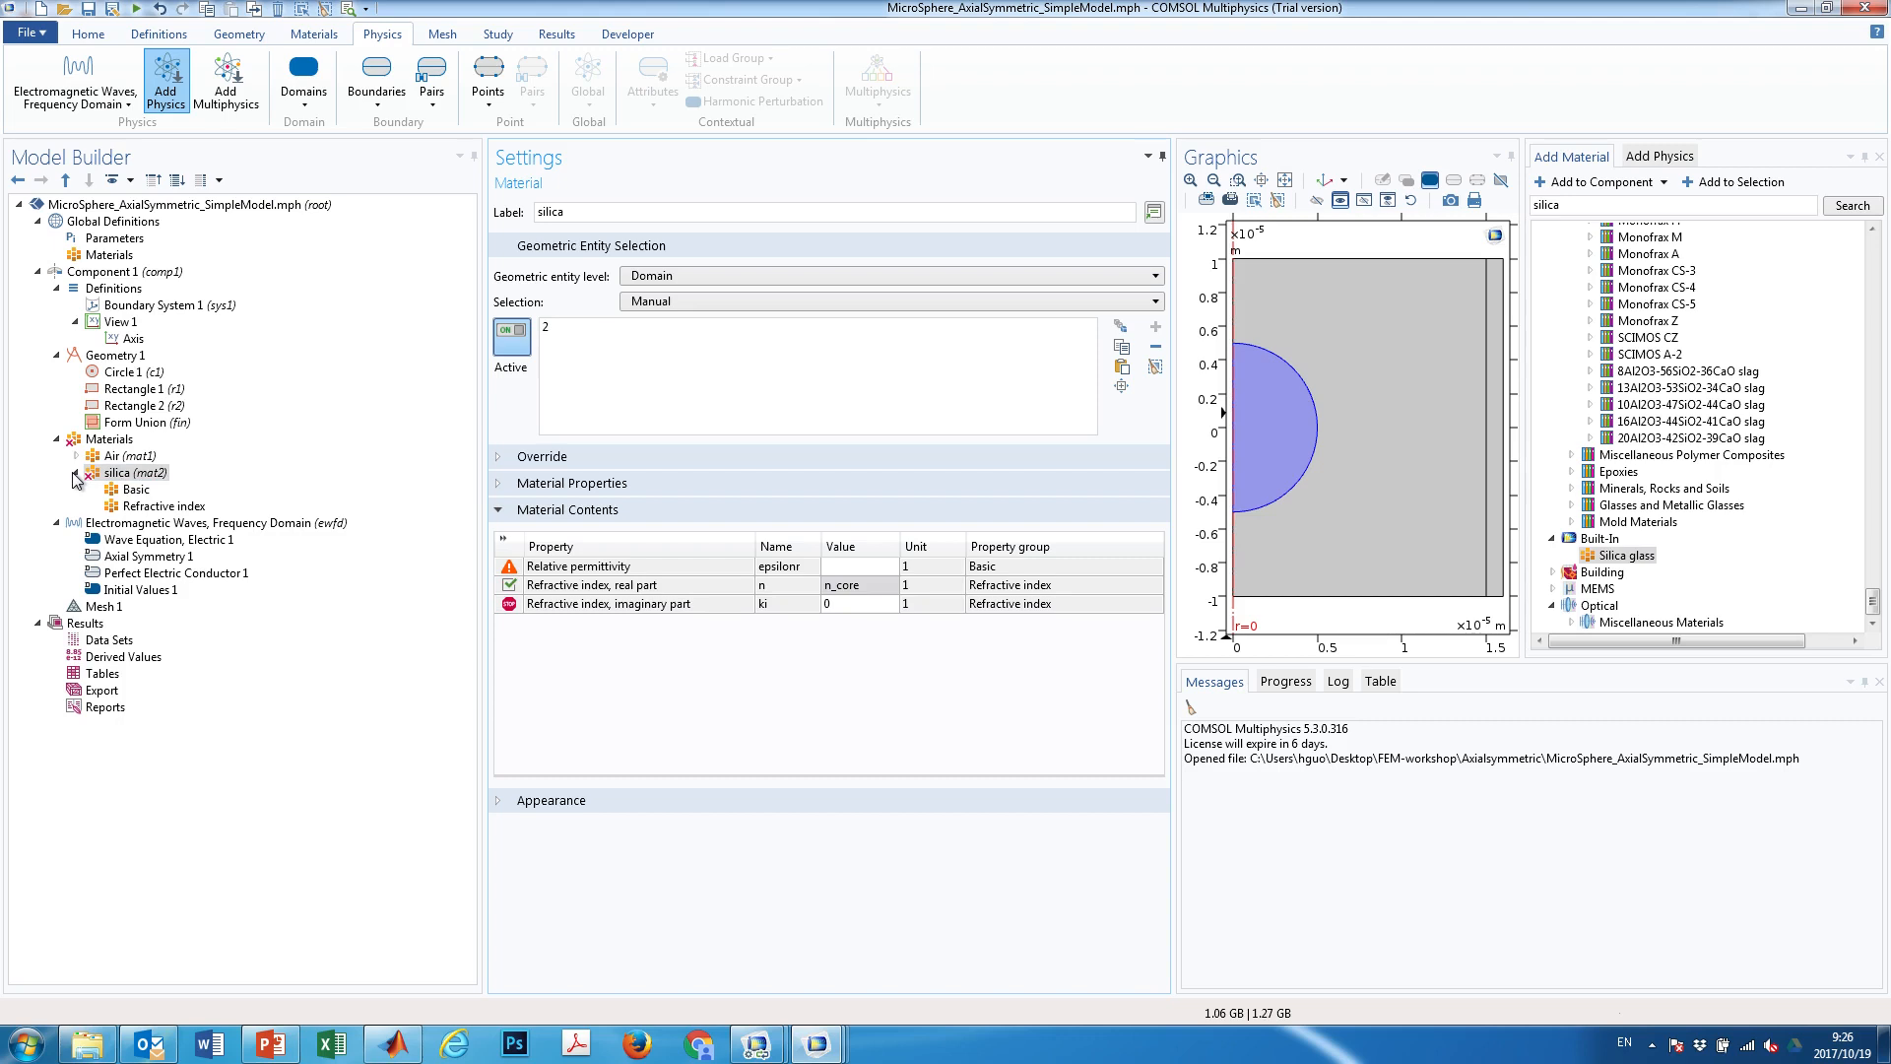
Delete the relative permittivity output property from the silica material's Basic property group
{"action": "left_click", "coordinate": [575, 607]}
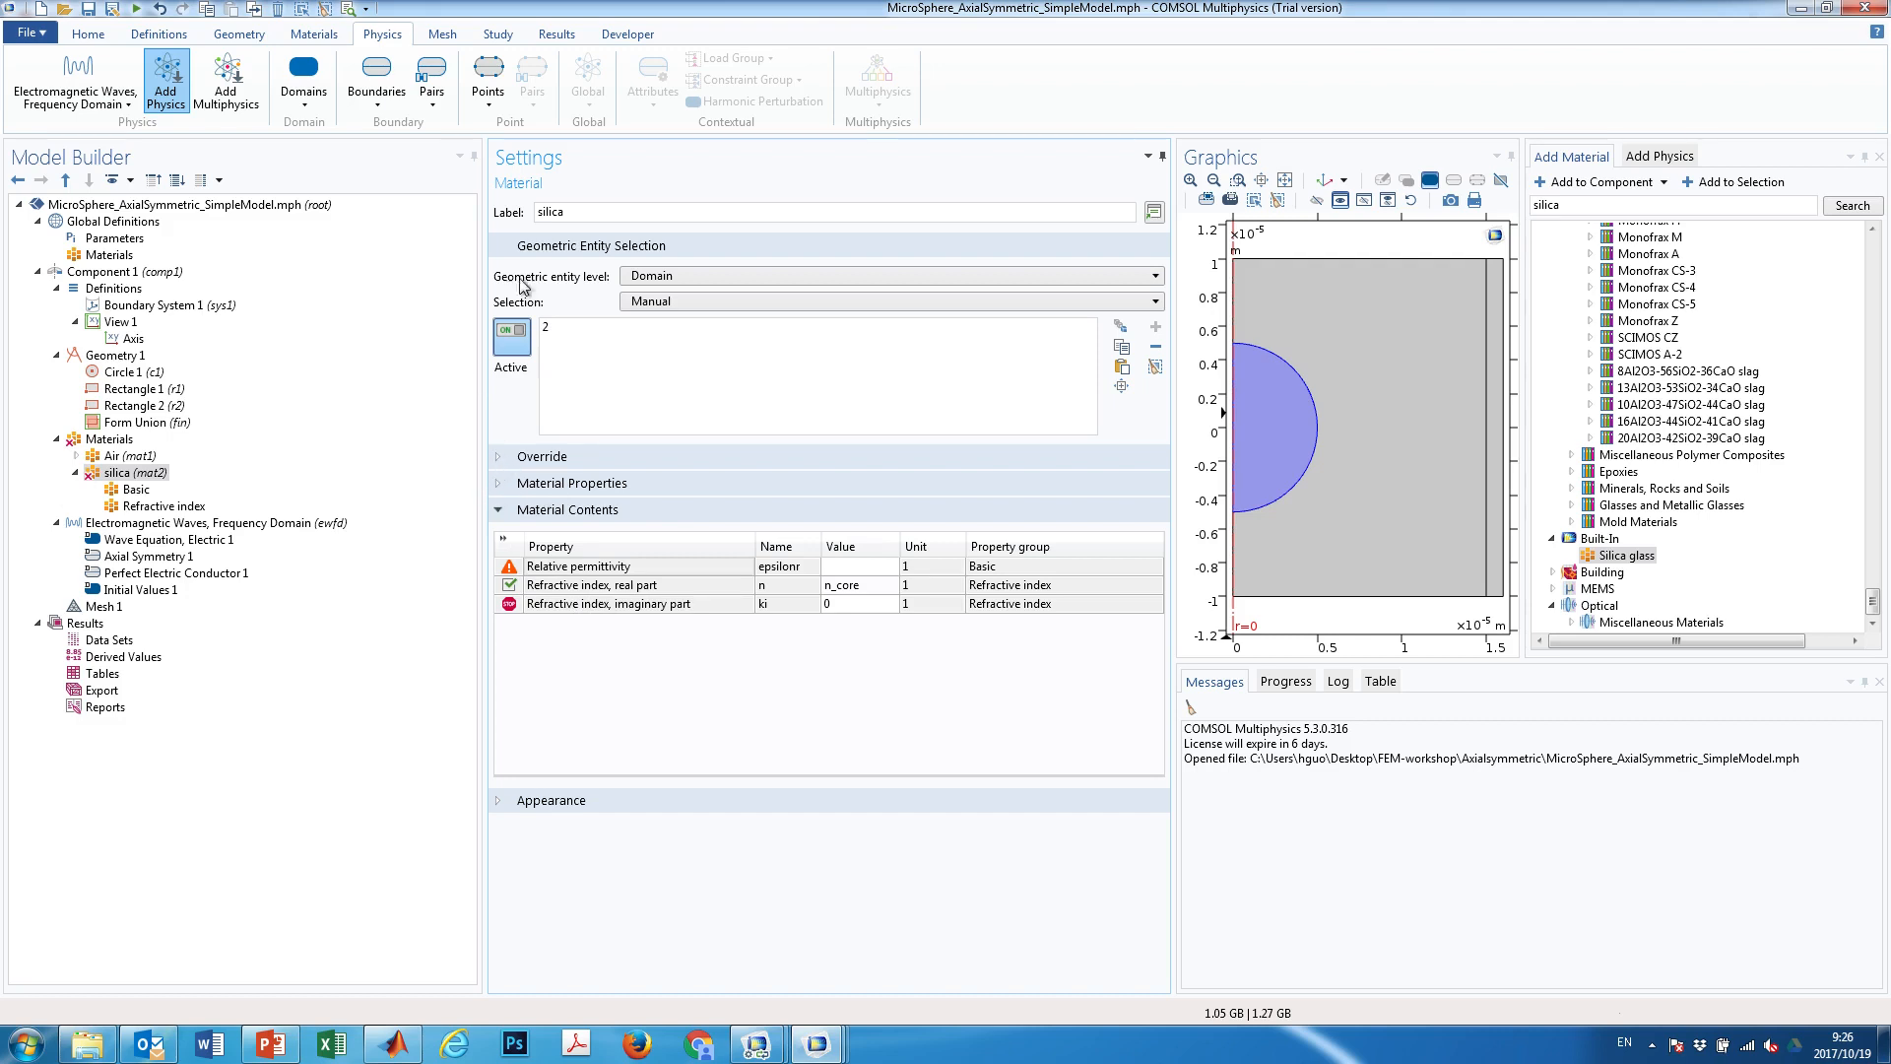
{"action": "left_click", "coordinate": [135, 490]}
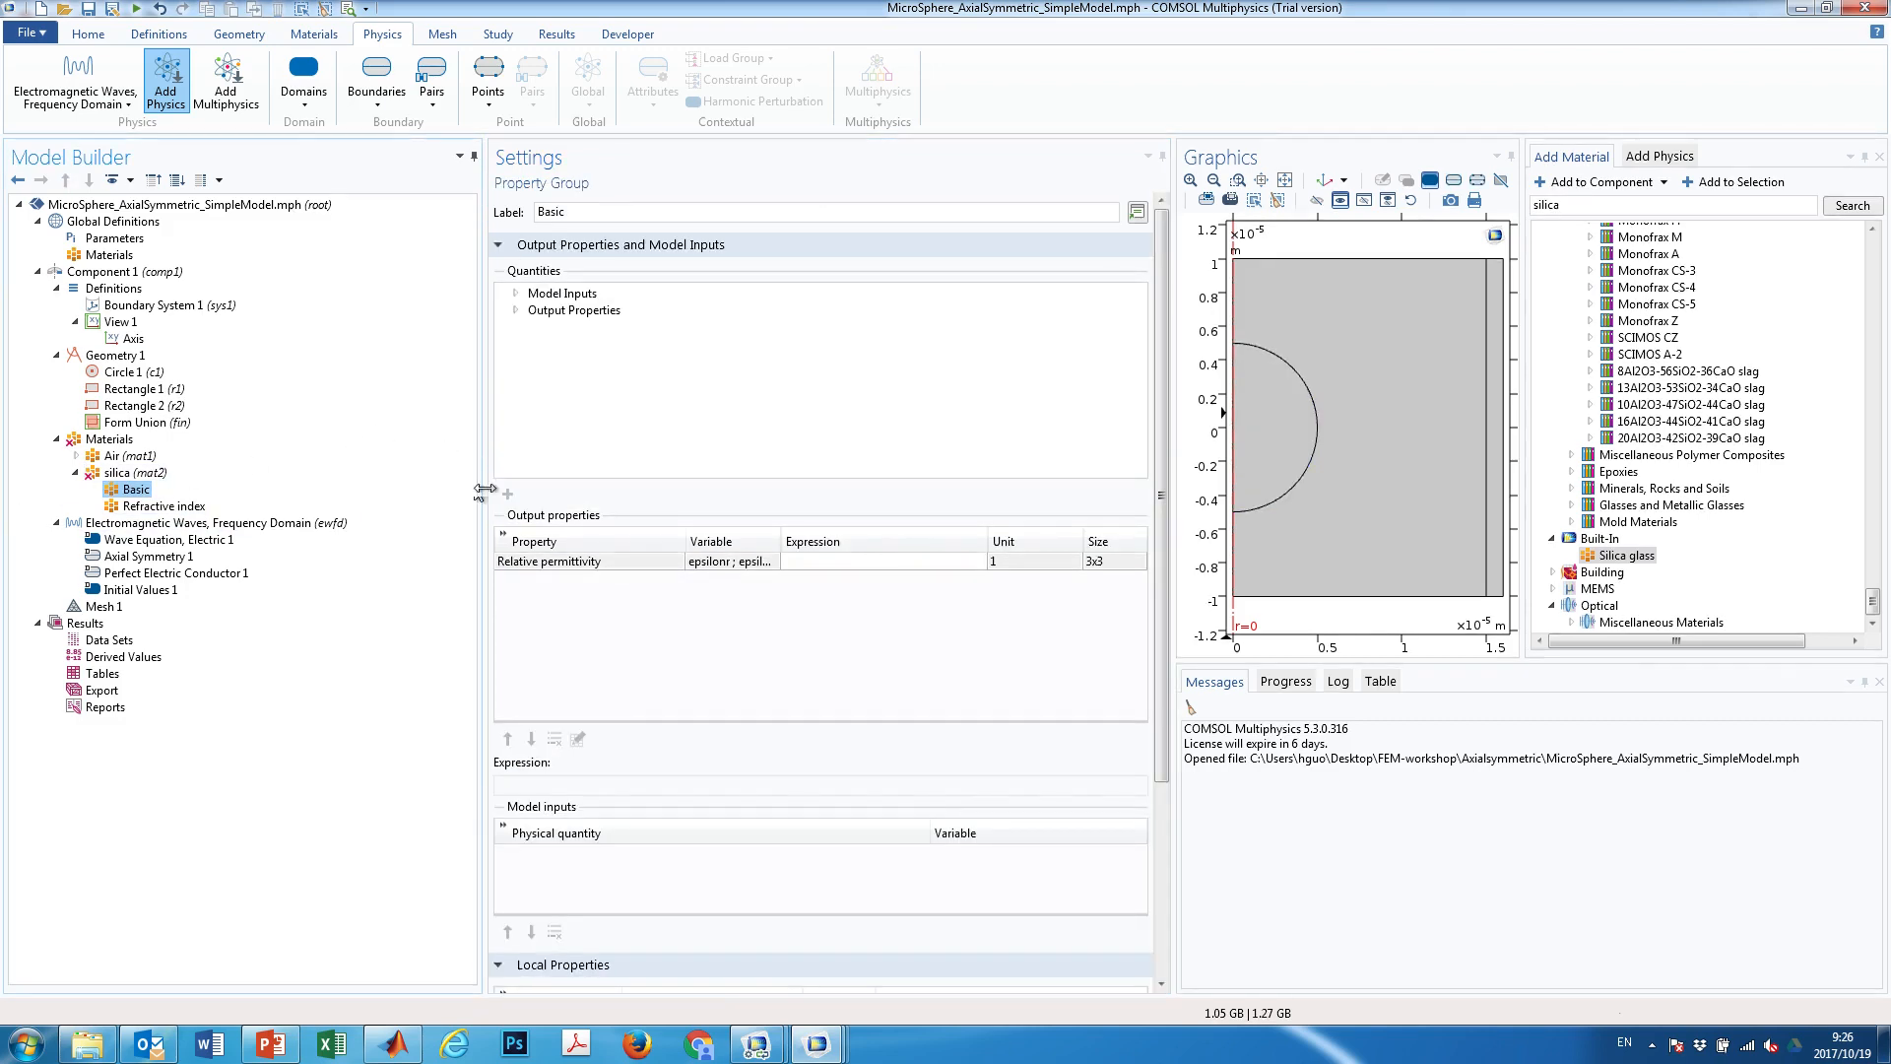
{"action": "left_click", "coordinate": [526, 563]}
{"action": "left_click", "coordinate": [554, 739]}
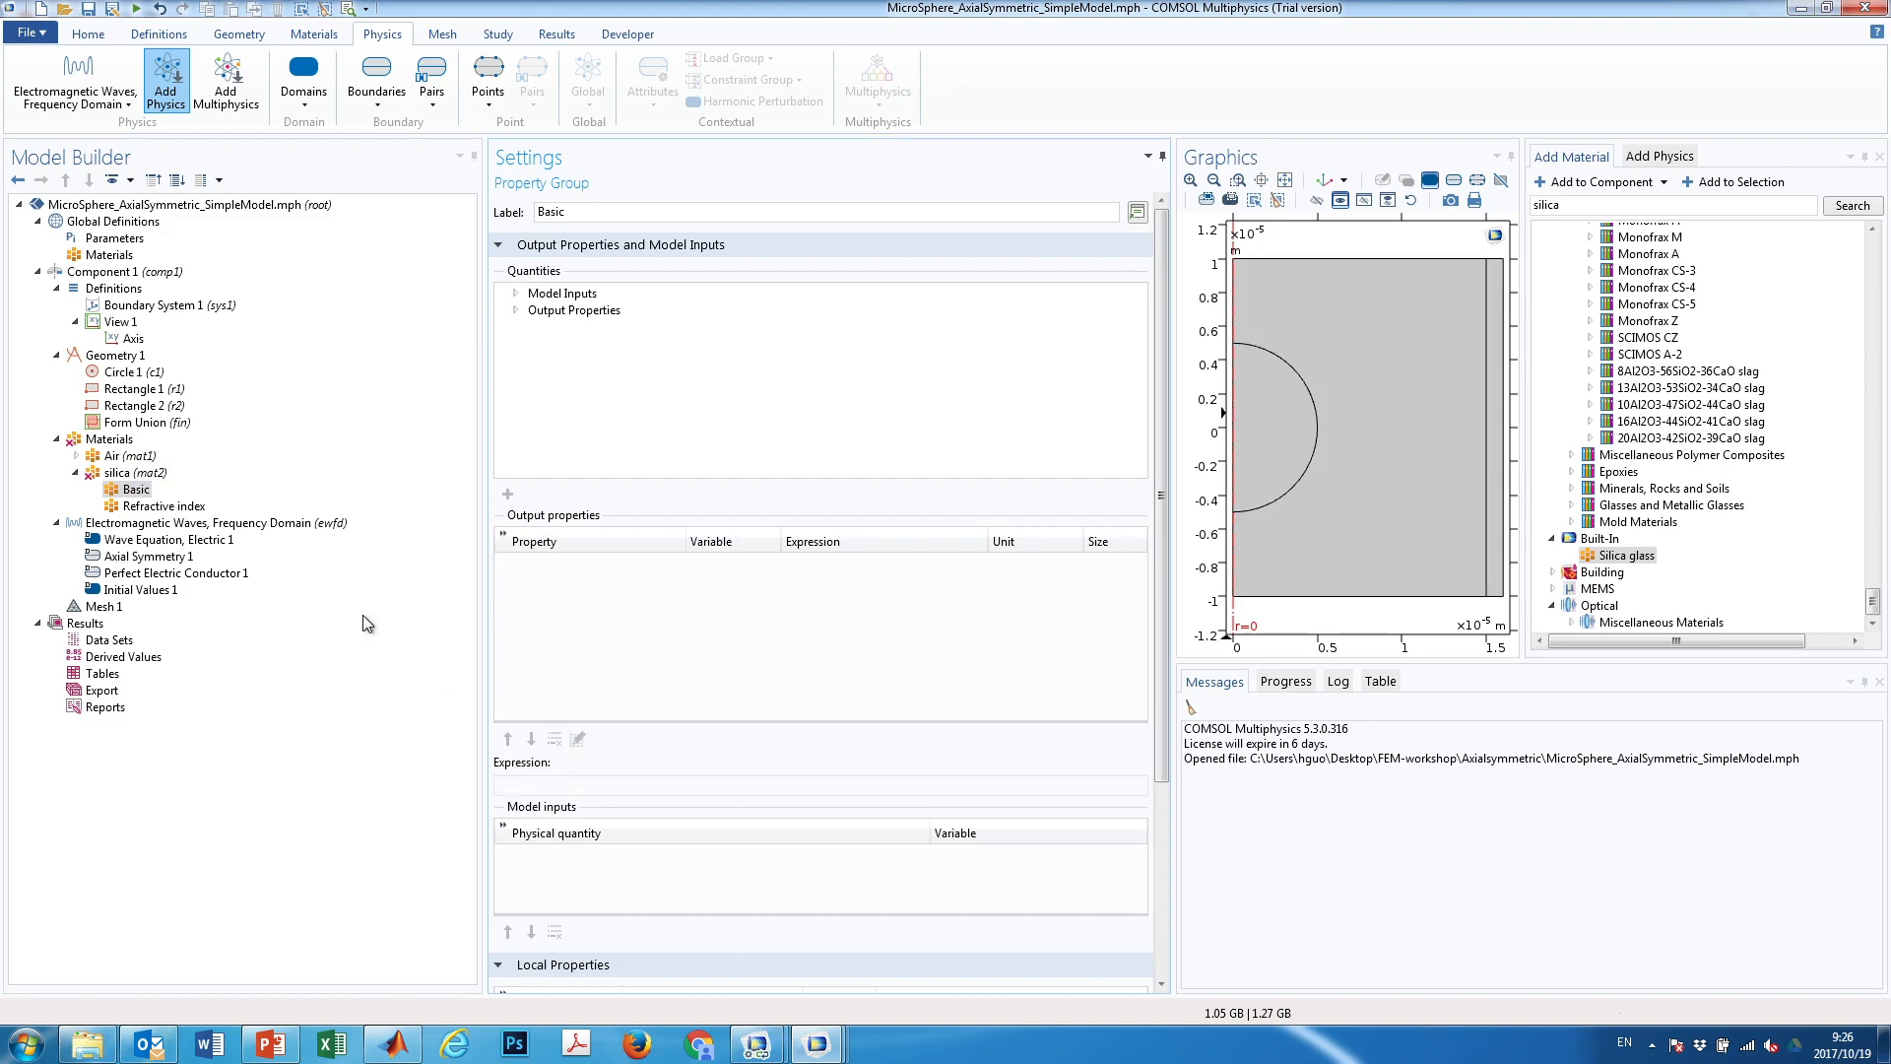
Review silica's Refractive index property group and the material overview, and collapse the silica node
{"action": "left_click", "coordinate": [148, 506]}
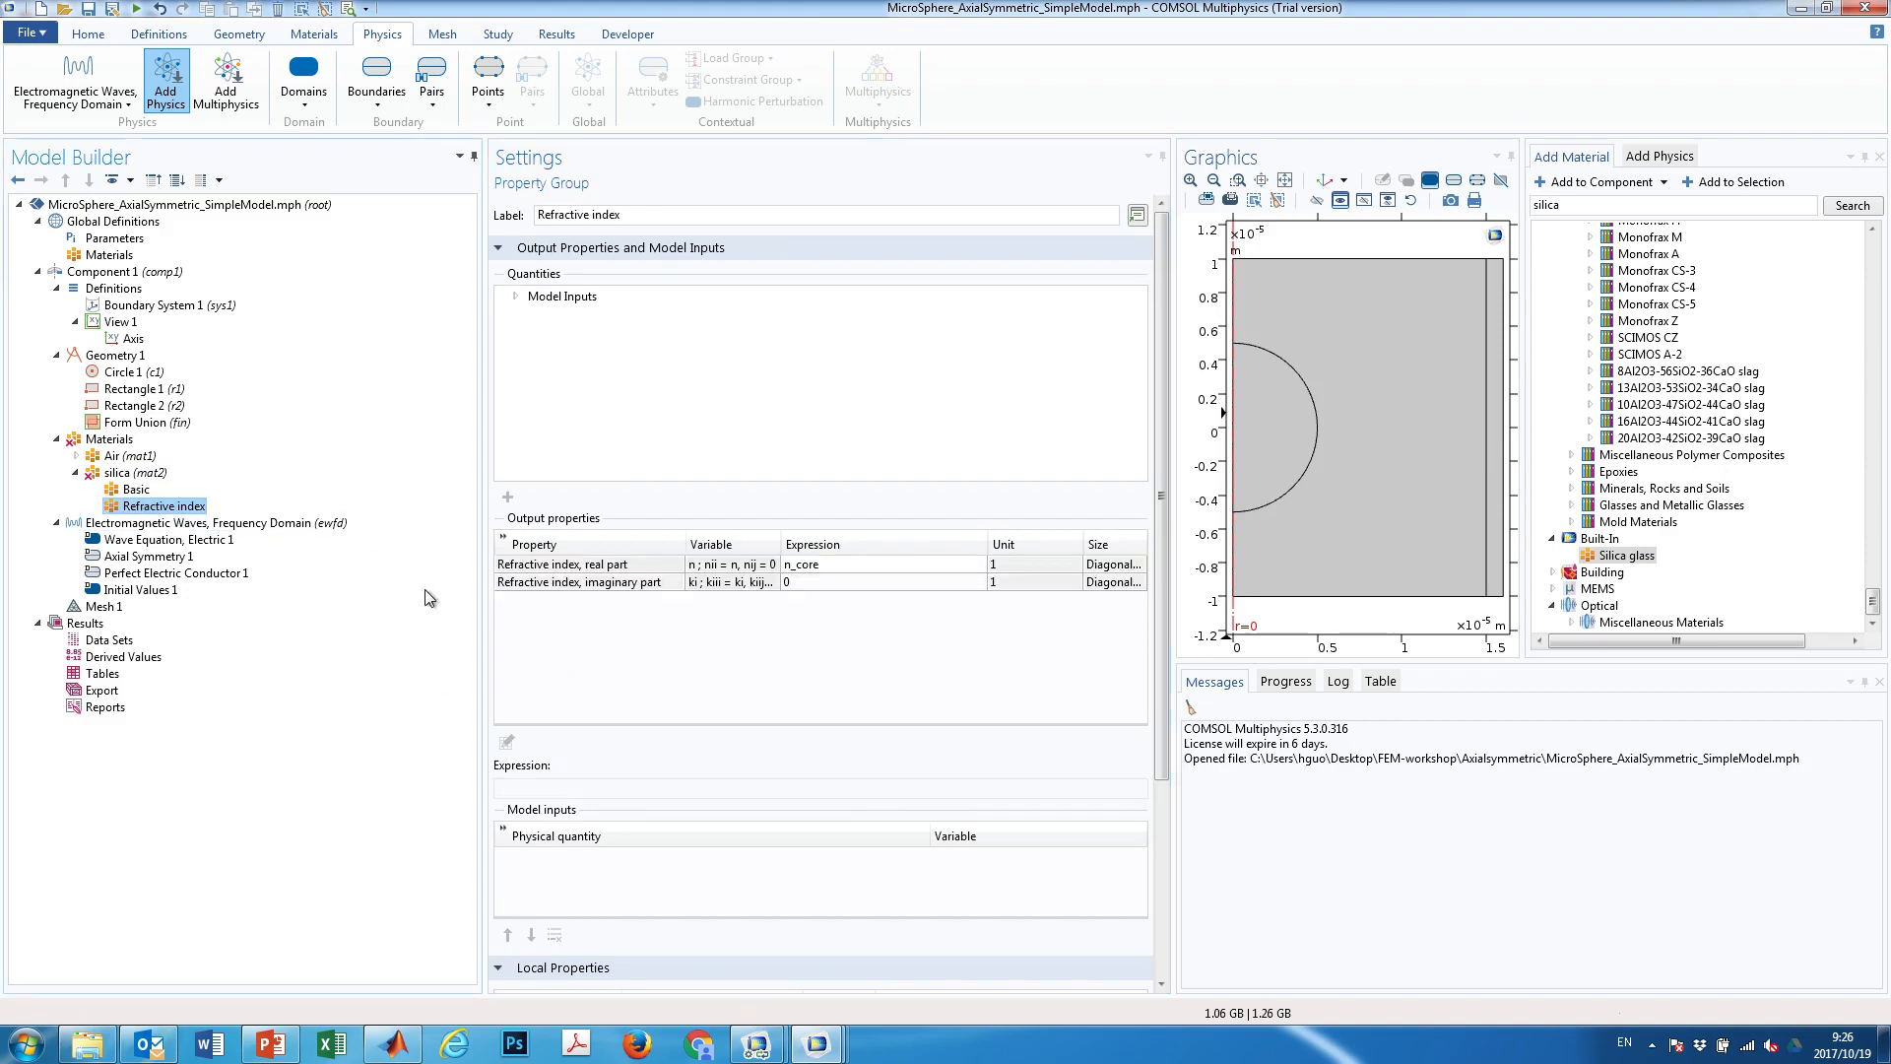
{"action": "left_click", "coordinate": [573, 583]}
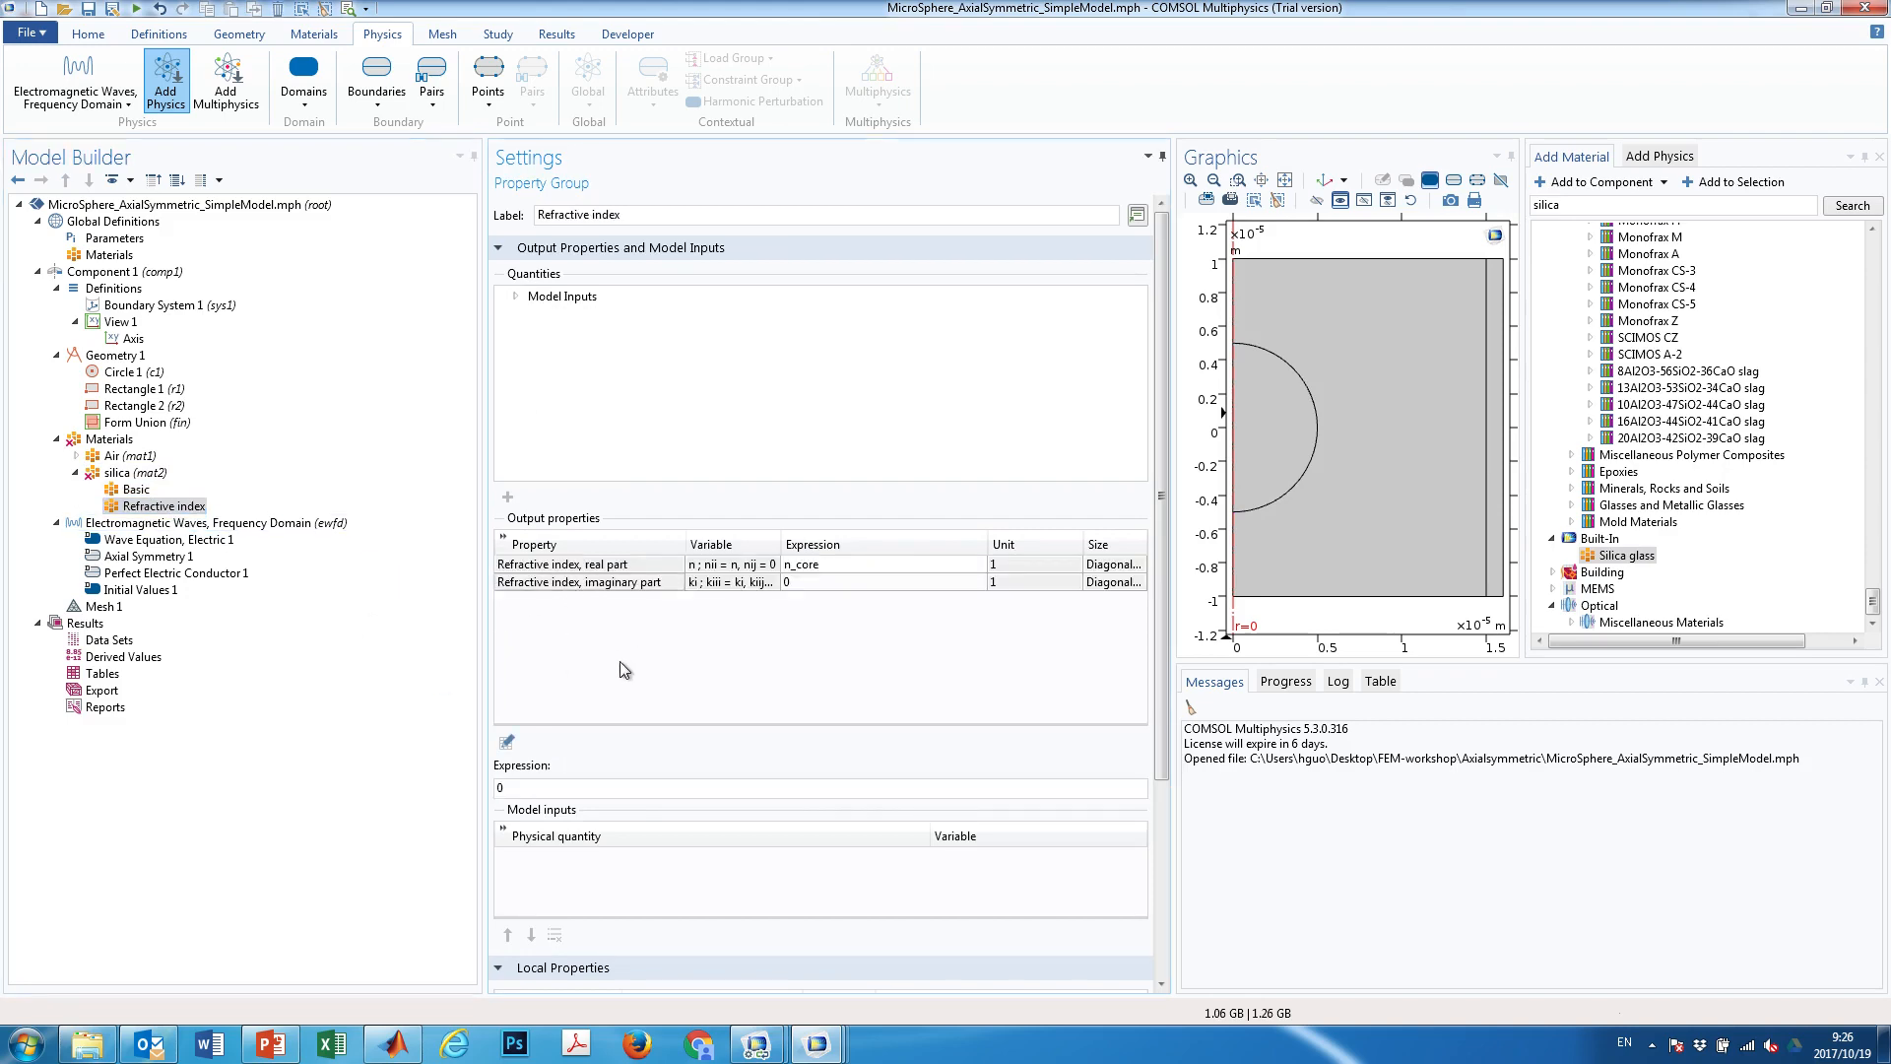
{"action": "left_click", "coordinate": [103, 441]}
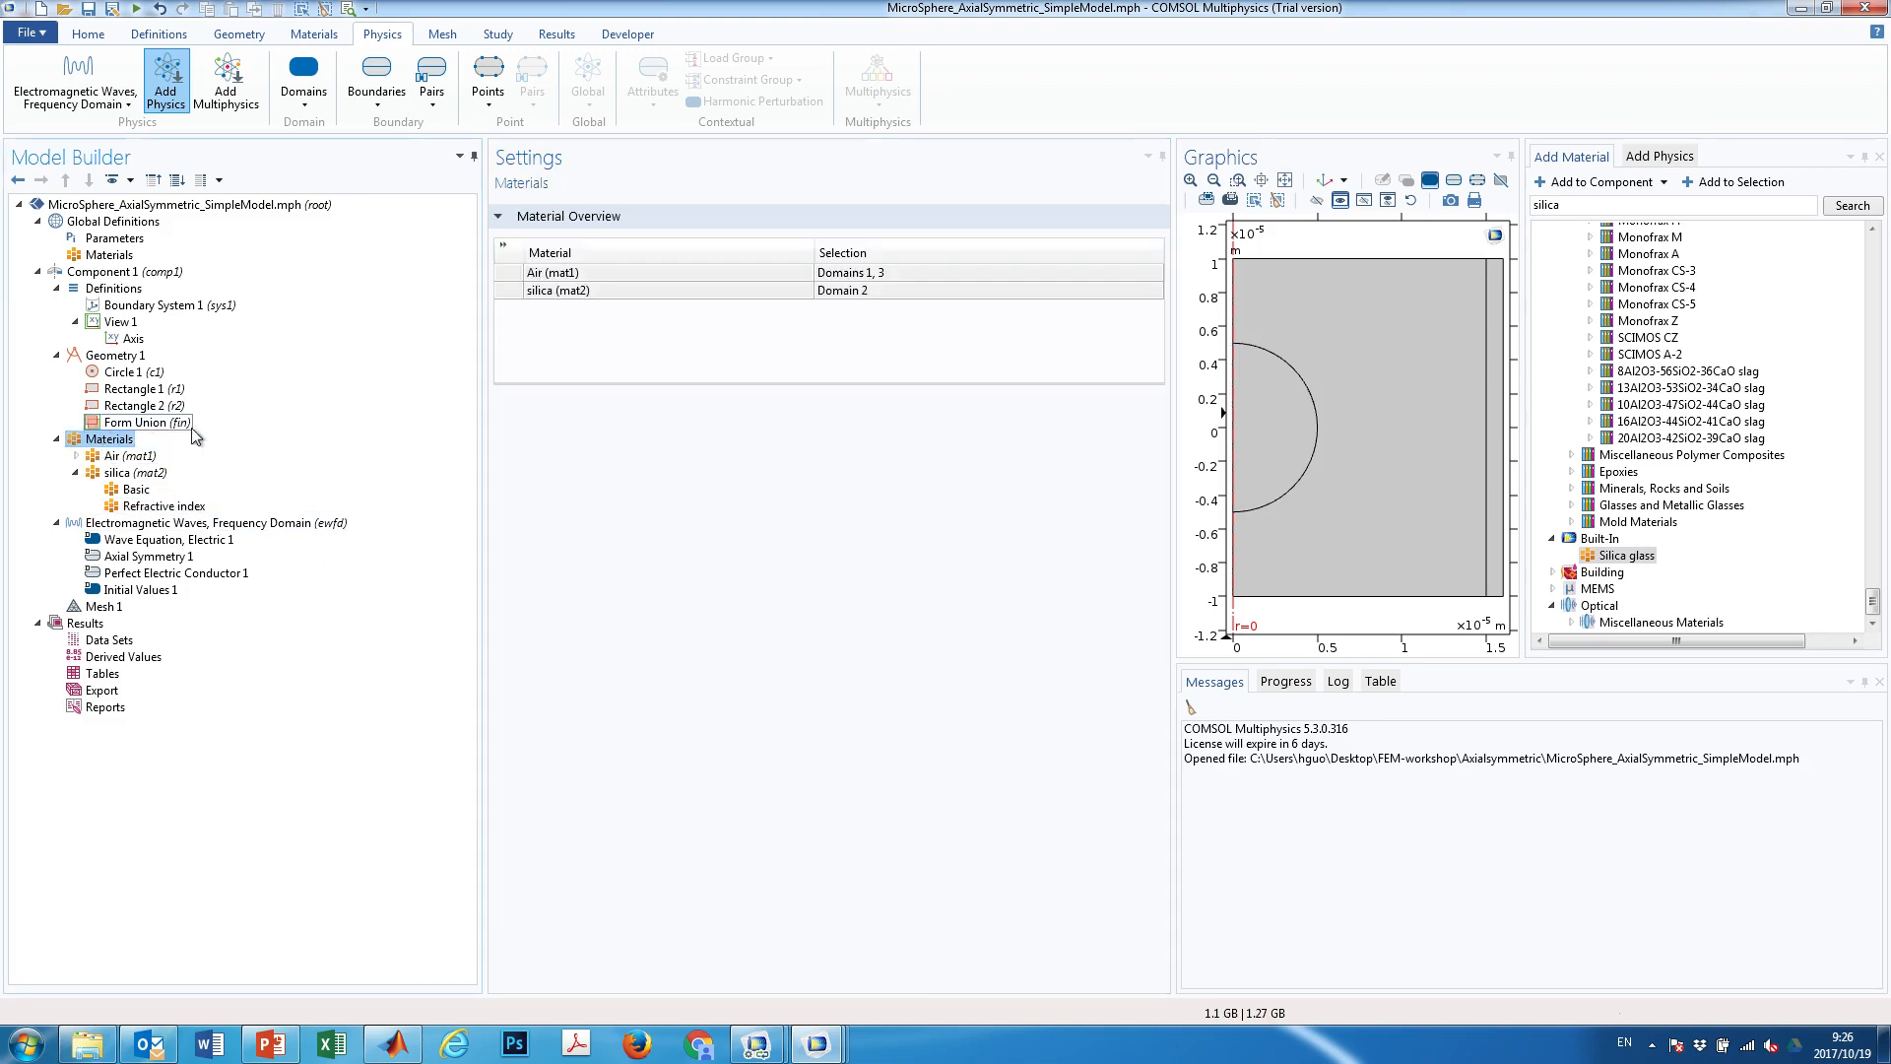
{"action": "left_click", "coordinate": [75, 473]}
Review the Electromagnetic Waves, Frequency Domain settings, the air and silica assignments, and the Wave Equation, Electric 1 displacement field model
{"action": "left_click", "coordinate": [138, 490]}
{"action": "left_click", "coordinate": [138, 556]}
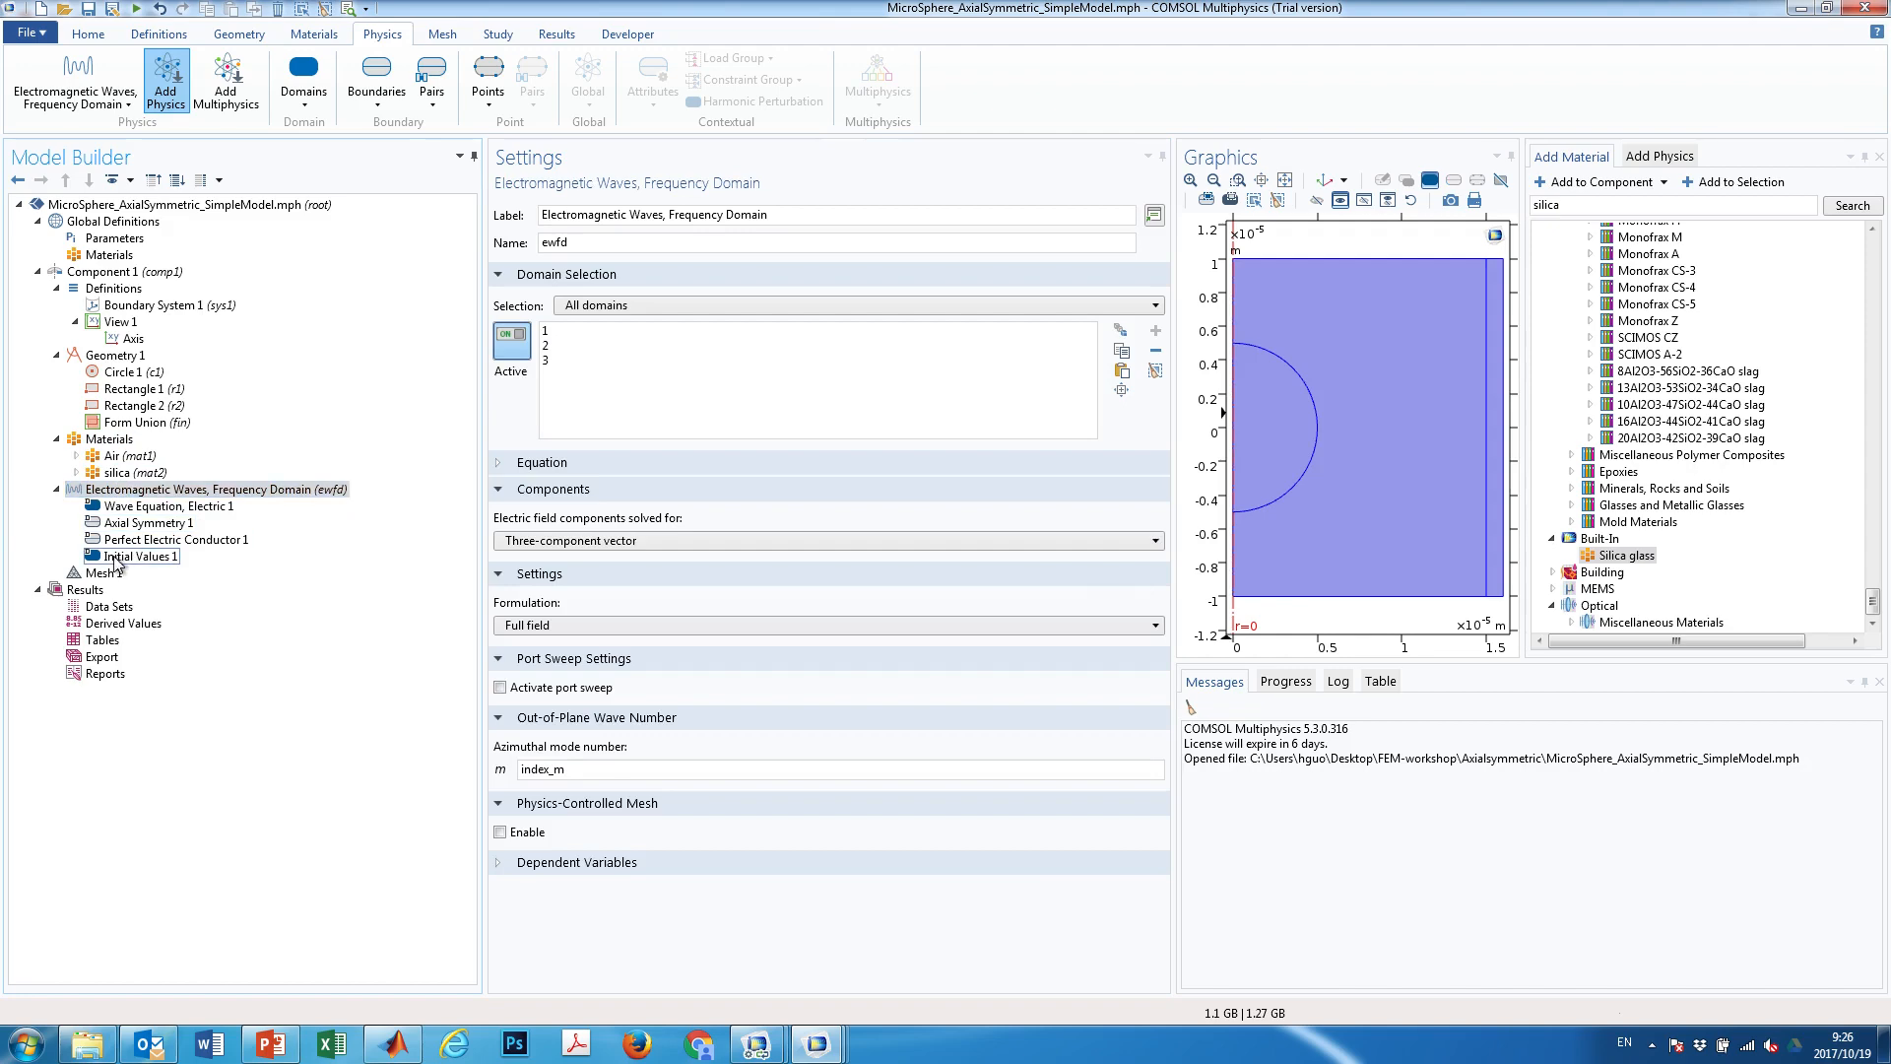
{"action": "left_click", "coordinate": [133, 490]}
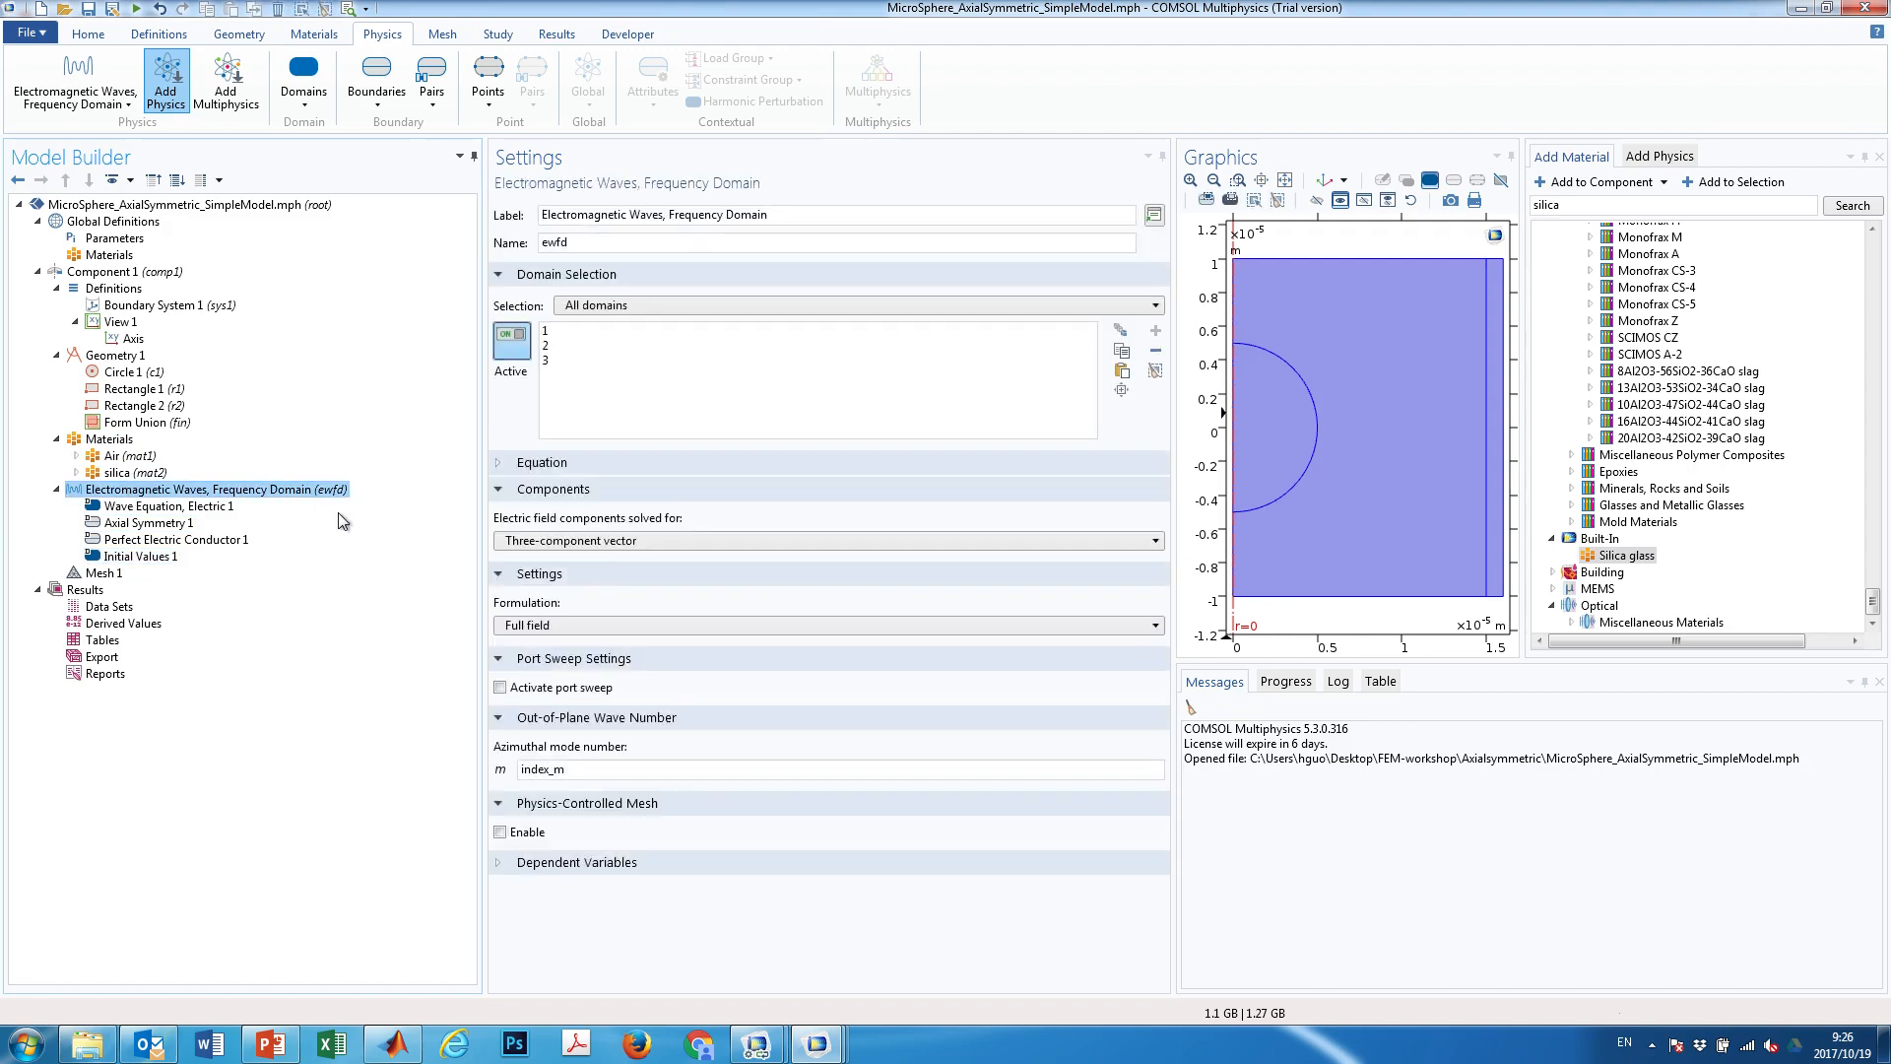
{"action": "left_click", "coordinate": [111, 439]}
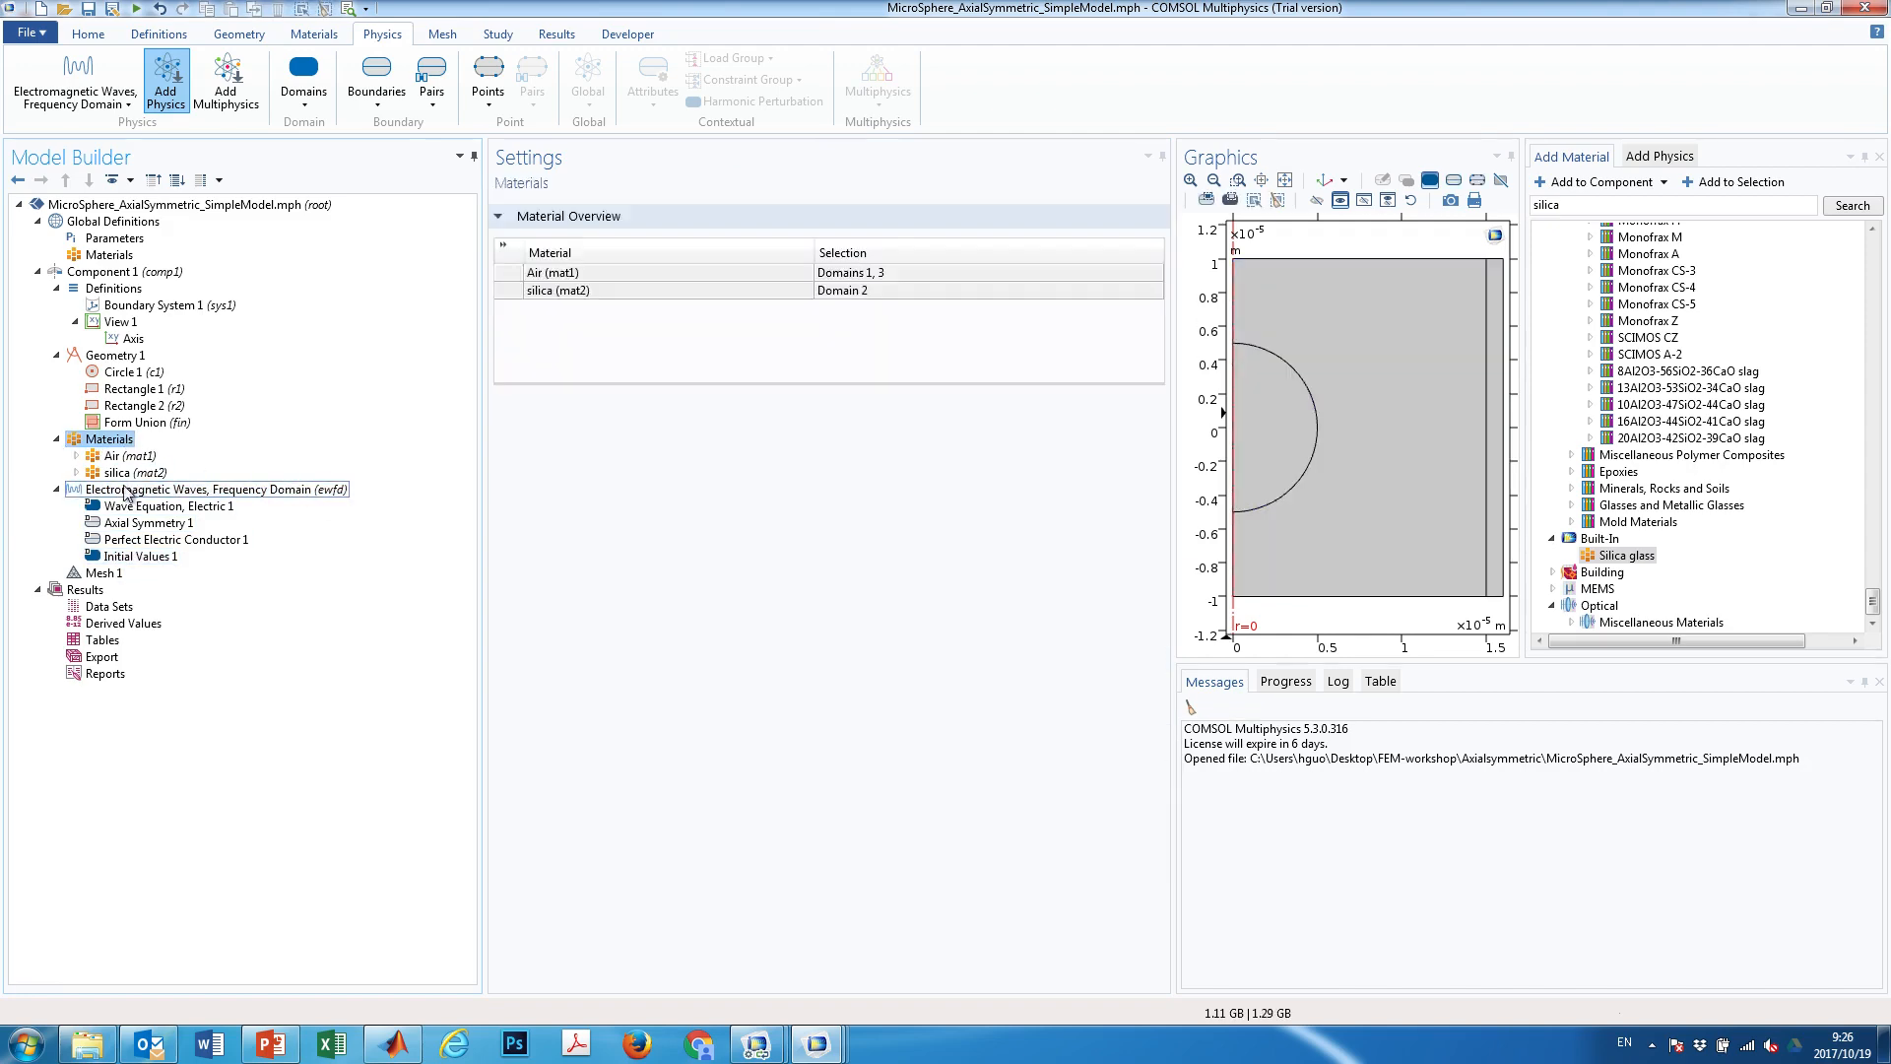
{"action": "left_click", "coordinate": [120, 456]}
{"action": "left_click", "coordinate": [119, 473]}
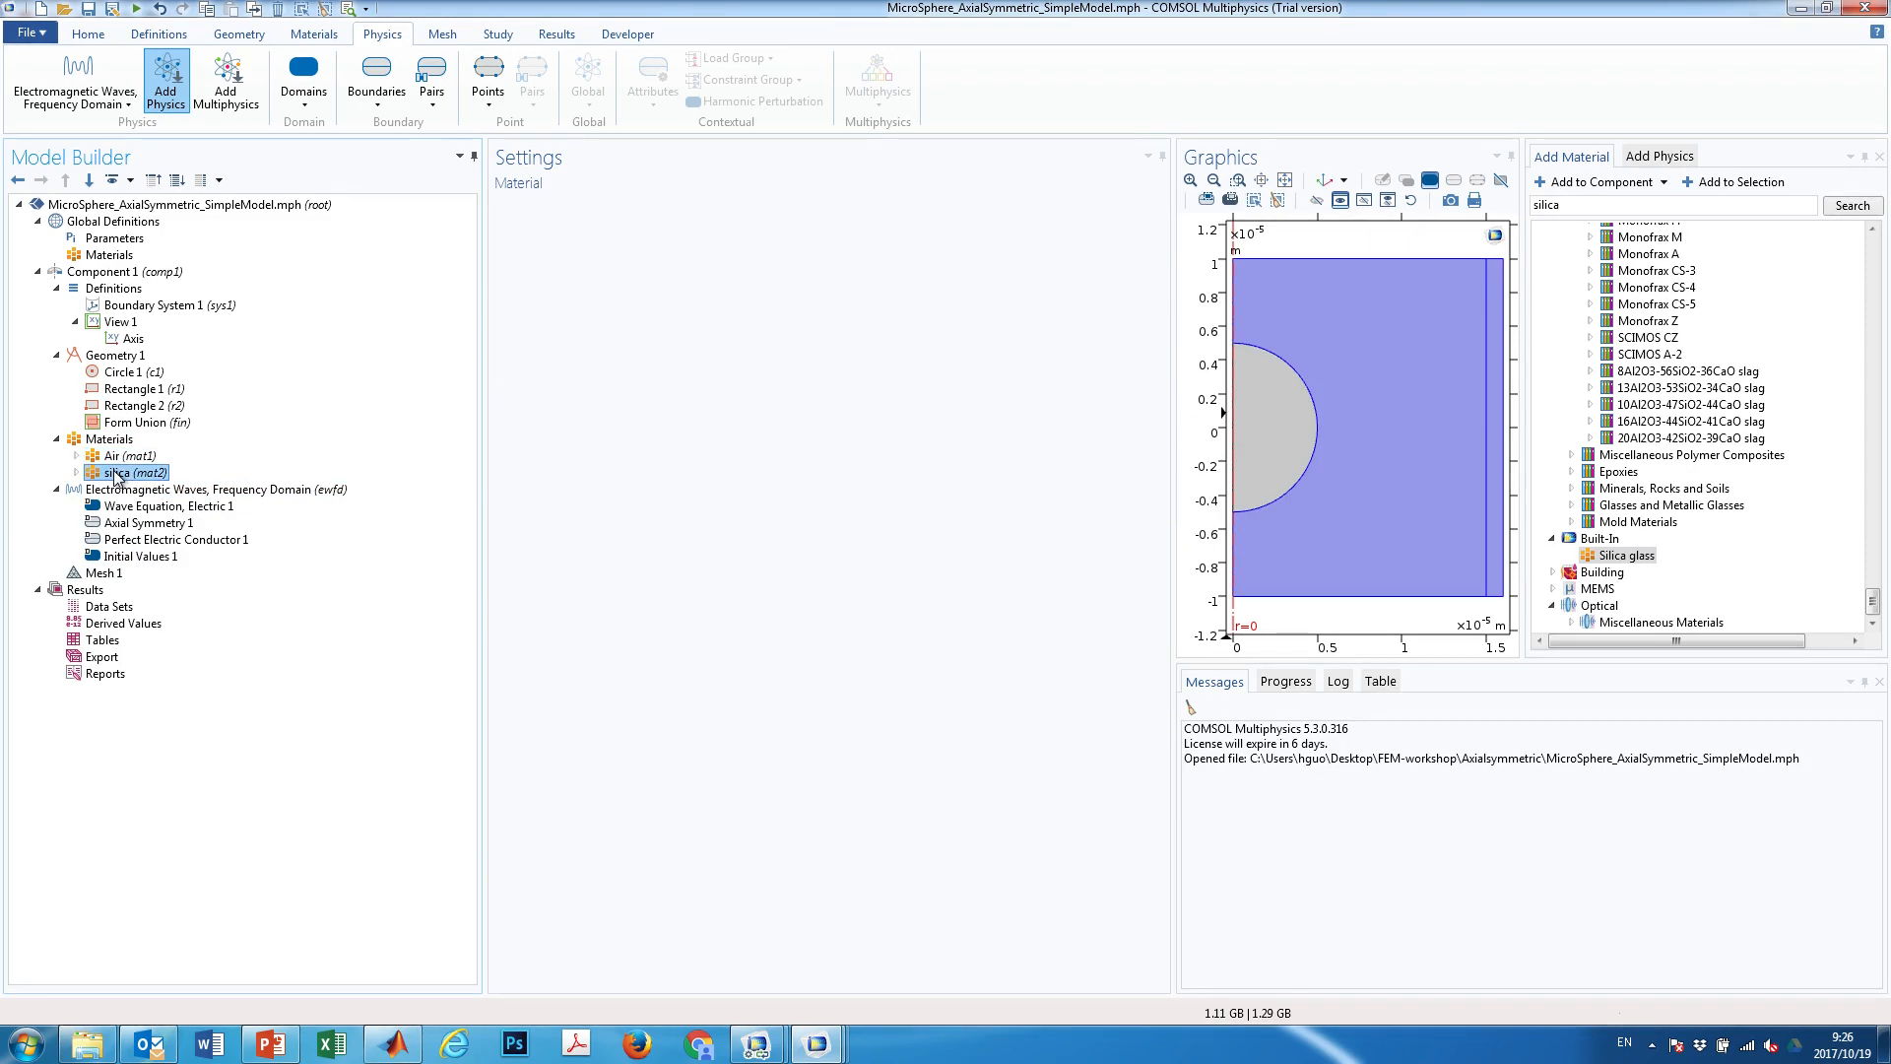
{"action": "left_click", "coordinate": [138, 490]}
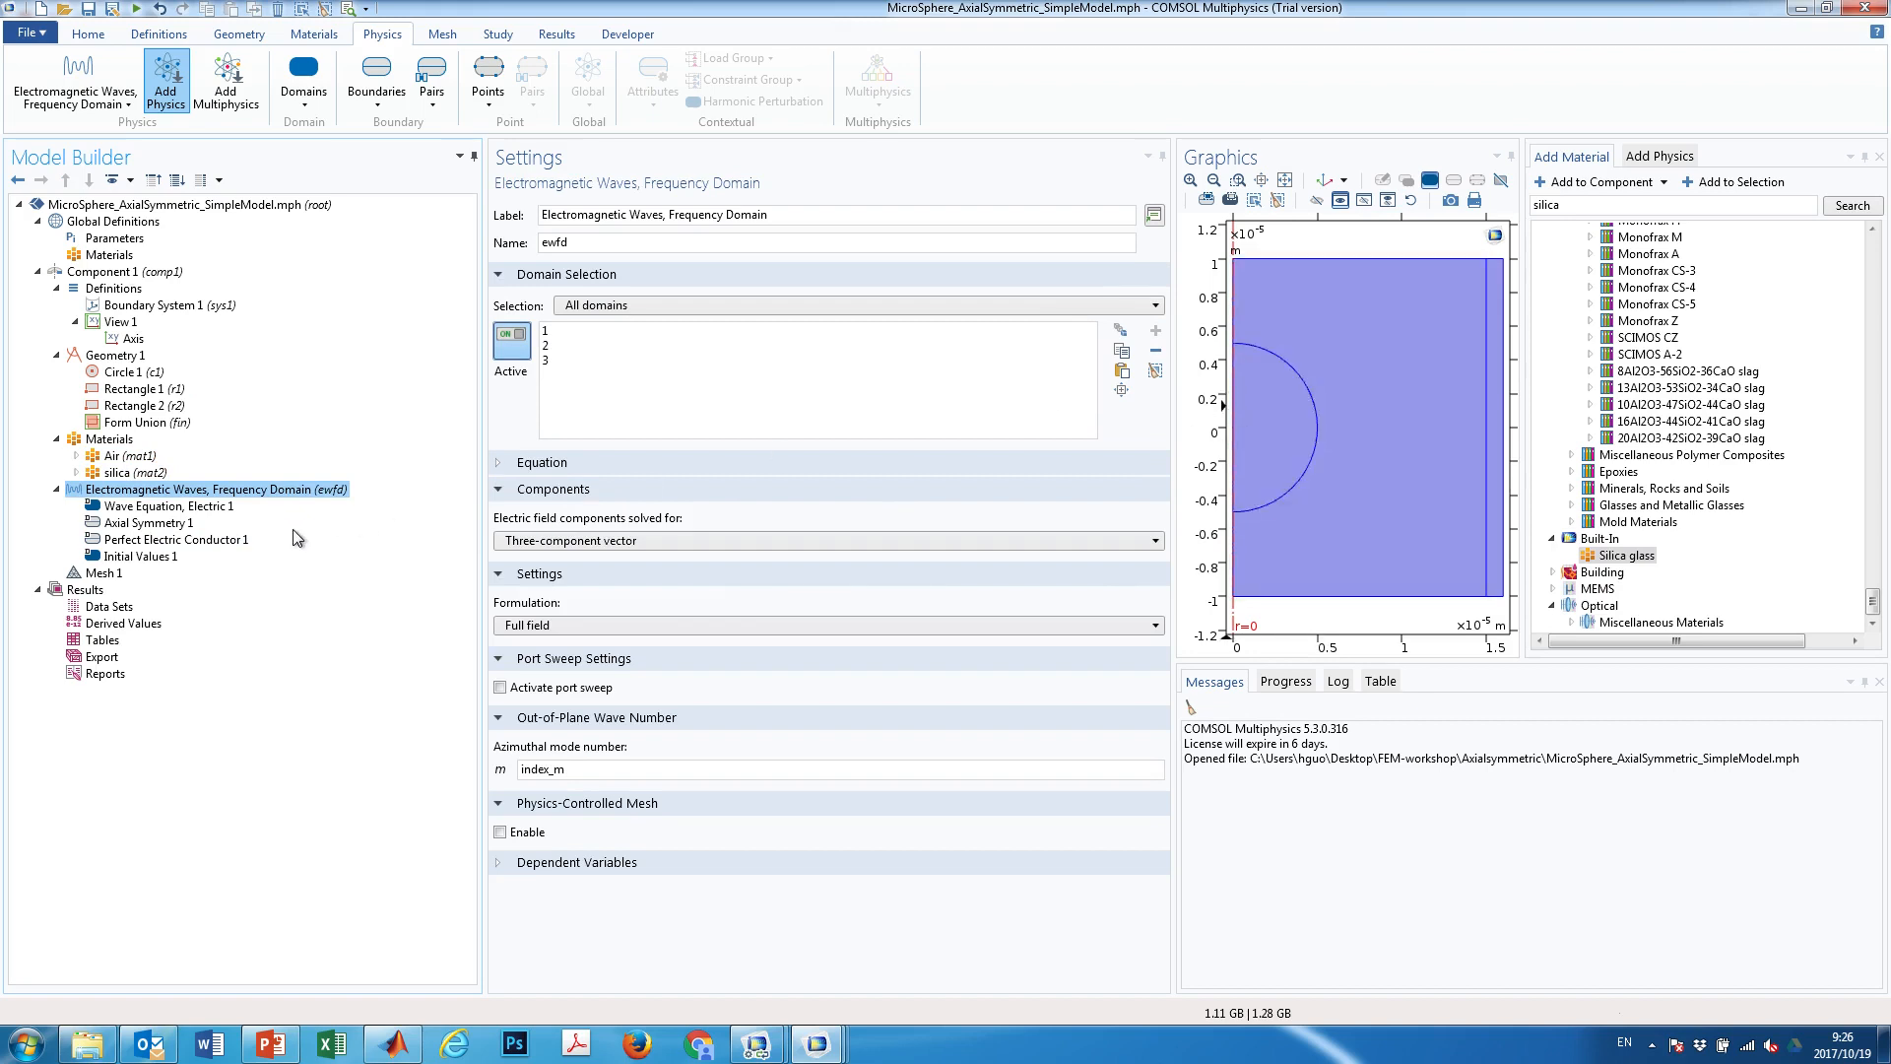
{"action": "left_click", "coordinate": [168, 506]}
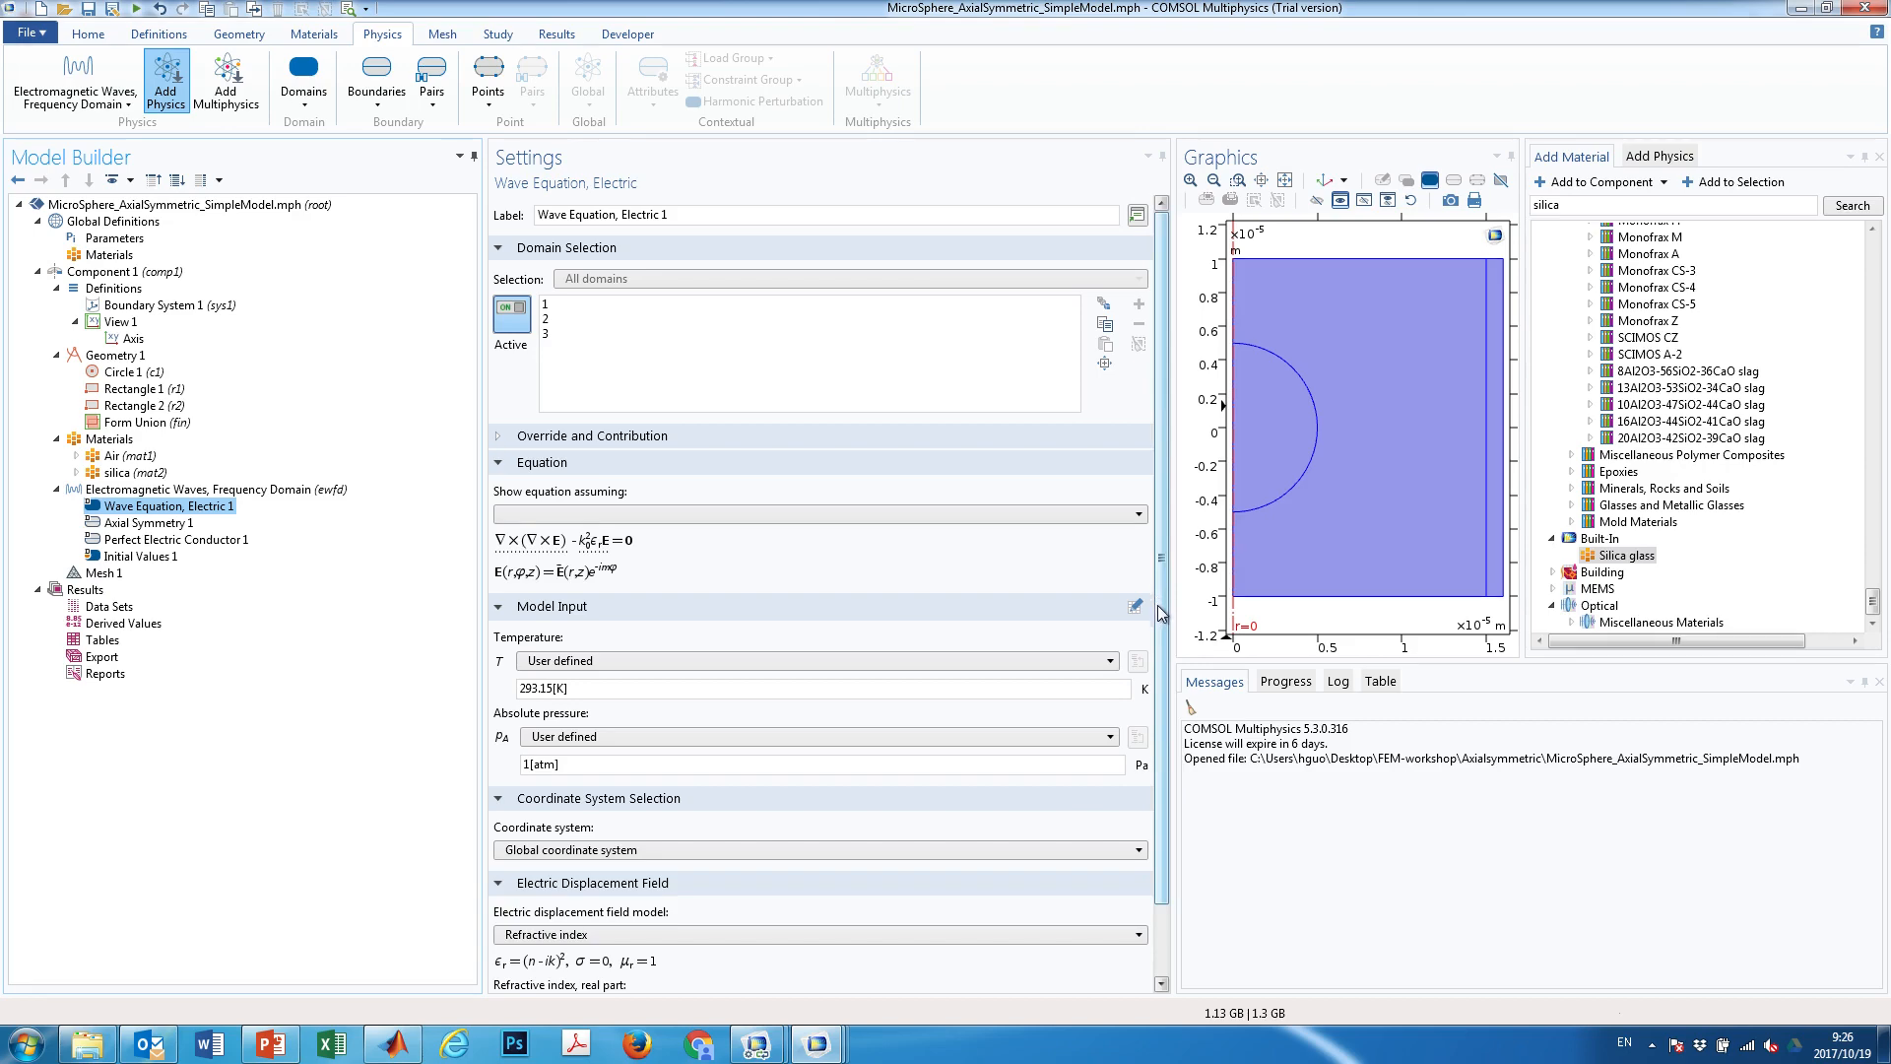
{"action": "scroll", "coordinate": [1162, 612], "scroll_direction": "down", "scroll_amount": 3}
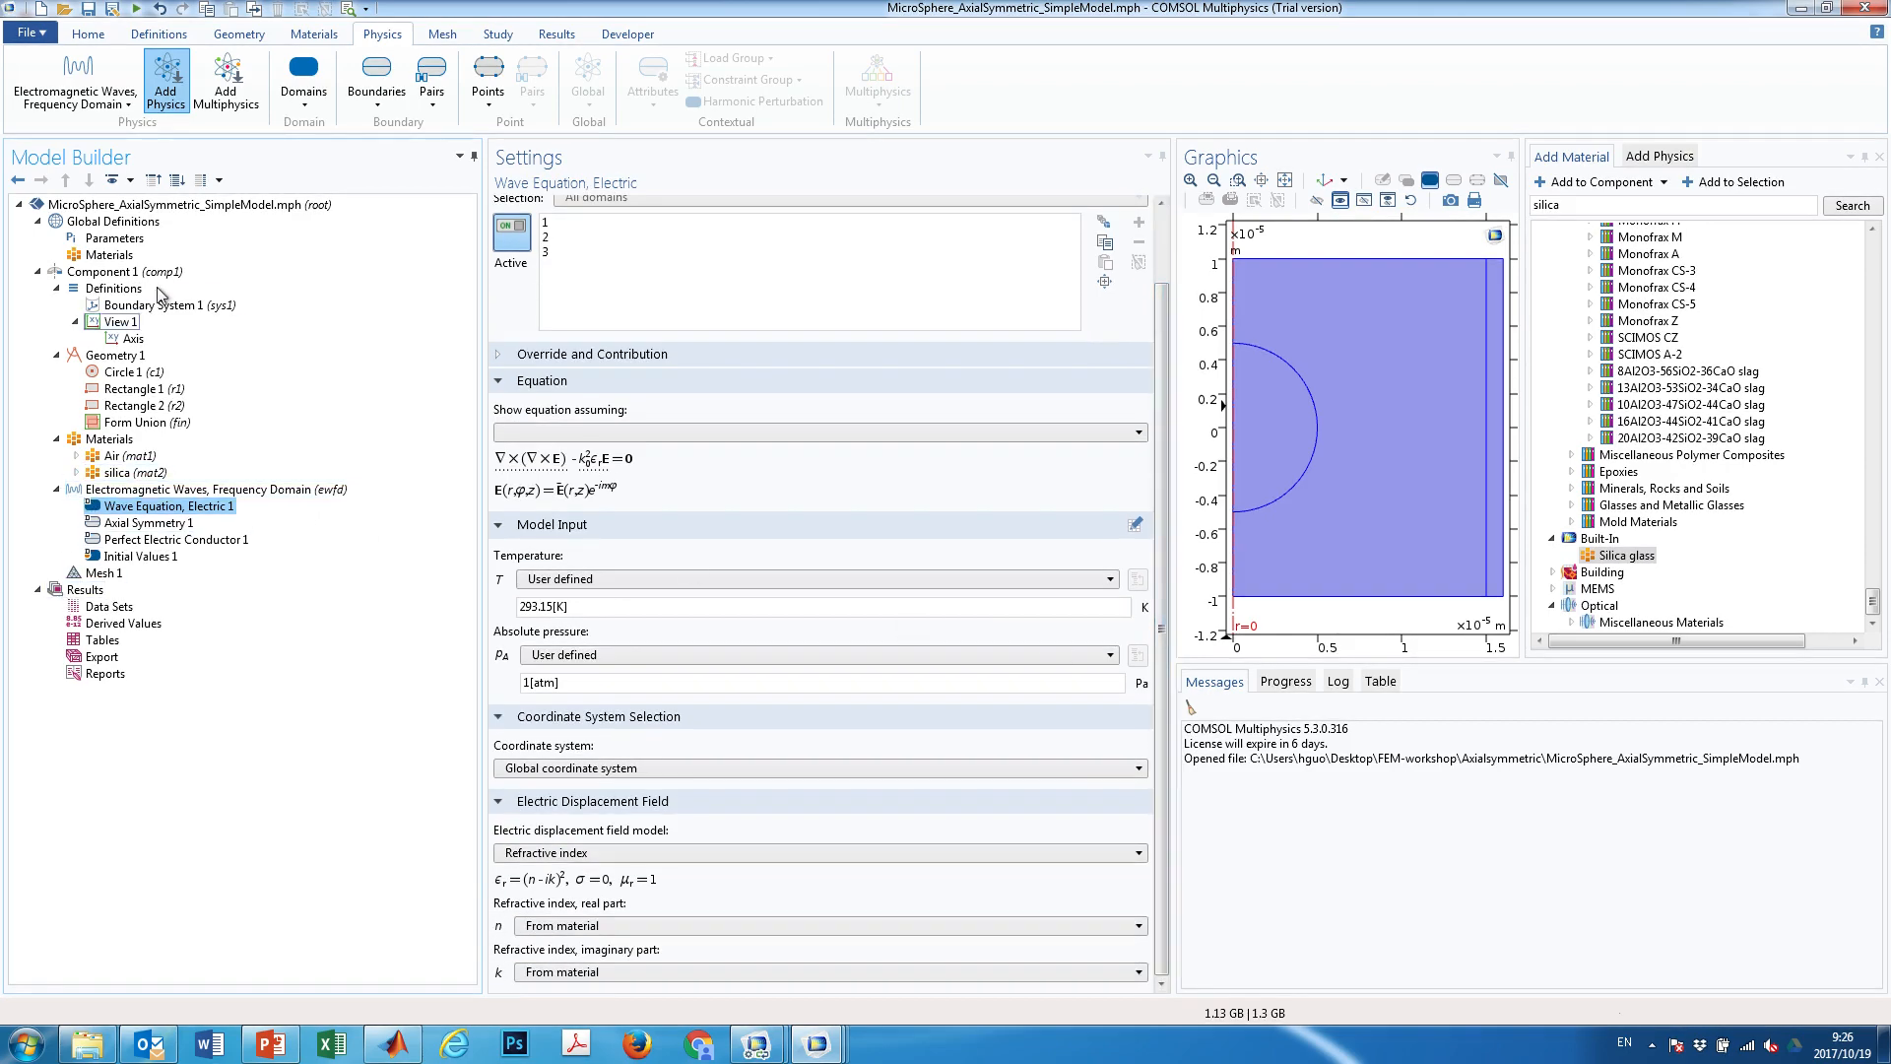
Add a preset Eigenfrequency study to the model for the Electromagnetic Waves, Frequency Domain interface
{"action": "left_click", "coordinate": [142, 273]}
{"action": "left_click", "coordinate": [144, 205]}
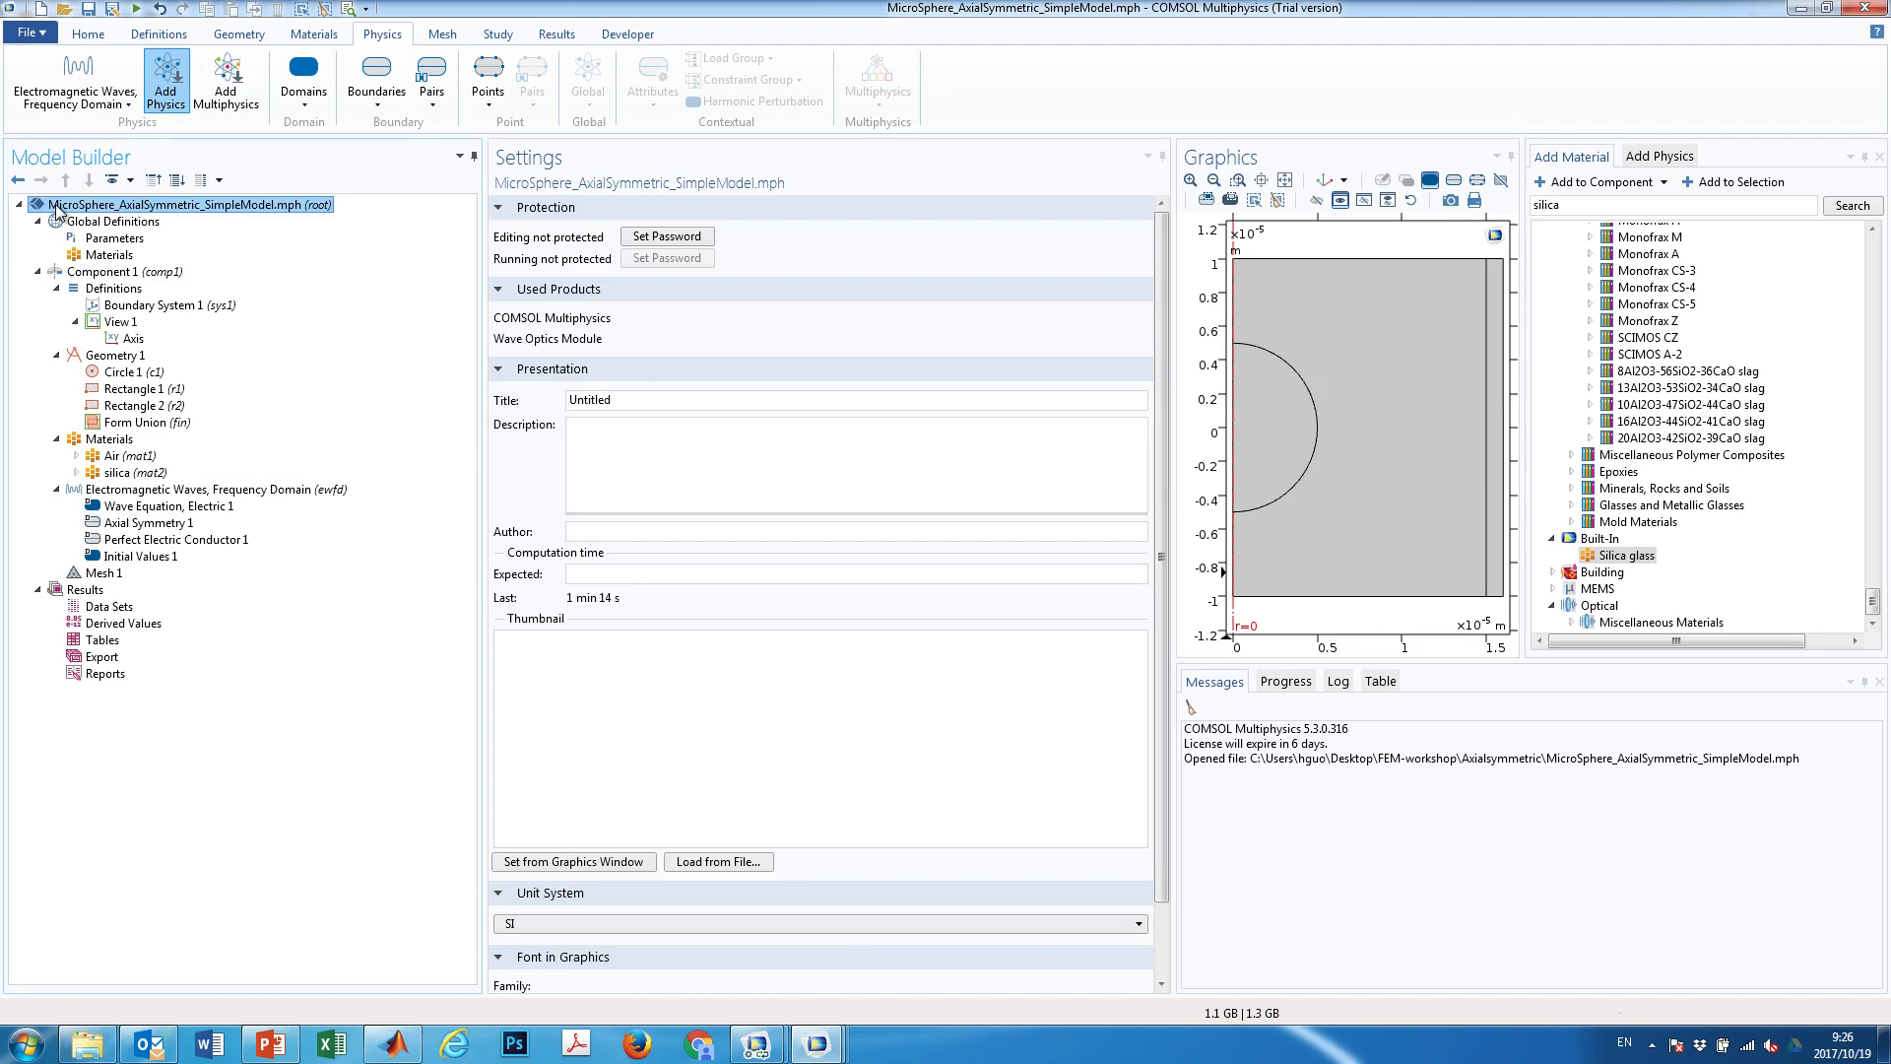
{"action": "right_click", "coordinate": [126, 205]}
{"action": "mouse_move", "coordinate": [133, 222]}
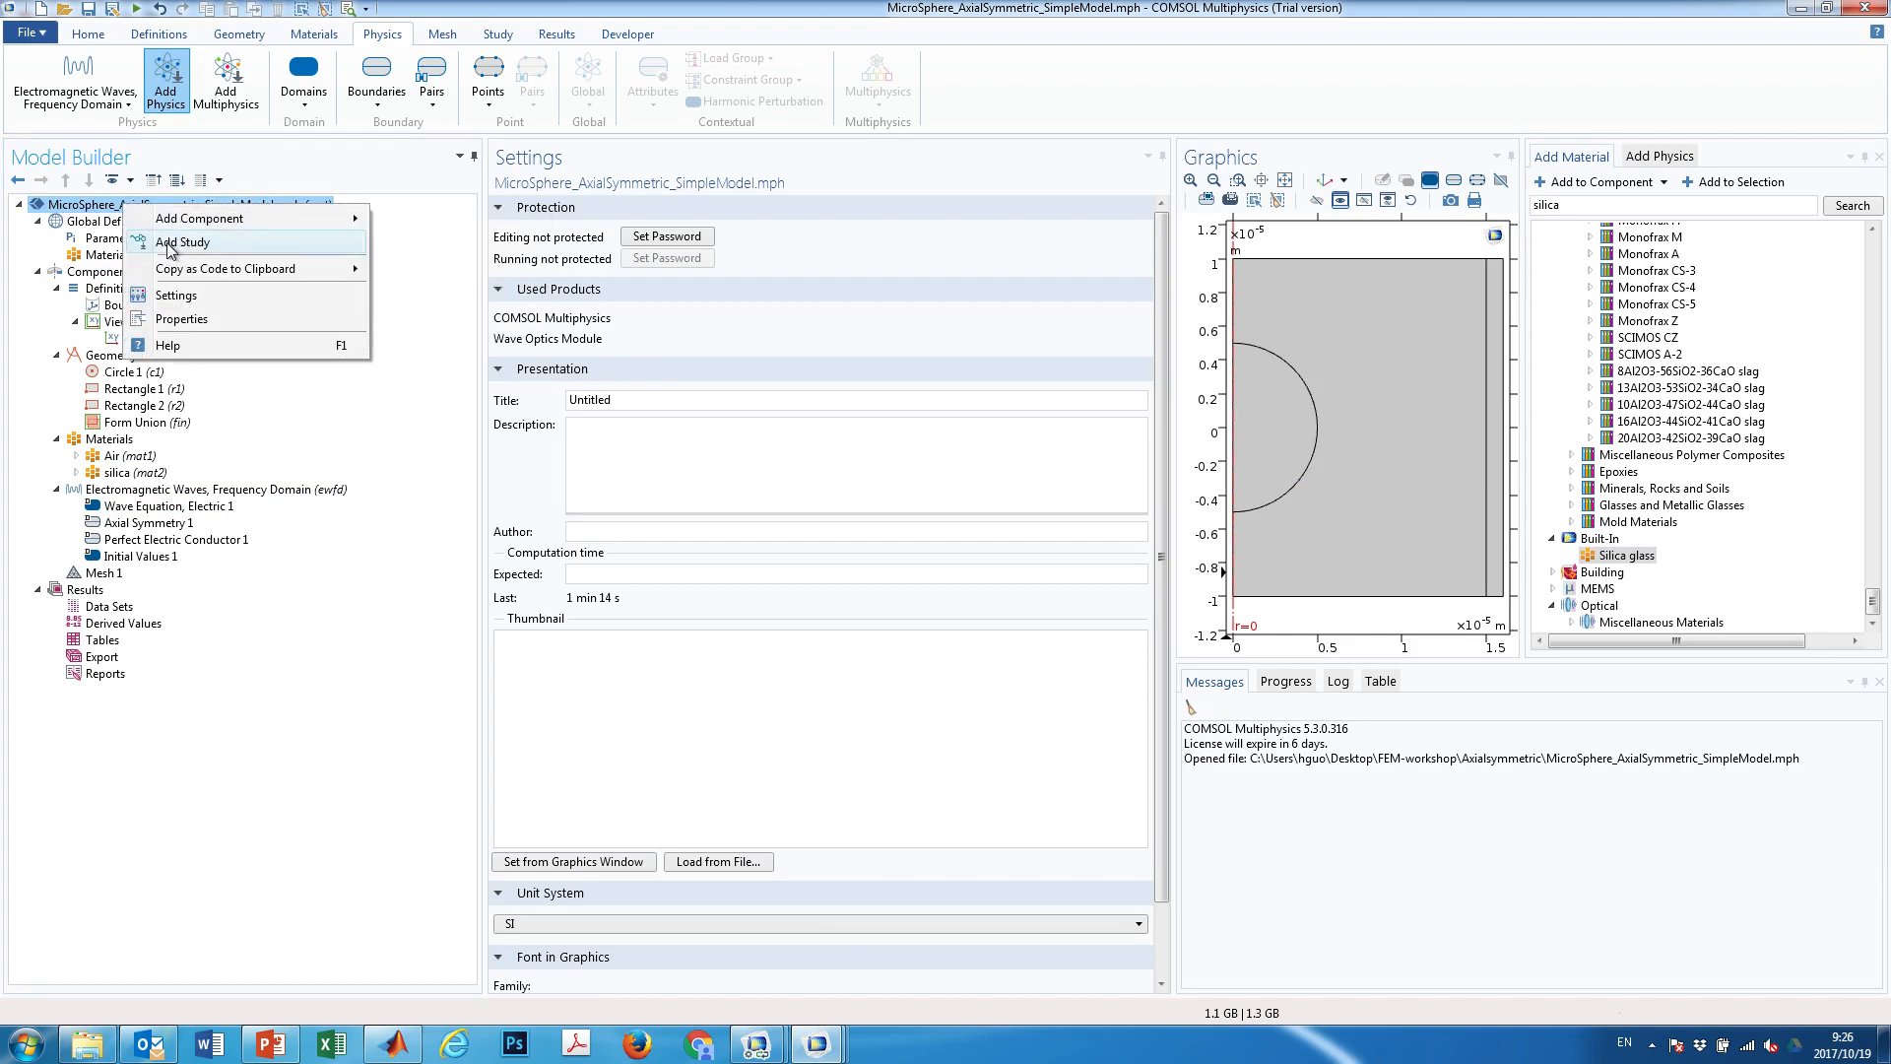
{"action": "left_click", "coordinate": [182, 243]}
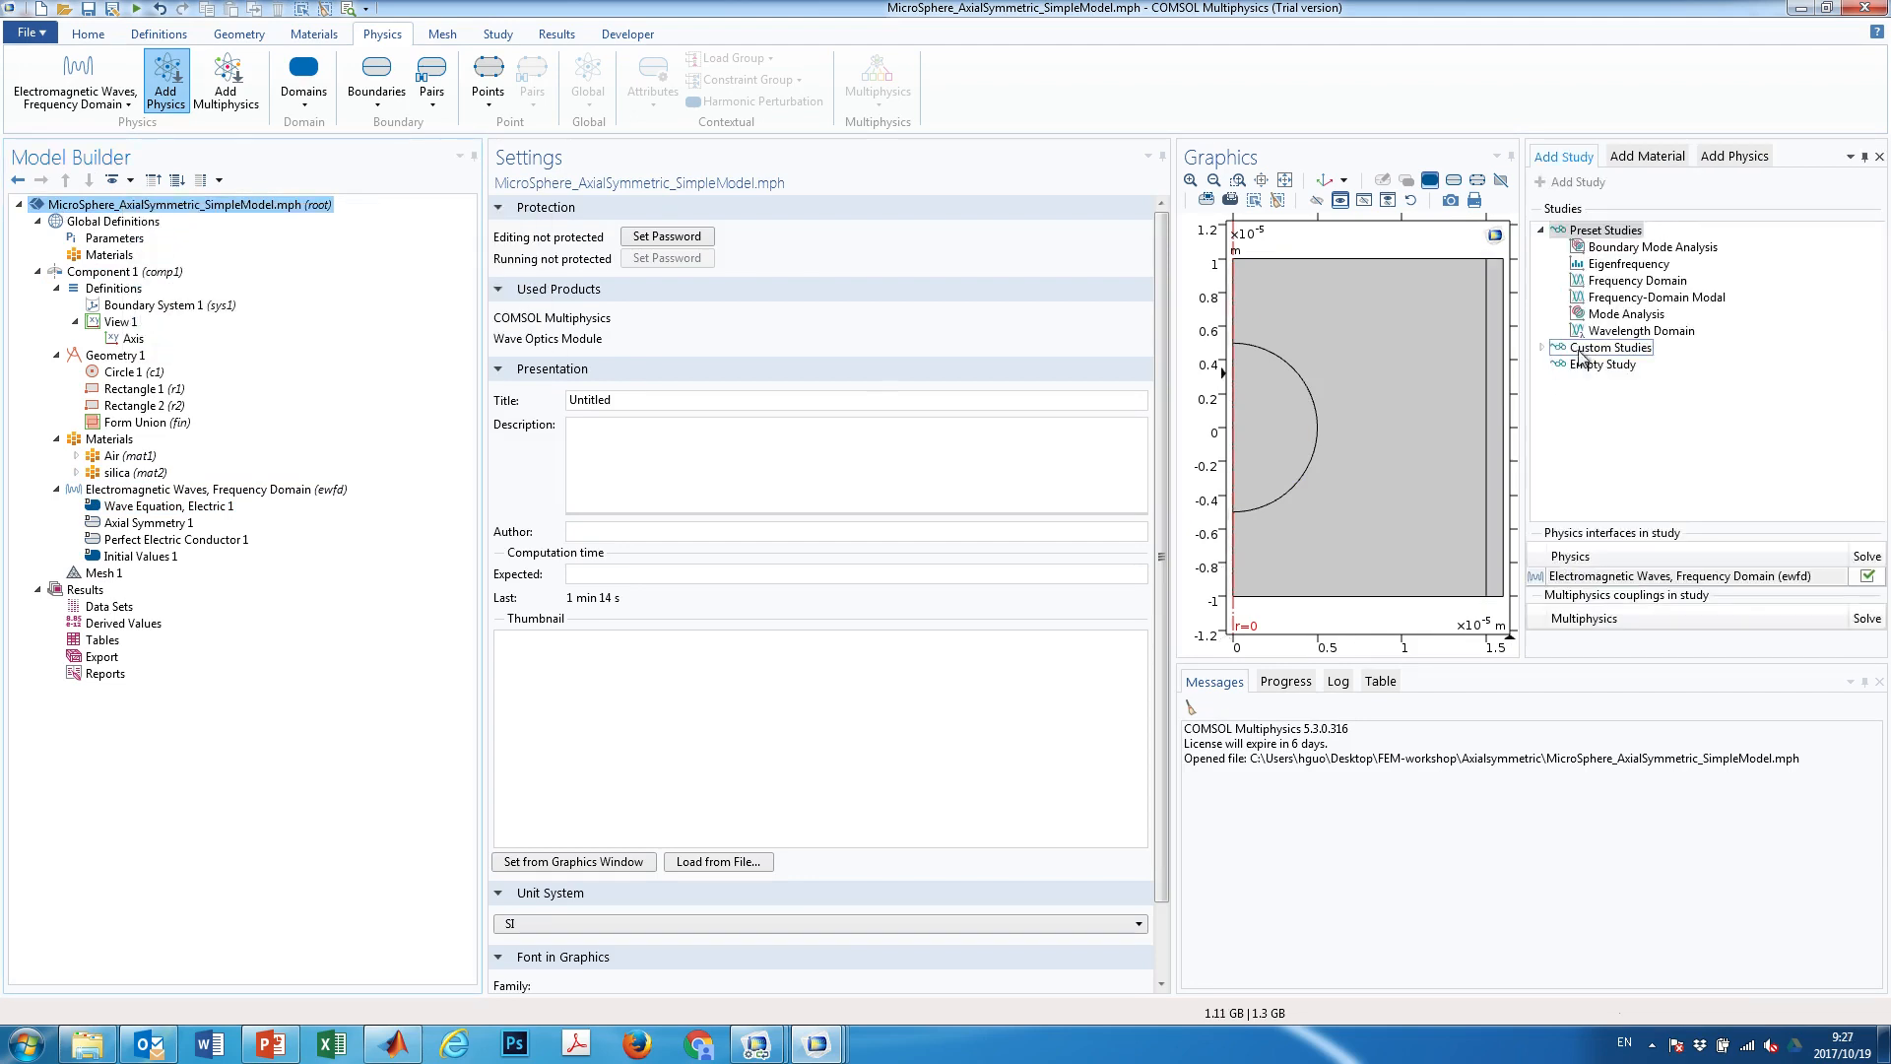
{"action": "left_click", "coordinate": [1630, 264]}
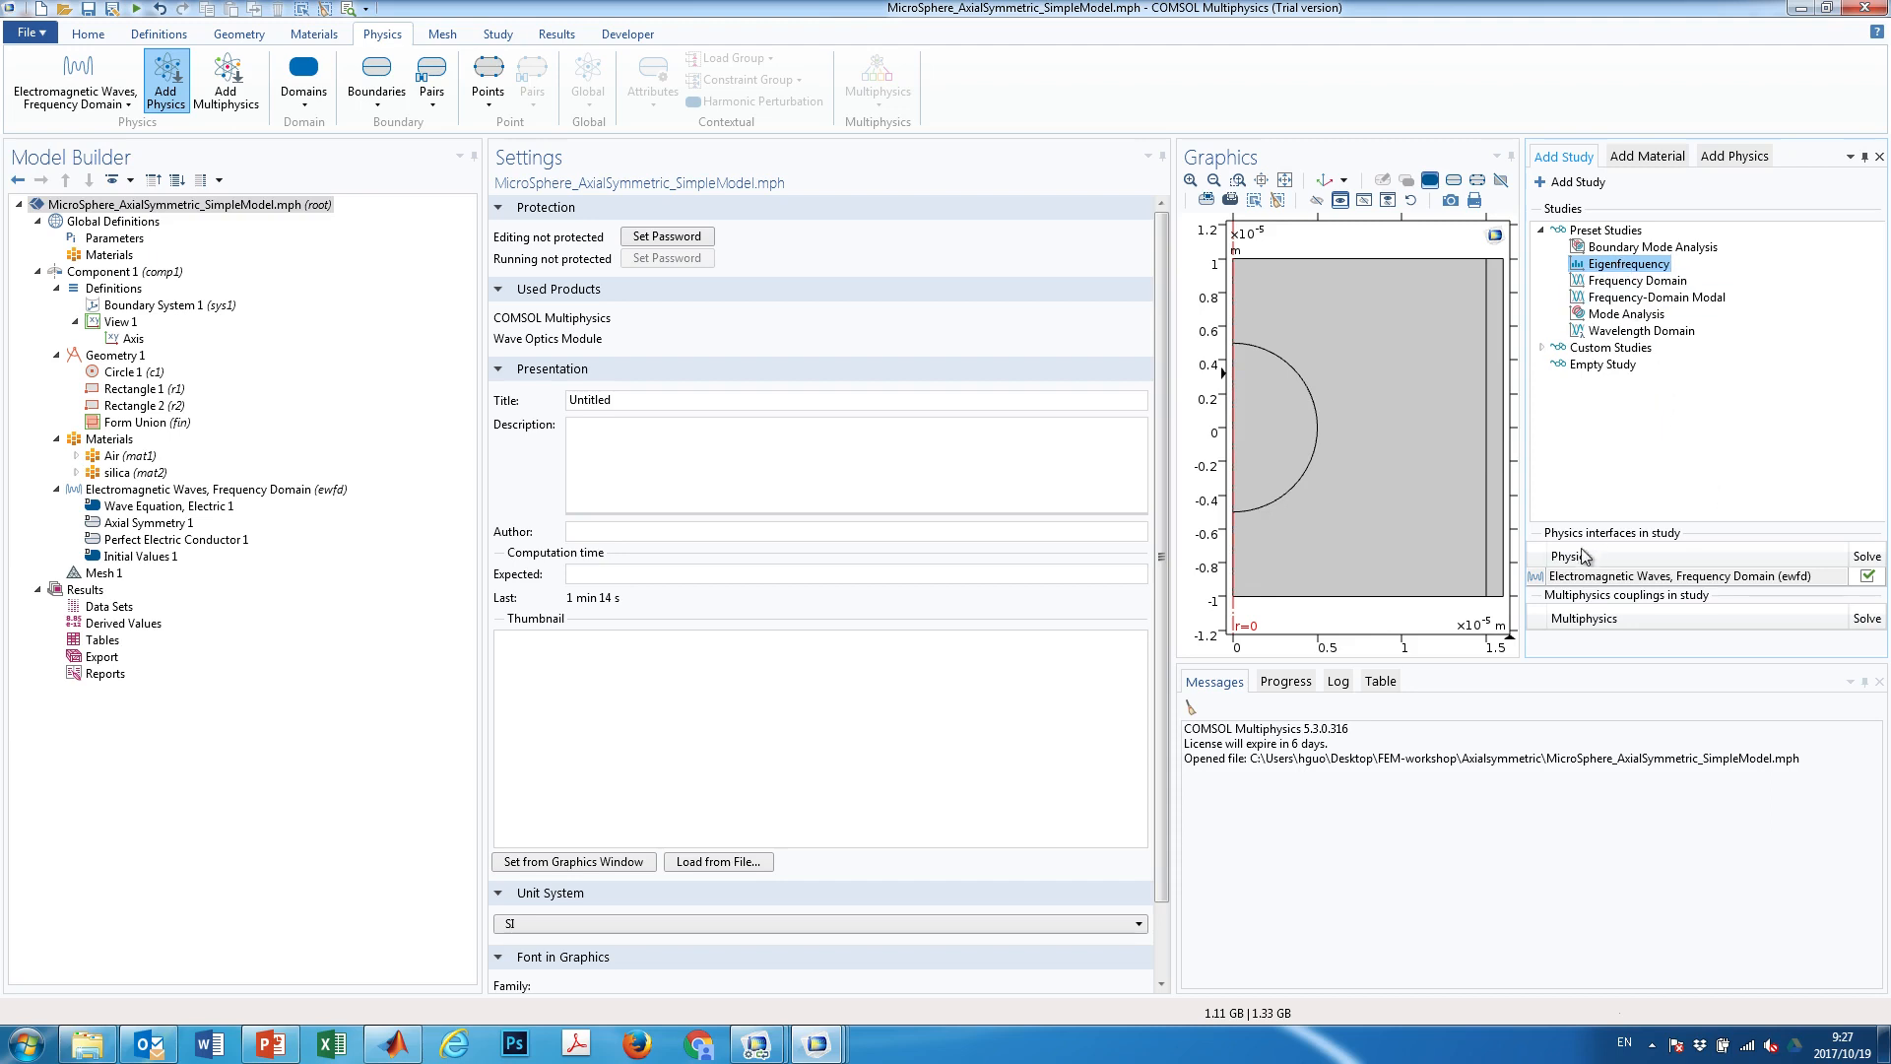
{"action": "left_click", "coordinate": [1574, 183]}
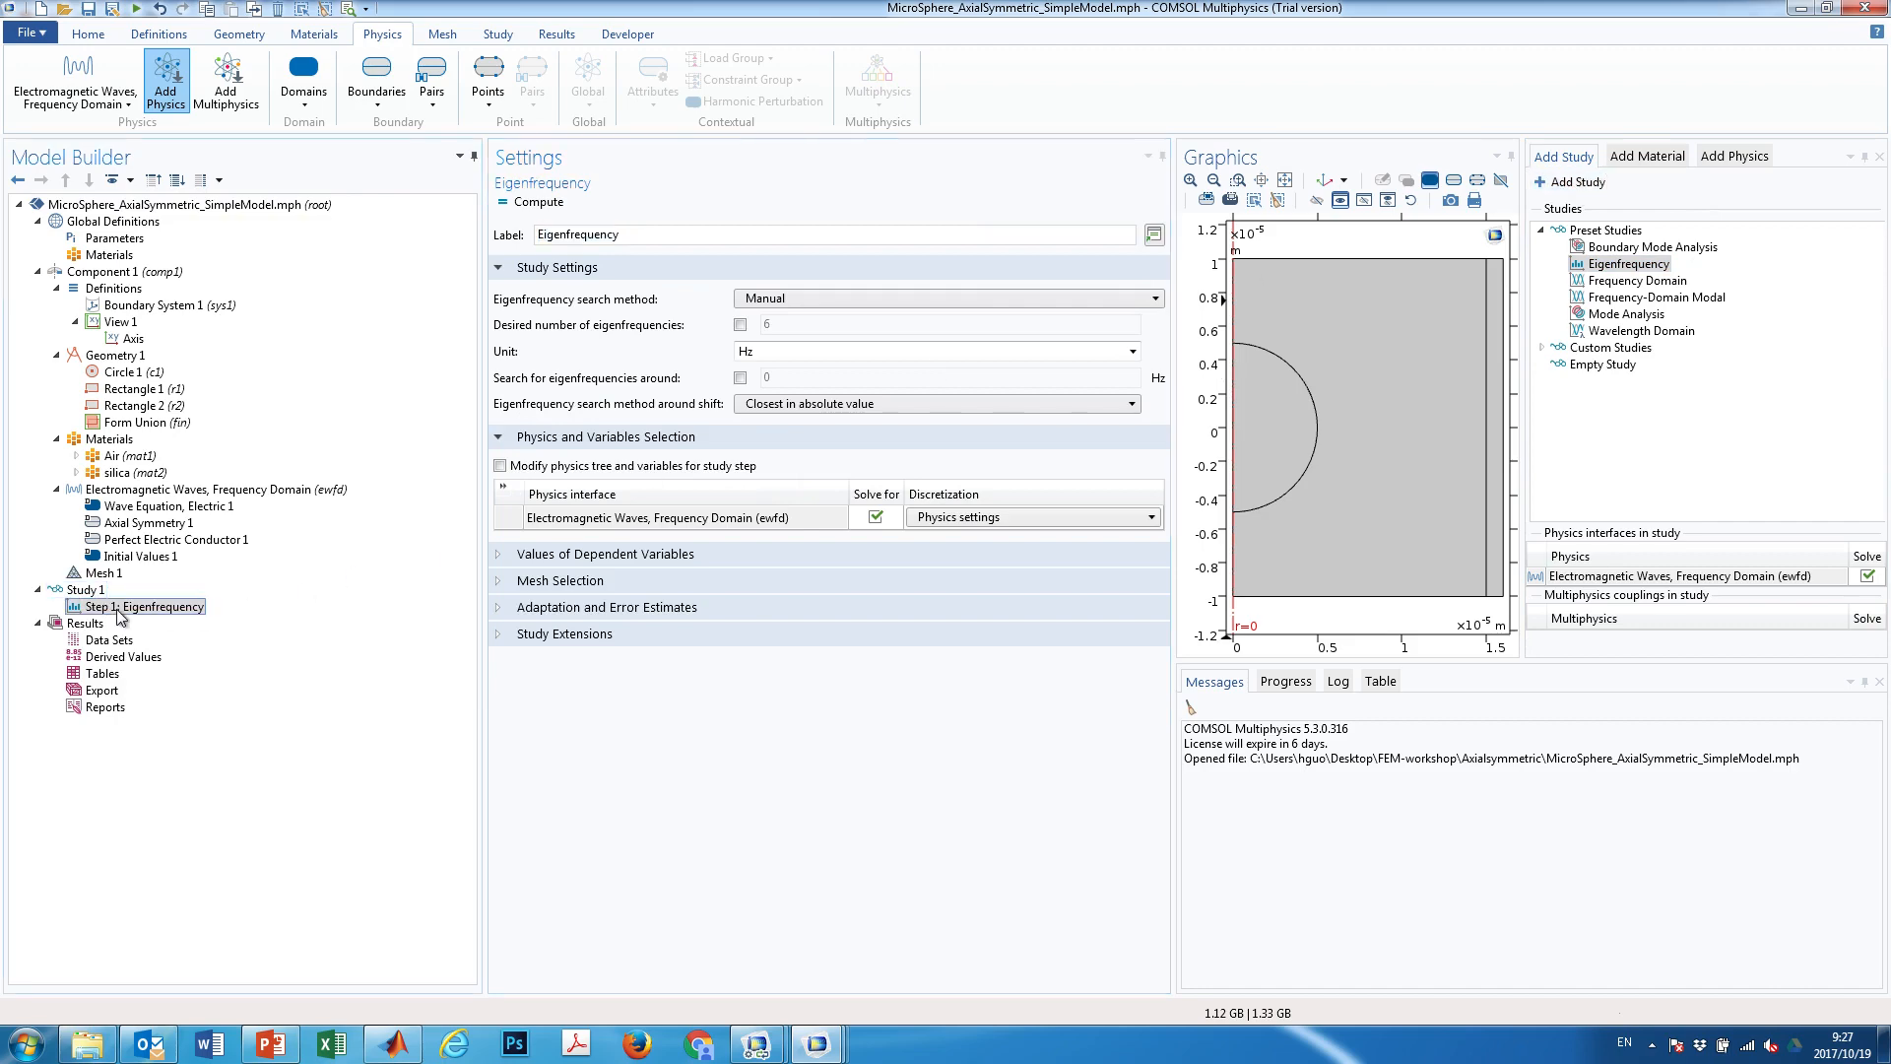
Generate the default solver configuration for Study 1
{"action": "right_click", "coordinate": [119, 608]}
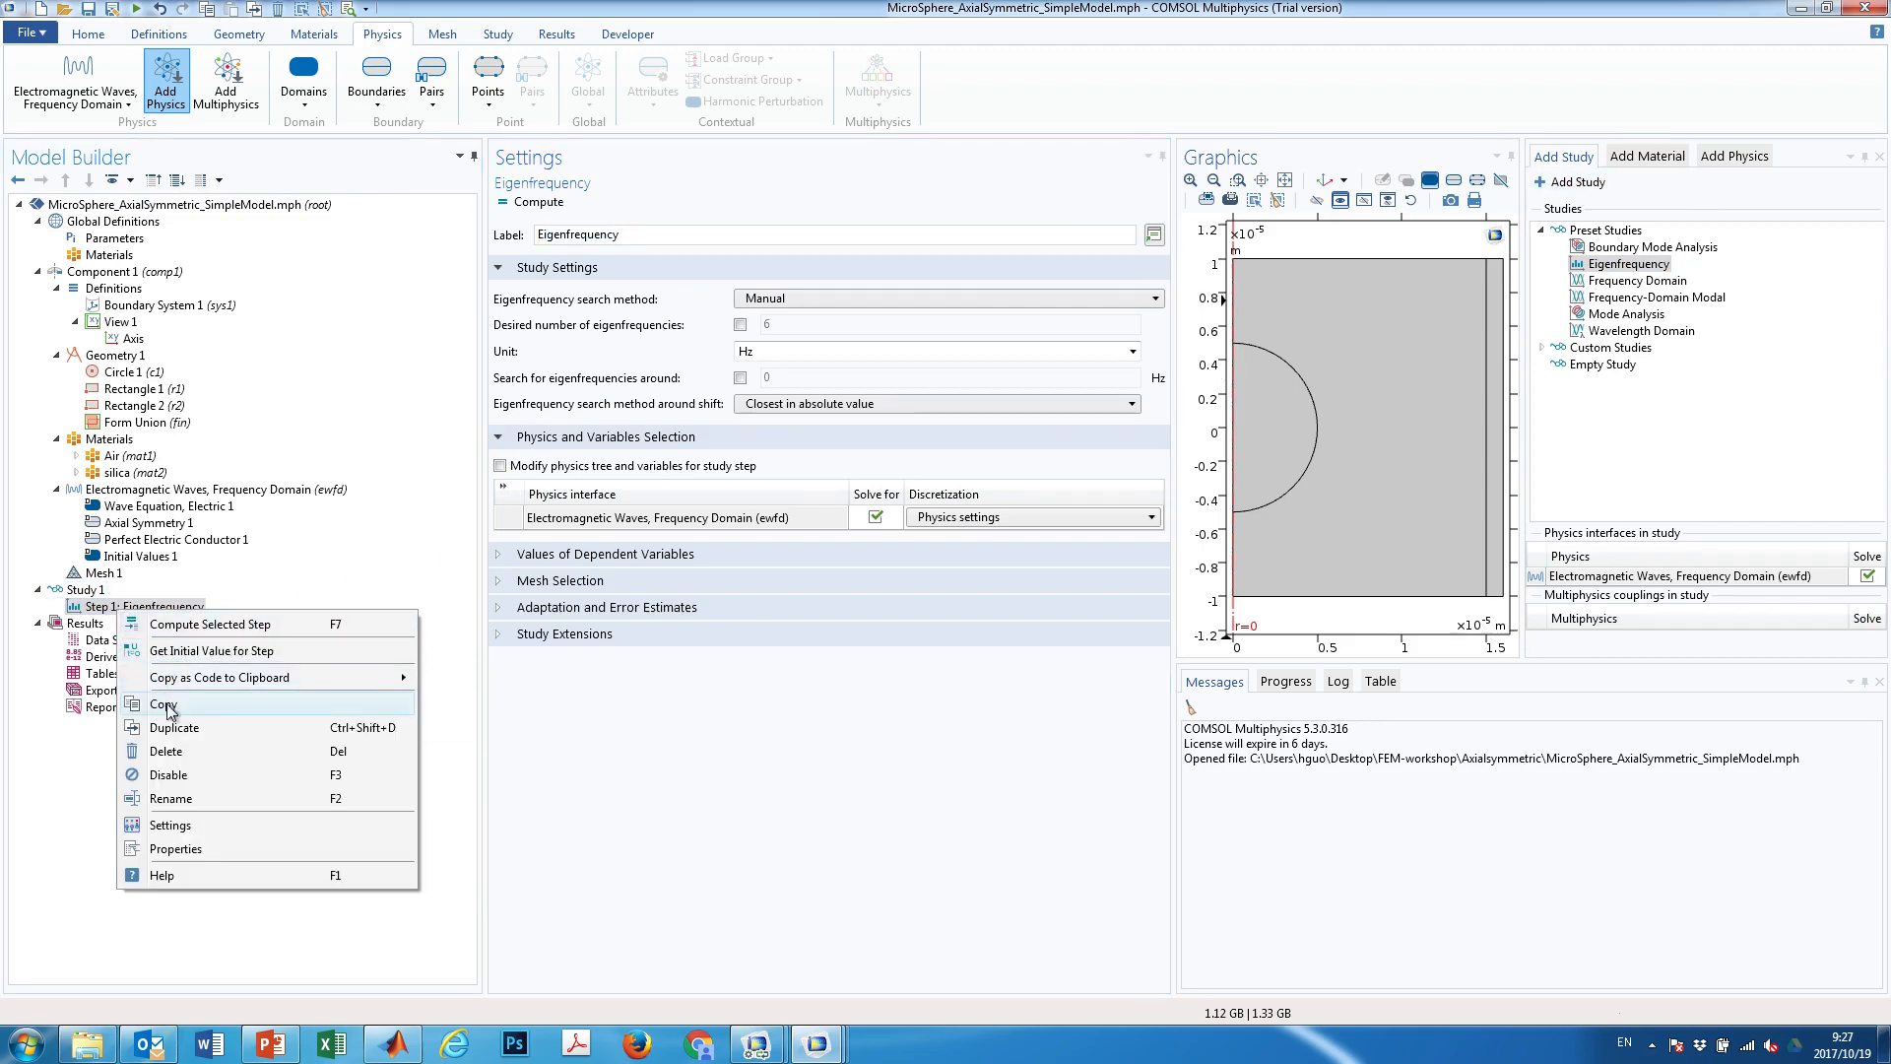
{"action": "left_click", "coordinate": [86, 593]}
{"action": "right_click", "coordinate": [87, 594]}
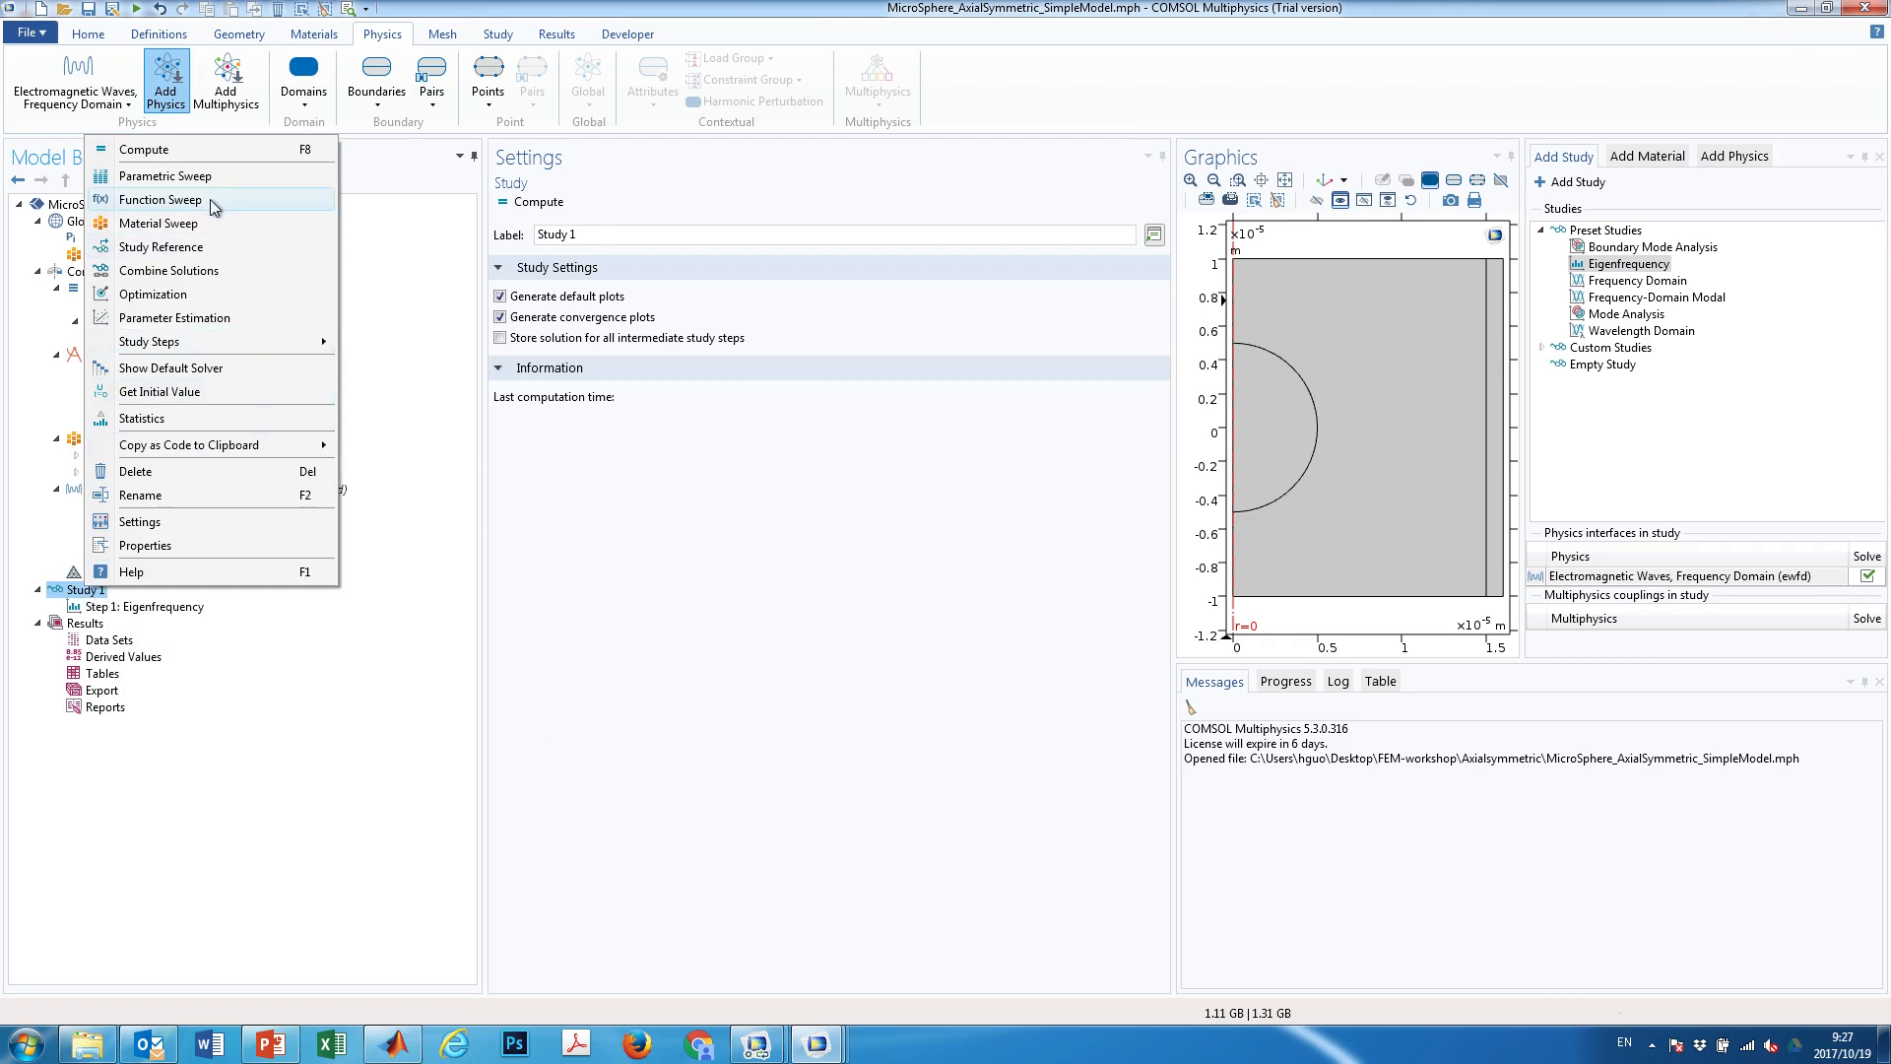
{"action": "left_click", "coordinate": [173, 368]}
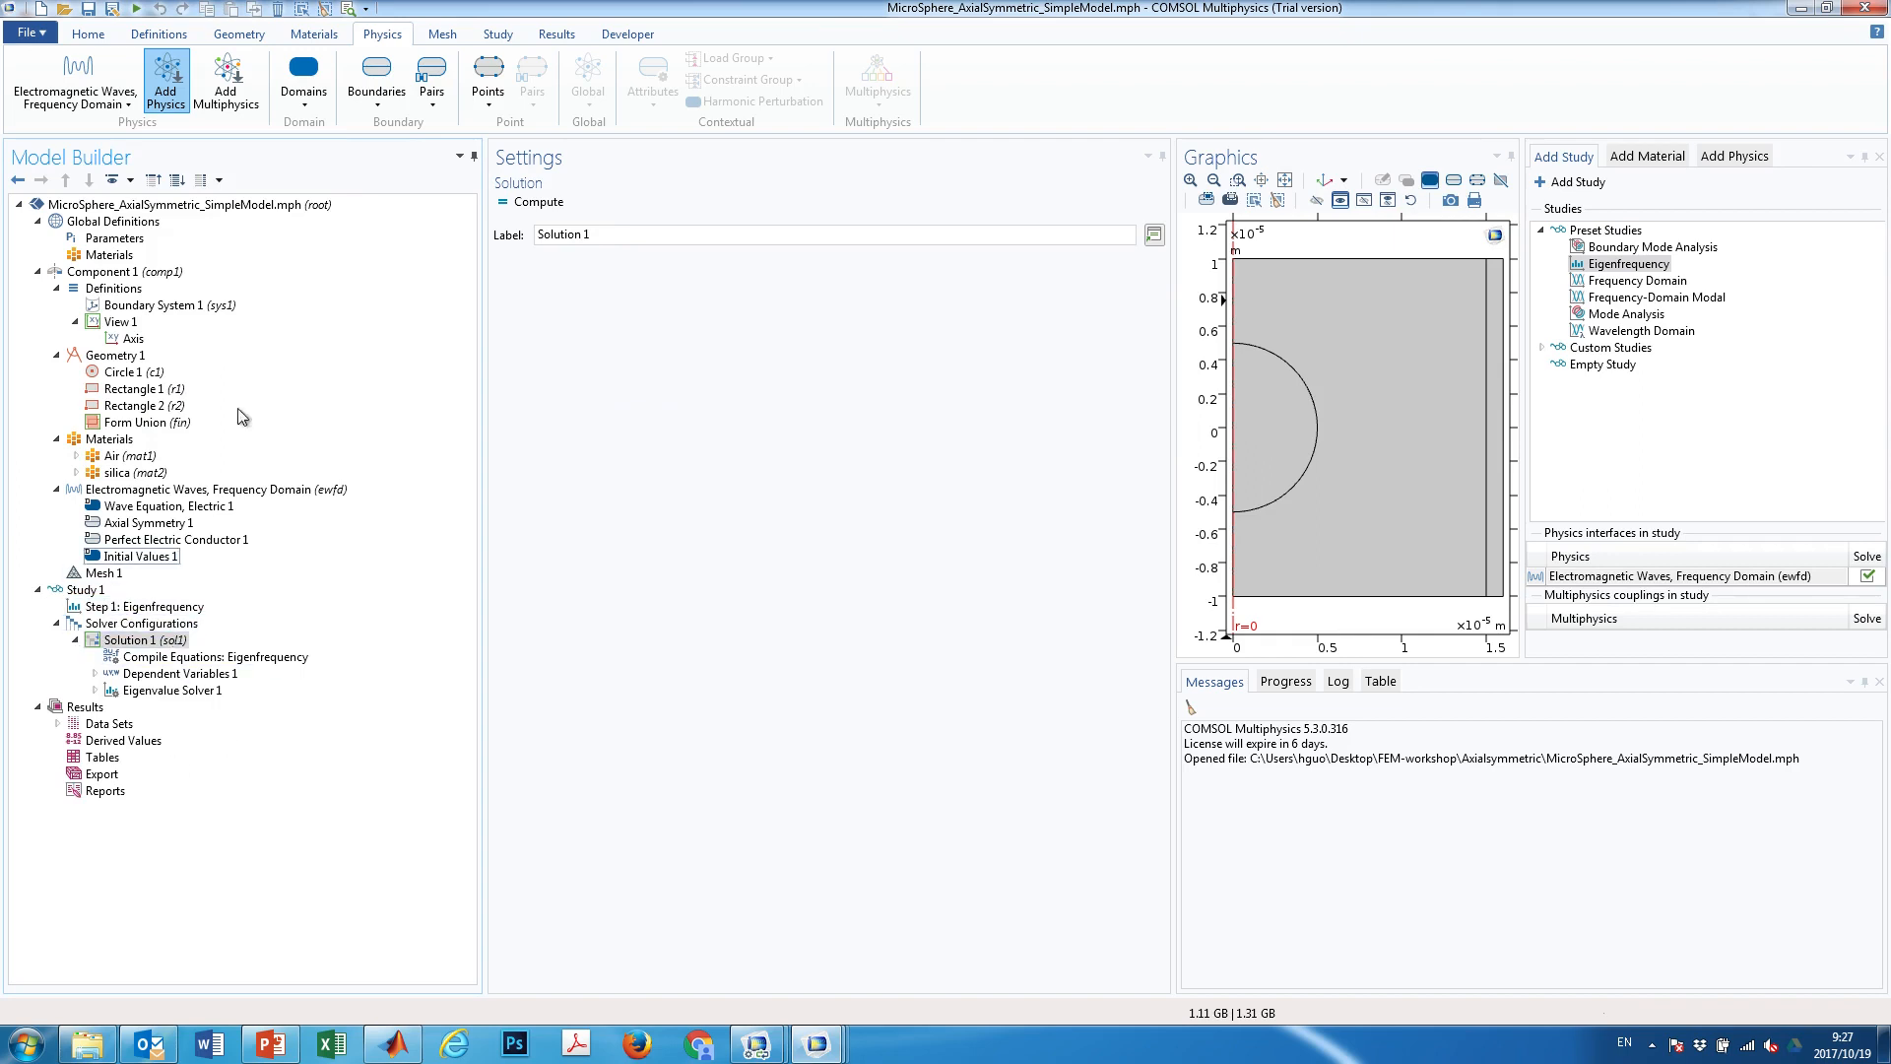
Expand the whole model tree and set the Eigenfrequency step's desired number of eigenfrequencies to 5
{"action": "left_click", "coordinate": [177, 179]}
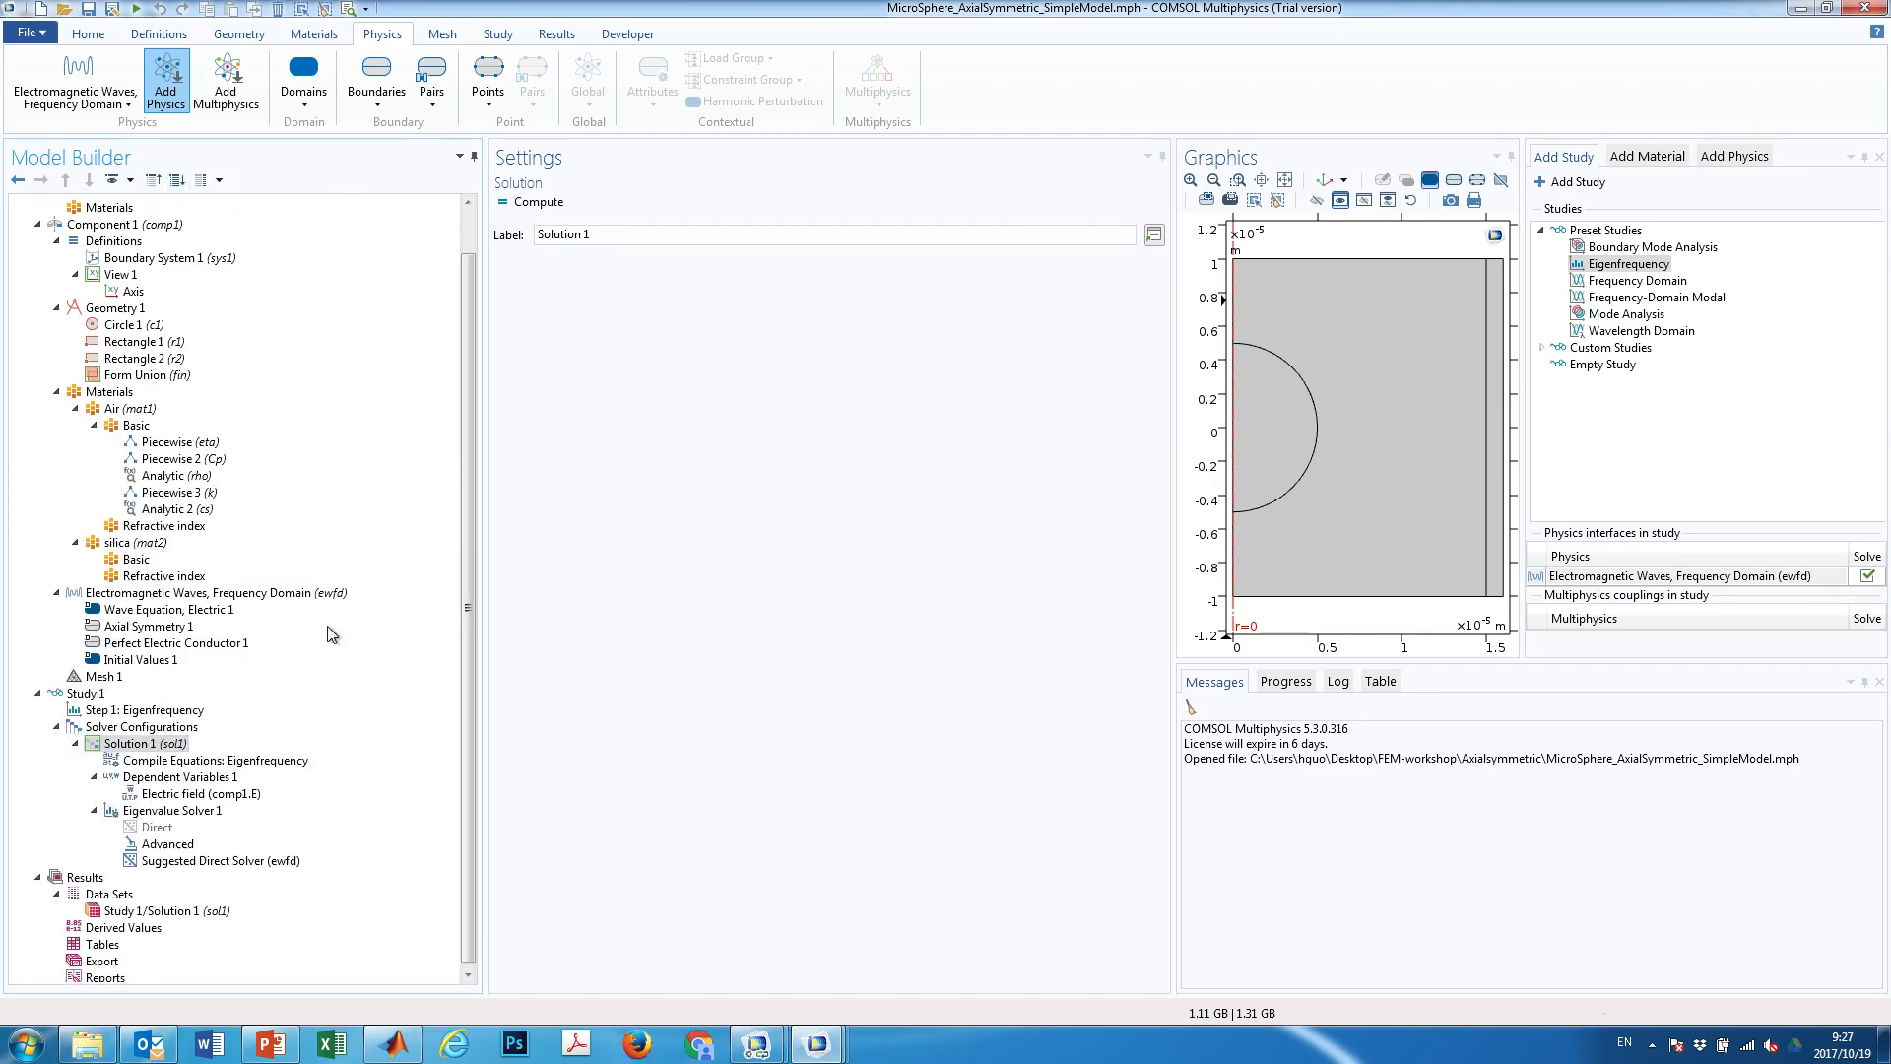
{"action": "left_click", "coordinate": [157, 711]}
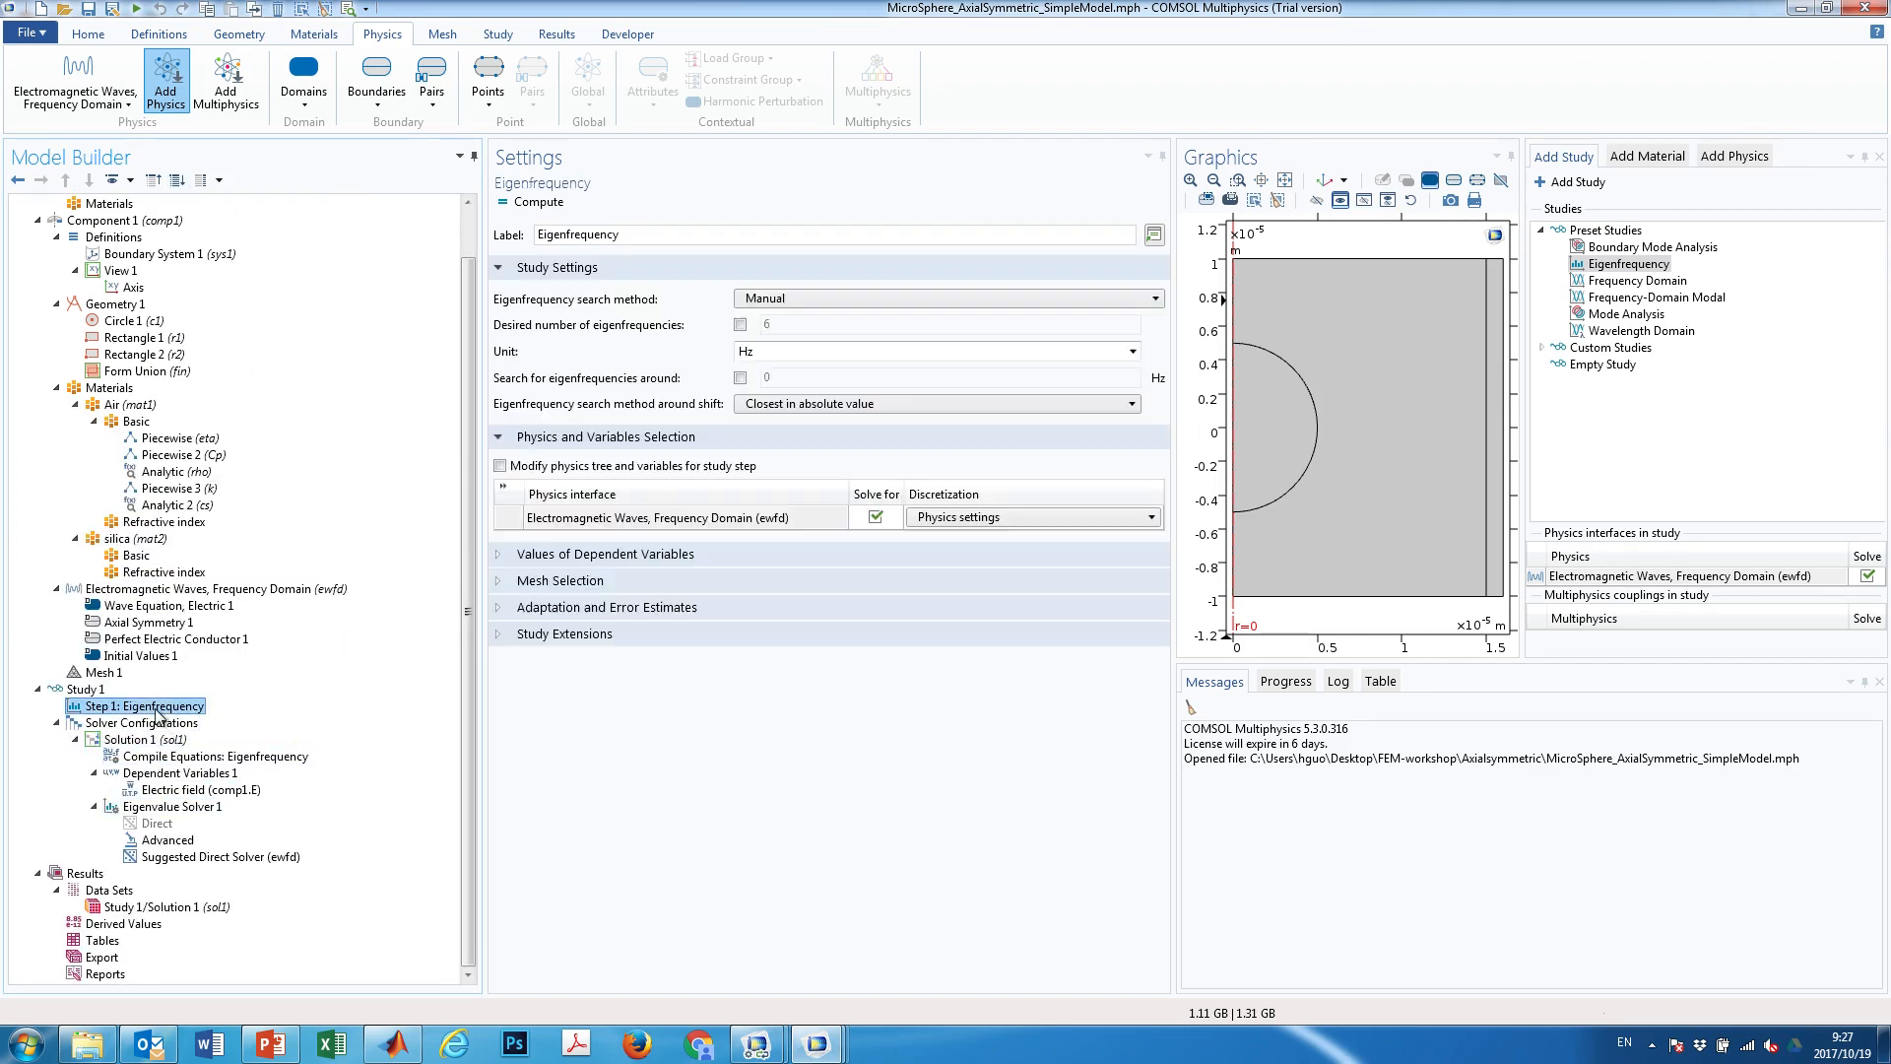
{"action": "left_click", "coordinate": [740, 325]}
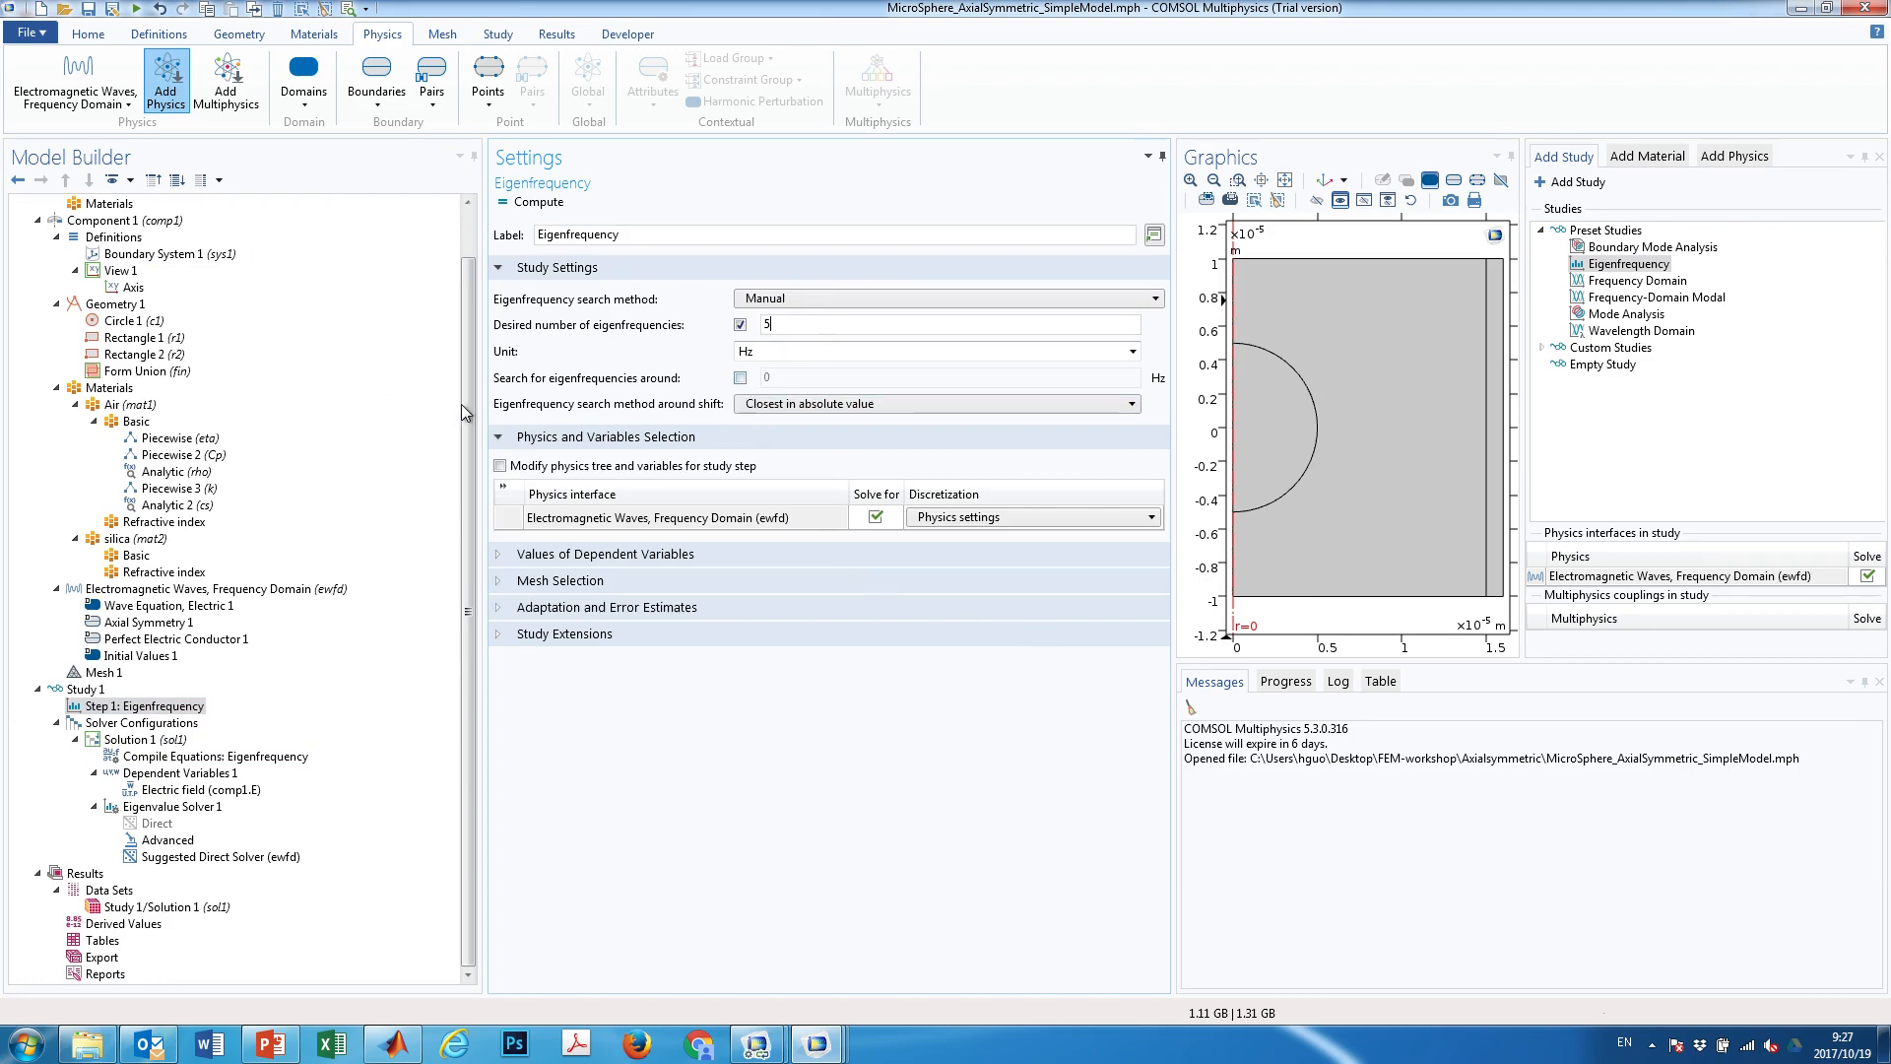
Examine the freq_Guess parameter's expression in the global parameters, widening the name column to read it in full
{"action": "left_click_drag", "start_coordinate": [461, 404], "coordinate": [458, 345]}
{"action": "left_click", "coordinate": [112, 238]}
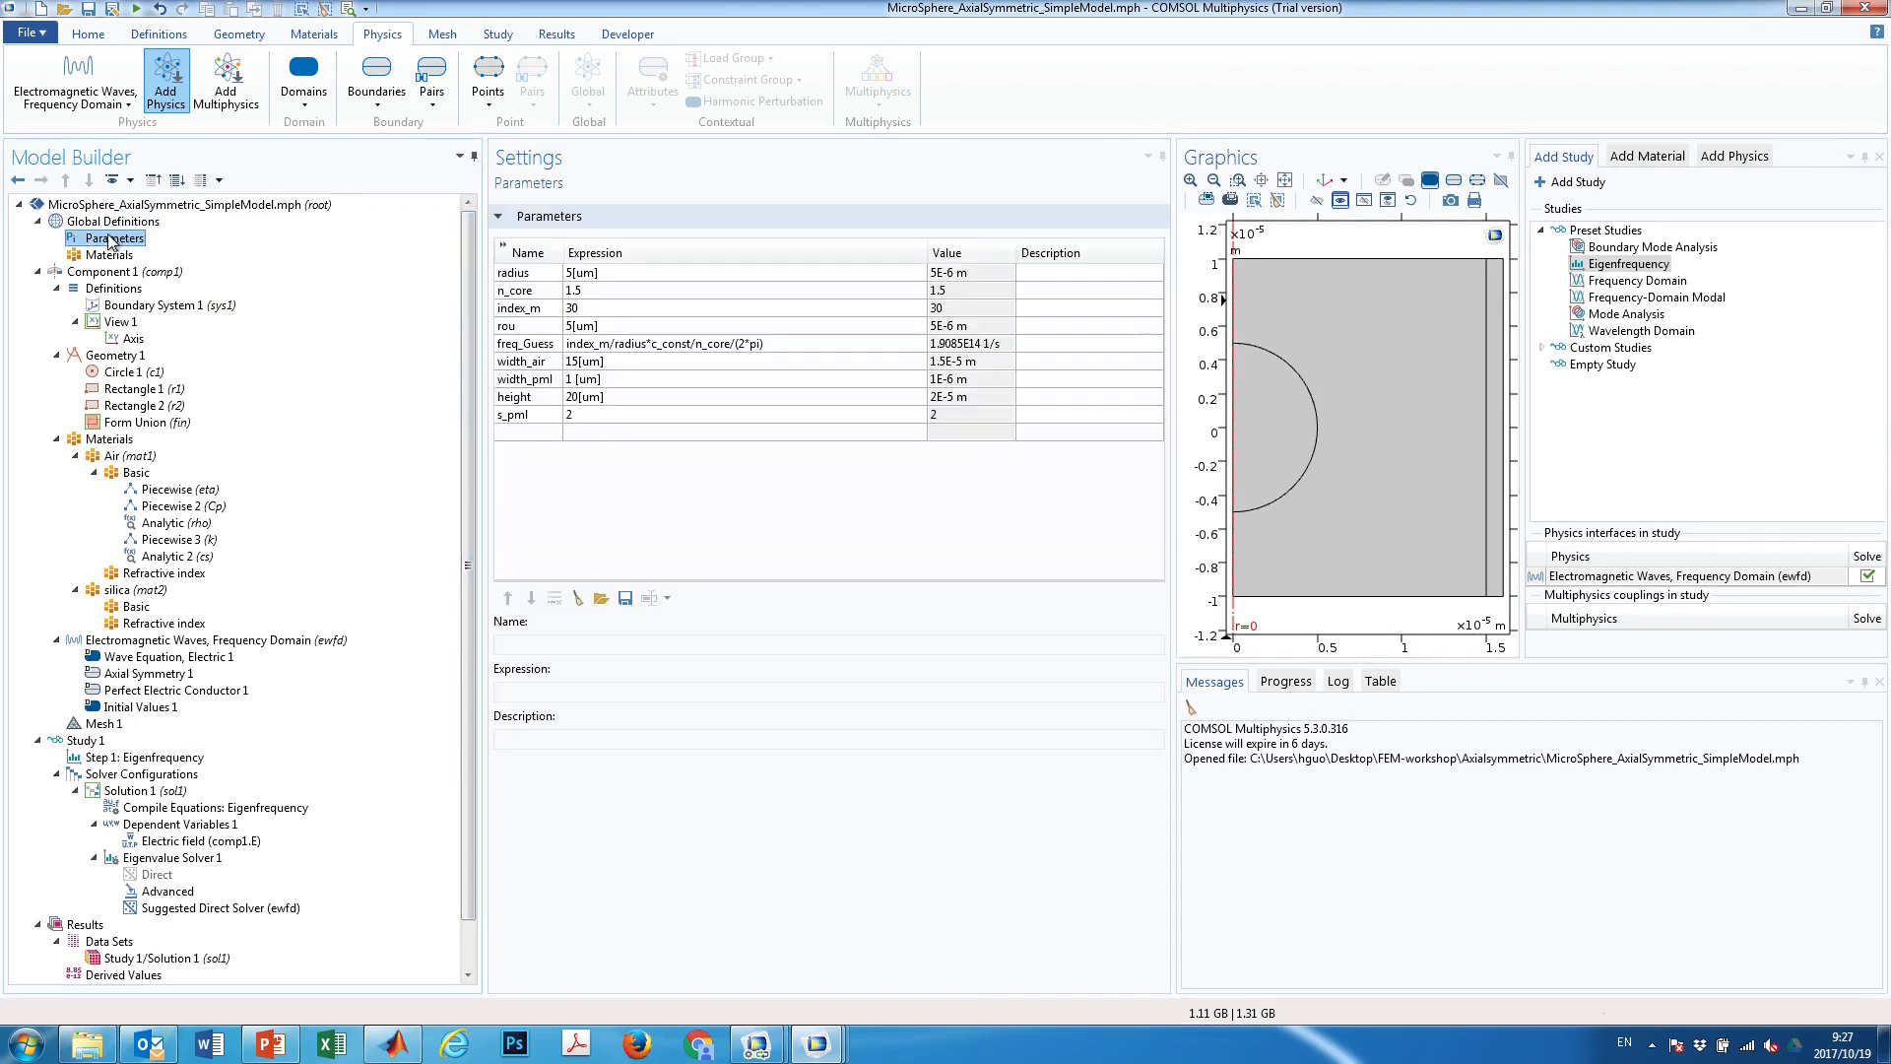
{"action": "mouse_move", "coordinate": [564, 253]}
{"action": "left_mouse_down"}
{"action": "mouse_move", "coordinate": [615, 253]}
{"action": "mouse_move", "coordinate": [596, 253]}
{"action": "left_mouse_up"}
{"action": "left_click", "coordinate": [532, 351]}
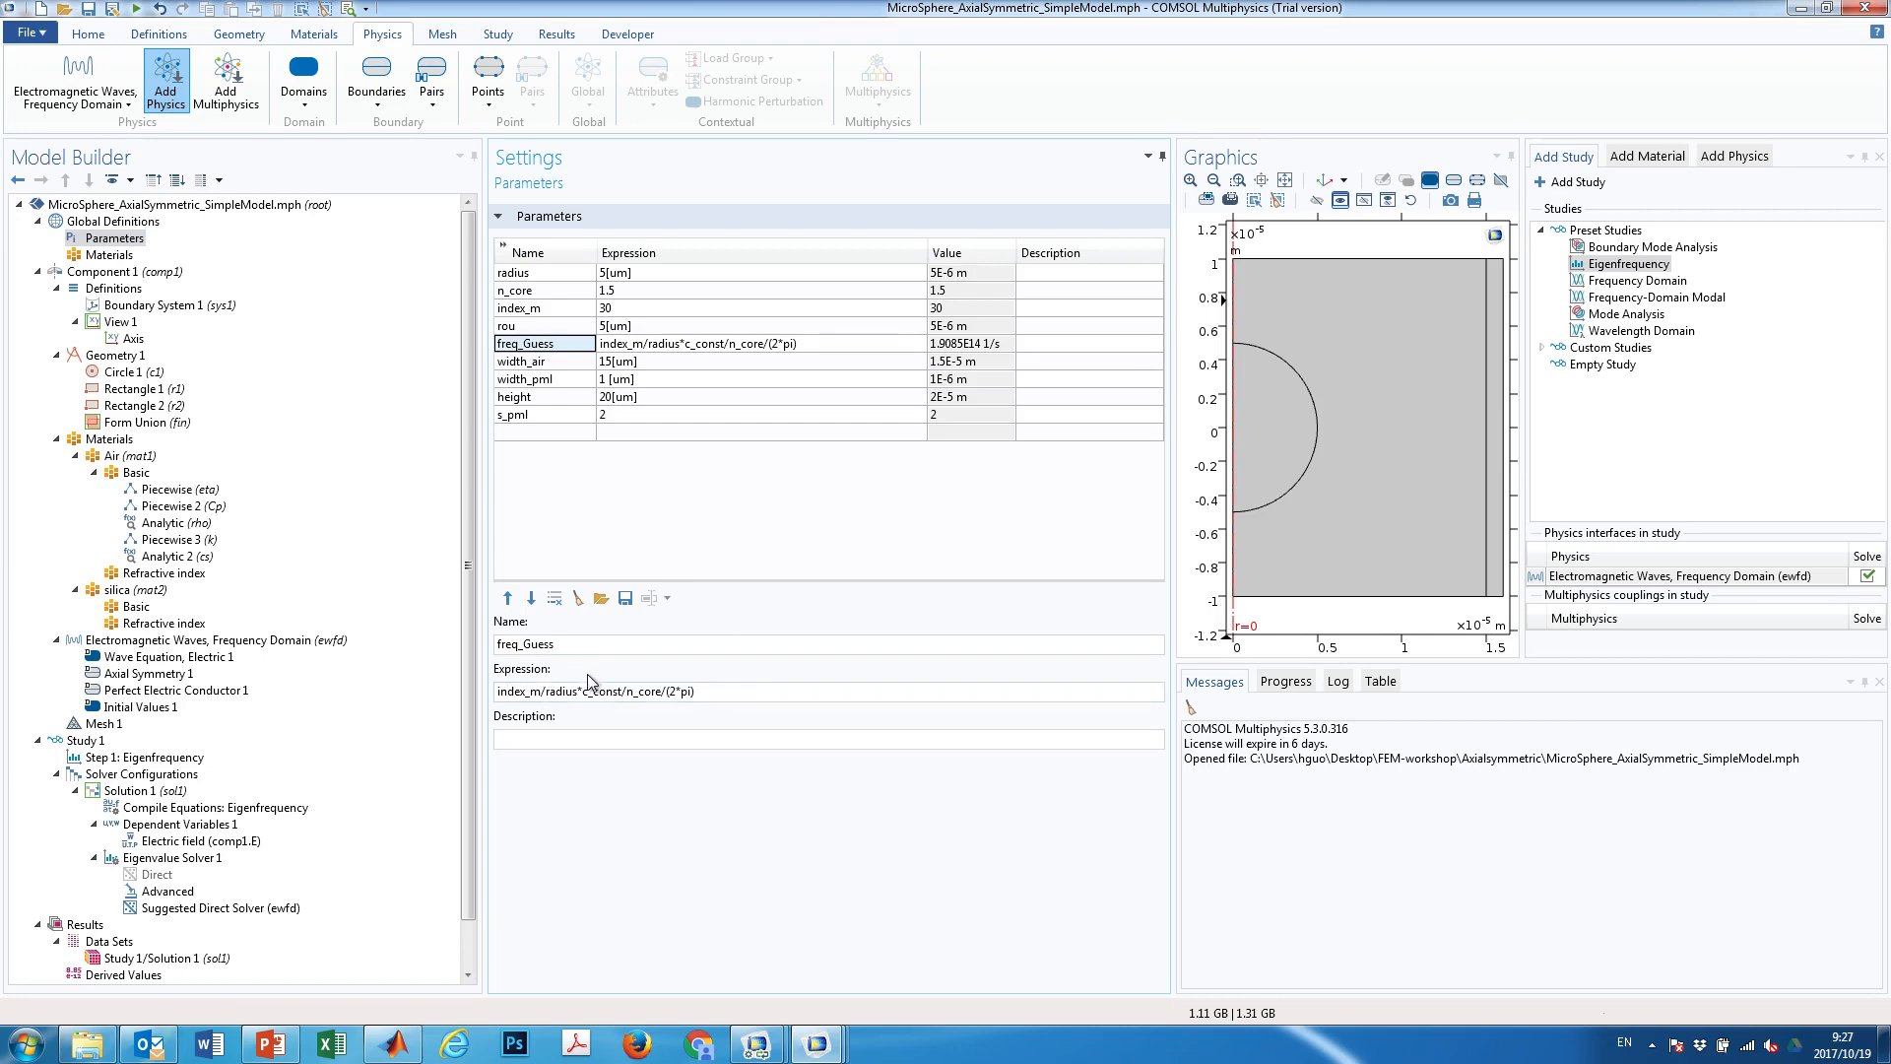
{"action": "left_click", "coordinate": [628, 692]}
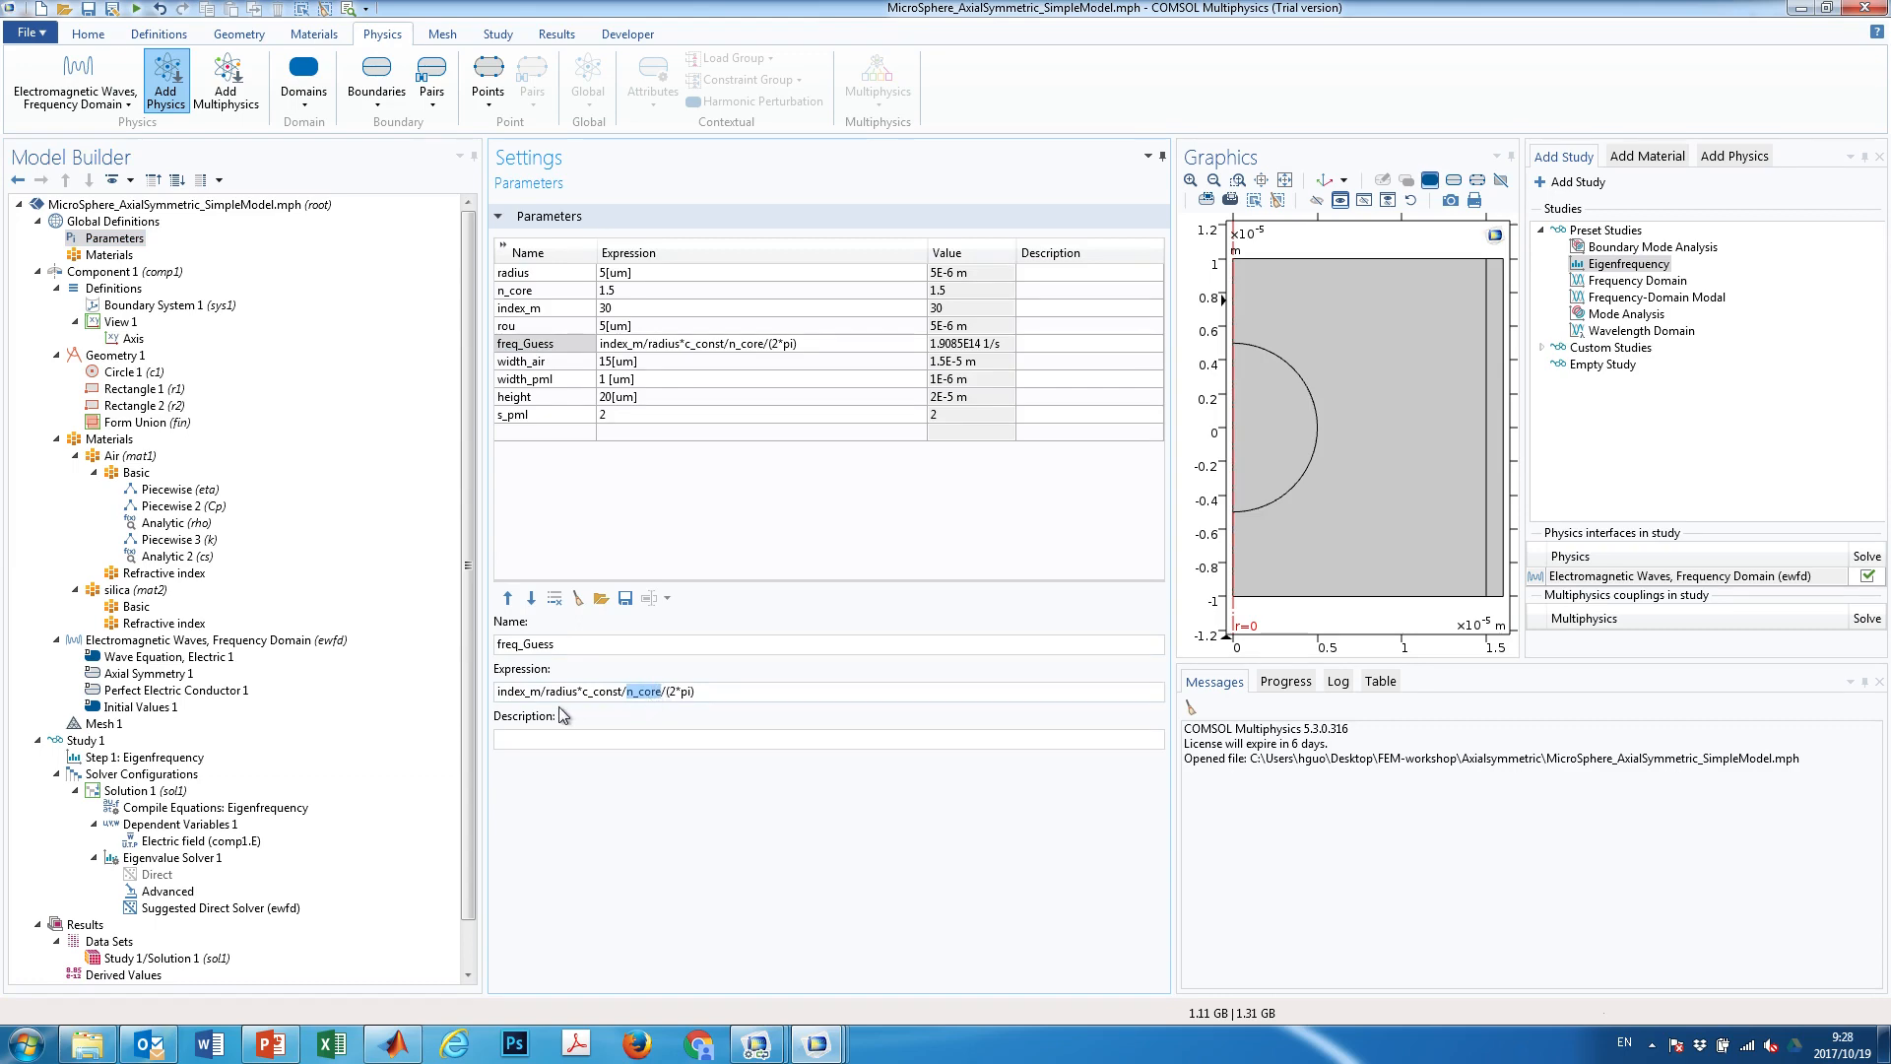
{"action": "left_click", "coordinate": [710, 691]}
{"action": "left_click_drag", "start_coordinate": [471, 360], "coordinate": [462, 429]}
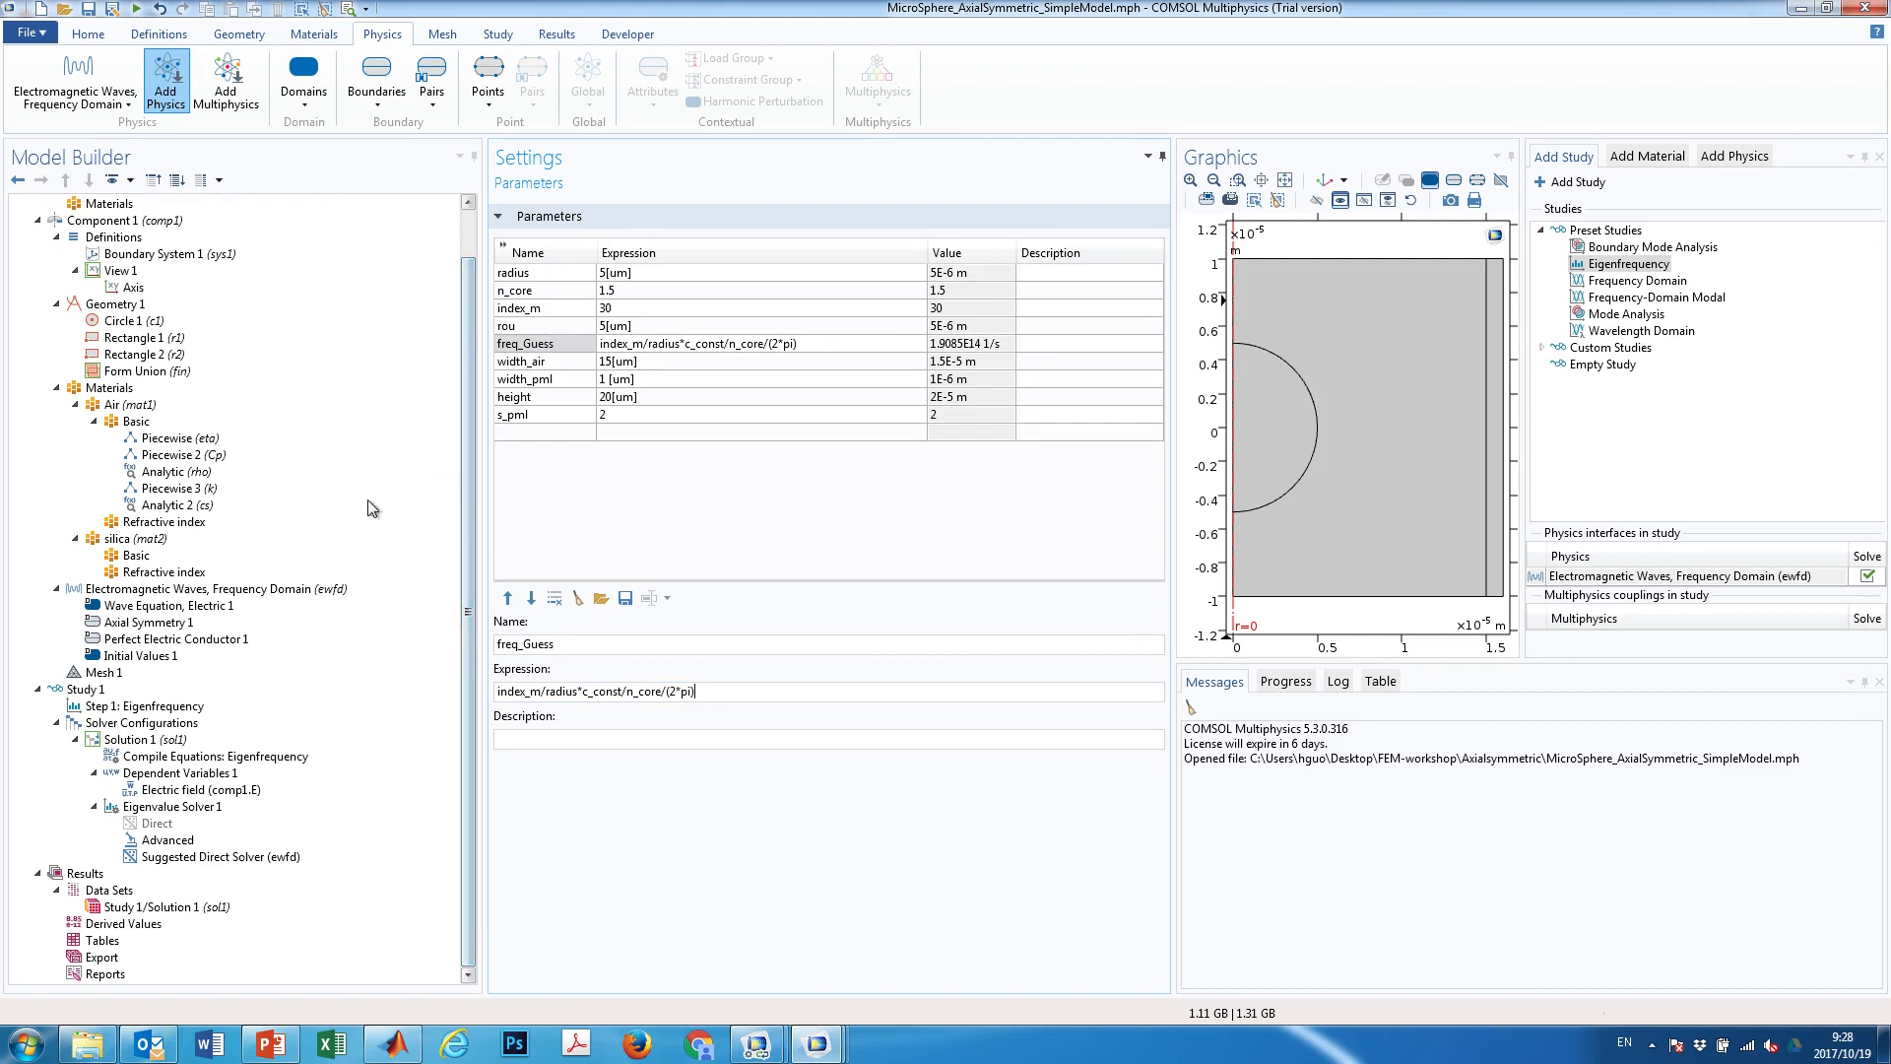
Make the Eigenfrequency step search around freq_Guess, with Larger real part as the search method around shift
{"action": "left_click", "coordinate": [145, 708]}
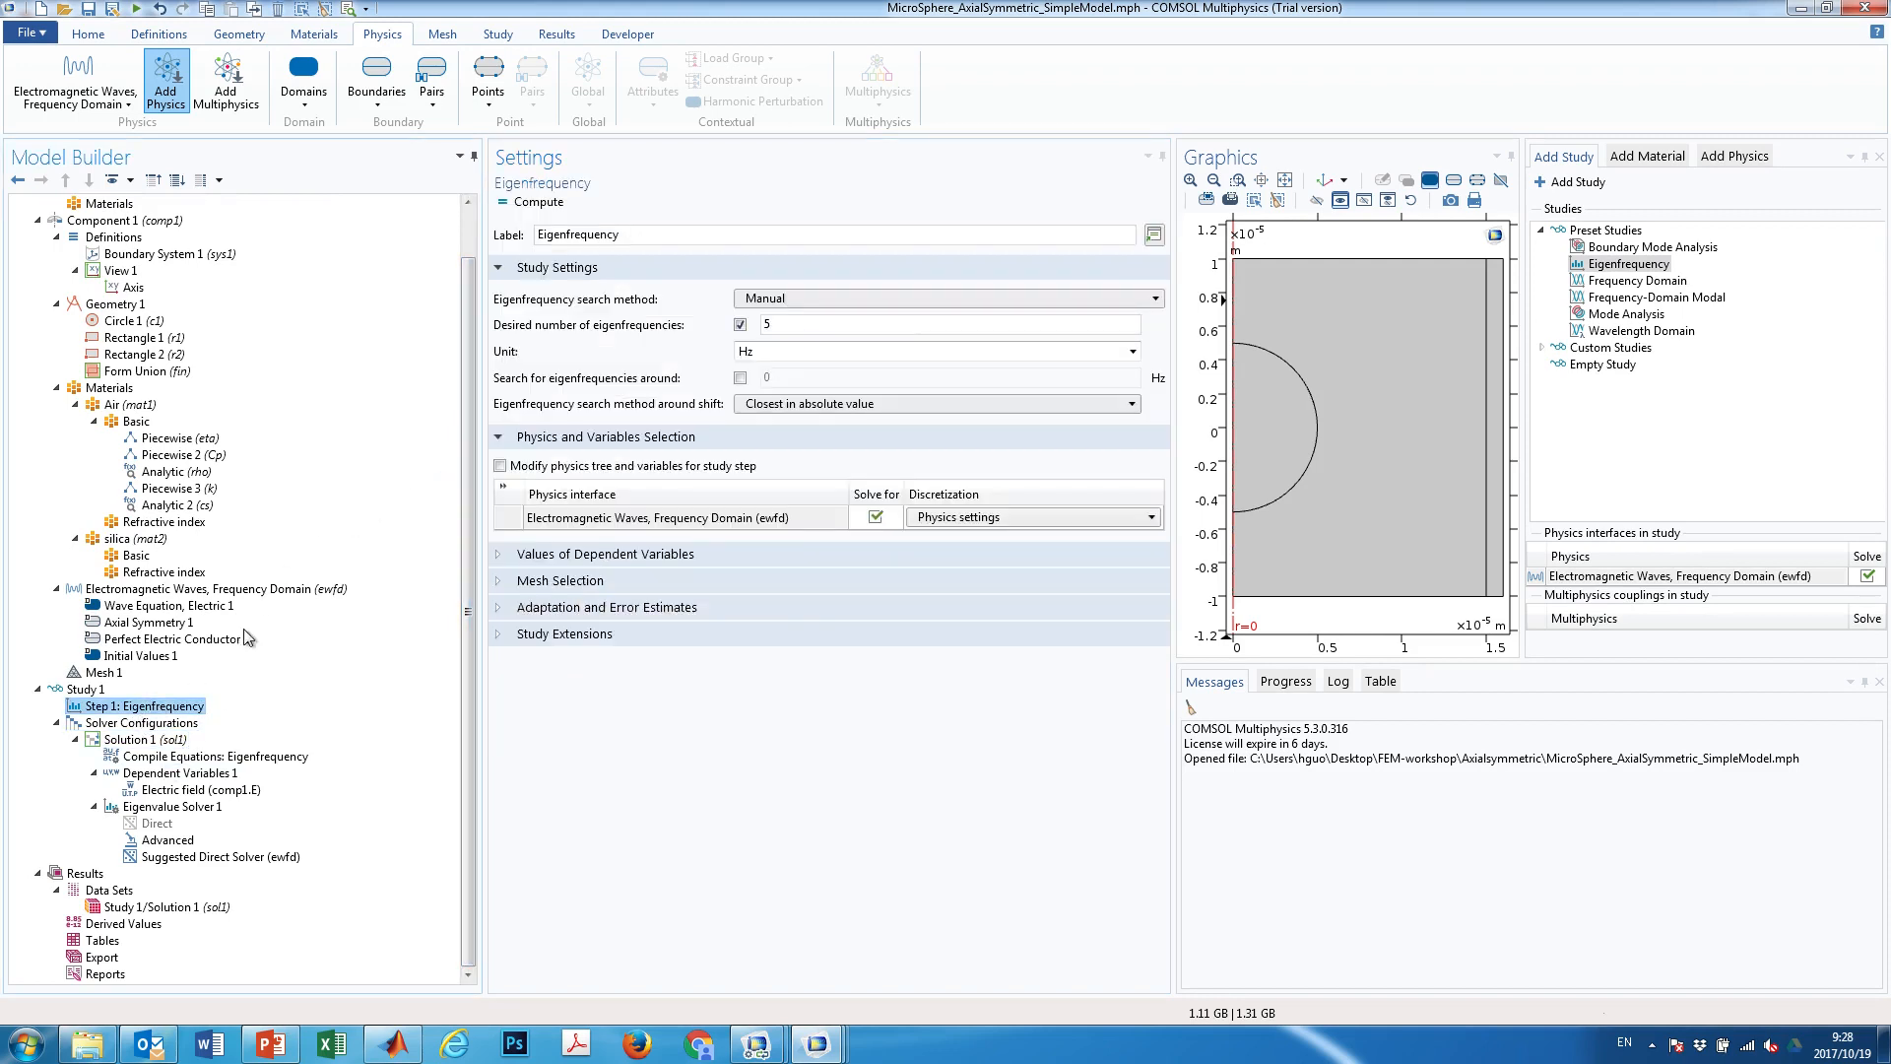
{"action": "left_click", "coordinate": [740, 378]}
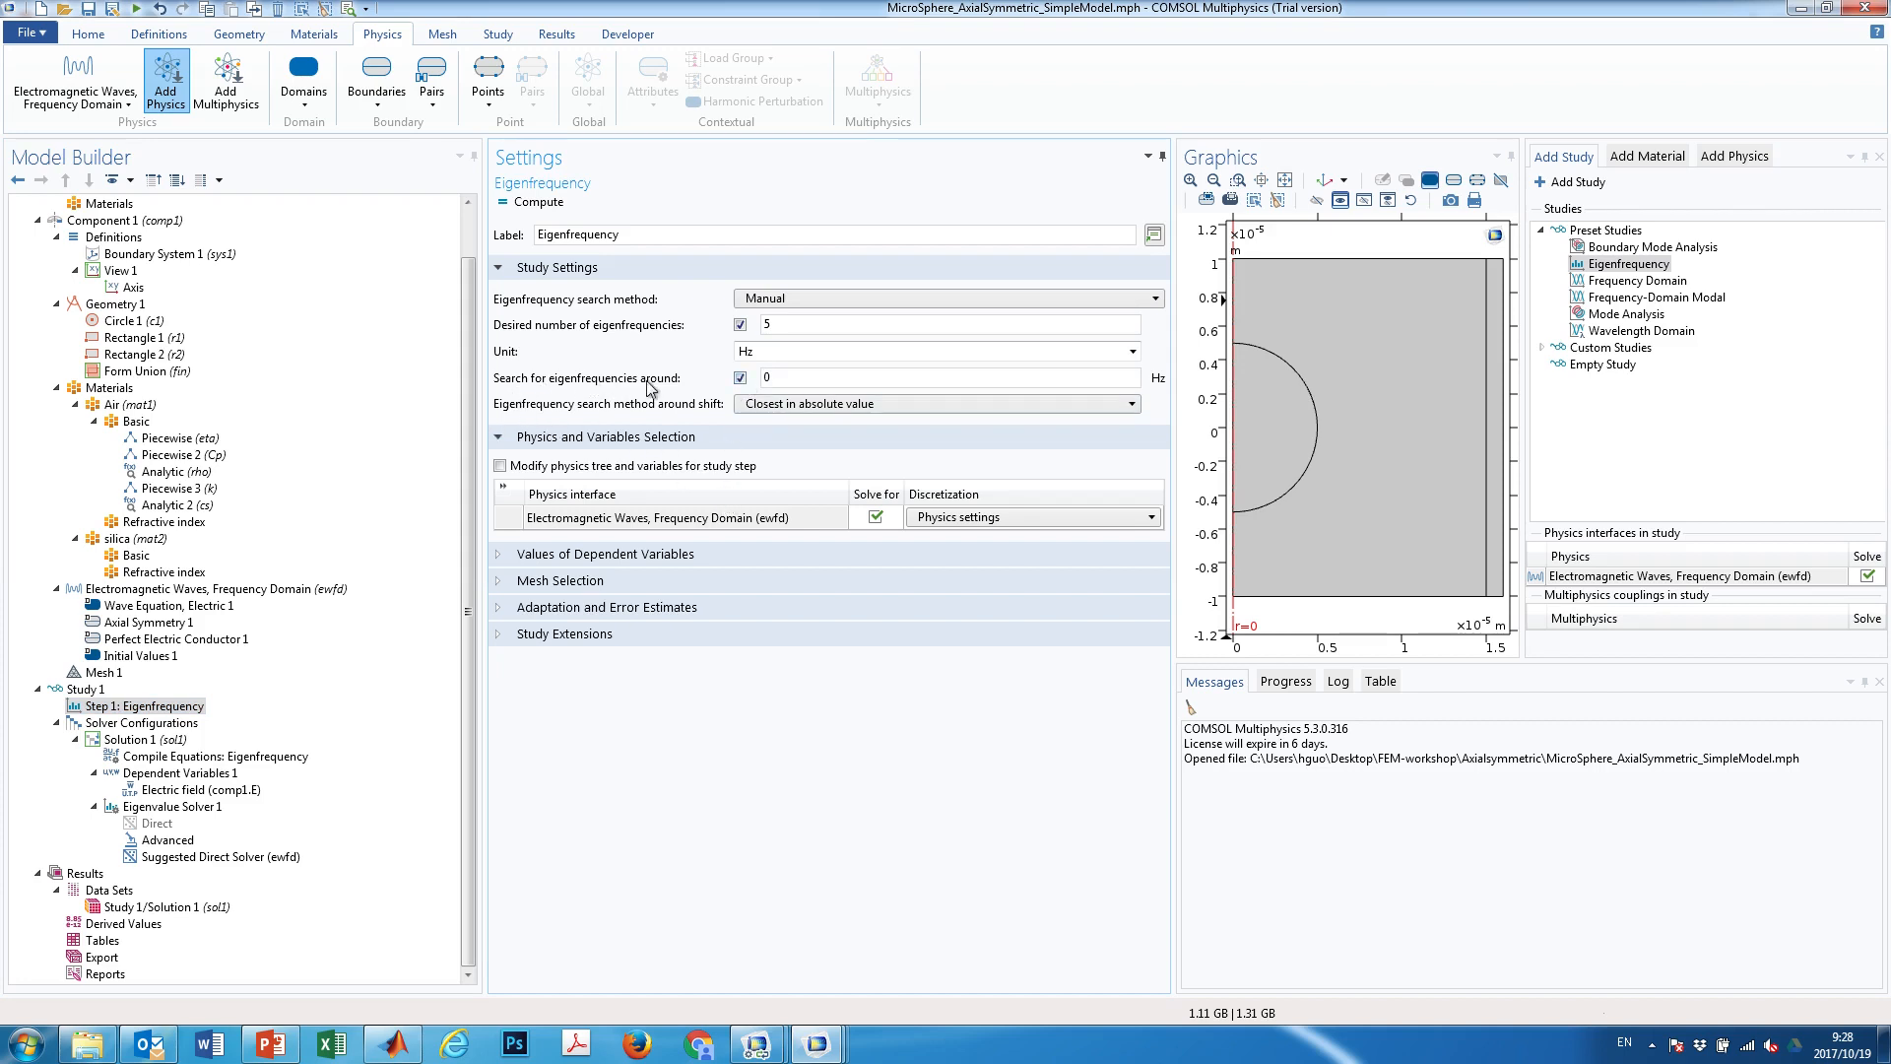
{"action": "type", "text": "freq_guess"}
{"action": "key", "text": "BackSpace"}
{"action": "key", "text": "BackSpace"}
{"action": "key", "text": "BackSpace"}
{"action": "key", "text": "BackSpace"}
{"action": "key", "text": "BackSpace"}
{"action": "type", "text": "Guess"}
{"action": "left_click", "coordinate": [845, 404]}
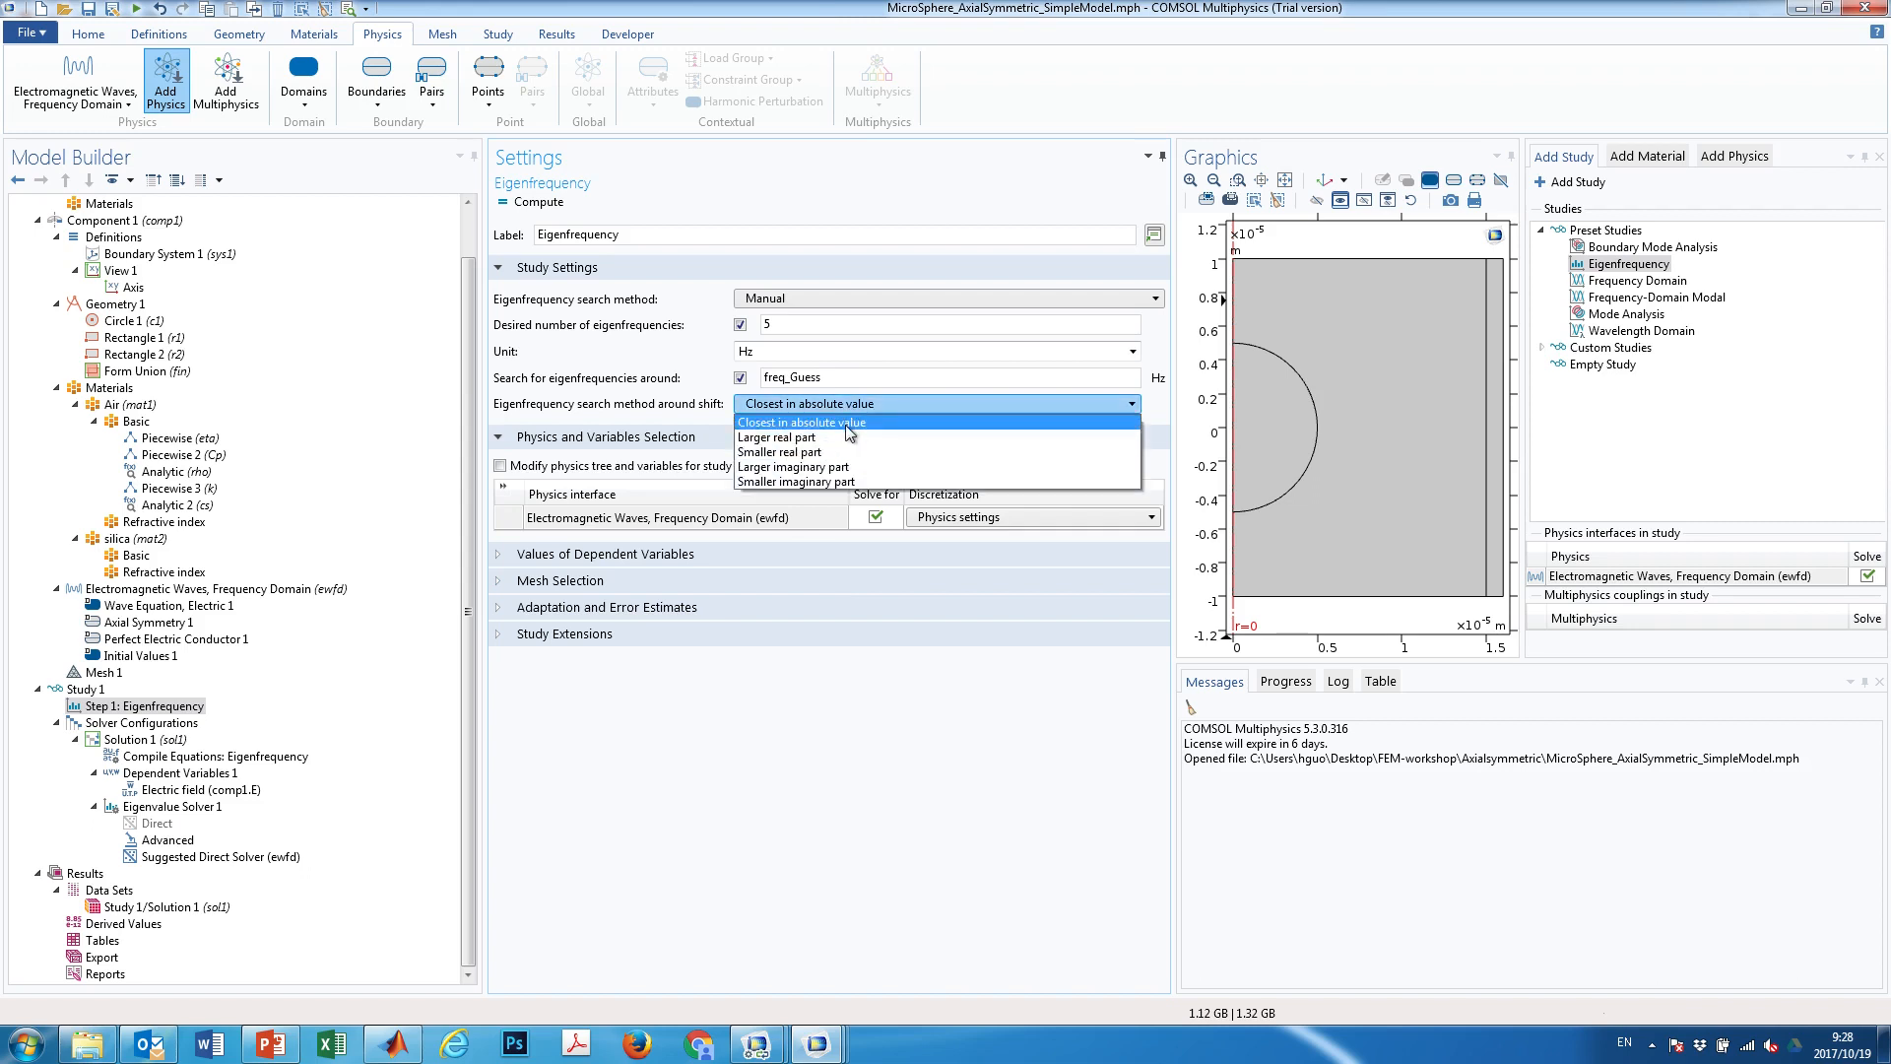
{"action": "left_click", "coordinate": [841, 435]}
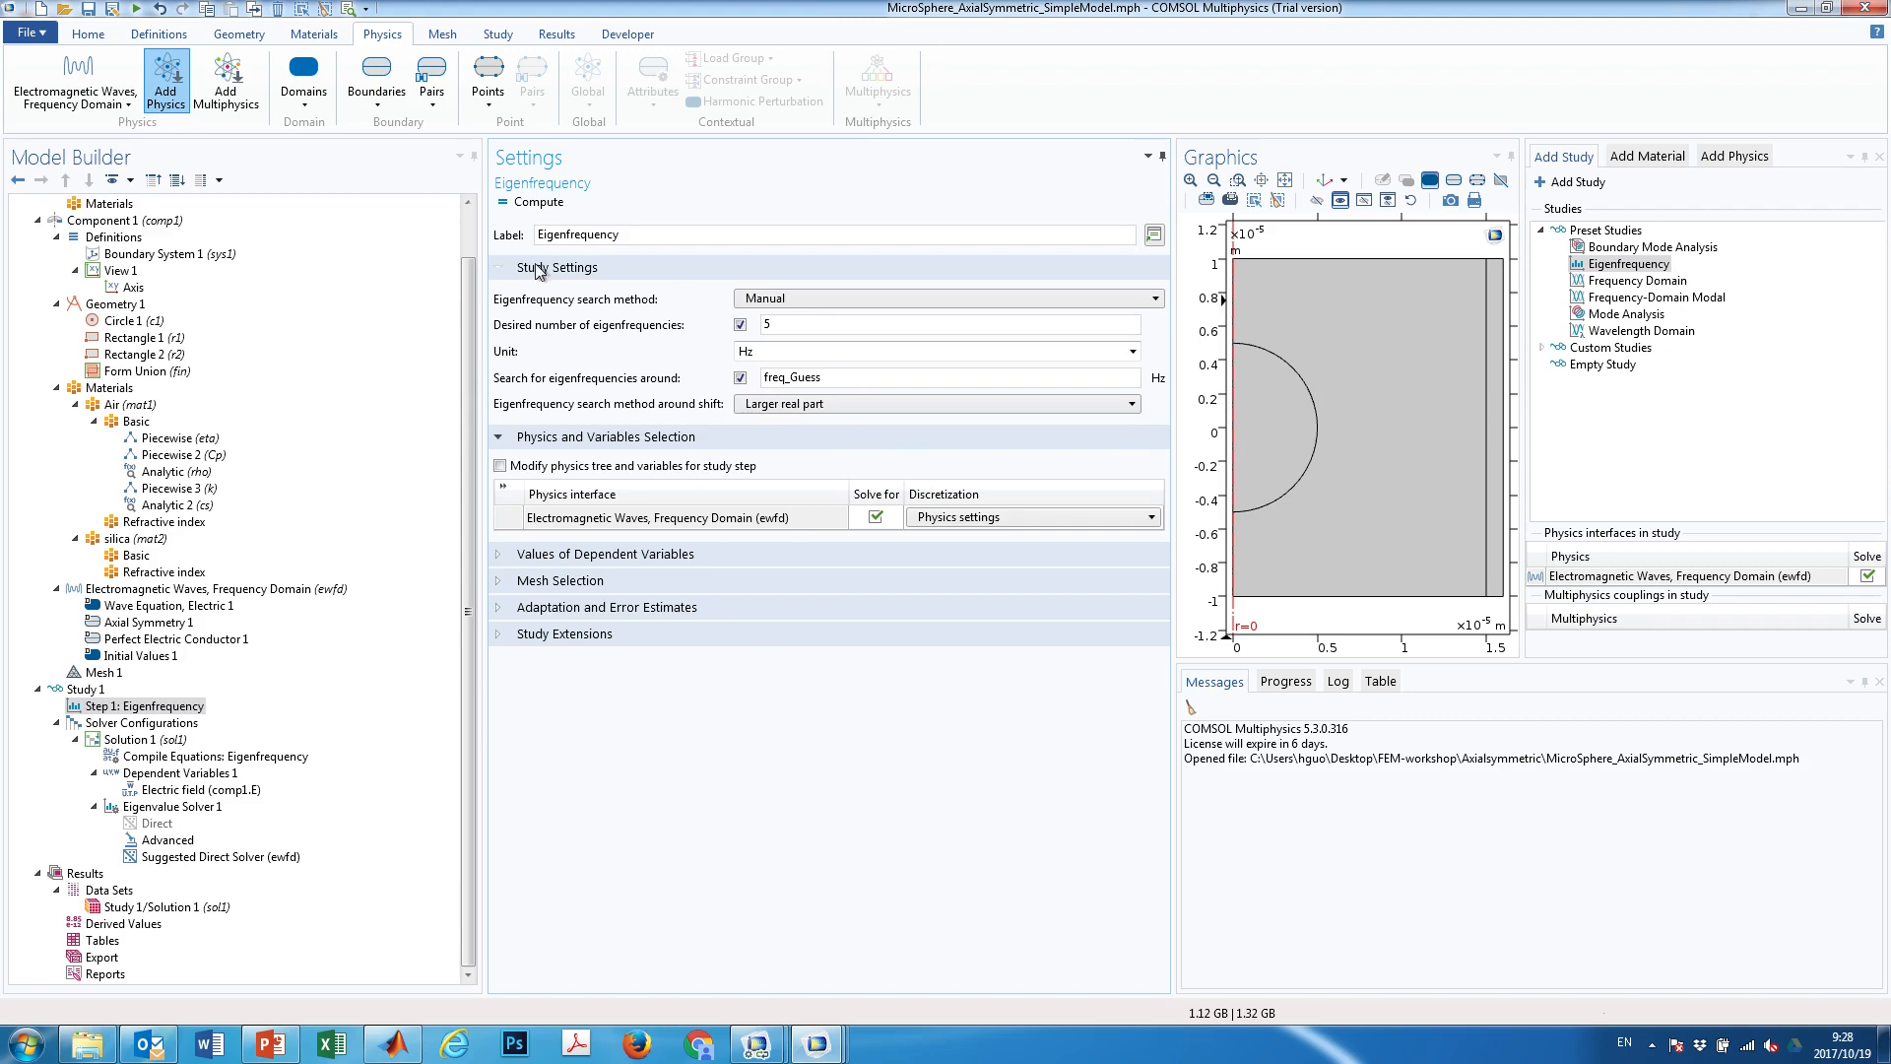
Set the Eigenfrequency step's desired number of eigenfrequencies to 10
{"action": "left_click_drag", "start_coordinate": [463, 340], "coordinate": [467, 264]}
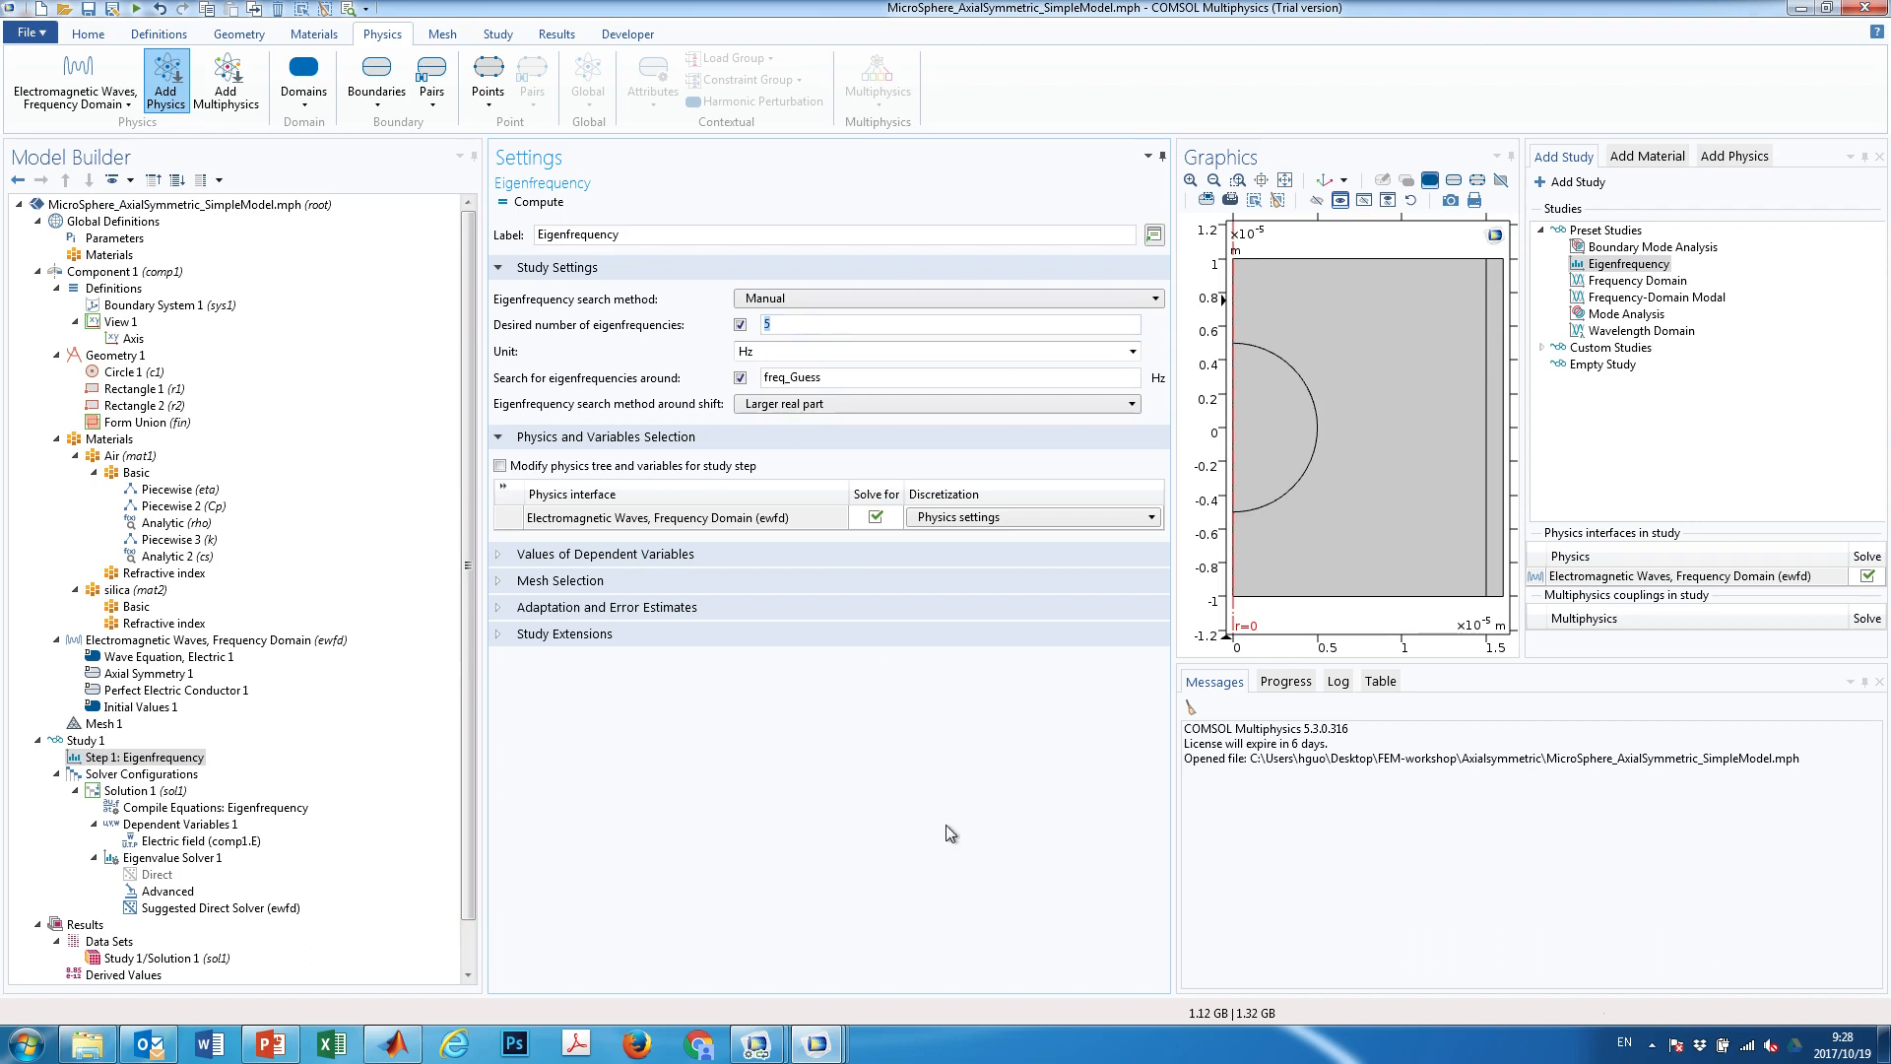
{"action": "double_click", "coordinate": [767, 324]}
{"action": "type", "text": "10"}
{"action": "scroll", "coordinate": [469, 669], "scroll_direction": "down", "scroll_amount": 1}
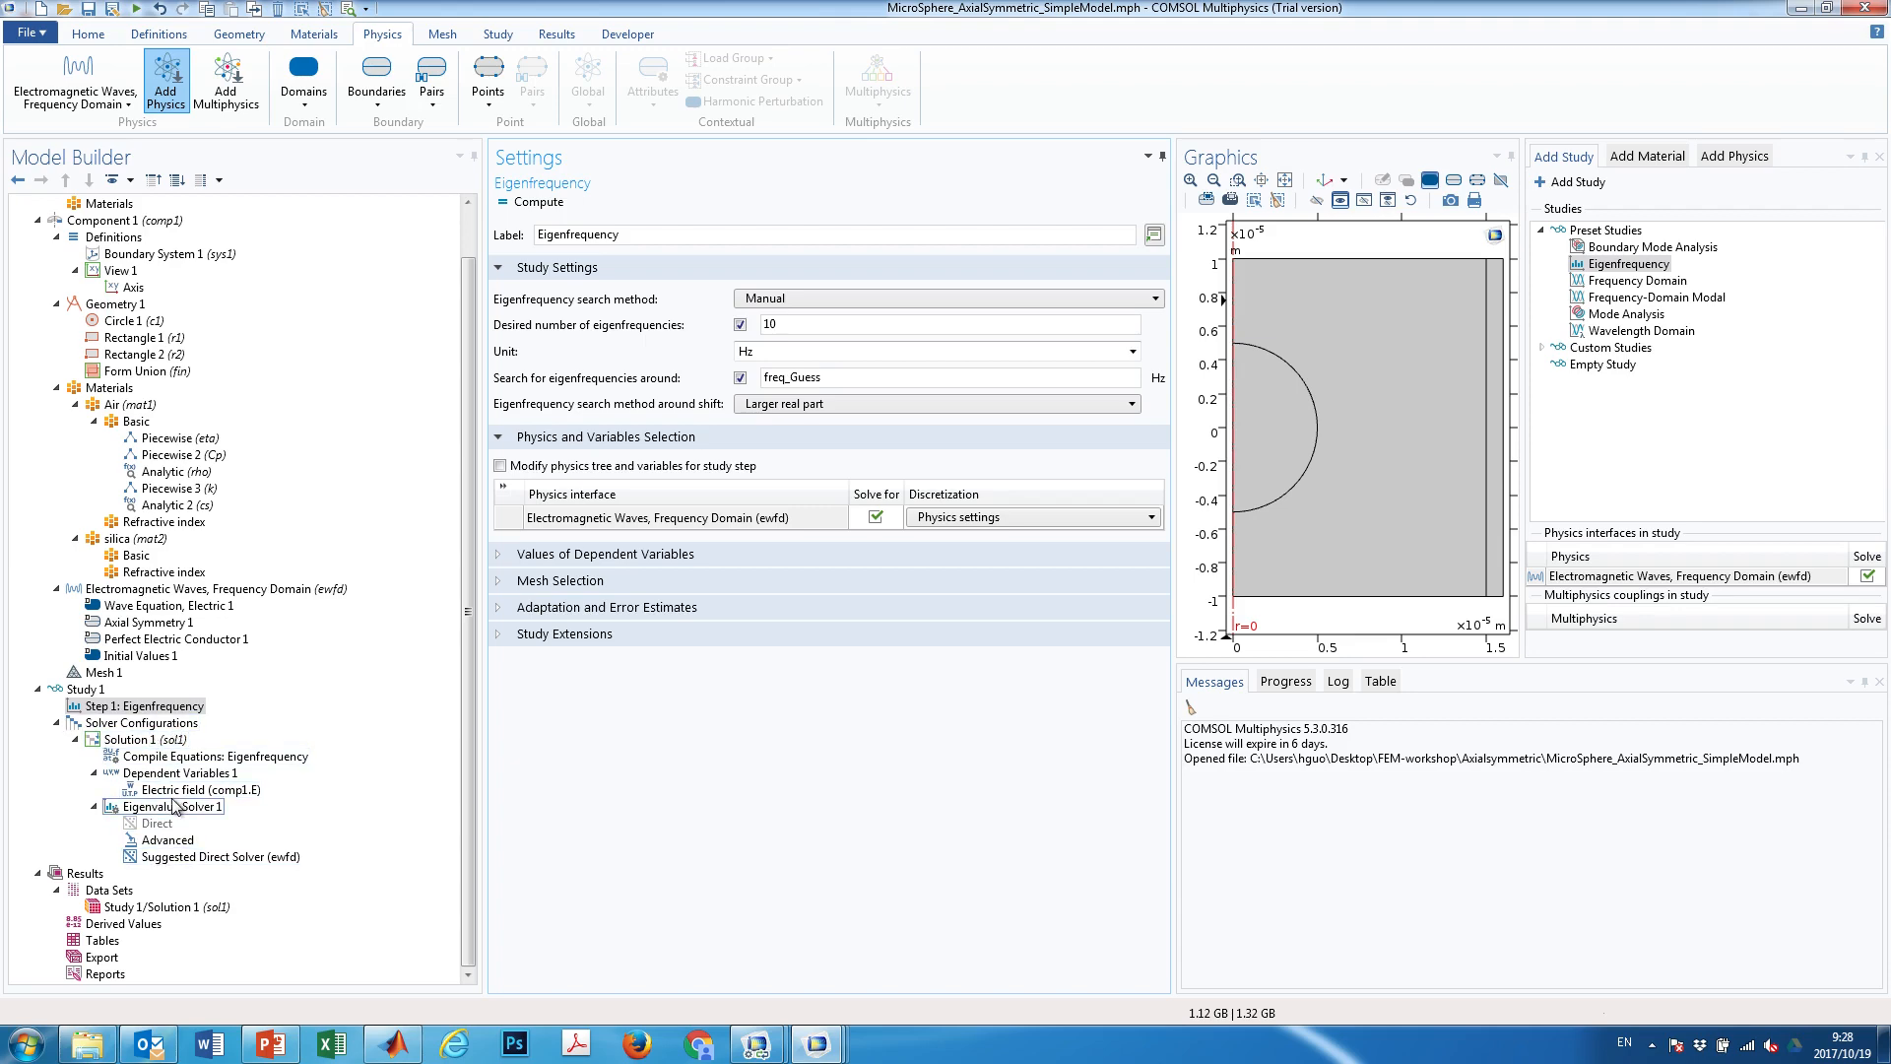
Review the Suggested Direct Solver and Eigenfrequency step settings, and the commands available for the model root and Study 1
{"action": "left_click", "coordinate": [164, 857]}
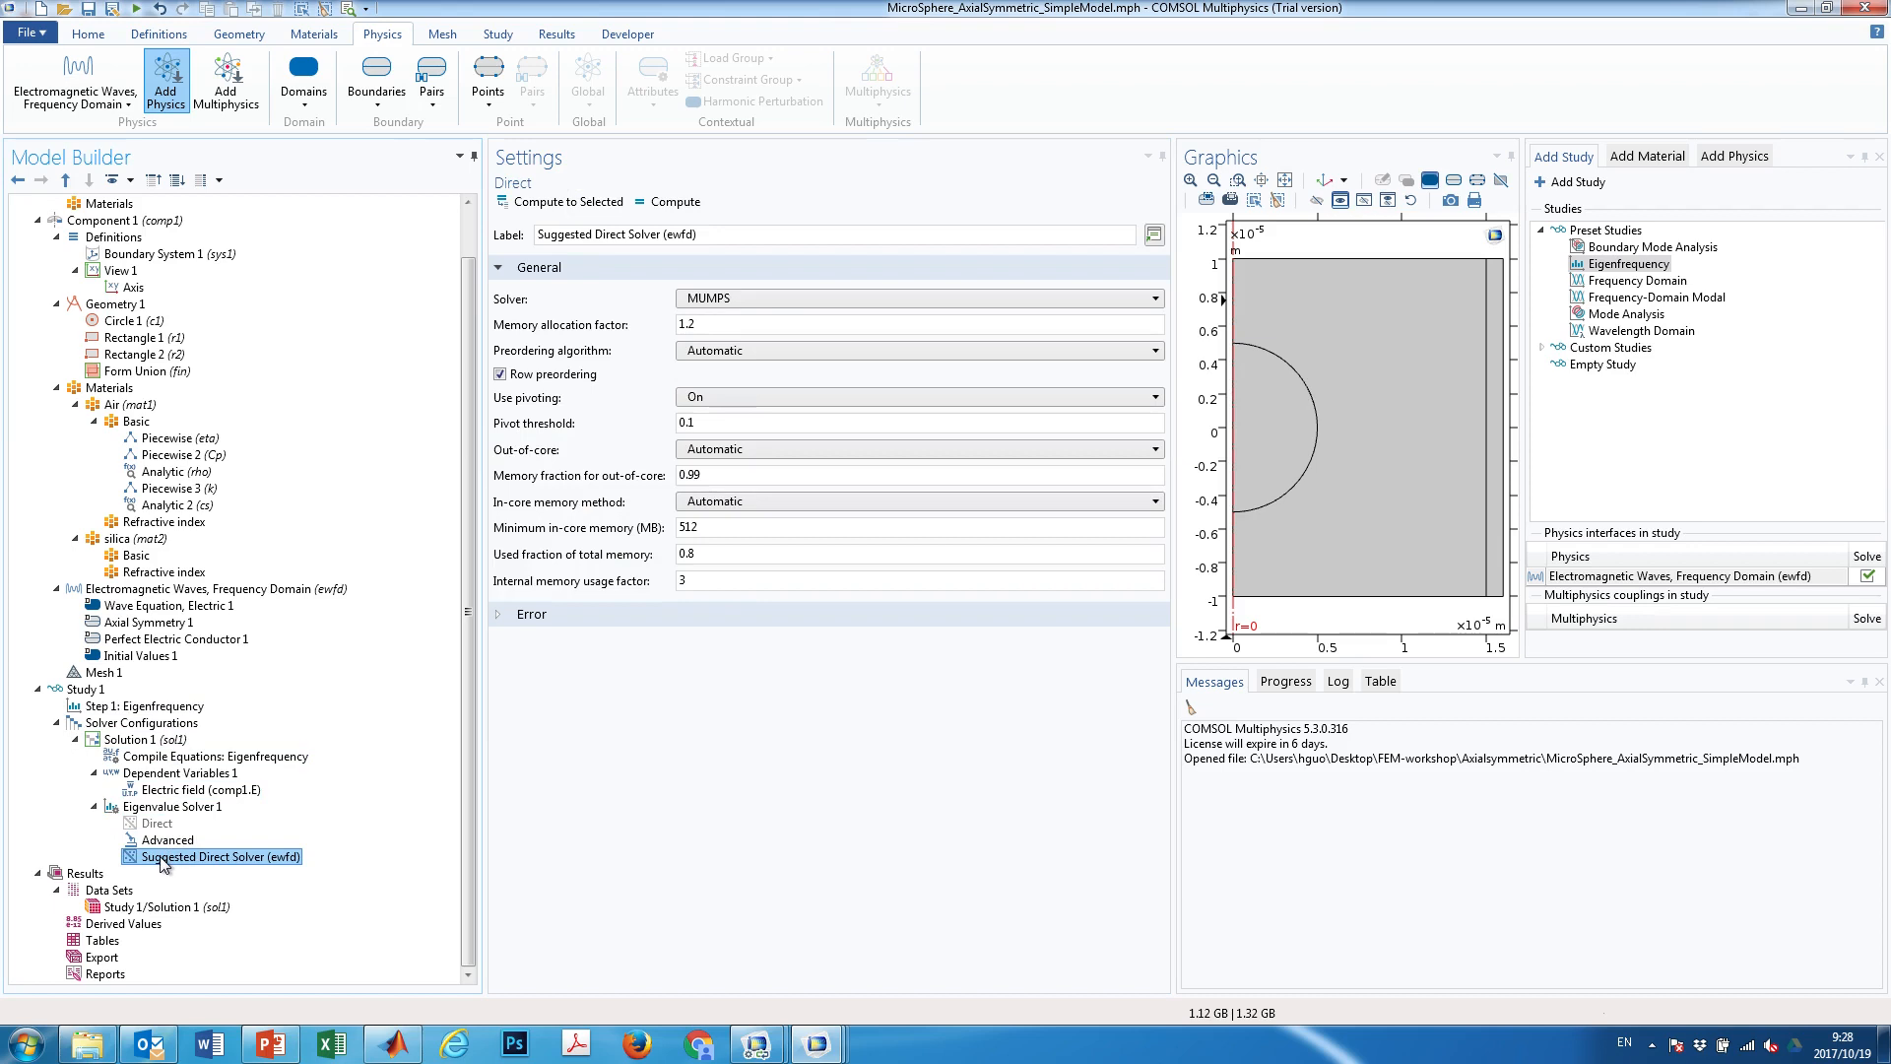
{"action": "left_click", "coordinate": [146, 706]}
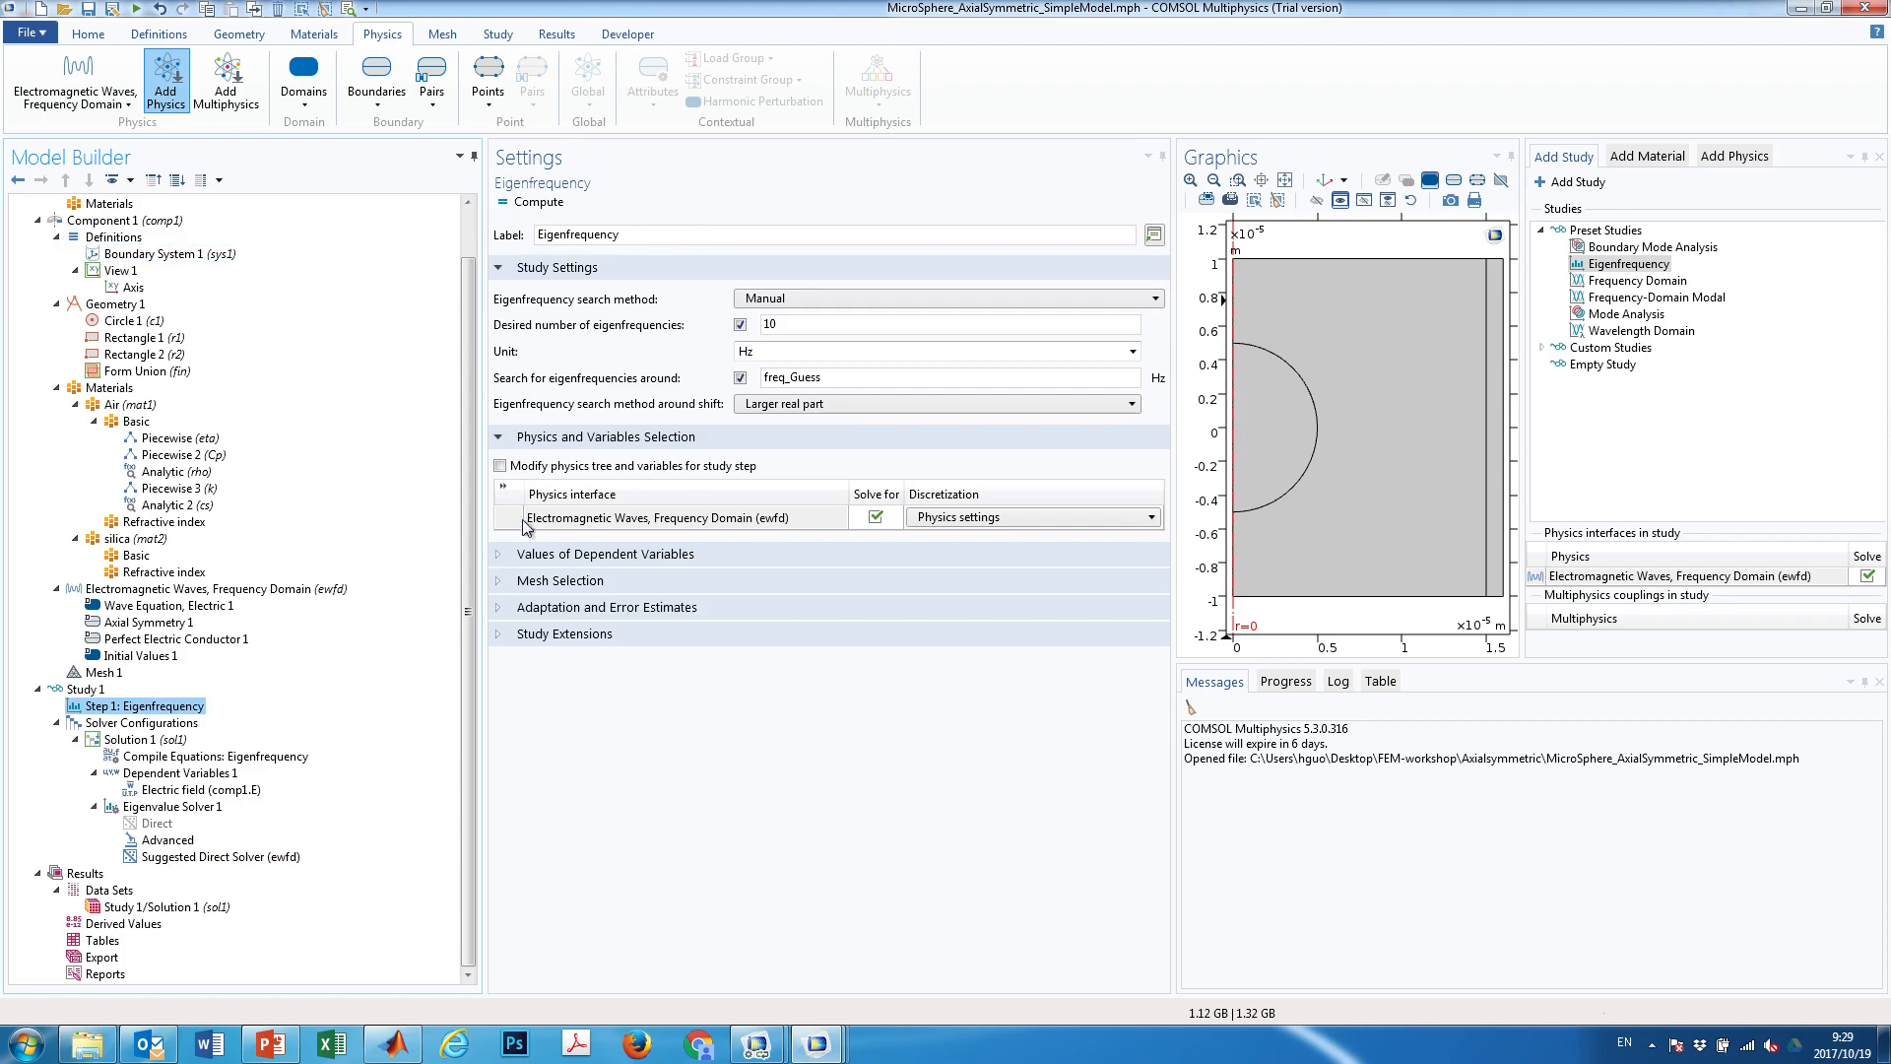
{"action": "scroll", "coordinate": [456, 395], "scroll_direction": "up", "scroll_amount": 1}
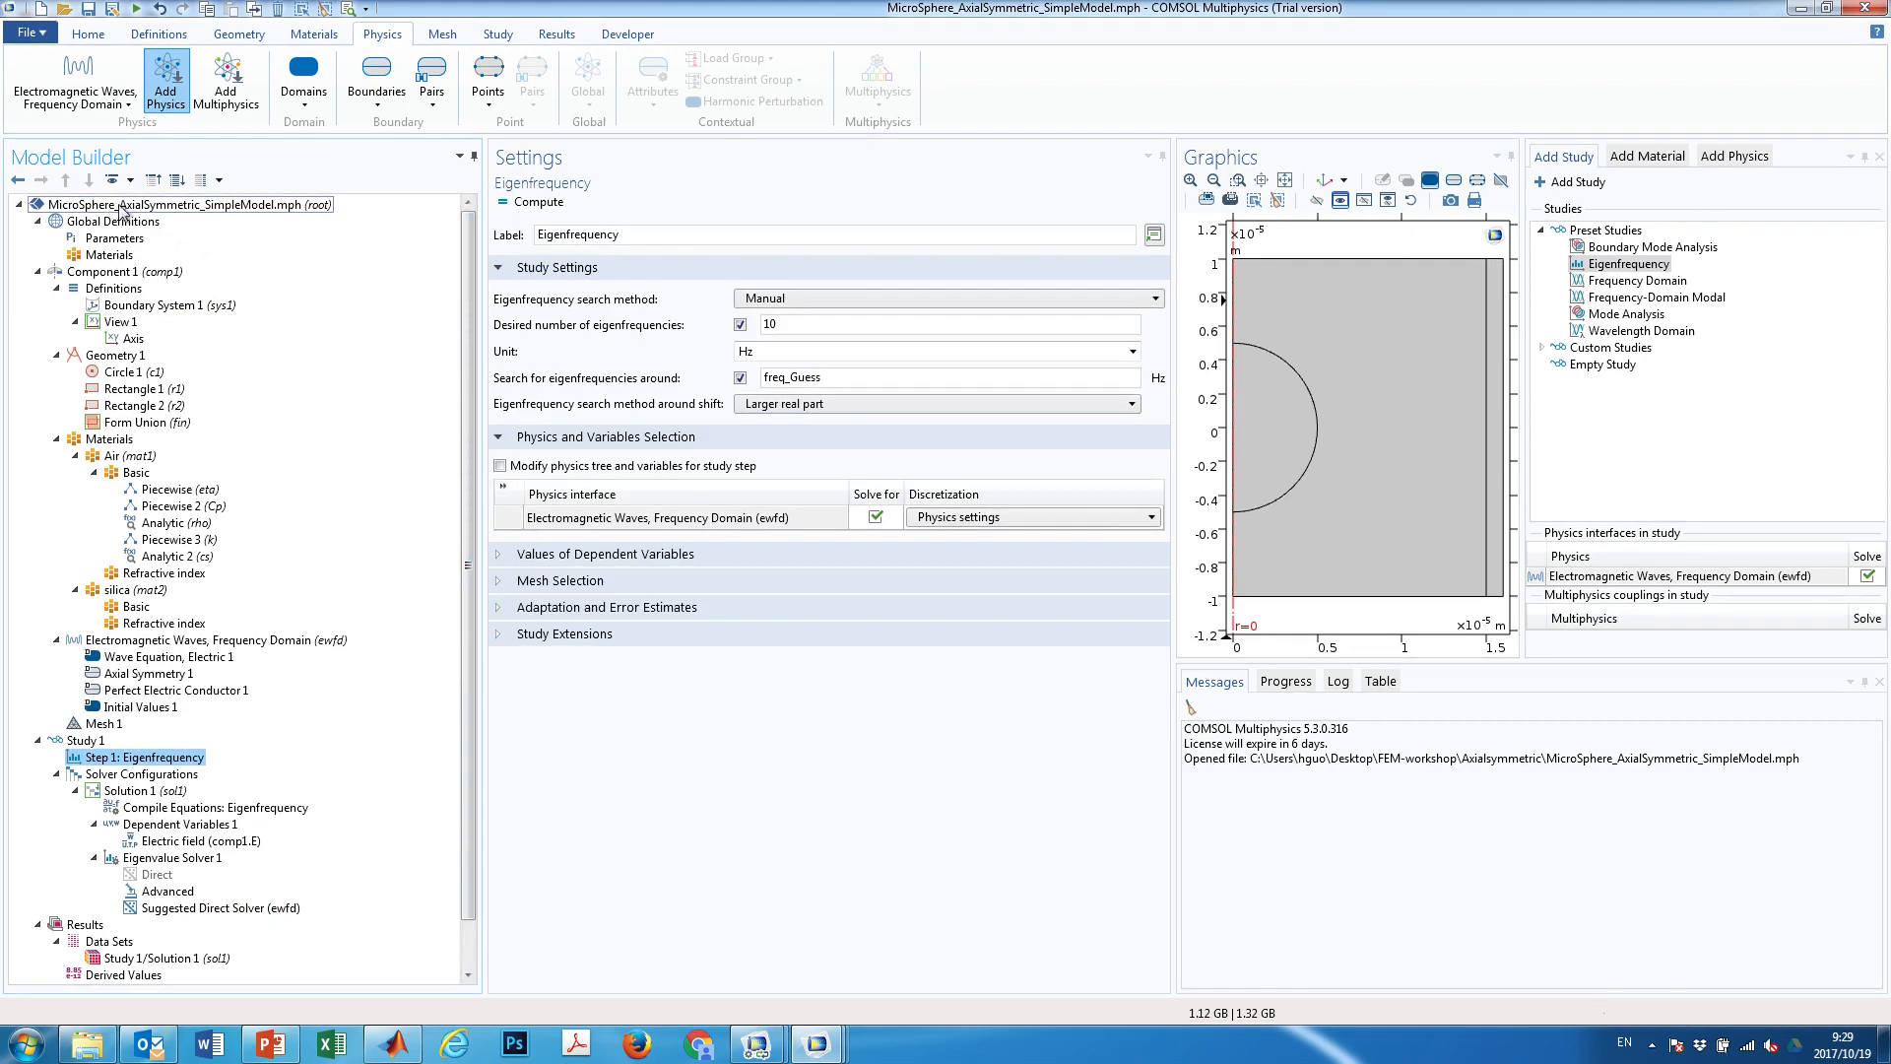
{"action": "left_click", "coordinate": [71, 205]}
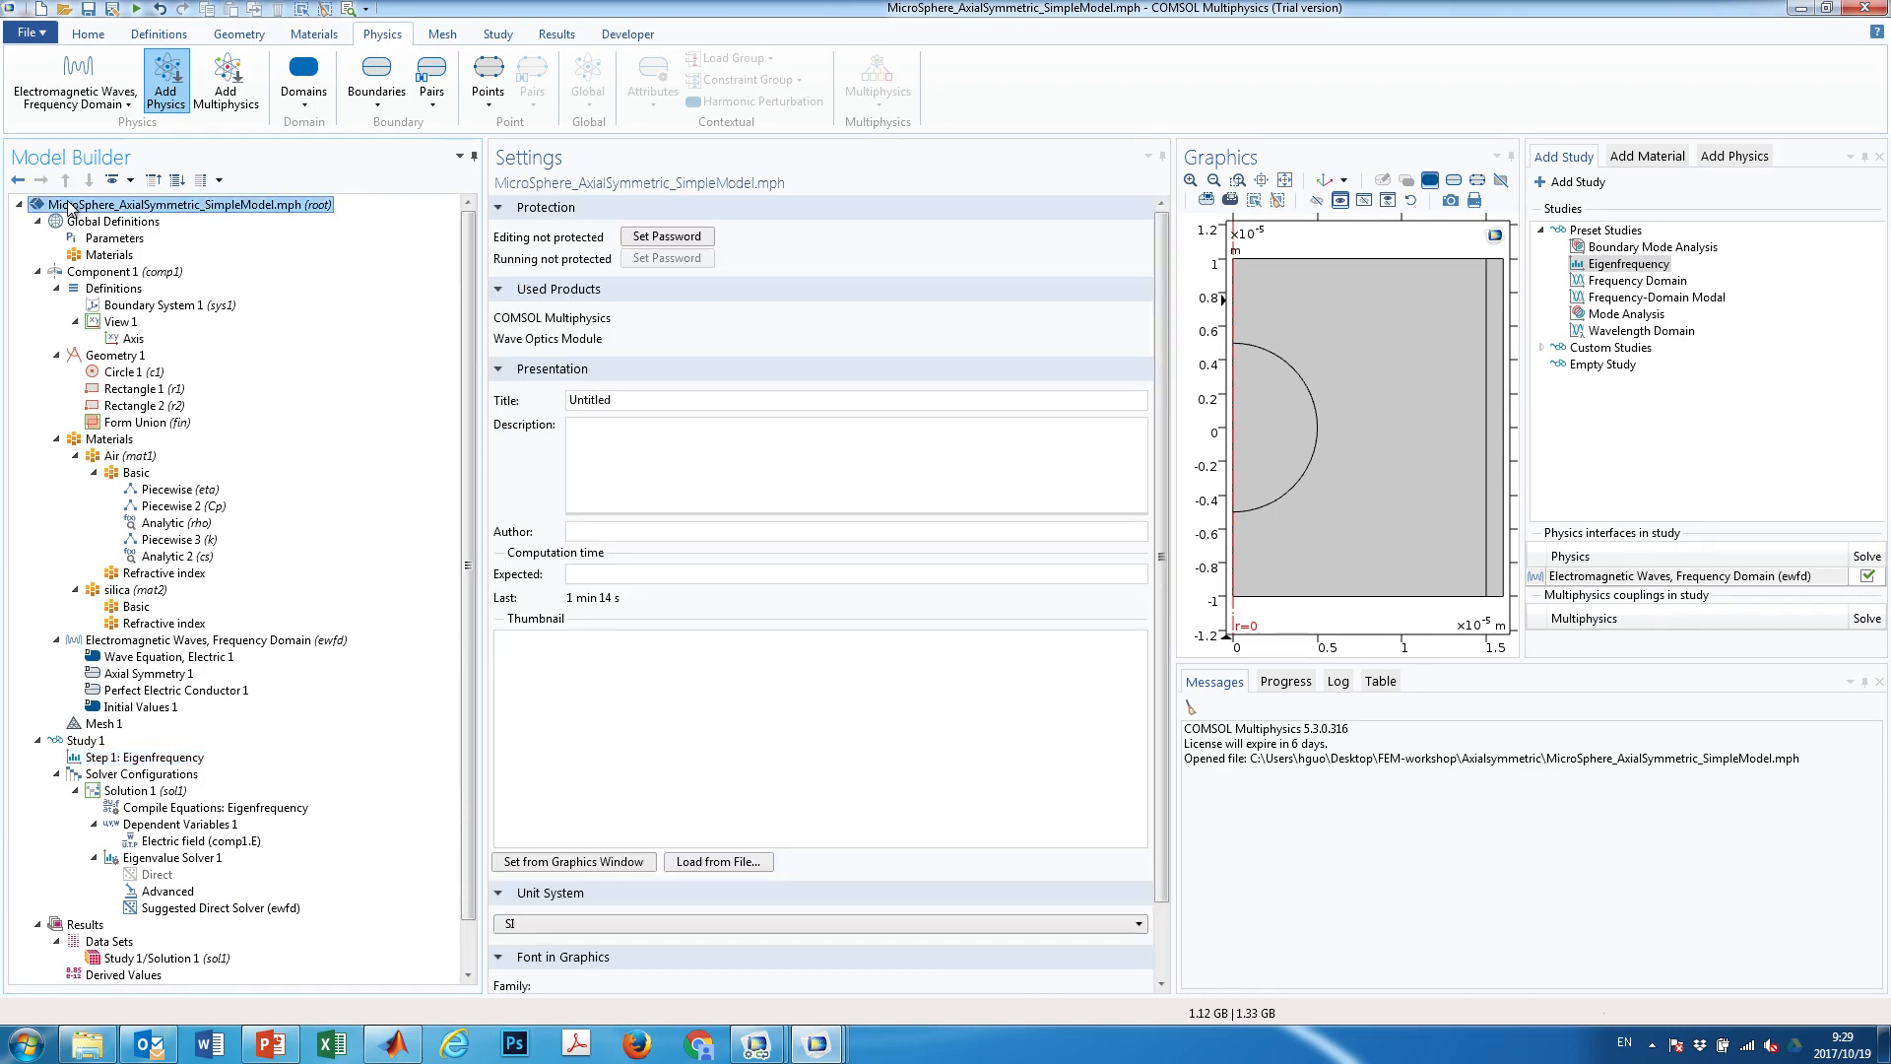
{"action": "right_click", "coordinate": [122, 207]}
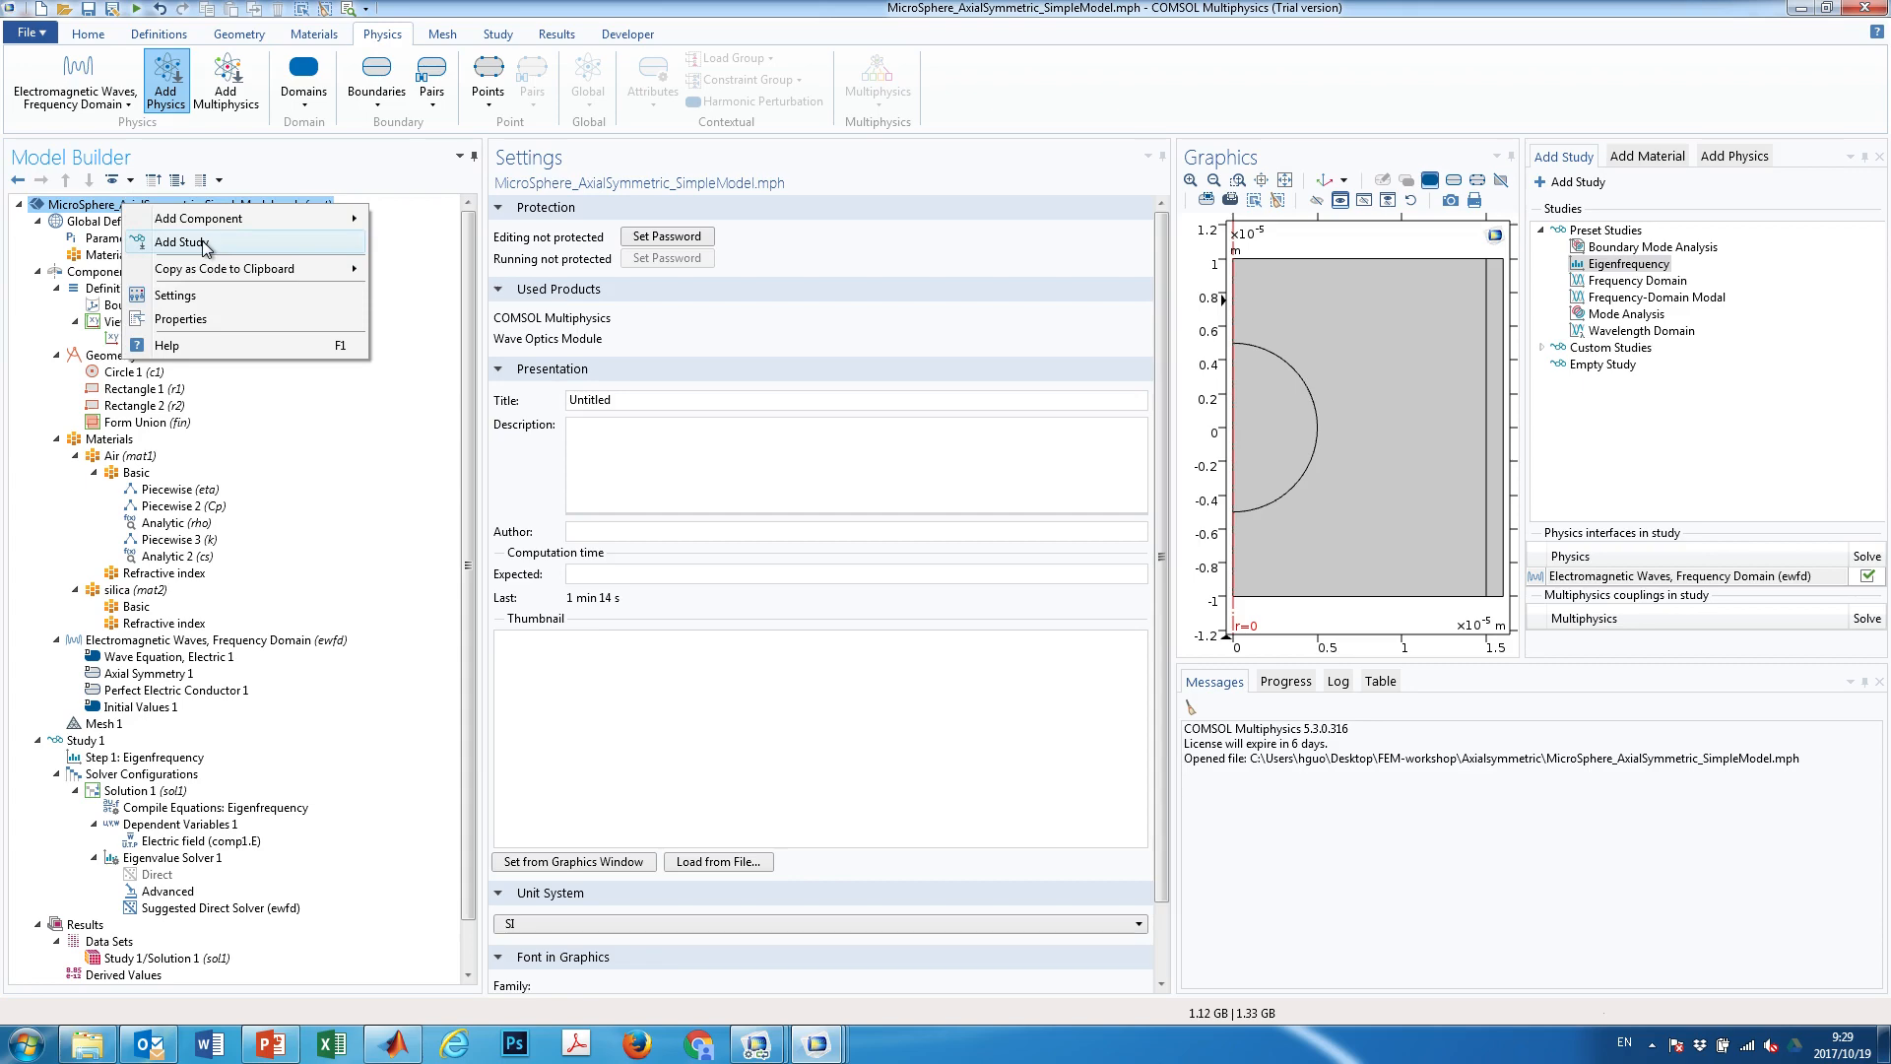
{"action": "left_click", "coordinate": [631, 730]}
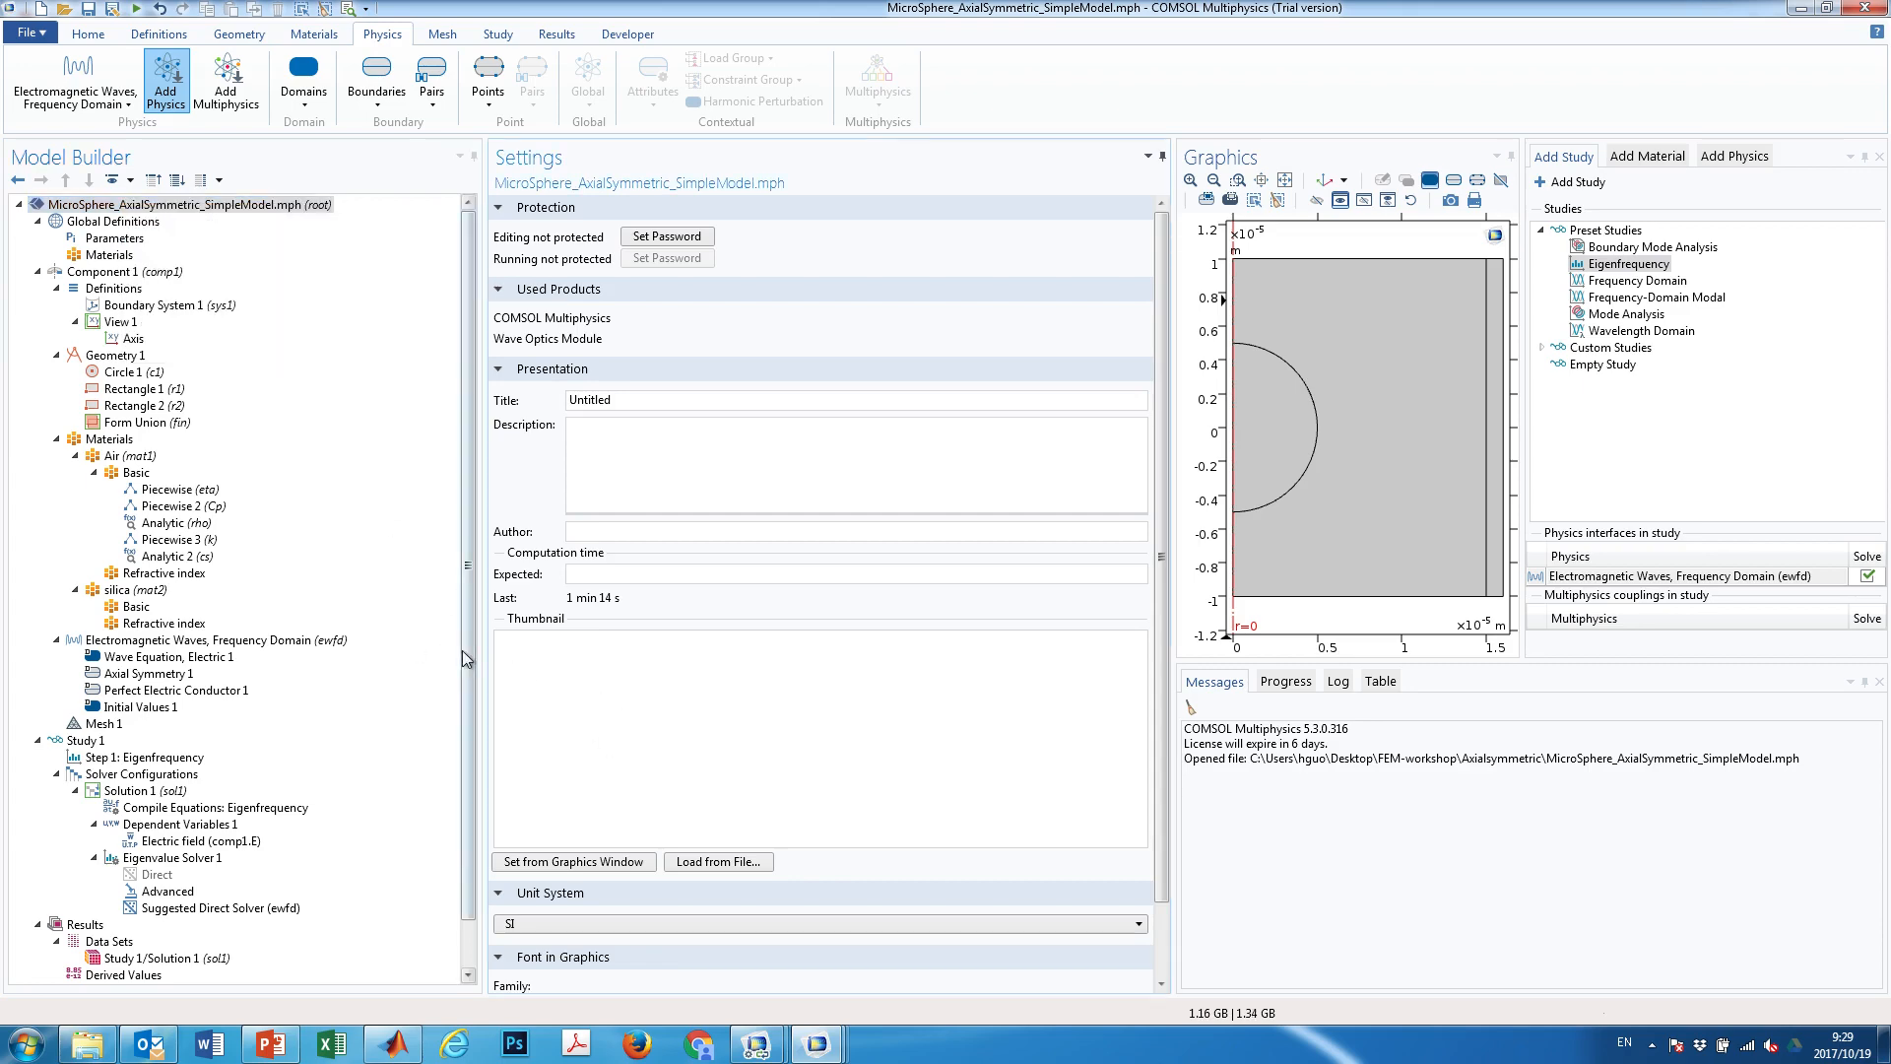
{"action": "scroll", "coordinate": [458, 670], "scroll_direction": "down", "scroll_amount": 1}
{"action": "right_click", "coordinate": [87, 689]}
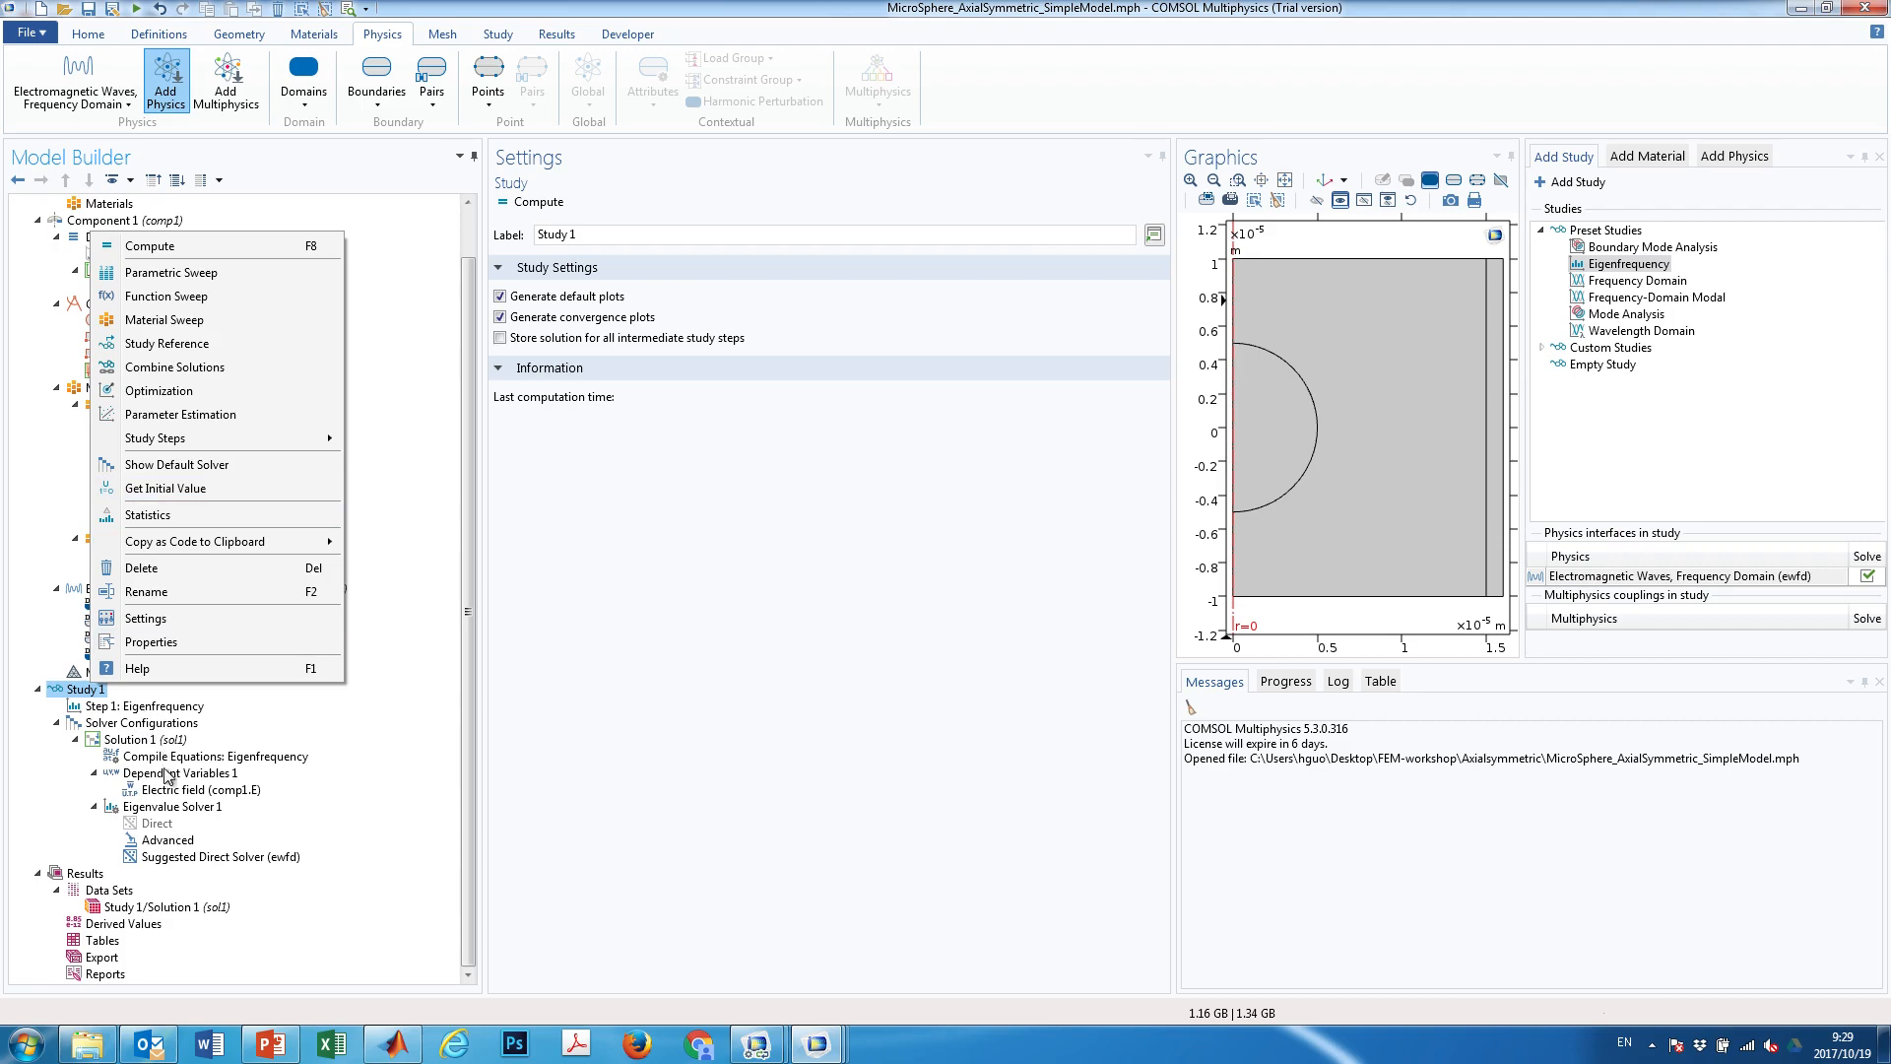
Check the relative tolerance of Eigenvalue Solver 1 and the value of the freq_Guess parameter
{"action": "left_click", "coordinate": [150, 808]}
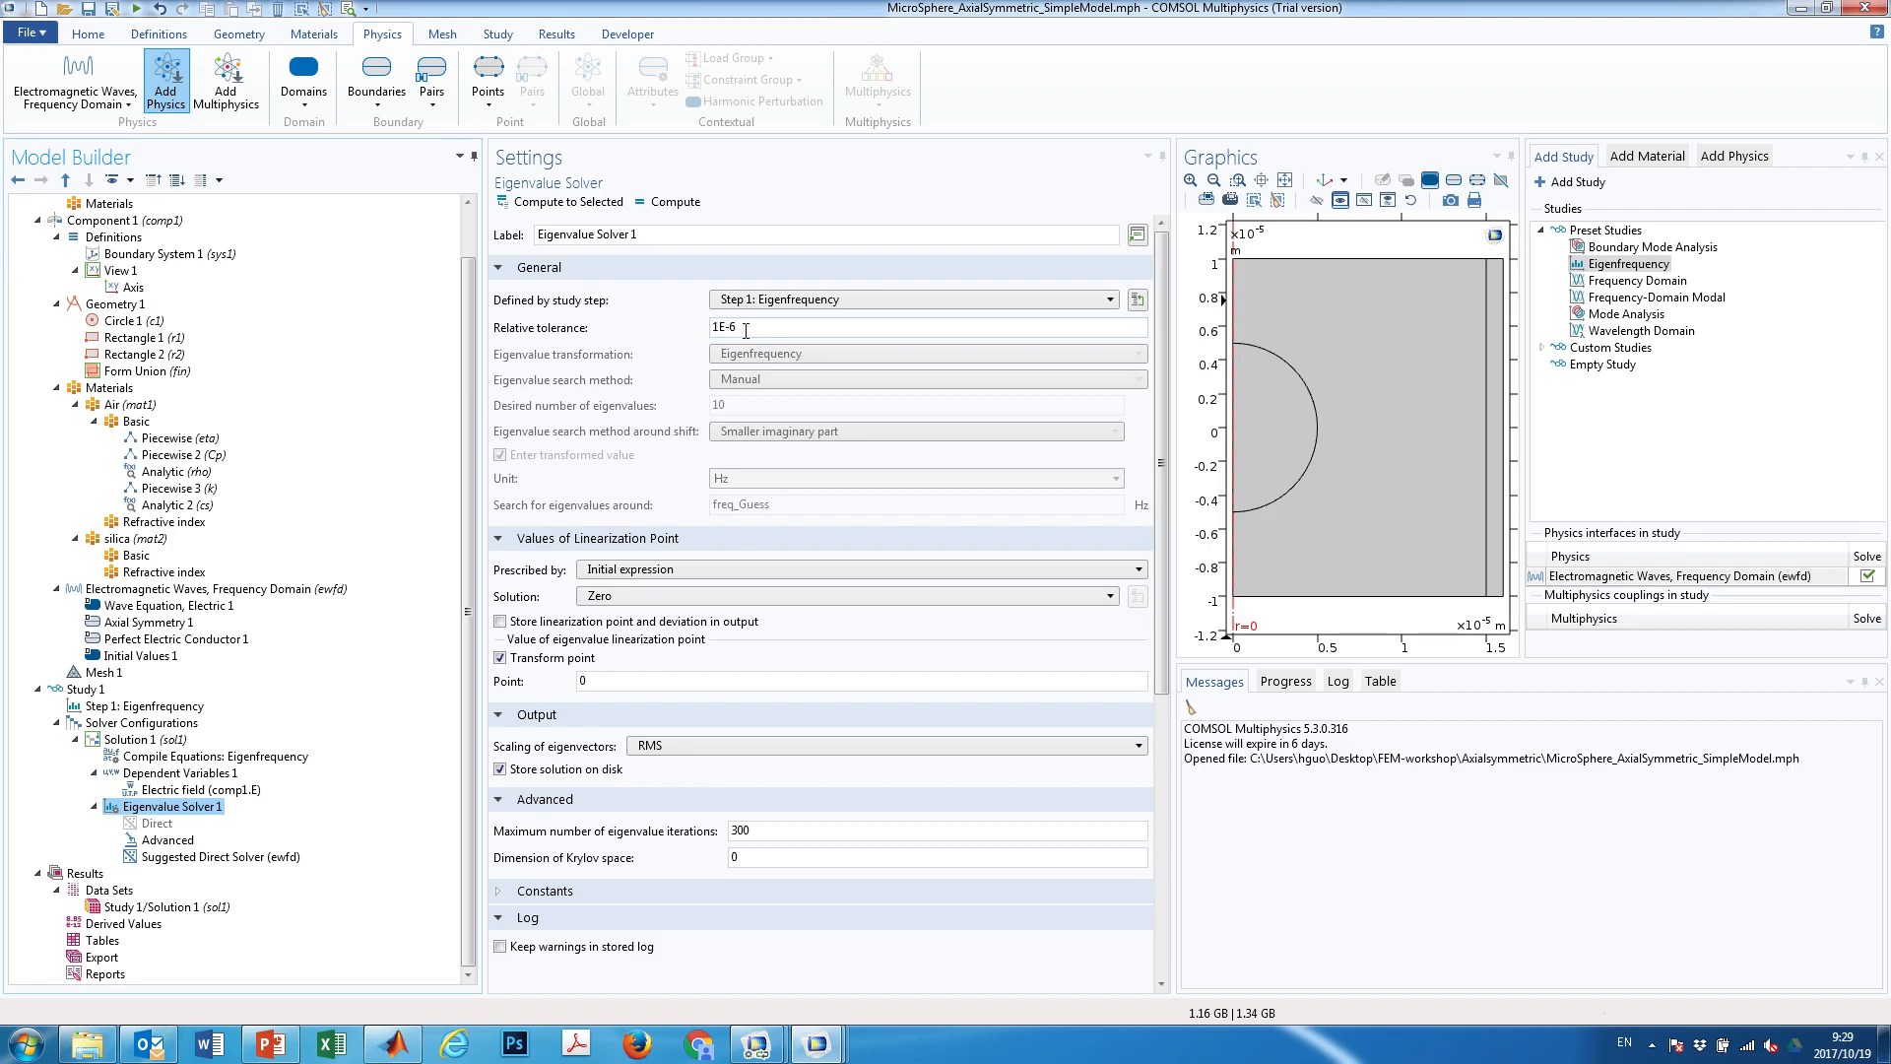
{"action": "left_click", "coordinate": [746, 331]}
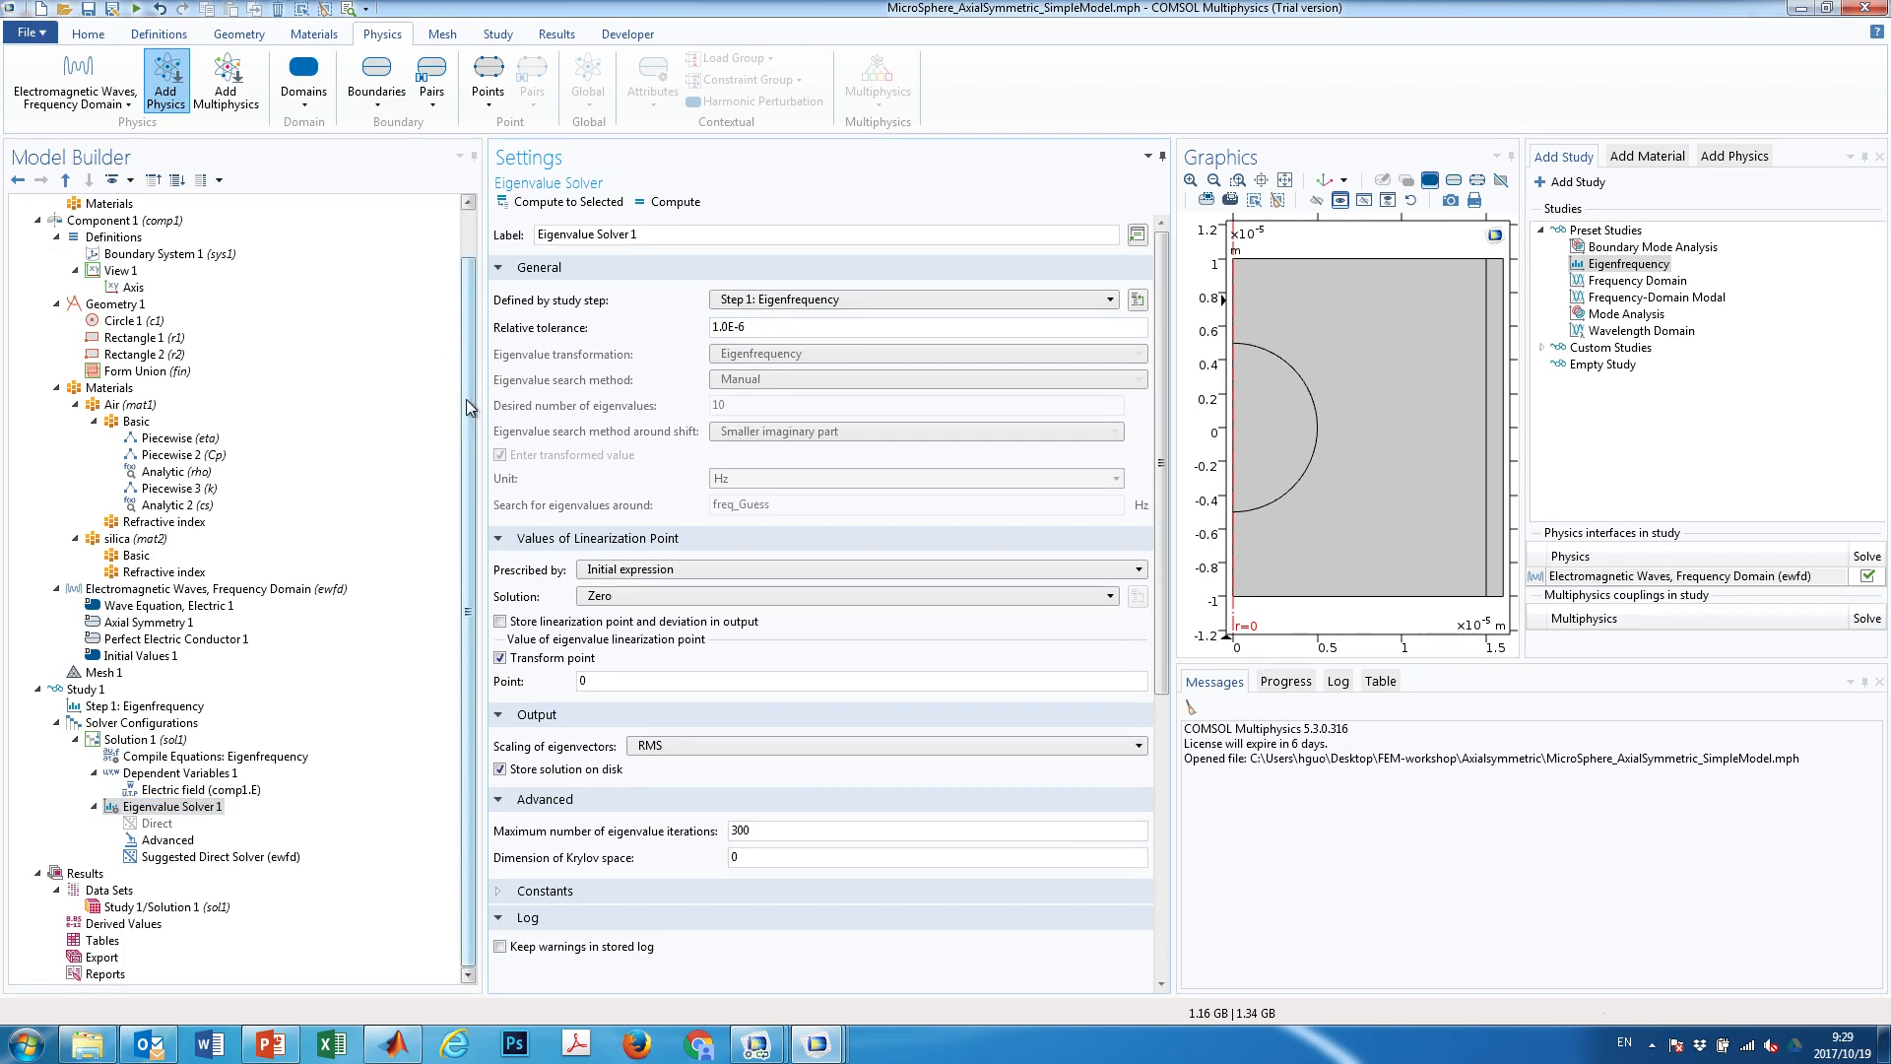
{"action": "scroll", "coordinate": [472, 404], "scroll_direction": "up", "scroll_amount": 1}
{"action": "left_click", "coordinate": [93, 238]}
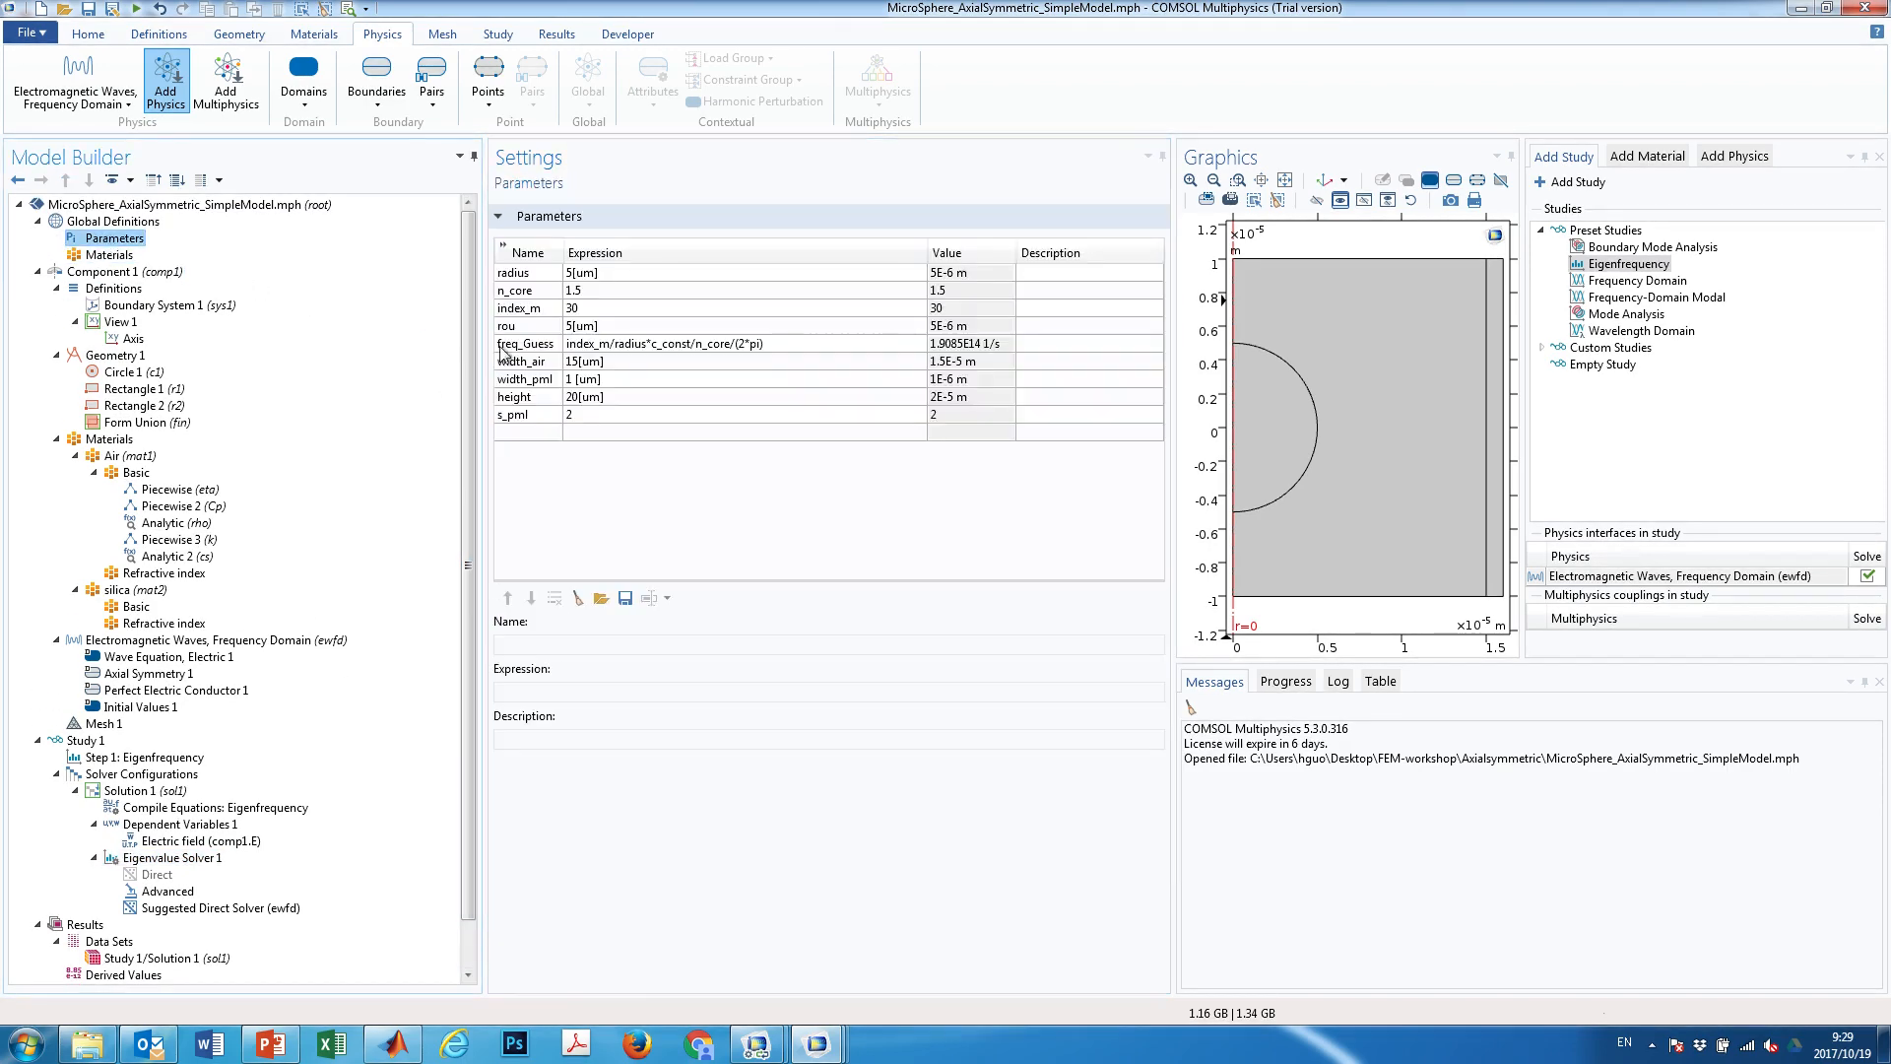
{"action": "left_click", "coordinate": [550, 347]}
{"action": "left_click", "coordinate": [967, 346]}
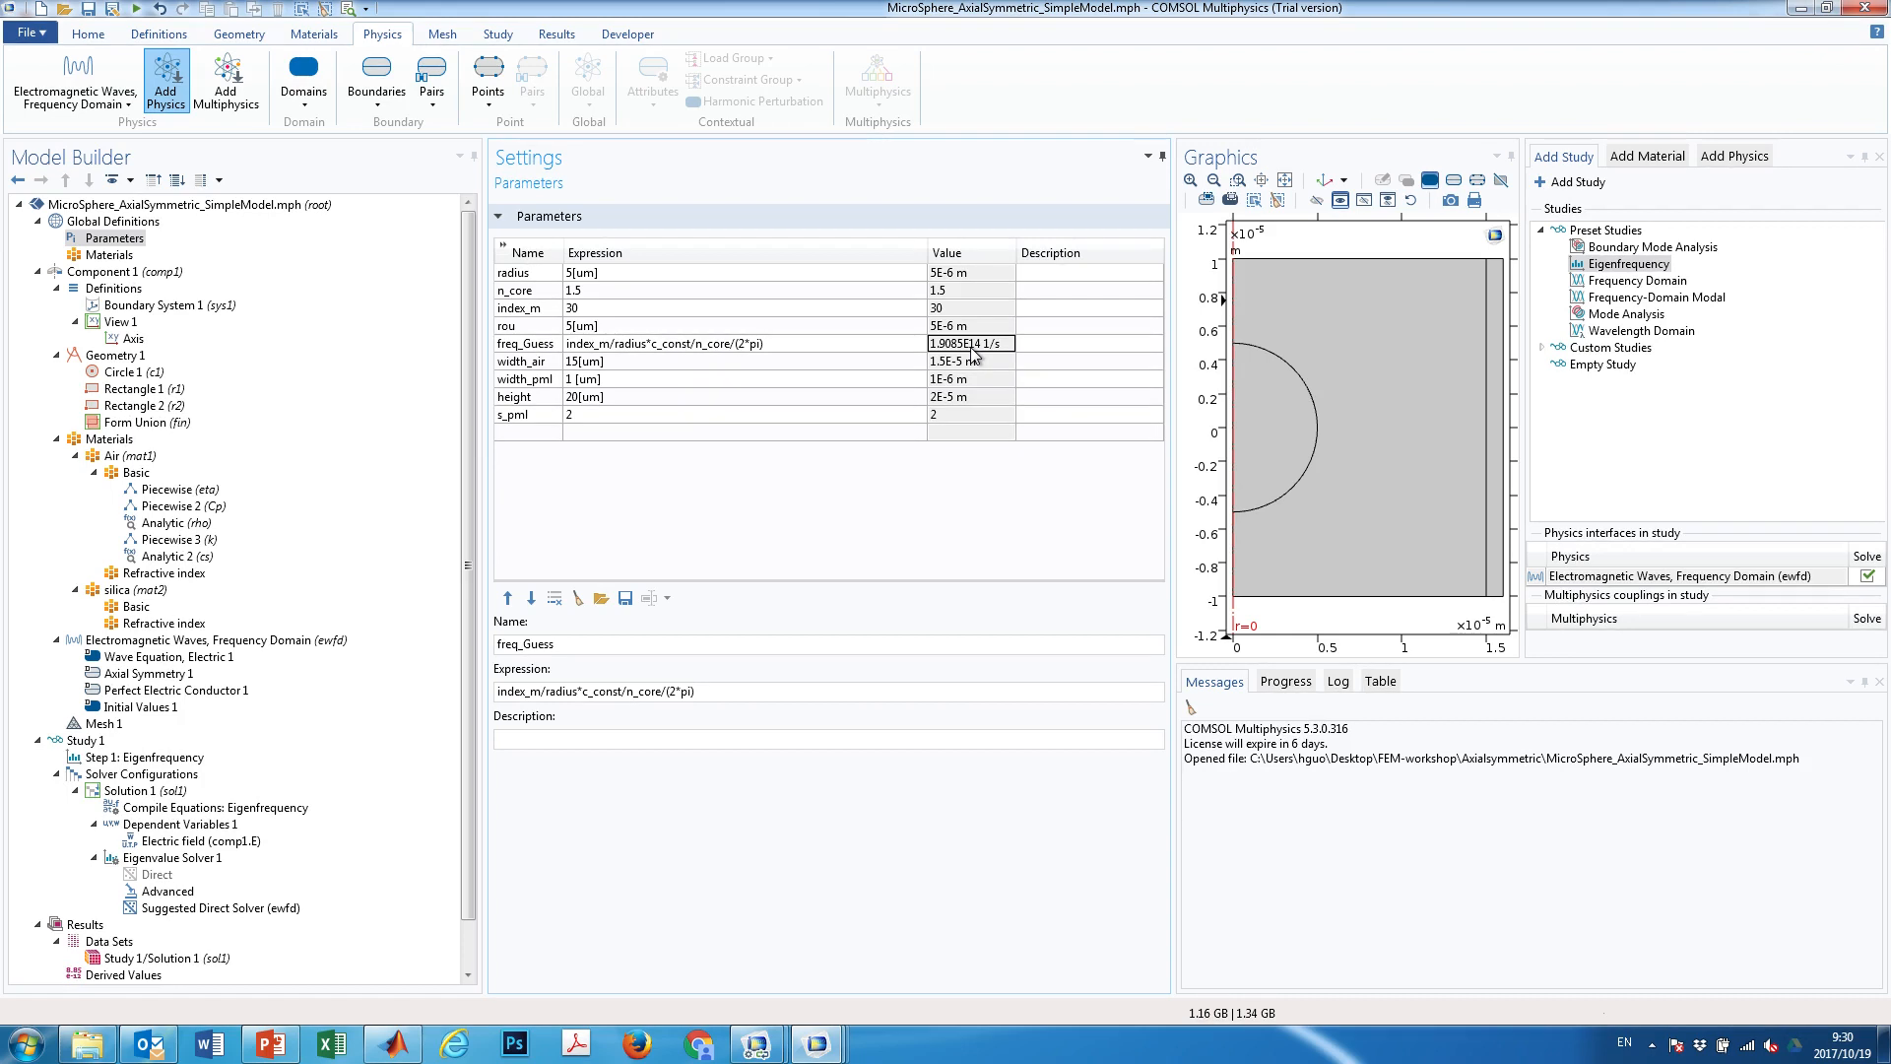
Set the relative tolerance of Eigenvalue Solver 1 under Solution 1 to 1.0E-12
{"action": "scroll", "coordinate": [471, 430], "scroll_direction": "down", "scroll_amount": 1}
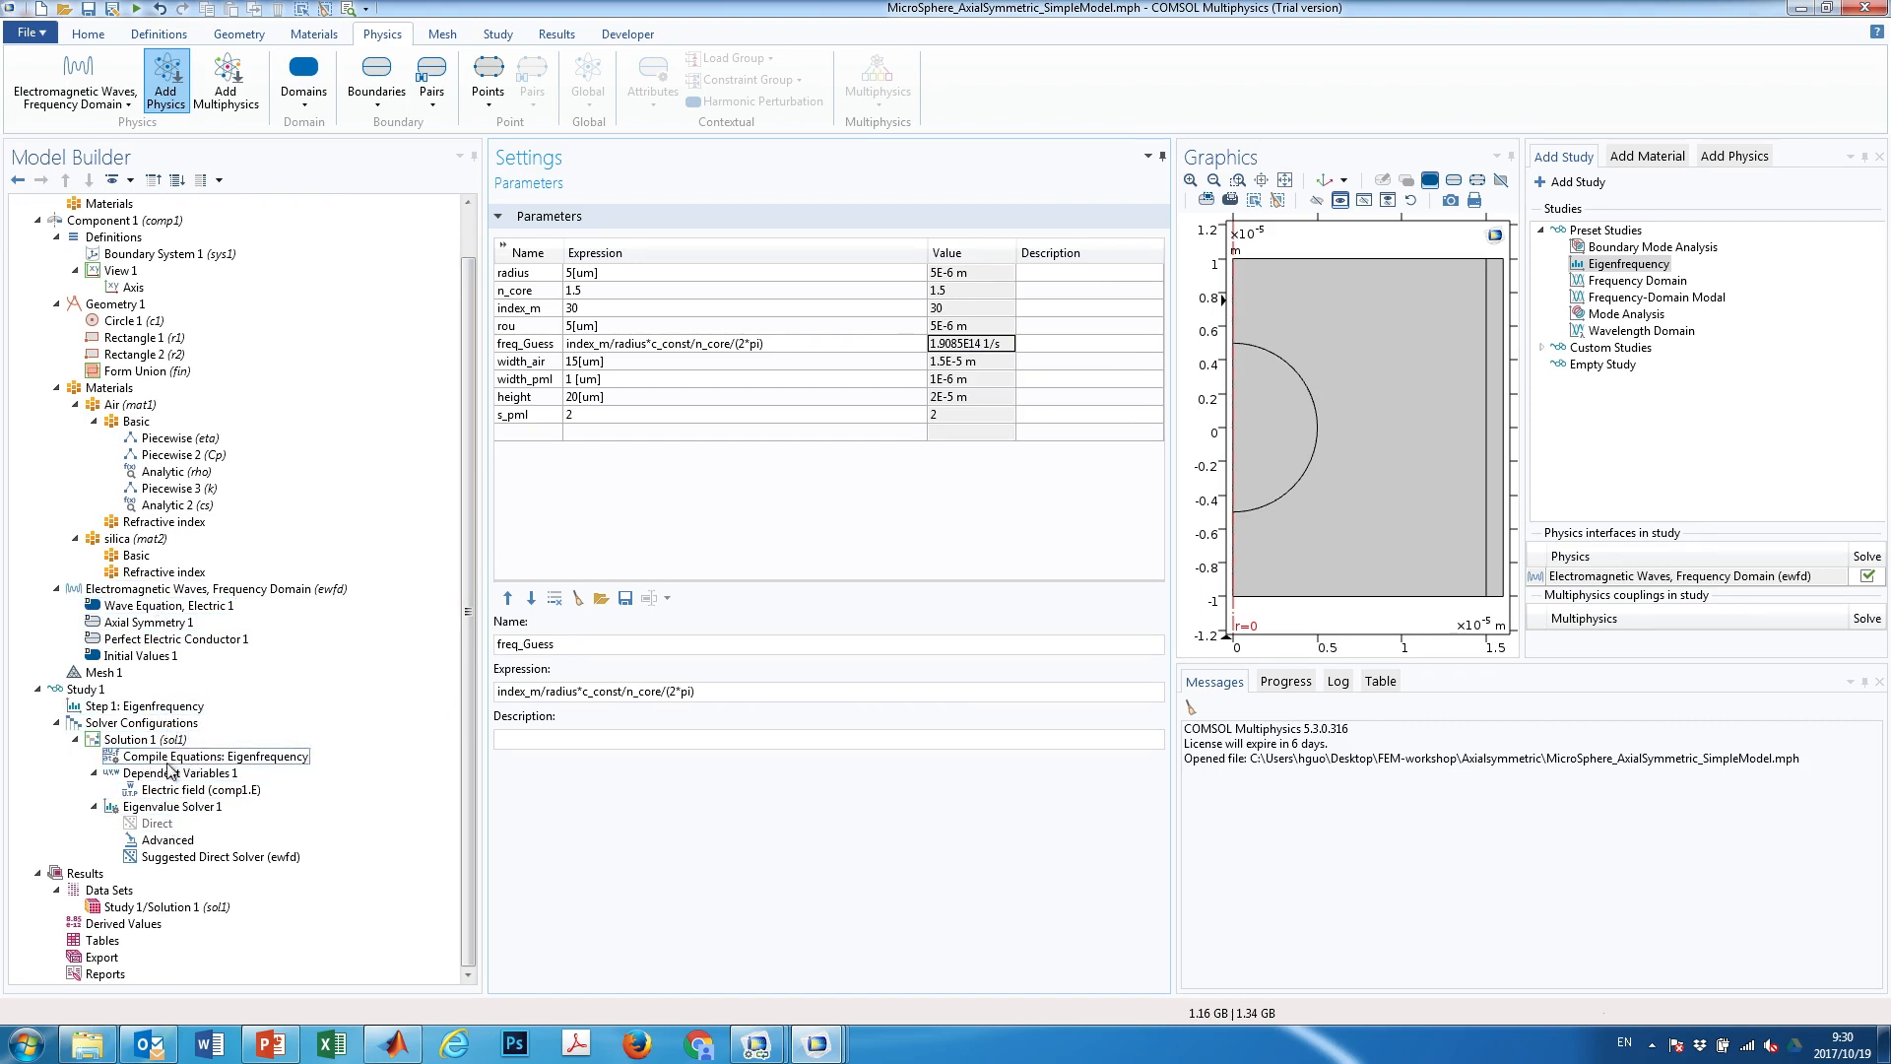
{"action": "left_click", "coordinate": [143, 723]}
{"action": "left_click", "coordinate": [145, 740]}
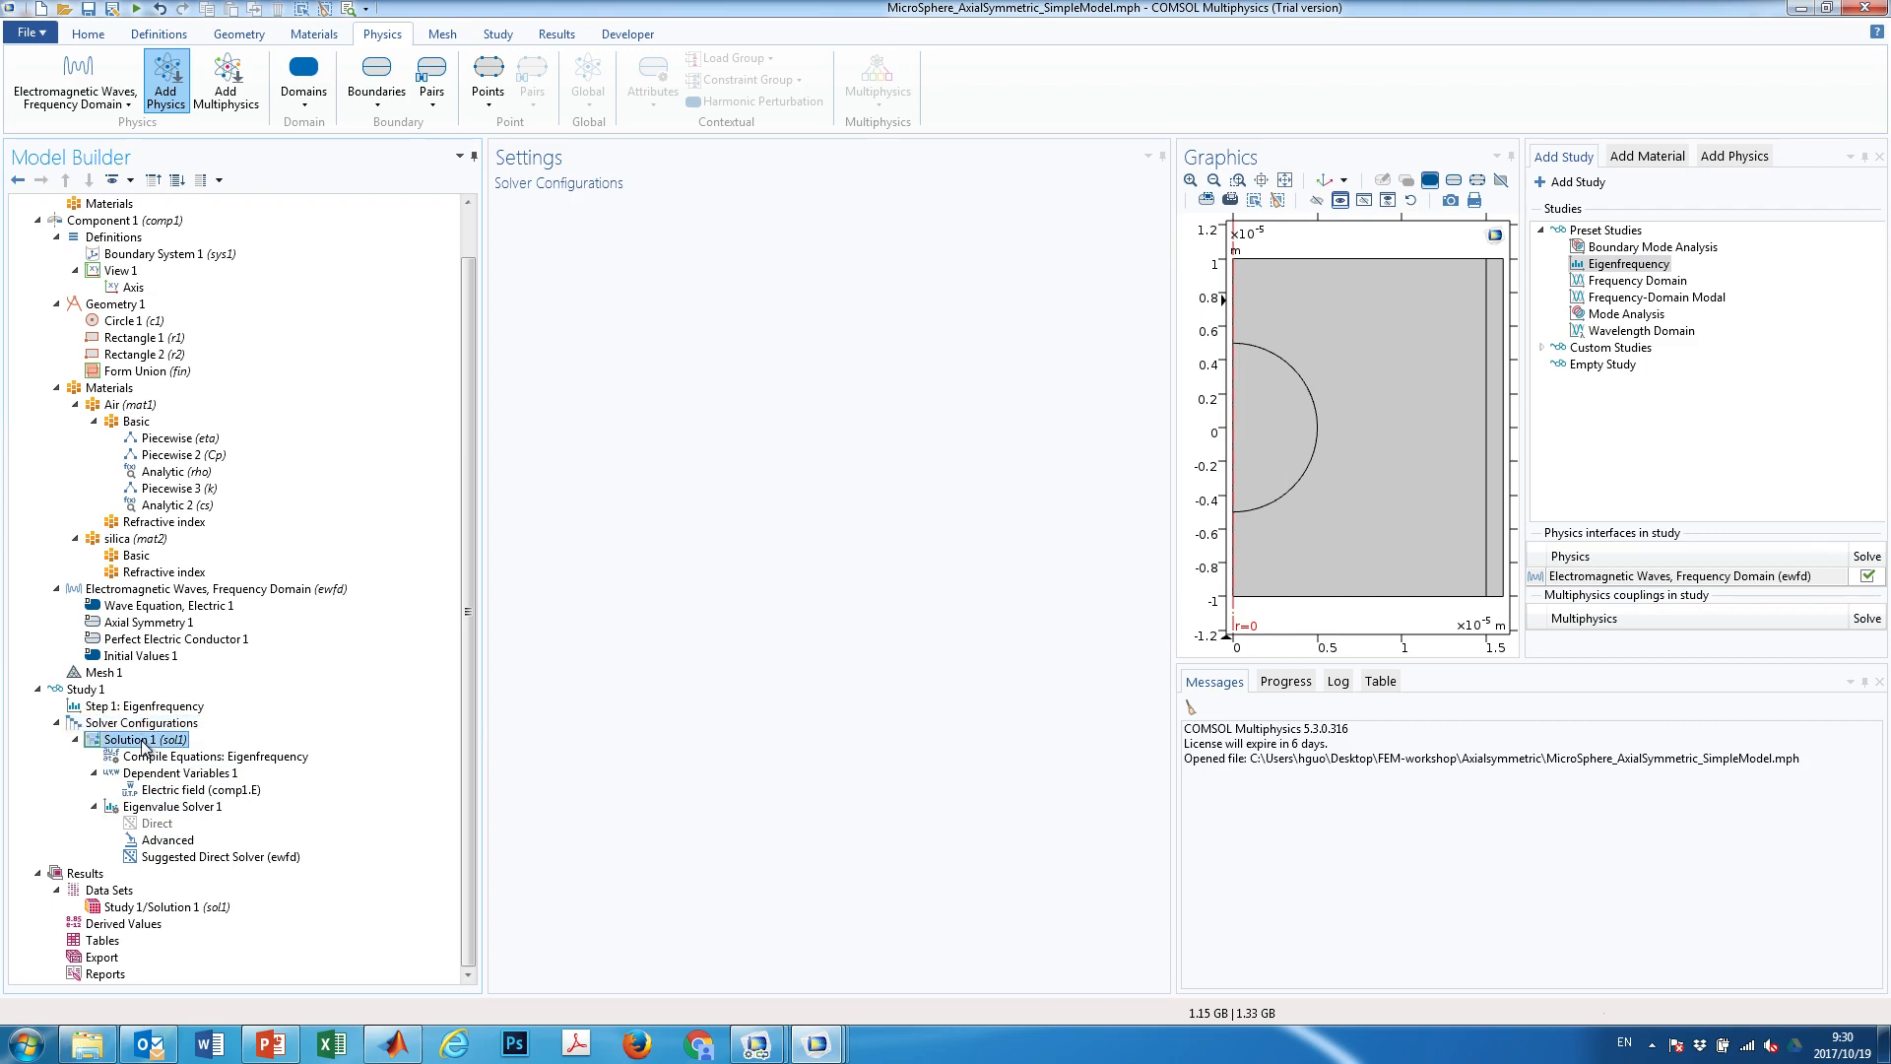
{"action": "left_click", "coordinate": [167, 807]}
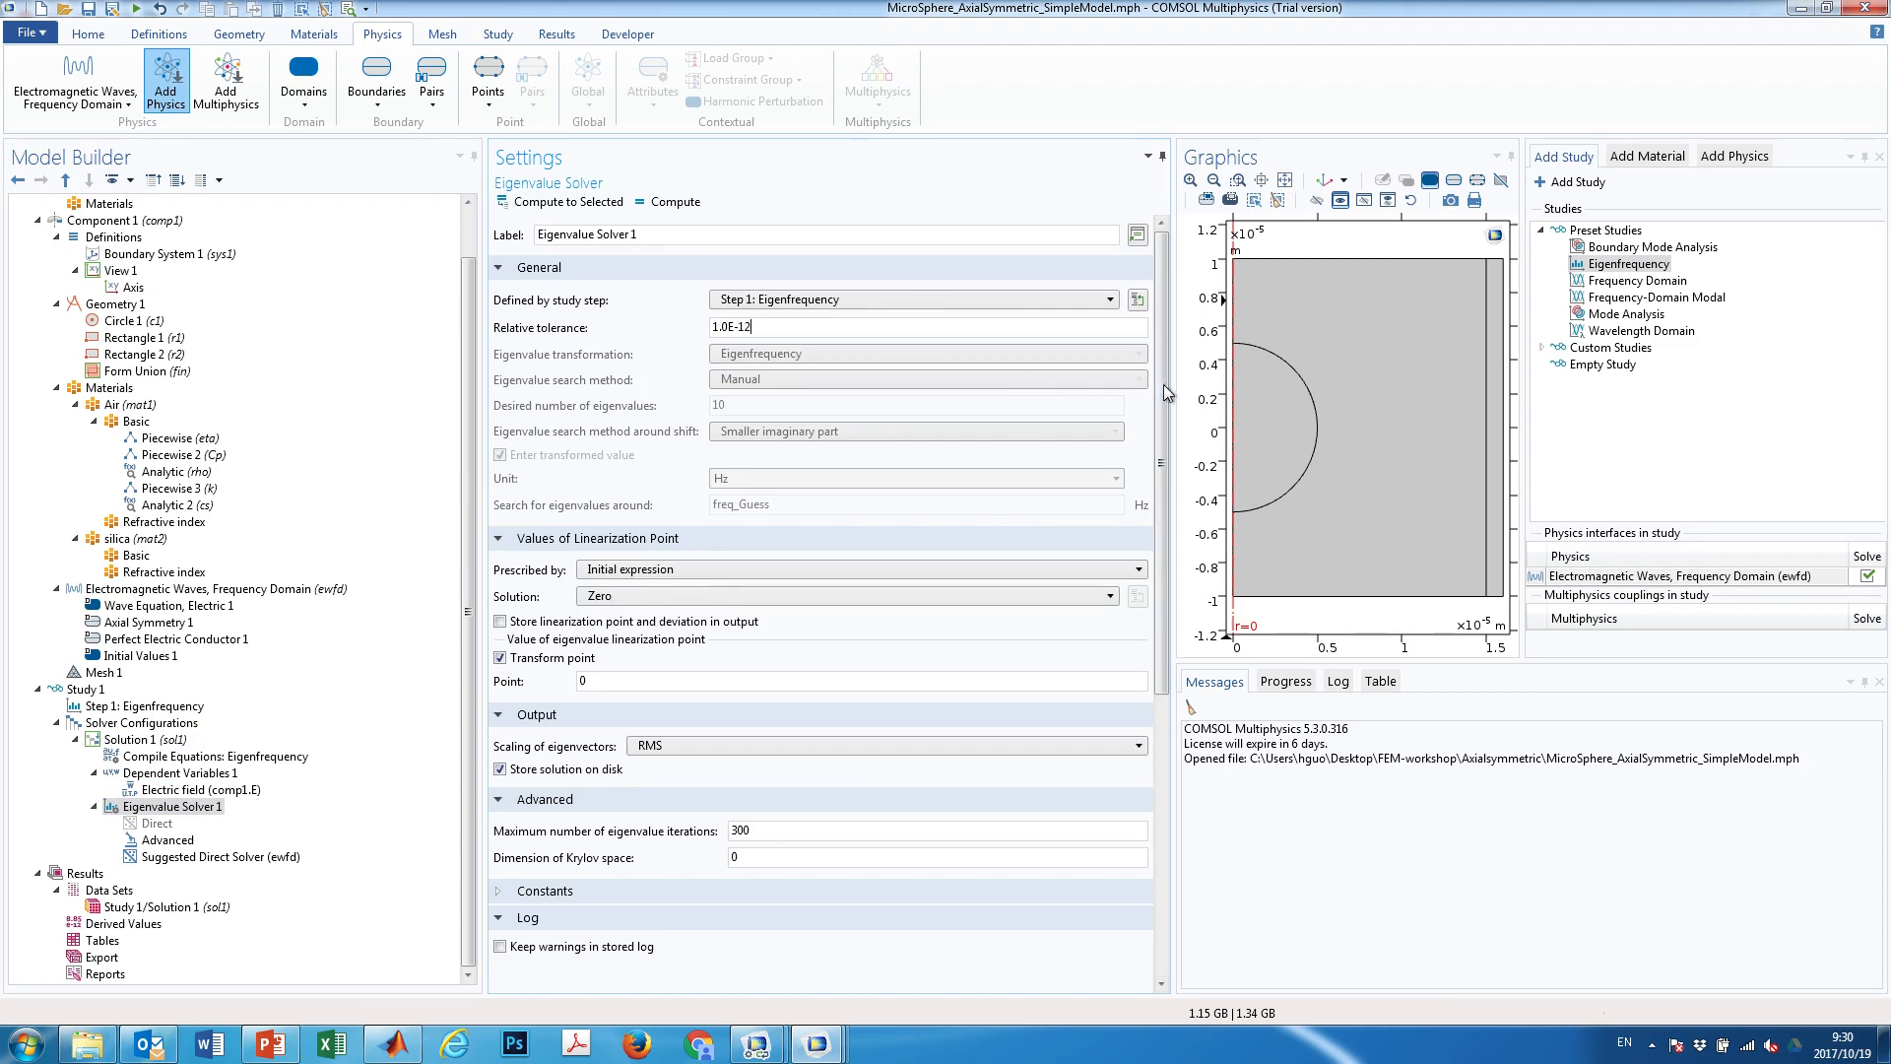
{"action": "mouse_move", "coordinate": [1164, 397]}
{"action": "left_mouse_down"}
{"action": "mouse_move", "coordinate": [1162, 509]}
{"action": "mouse_move", "coordinate": [1163, 396]}
{"action": "left_mouse_up"}
{"action": "left_click_drag", "start_coordinate": [473, 421], "coordinate": [476, 475]}
{"action": "scroll", "coordinate": [123, 694], "scroll_direction": "up", "scroll_amount": 1}
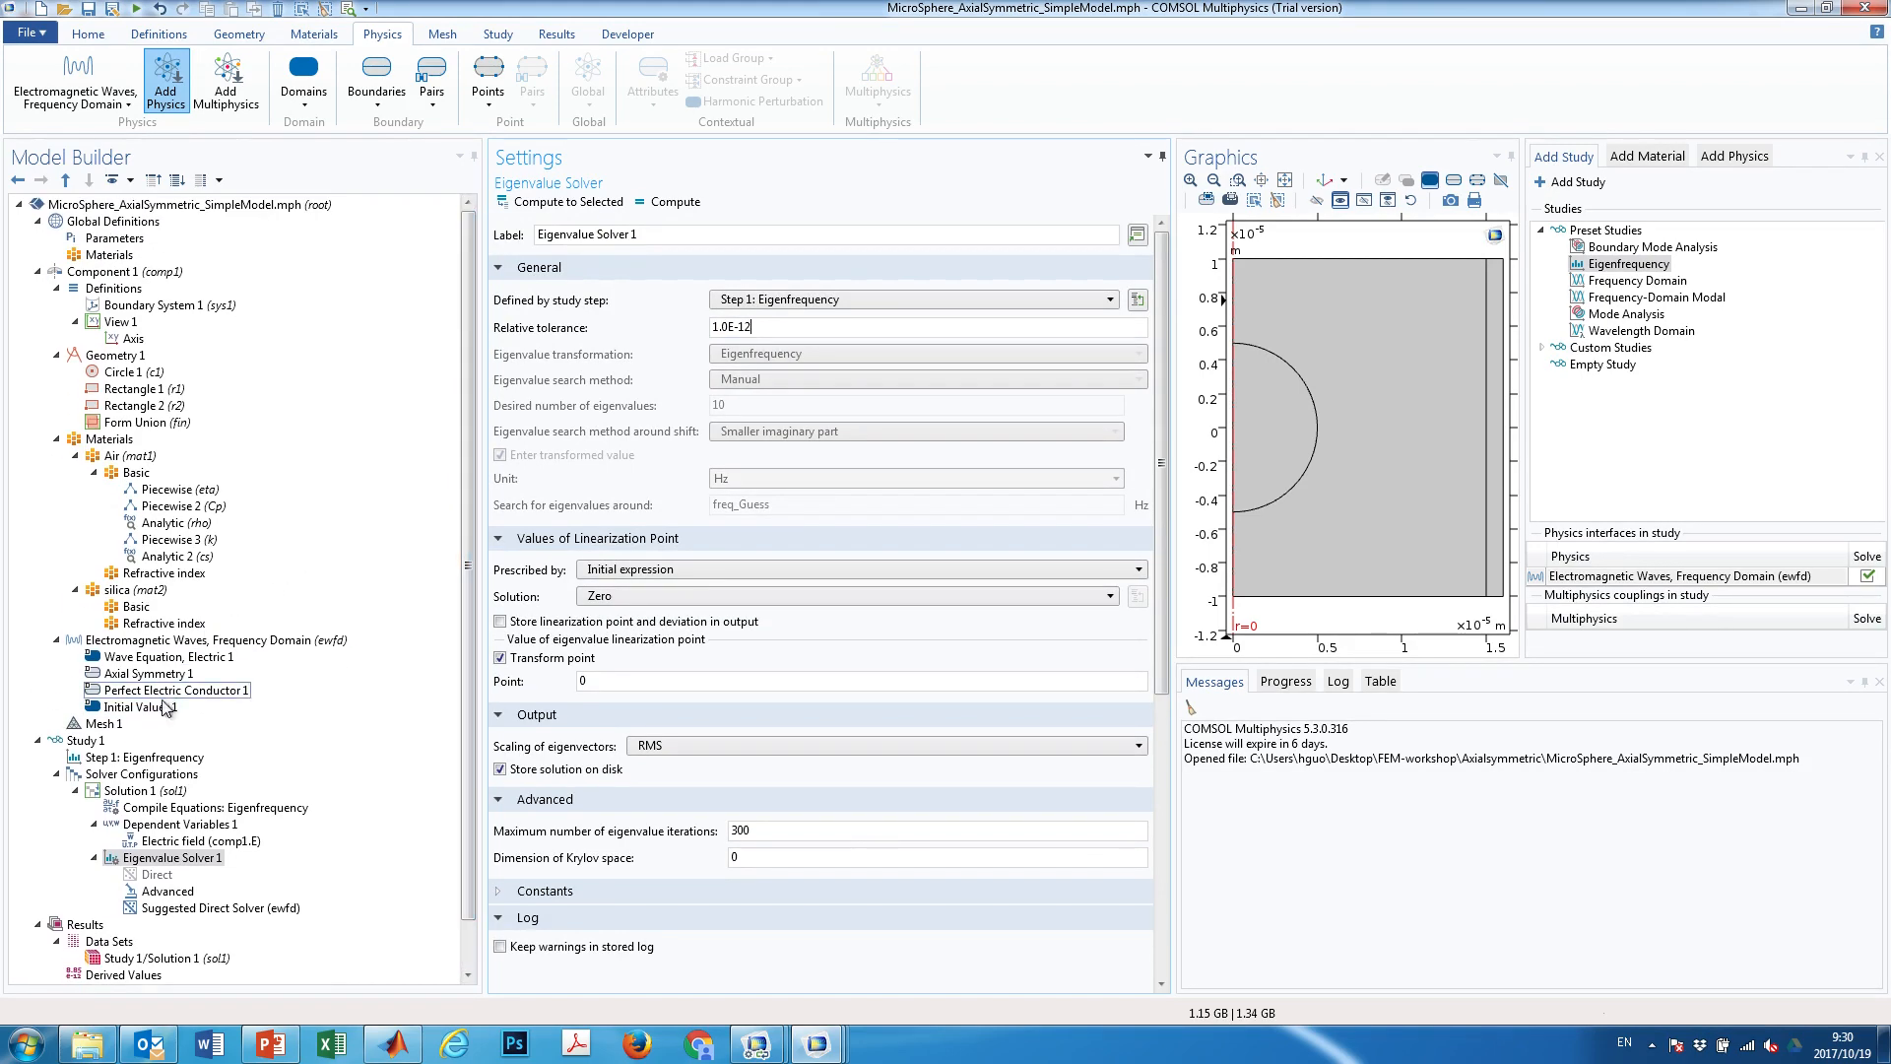
Display Mesh 1, close the Add Study, Add Material and Add Physics windows, and enlarge the Graphics window
{"action": "left_click", "coordinate": [94, 727]}
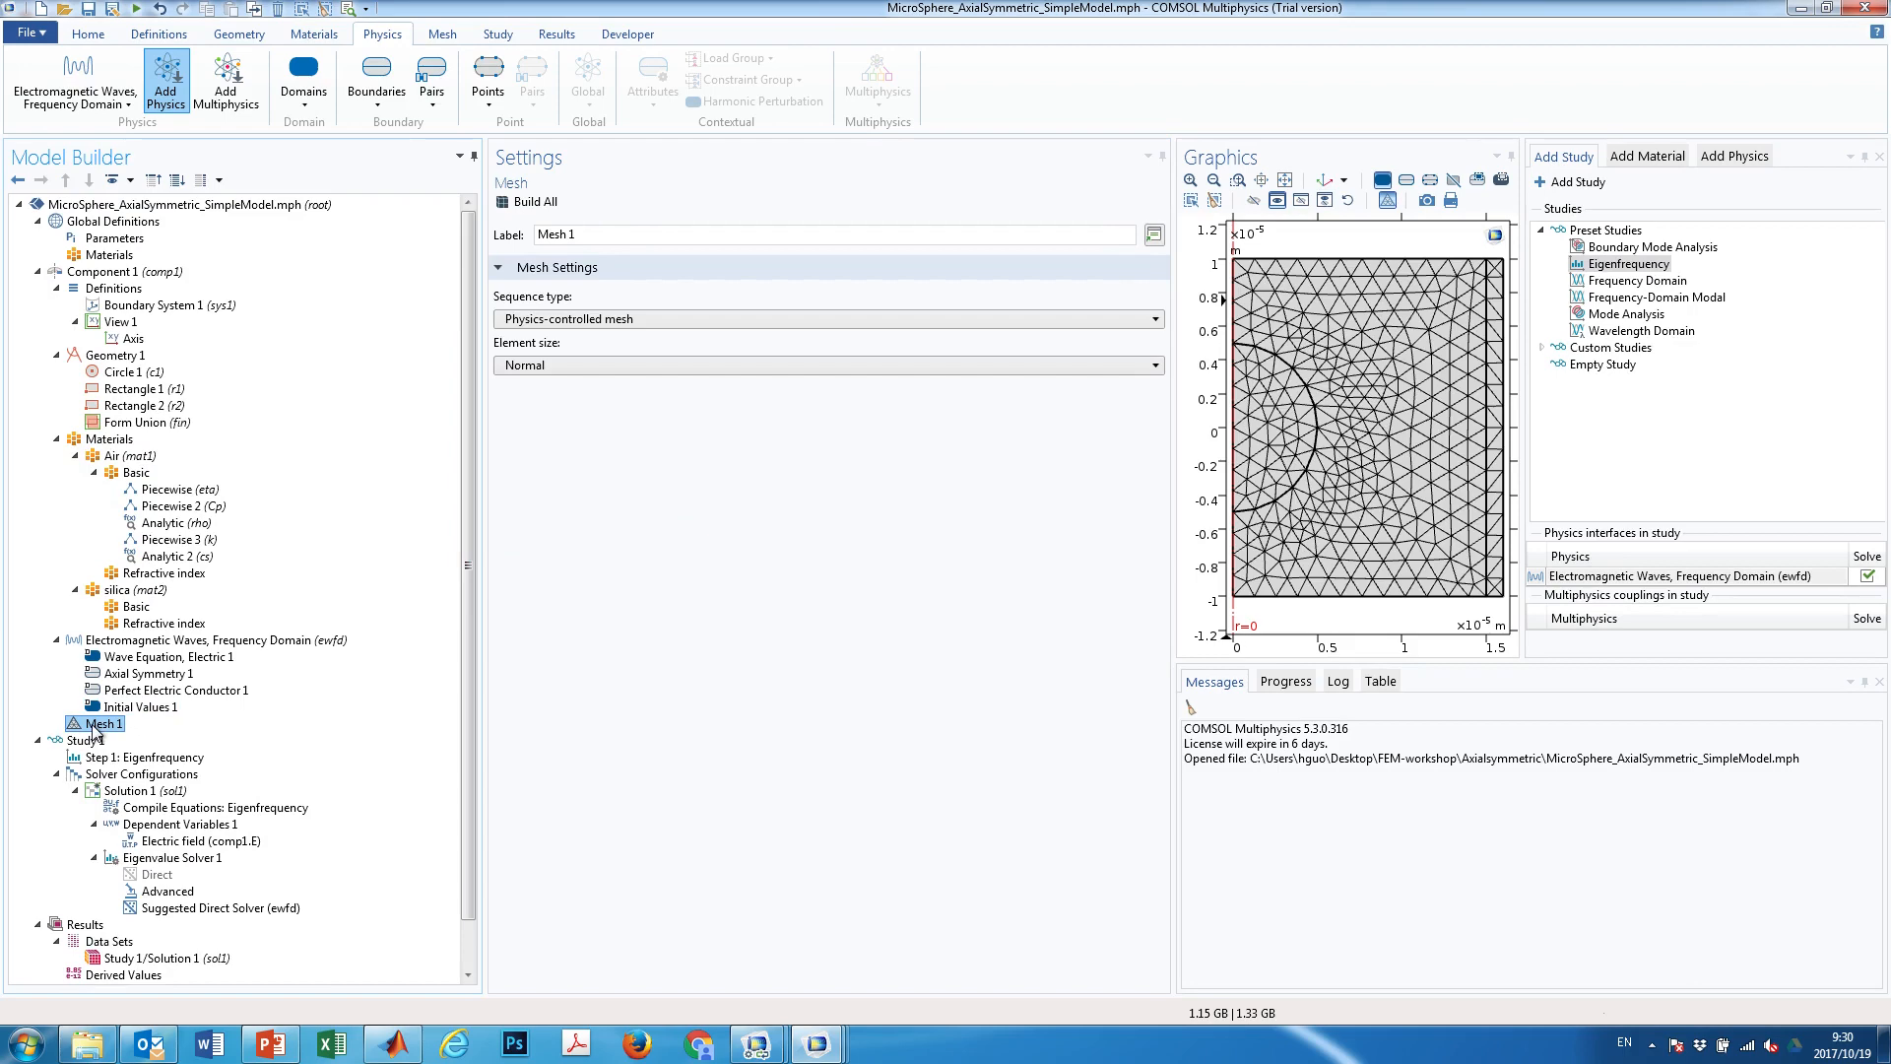
{"action": "scroll", "coordinate": [469, 670], "scroll_direction": "down", "scroll_amount": 1}
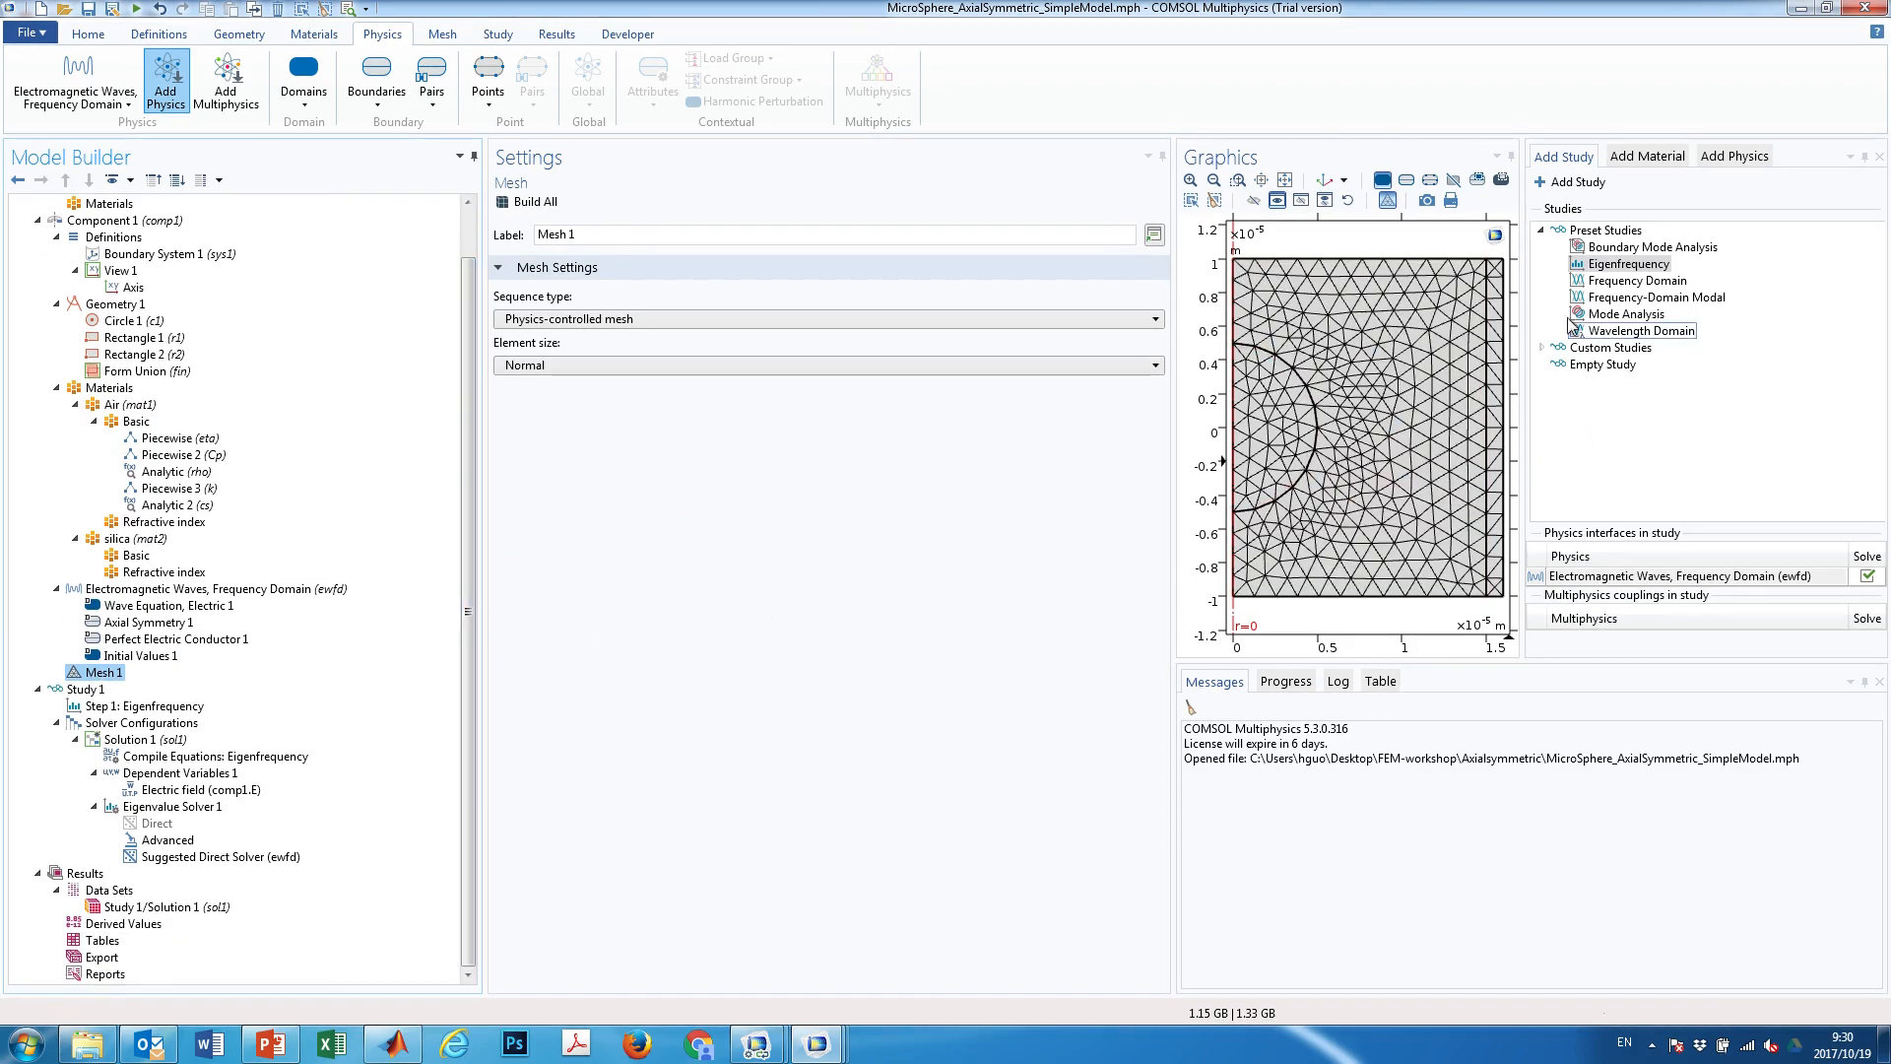
{"action": "left_click", "coordinate": [1878, 156]}
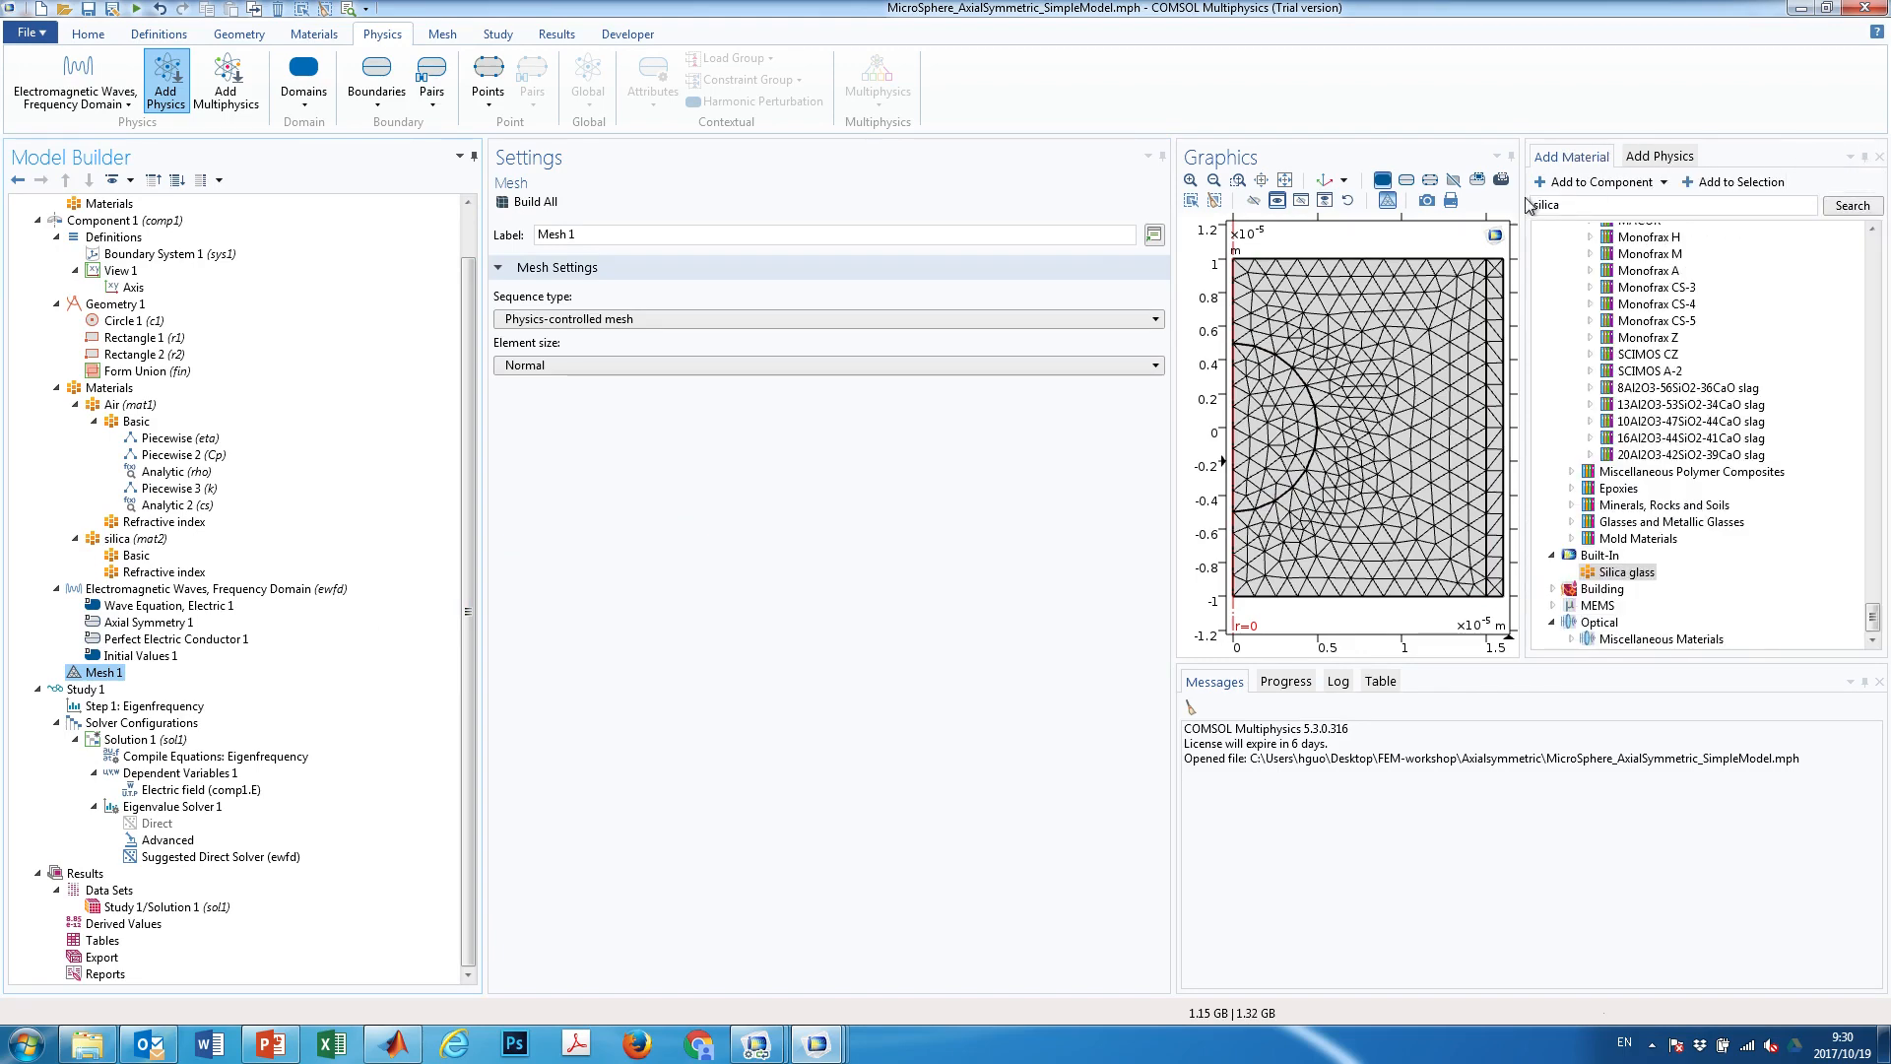
{"action": "left_click", "coordinate": [1878, 157]}
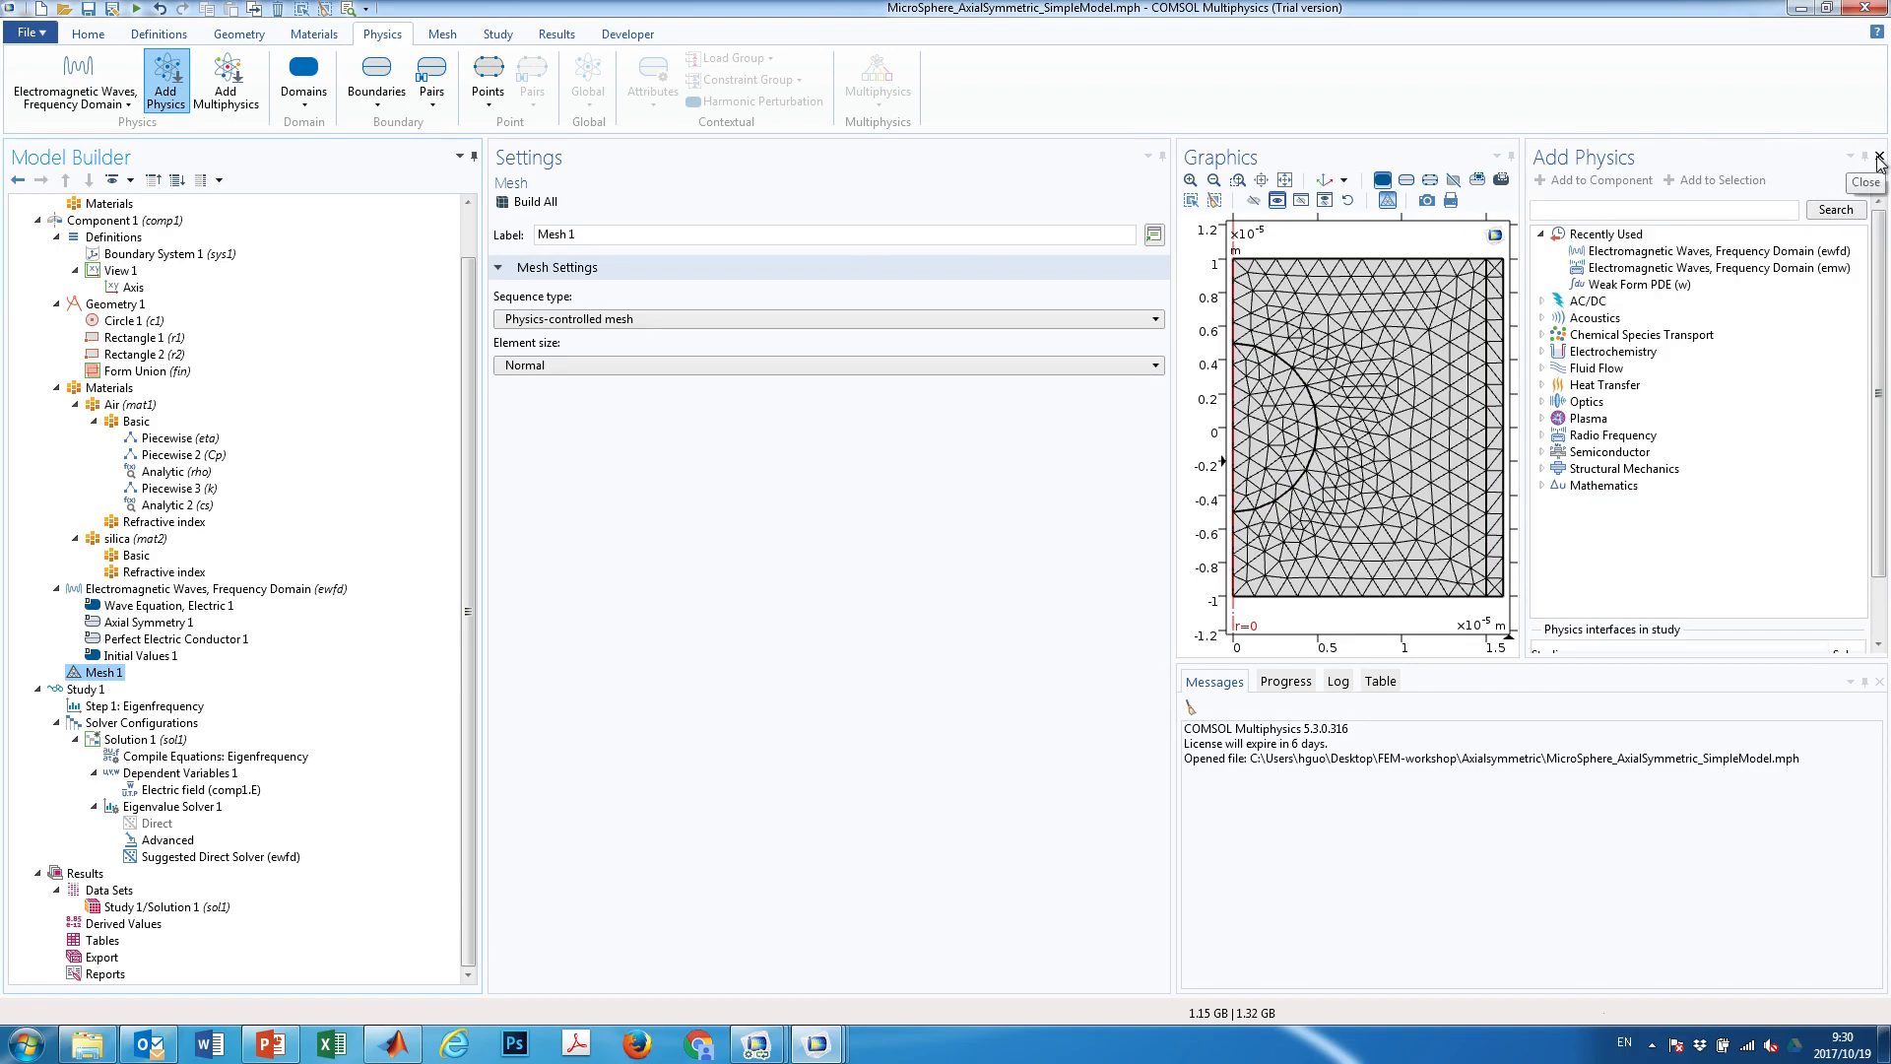
{"action": "left_click", "coordinate": [1878, 160]}
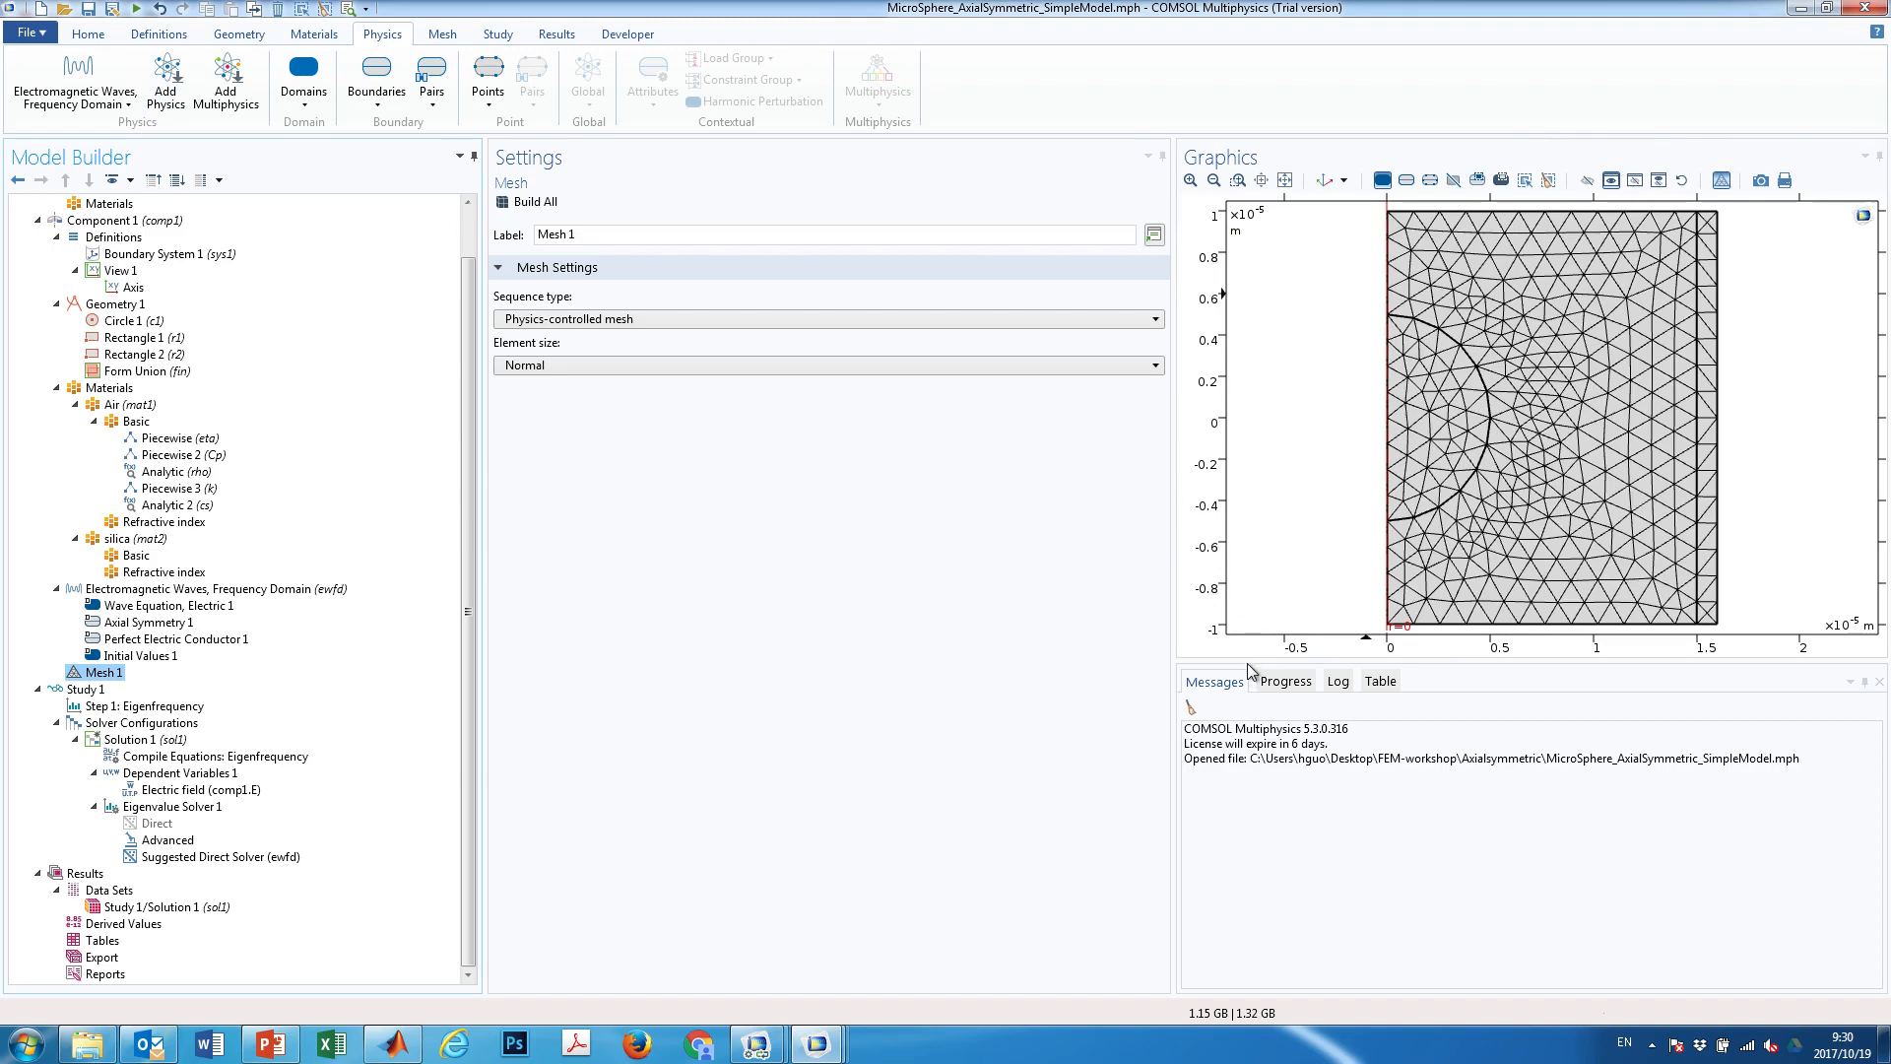
{"action": "left_click_drag", "start_coordinate": [1250, 663], "coordinate": [1249, 774]}
{"action": "left_click_drag", "start_coordinate": [1173, 481], "coordinate": [1114, 480]}
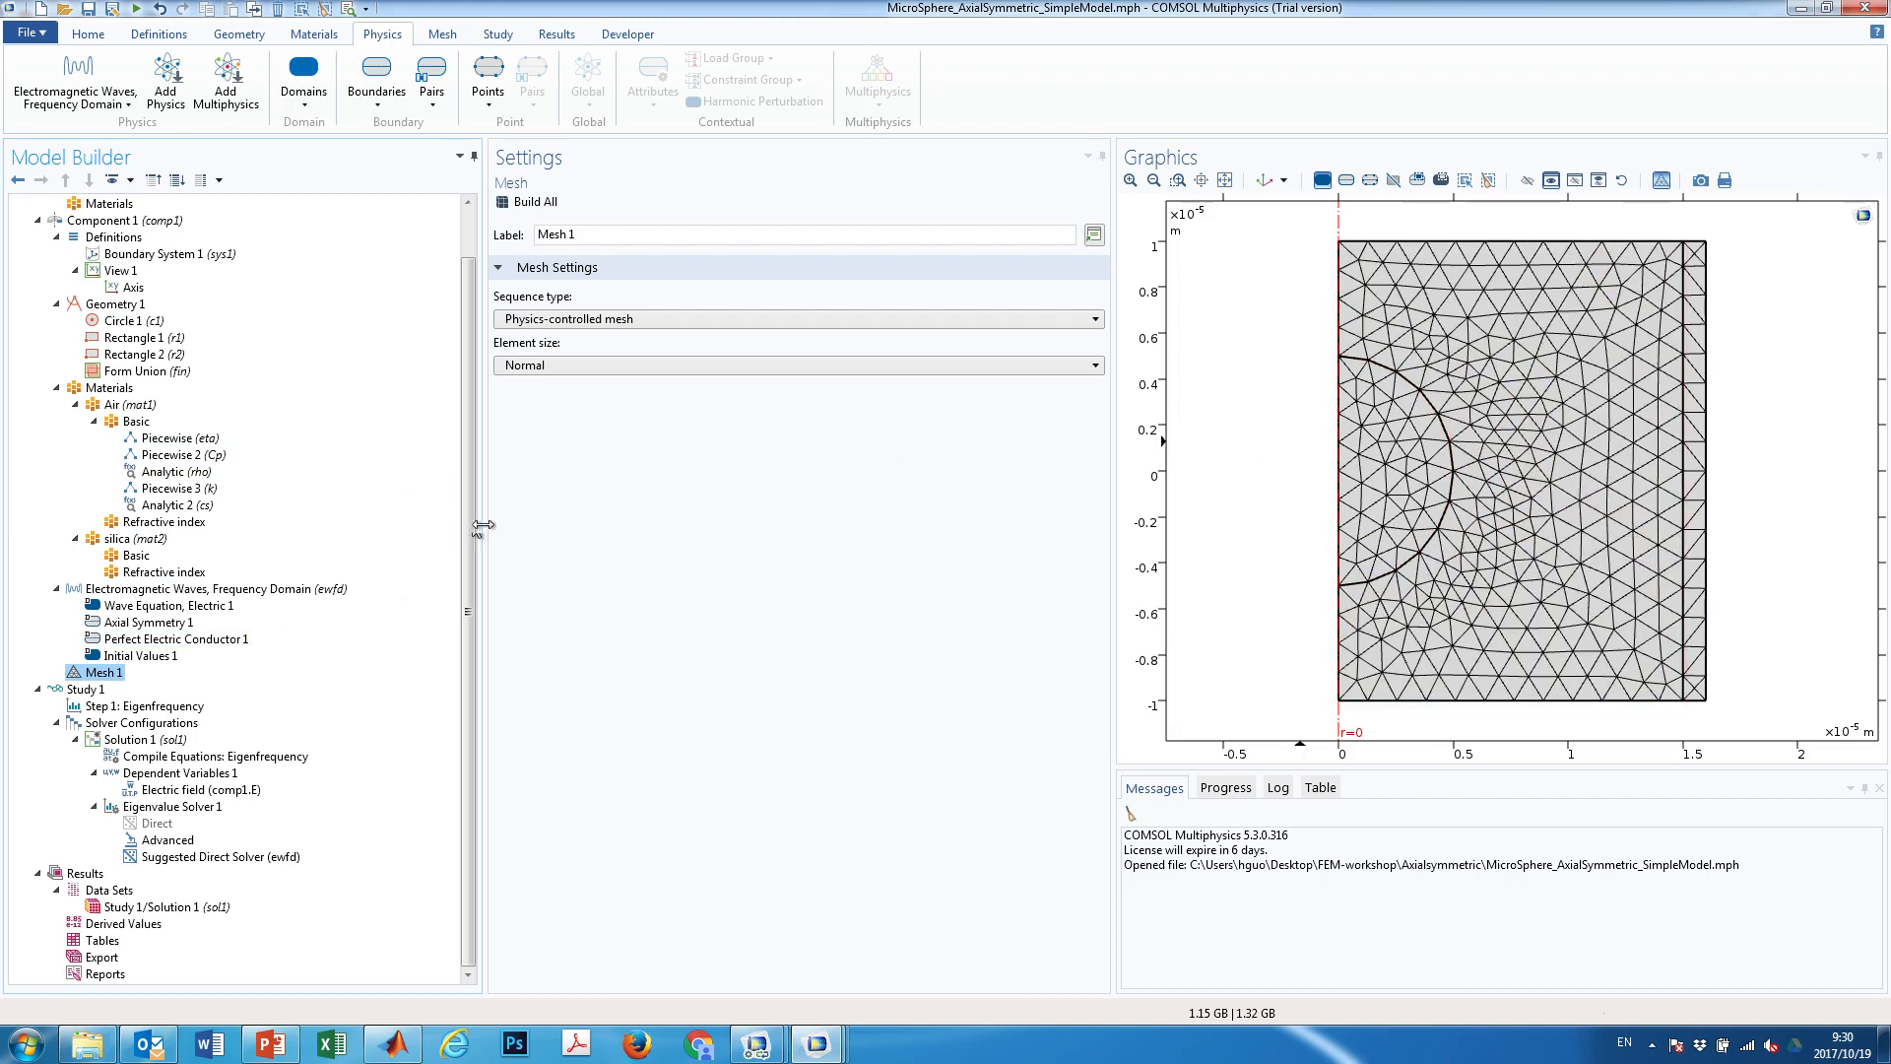
{"action": "left_click_drag", "start_coordinate": [469, 548], "coordinate": [463, 587]}
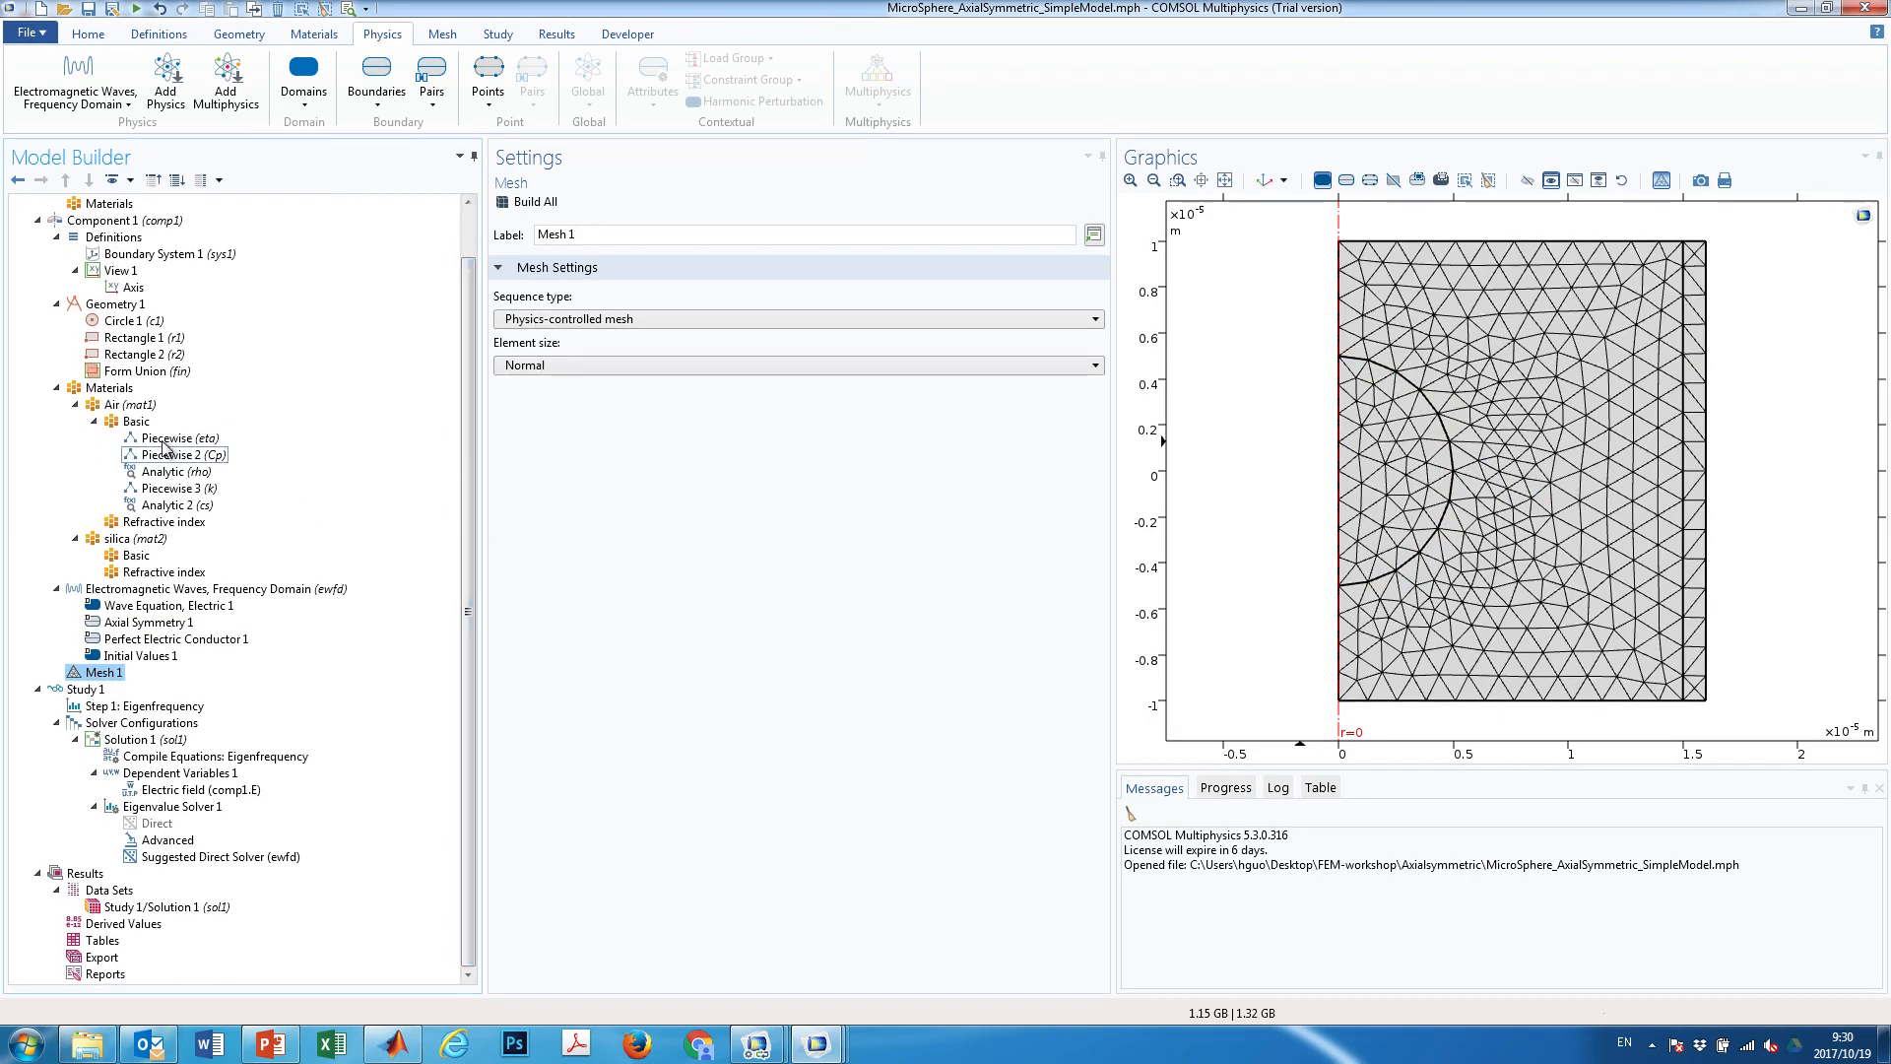
Enable the physics-controlled mesh for Electromagnetic Waves, Frequency Domain, with Wavelength as the element size control, and enter the minimum vacuum wavelength
{"action": "left_click", "coordinate": [129, 591]}
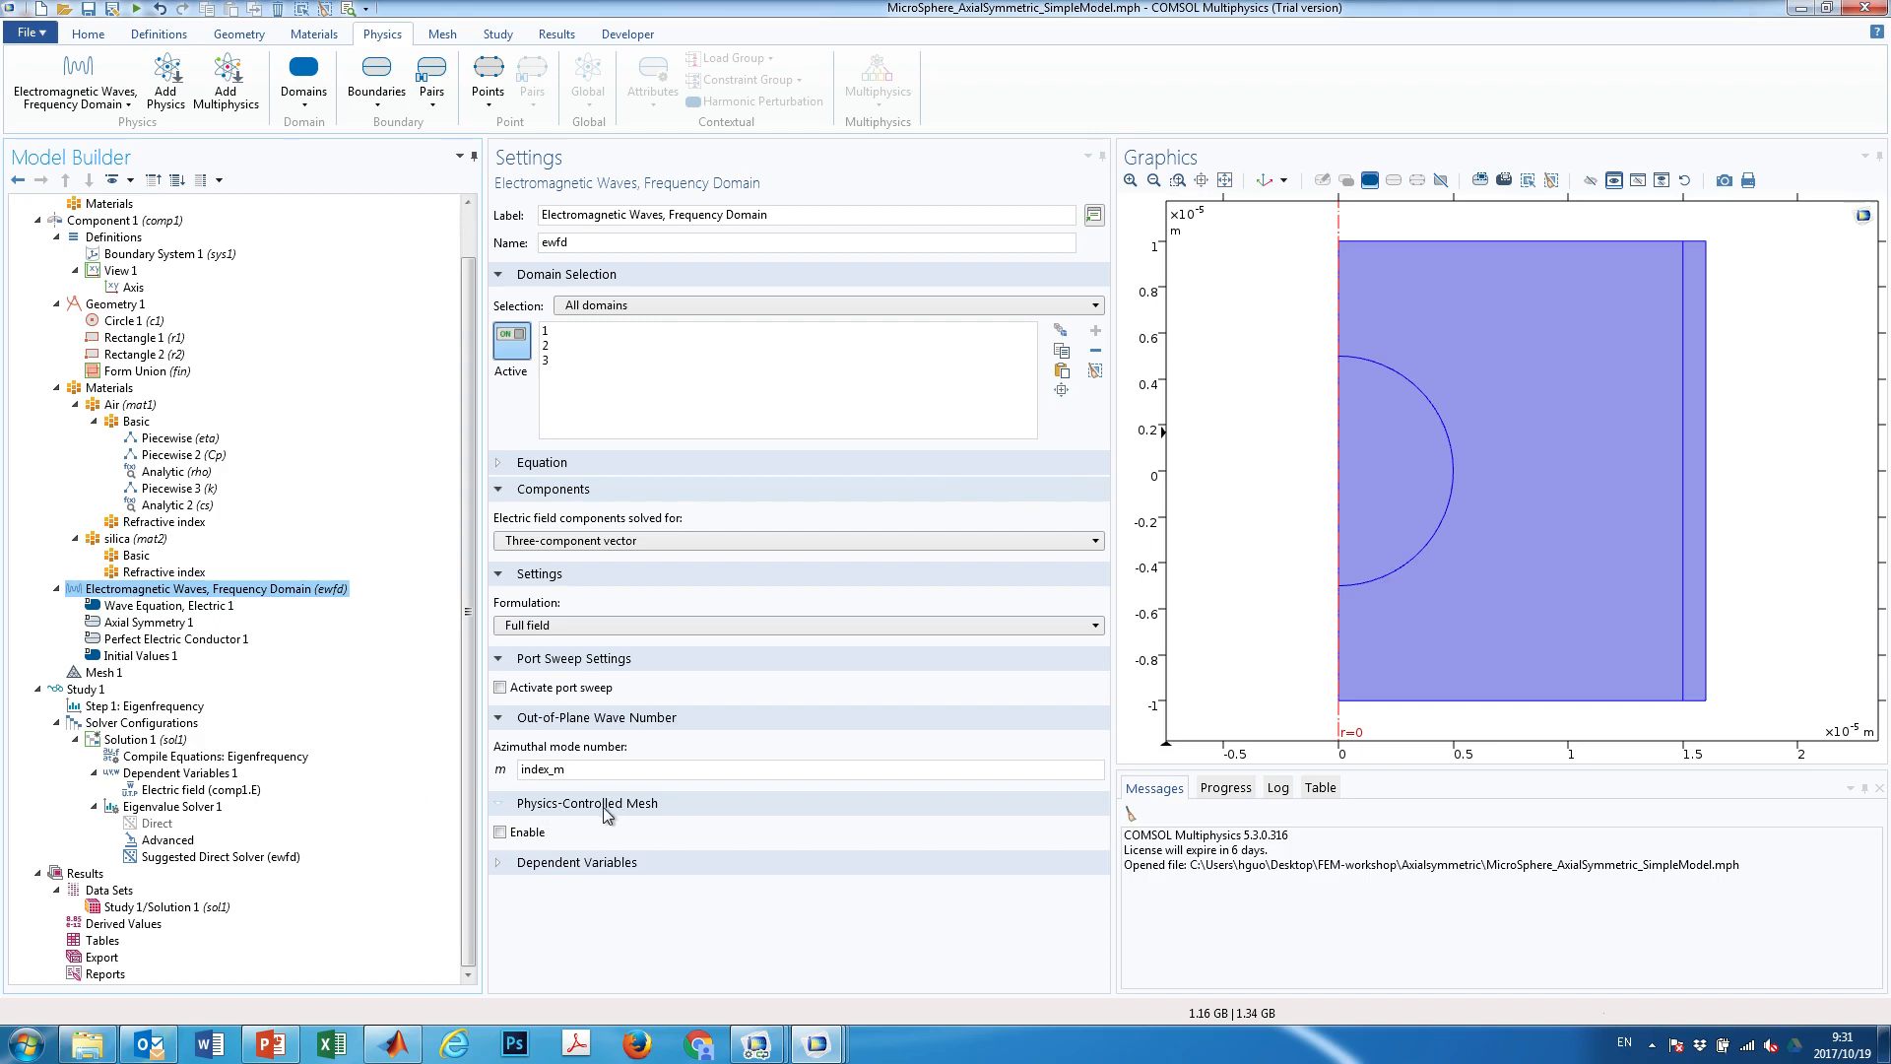
{"action": "left_click", "coordinate": [500, 833]}
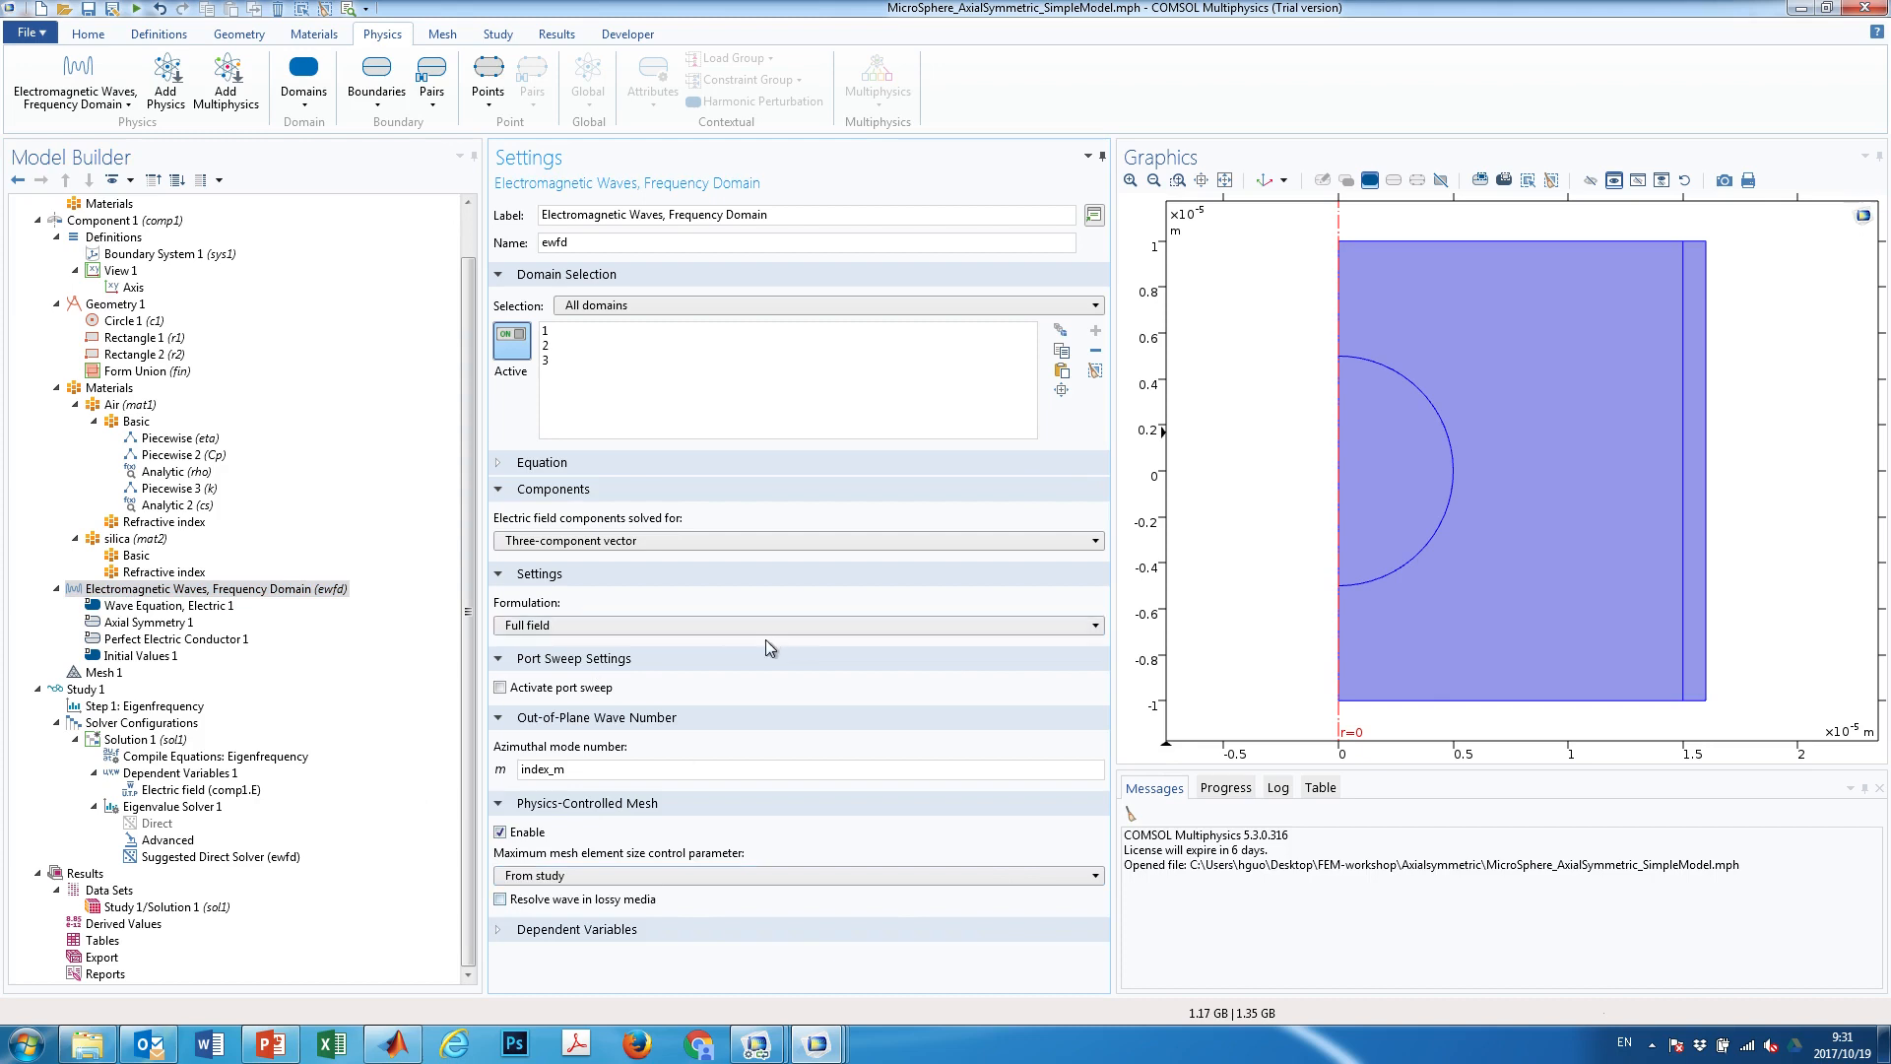
{"action": "left_click", "coordinate": [580, 879]}
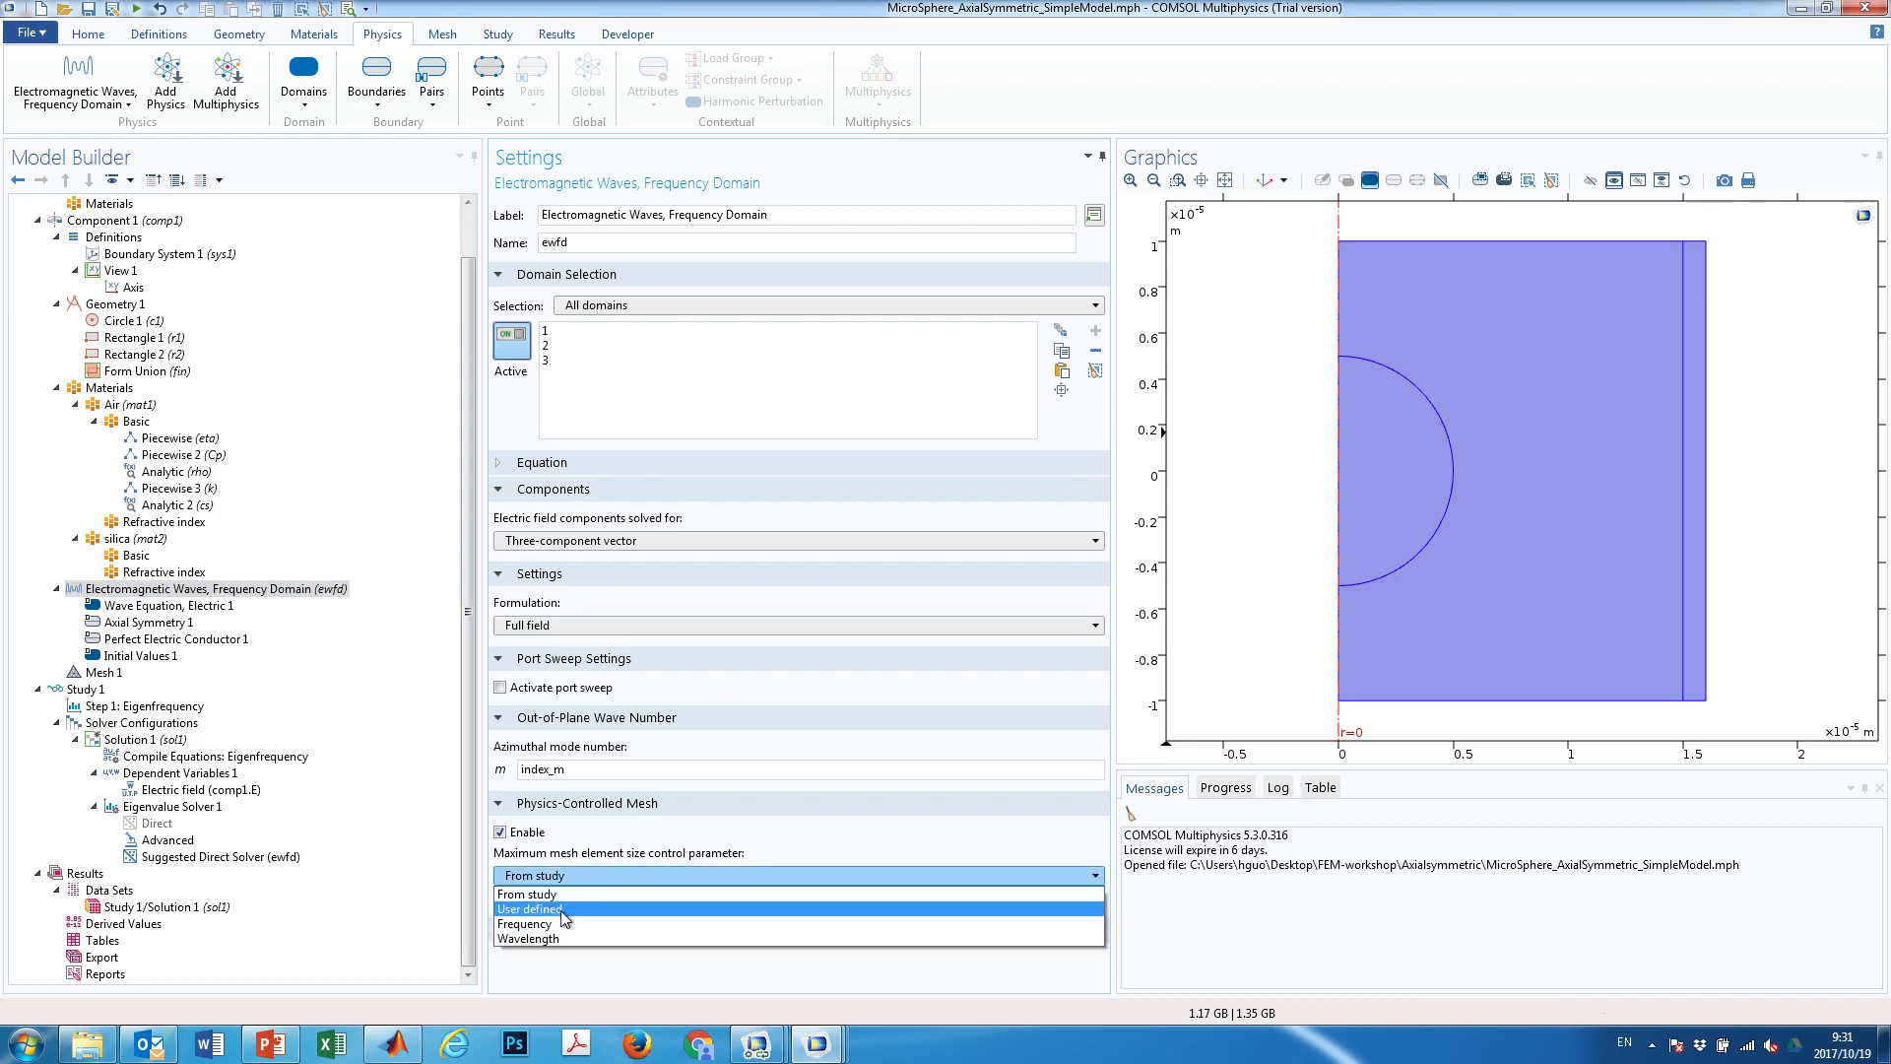
{"action": "left_click", "coordinate": [539, 945]}
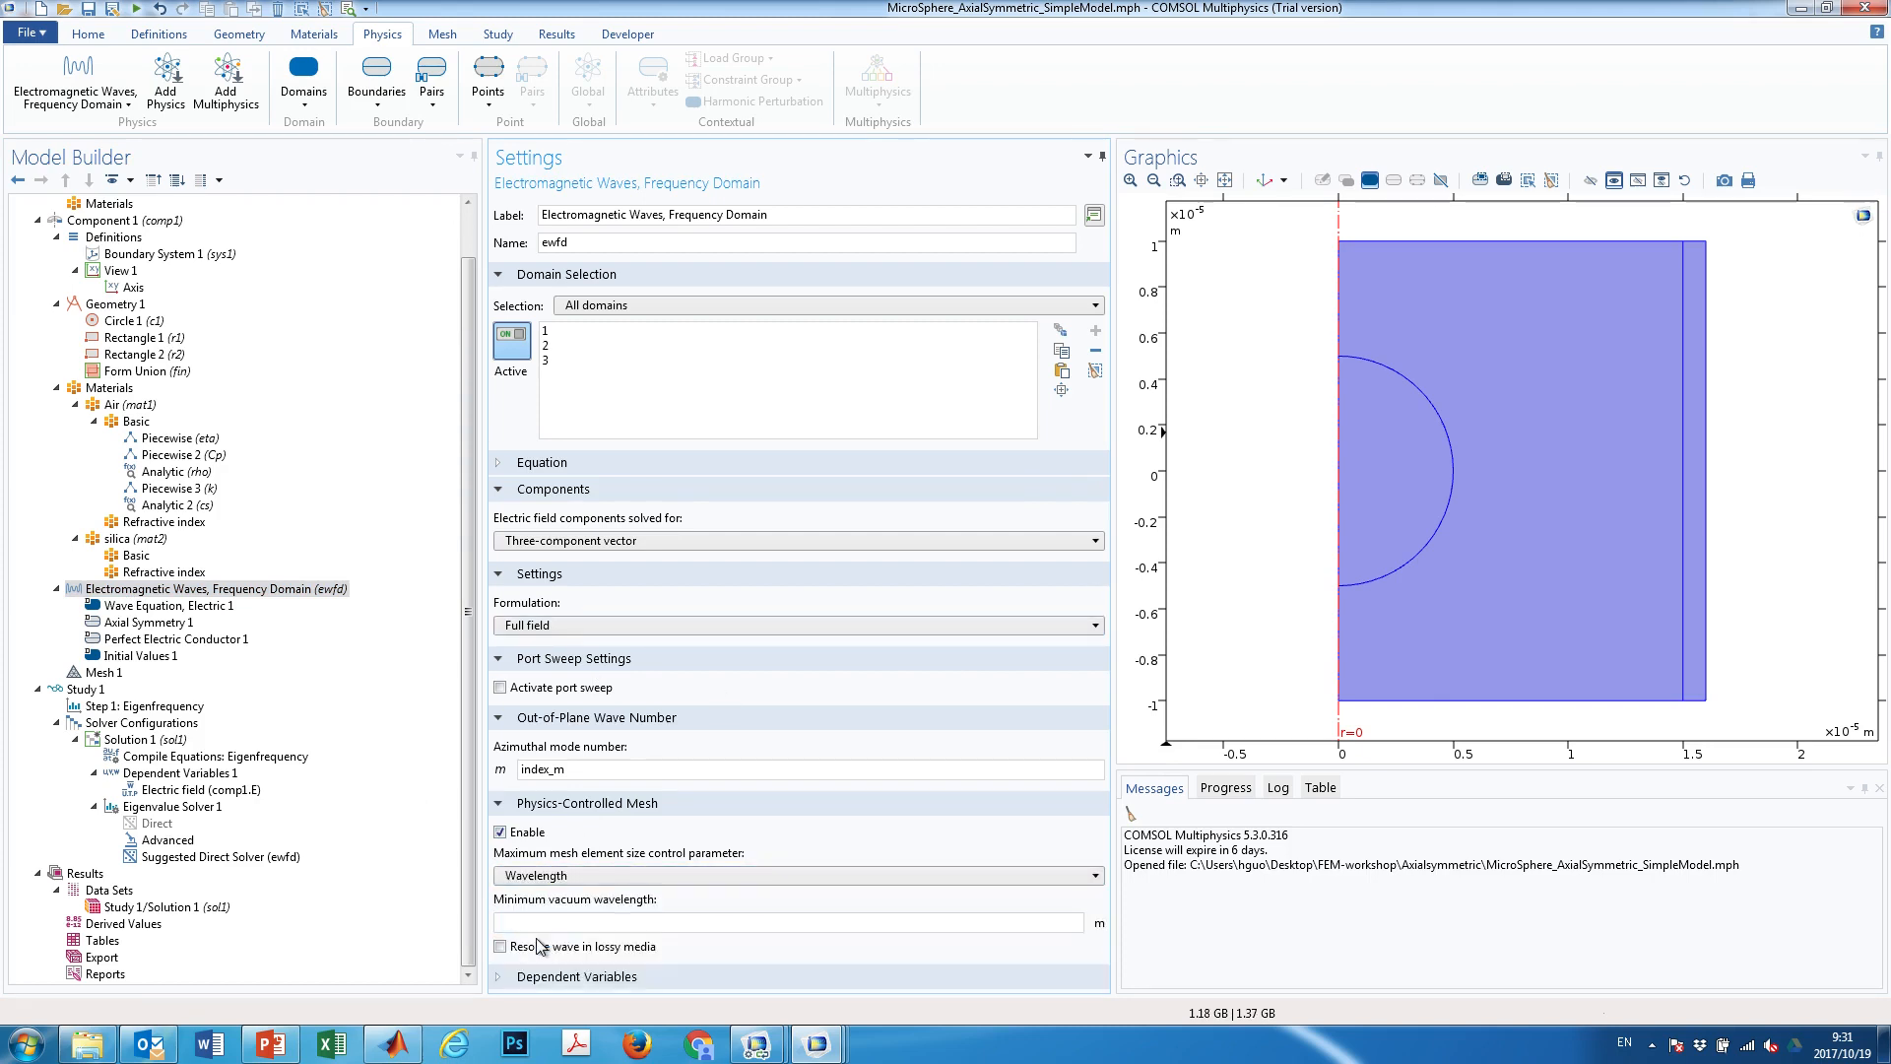
{"action": "left_click", "coordinate": [561, 922]}
{"action": "type", "text": "1"}
{"action": "key", "text": "BackSpace"}
{"action": "type", "text": "e-6"}
Build the whole of Mesh 1 and return to the Eigenfrequency step's settings
{"action": "left_click", "coordinate": [104, 672]}
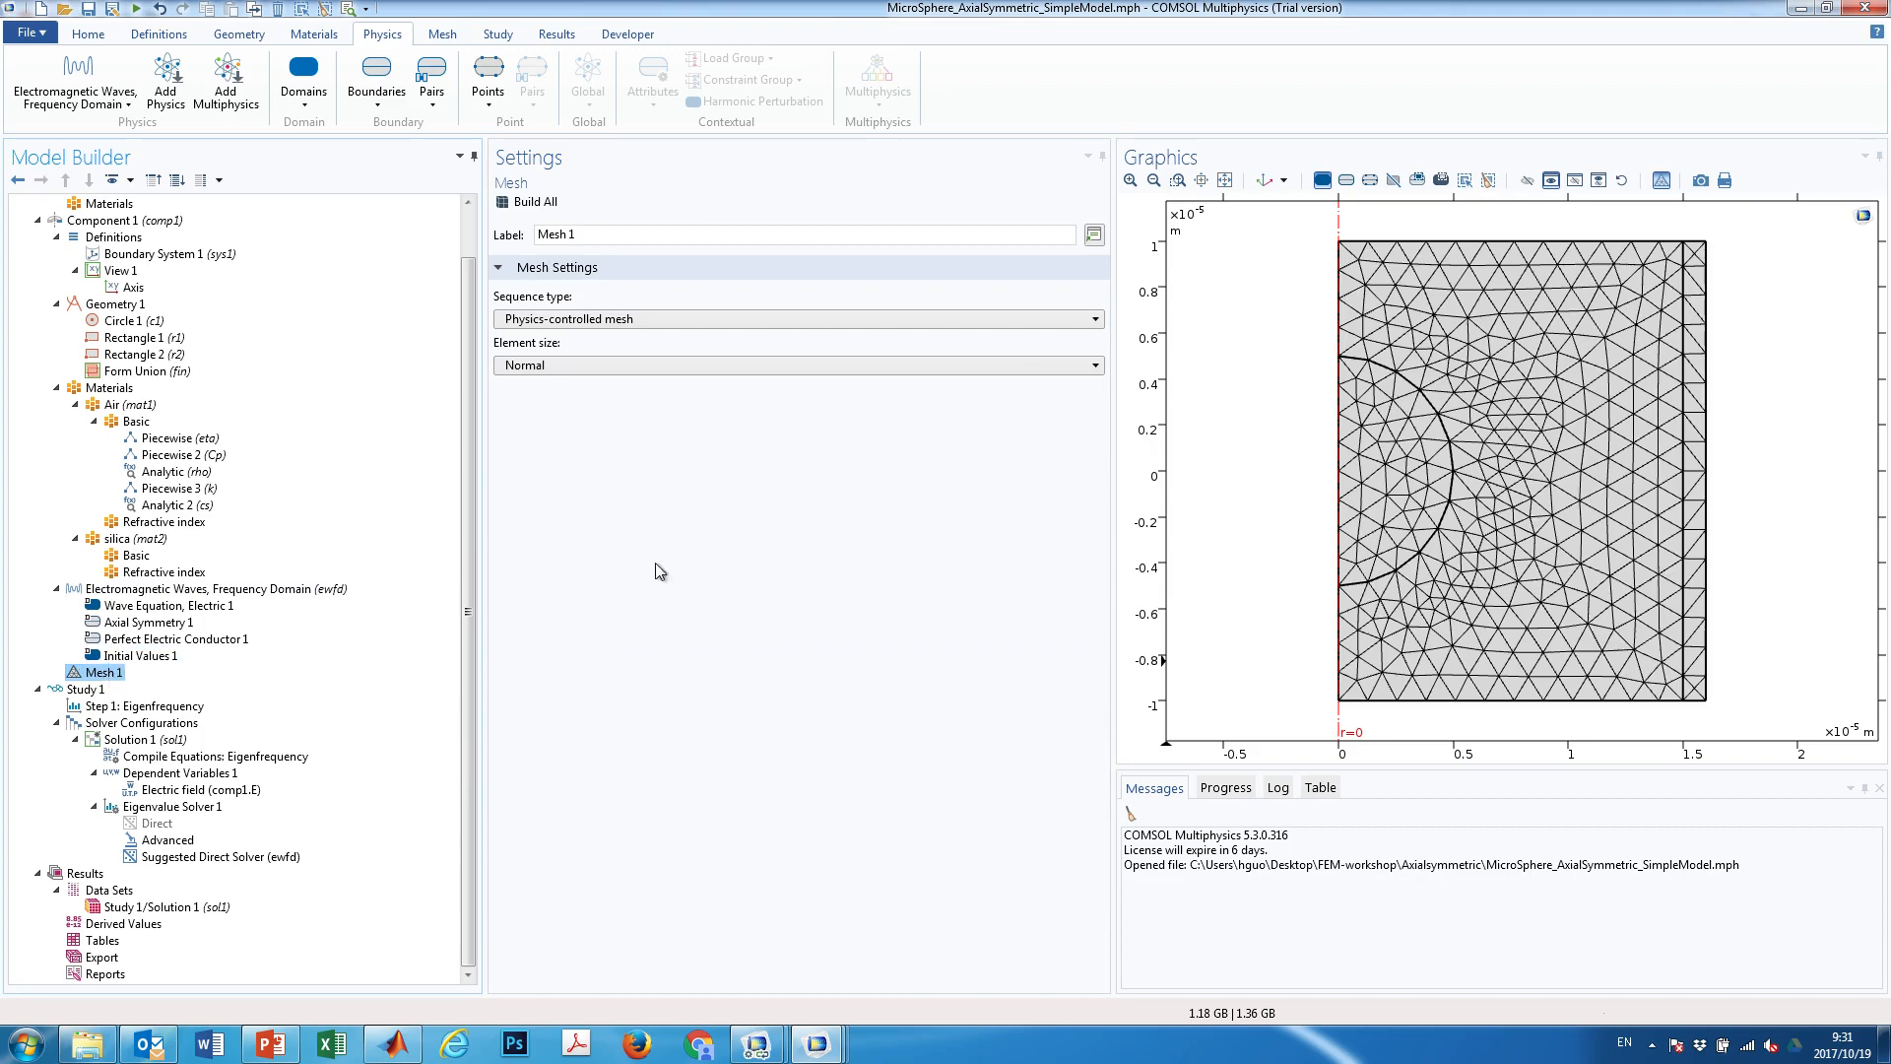
{"action": "left_click", "coordinate": [531, 202]}
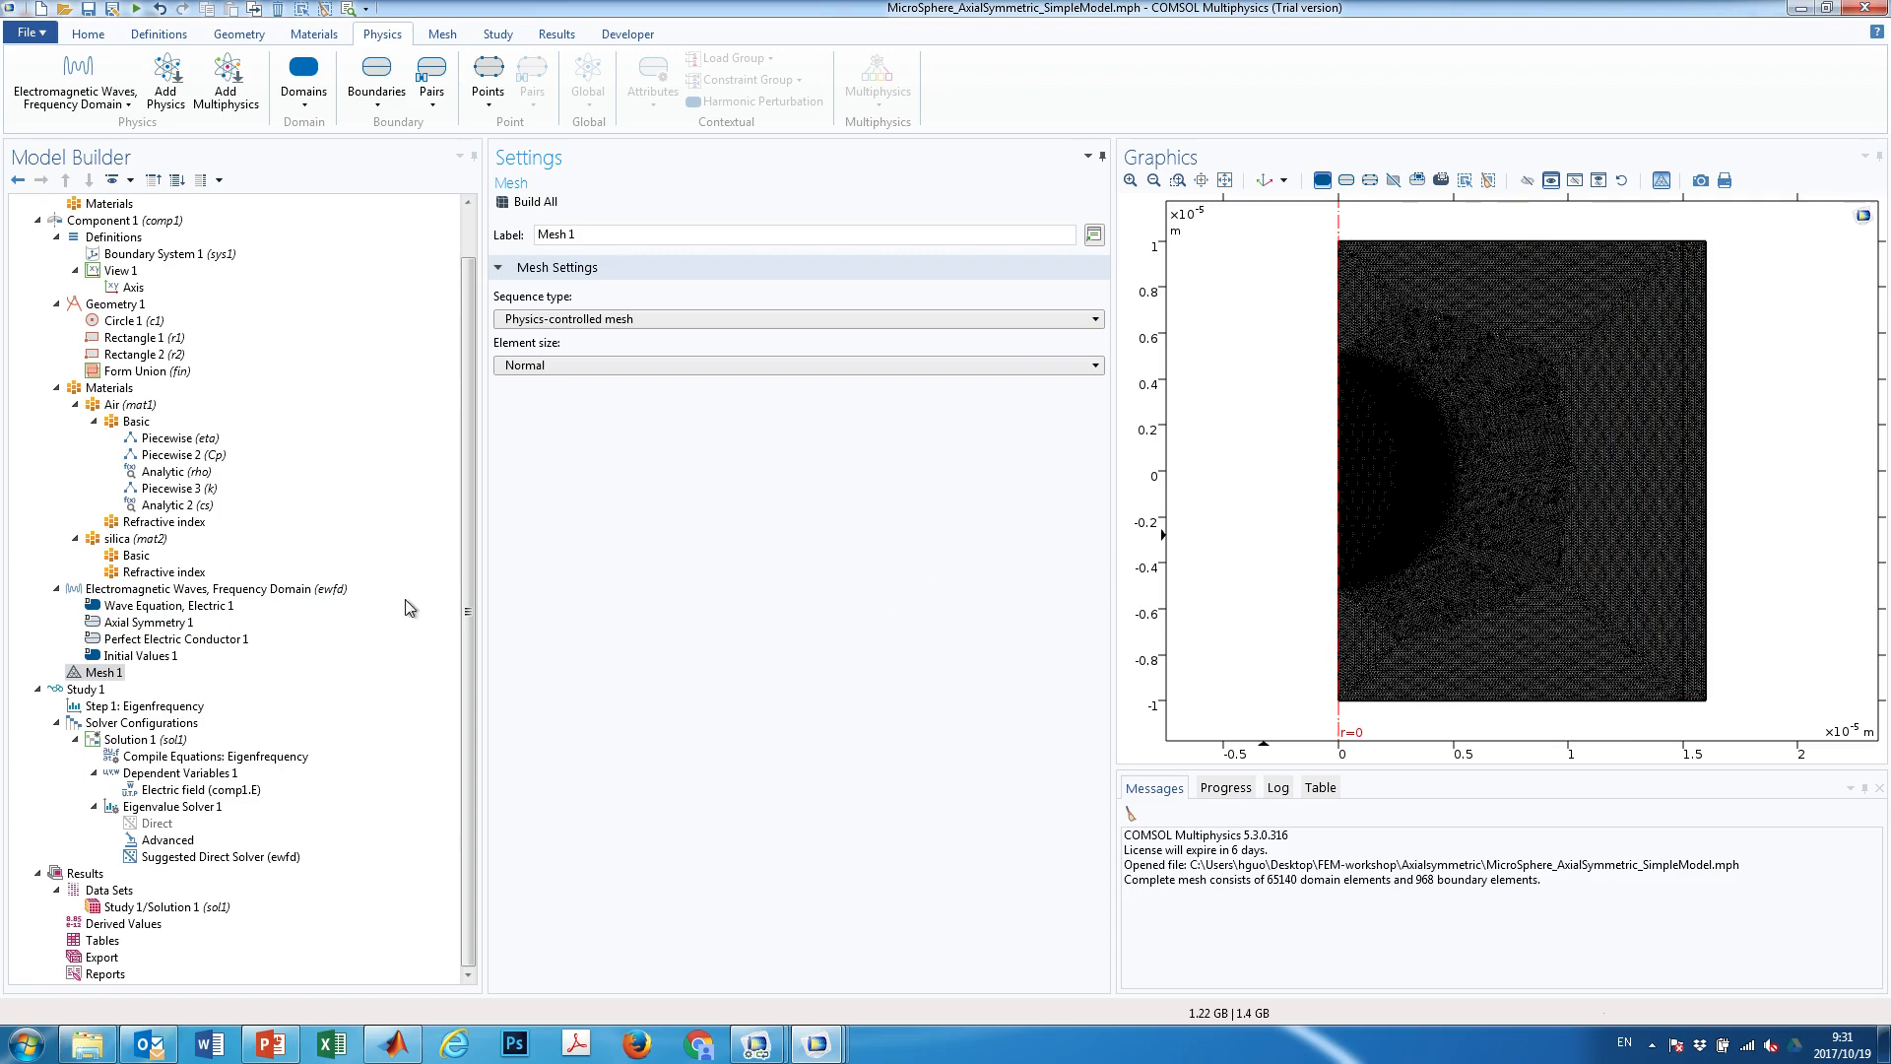
{"action": "left_click", "coordinate": [144, 711]}
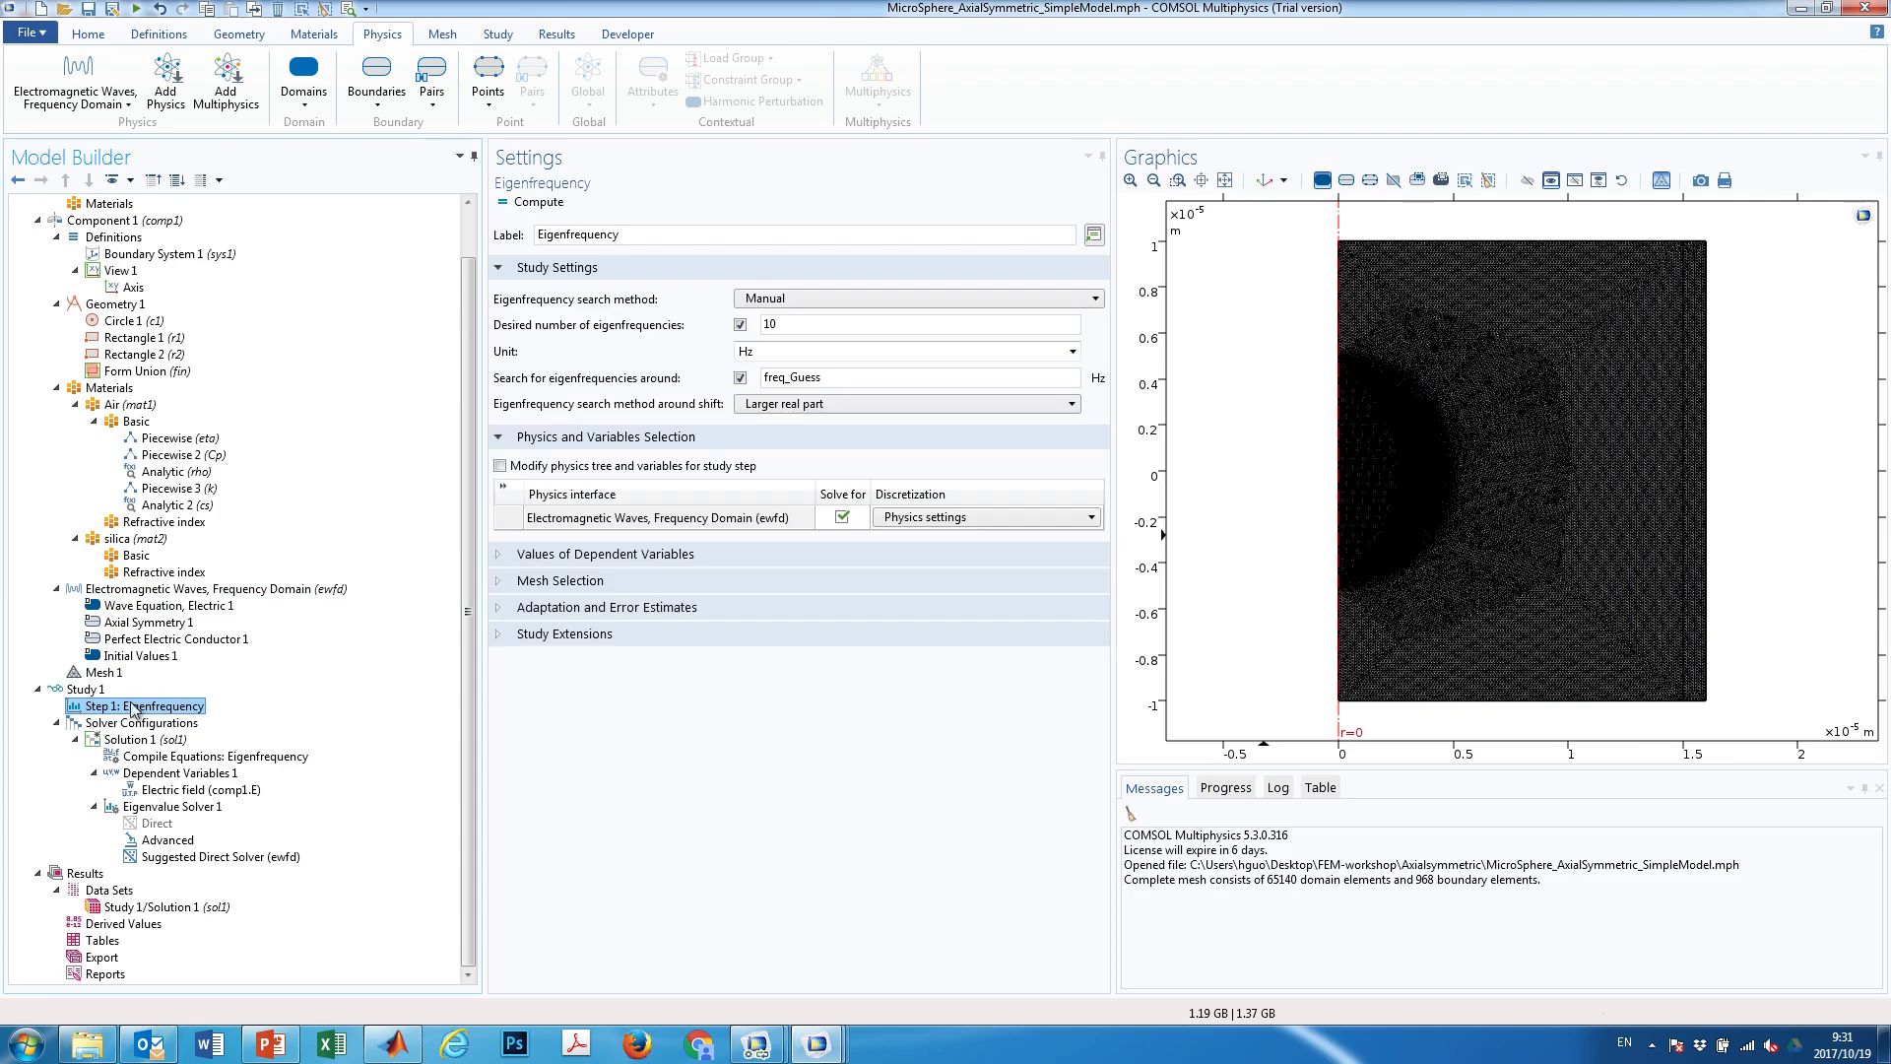
Set the physics-controlled mesh size control to User defined with a maximum free-space element size of 0.4e-6 m, and rebuild Mesh 1
{"action": "left_click", "coordinate": [197, 589]}
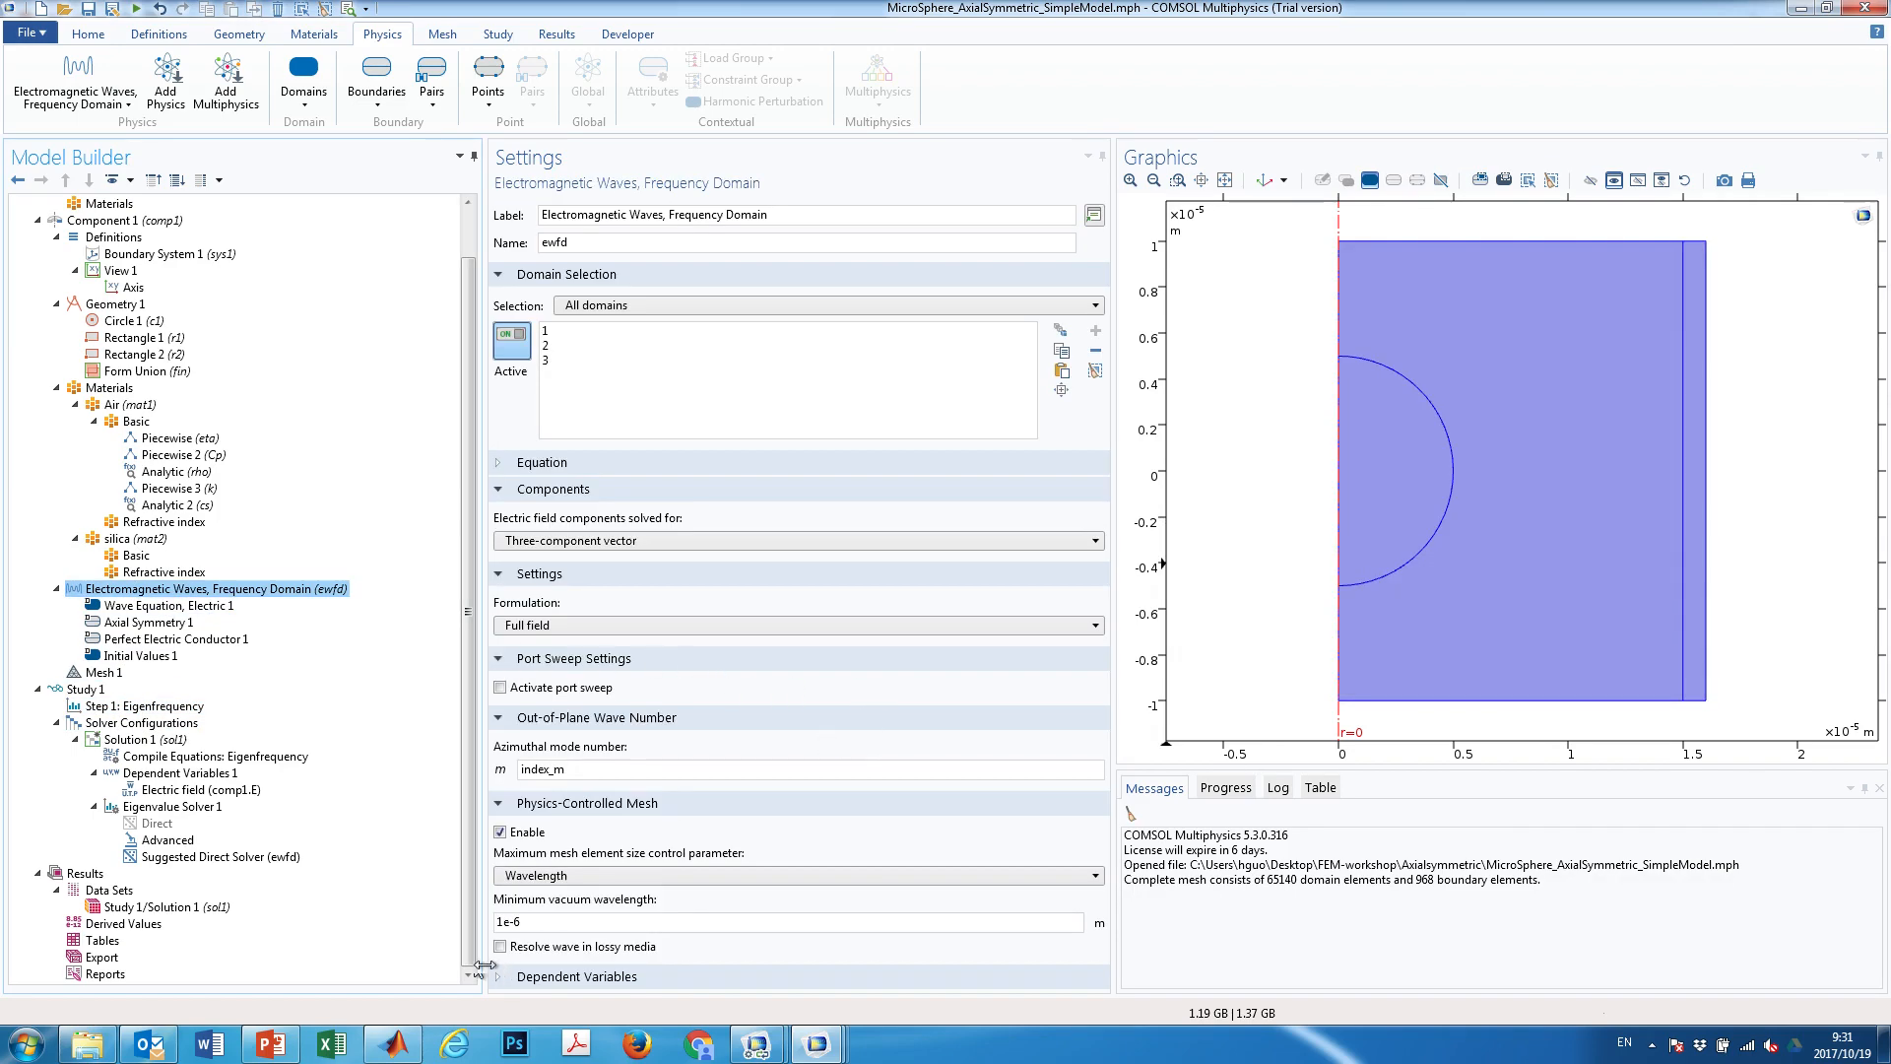
{"action": "left_click", "coordinate": [548, 875]}
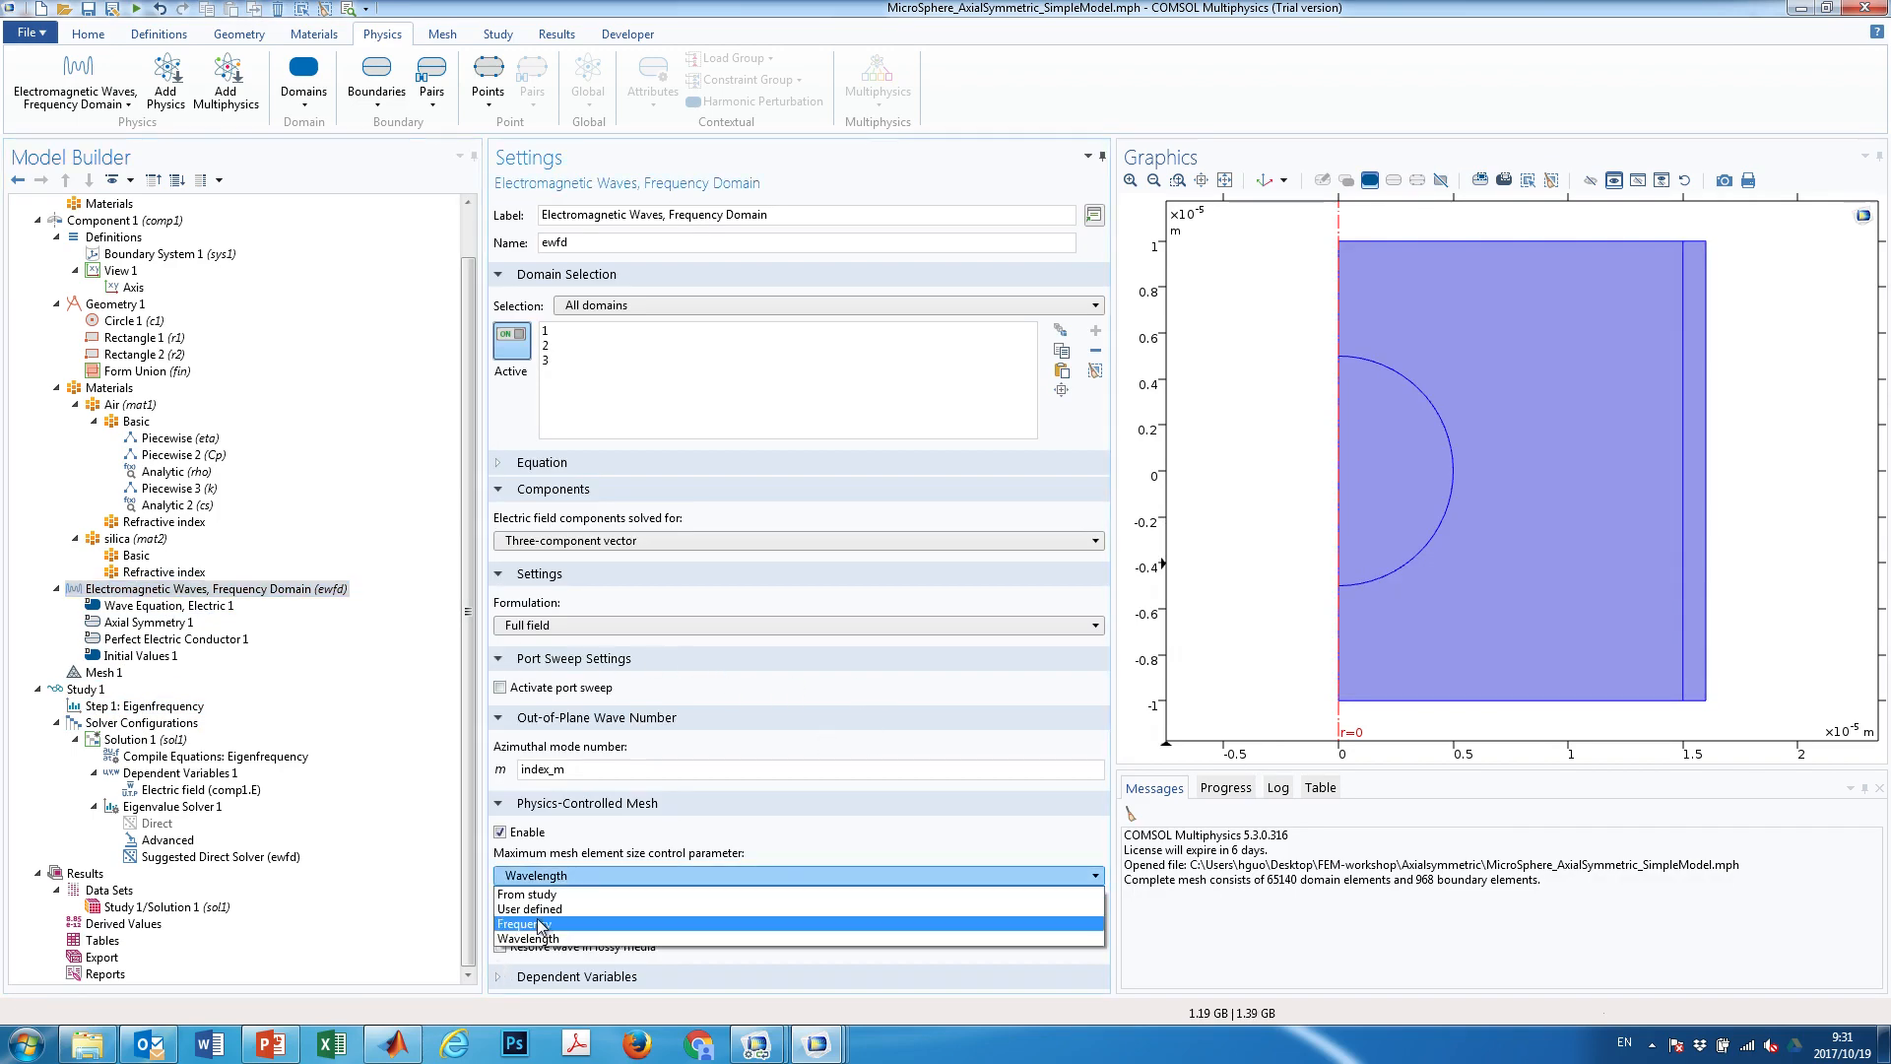
{"action": "left_click", "coordinate": [550, 909]}
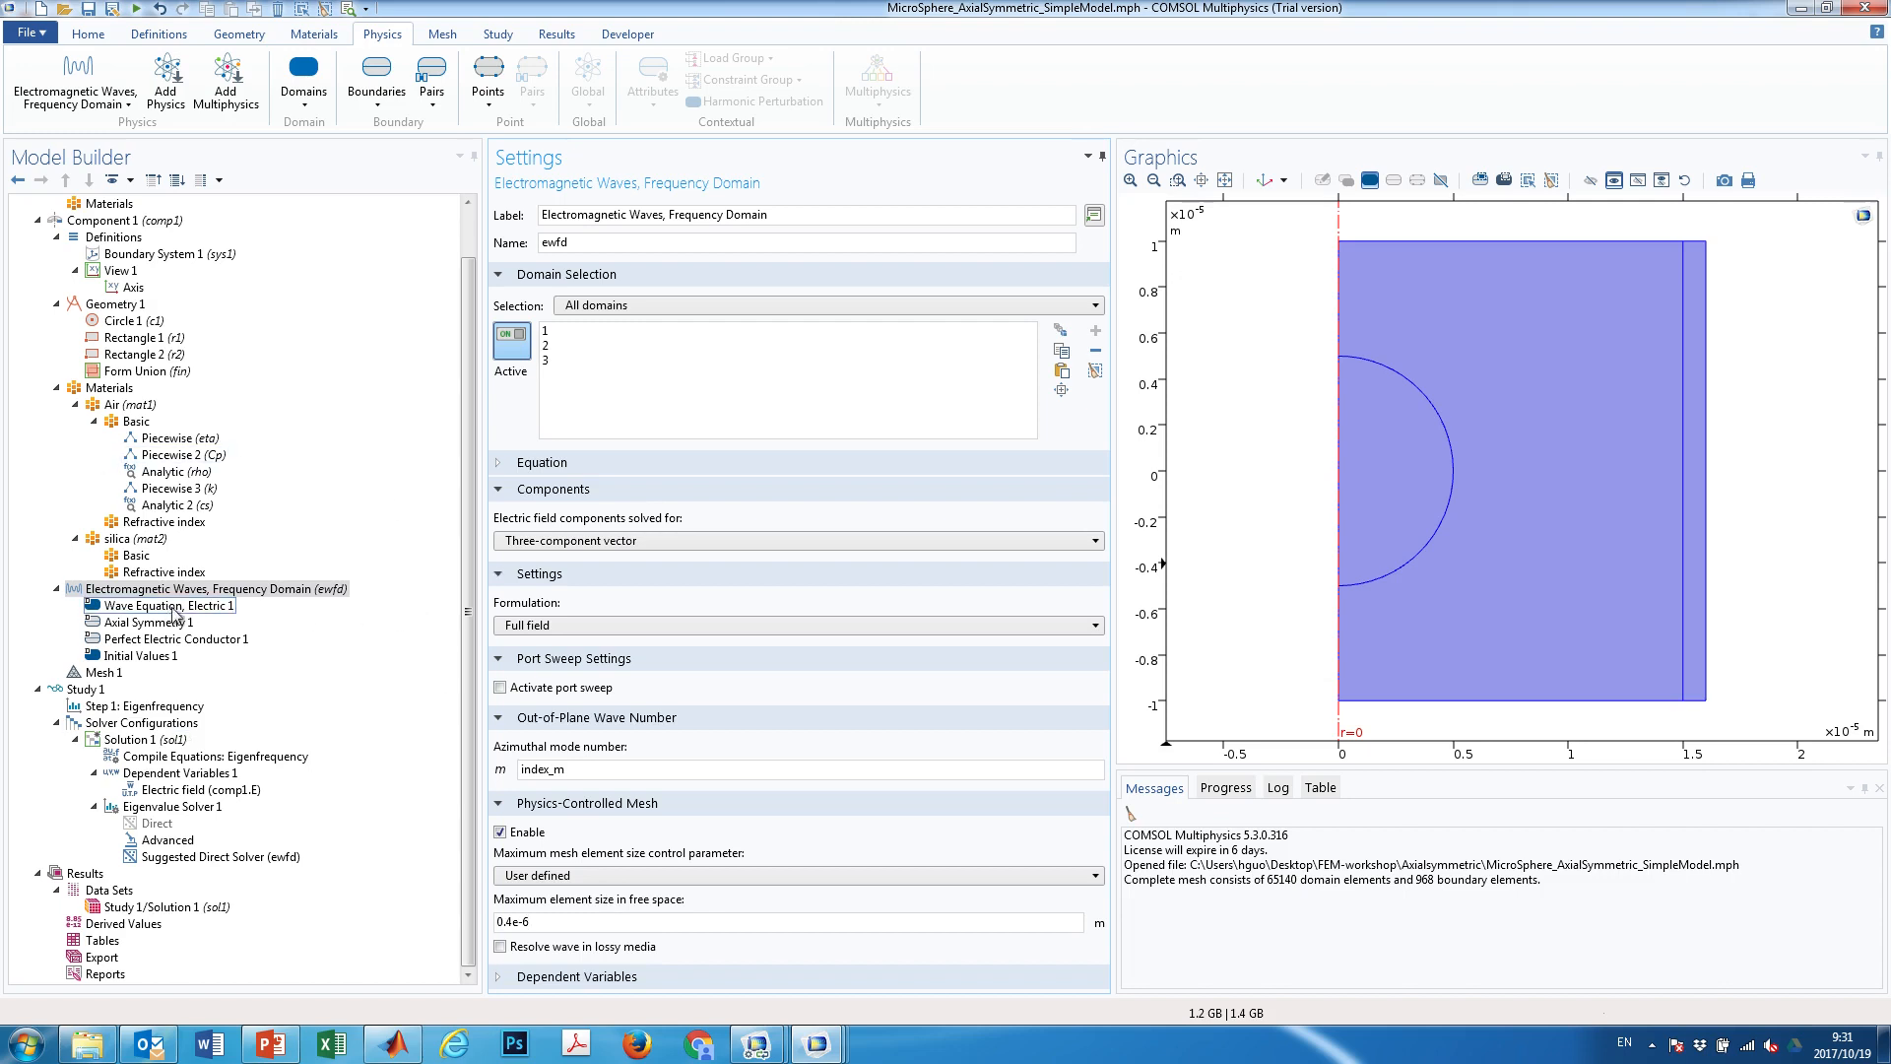
{"action": "left_click", "coordinate": [619, 876]}
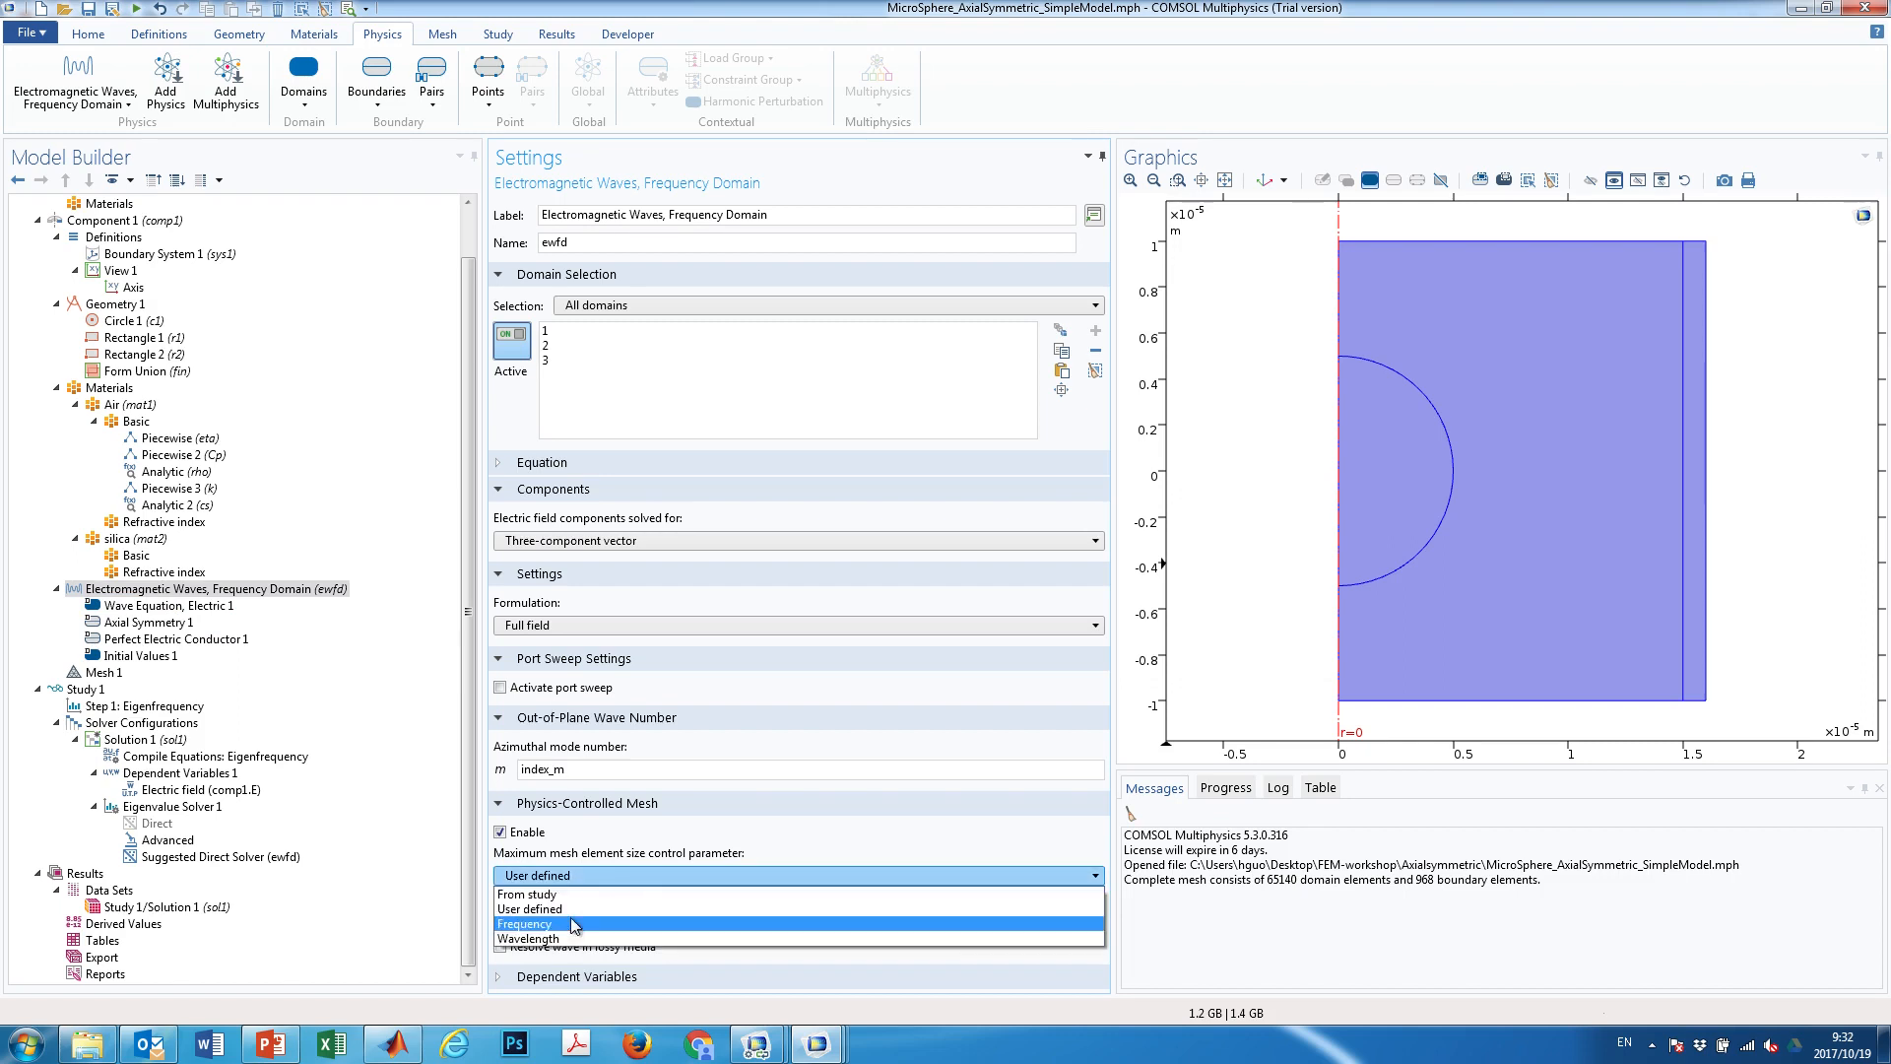
{"action": "left_click", "coordinate": [590, 876]}
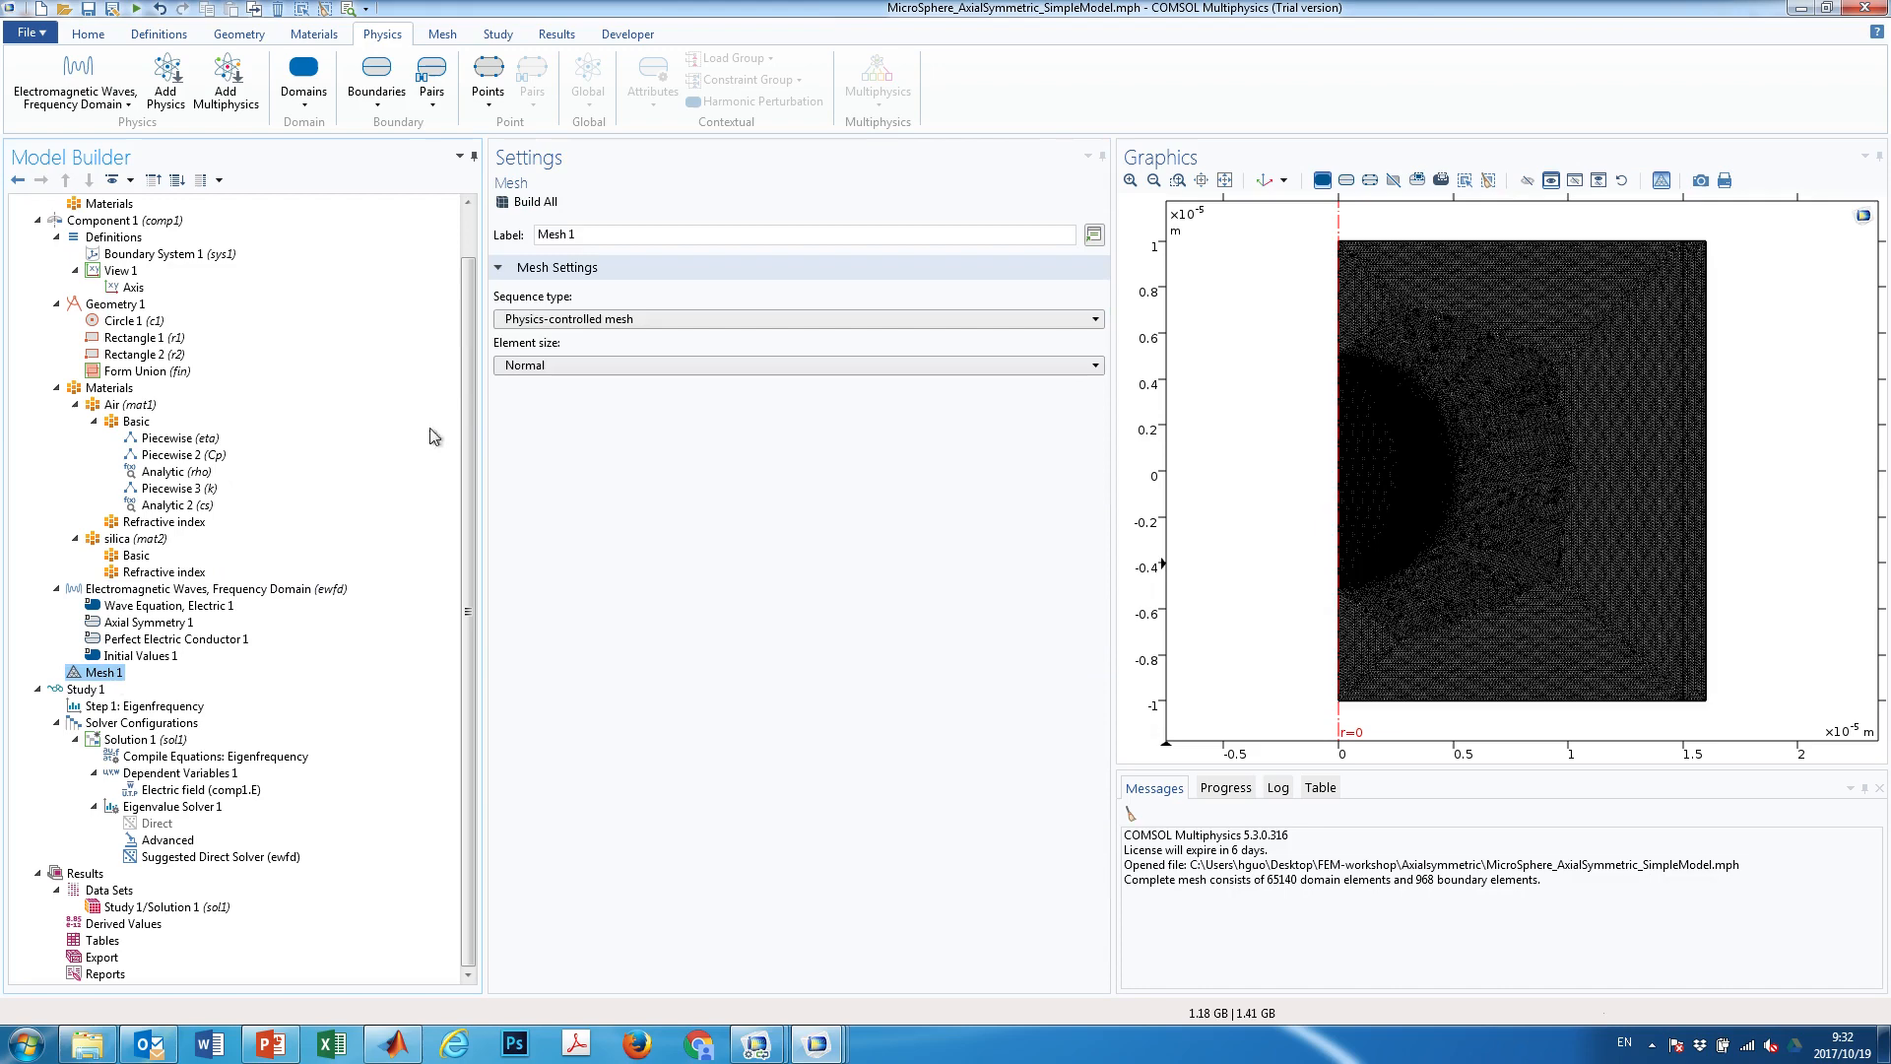
{"action": "left_click", "coordinate": [532, 202]}
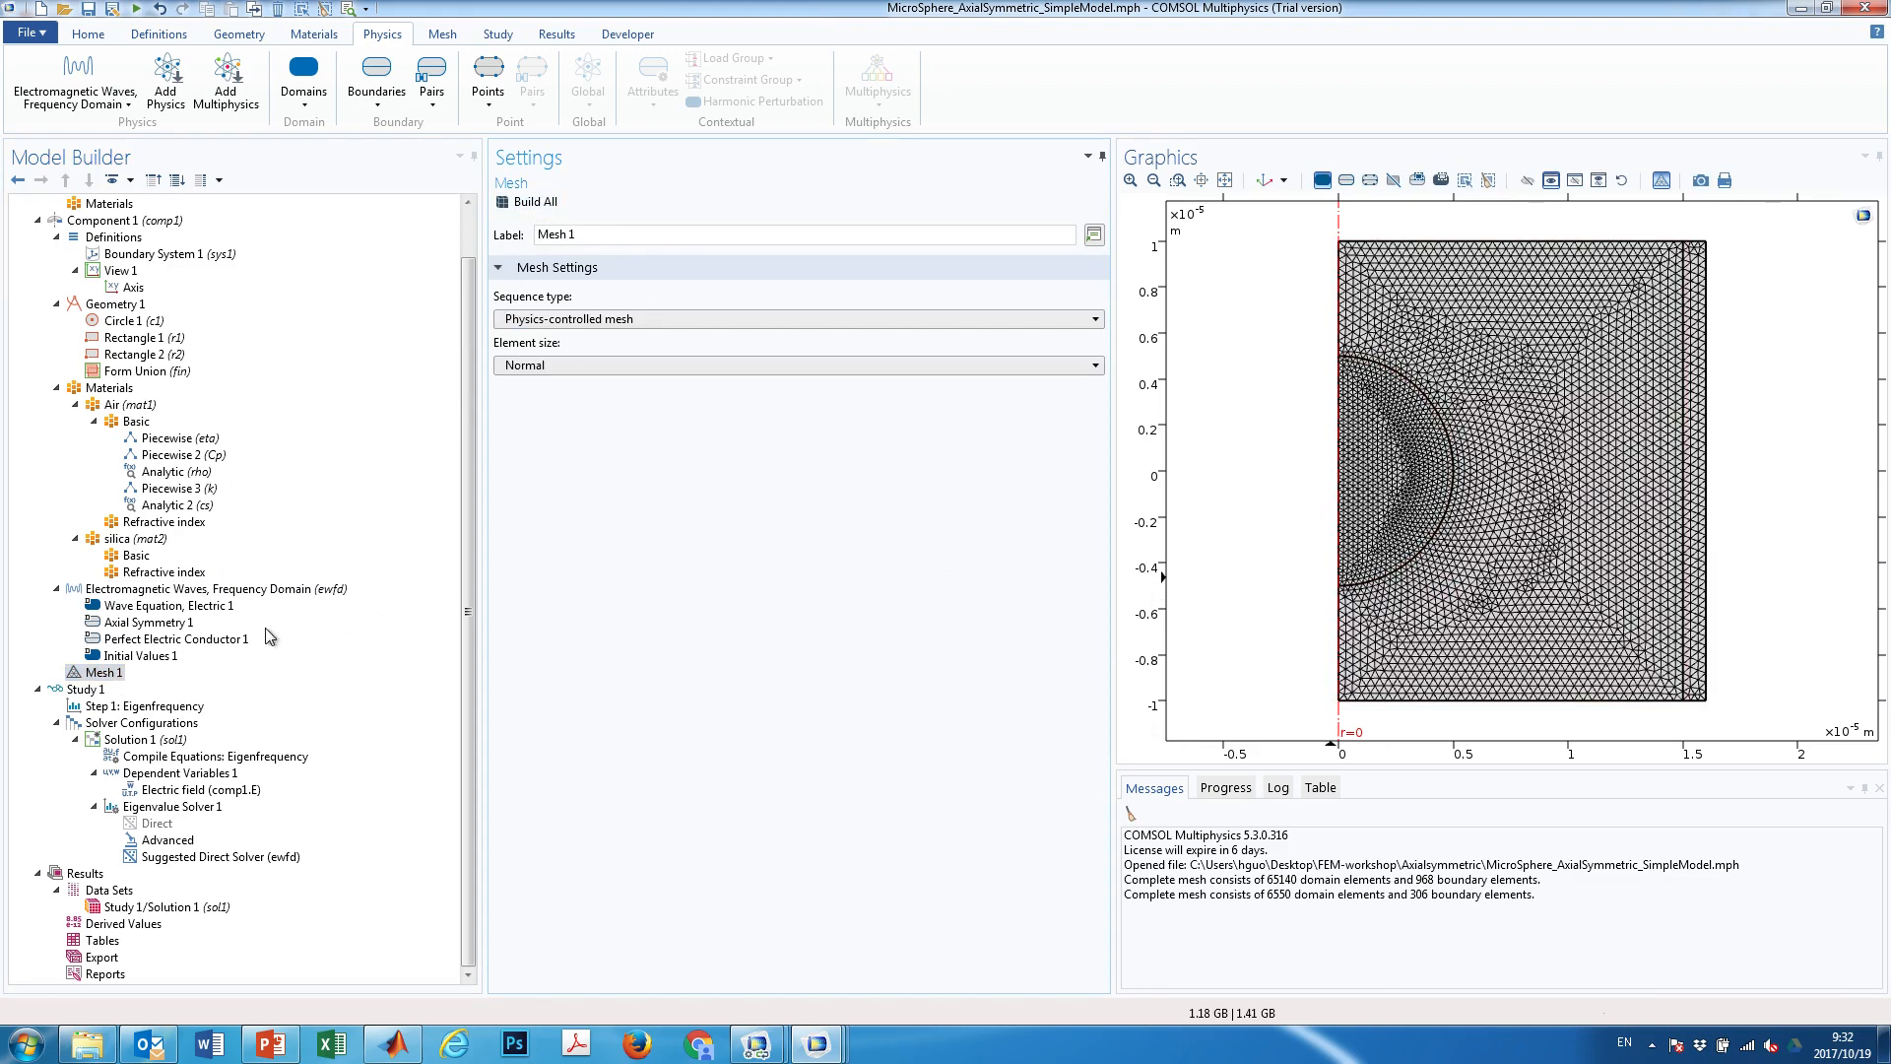
{"action": "left_click", "coordinate": [85, 675]}
{"action": "right_click", "coordinate": [85, 676]}
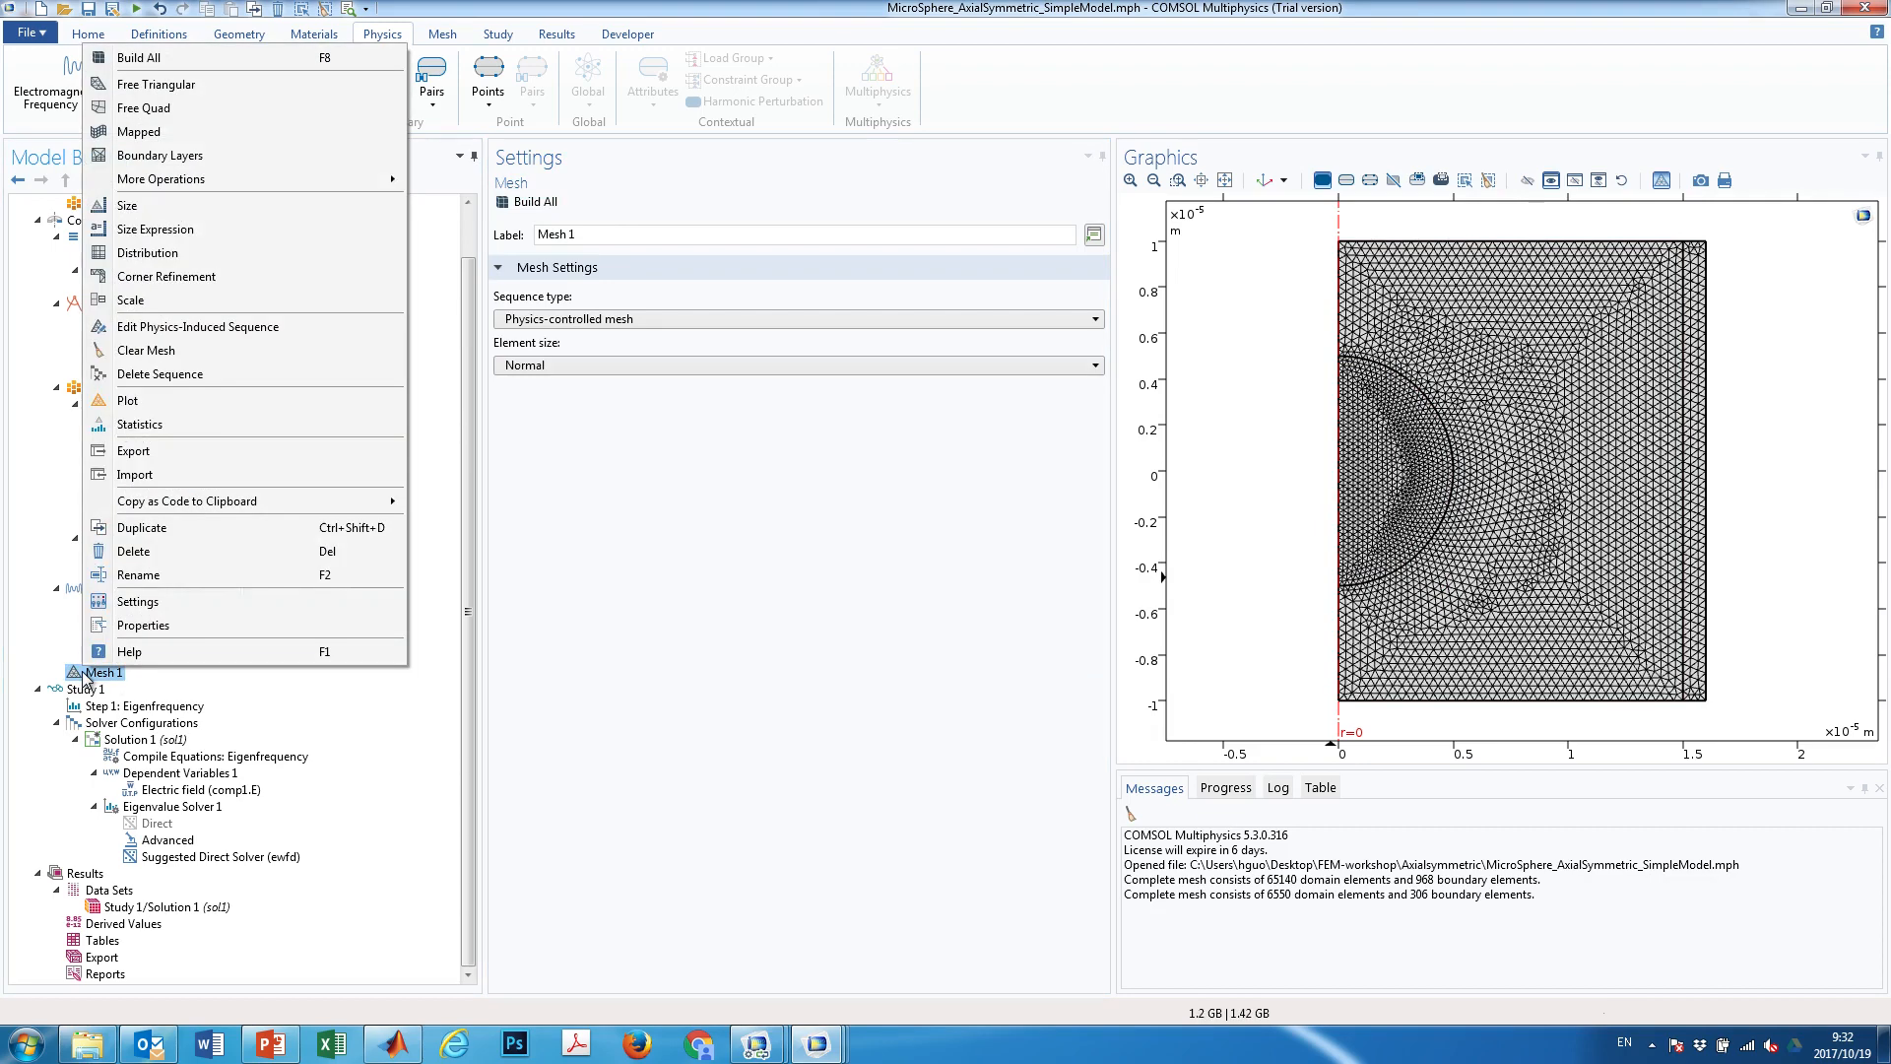
{"action": "left_click", "coordinate": [721, 520]}
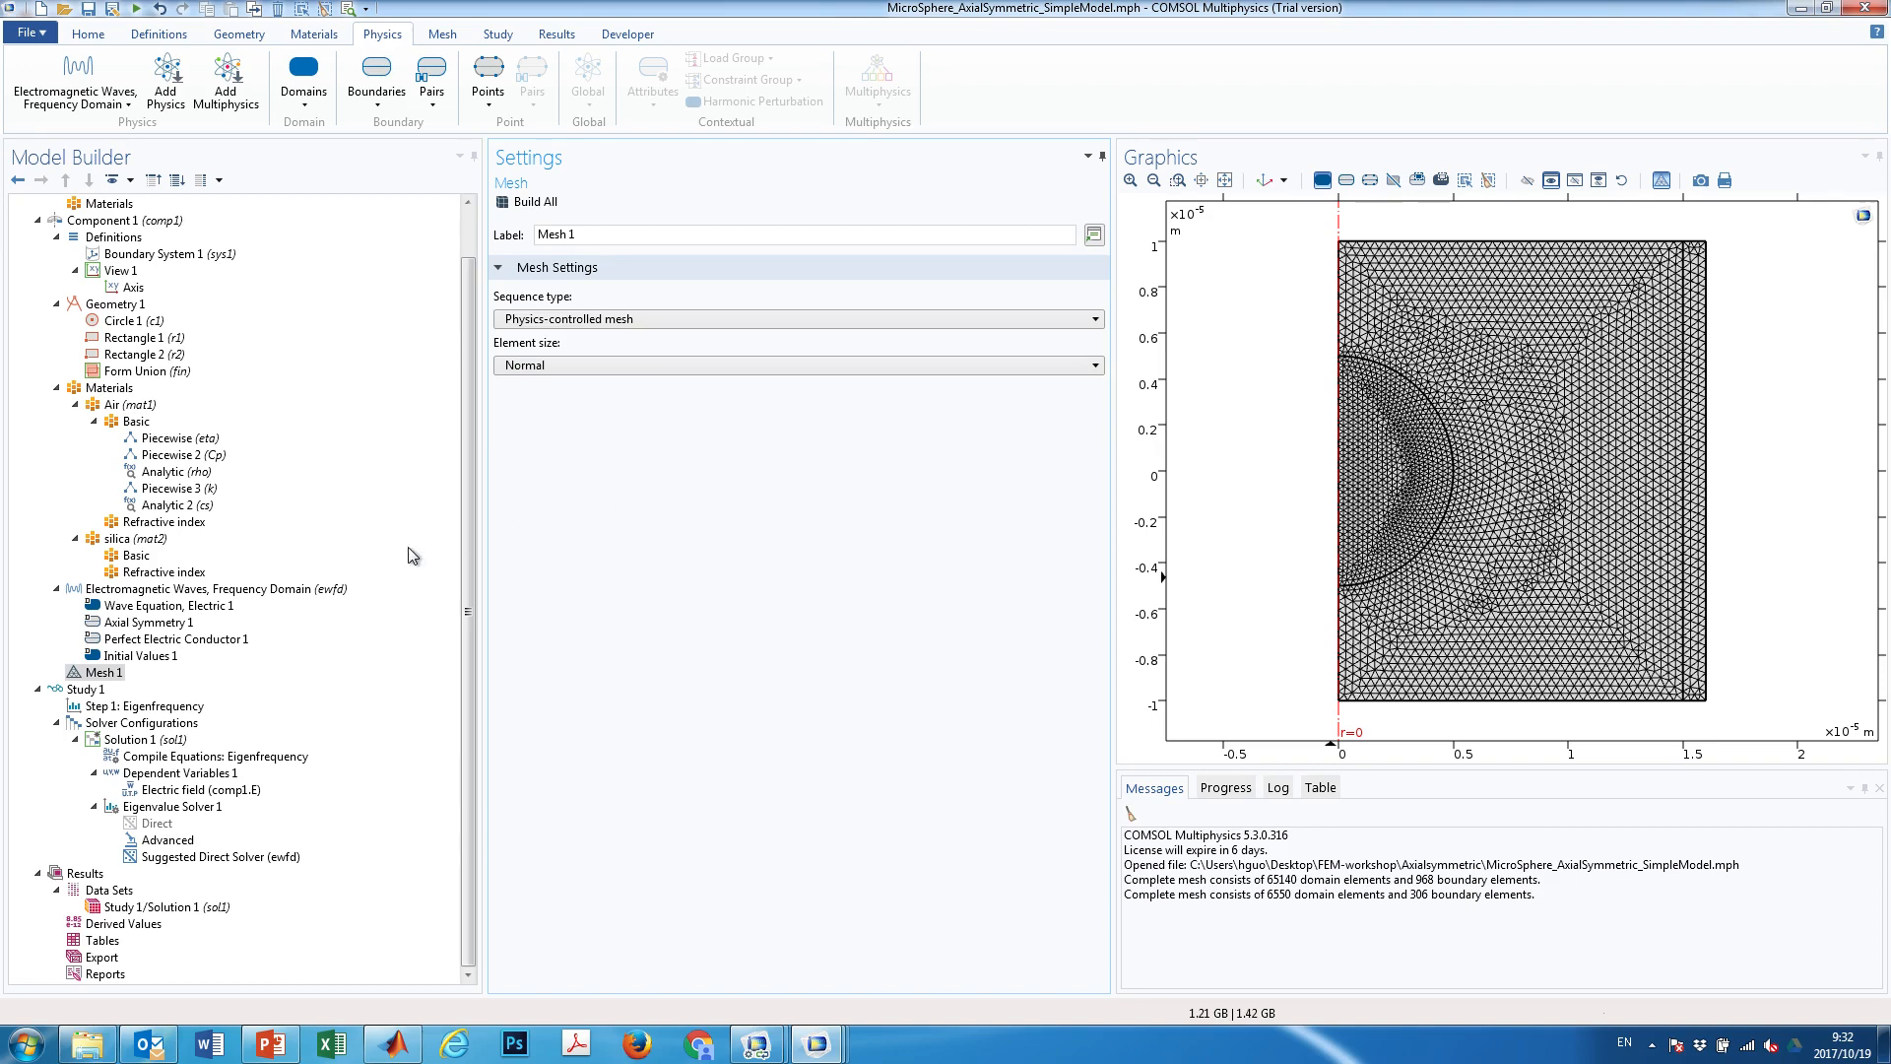
{"action": "left_click", "coordinate": [138, 591]}
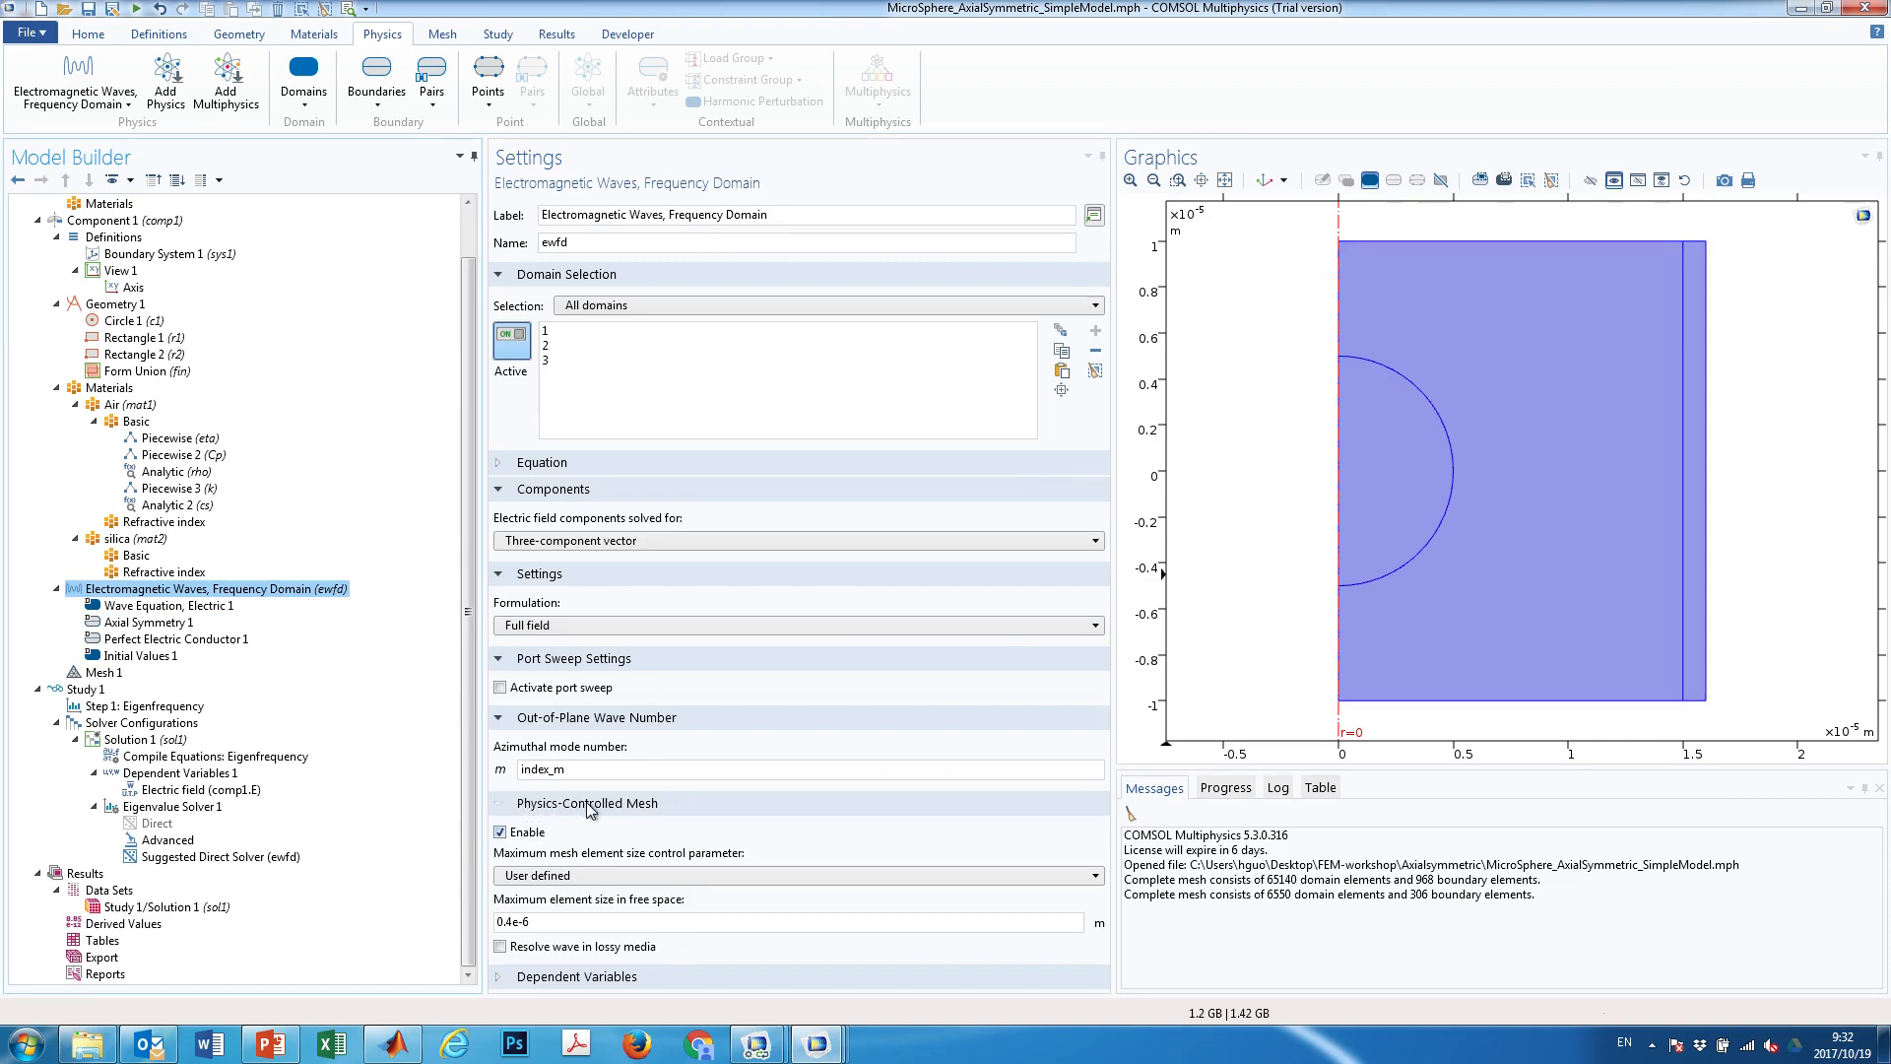
{"action": "left_click", "coordinate": [102, 672]}
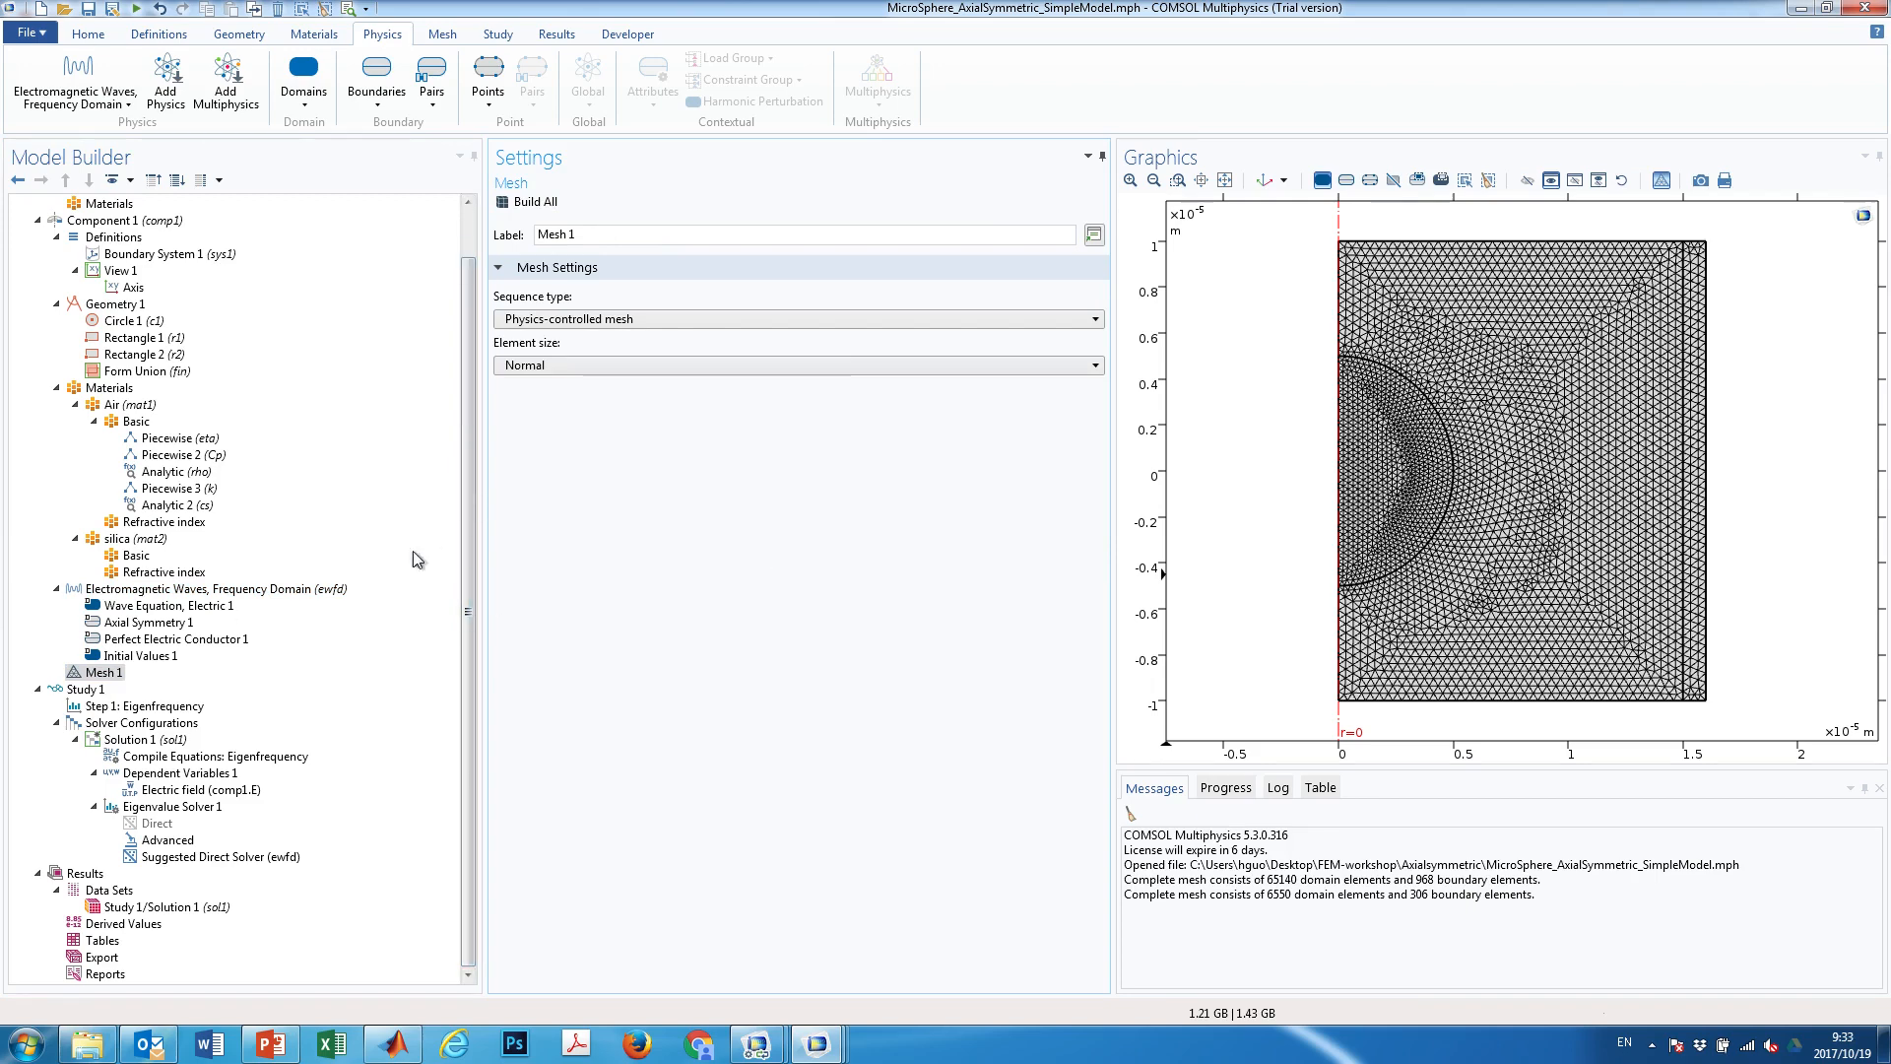
{"action": "left_click", "coordinate": [126, 590]}
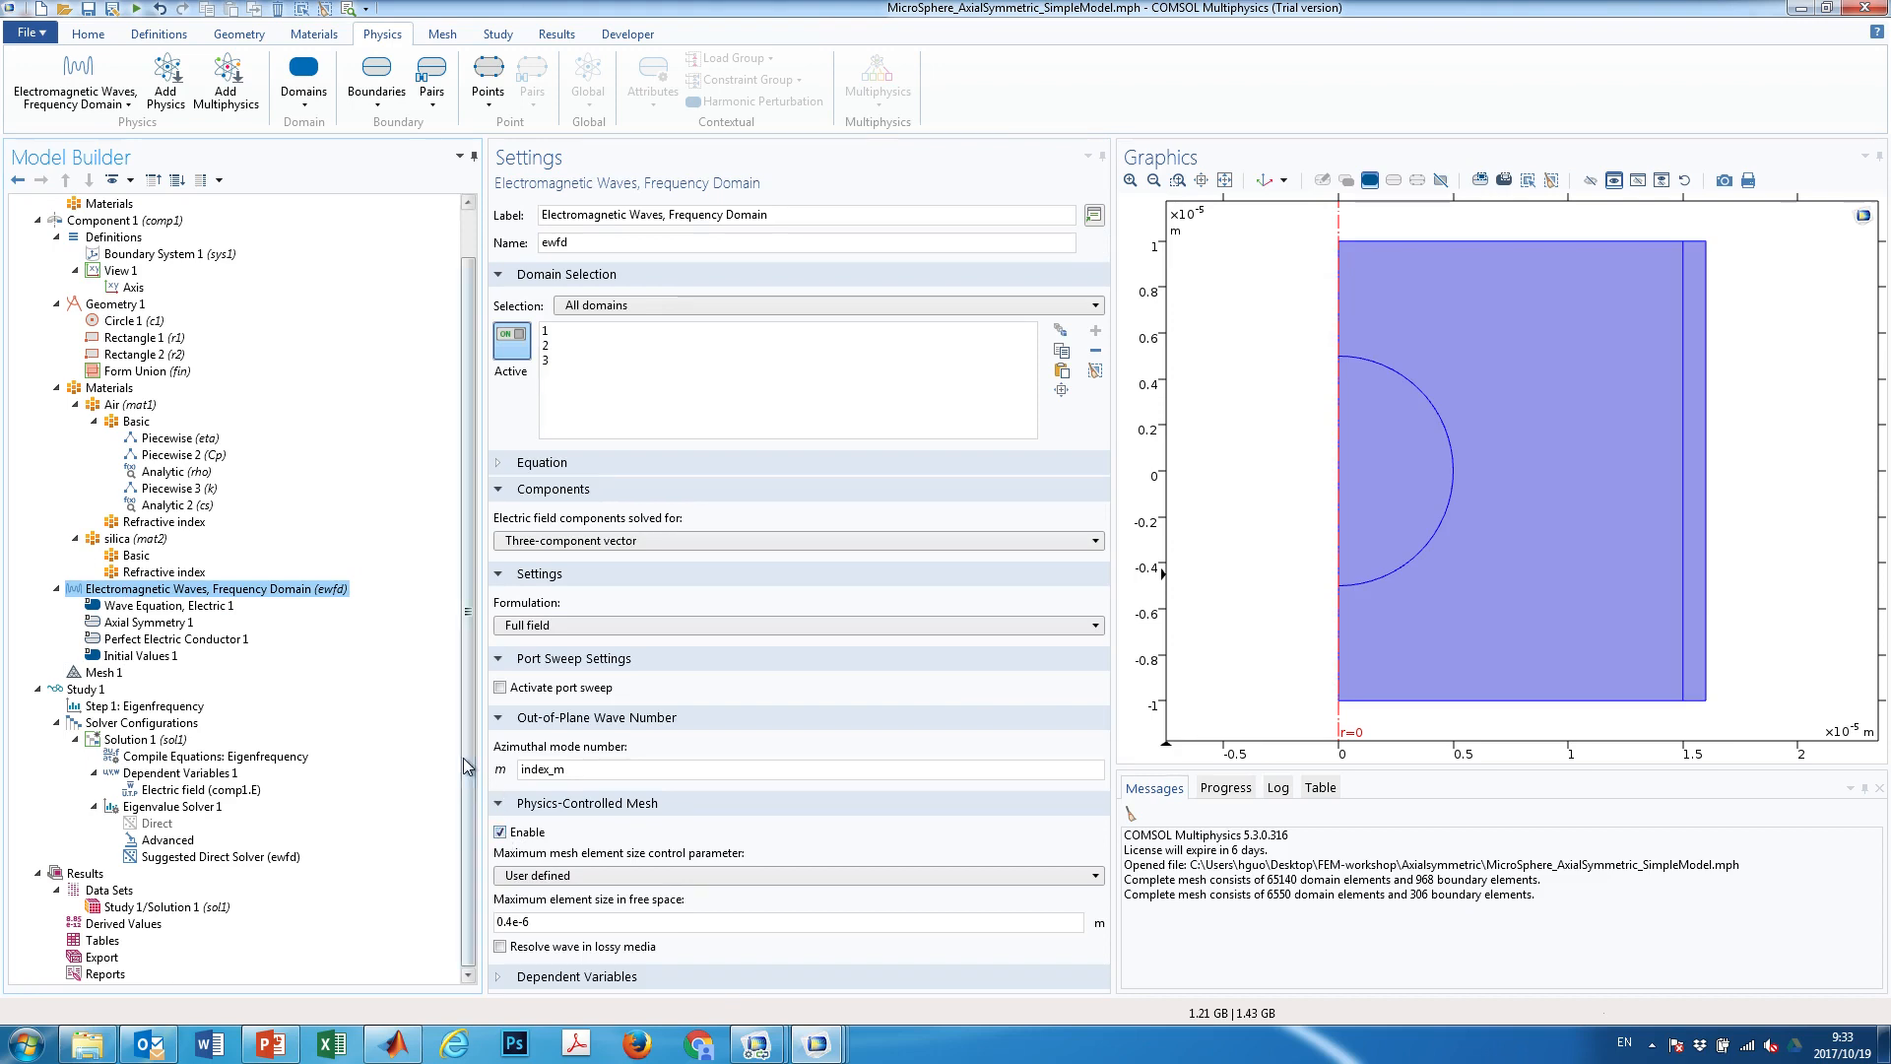
Add a Free Triangular node to Mesh 1 and restrict it to the microsphere, domain 2
{"action": "left_click", "coordinate": [98, 674]}
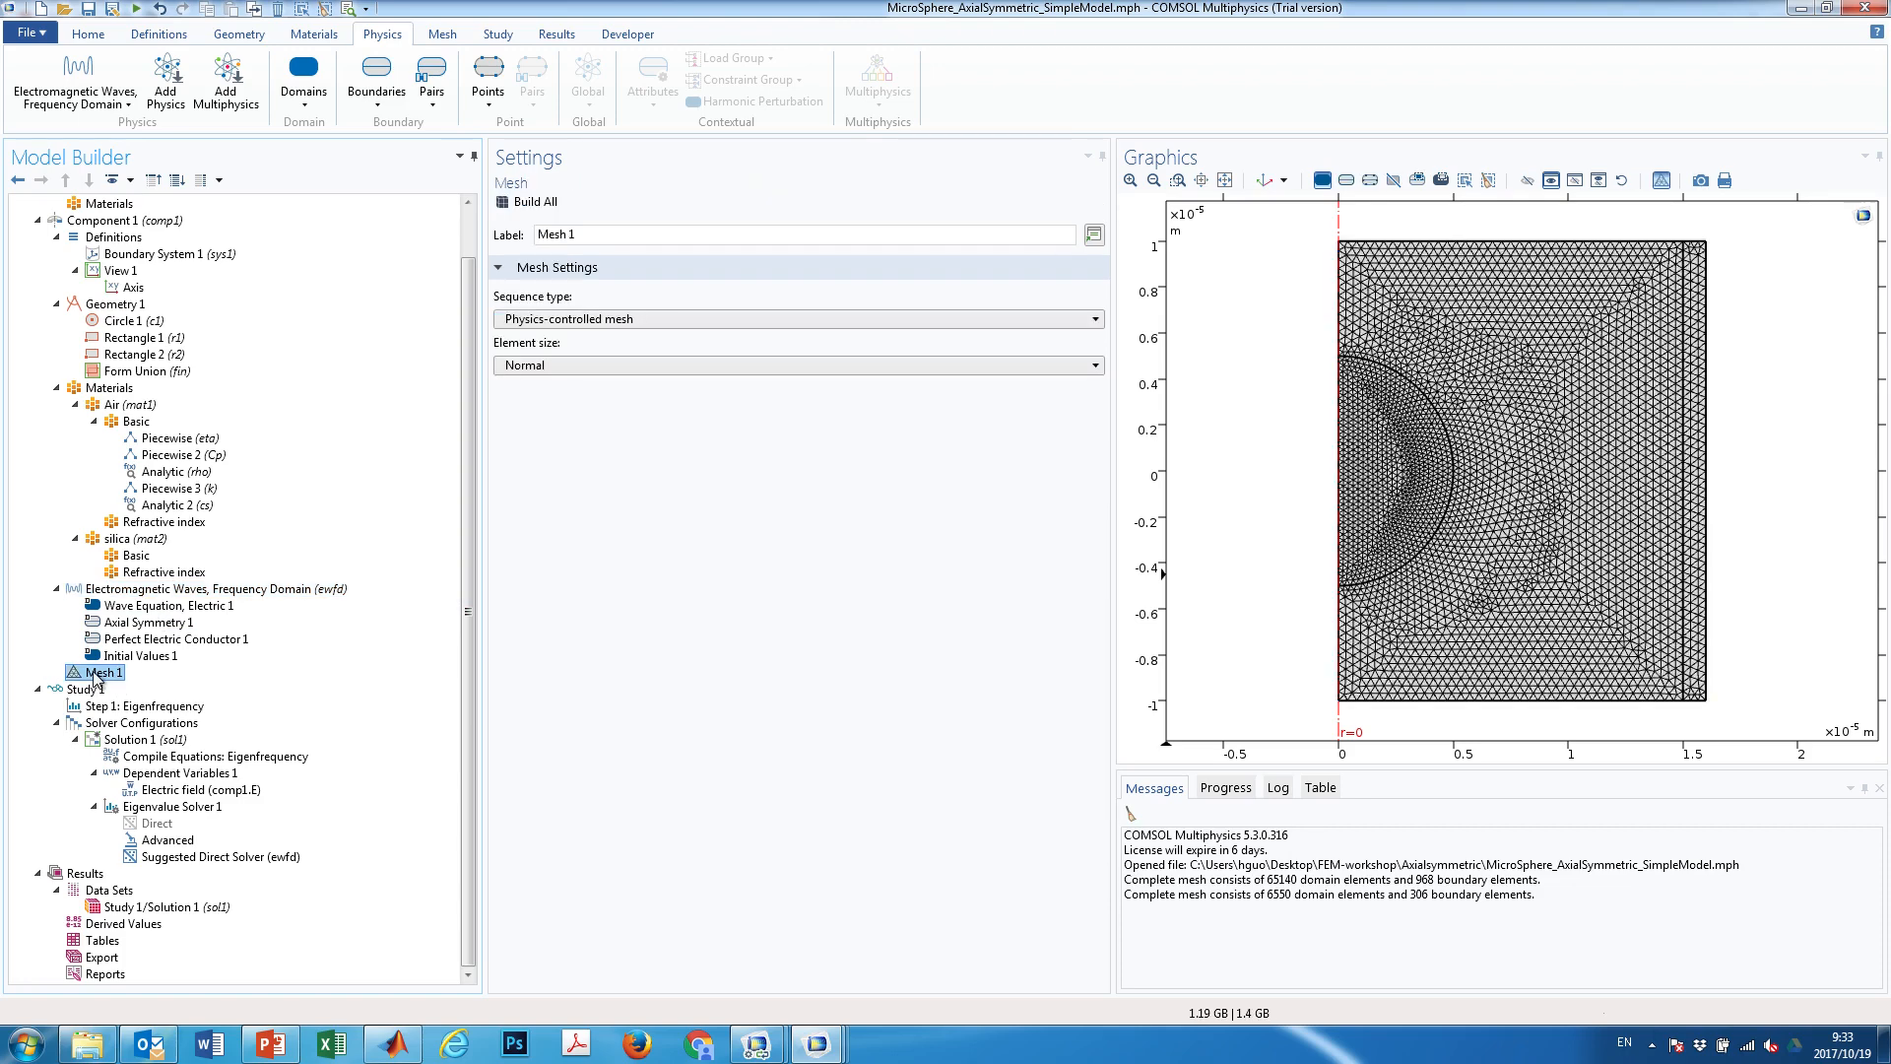
{"action": "right_click", "coordinate": [95, 674]}
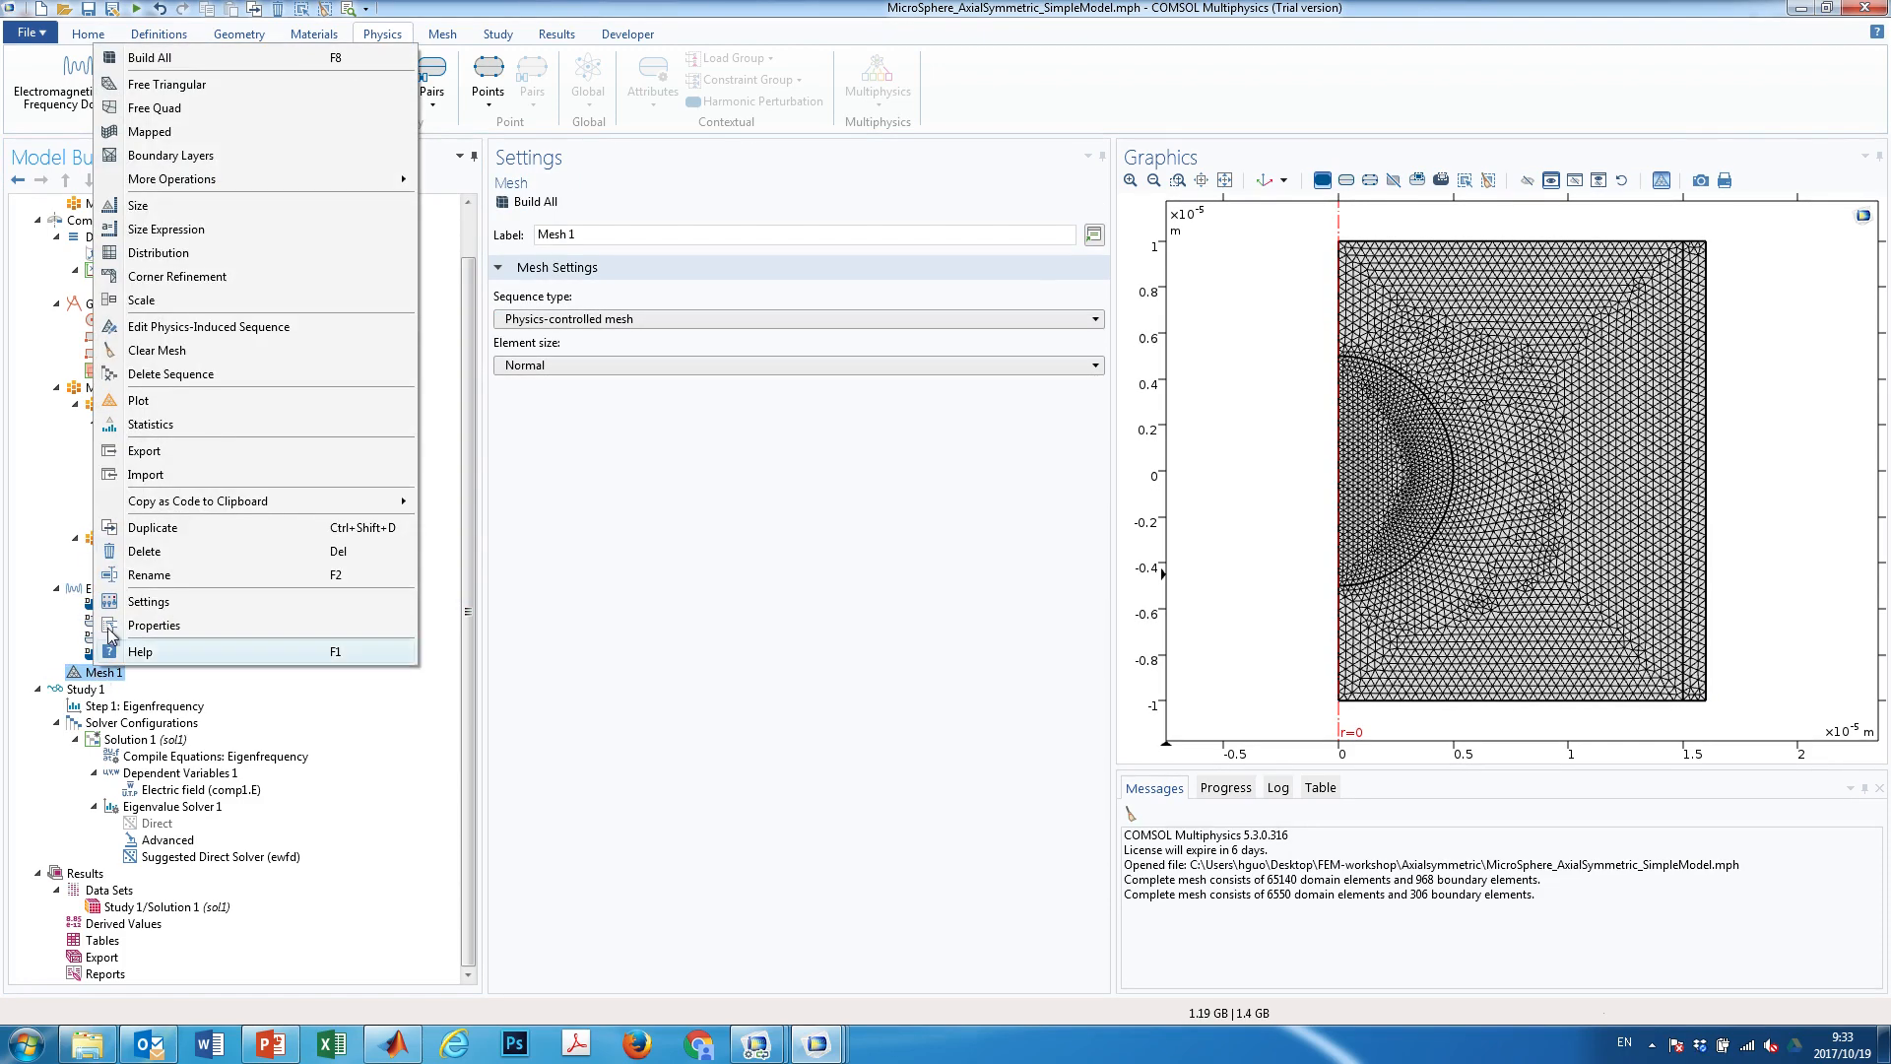
{"action": "mouse_move", "coordinate": [209, 184]}
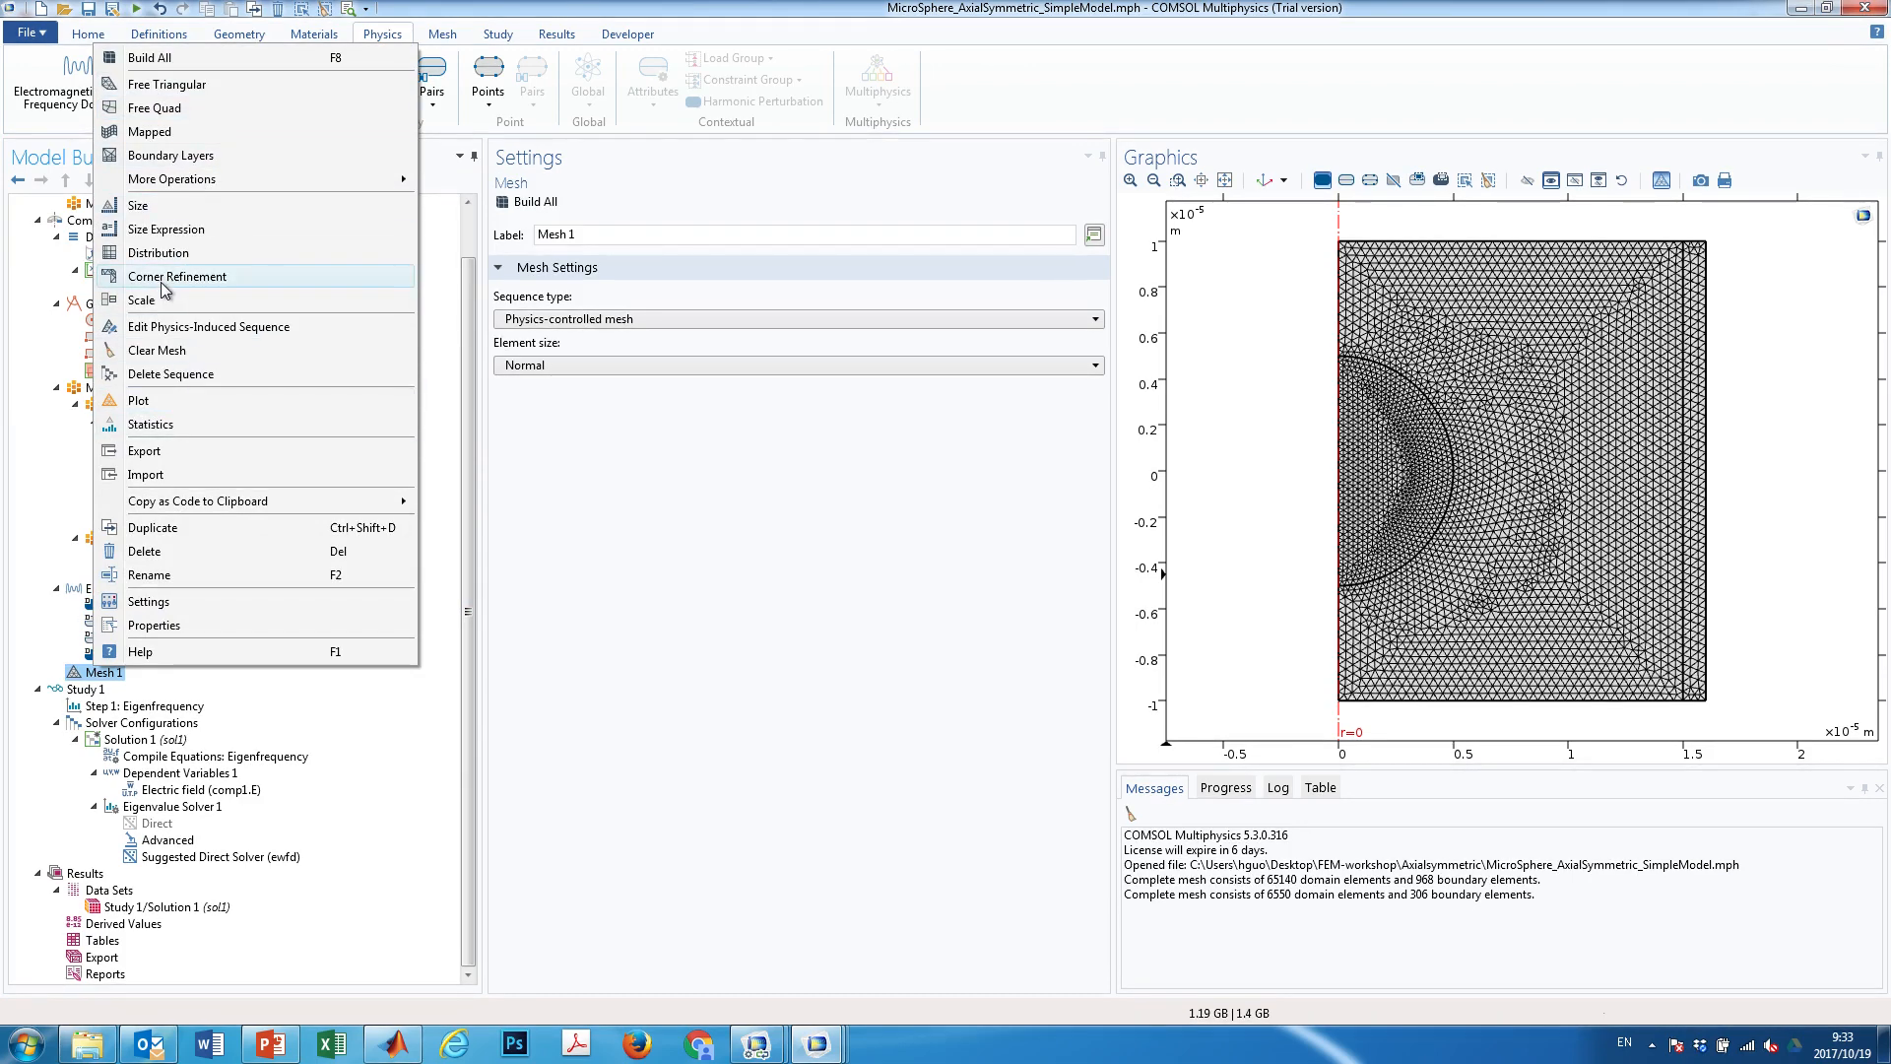
{"action": "left_click", "coordinate": [177, 86]}
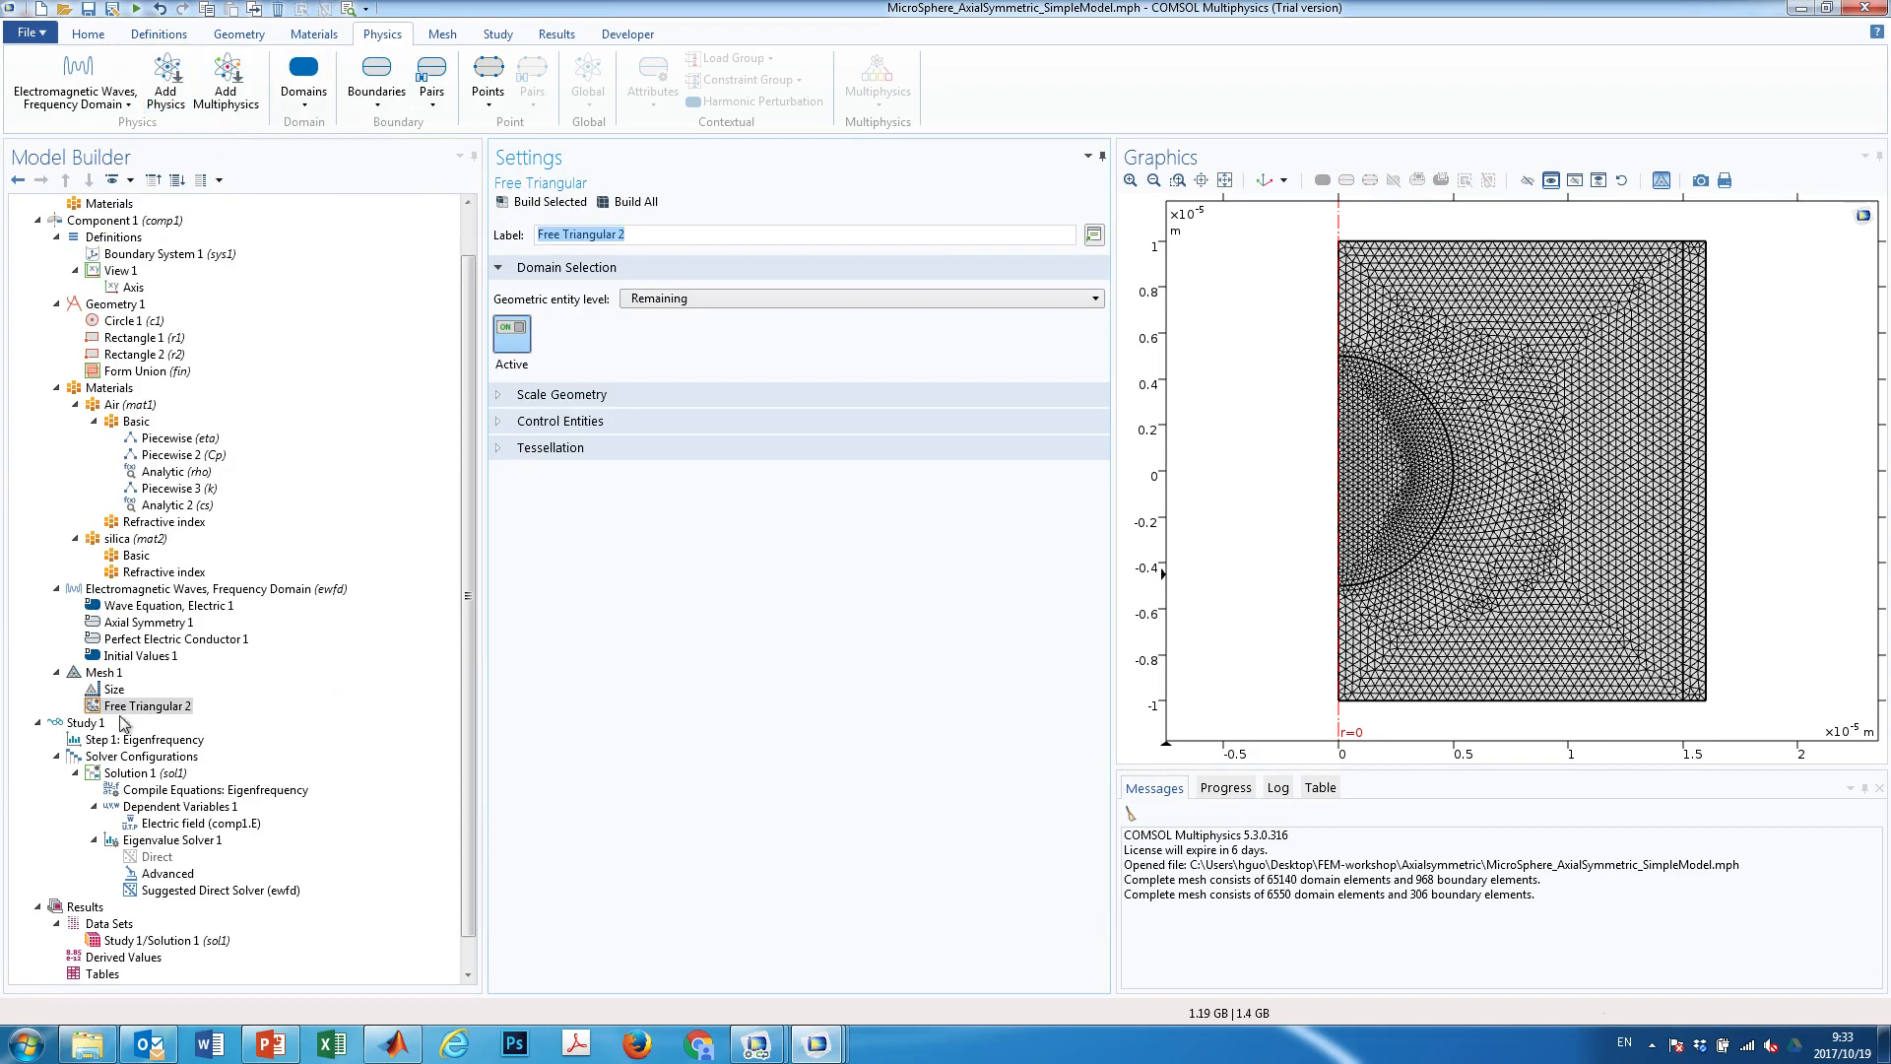
{"action": "left_click", "coordinate": [692, 301]}
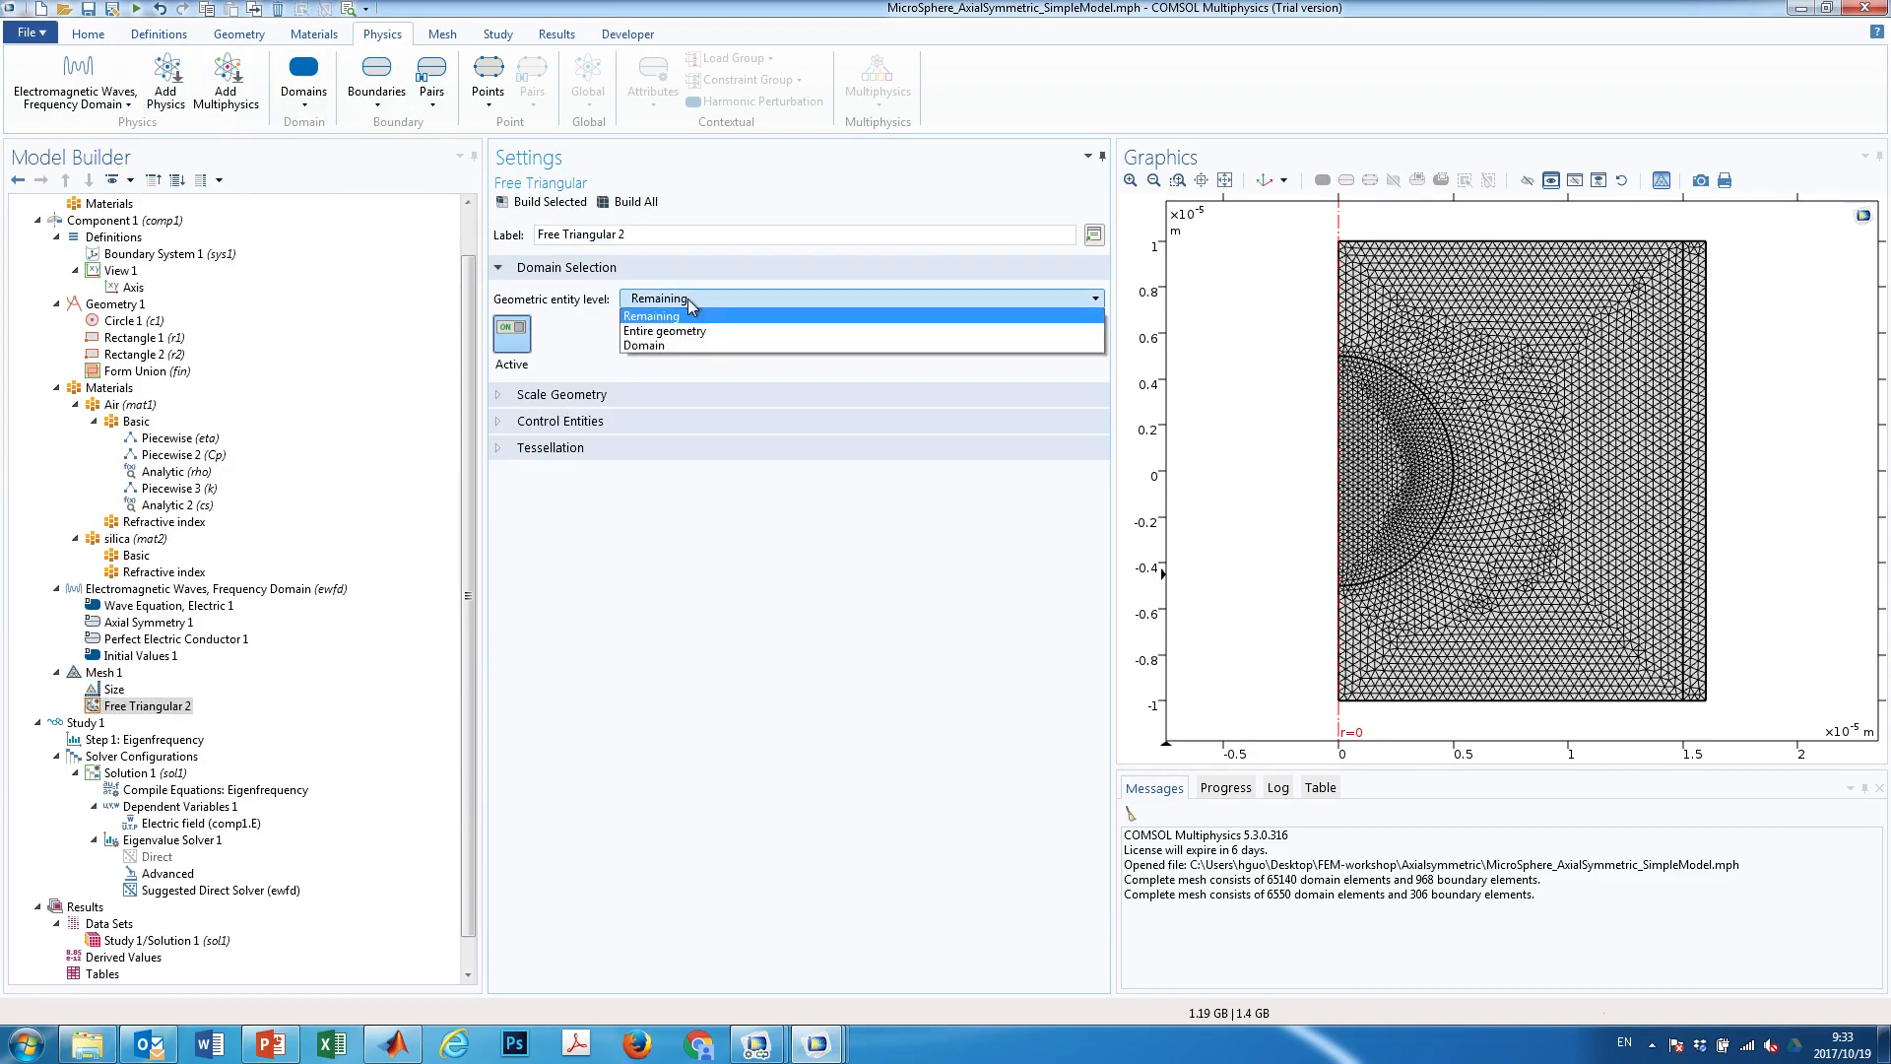
{"action": "left_click", "coordinate": [658, 348]}
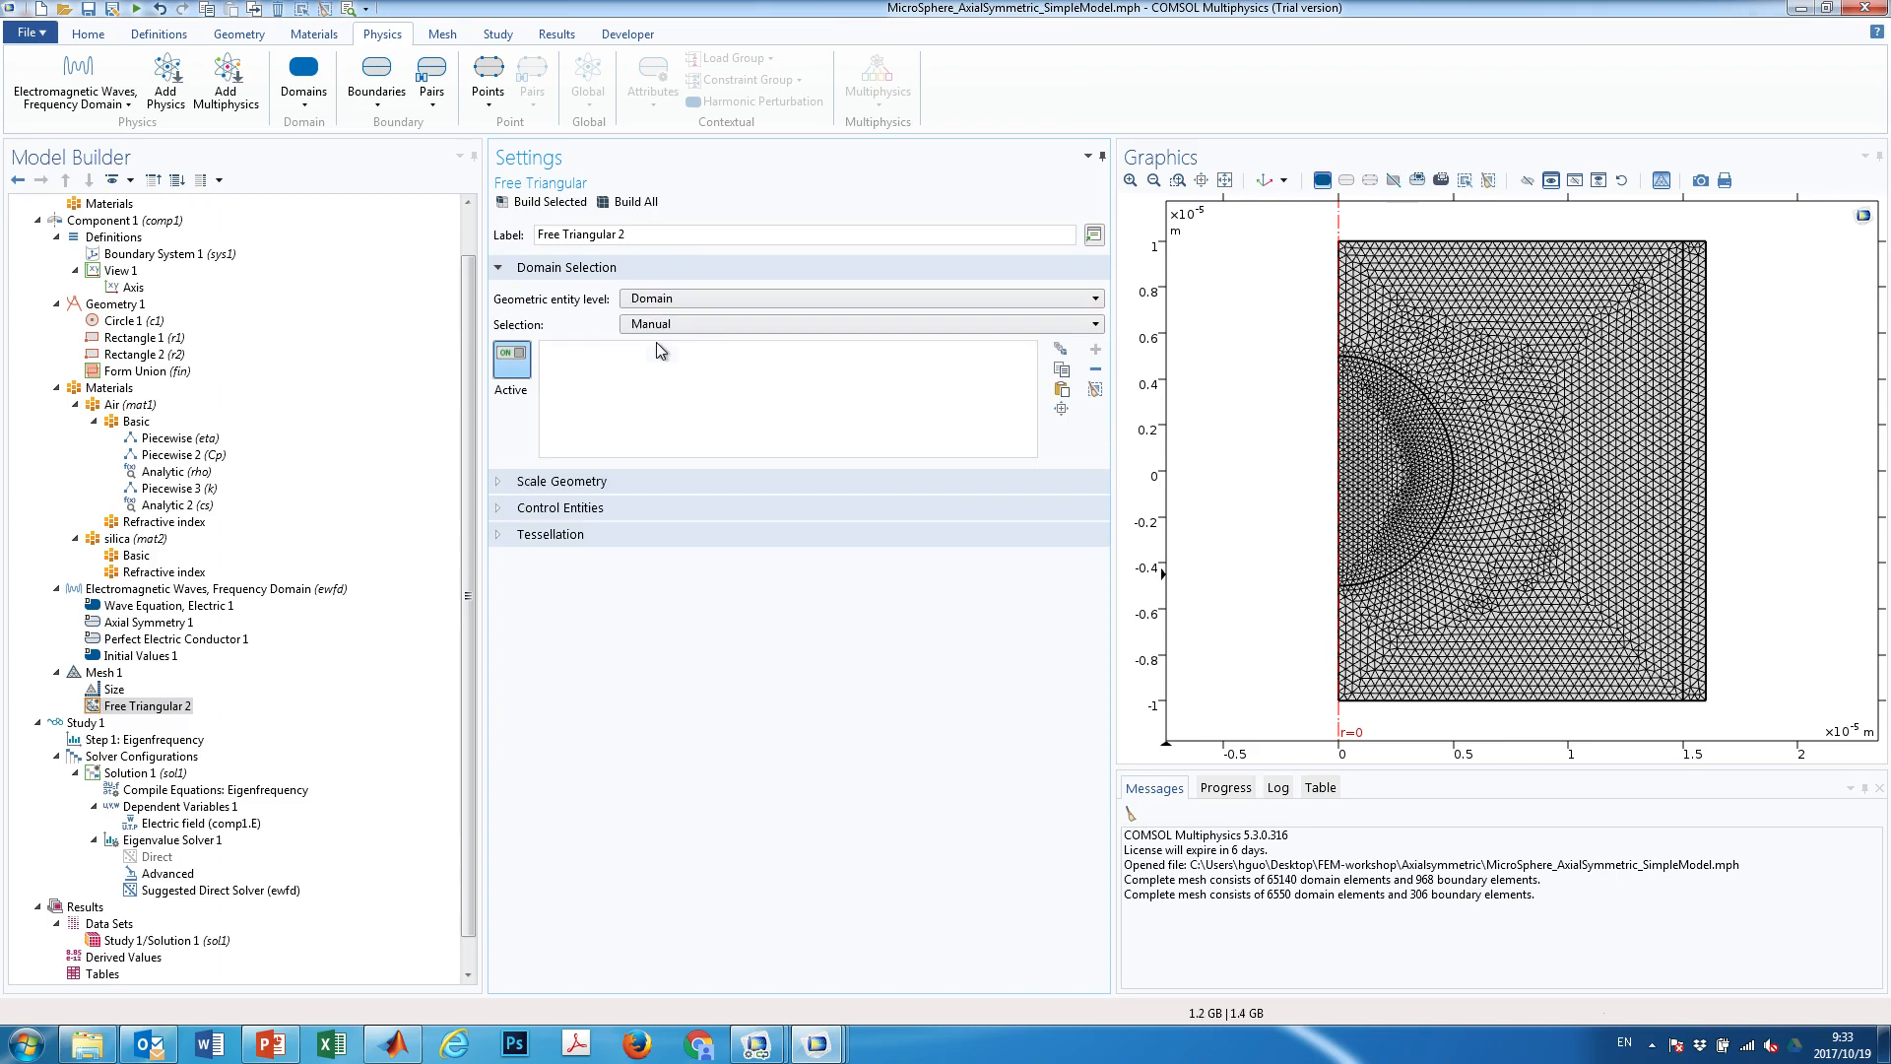
{"action": "left_click", "coordinate": [1403, 437]}
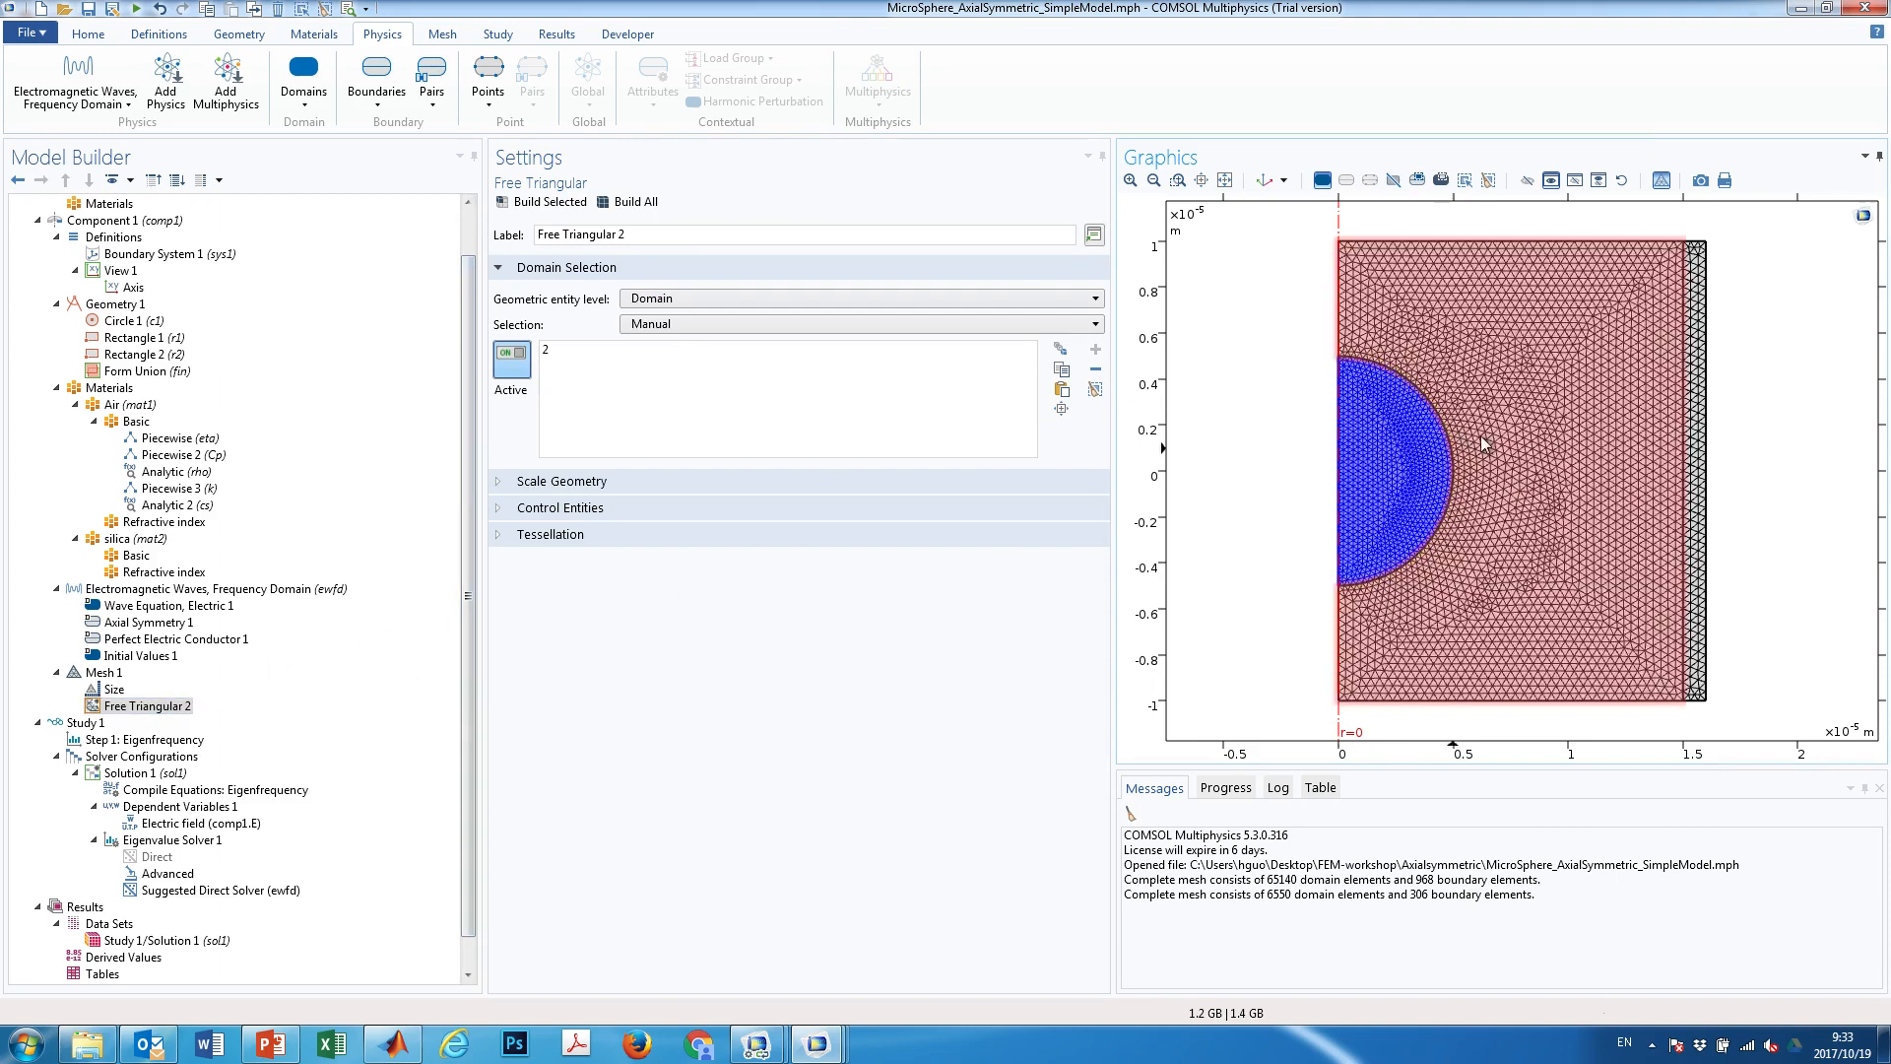
Add a Size node to the microsphere's Free Triangular mesh, choose the predefined Extra fine size and build it
{"action": "right_click", "coordinate": [157, 705]}
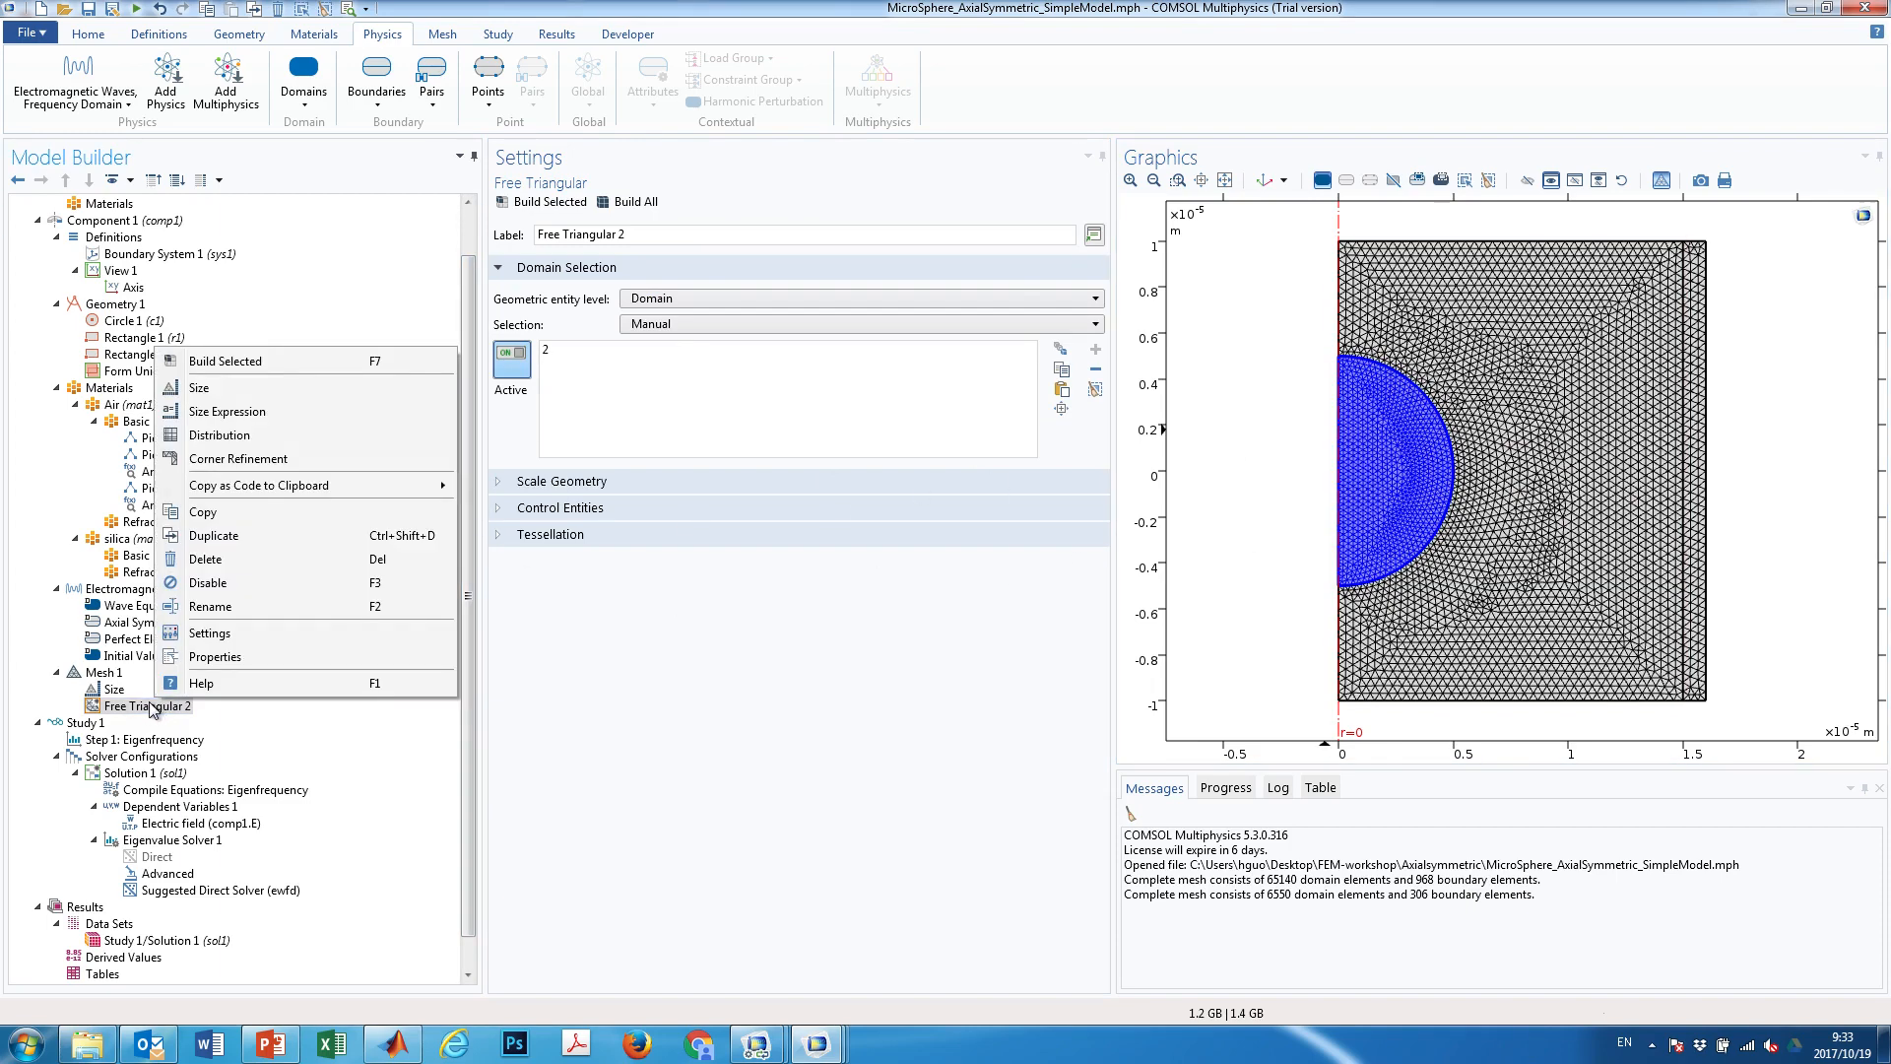
{"action": "left_click", "coordinate": [209, 388]}
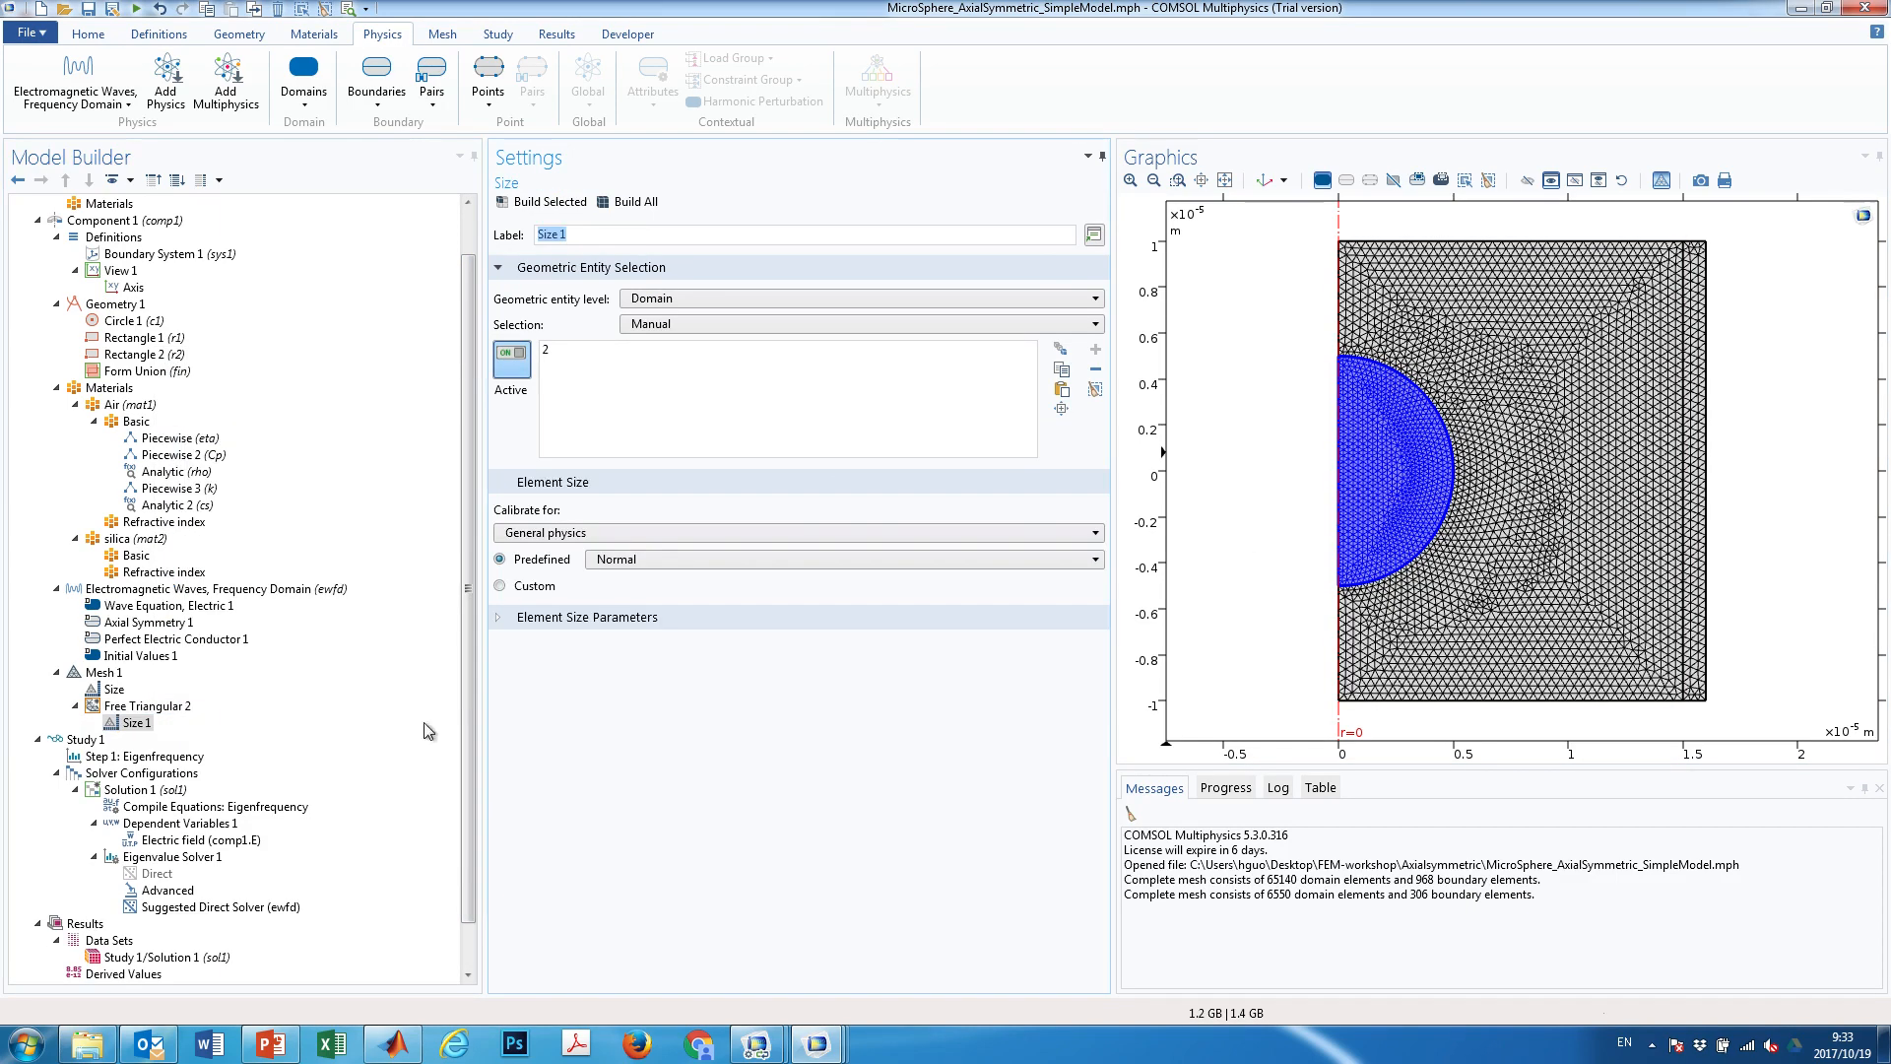
{"action": "left_click", "coordinate": [622, 559]}
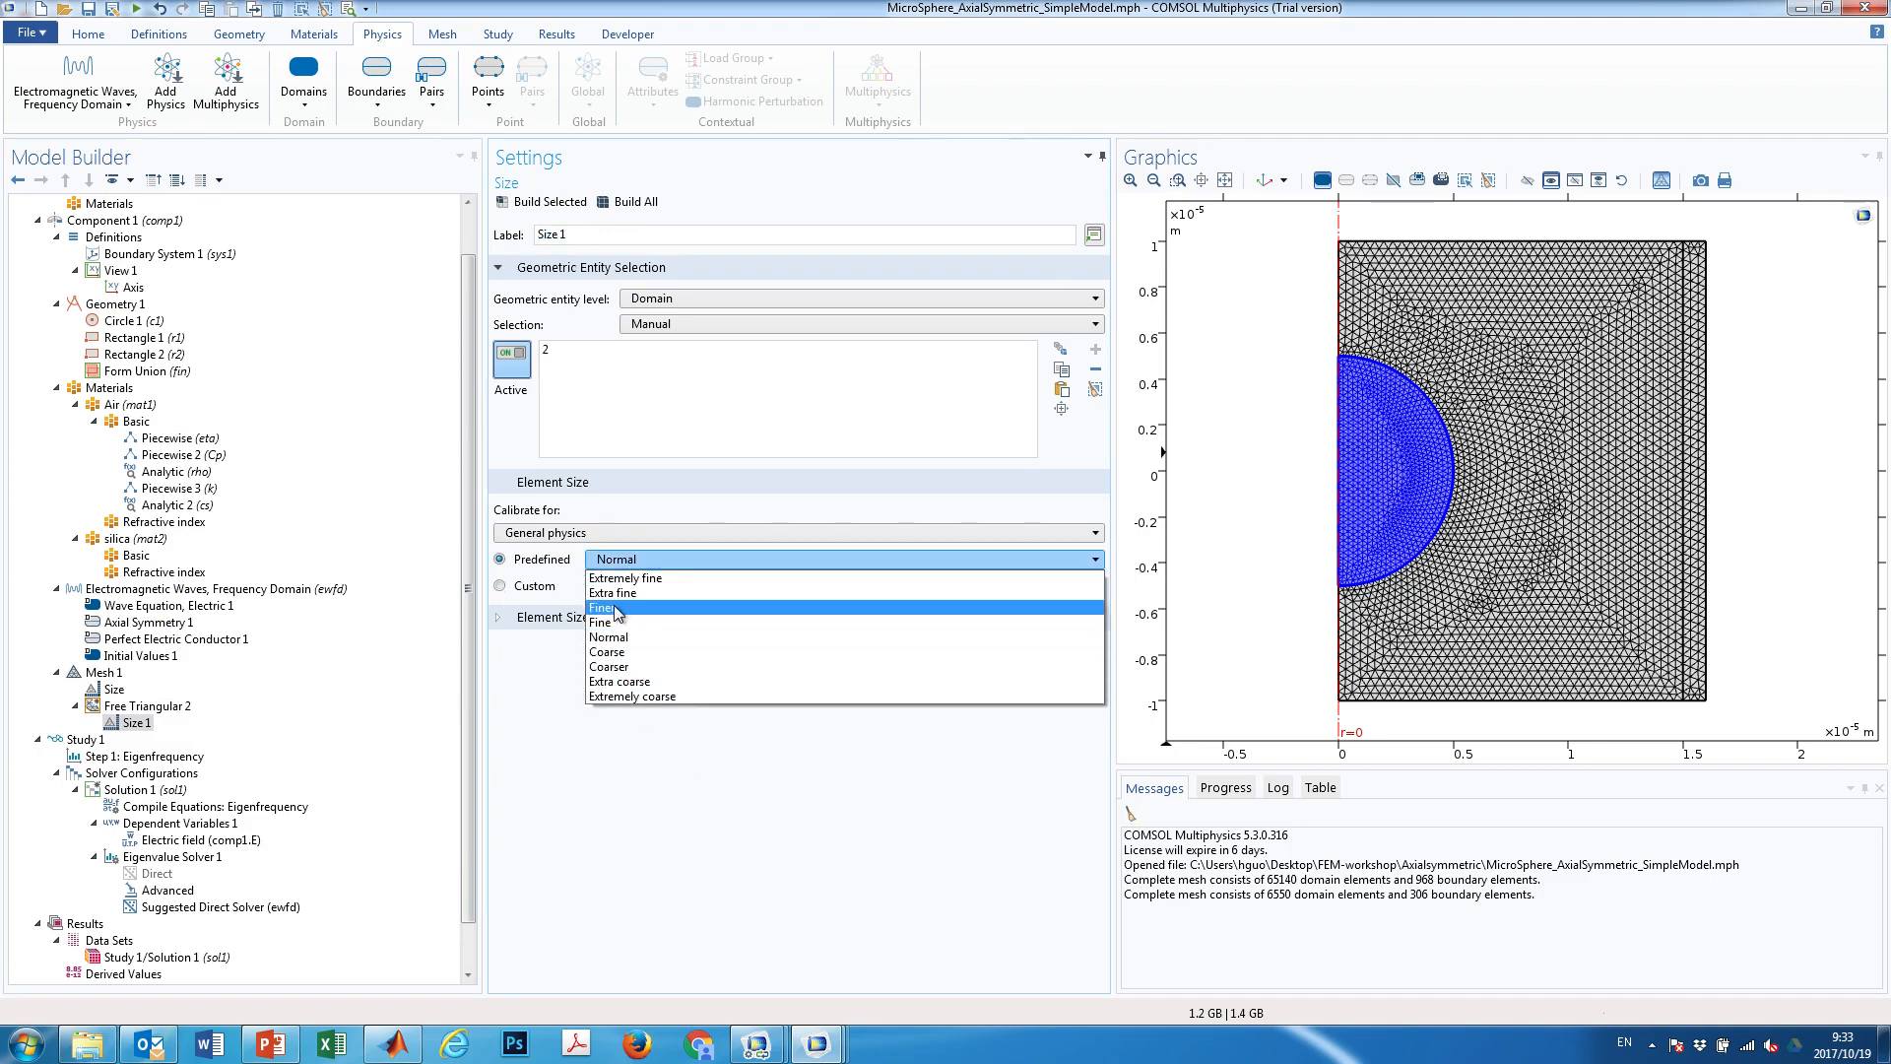
{"action": "left_click", "coordinate": [618, 606]}
{"action": "left_click", "coordinate": [622, 559]}
{"action": "left_click", "coordinate": [634, 592]}
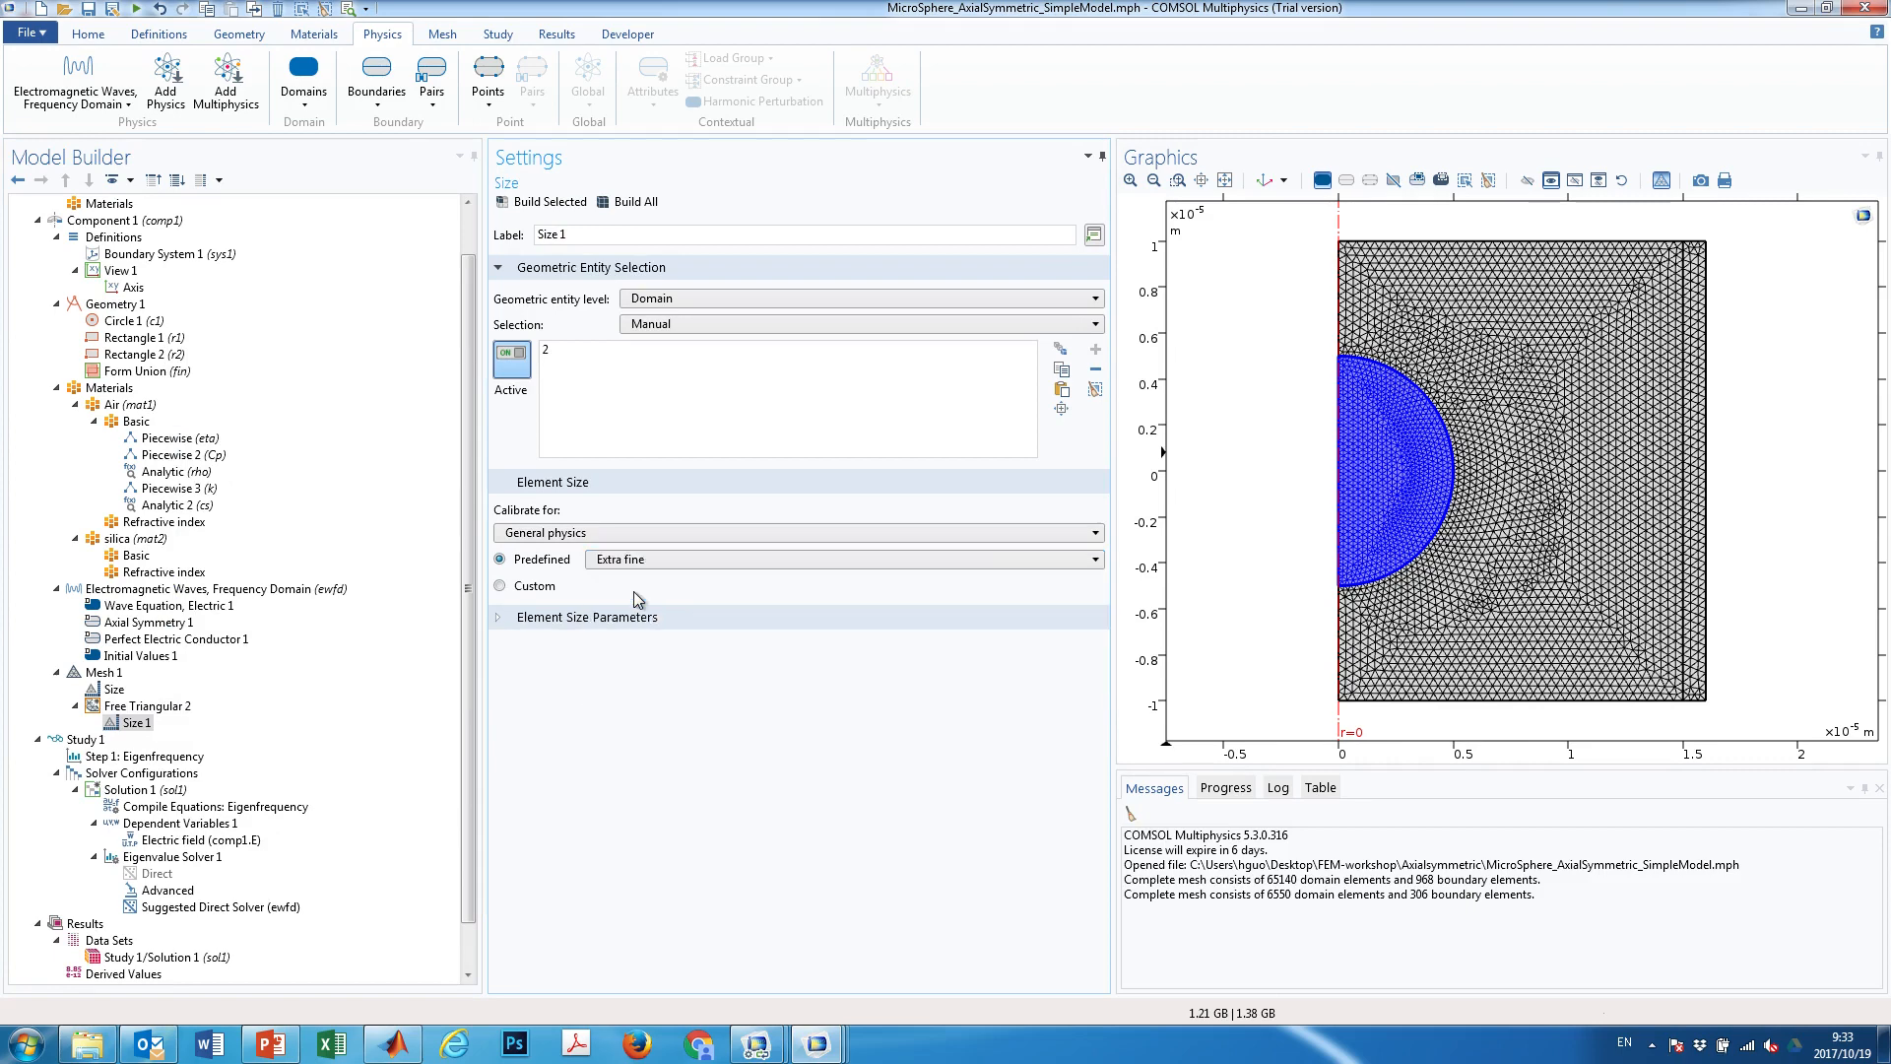
{"action": "left_click", "coordinate": [548, 203]}
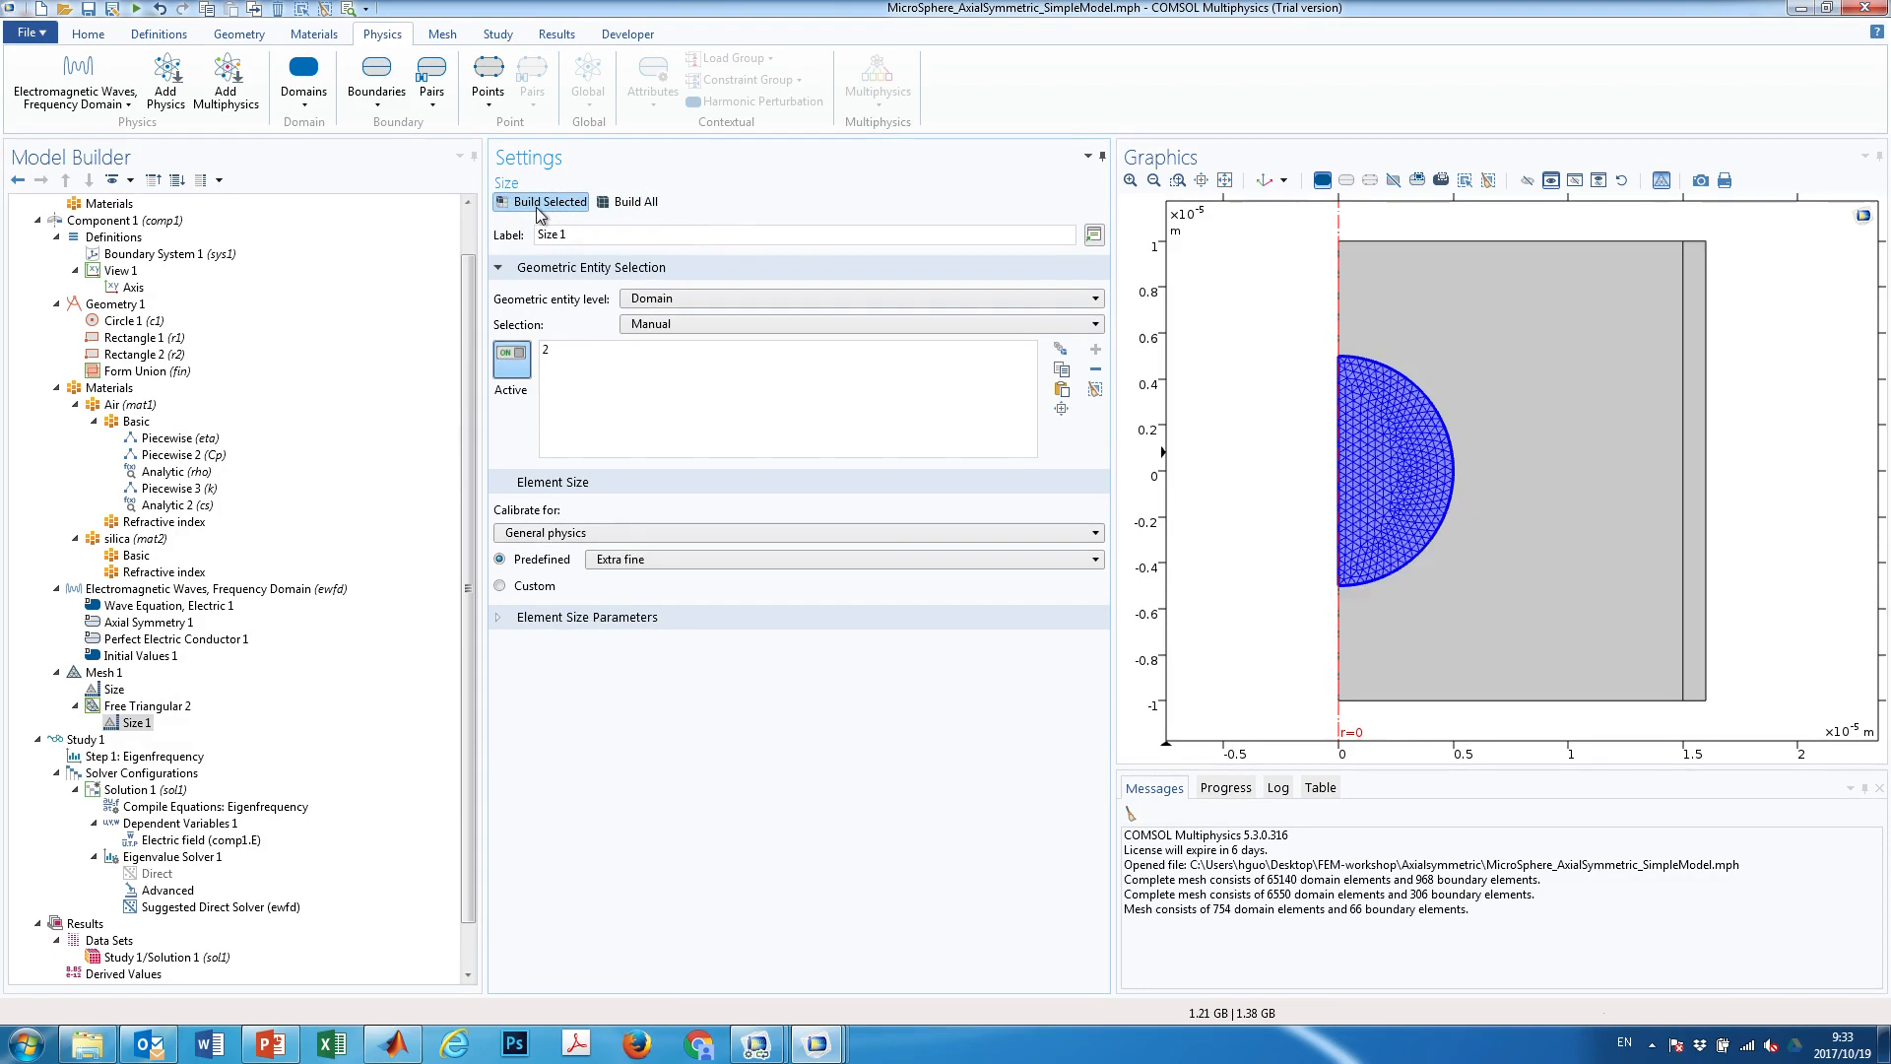
Change the microsphere's predefined element size to Extremely fine and rebuild its mesh
{"action": "left_click", "coordinate": [642, 559]}
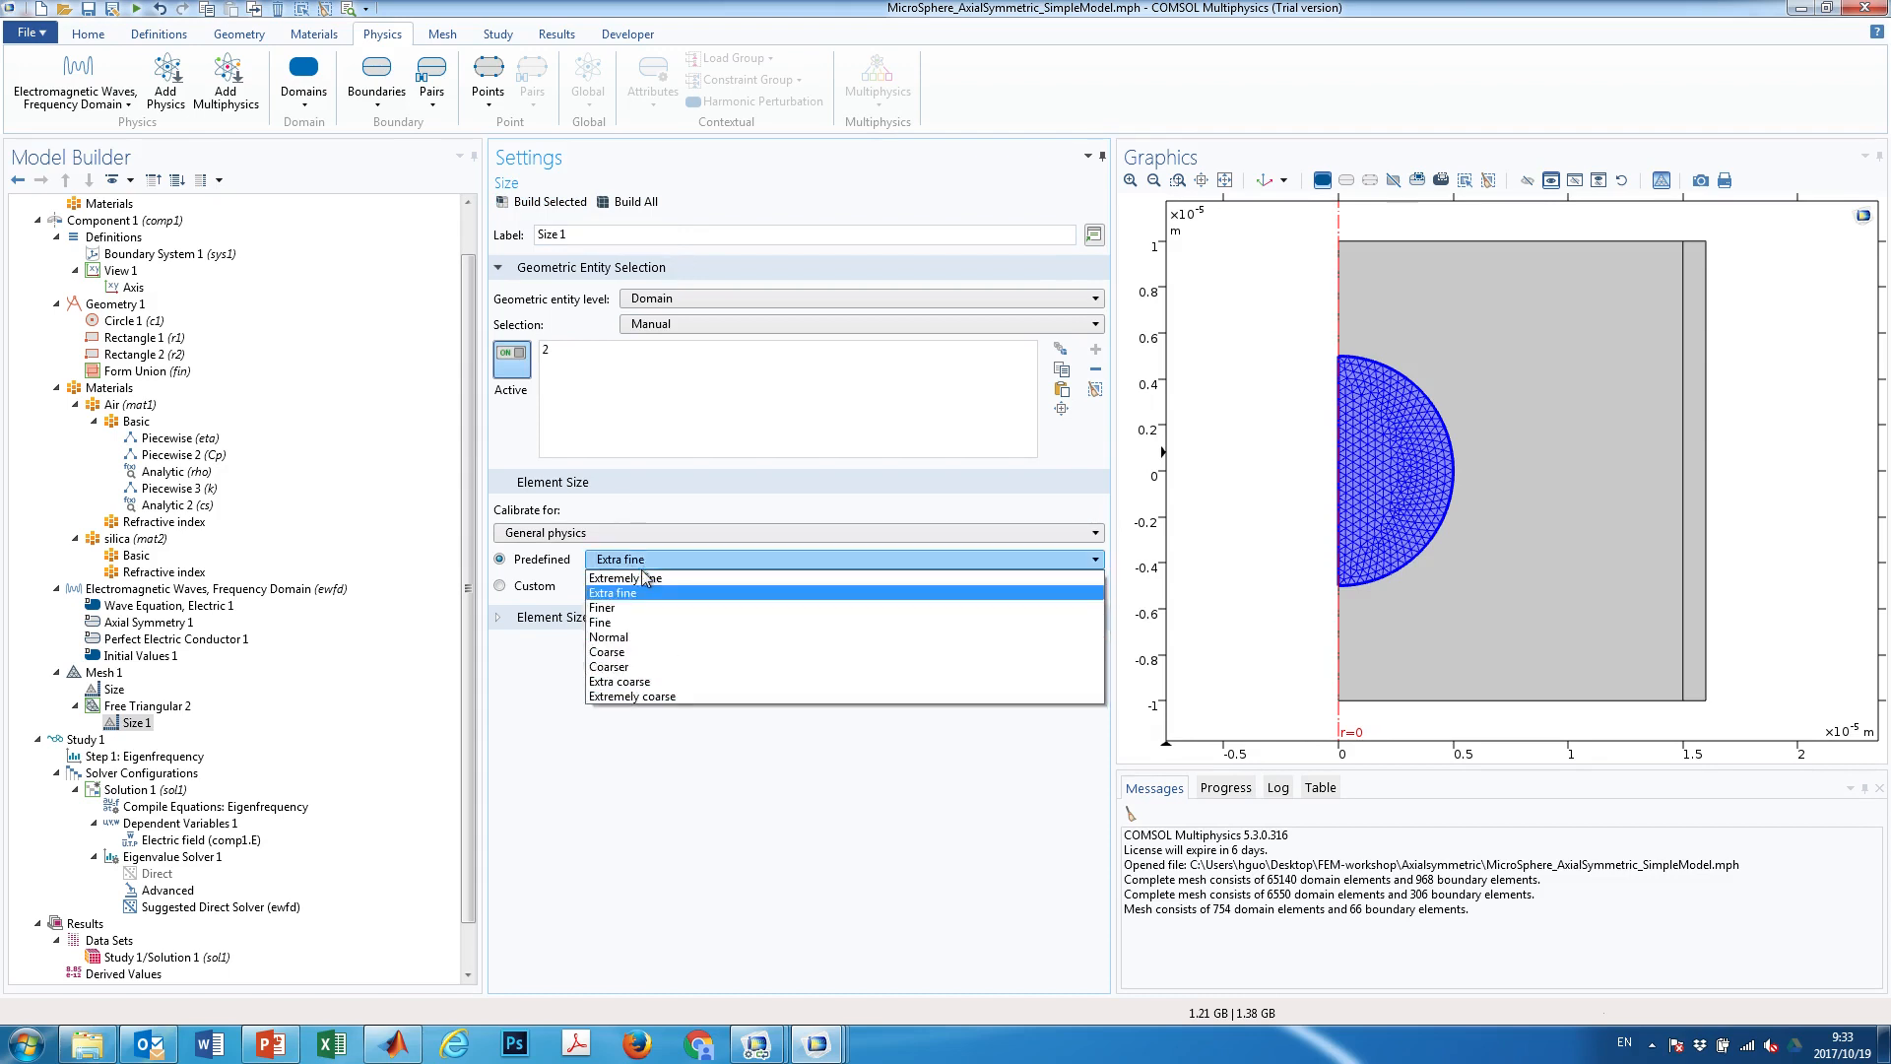
{"action": "left_click", "coordinate": [630, 572]}
{"action": "left_click", "coordinate": [545, 202]}
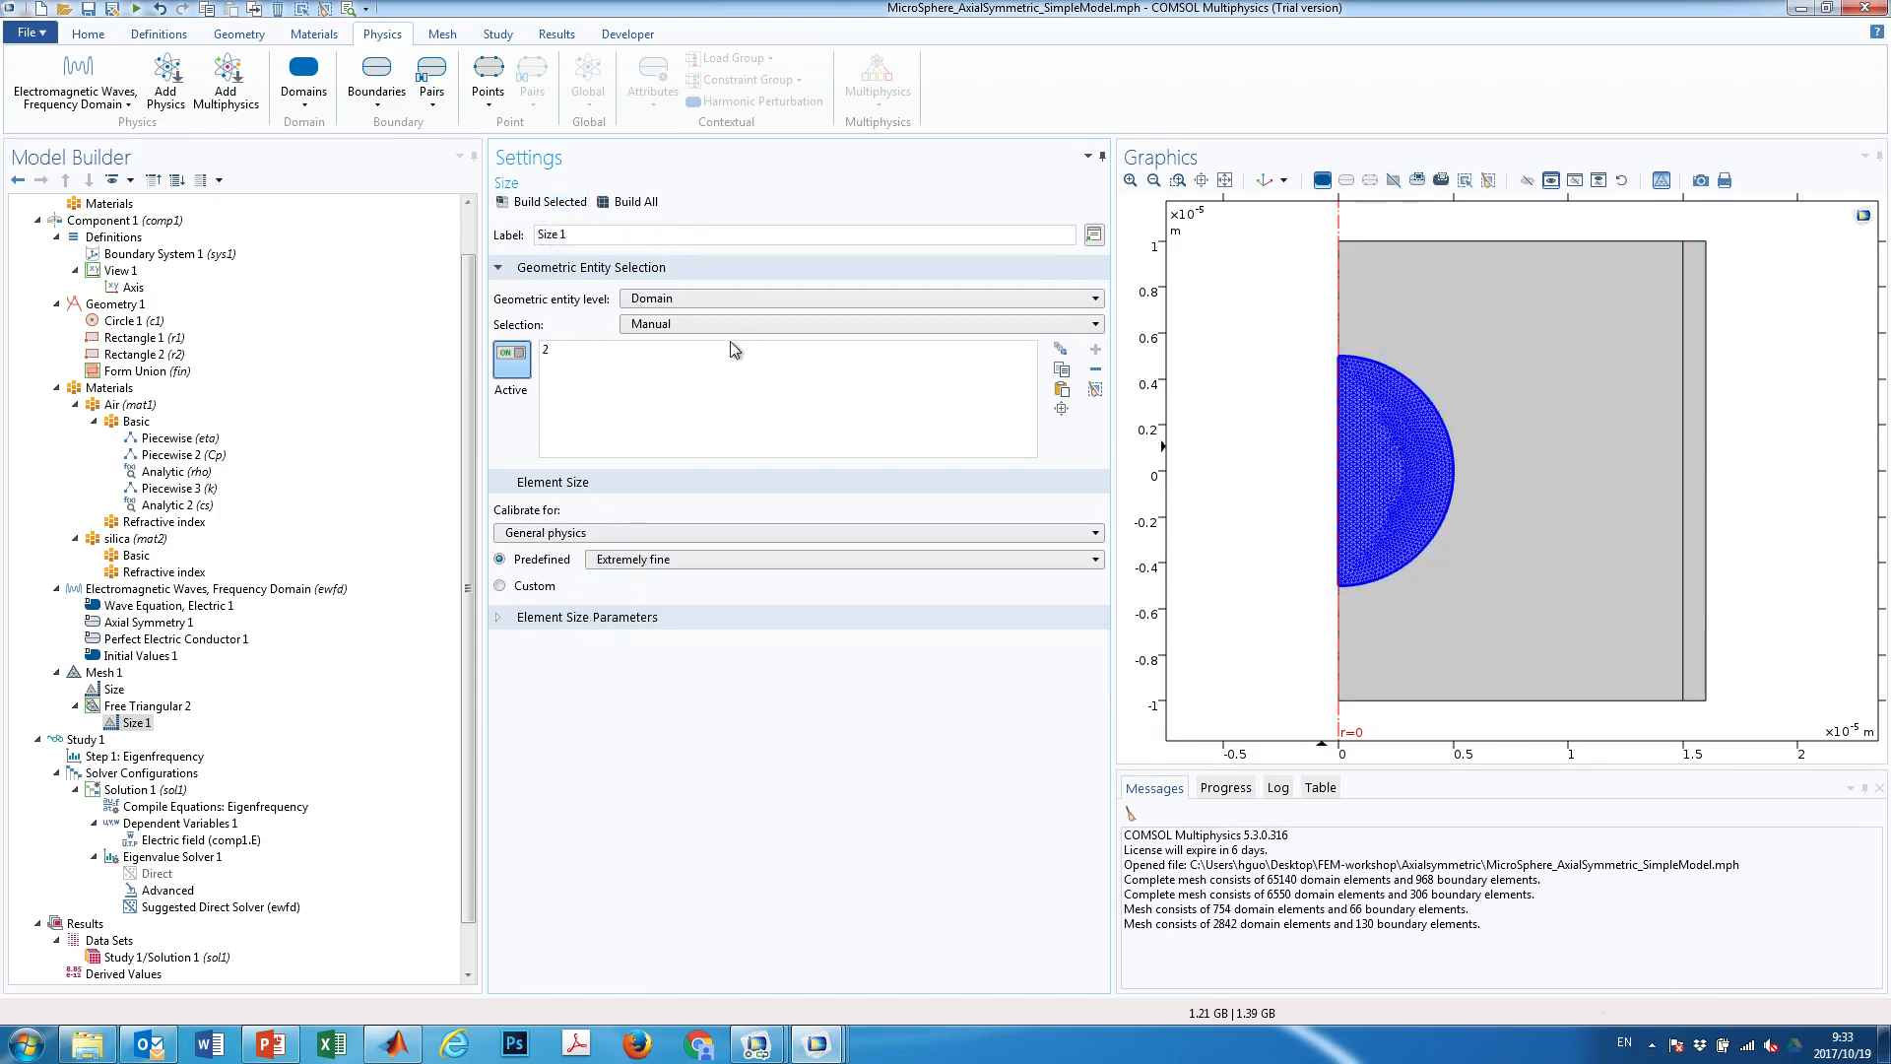
Add a second Free Triangular node to Mesh 1 for the remaining domains and build the whole mesh
{"action": "left_click", "coordinate": [103, 674]}
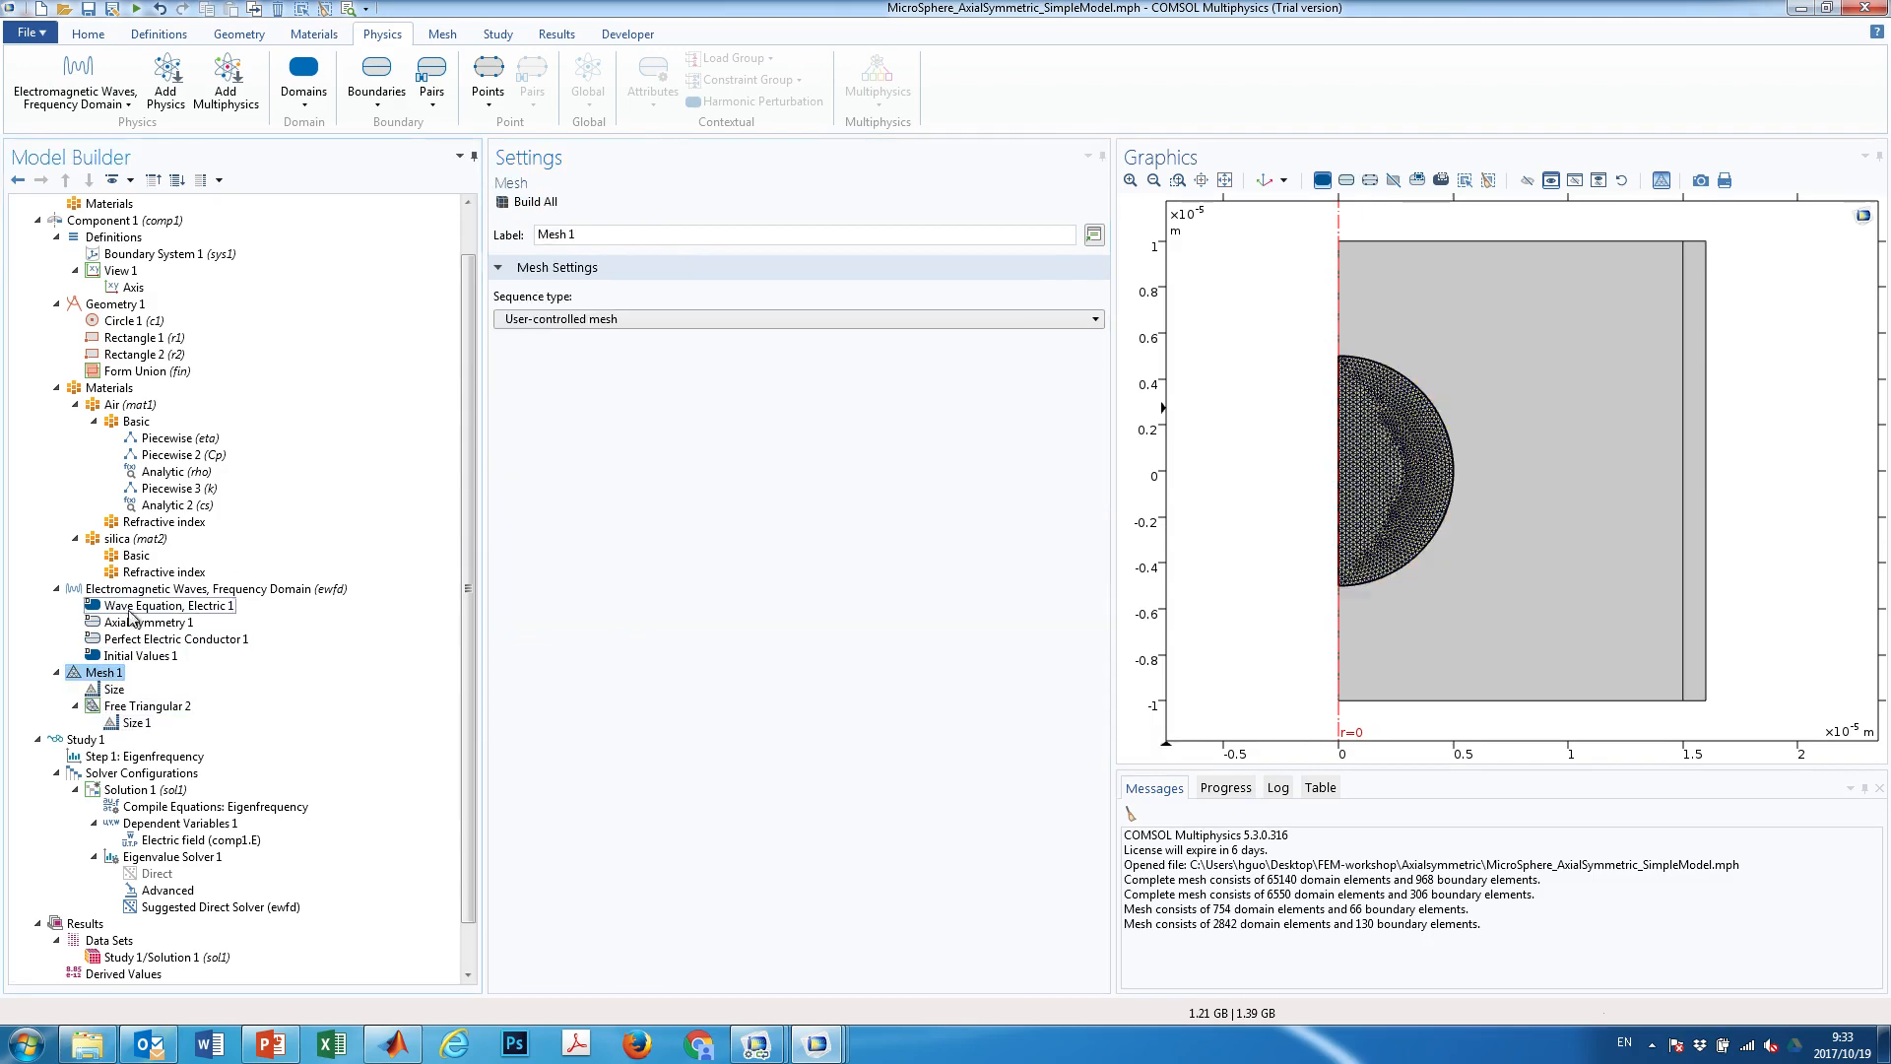
{"action": "left_click", "coordinate": [122, 707]}
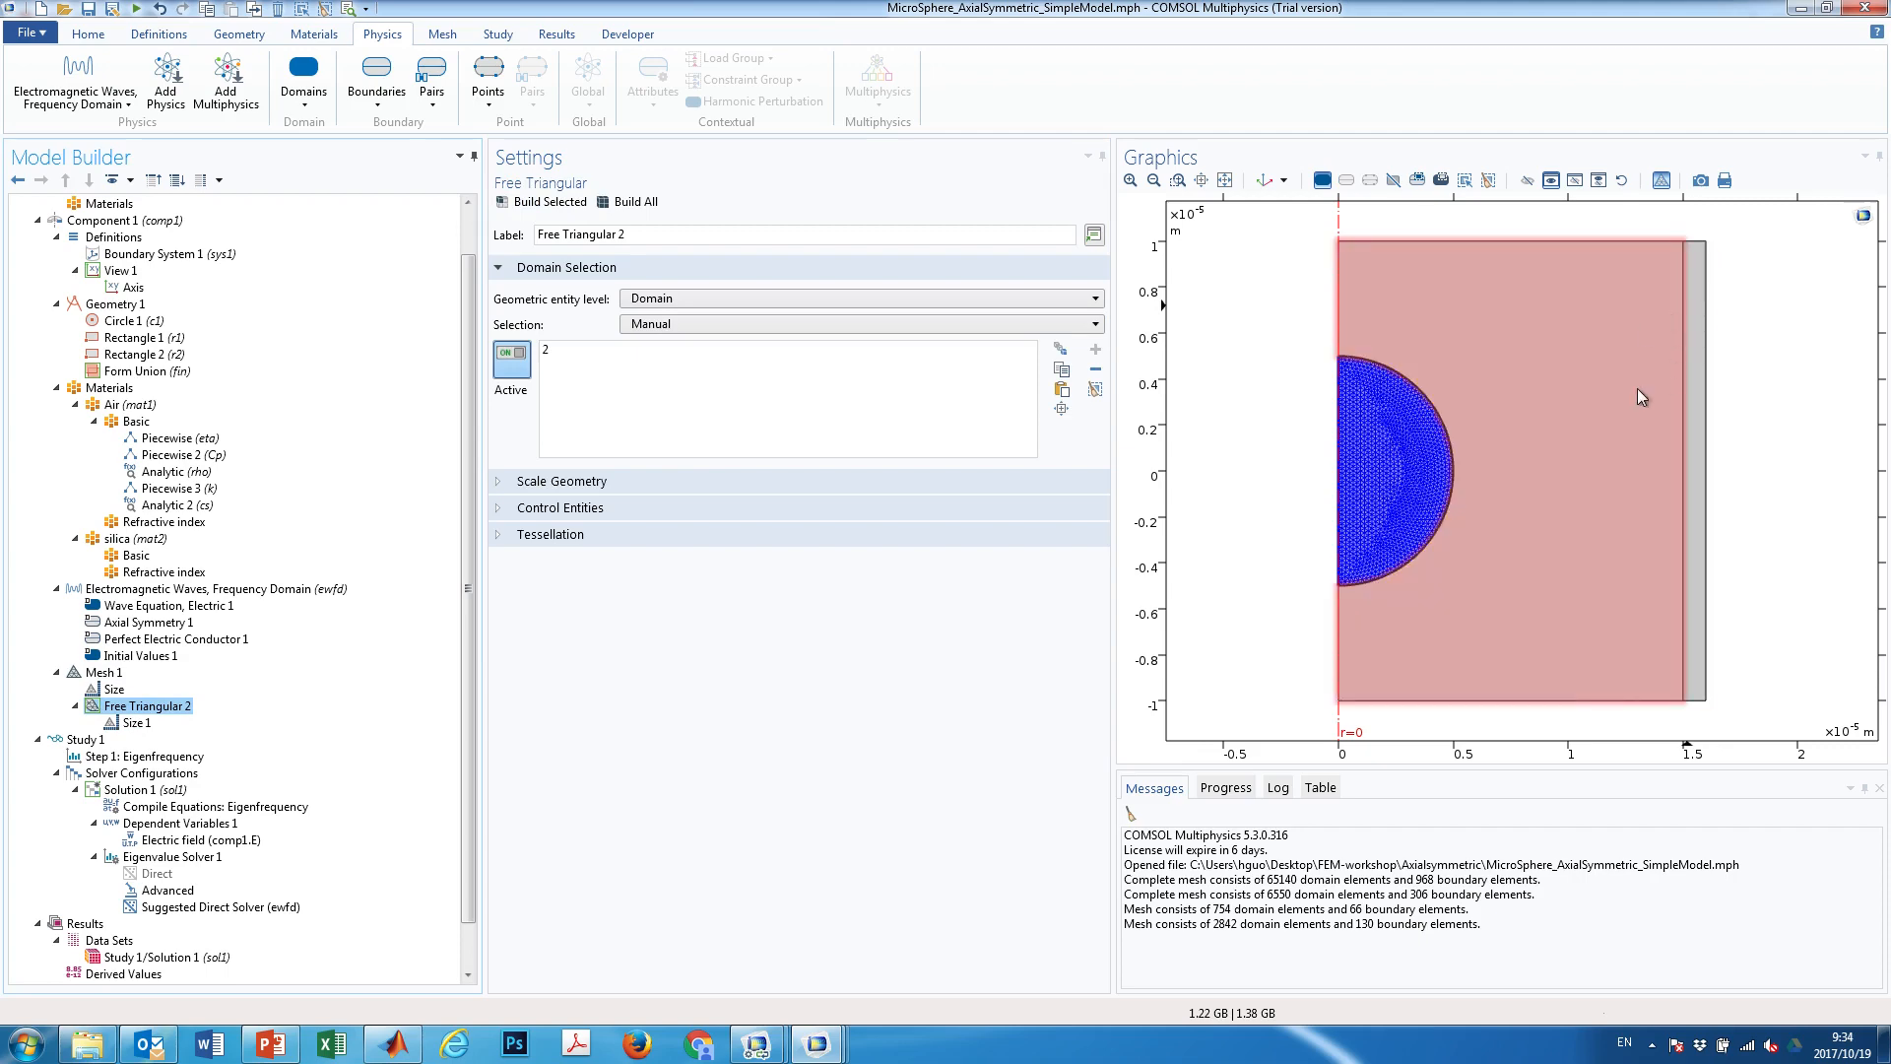
{"action": "left_click", "coordinate": [94, 673]}
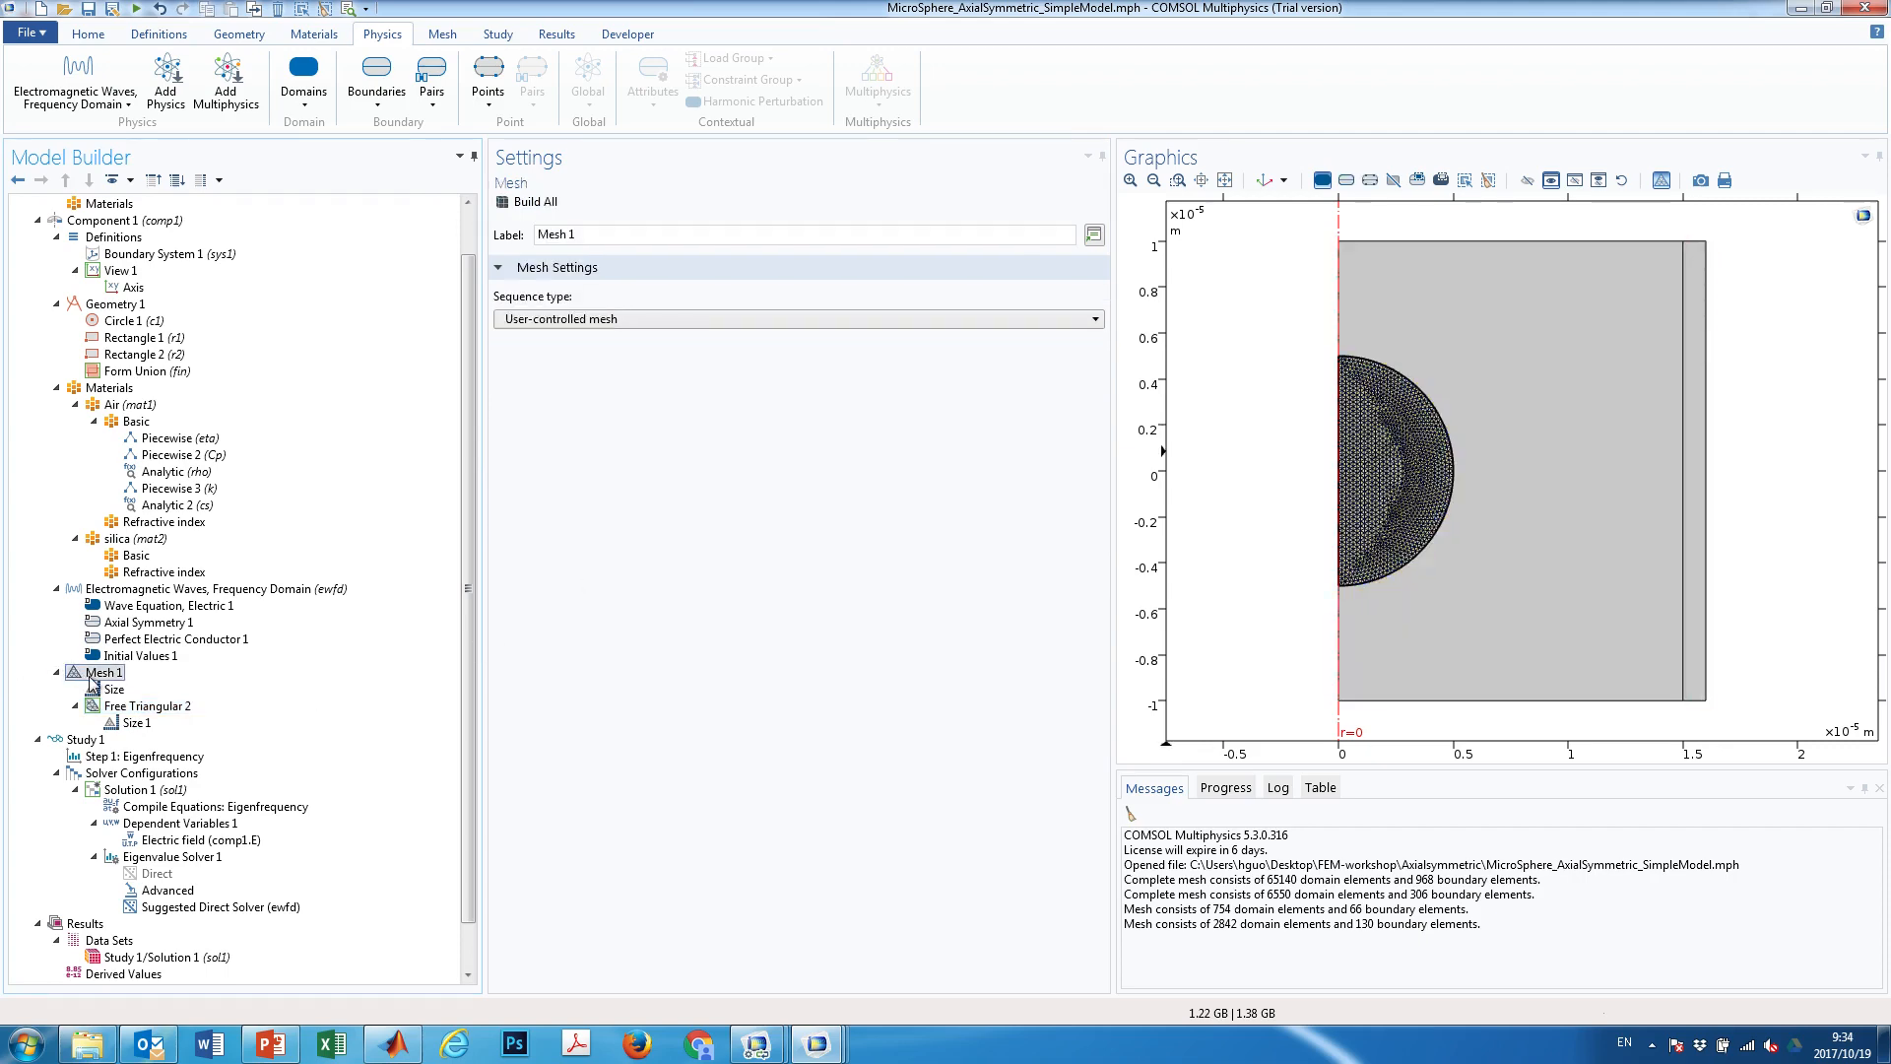
{"action": "right_click", "coordinate": [94, 682]}
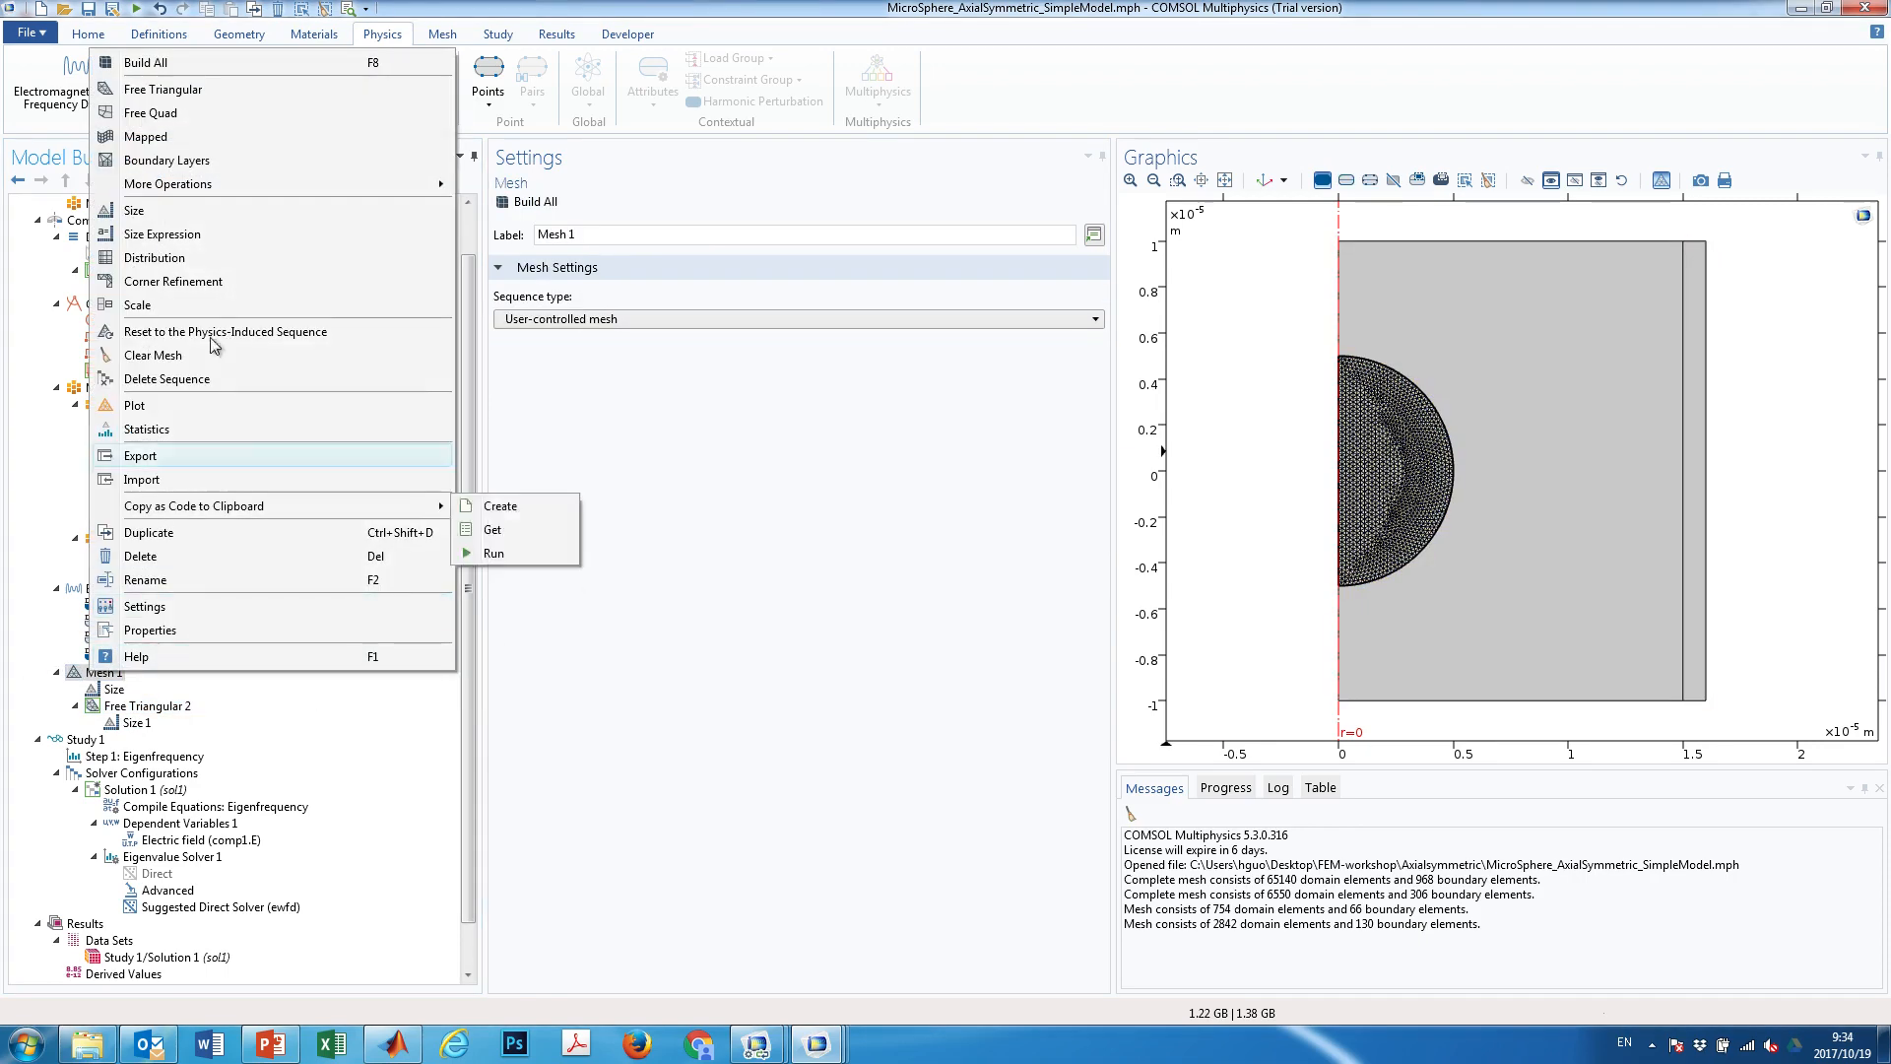
{"action": "left_click", "coordinate": [162, 89]}
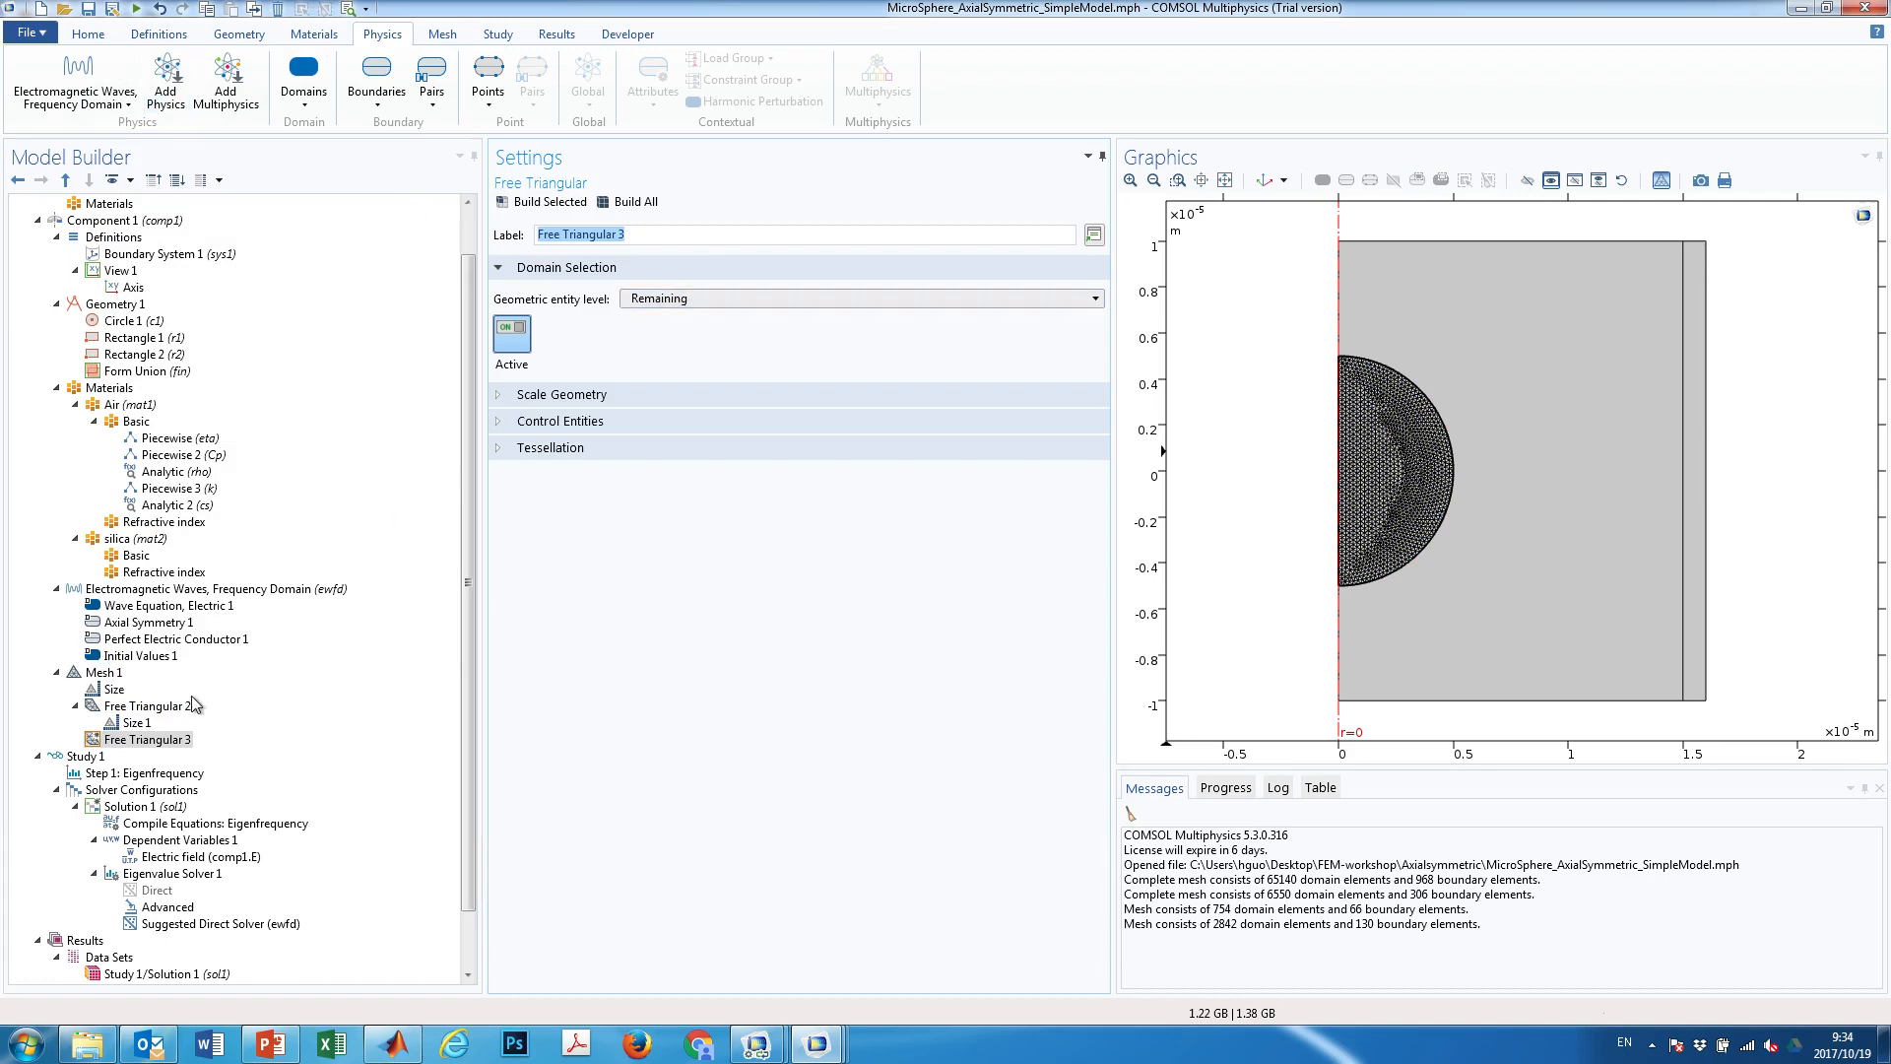
{"action": "left_click", "coordinate": [630, 203]}
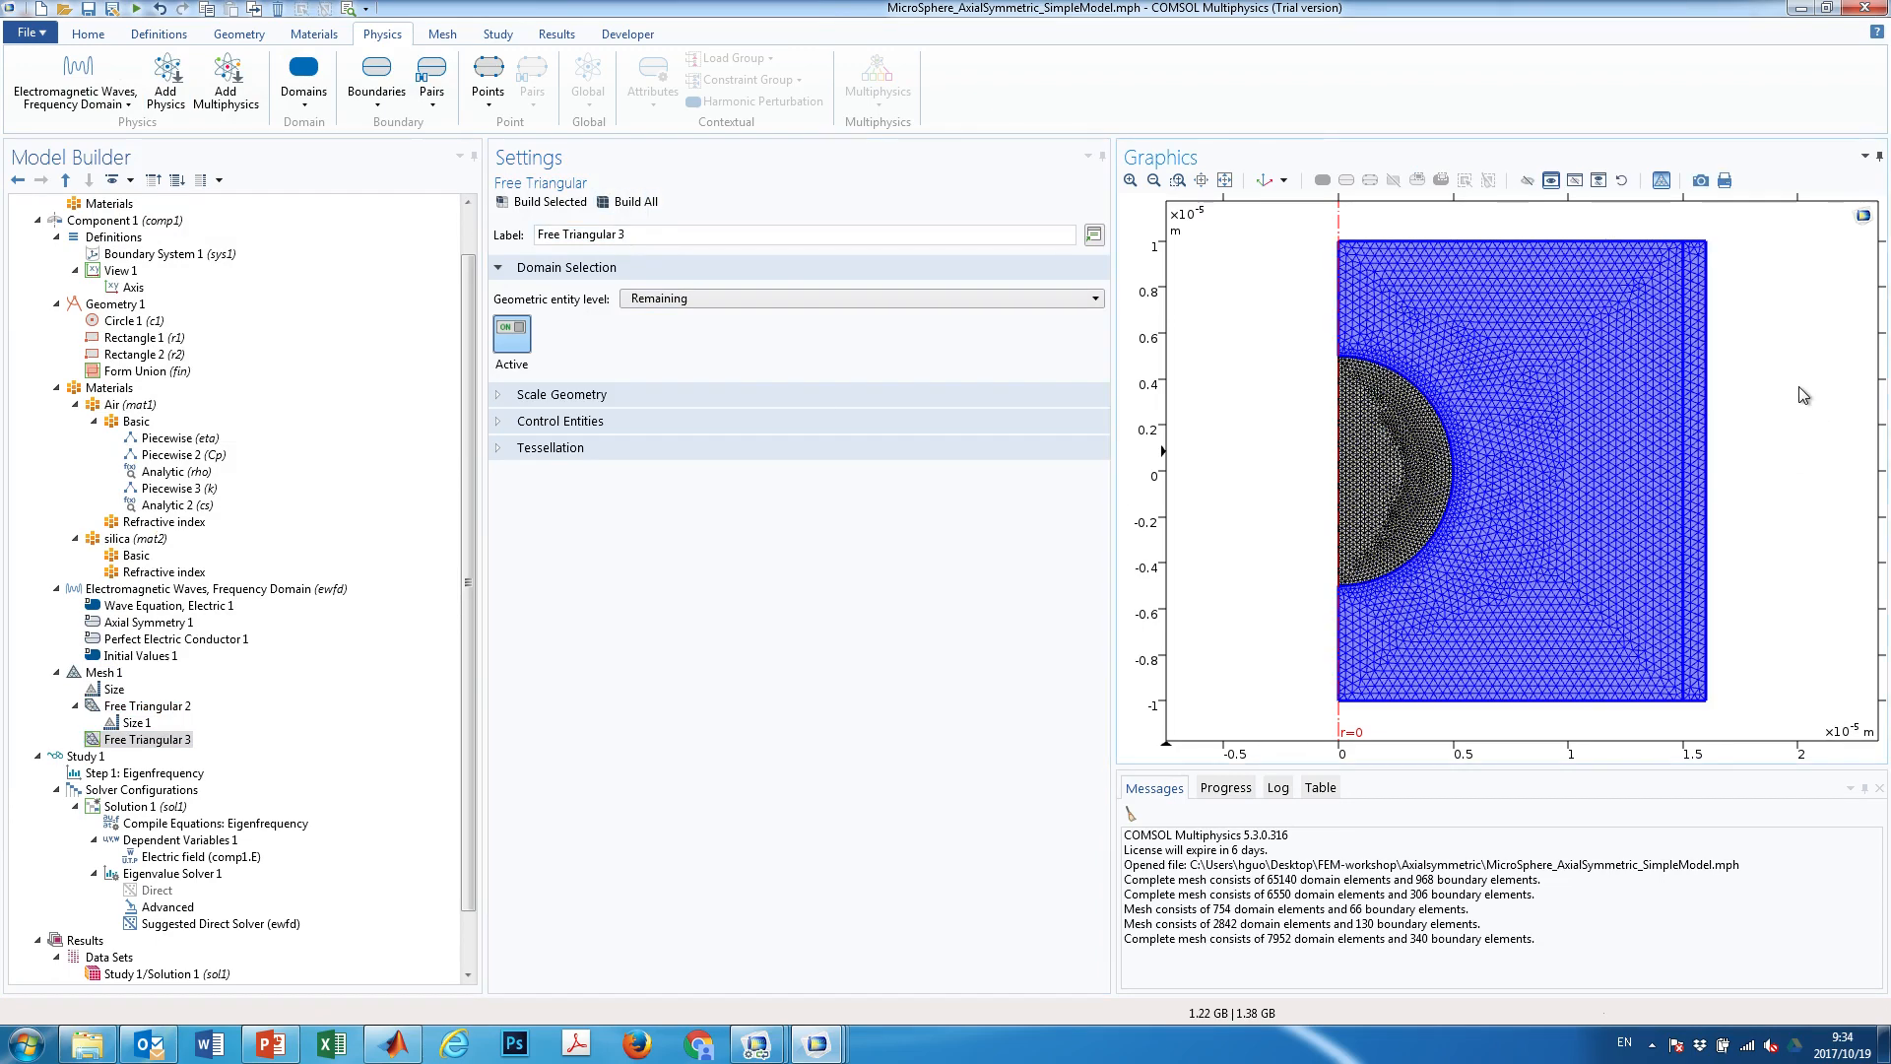
Display the complete Mesh 1 and open Study 1's settings
{"action": "left_click", "coordinate": [101, 674]}
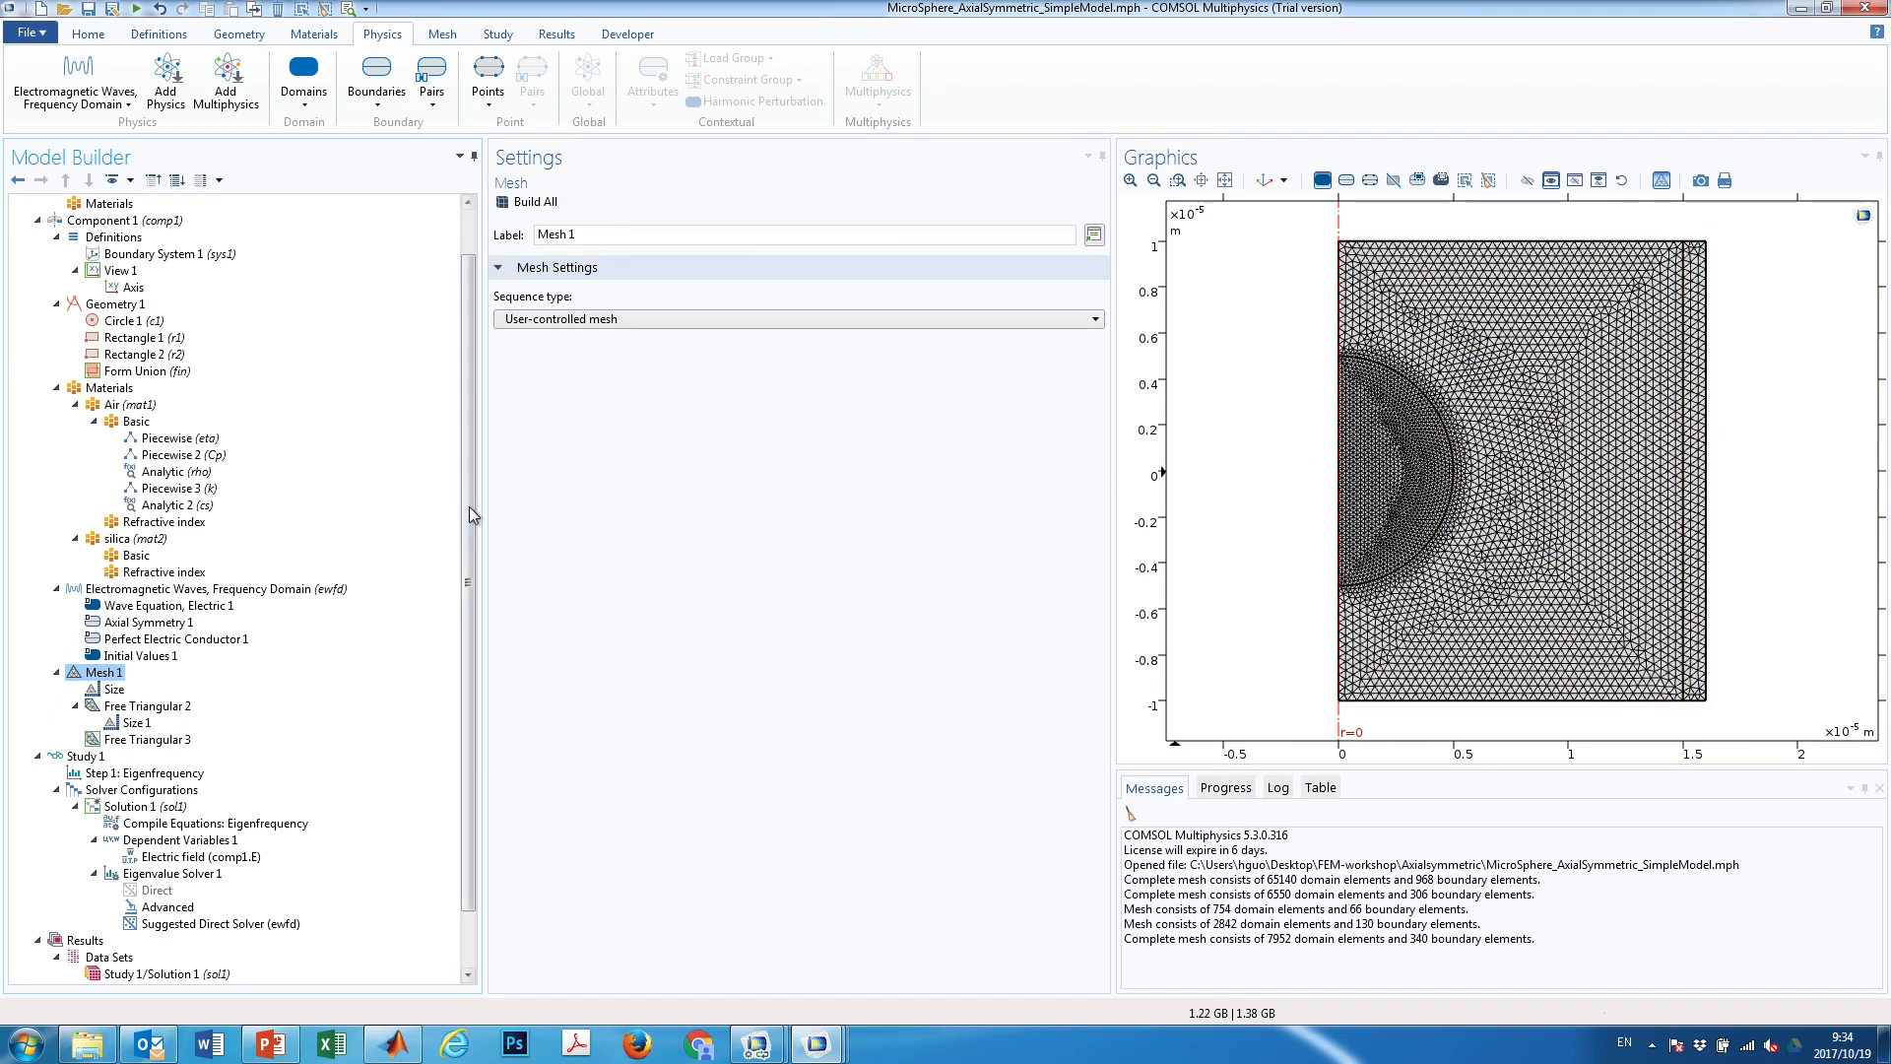
{"action": "left_click_drag", "start_coordinate": [469, 507], "coordinate": [478, 618]}
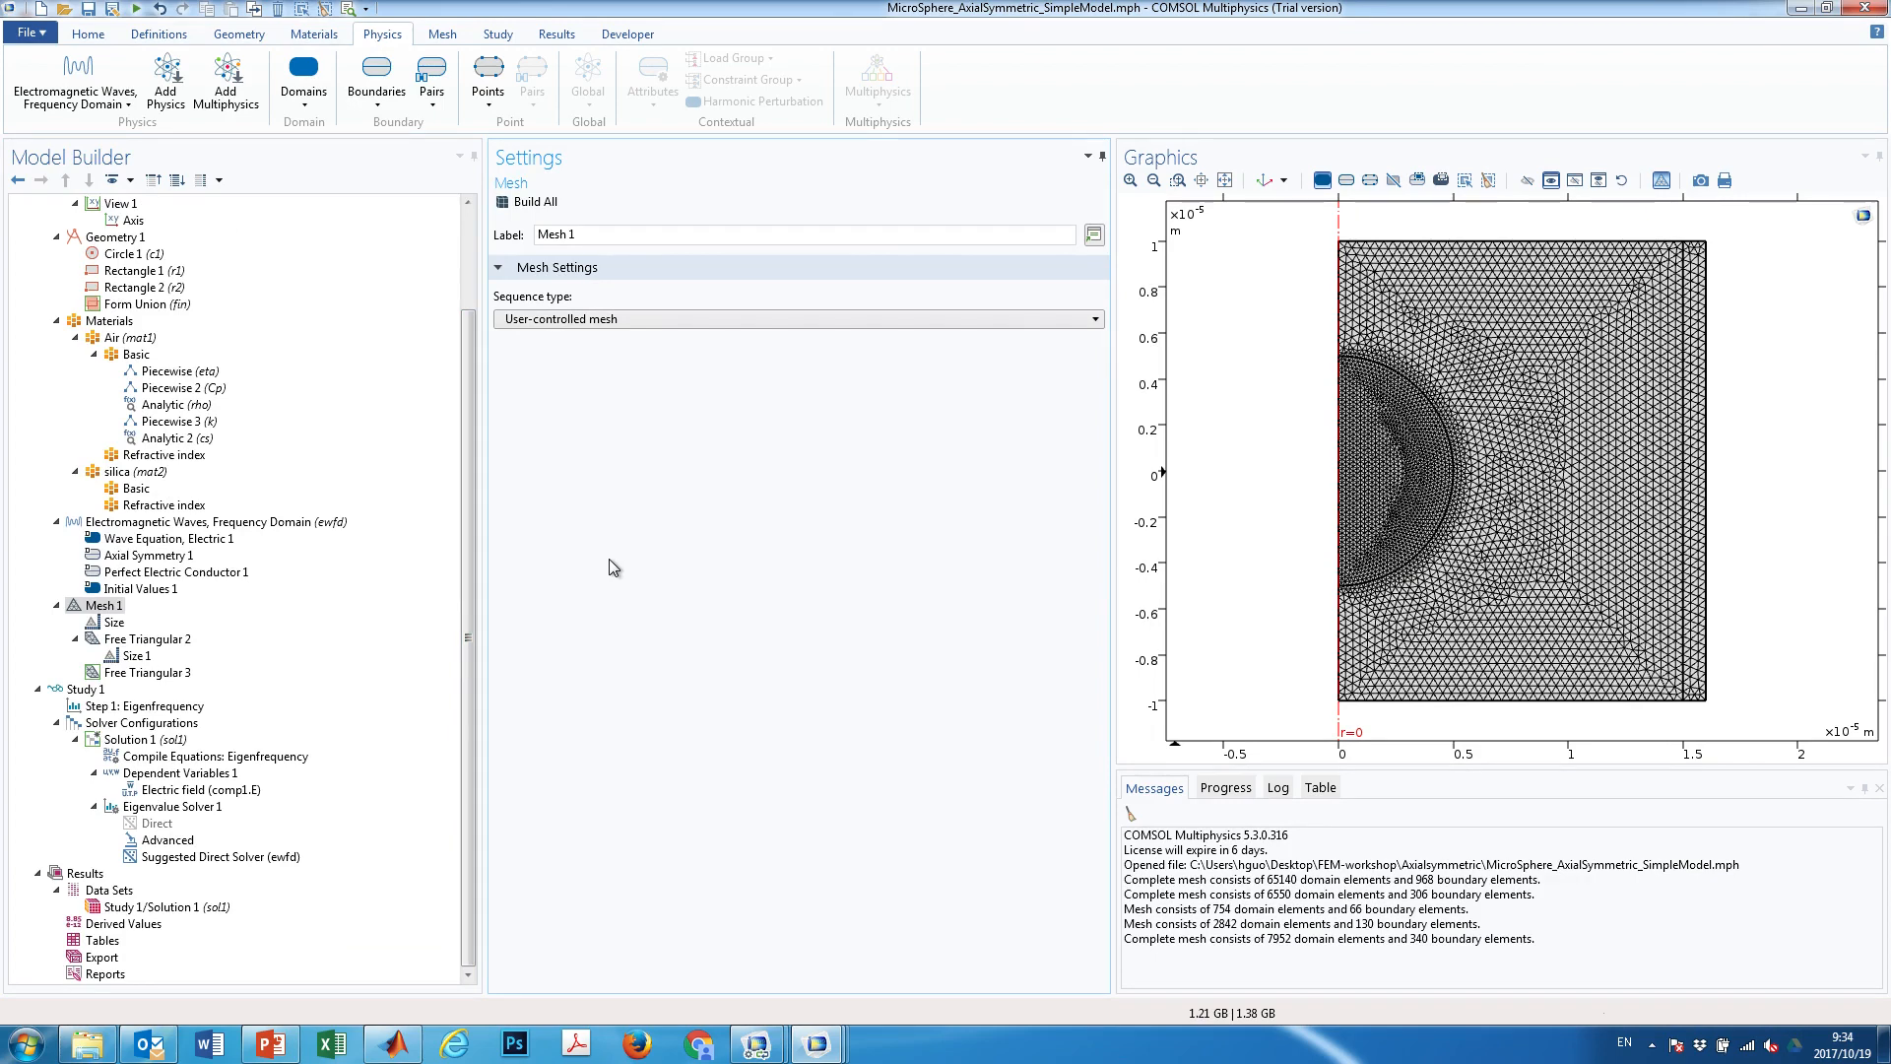
{"action": "left_click_drag", "start_coordinate": [468, 565], "coordinate": [482, 605]}
{"action": "mouse_move", "coordinate": [469, 604]}
{"action": "left_mouse_down"}
{"action": "mouse_move", "coordinate": [468, 546]}
{"action": "mouse_move", "coordinate": [473, 623]}
{"action": "left_mouse_up"}
{"action": "left_click", "coordinate": [81, 690]}
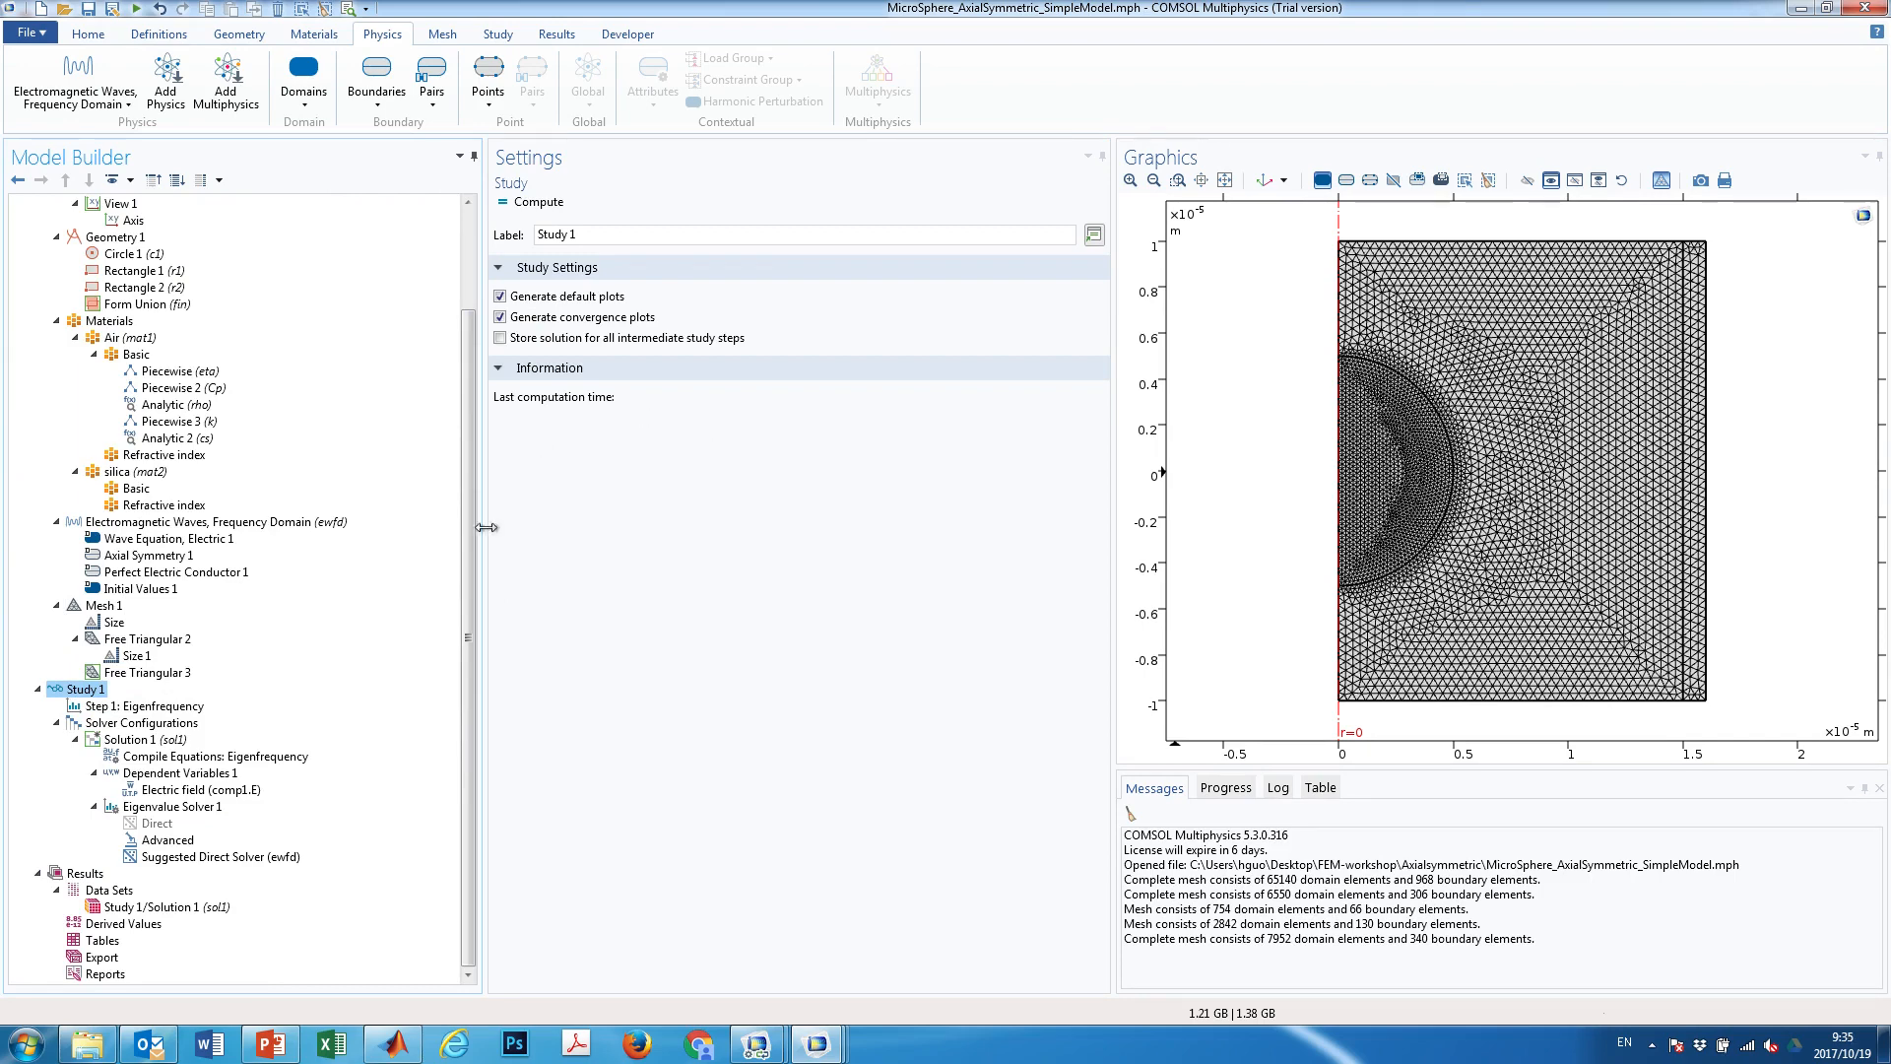
{"action": "left_click_drag", "start_coordinate": [468, 564], "coordinate": [476, 425]}
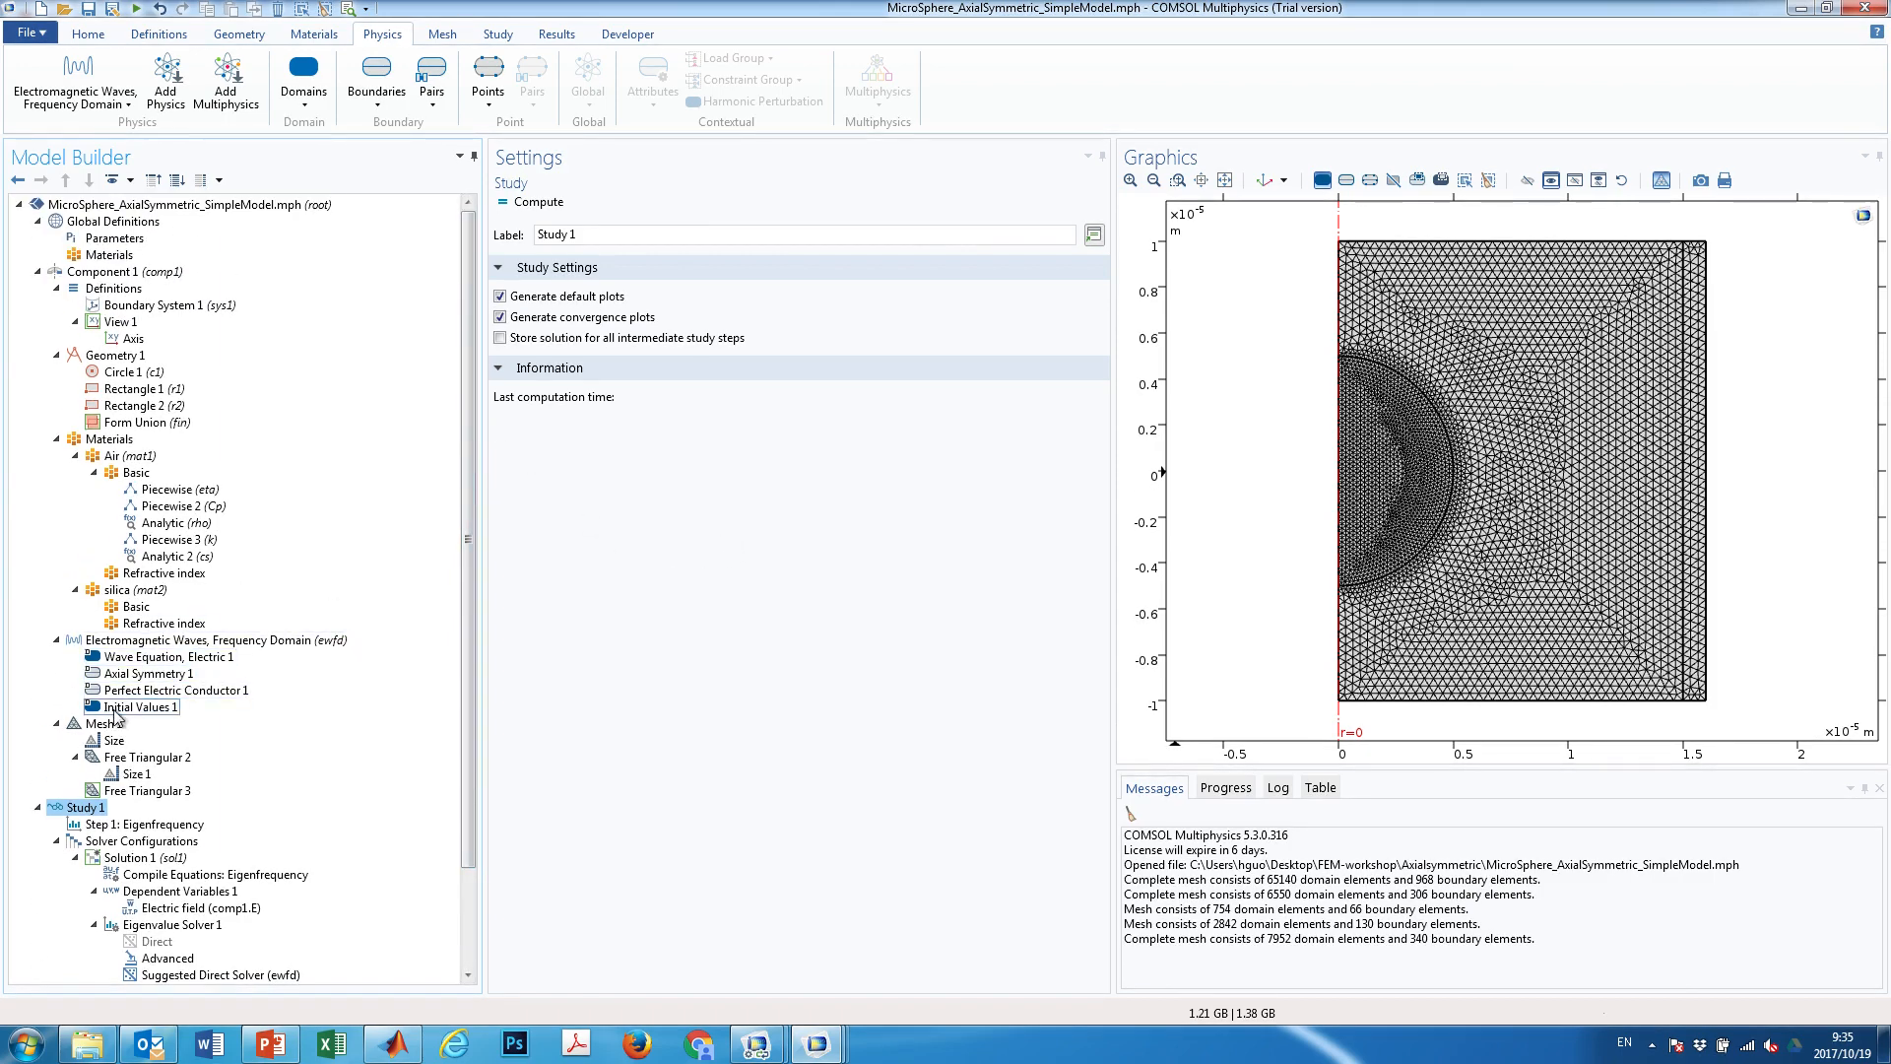
Disable Rectangle 2 in the geometry sequence and rebuild both Geometry 1 and Mesh 1
{"action": "left_click_drag", "start_coordinate": [468, 649], "coordinate": [469, 789]}
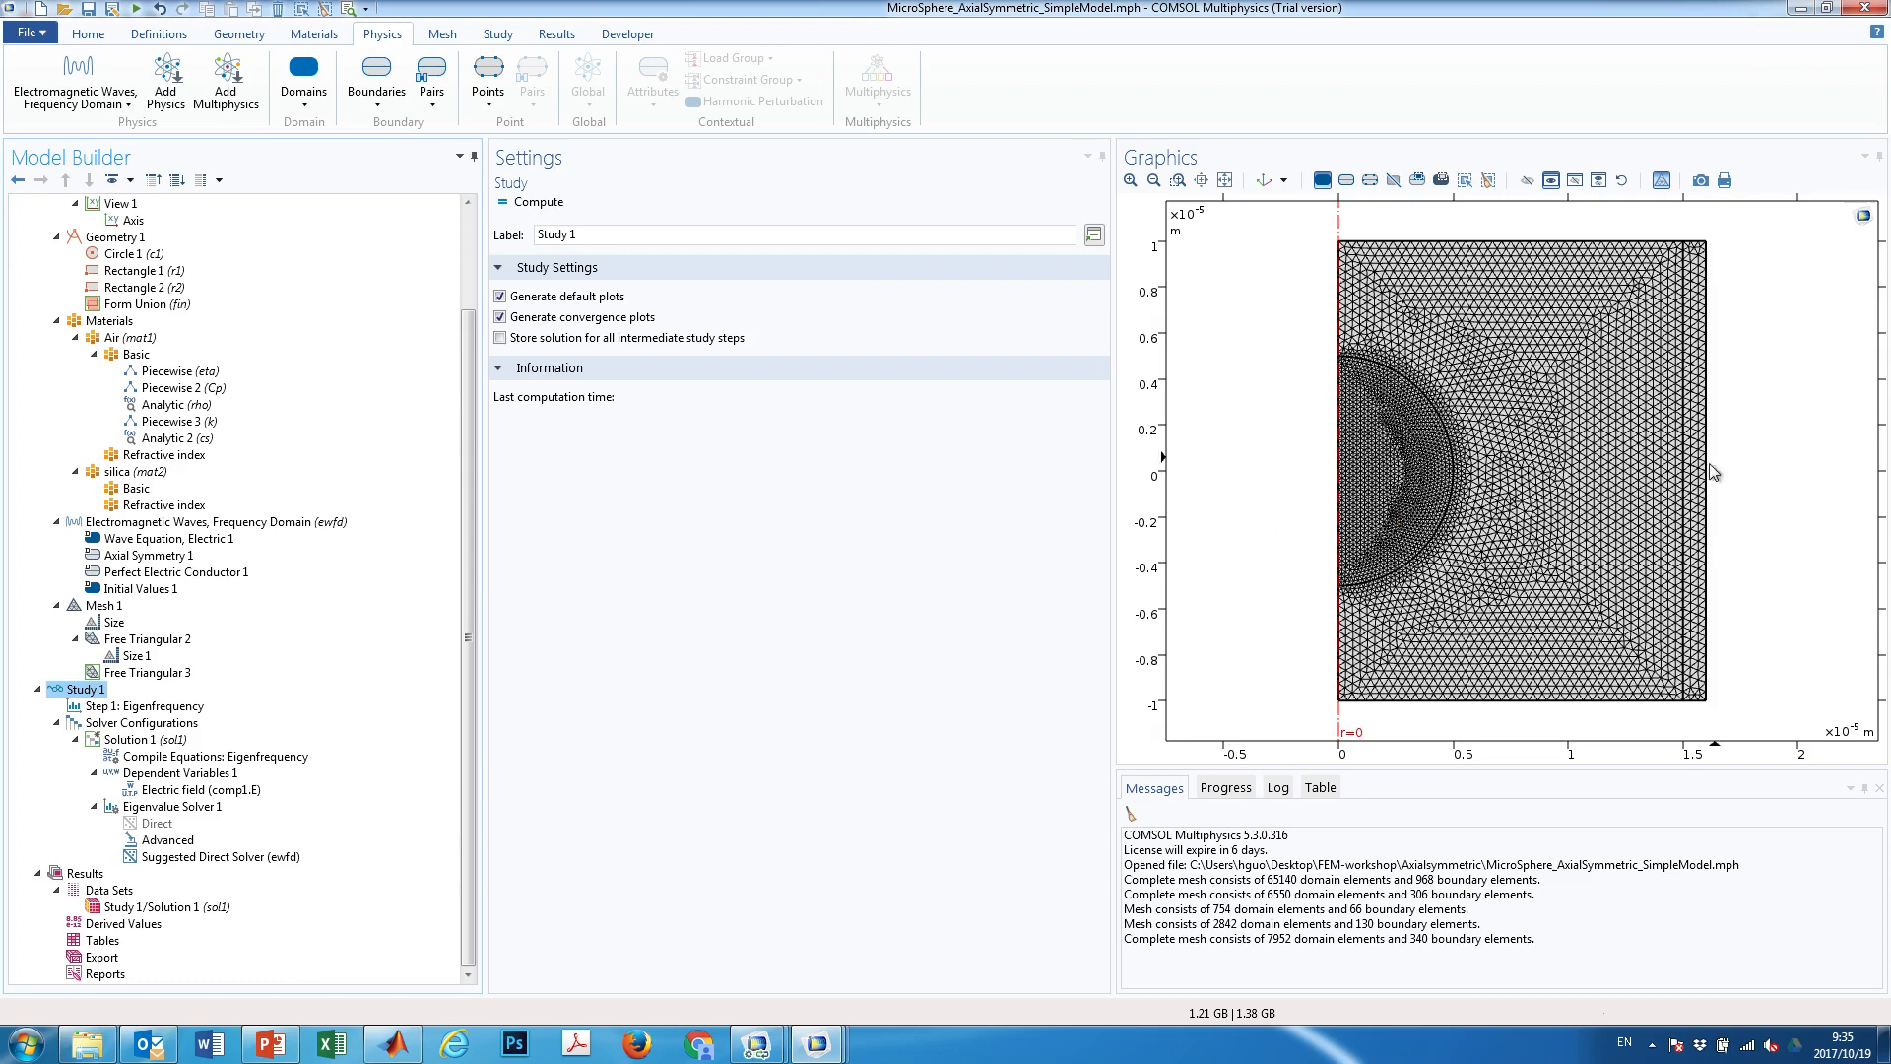
{"action": "left_click_drag", "start_coordinate": [475, 551], "coordinate": [463, 452]}
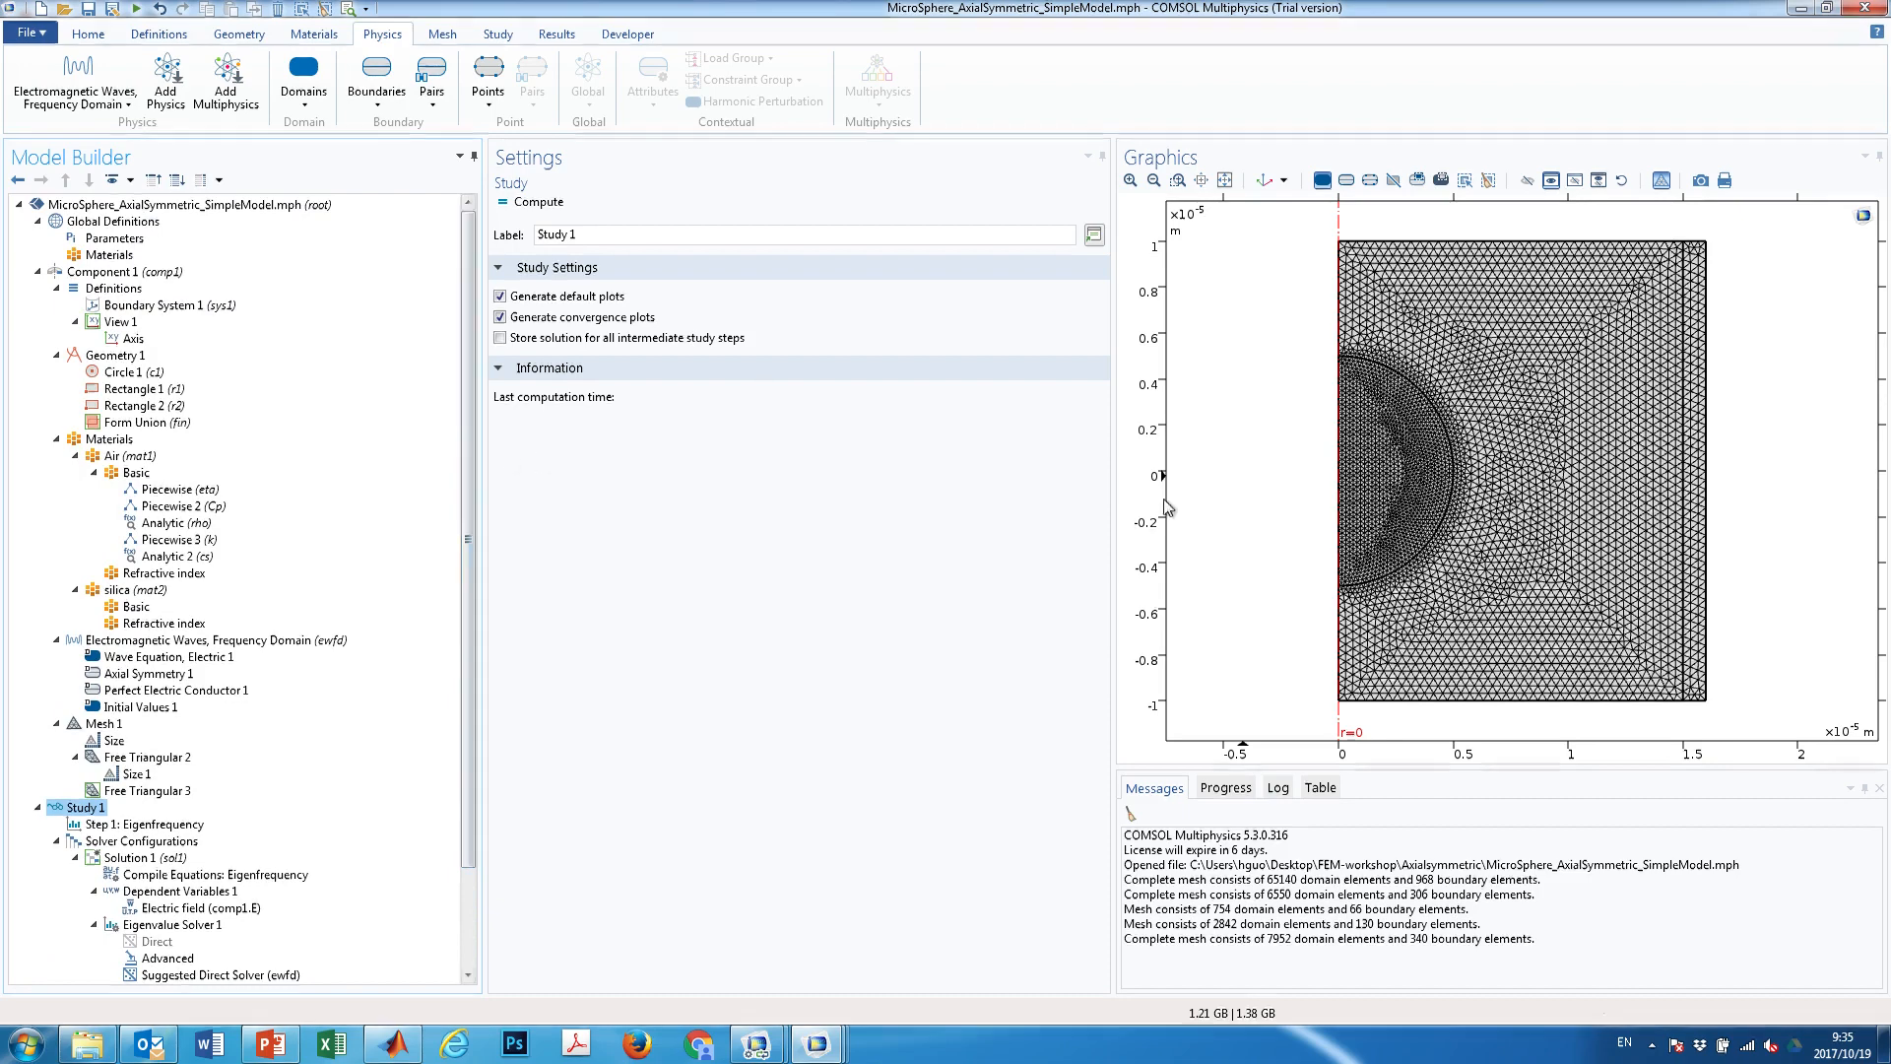
{"action": "right_click", "coordinate": [135, 405]}
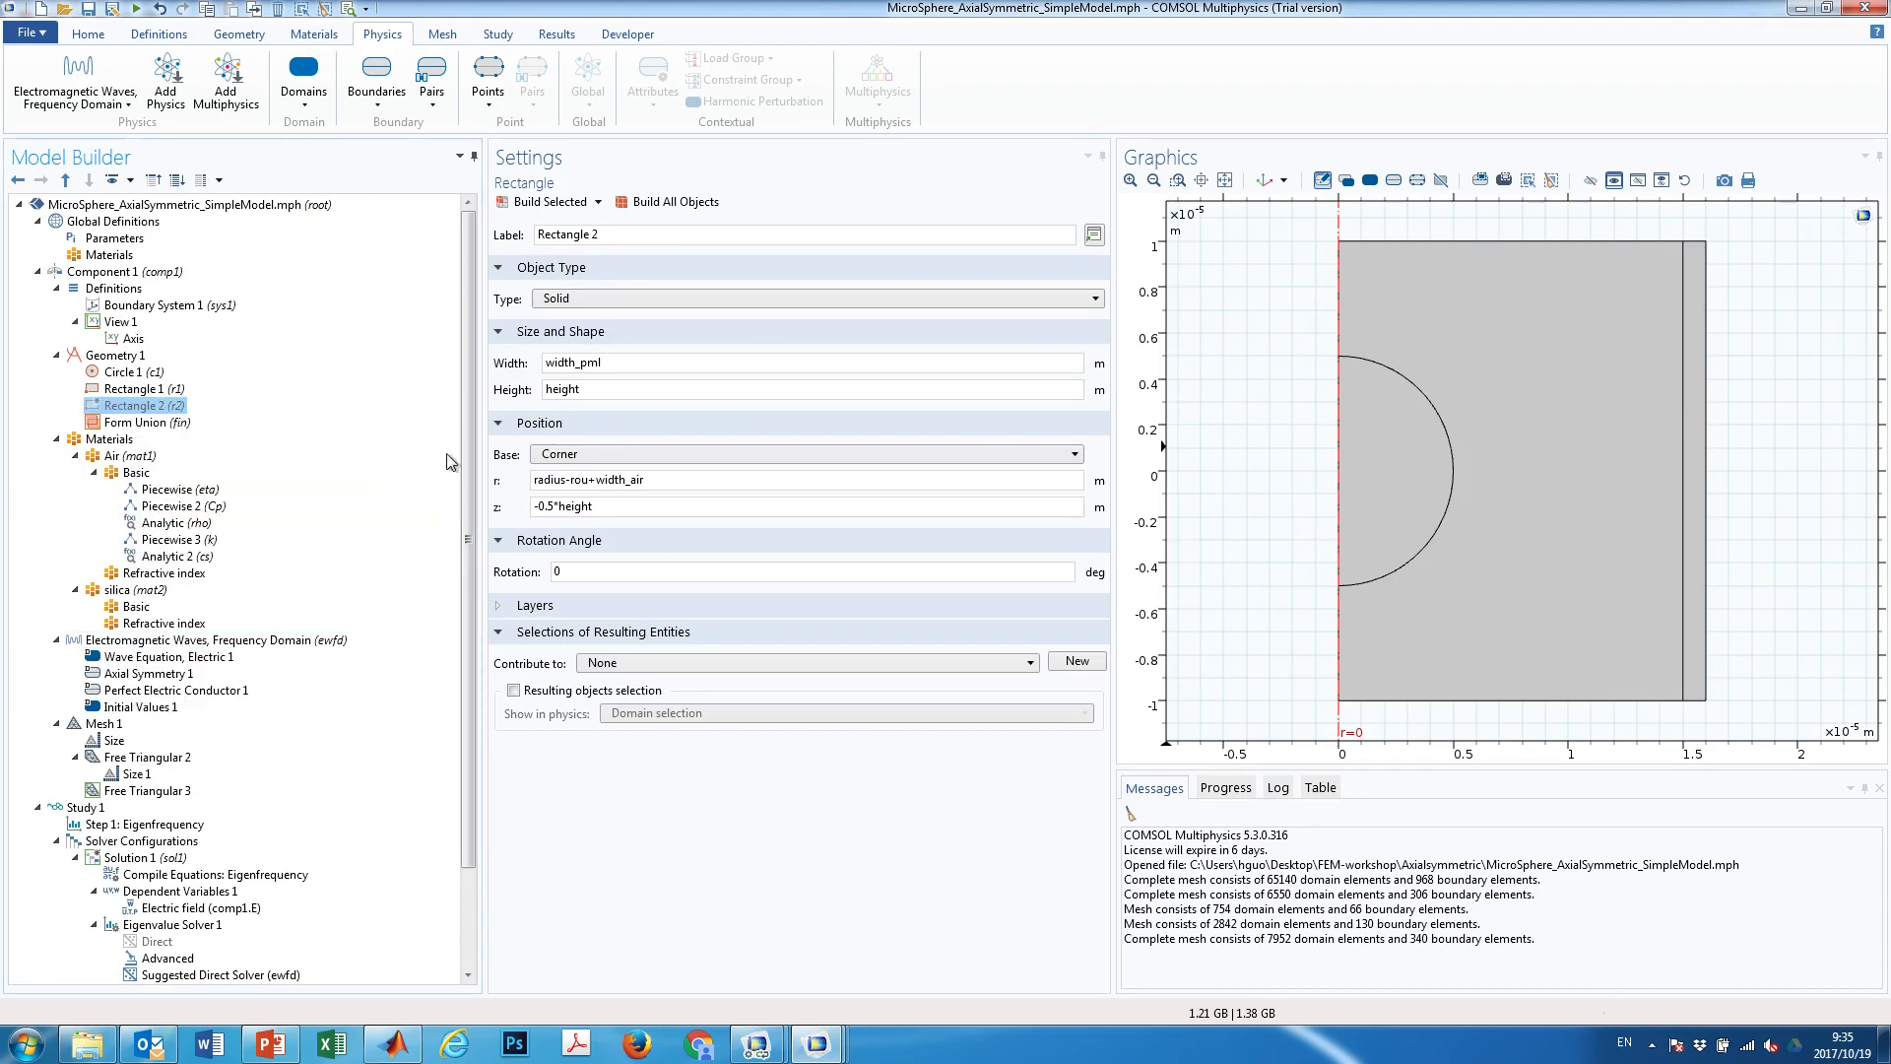
{"action": "left_click", "coordinate": [759, 819]}
{"action": "left_click", "coordinate": [116, 355]}
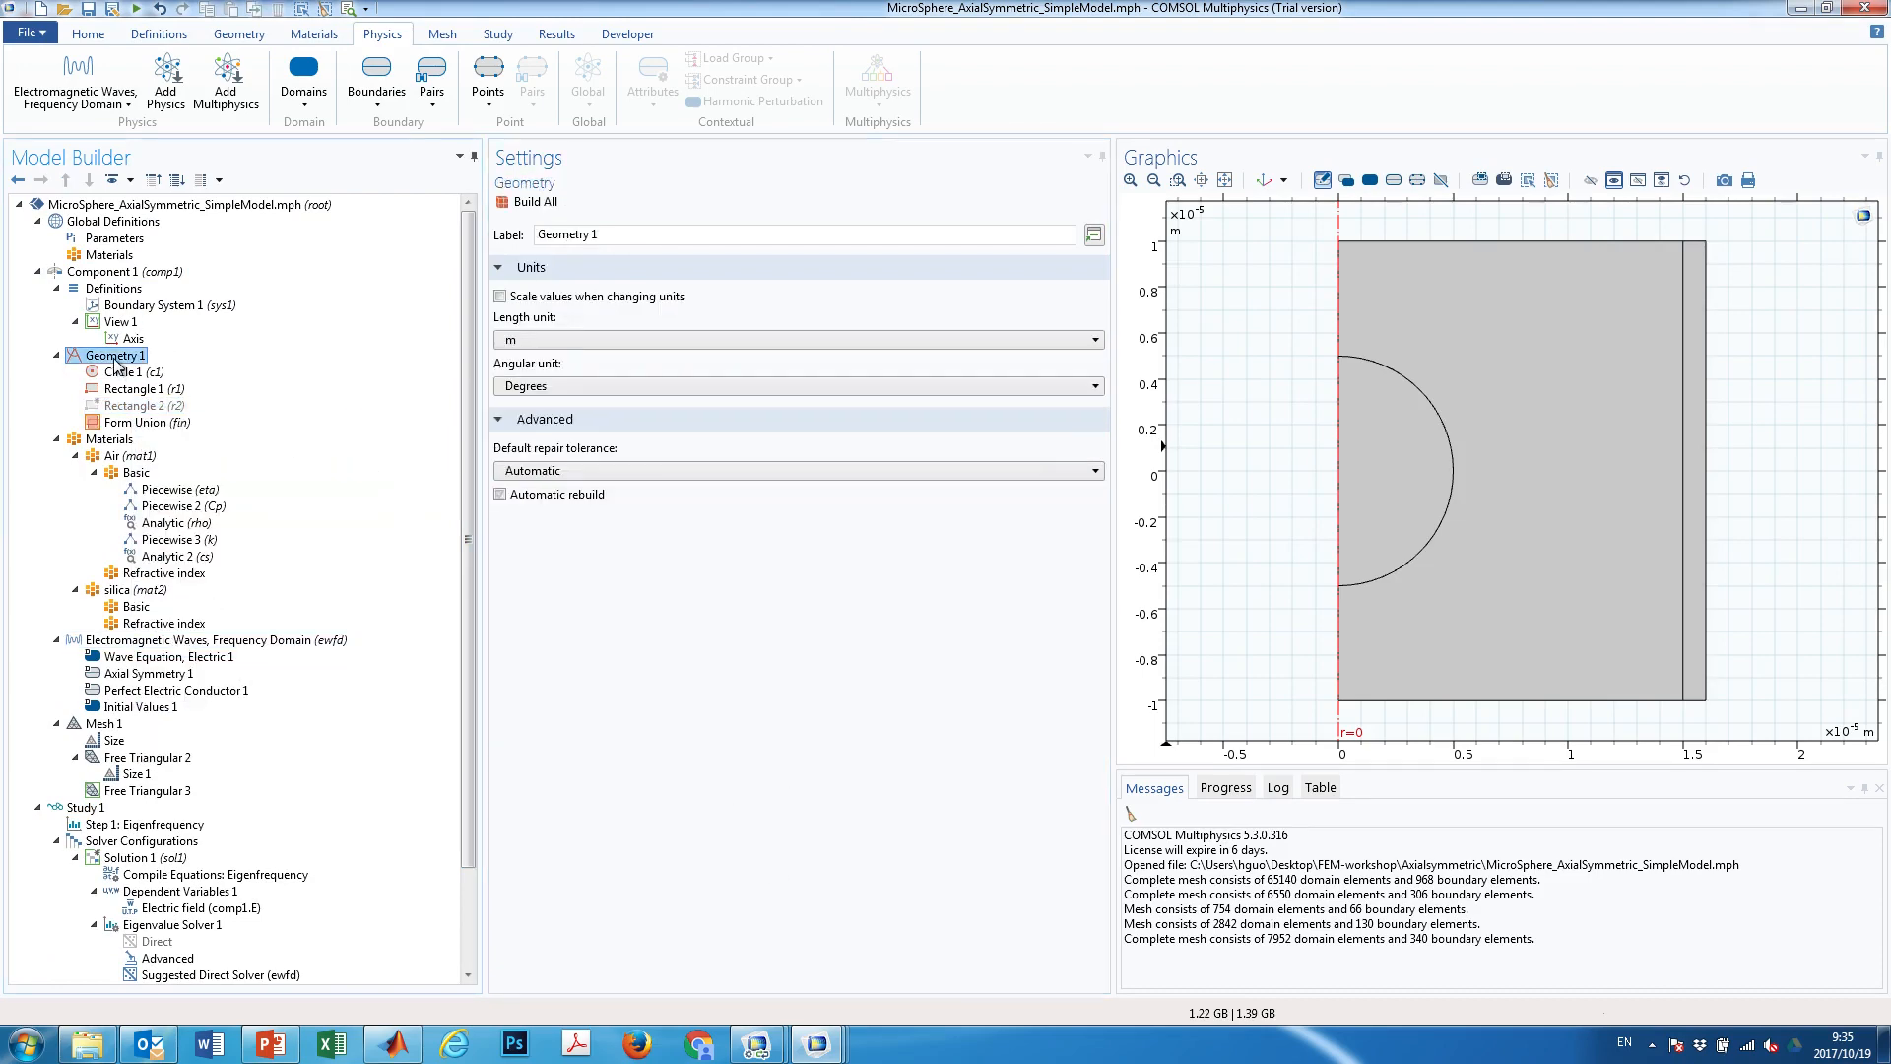
{"action": "left_click", "coordinate": [533, 202]}
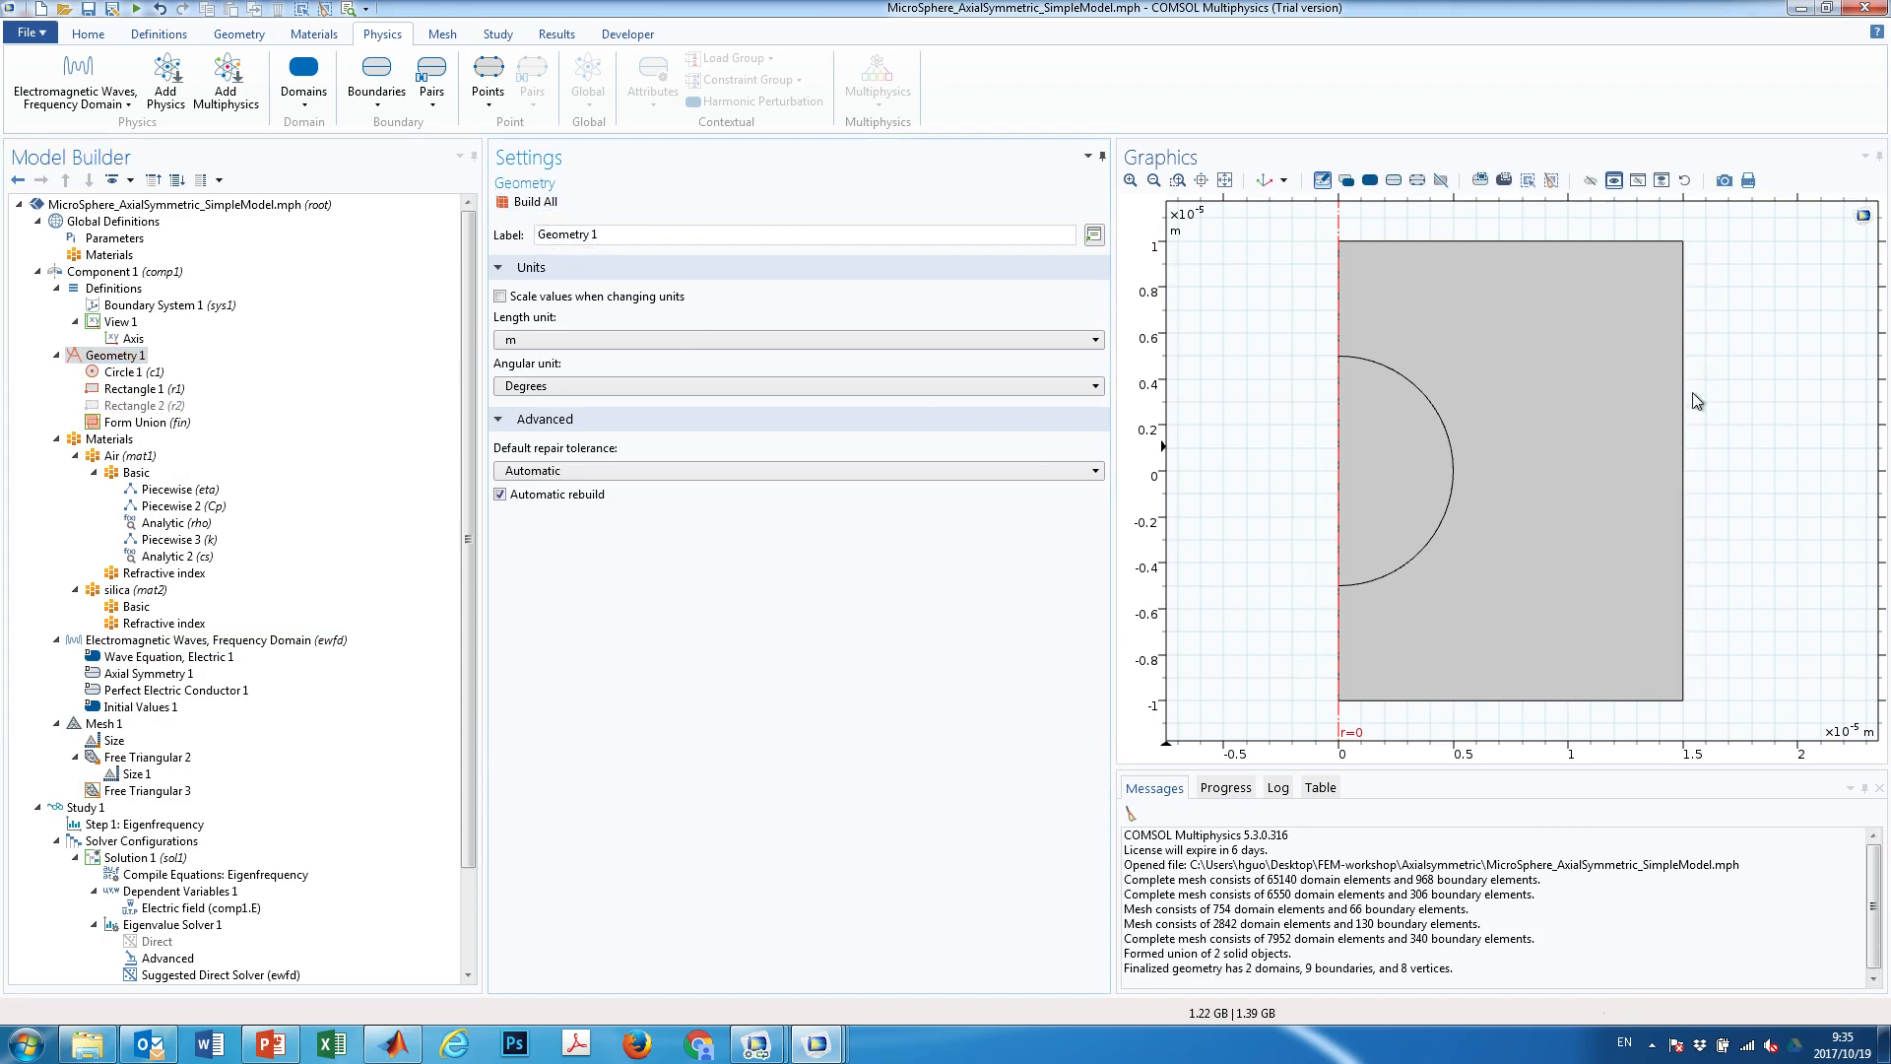
{"action": "left_click", "coordinate": [104, 724]}
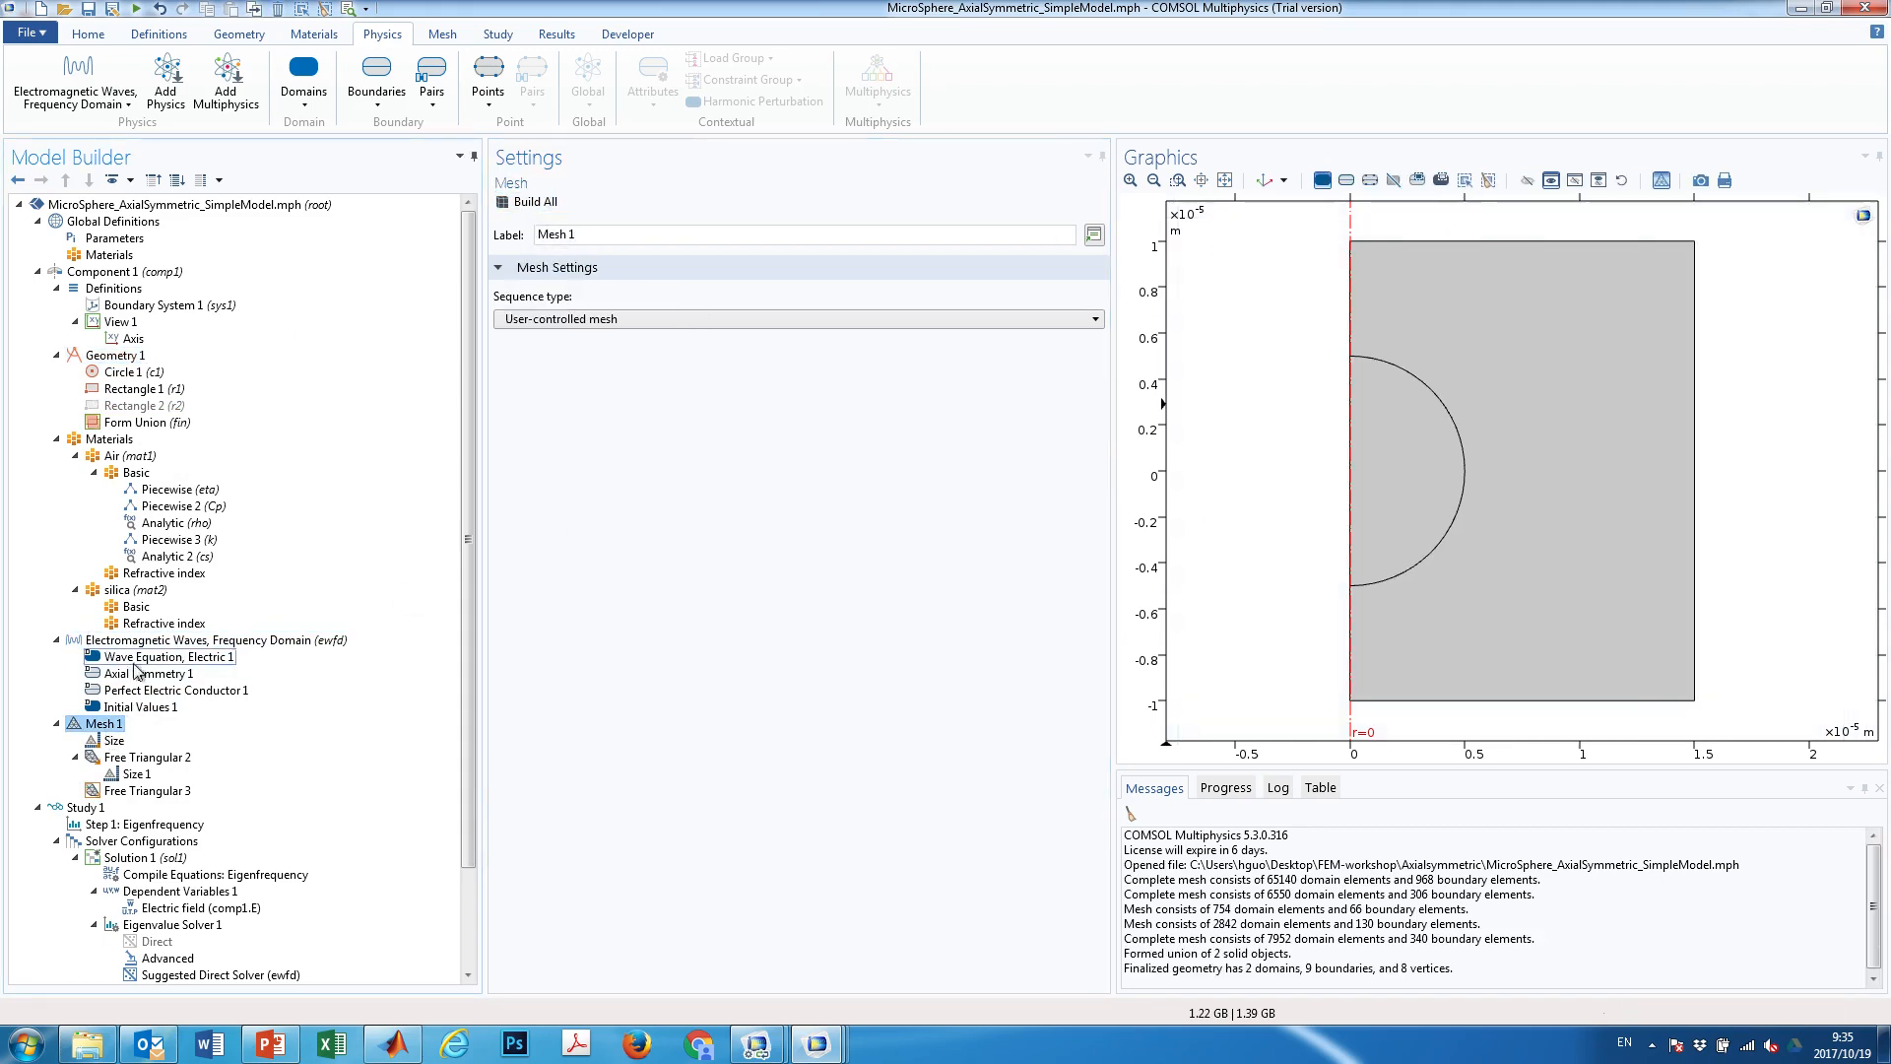
{"action": "left_click", "coordinate": [534, 202]}
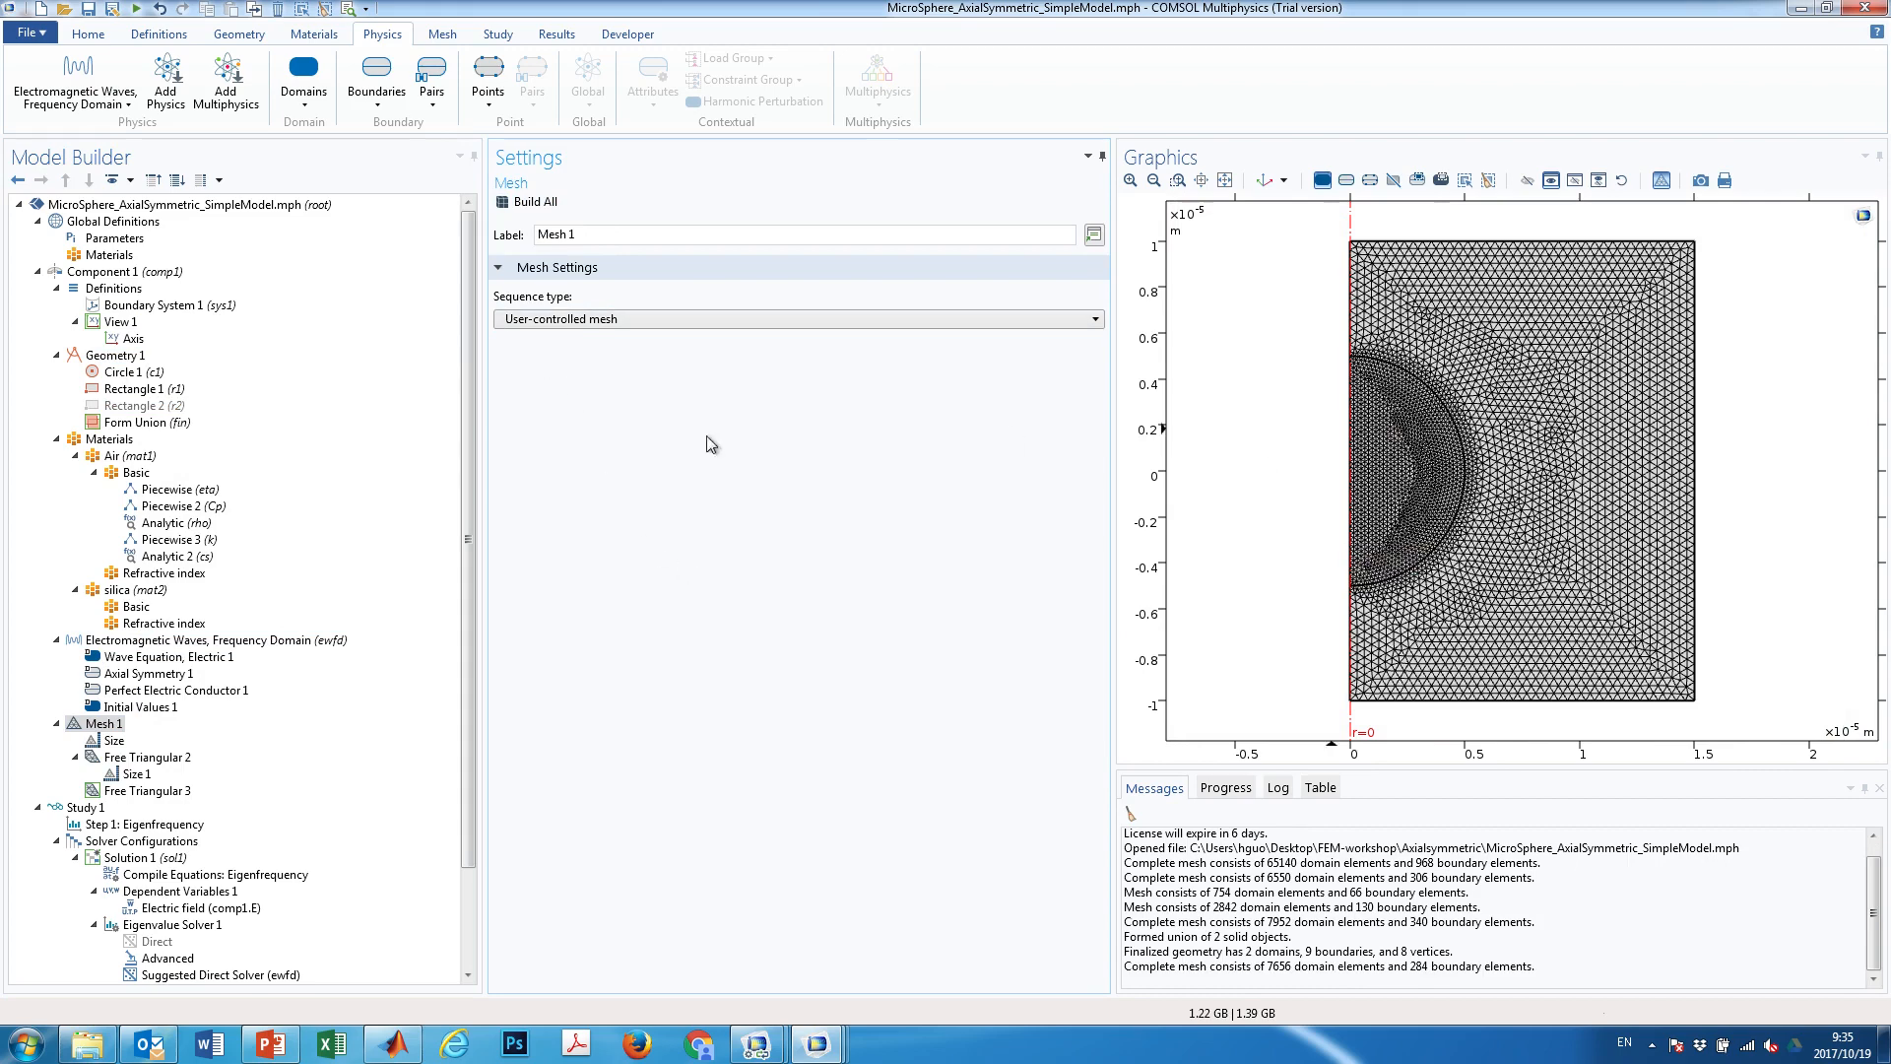
Check which domains the Air and silica materials are assigned to
{"action": "left_click", "coordinate": [93, 440]}
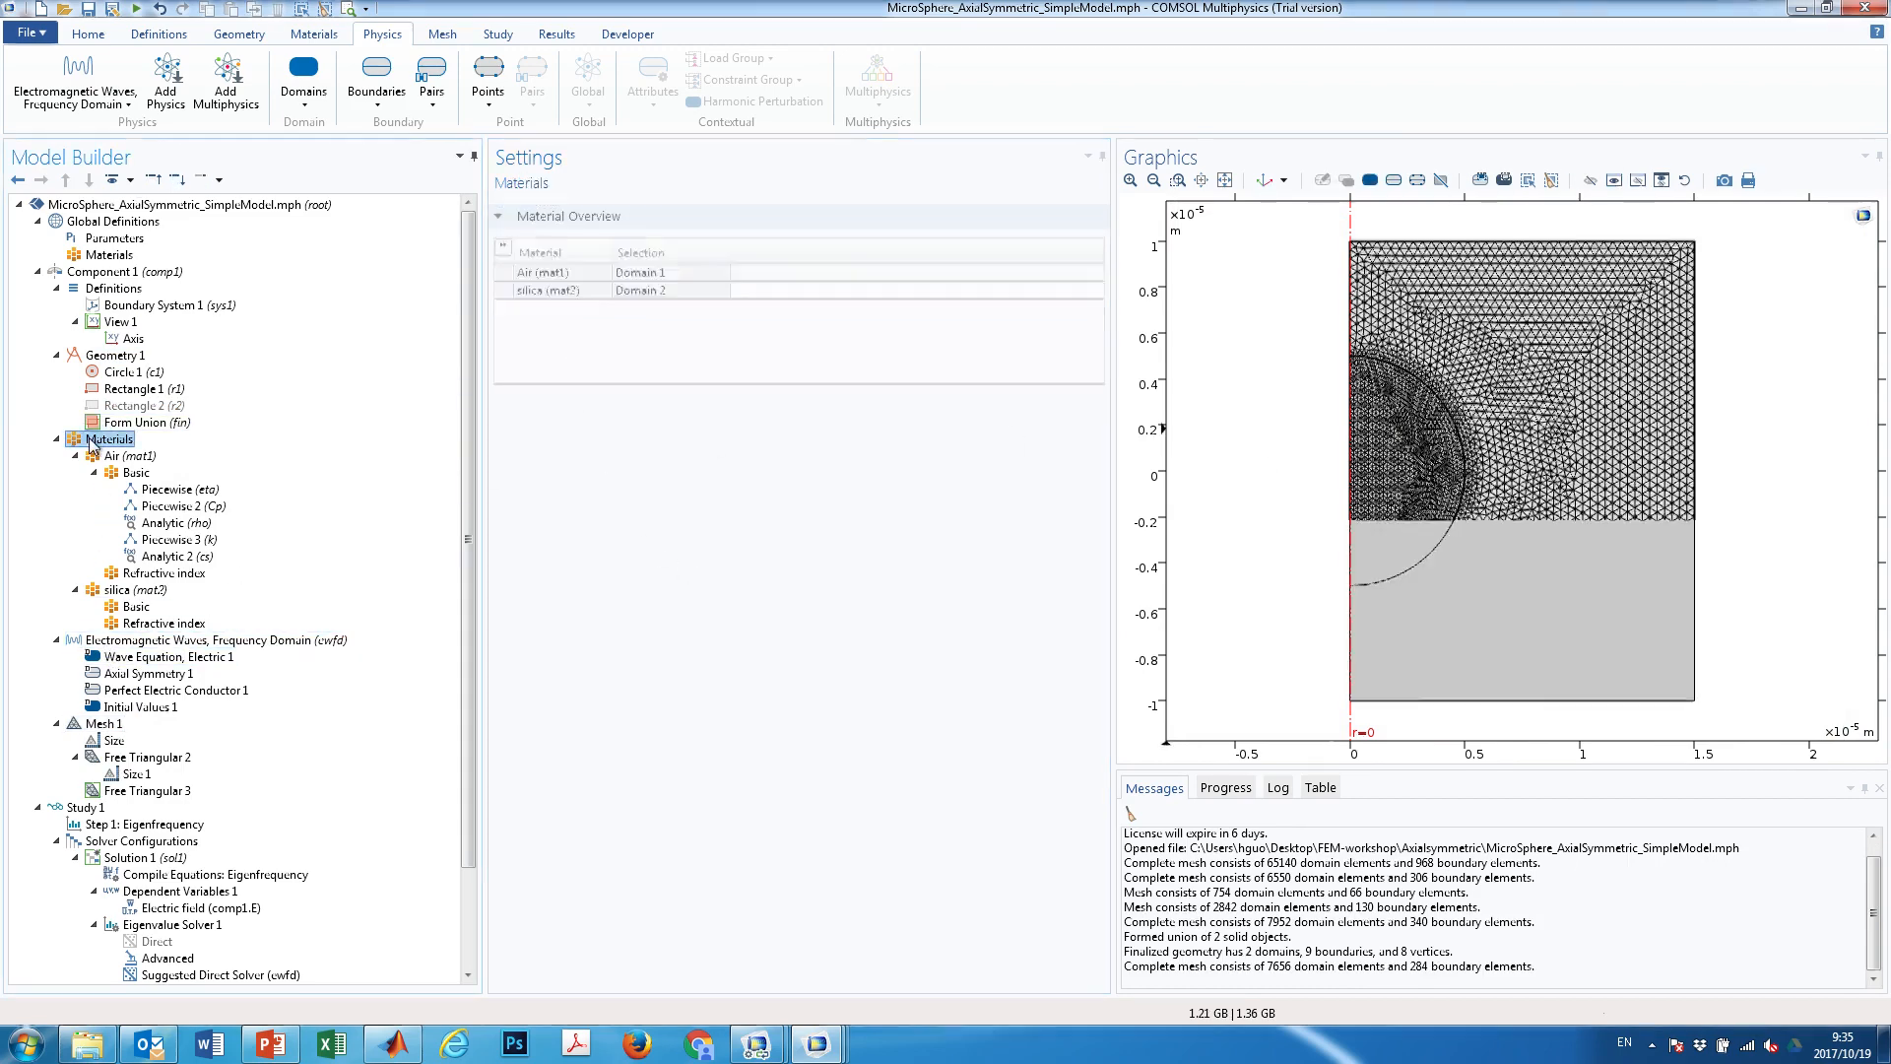
{"action": "left_click", "coordinate": [123, 456]}
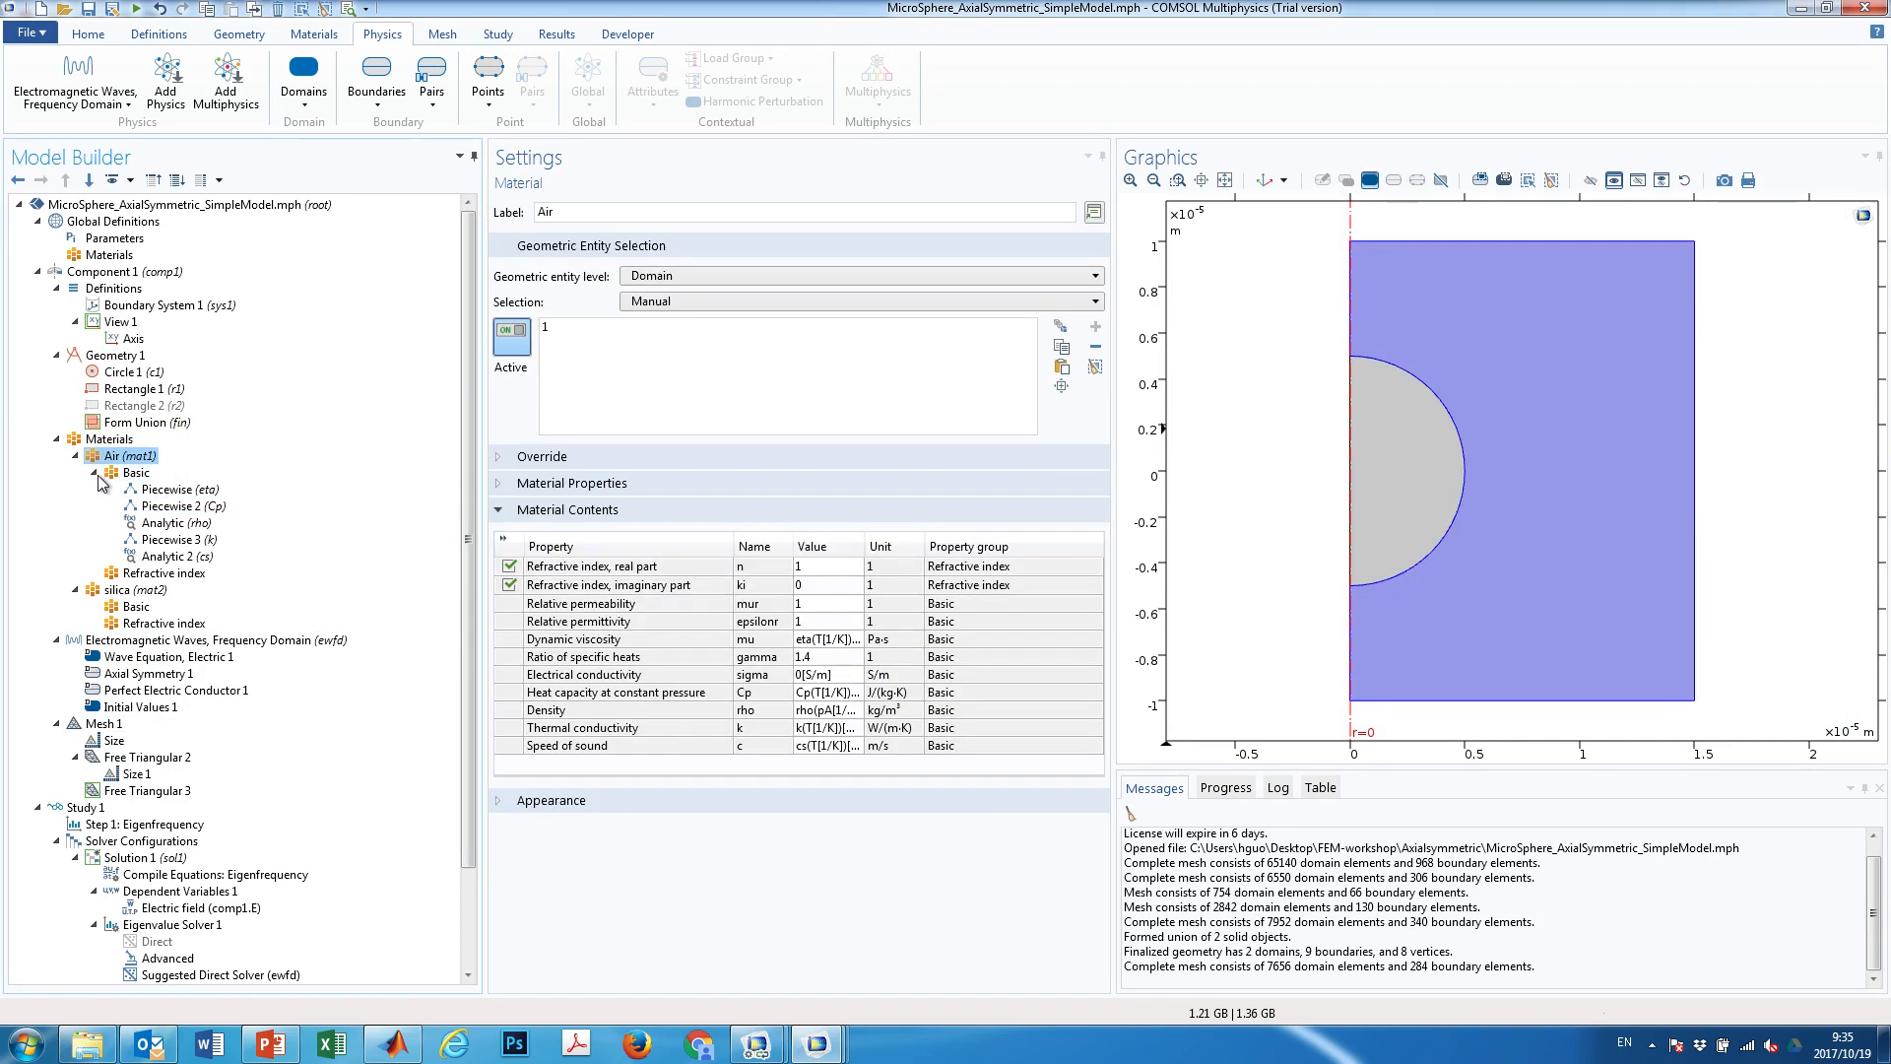
{"action": "left_click", "coordinate": [95, 473]}
{"action": "left_click", "coordinate": [106, 507]}
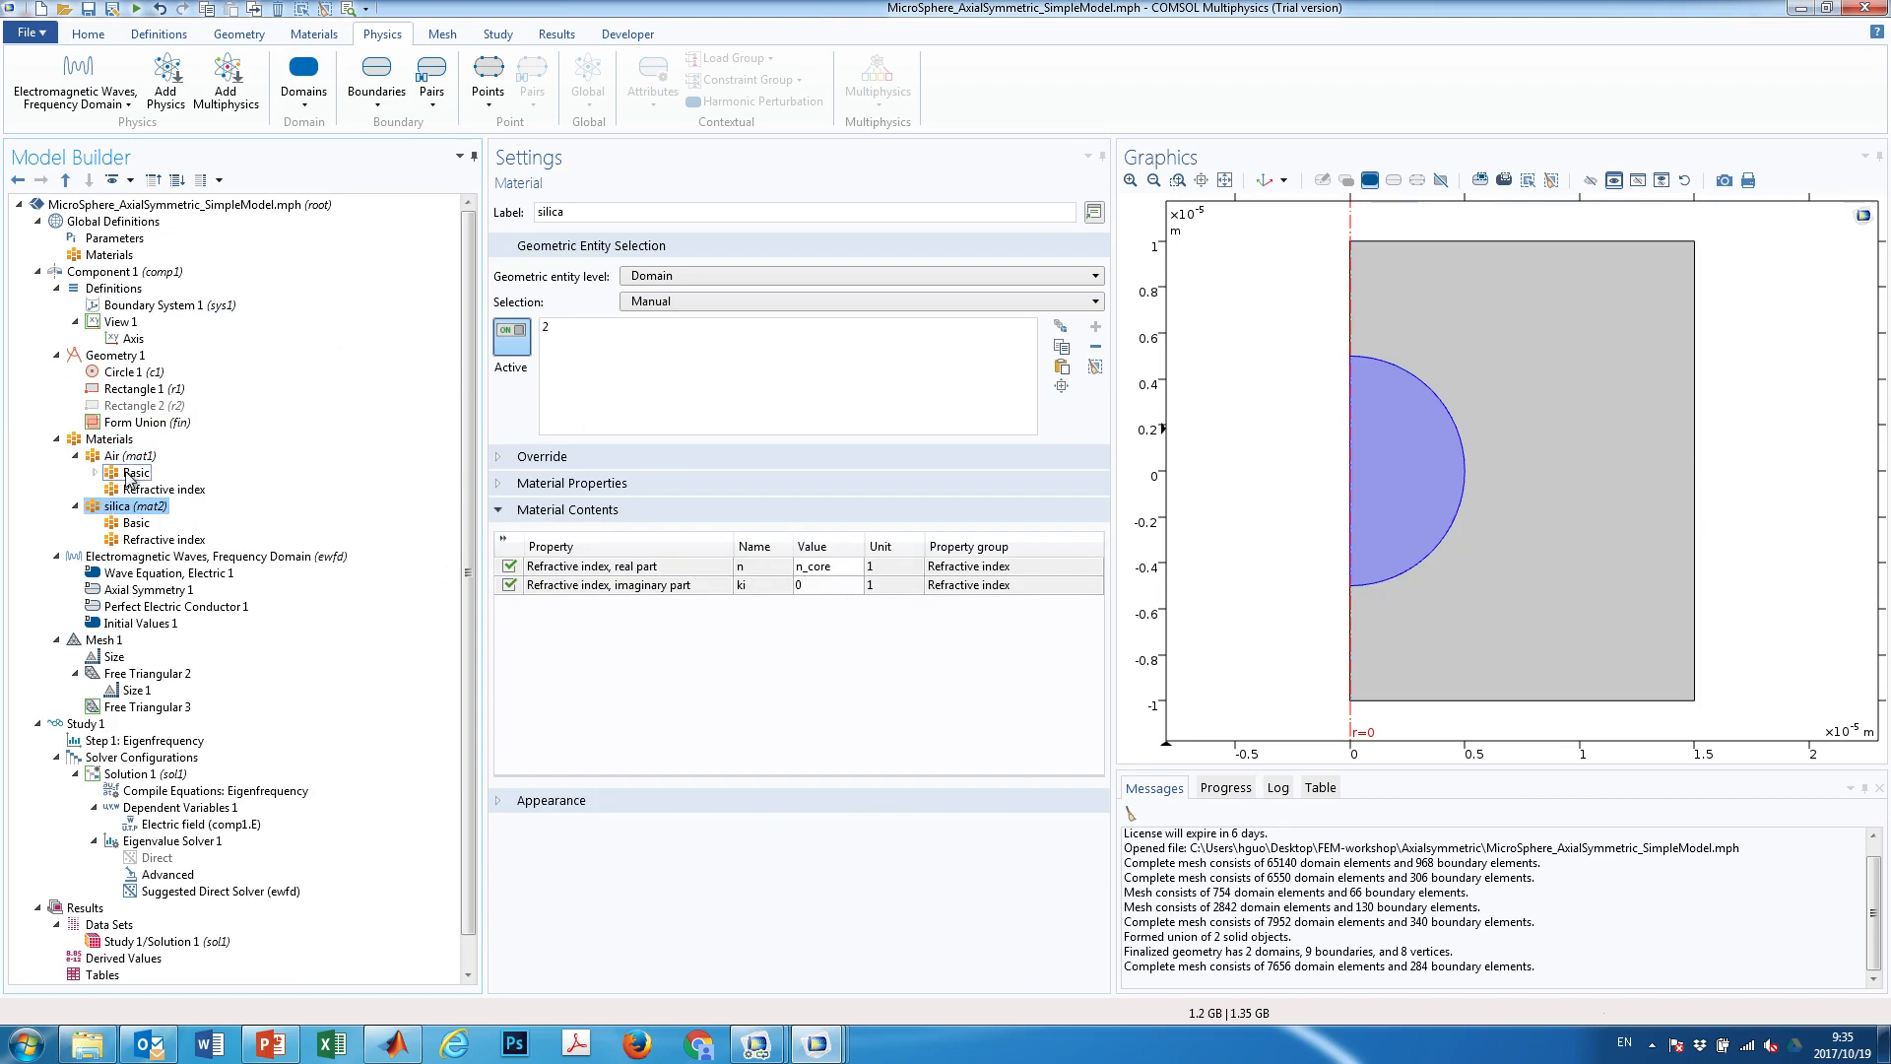
Compute Study 1 for the two-domain geometry
{"action": "left_click_drag", "start_coordinate": [466, 606], "coordinate": [467, 640]}
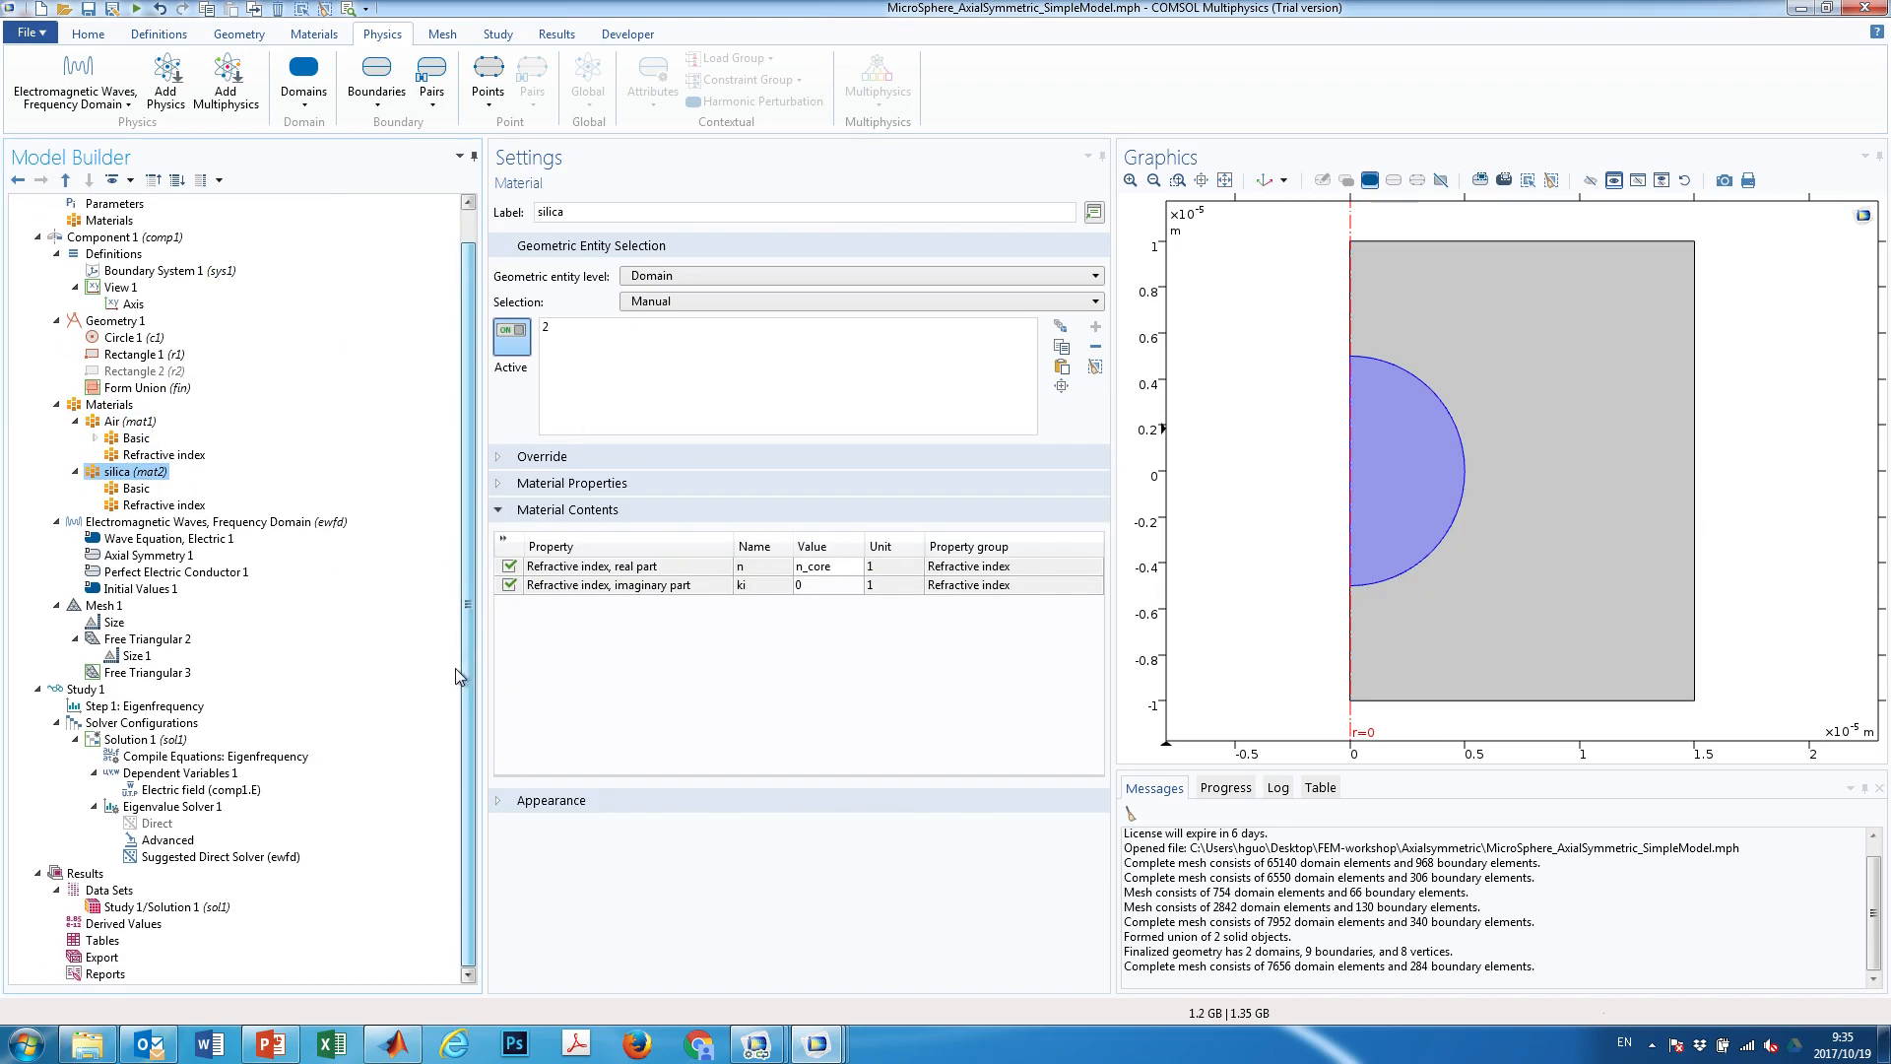
{"action": "left_click", "coordinate": [83, 692]}
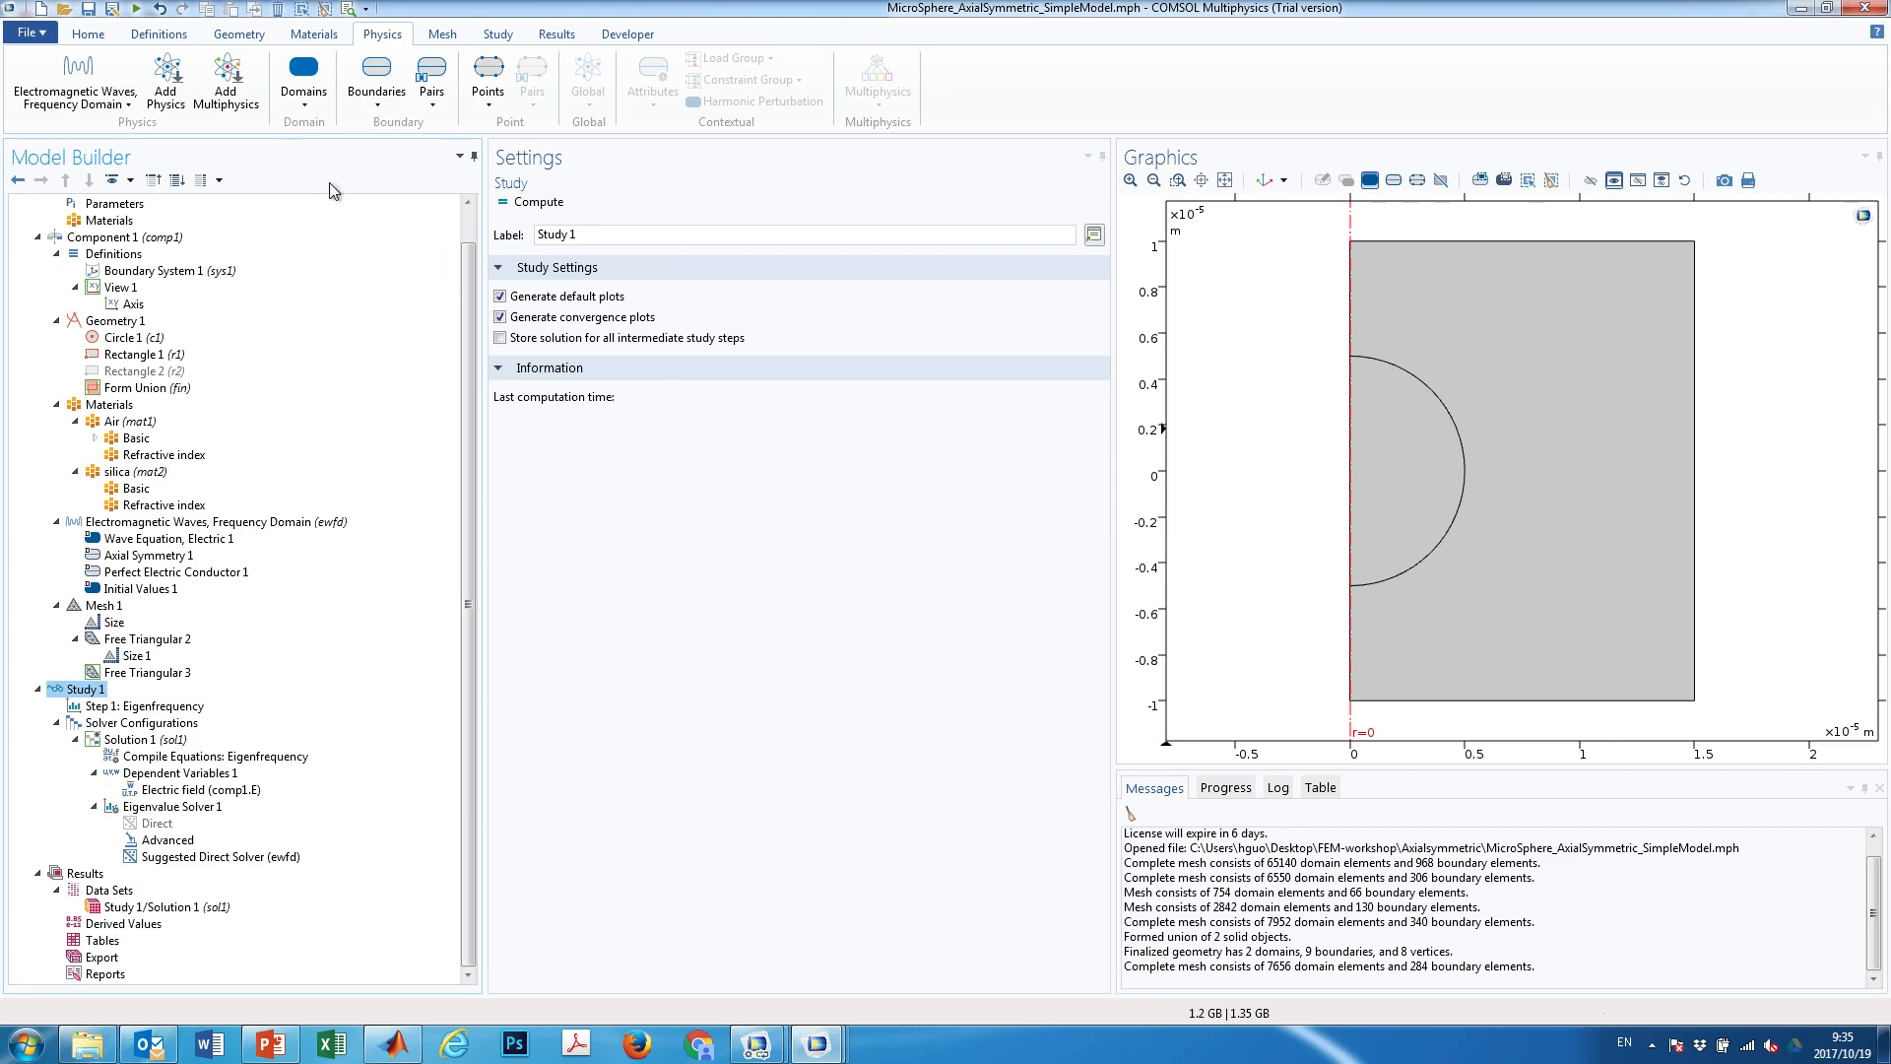
{"action": "left_click", "coordinate": [443, 33]}
{"action": "left_click", "coordinate": [501, 33]}
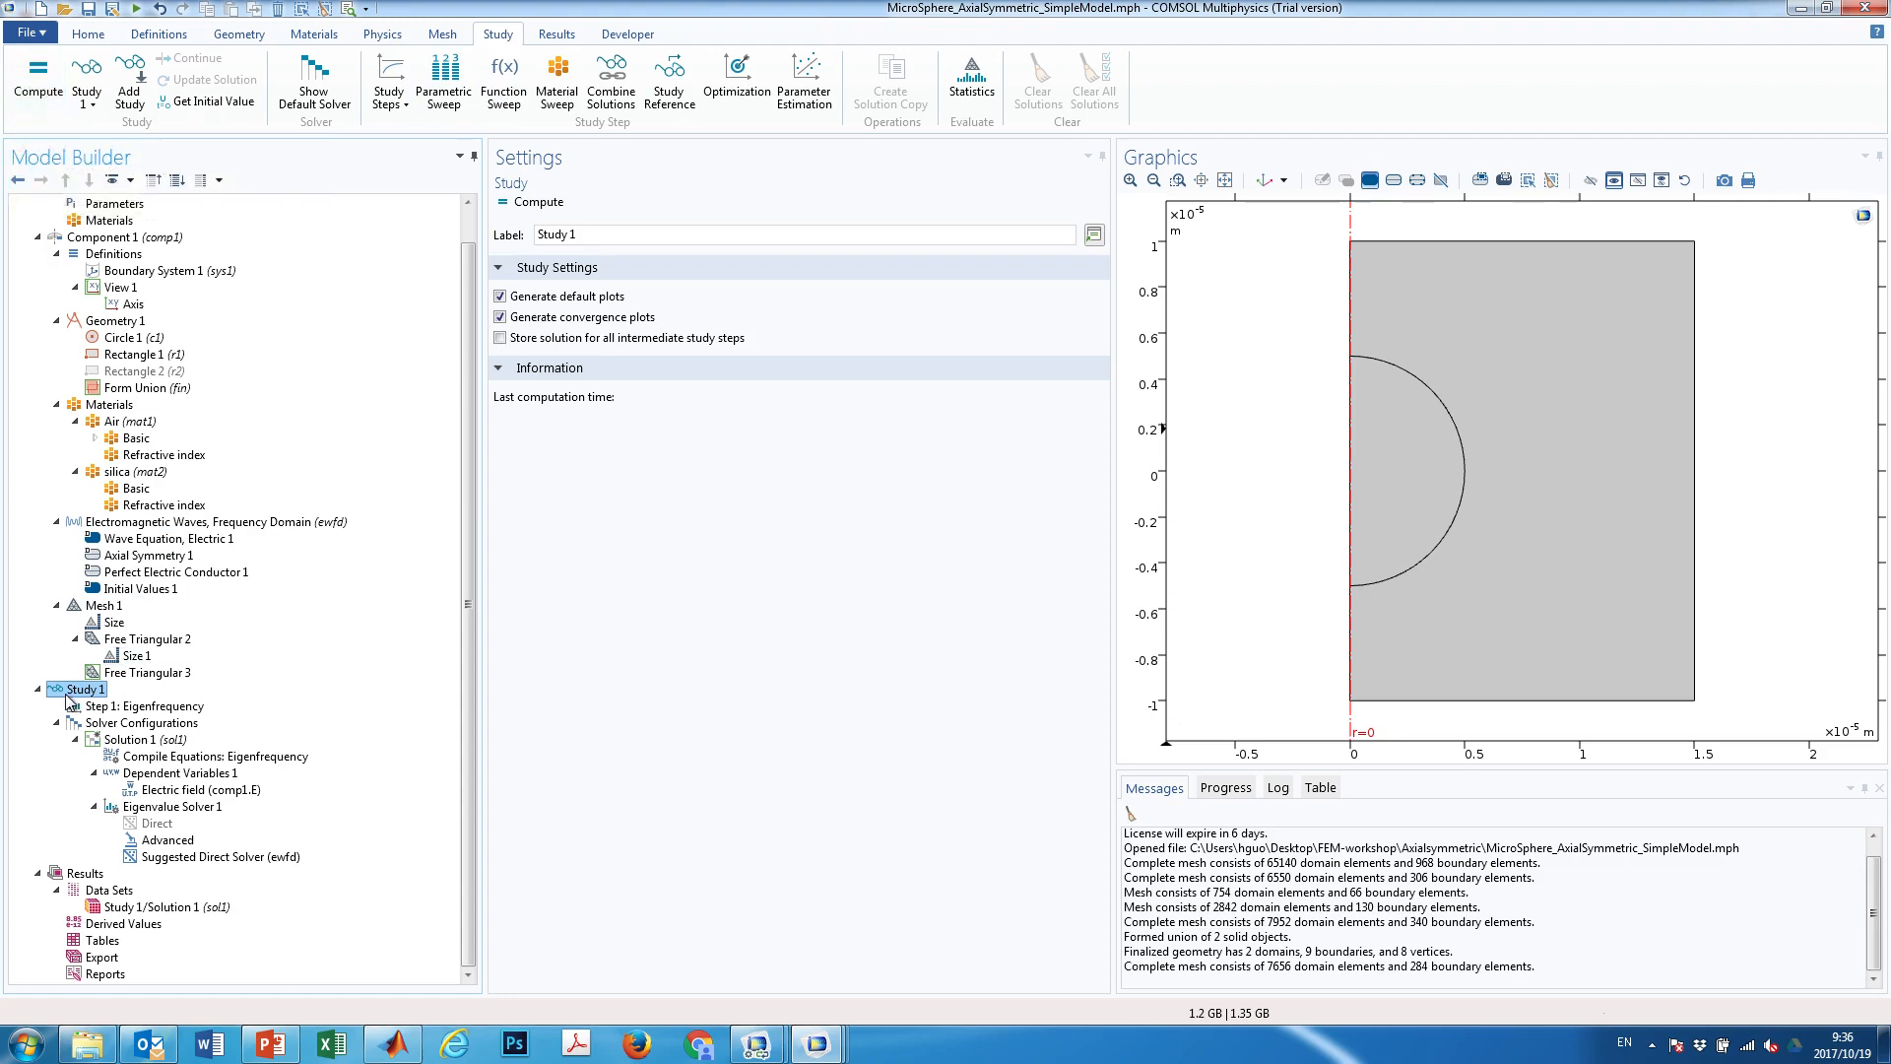
{"action": "left_click", "coordinate": [522, 205]}
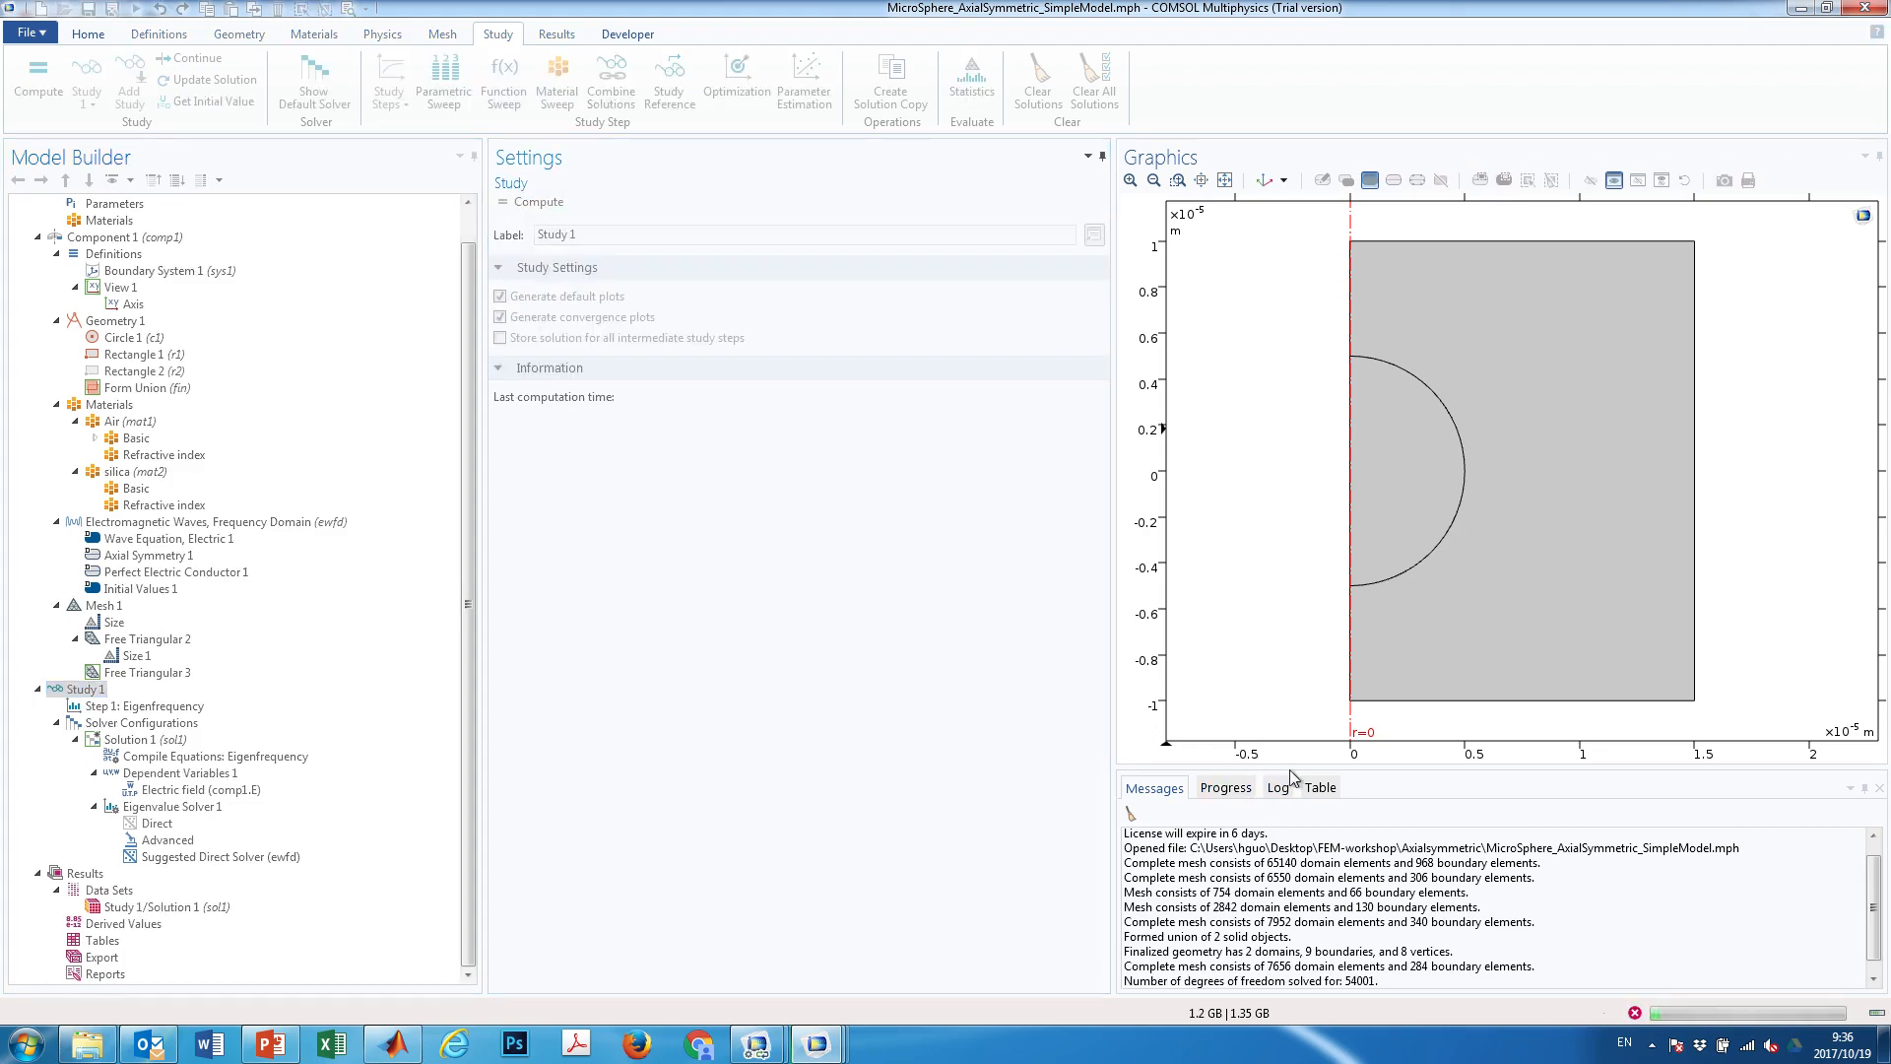
Enlarge the message area and examine the solver log's iterations and error estimates for the eigenfrequency run
{"action": "left_click_drag", "start_coordinate": [1292, 768], "coordinate": [1285, 591]}
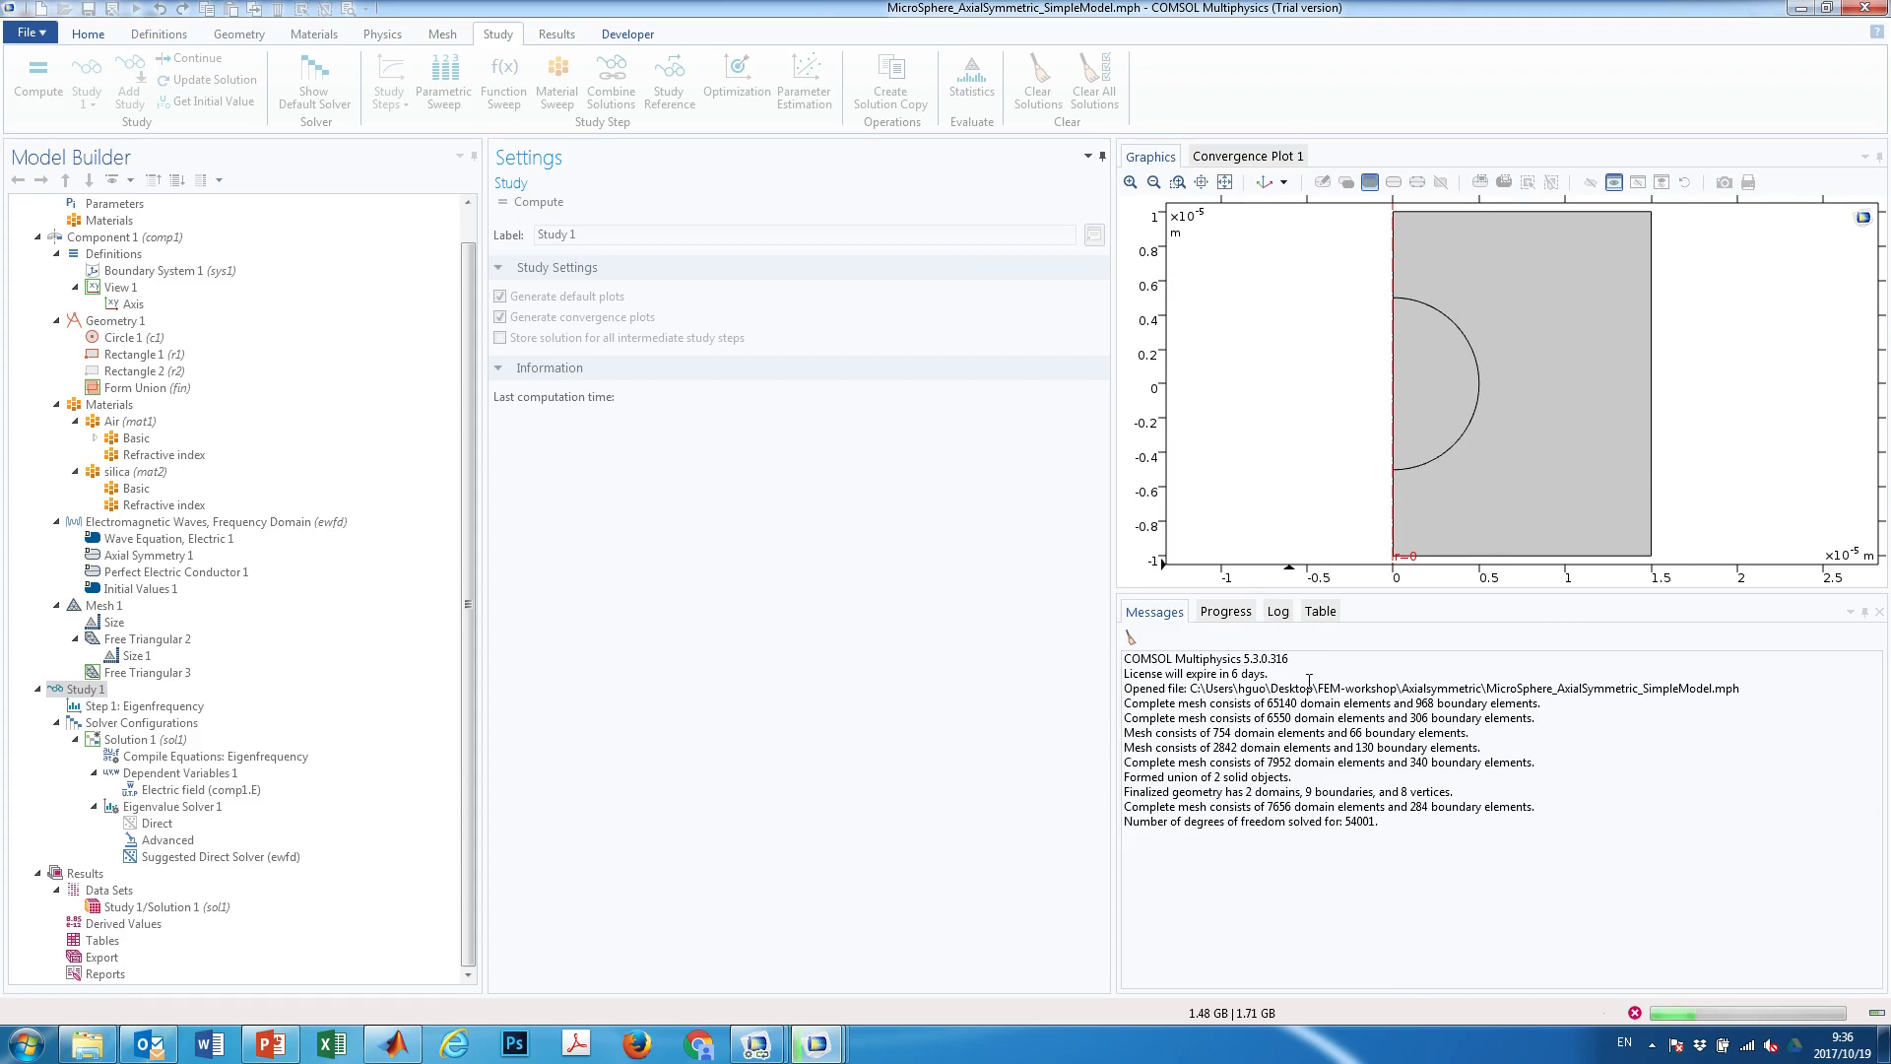
{"action": "left_click", "coordinate": [1277, 611]}
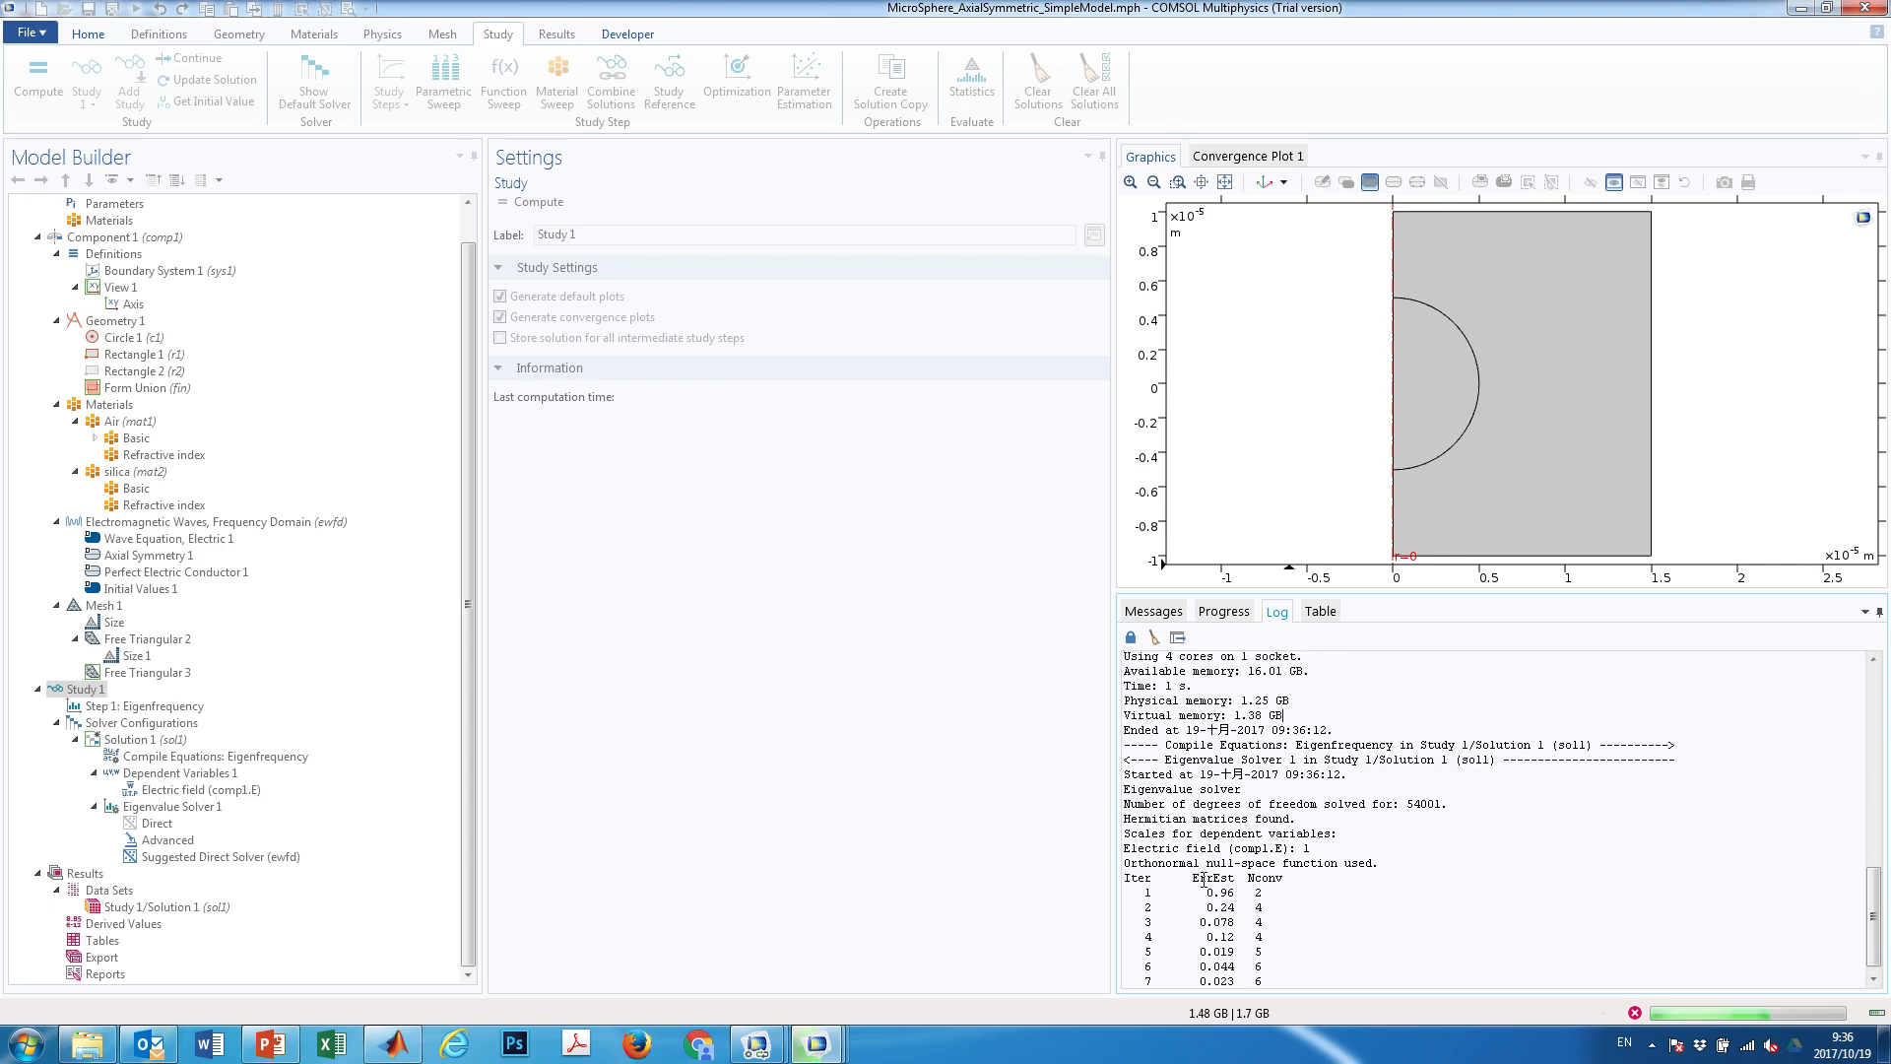
{"action": "left_click", "coordinate": [1261, 156]}
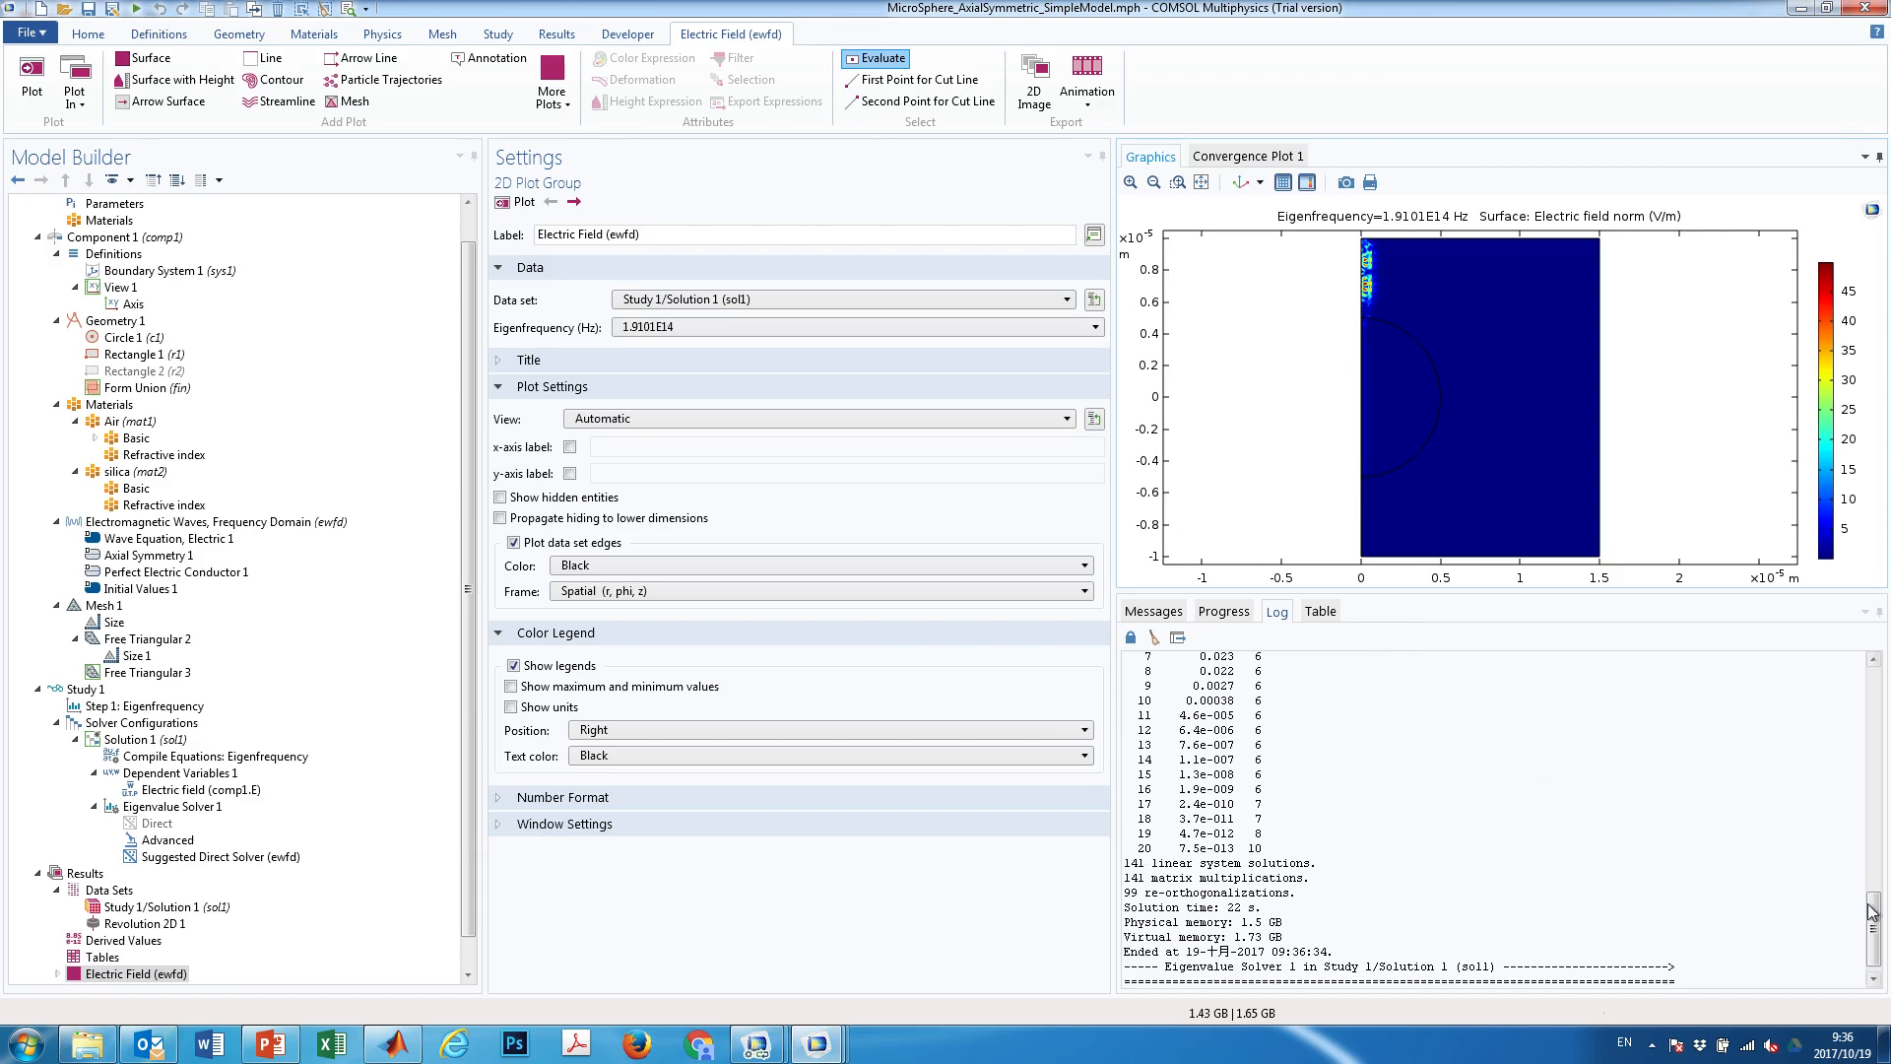
{"action": "scroll", "coordinate": [1872, 877], "scroll_direction": "up", "scroll_amount": 4}
{"action": "left_click_drag", "start_coordinate": [1871, 879], "coordinate": [1872, 934]}
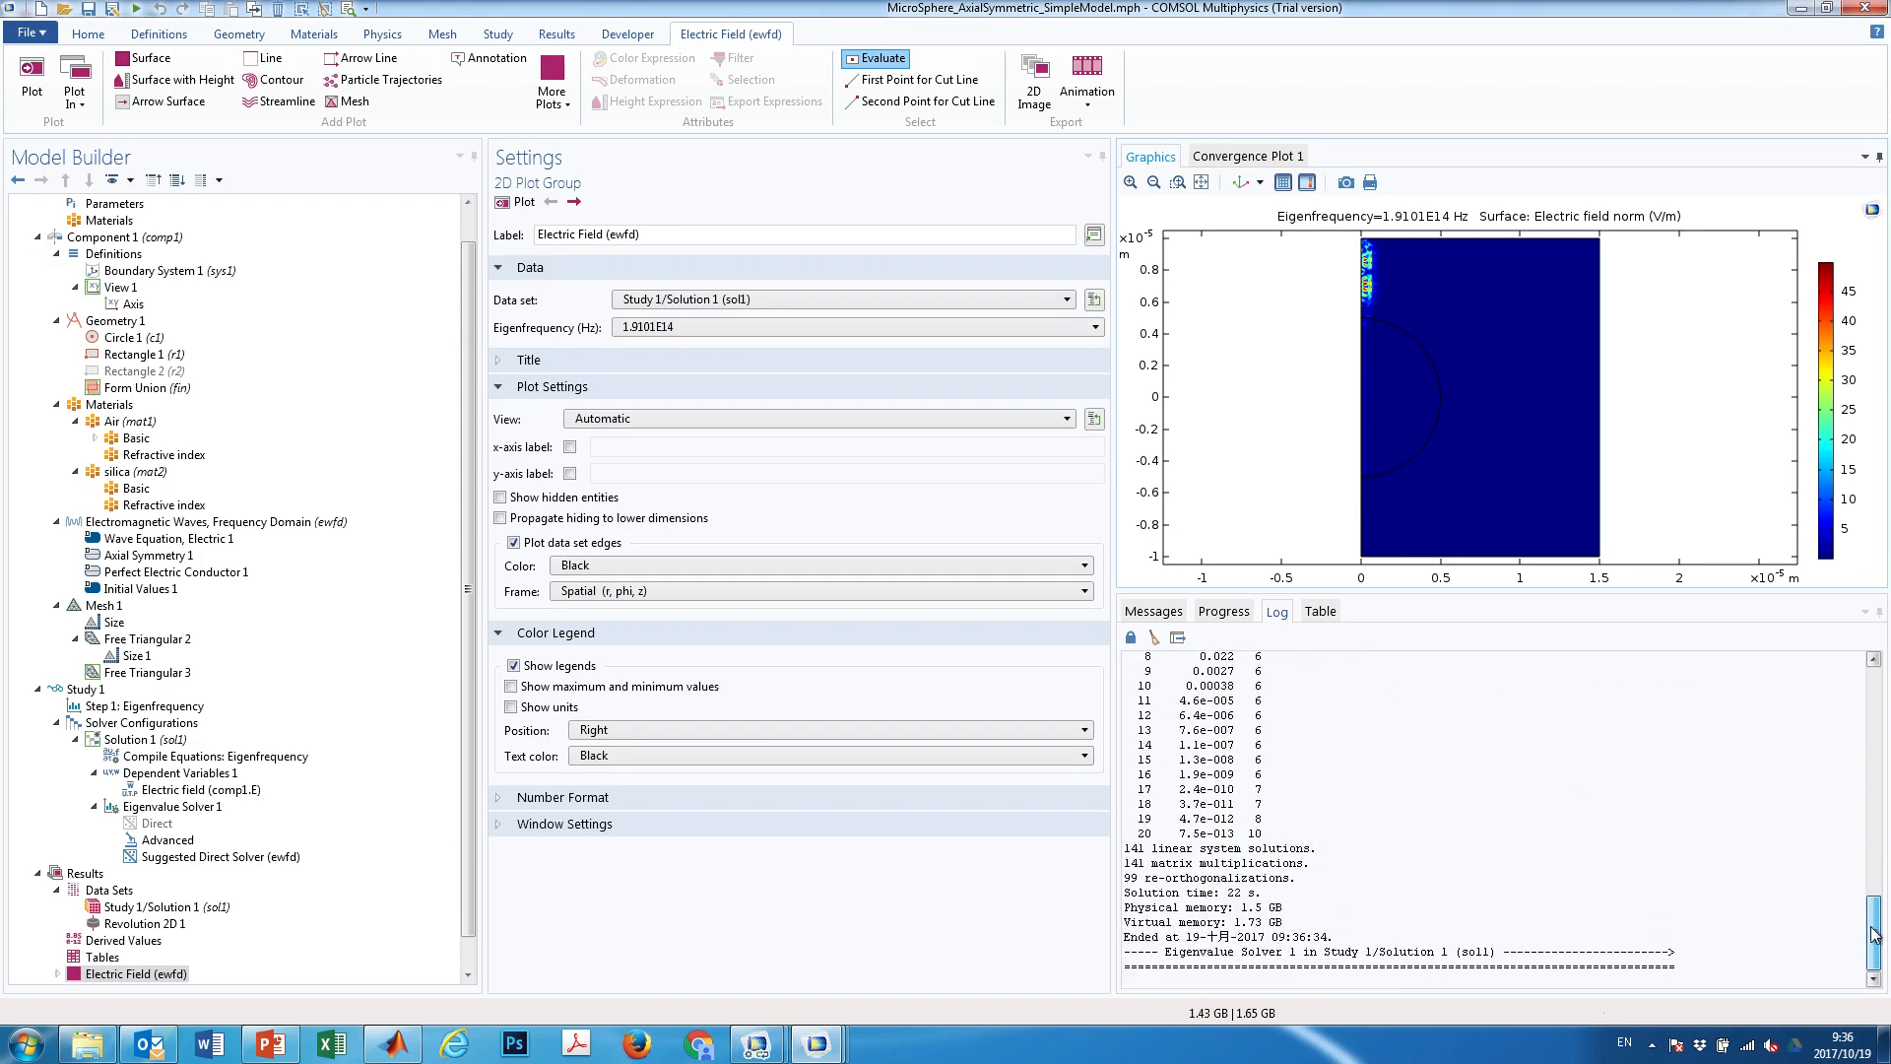
Look through the electric field plot's eigenfrequency choices and review the settings of Eigenvalue Solver 1
{"action": "left_click", "coordinate": [645, 328]}
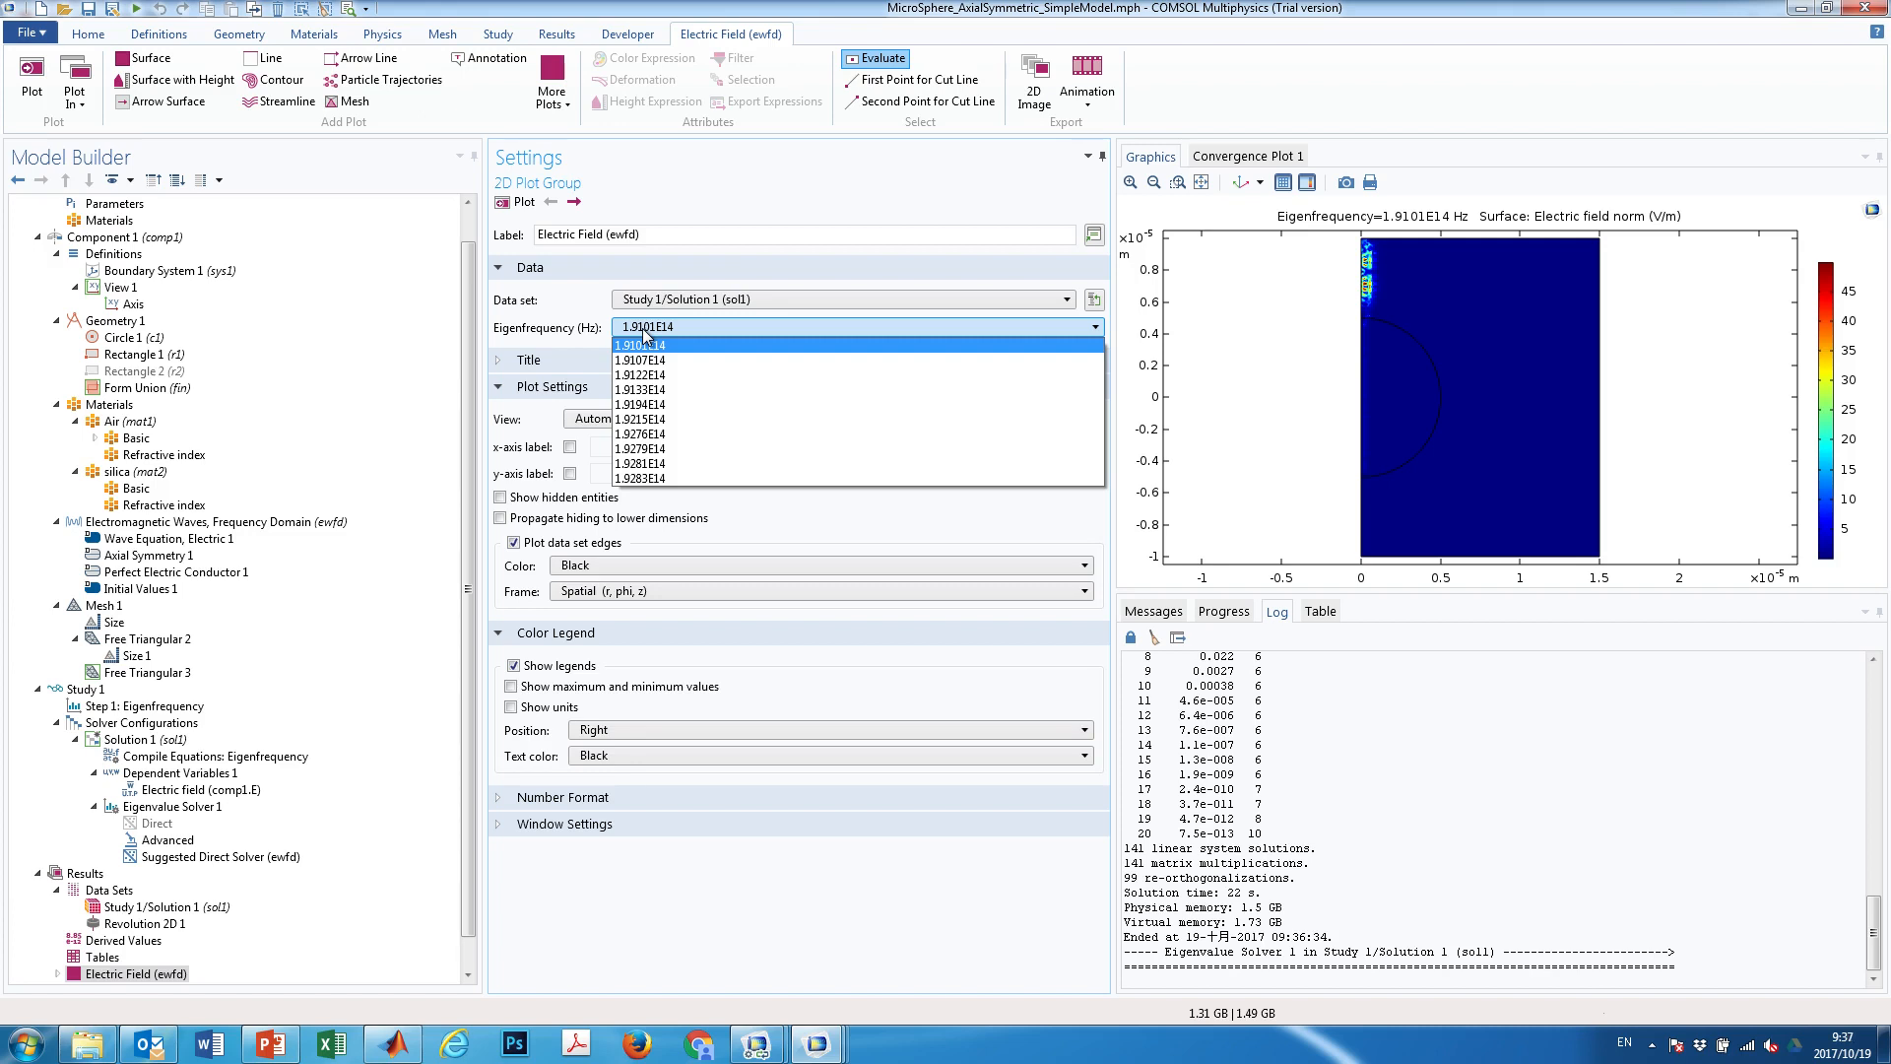
{"action": "left_click", "coordinate": [577, 287]}
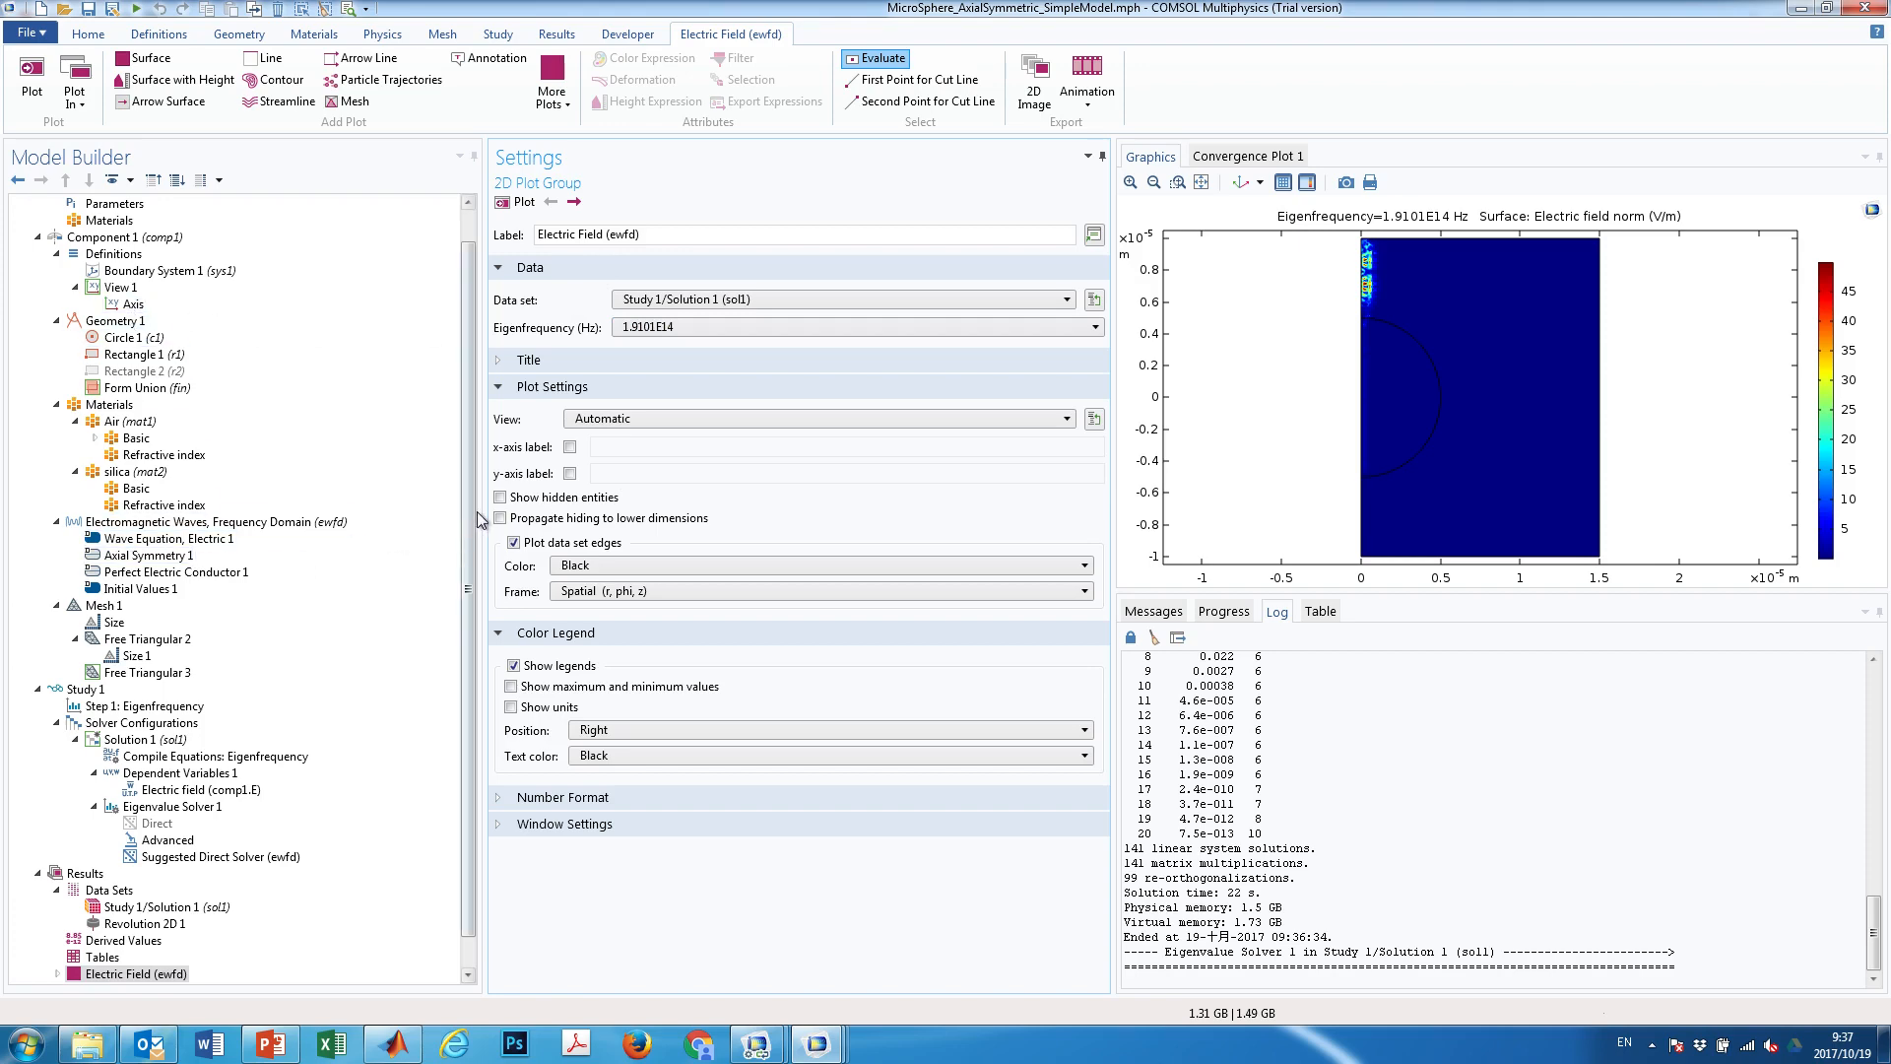
{"action": "scroll", "coordinate": [468, 536], "scroll_direction": "down", "scroll_amount": 1}
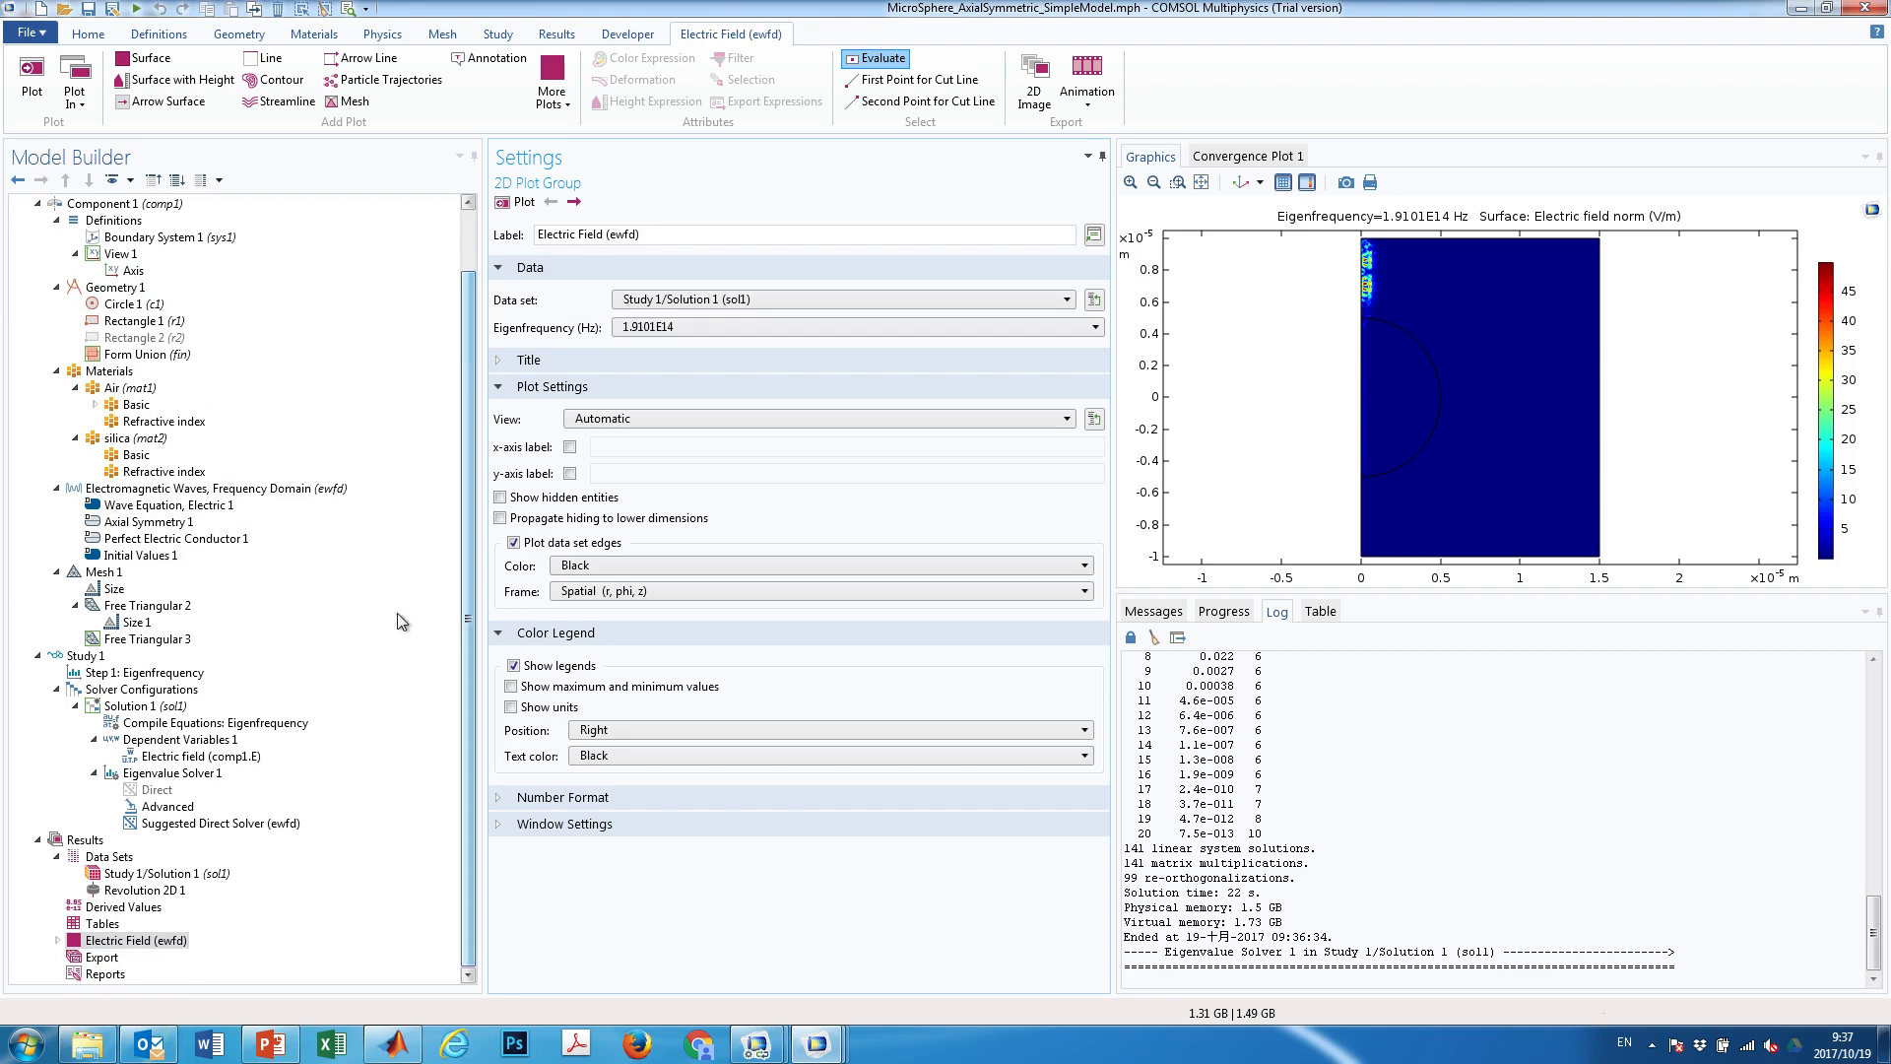
{"action": "left_click", "coordinate": [170, 773]}
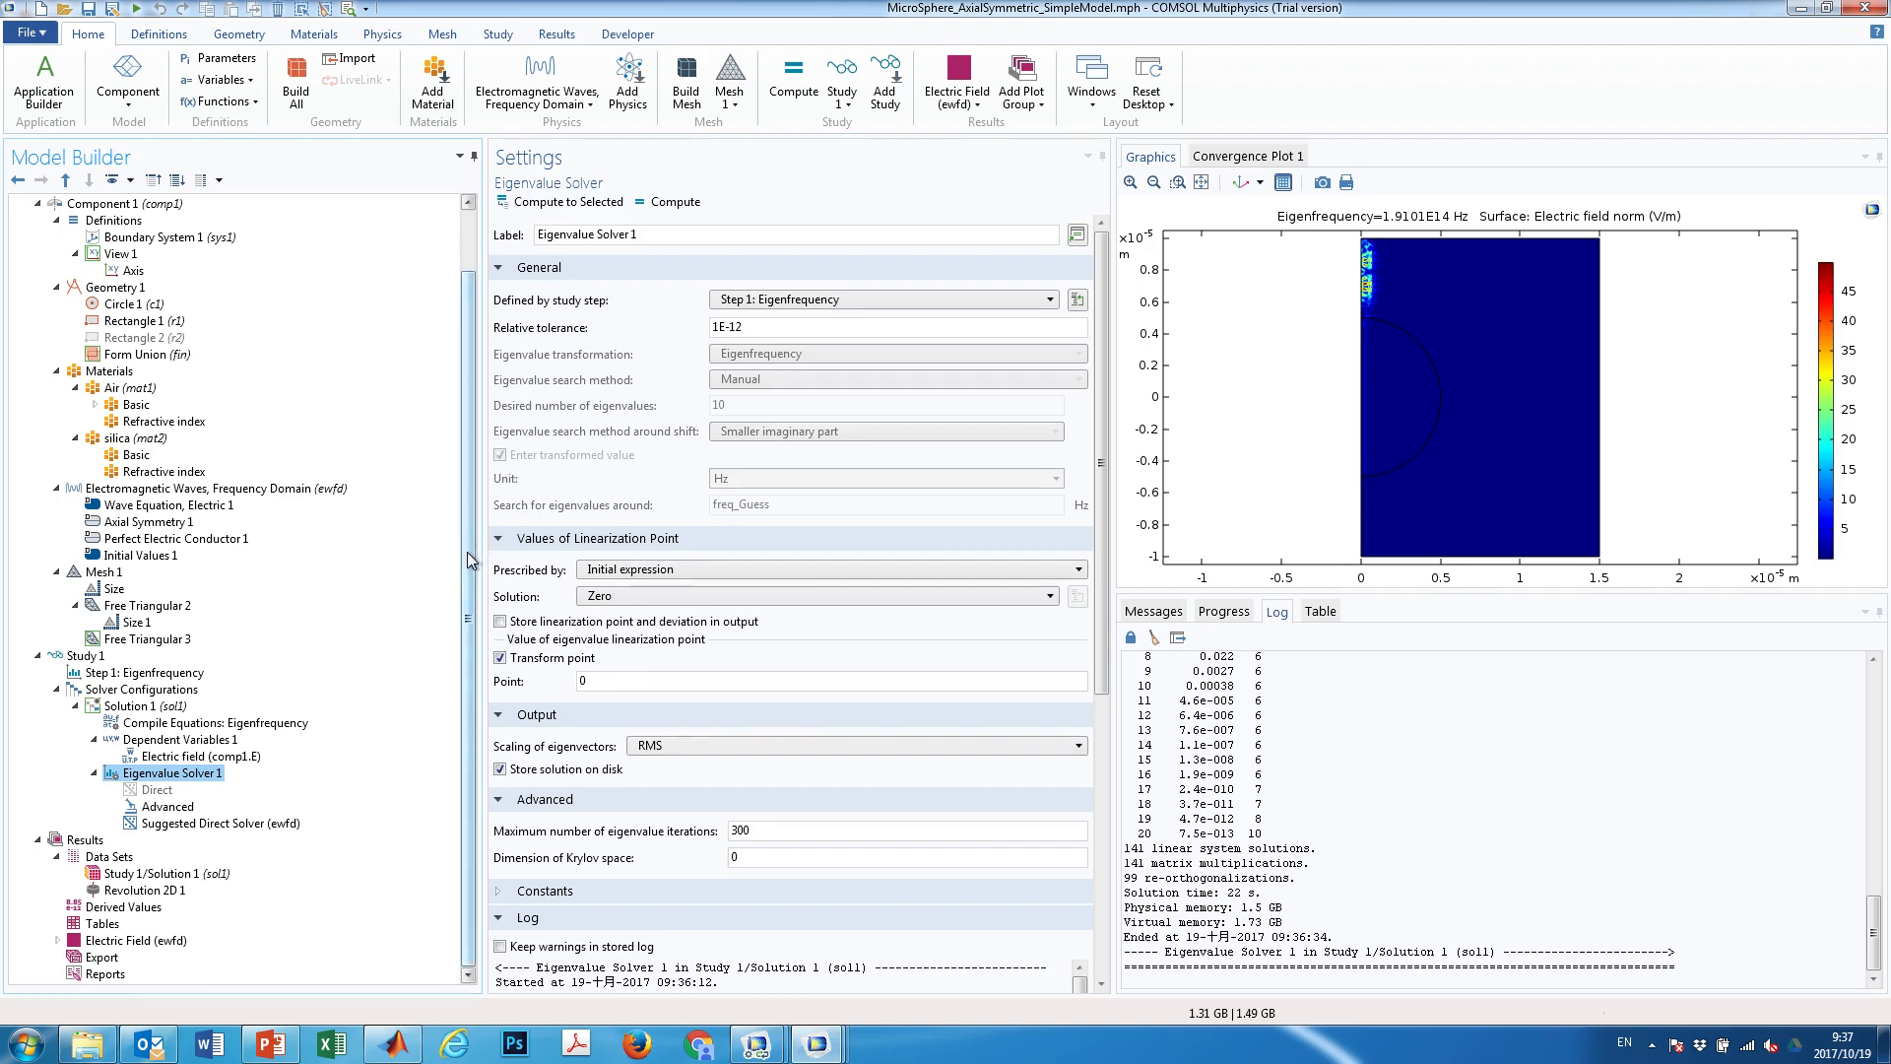
{"action": "scroll", "coordinate": [467, 418], "scroll_direction": "up", "scroll_amount": 2}
{"action": "scroll", "coordinate": [466, 418], "scroll_direction": "down", "scroll_amount": 2}
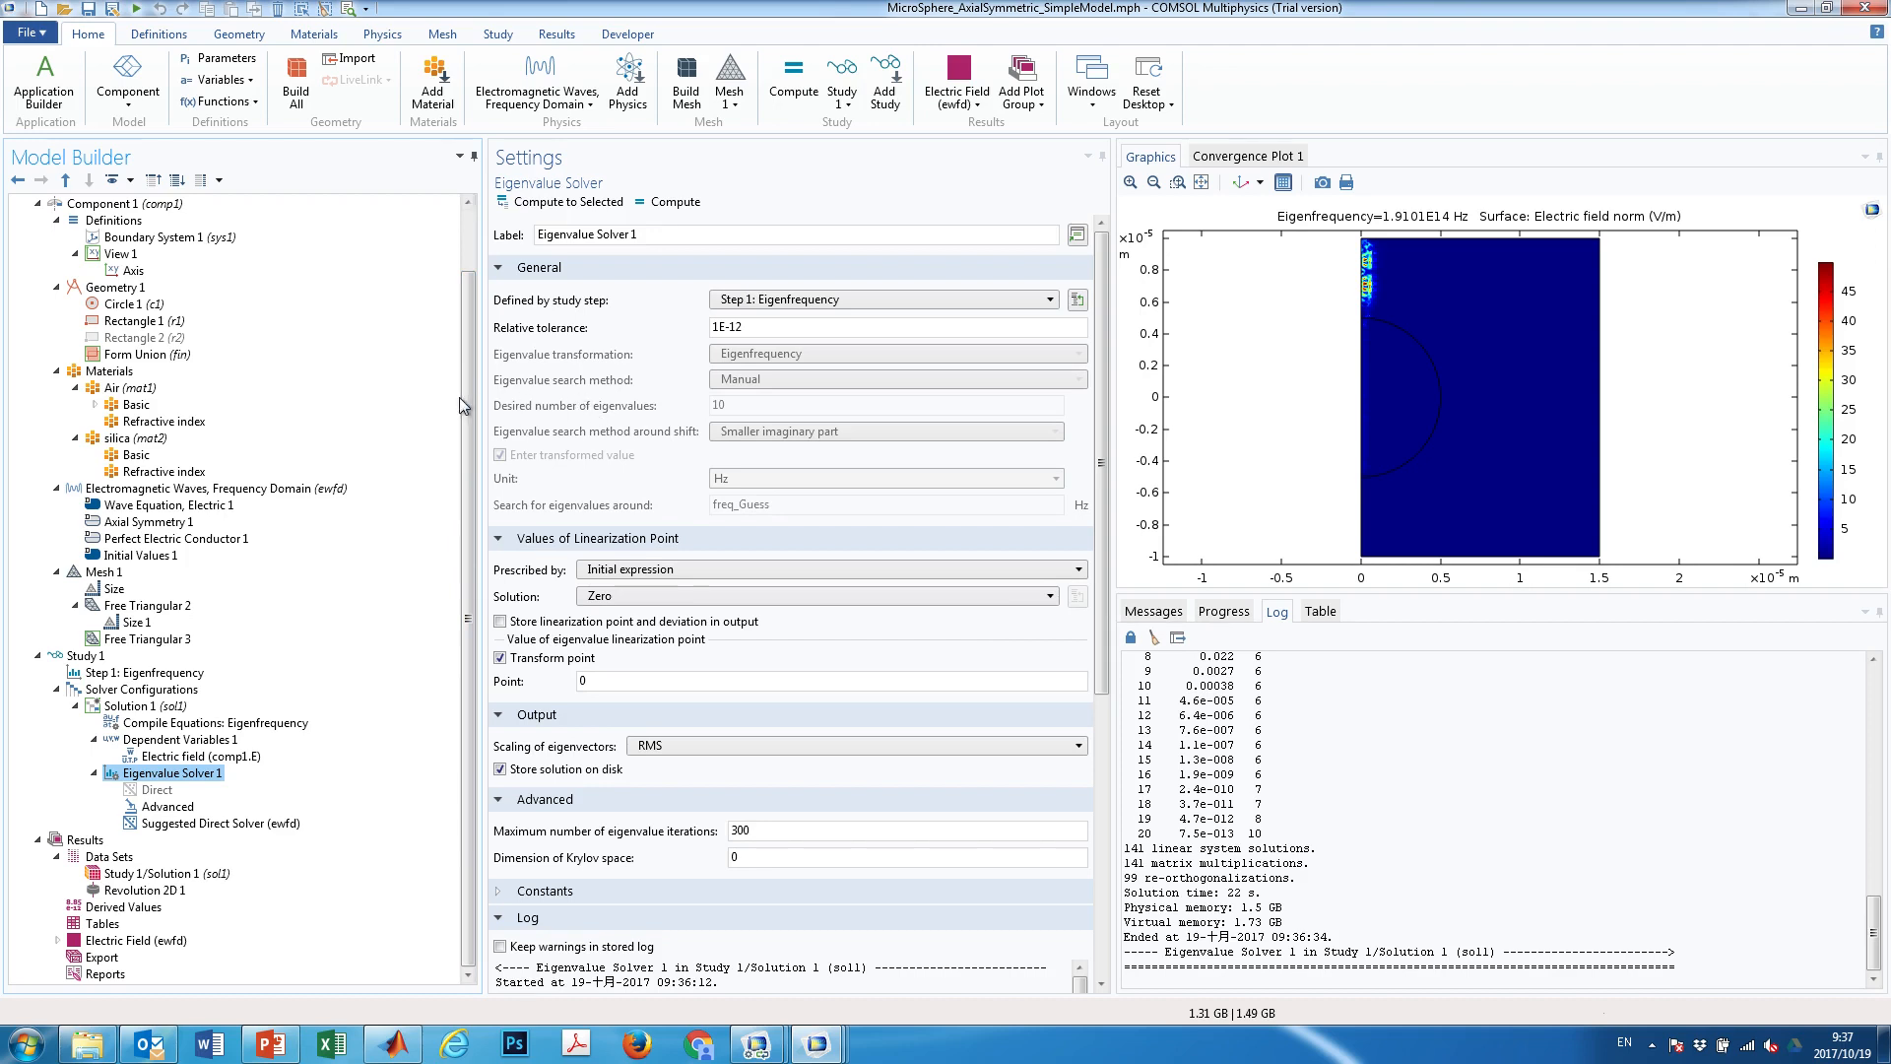
{"action": "left_click_drag", "start_coordinate": [470, 418], "coordinate": [476, 572]}
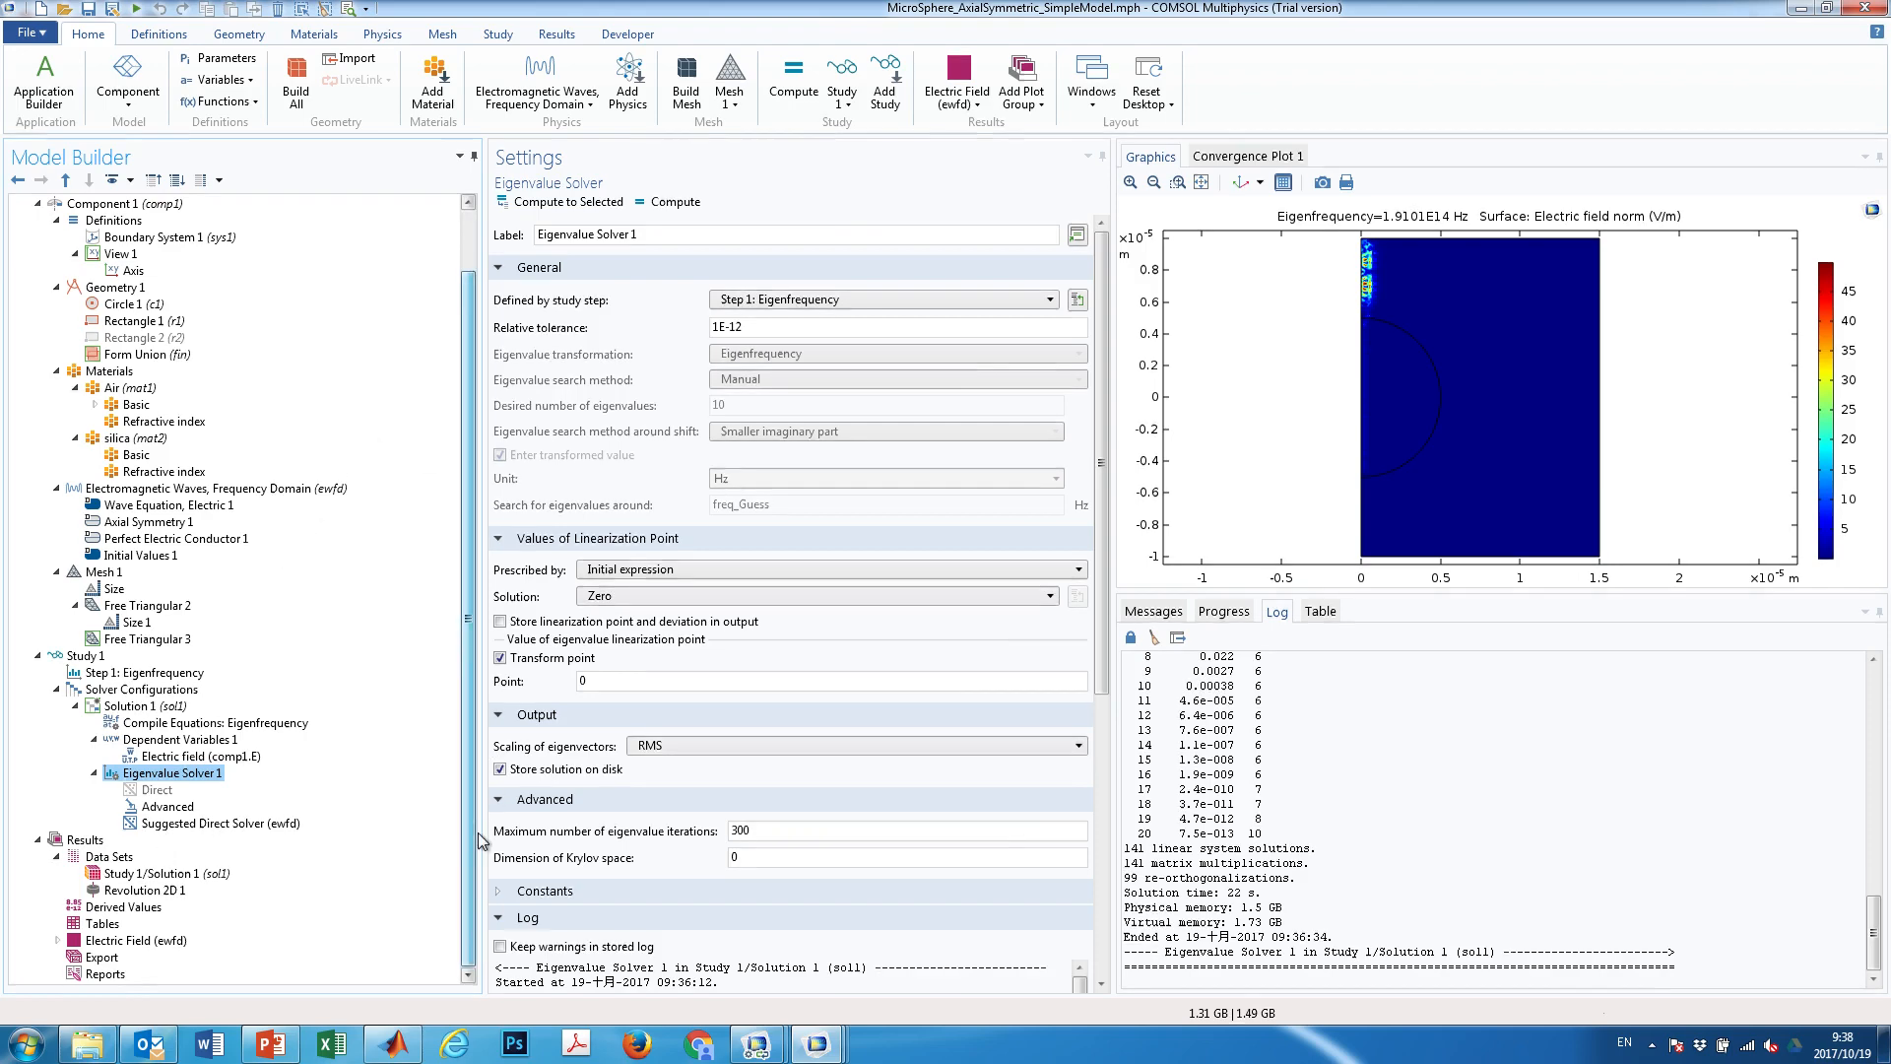
Plot the Electric Field (ewfd) result at the eigenfrequency 1.9215E14 Hz
{"action": "left_click", "coordinate": [92, 943]}
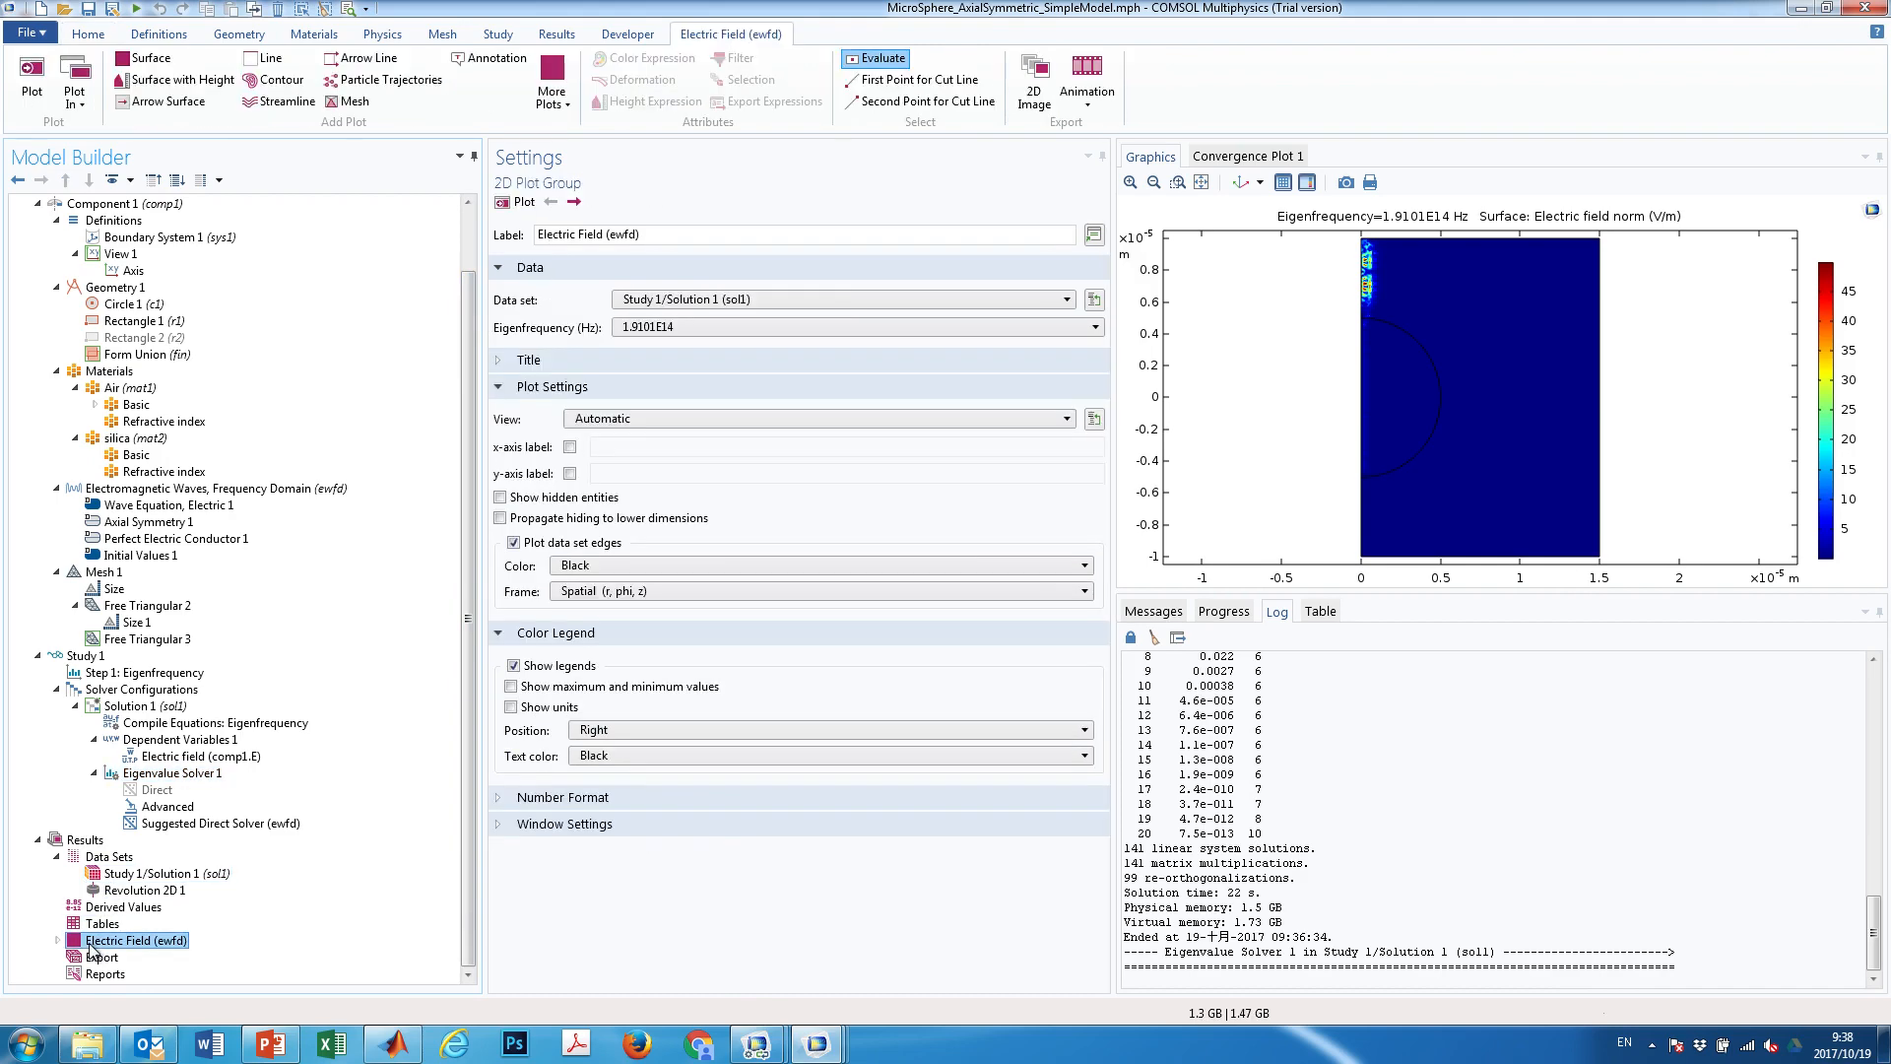
{"action": "left_click", "coordinate": [961, 327]}
{"action": "left_click", "coordinate": [832, 424]}
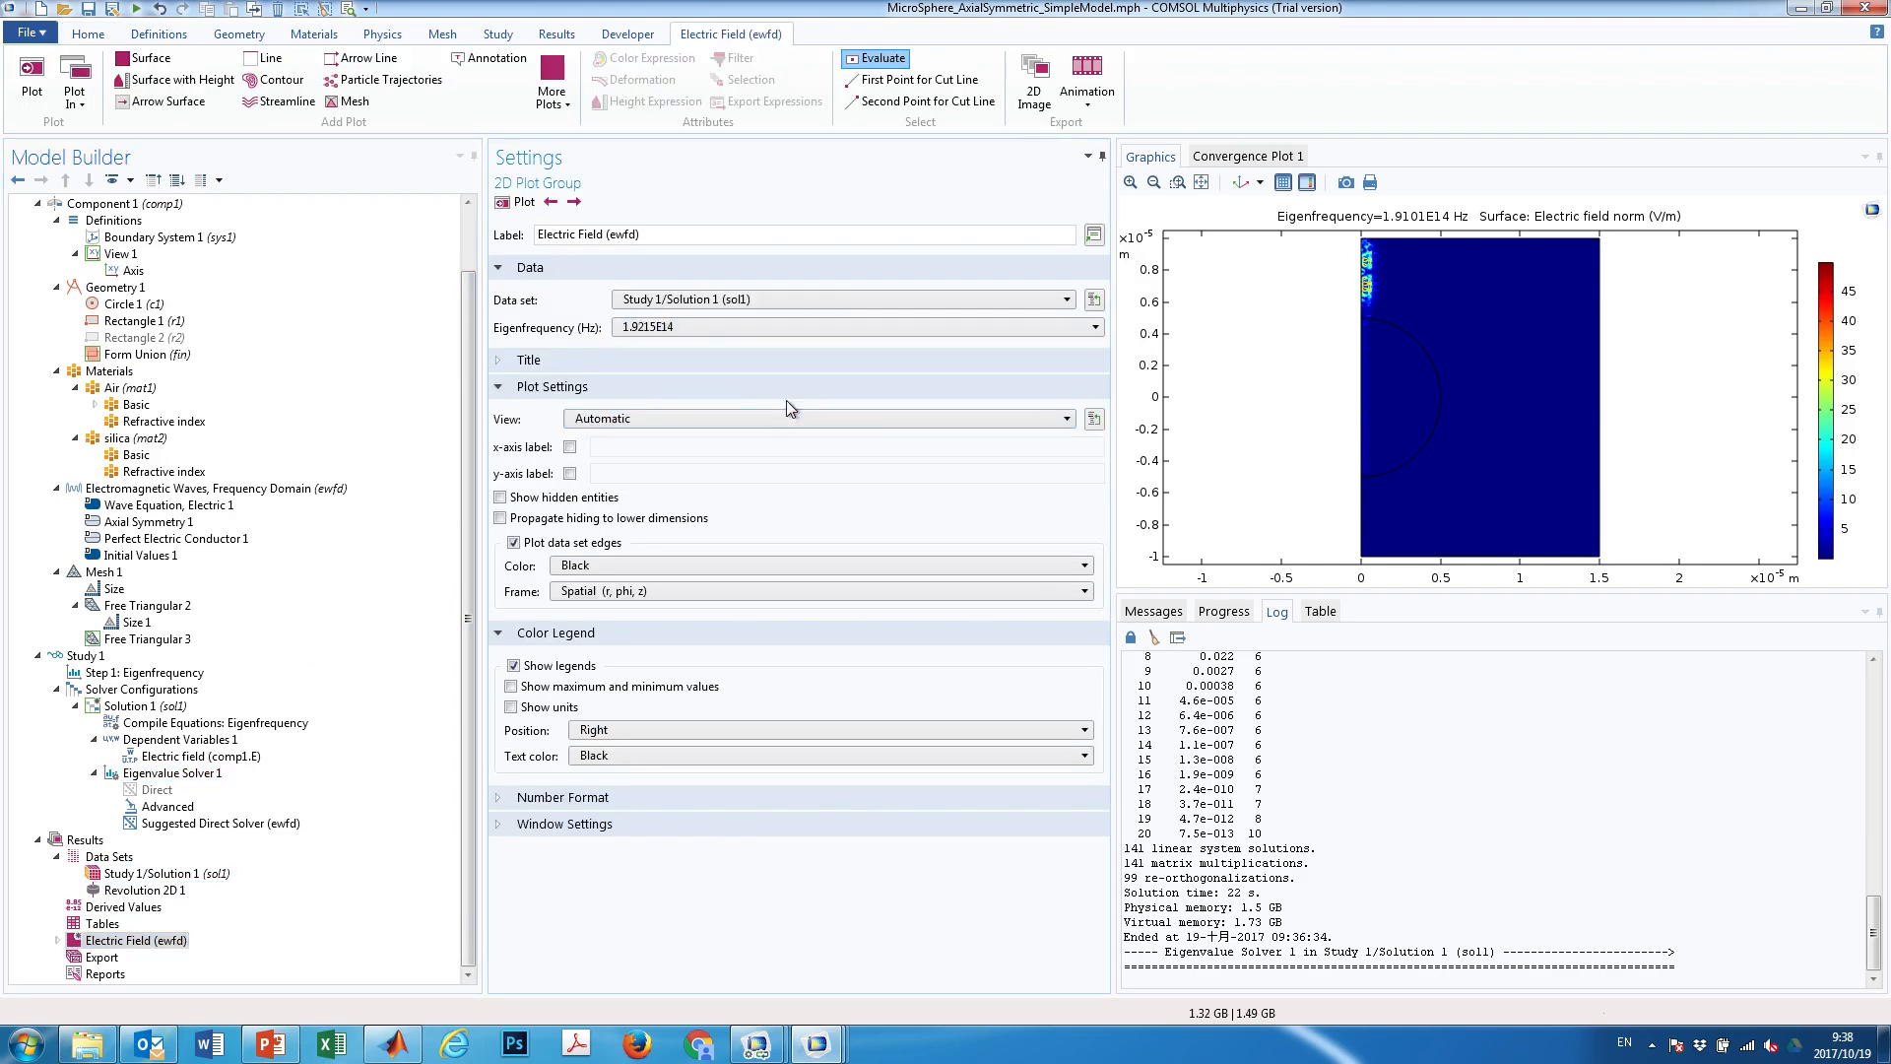
{"action": "left_click", "coordinate": [519, 201]}
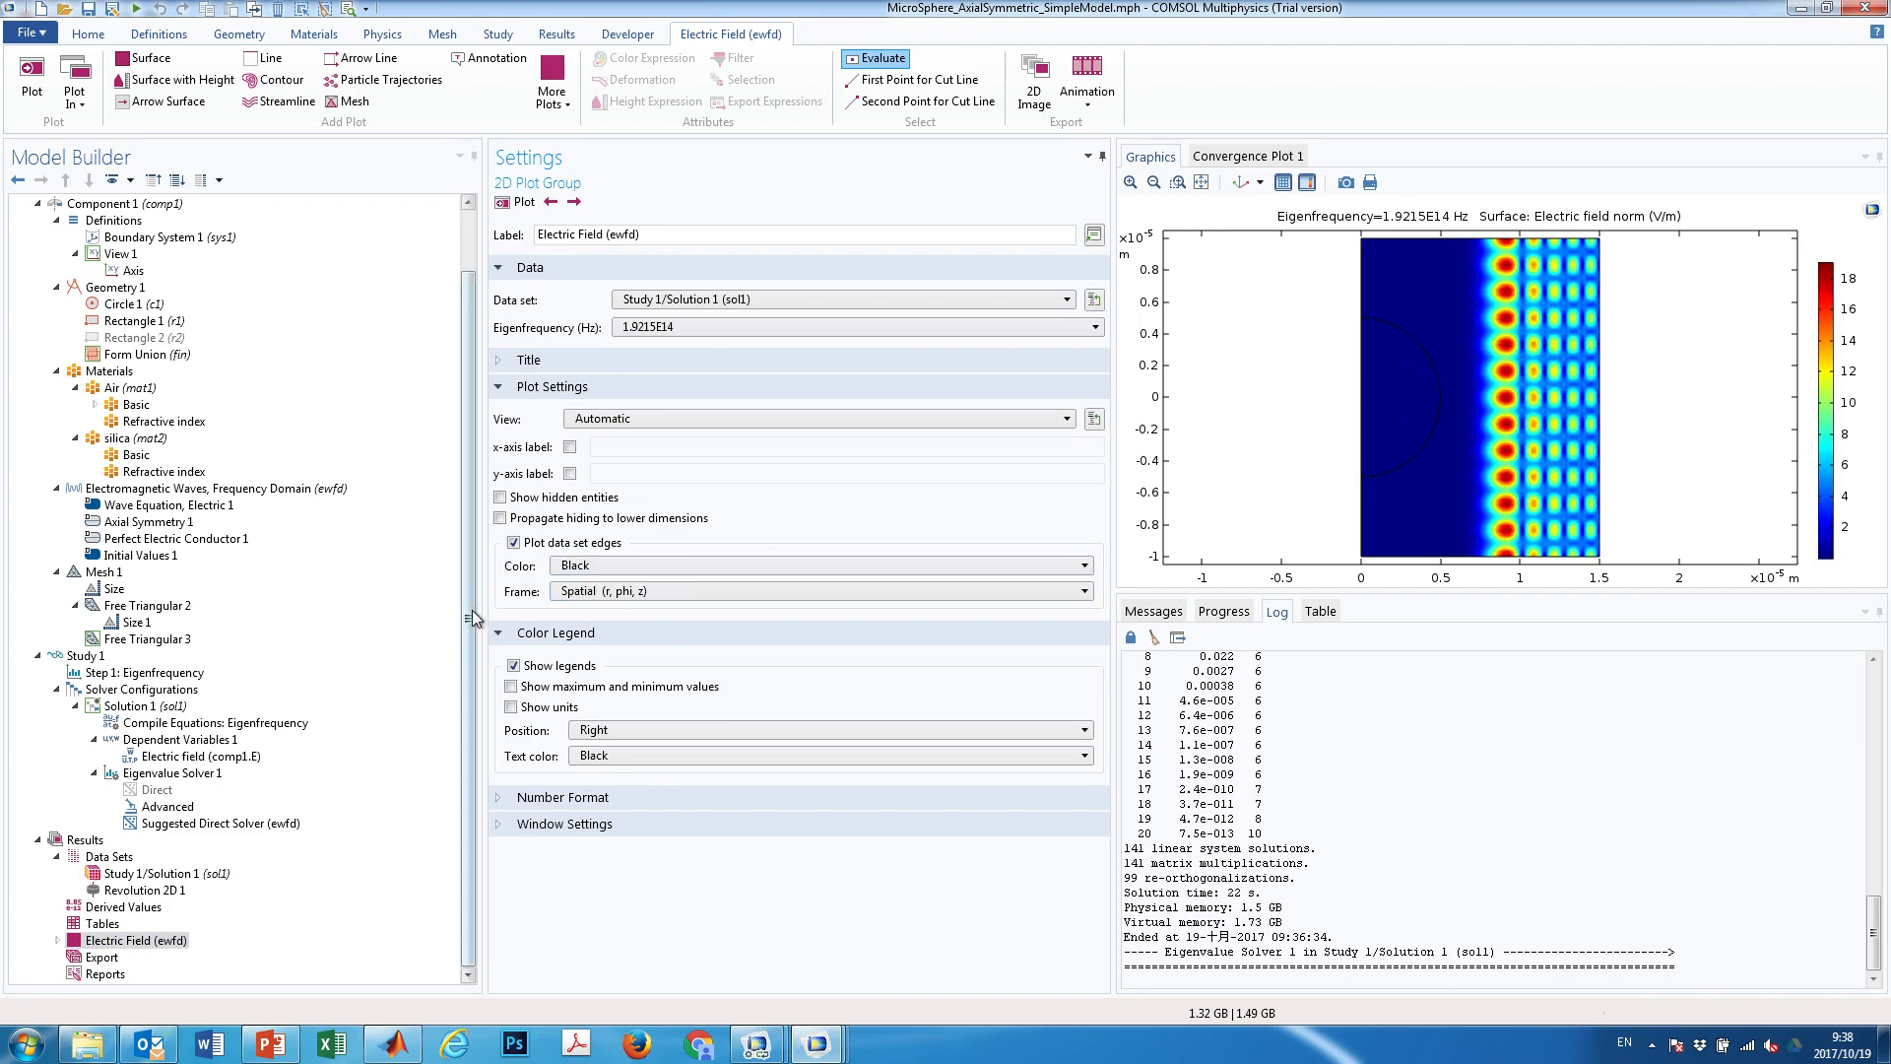
Expand the electric field plot group and plot it at the eigenfrequency 1.9276E14 Hz
{"action": "left_click", "coordinate": [56, 940]}
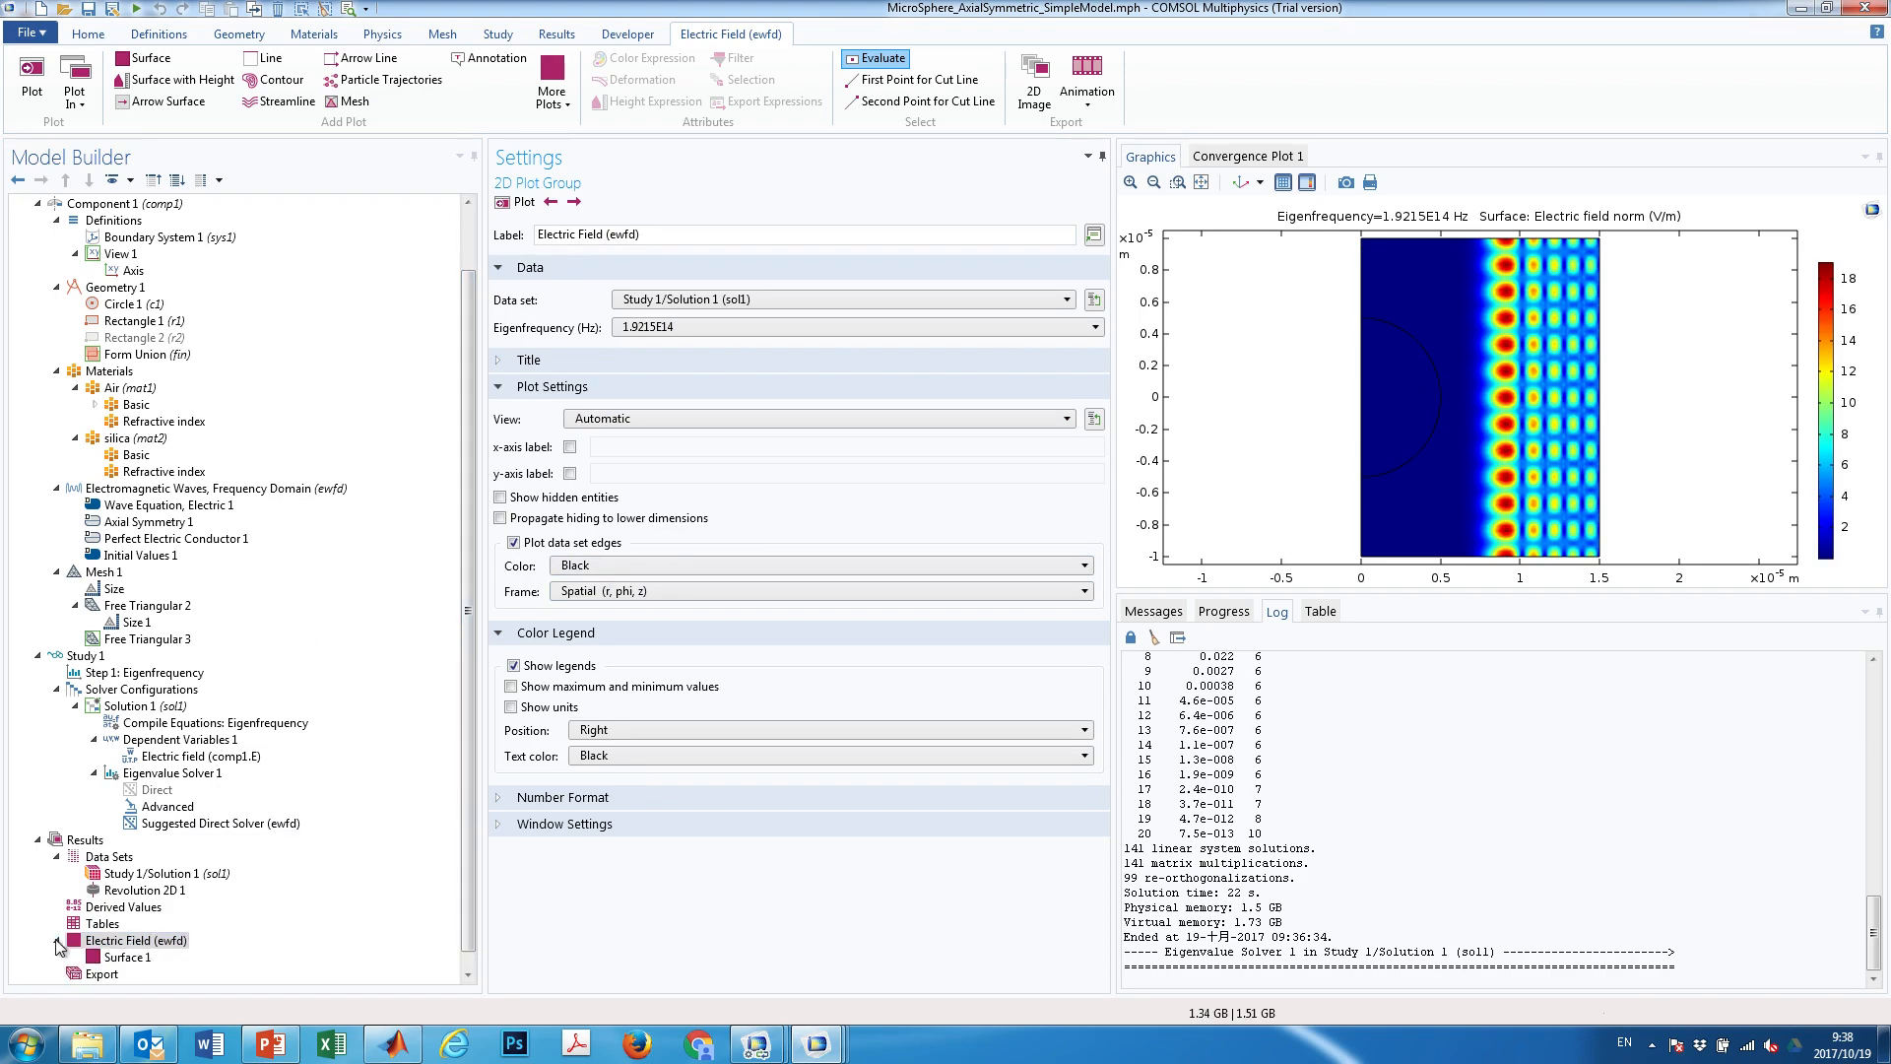
{"action": "left_click", "coordinate": [118, 956]}
{"action": "left_click", "coordinate": [118, 940]}
{"action": "left_click", "coordinate": [683, 327]}
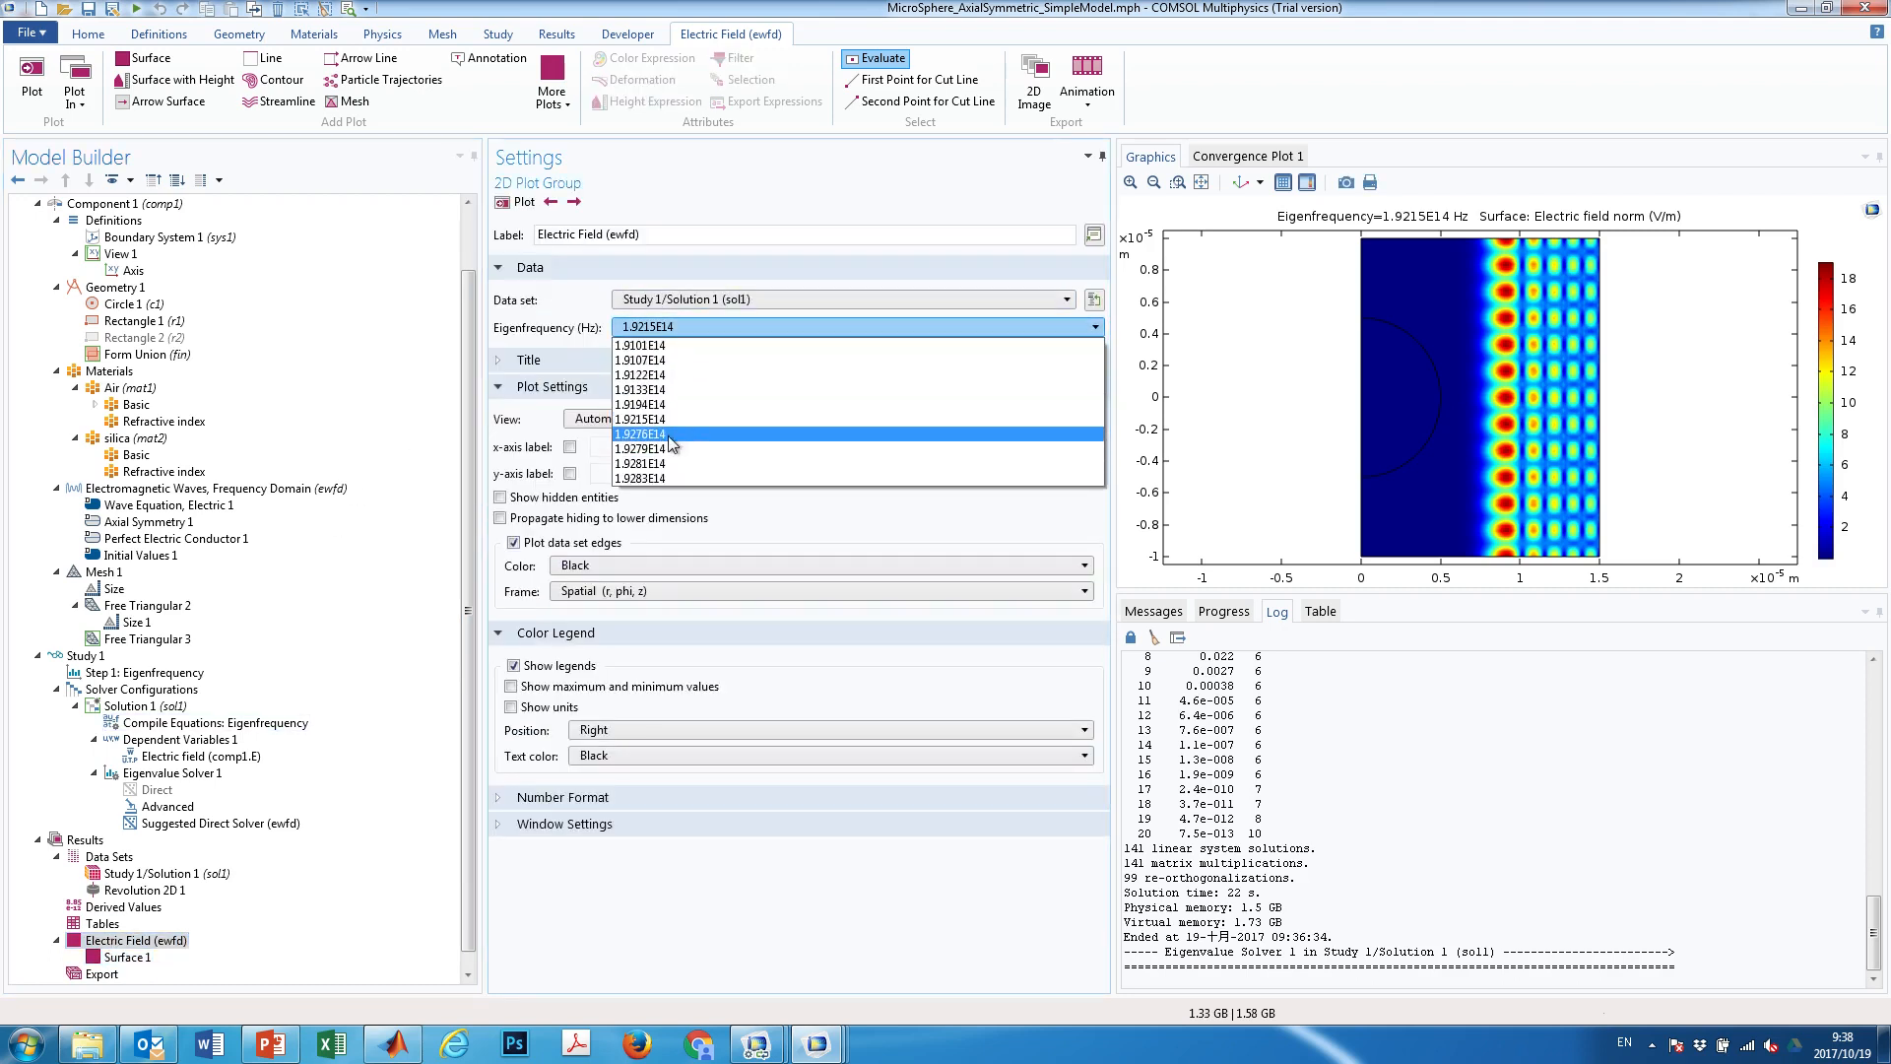
{"action": "left_click", "coordinate": [670, 434]}
{"action": "left_click", "coordinate": [509, 203]}
Plot the electric field norm at 1.9101E14 Hz, followed by 1.9107E14 Hz
{"action": "left_click", "coordinate": [690, 327]}
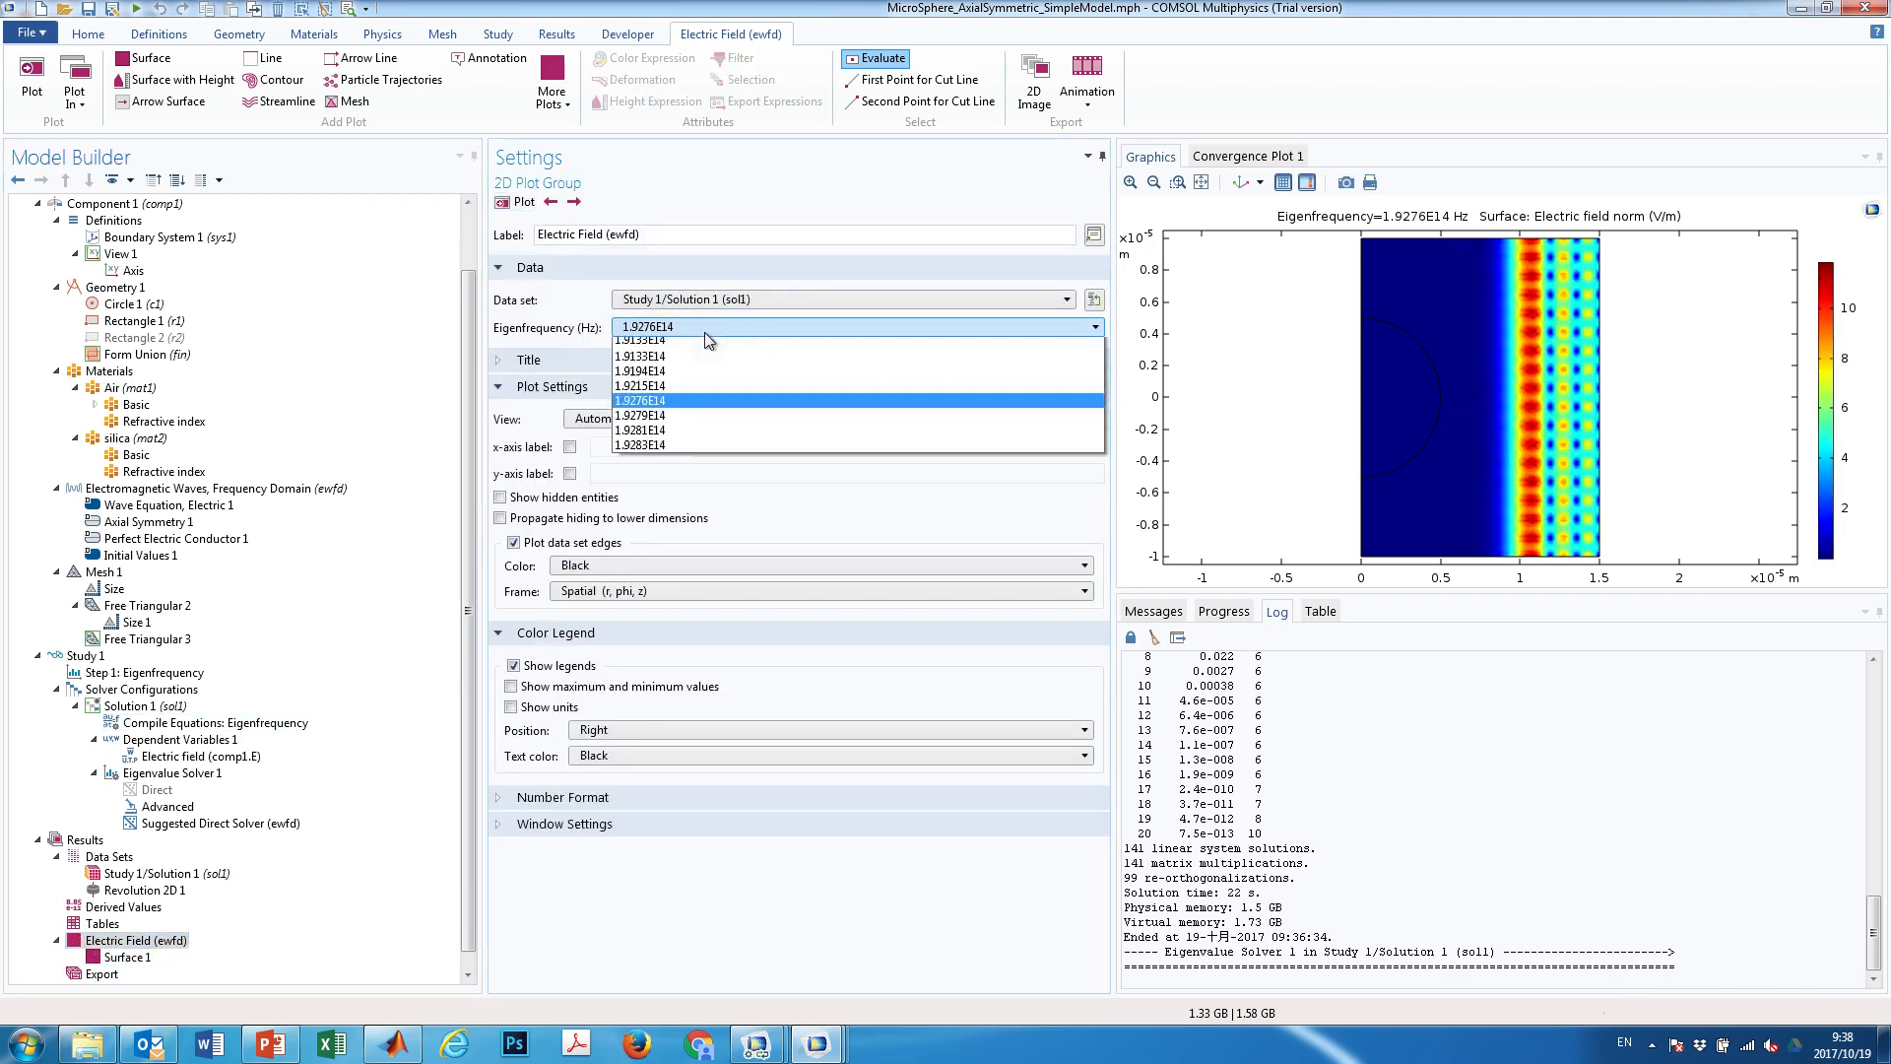
{"action": "left_click", "coordinate": [678, 360]}
{"action": "left_click", "coordinate": [513, 203]}
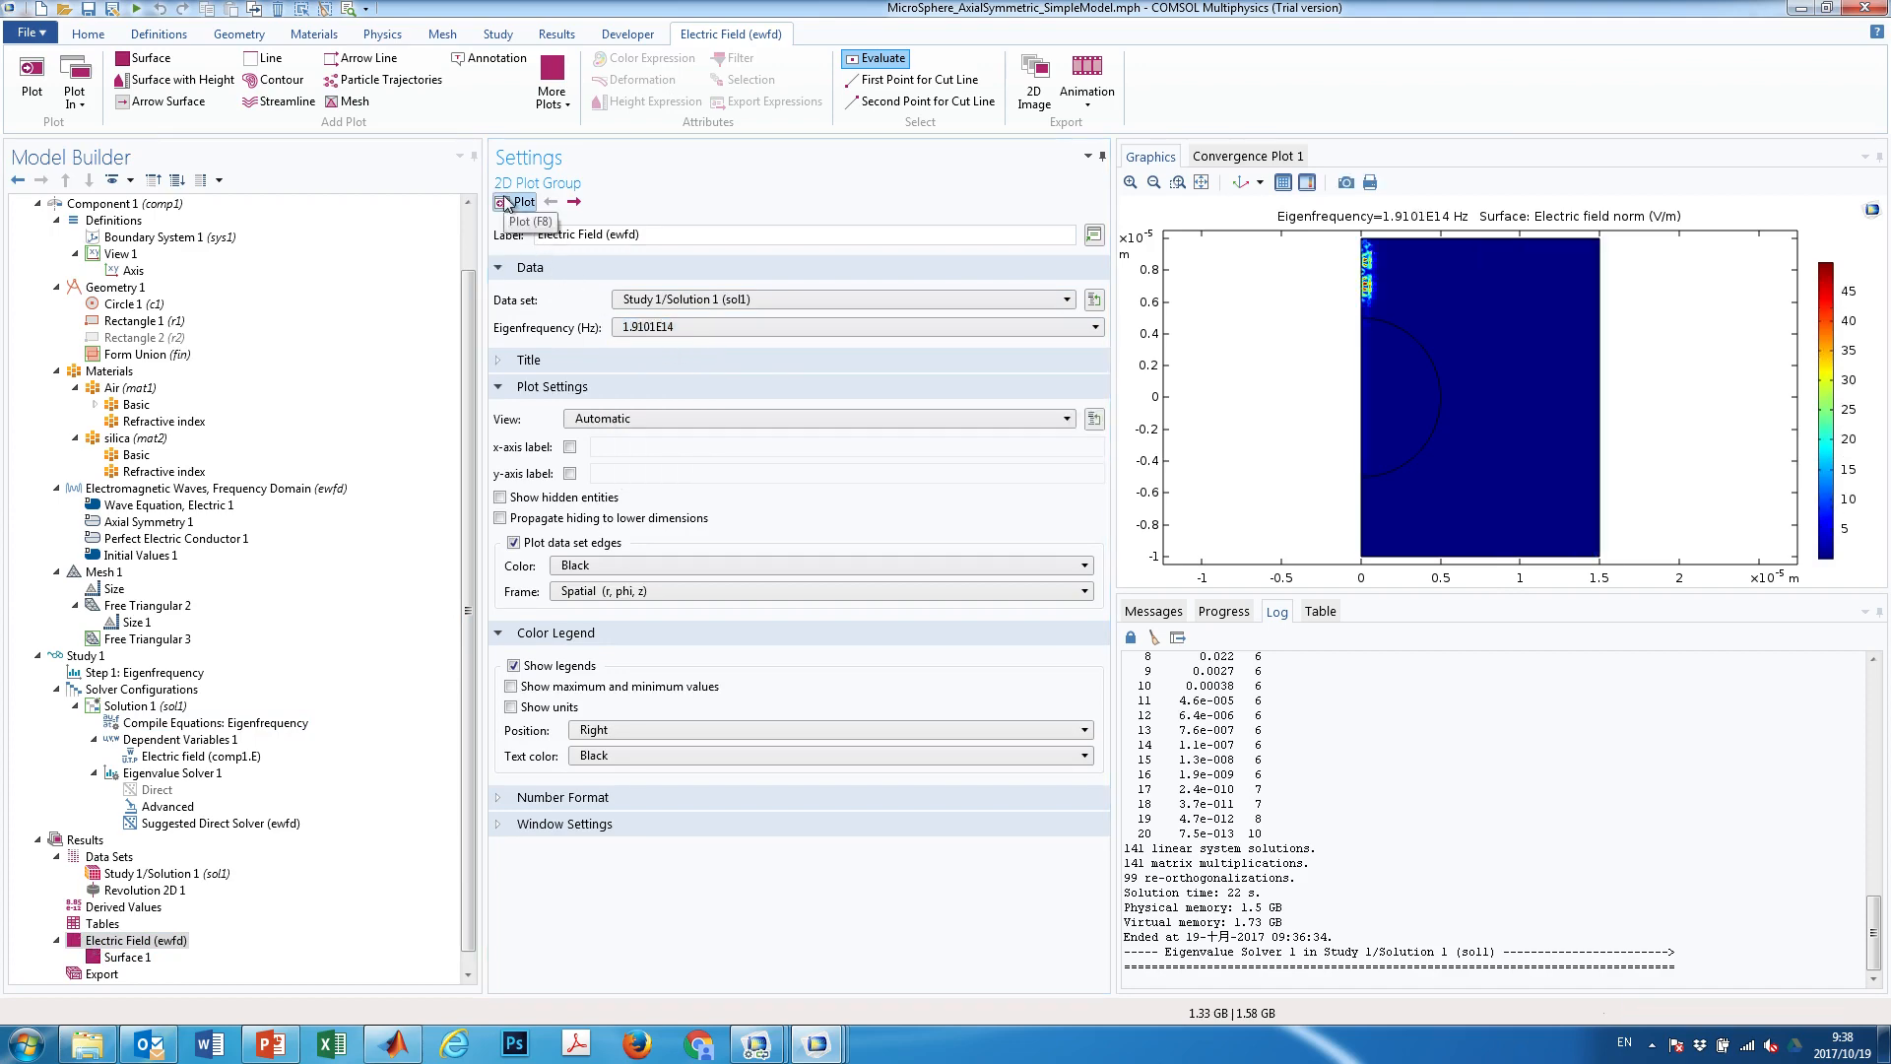
{"action": "left_click", "coordinate": [683, 328]}
{"action": "left_click", "coordinate": [661, 360]}
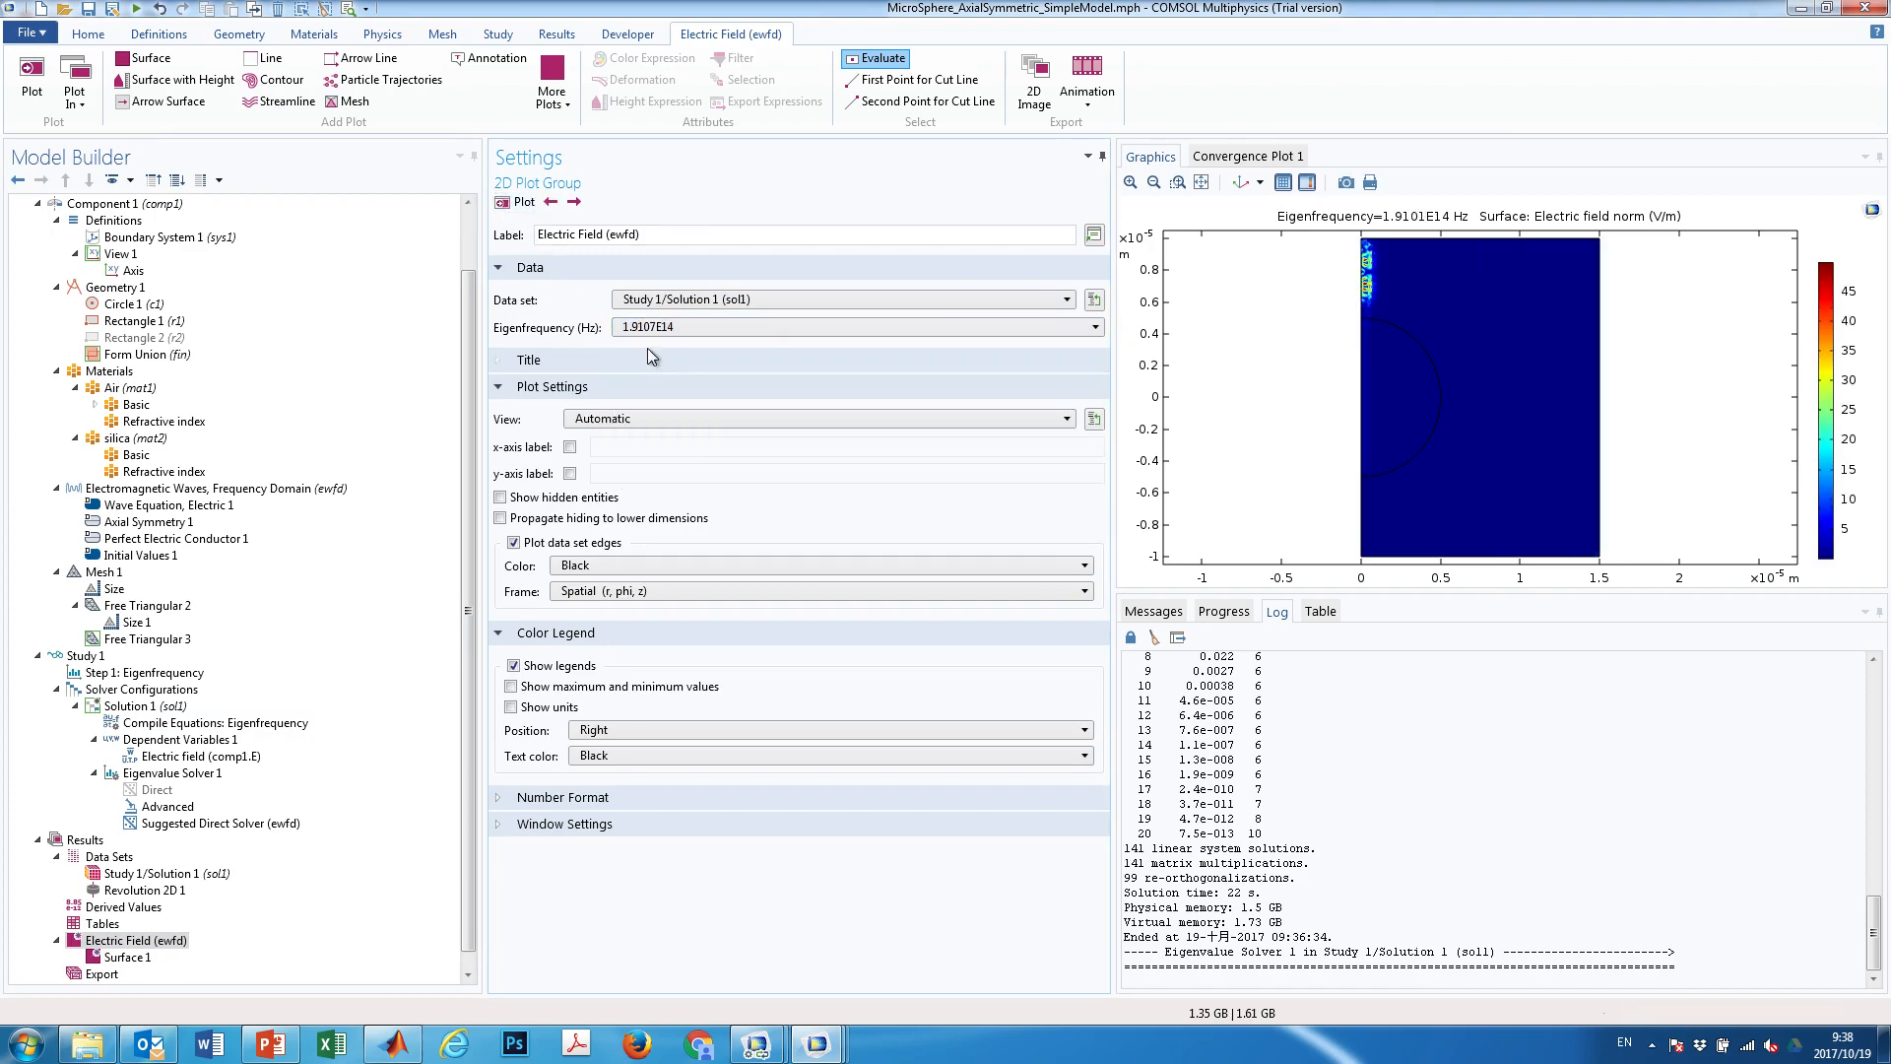
{"action": "left_click", "coordinate": [521, 203]}
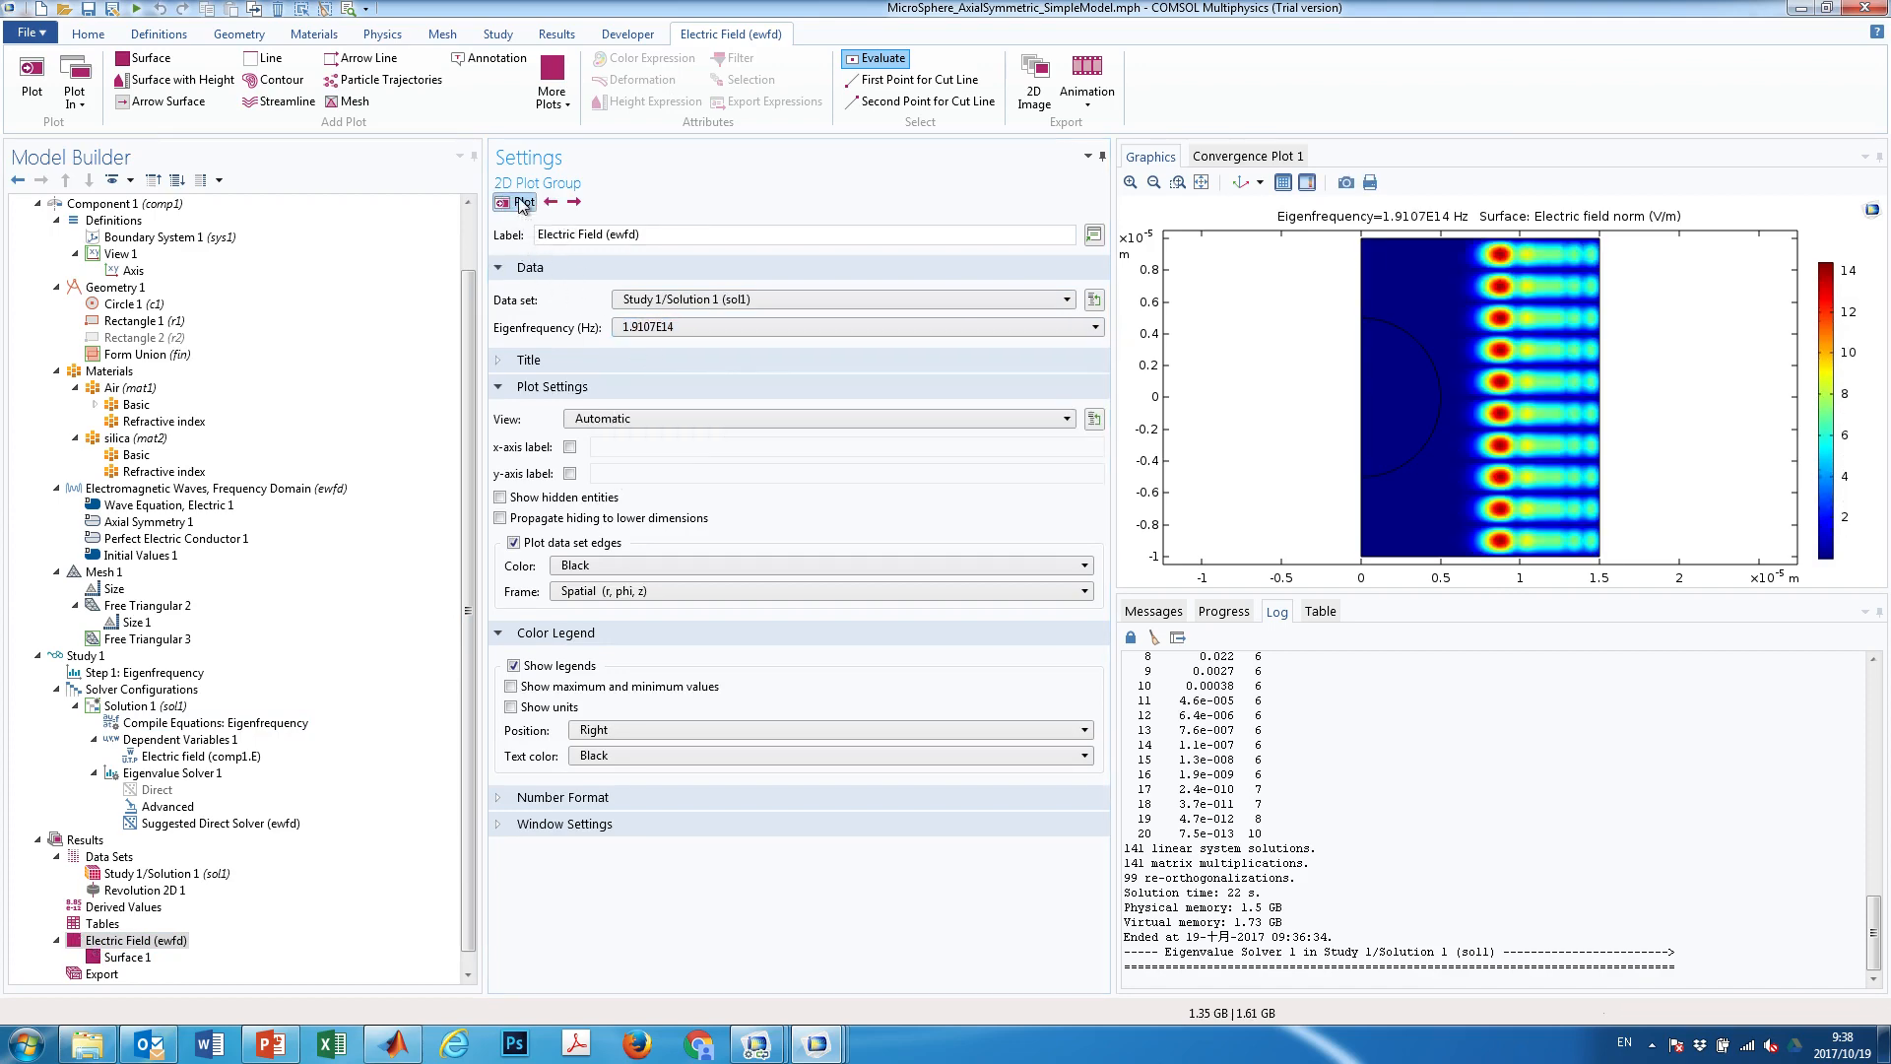
Plot the electric field norm at the eigenfrequency 1.9122E14 Hz
{"action": "left_click", "coordinate": [670, 327]}
{"action": "left_click", "coordinate": [650, 376]}
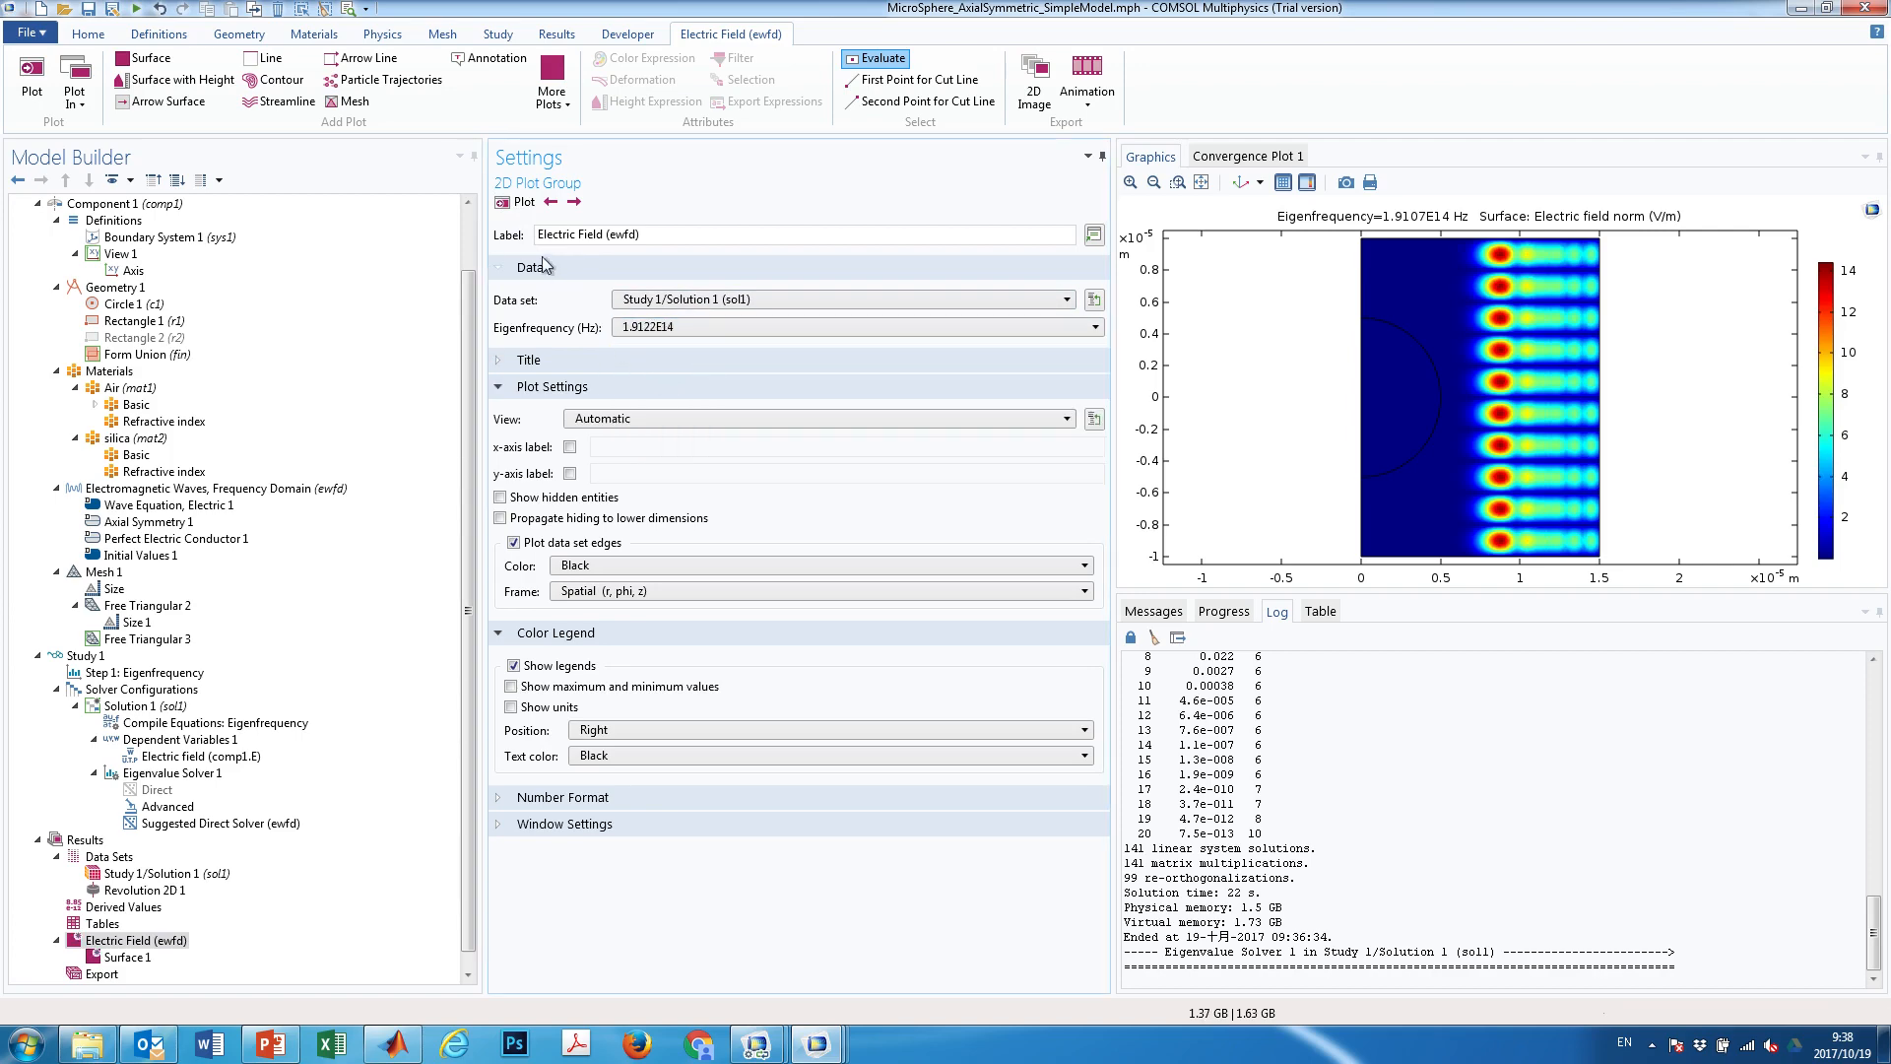
{"action": "left_click", "coordinate": [522, 203]}
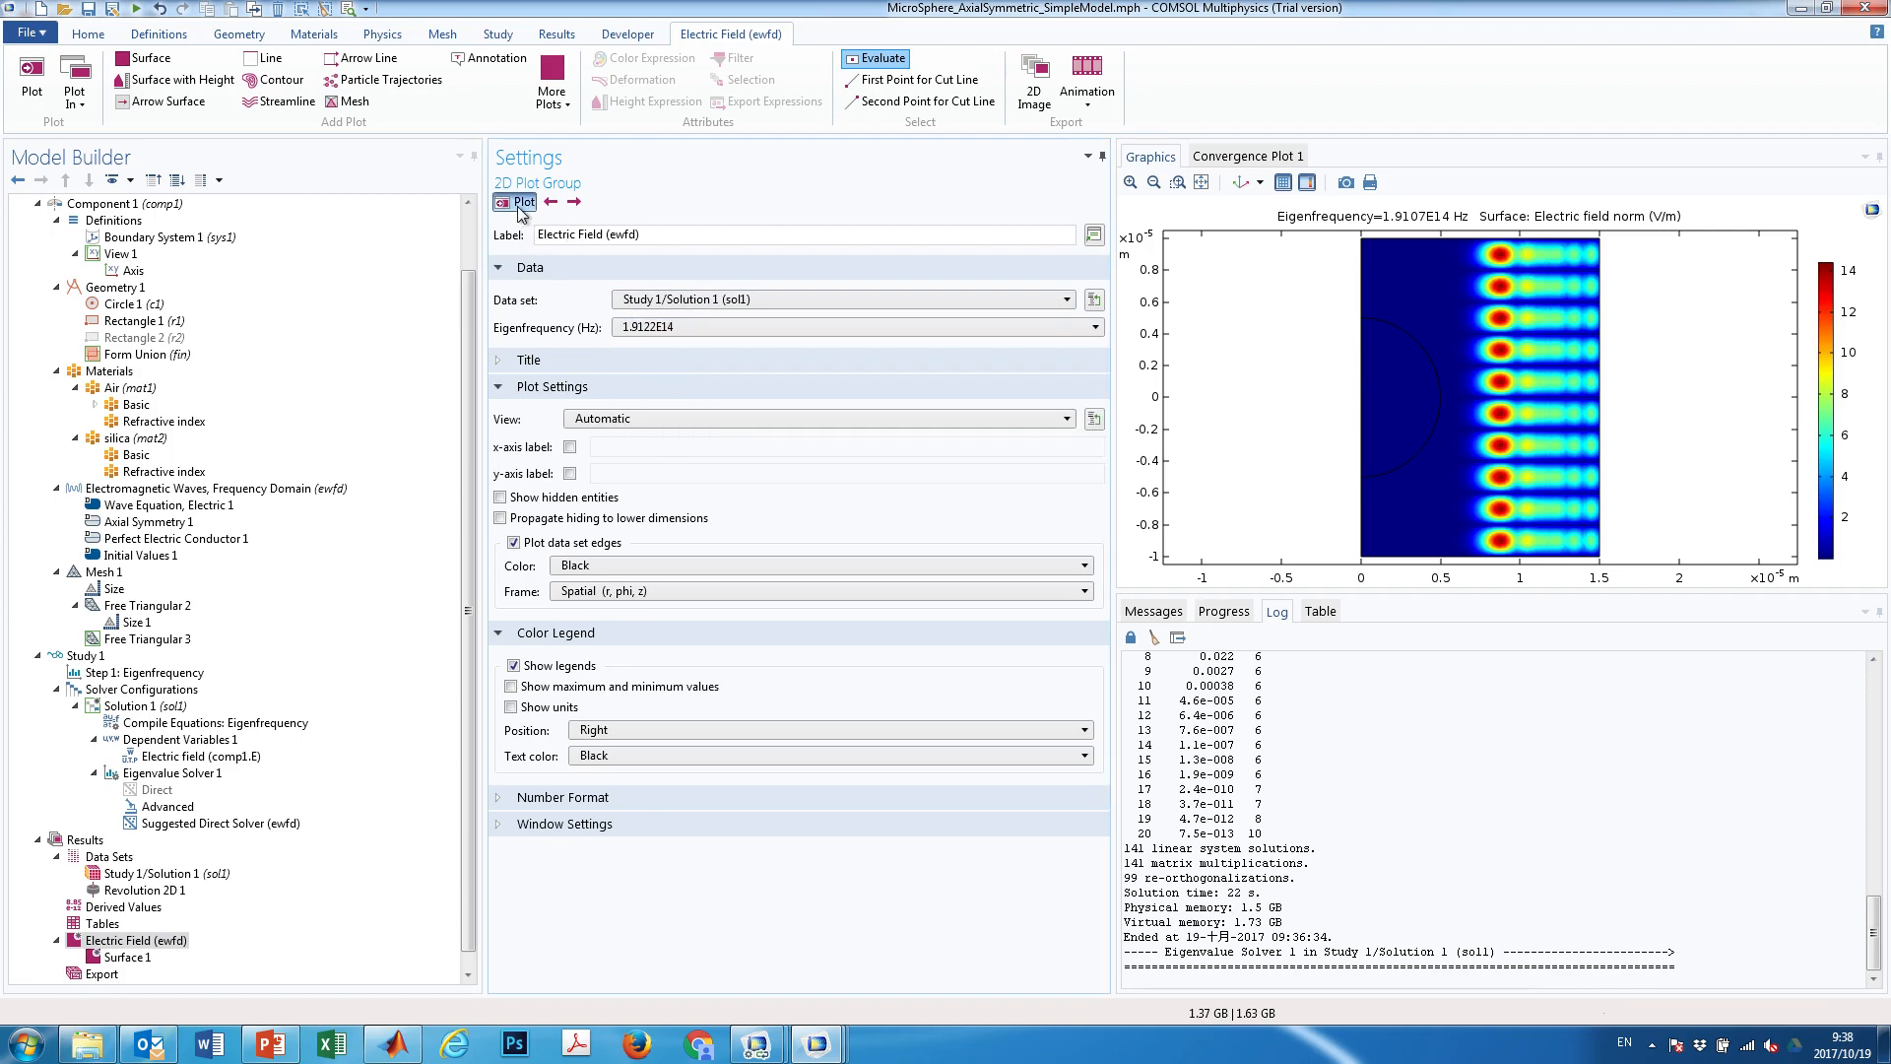
Plot the electric field norm at the eigenfrequency 1.9194E14 Hz, followed by 1.9215E14 Hz
{"action": "left_click", "coordinate": [692, 328]}
{"action": "left_click", "coordinate": [650, 404]}
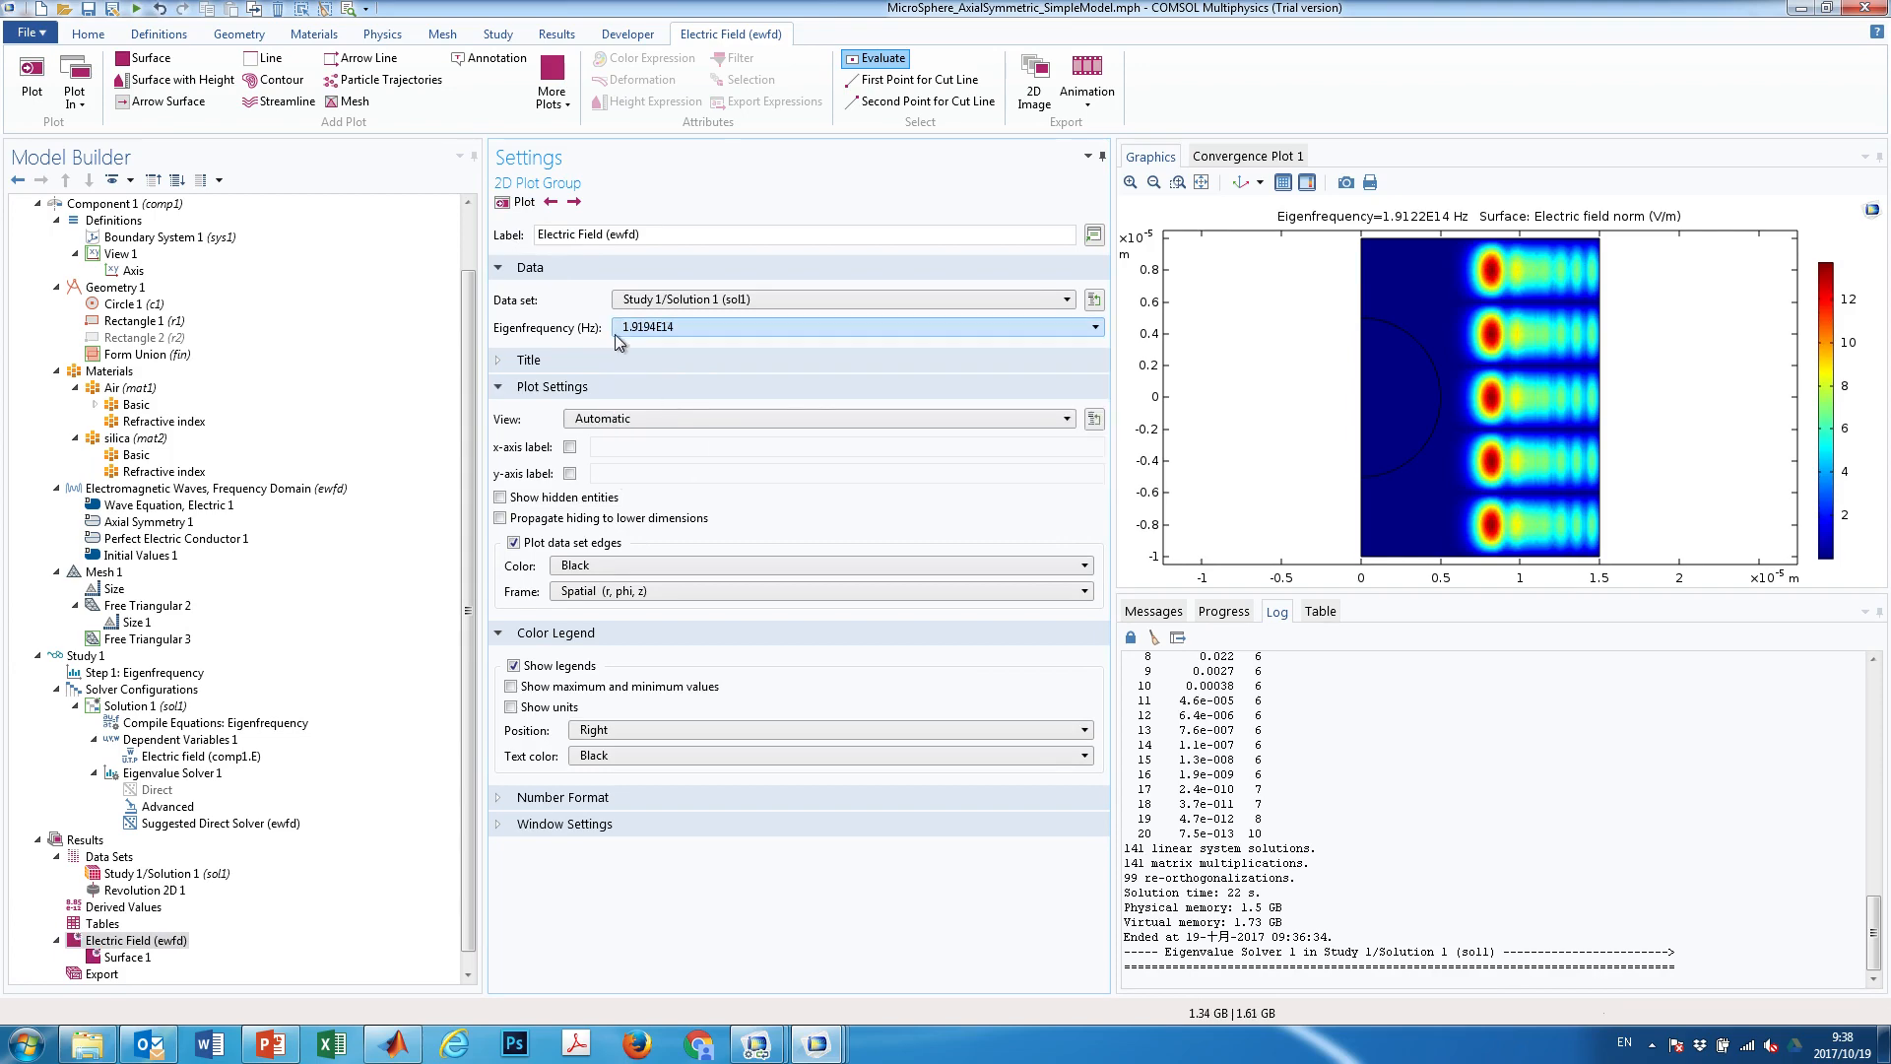
{"action": "left_click", "coordinate": [521, 203]}
{"action": "left_click", "coordinate": [701, 327]}
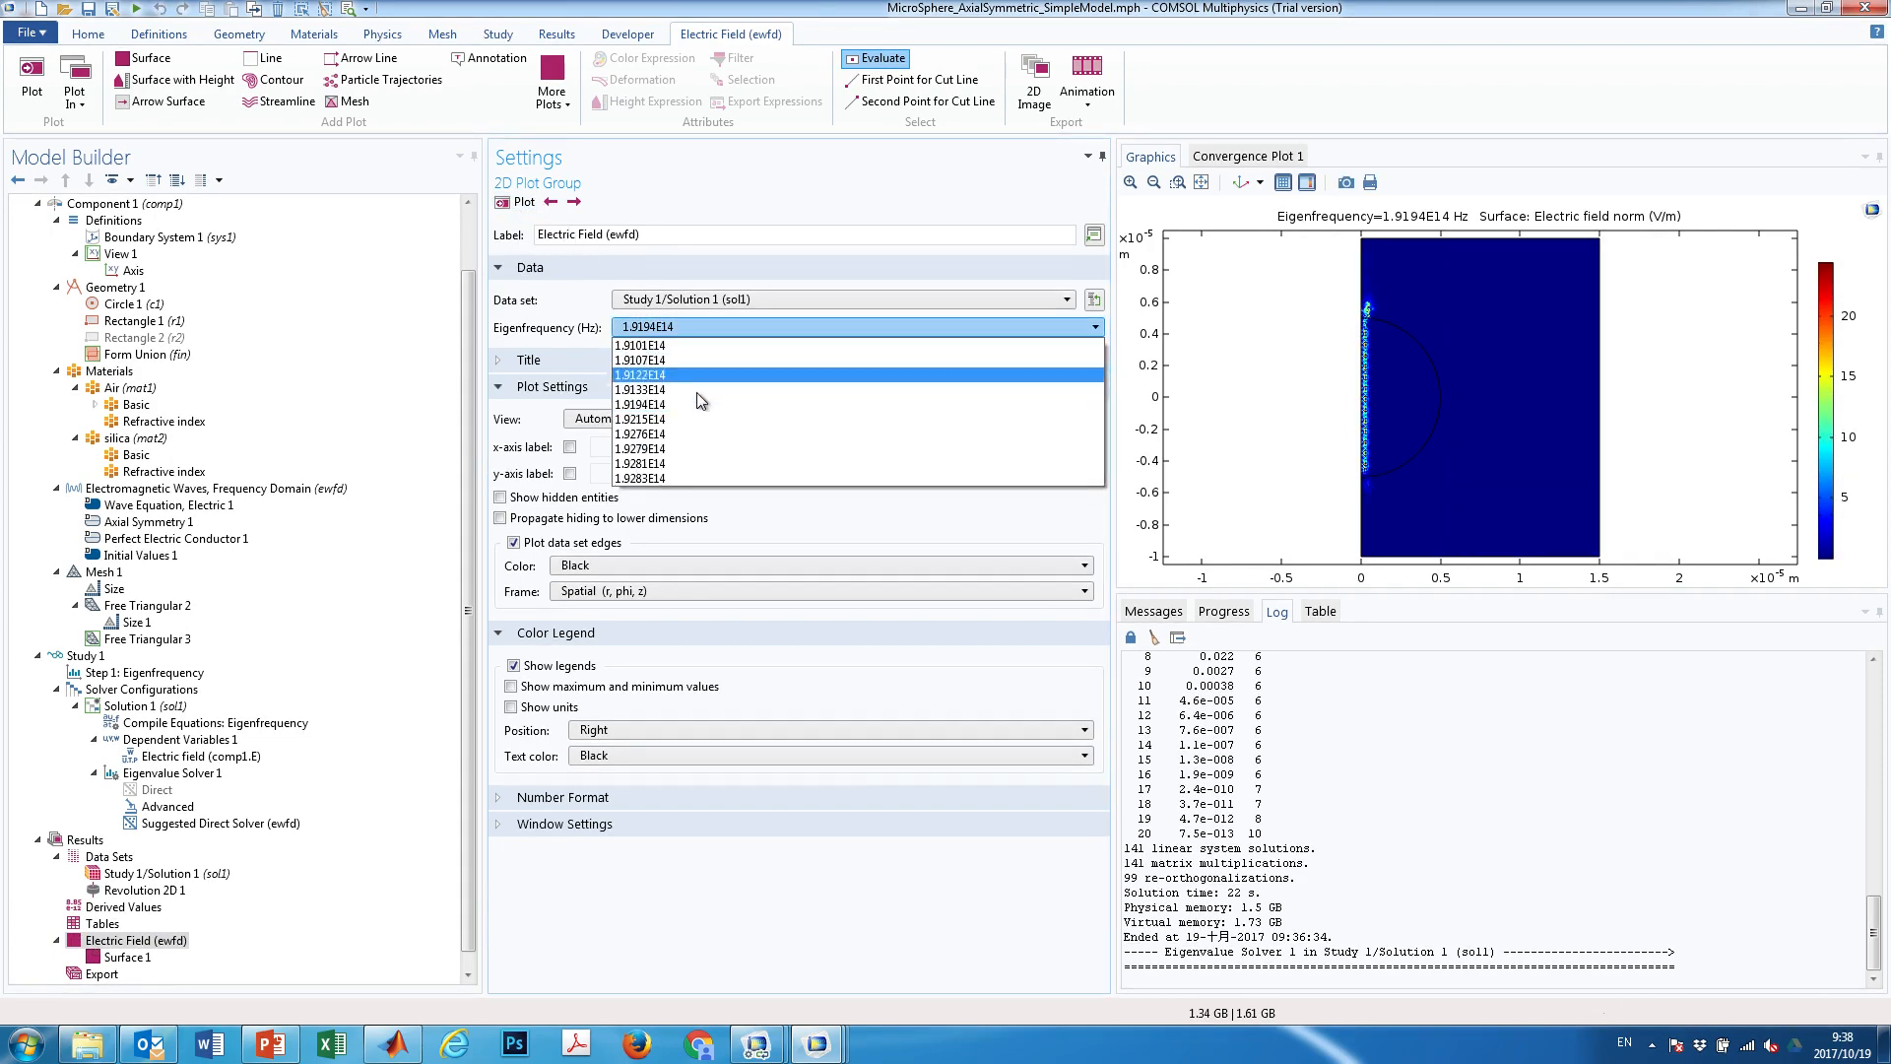
{"action": "left_click", "coordinate": [685, 431]}
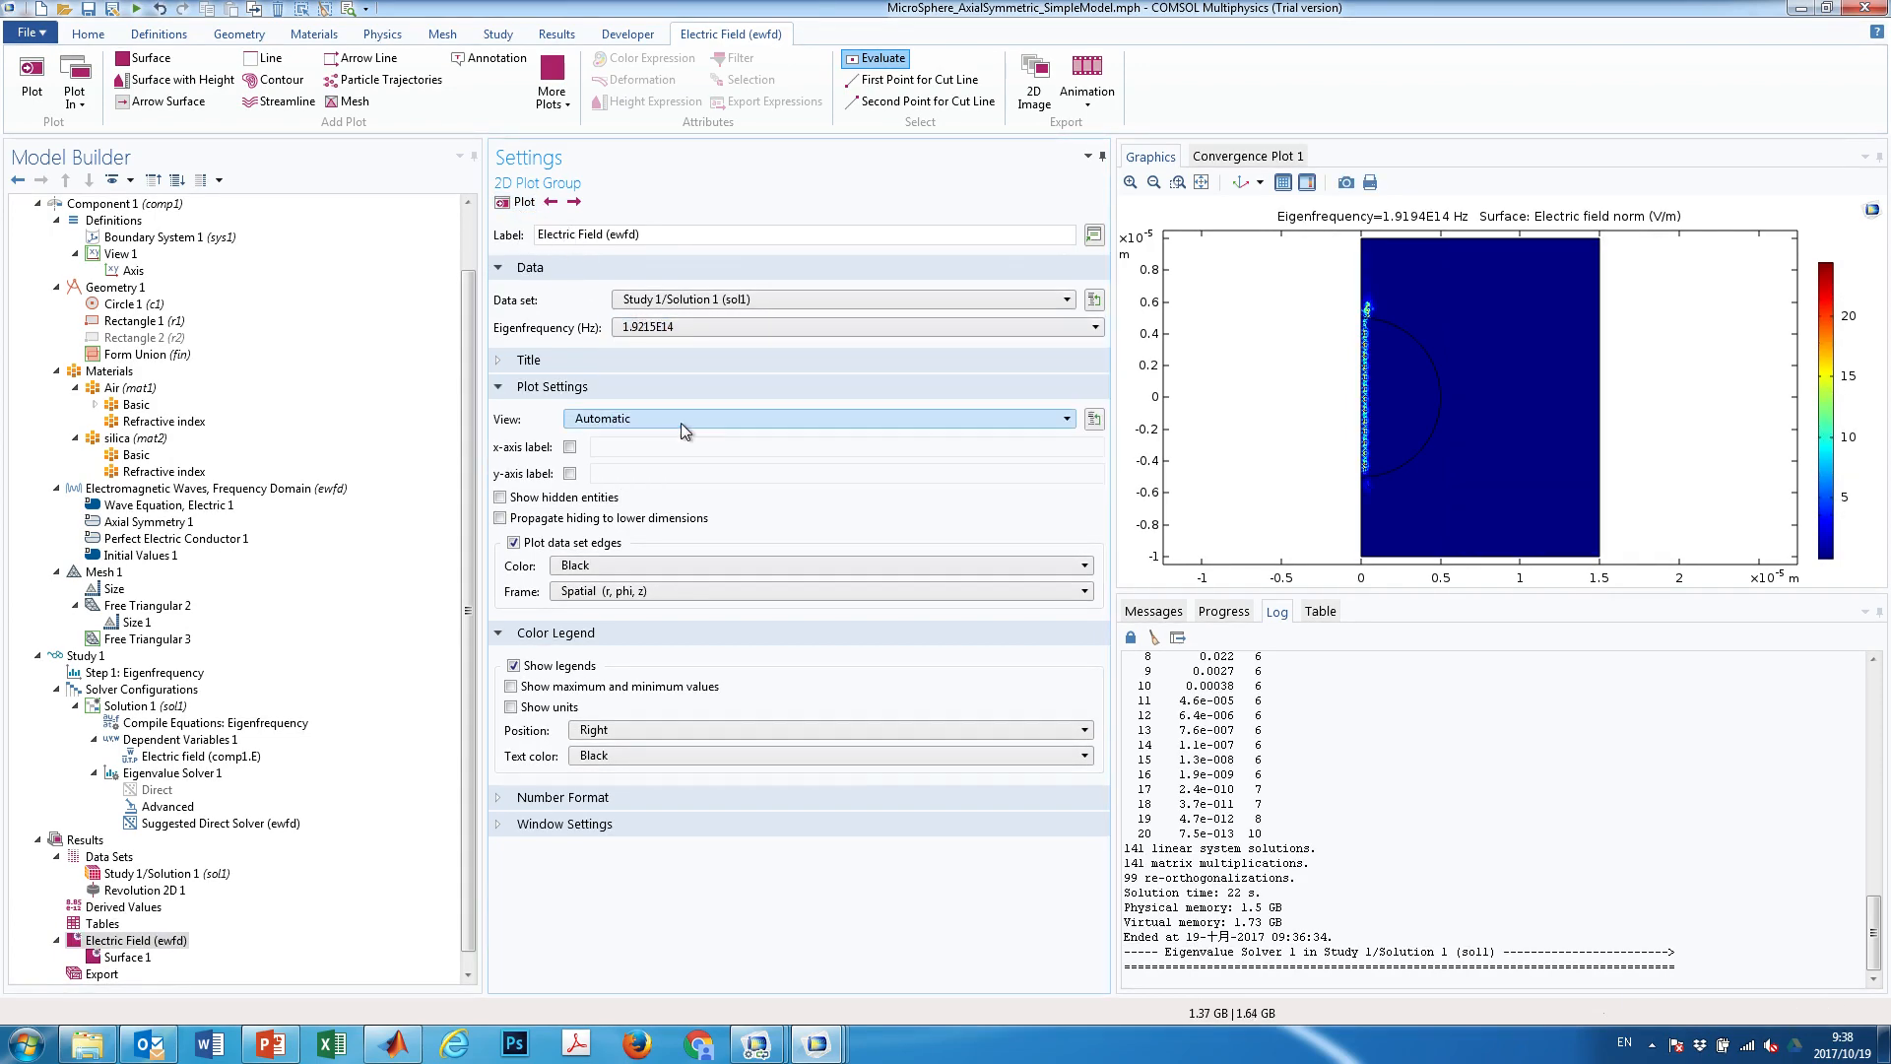
{"action": "left_click", "coordinate": [519, 202]}
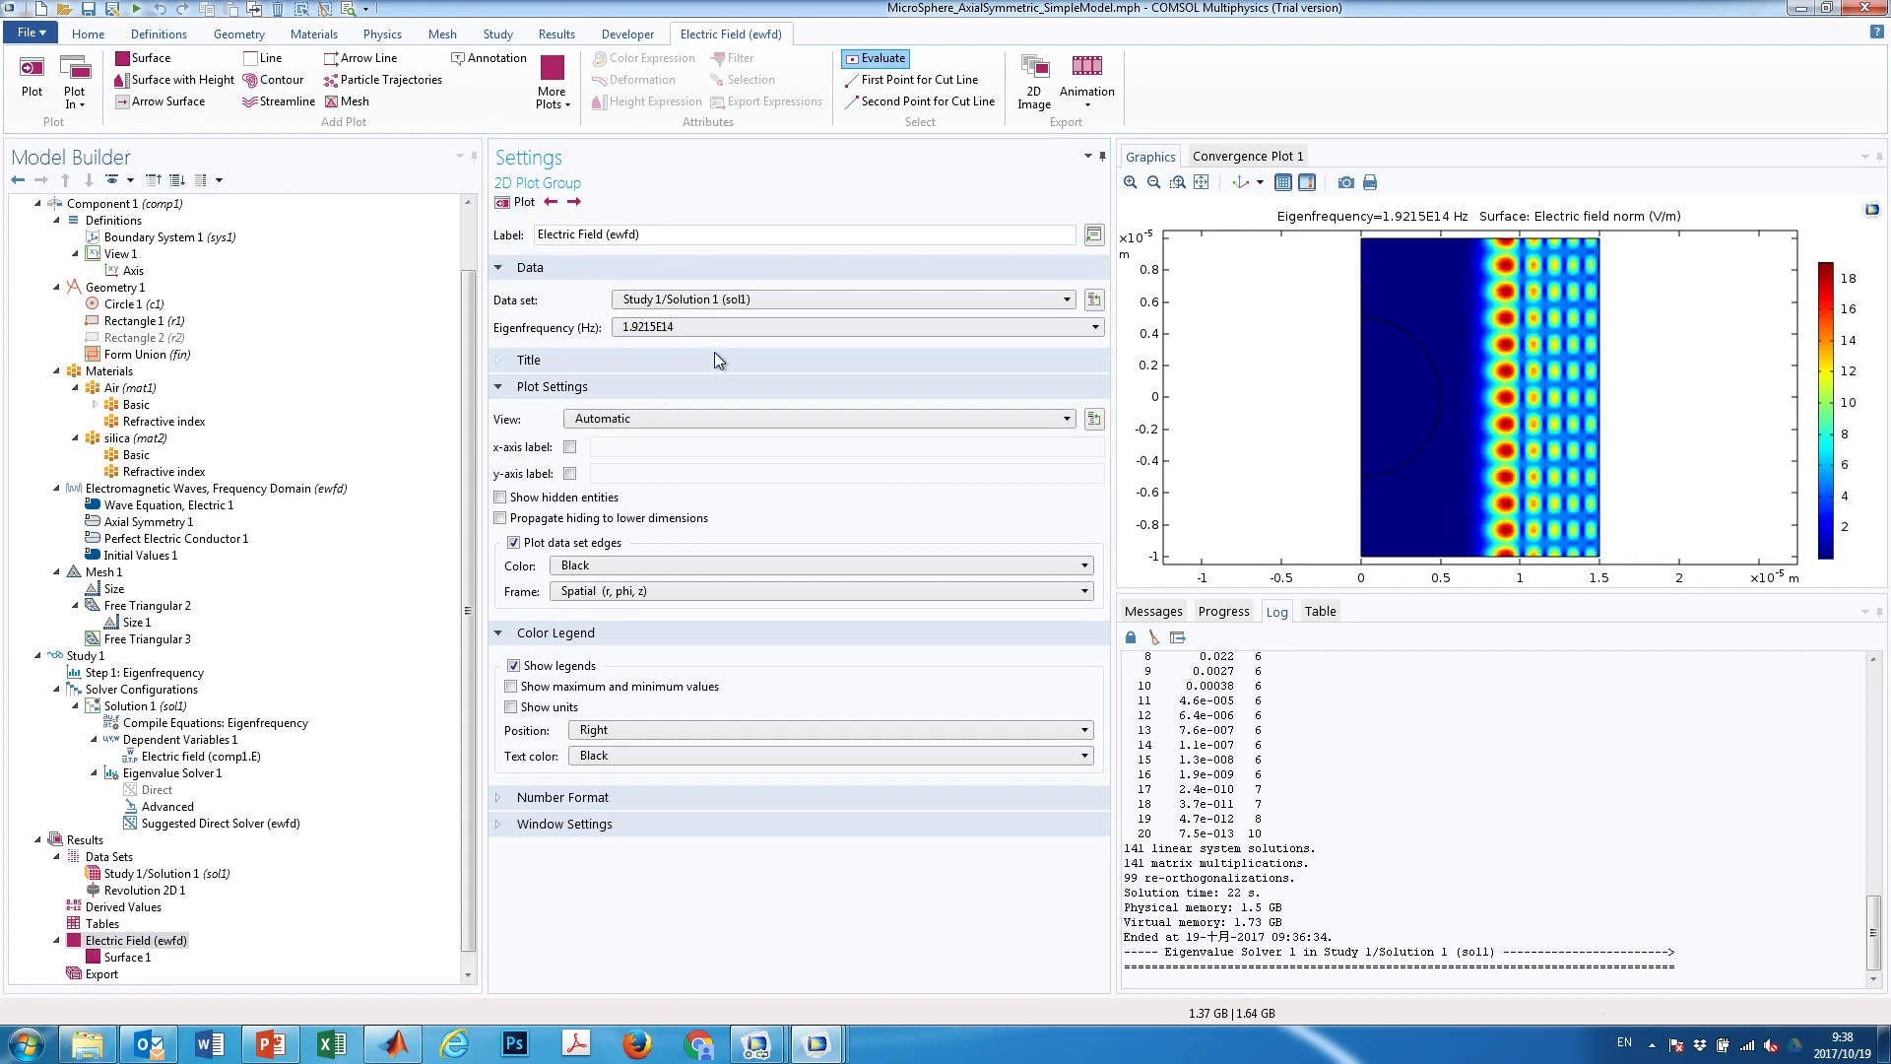
Set the radius parameter in the global Parameters to 50[um]
{"action": "left_click_drag", "start_coordinate": [475, 399], "coordinate": [471, 311]}
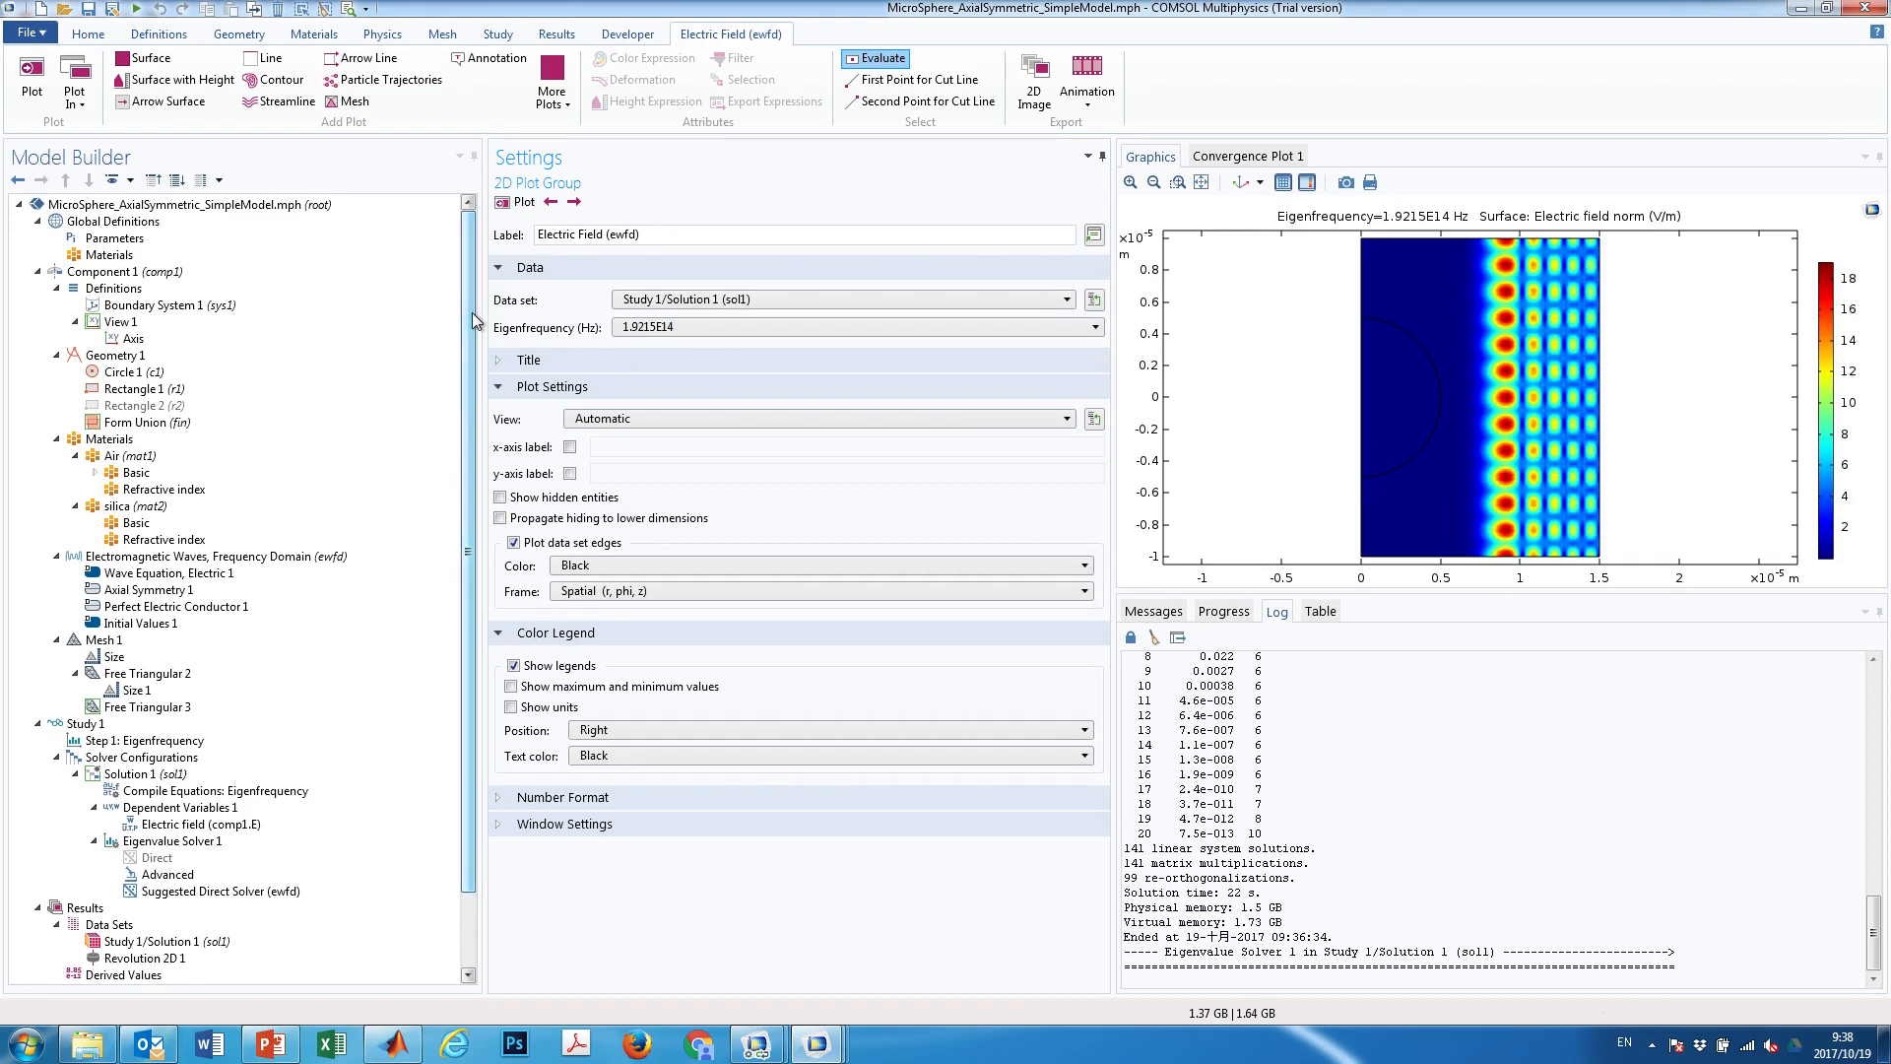
{"action": "left_click", "coordinate": [115, 240]}
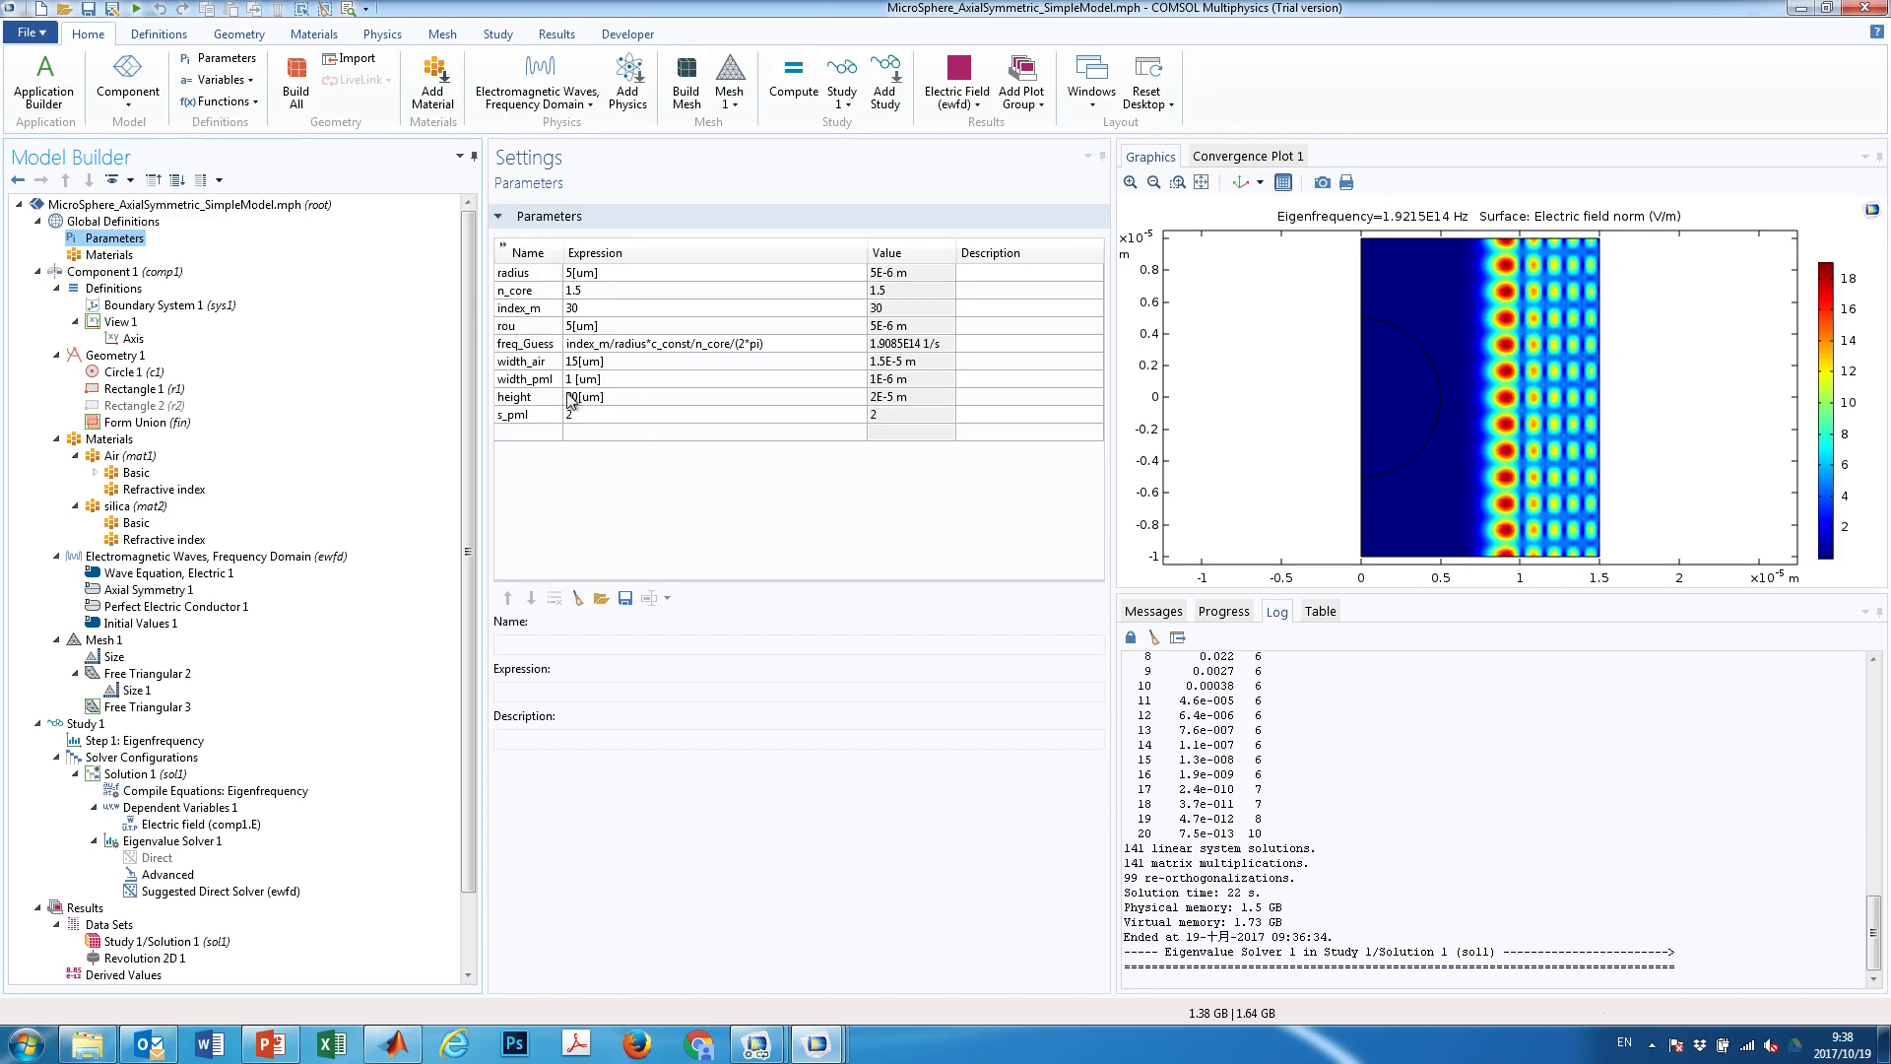
{"action": "left_click", "coordinate": [575, 275]}
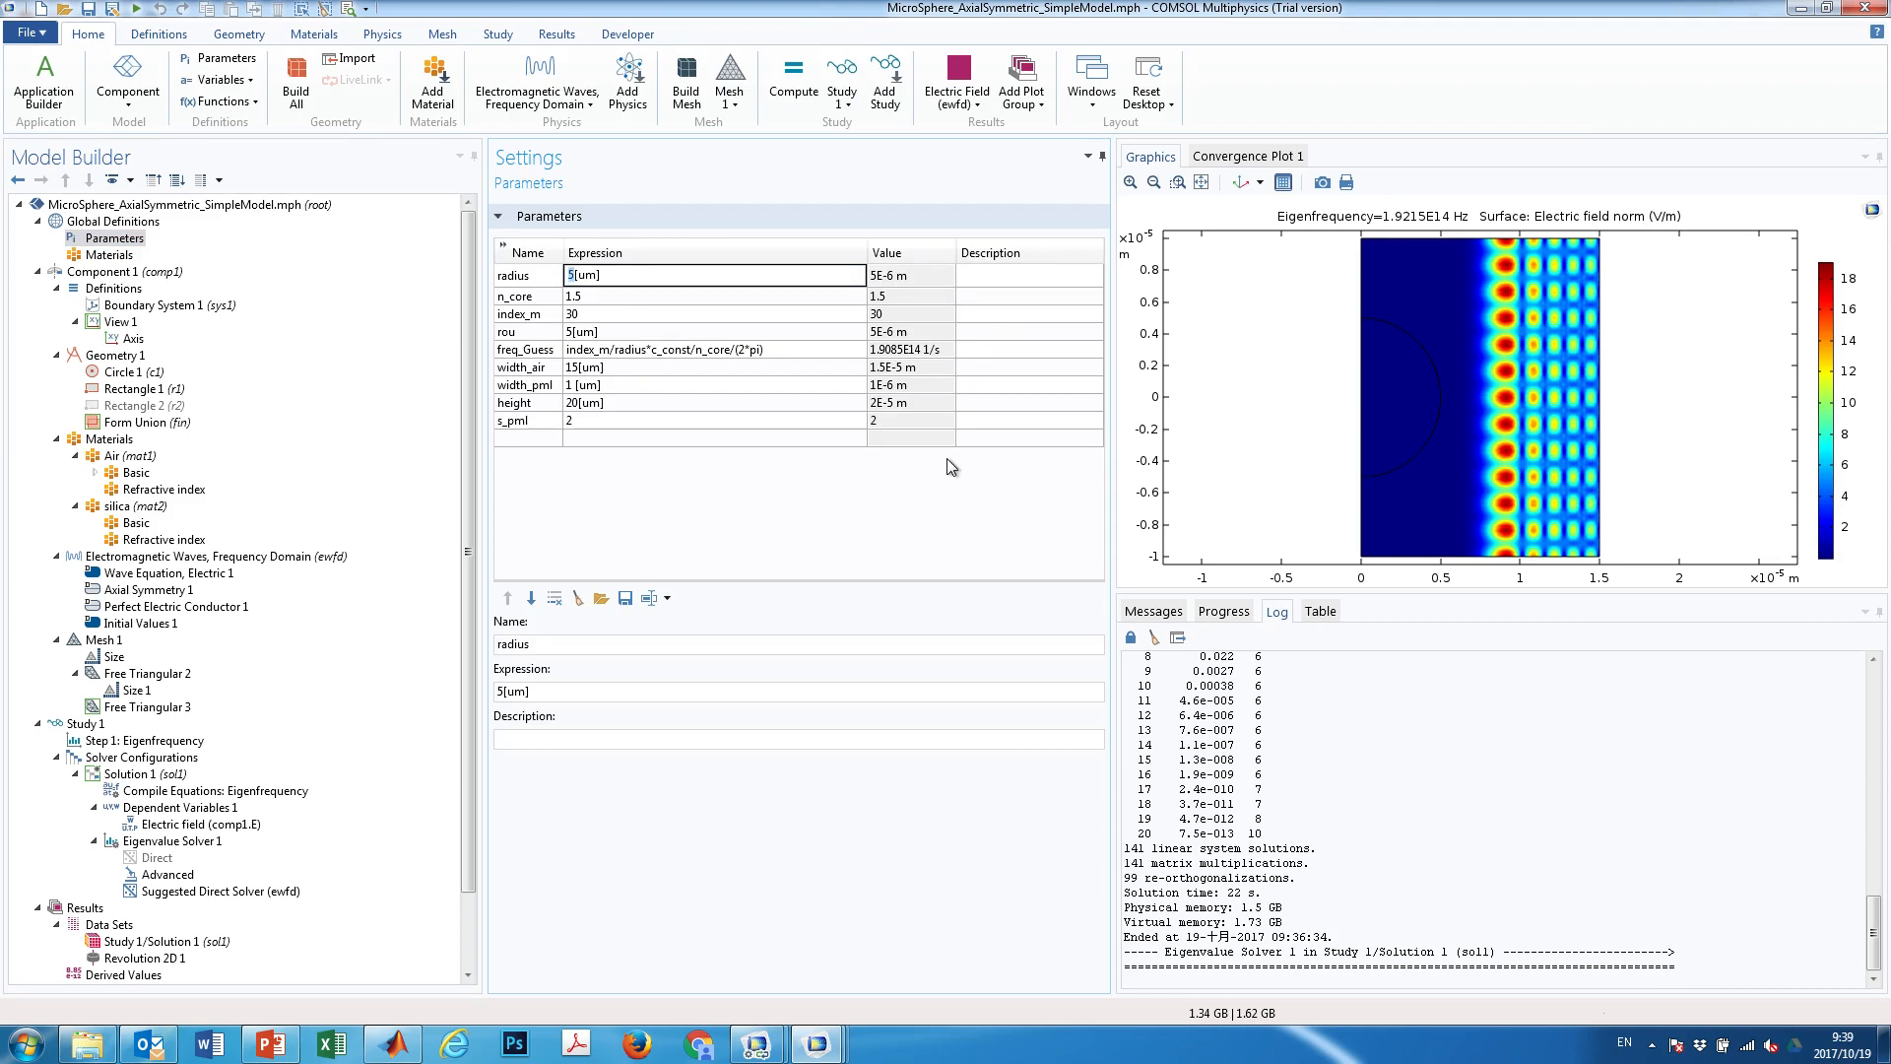
{"action": "type", "text": "50"}
{"action": "left_click", "coordinate": [722, 512]}
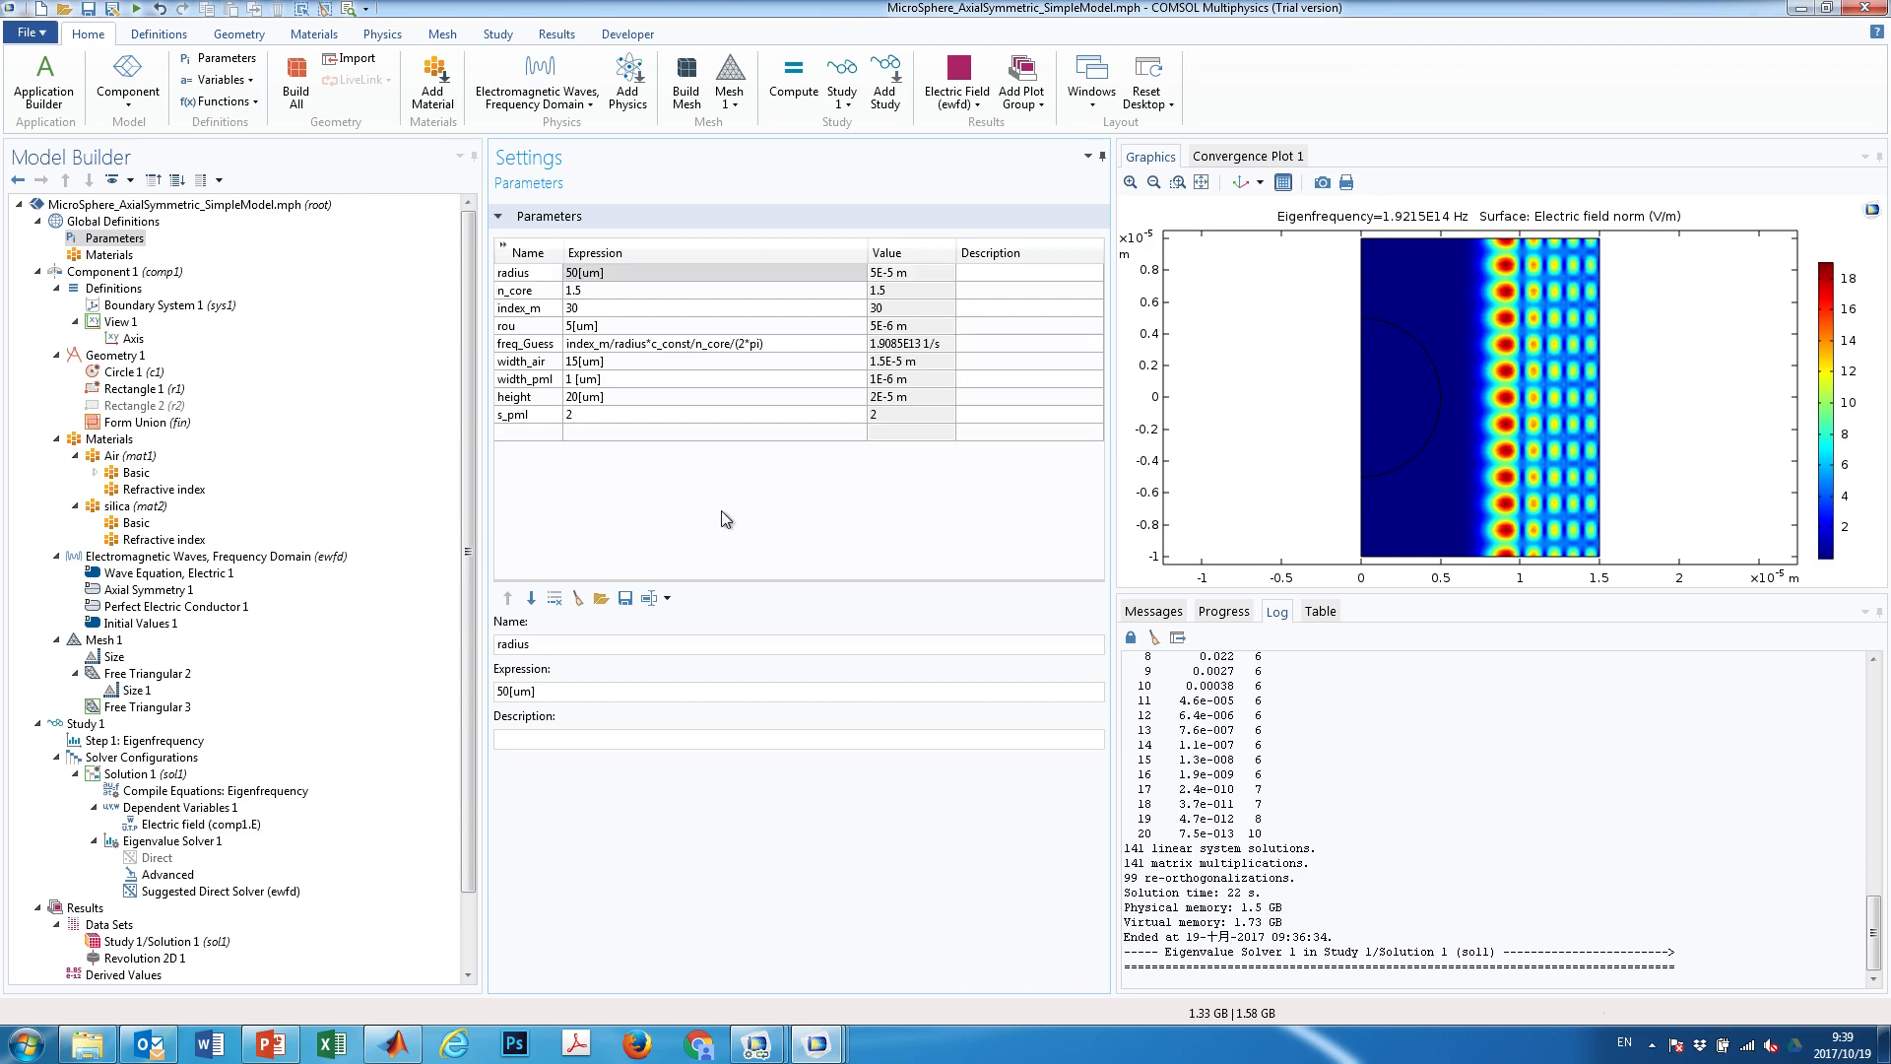
Set the azimuthal mode index parameter index_m to 300 and check the resulting freq_Guess
{"action": "left_click", "coordinate": [581, 364]}
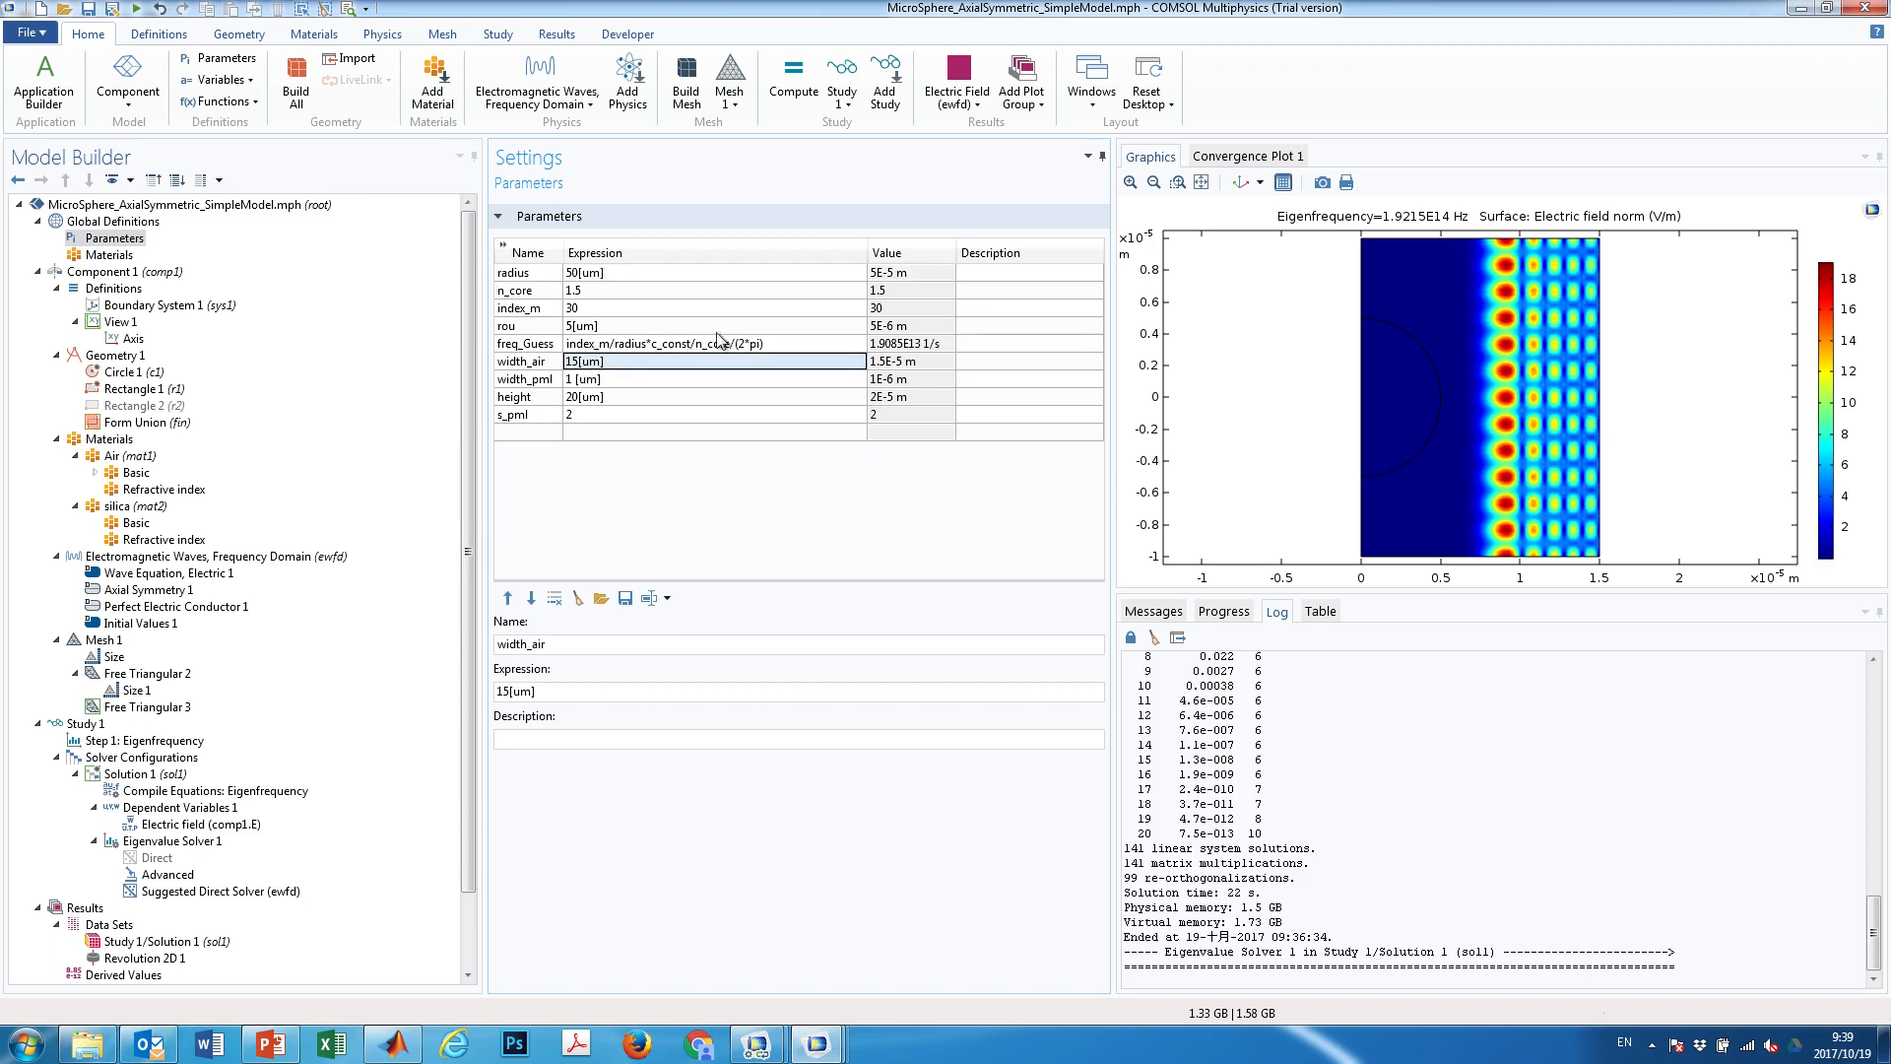
{"action": "left_click", "coordinate": [591, 308]}
{"action": "left_click", "coordinate": [635, 307]}
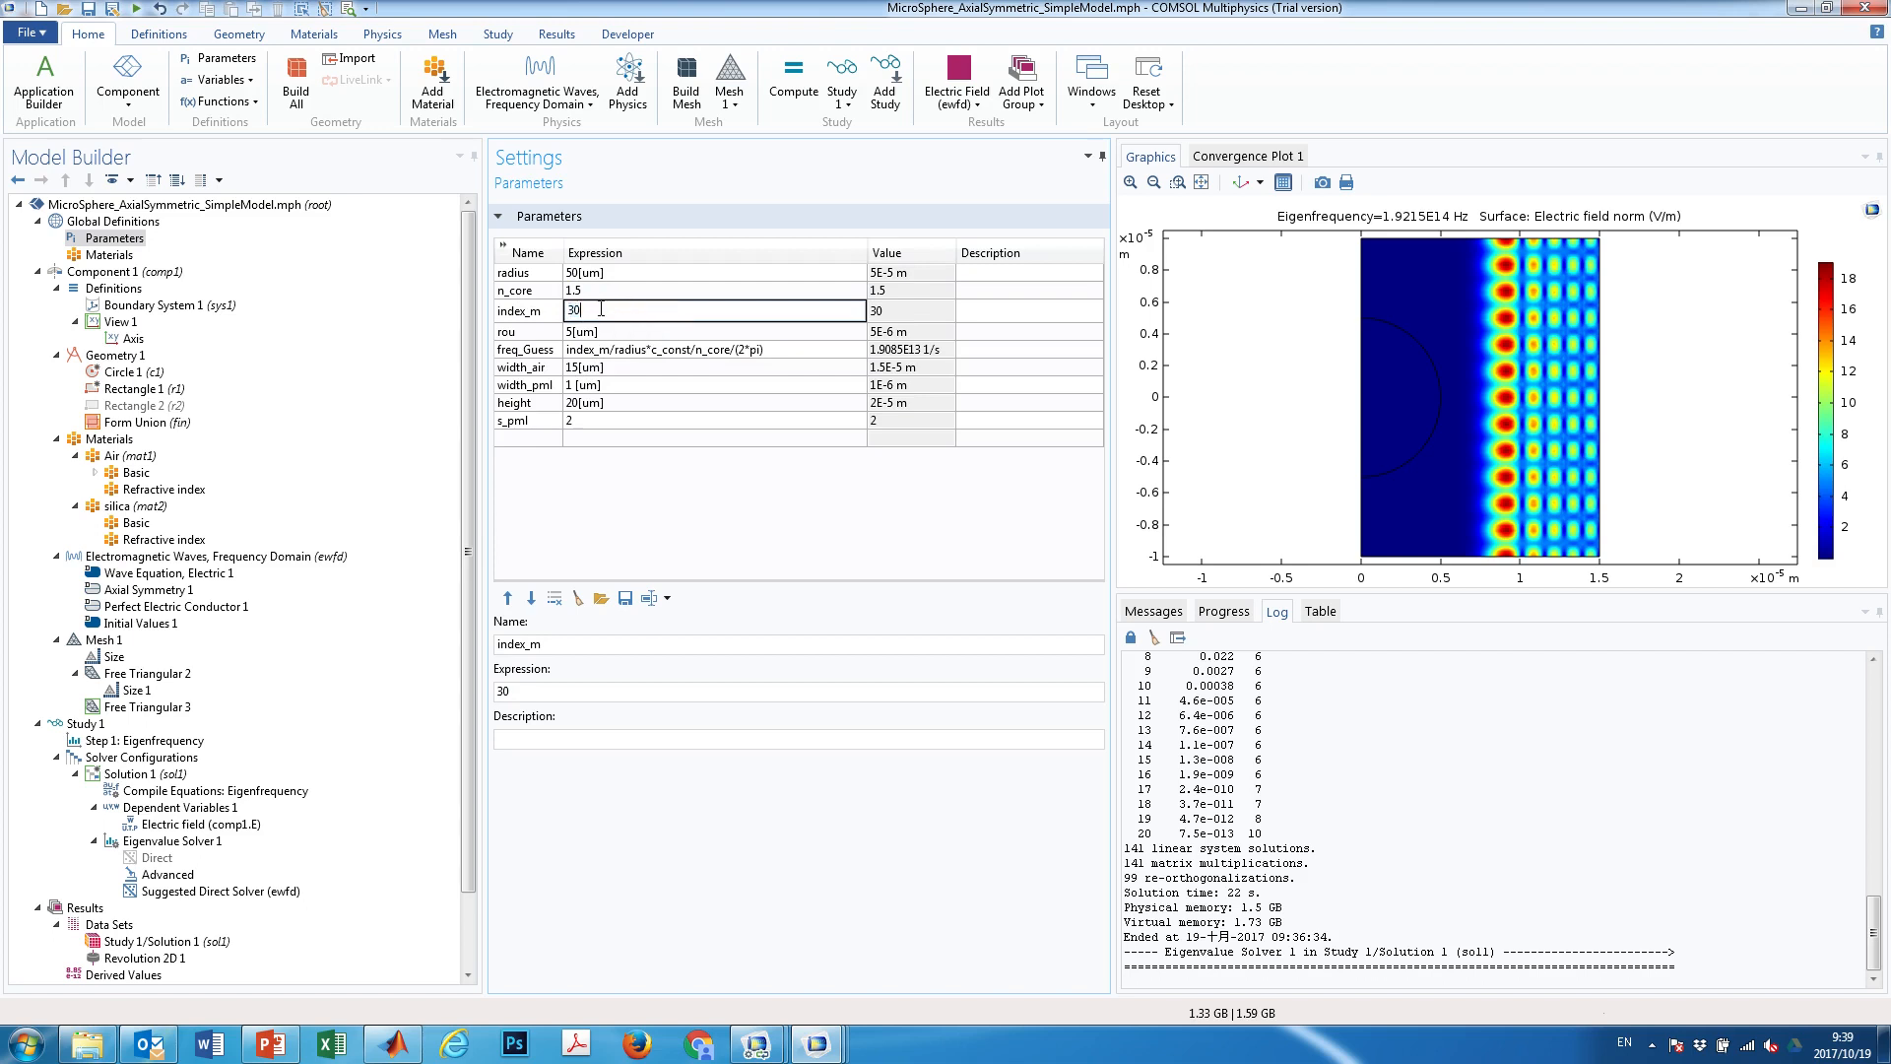
{"action": "type", "text": "300"}
{"action": "left_click", "coordinate": [624, 347]}
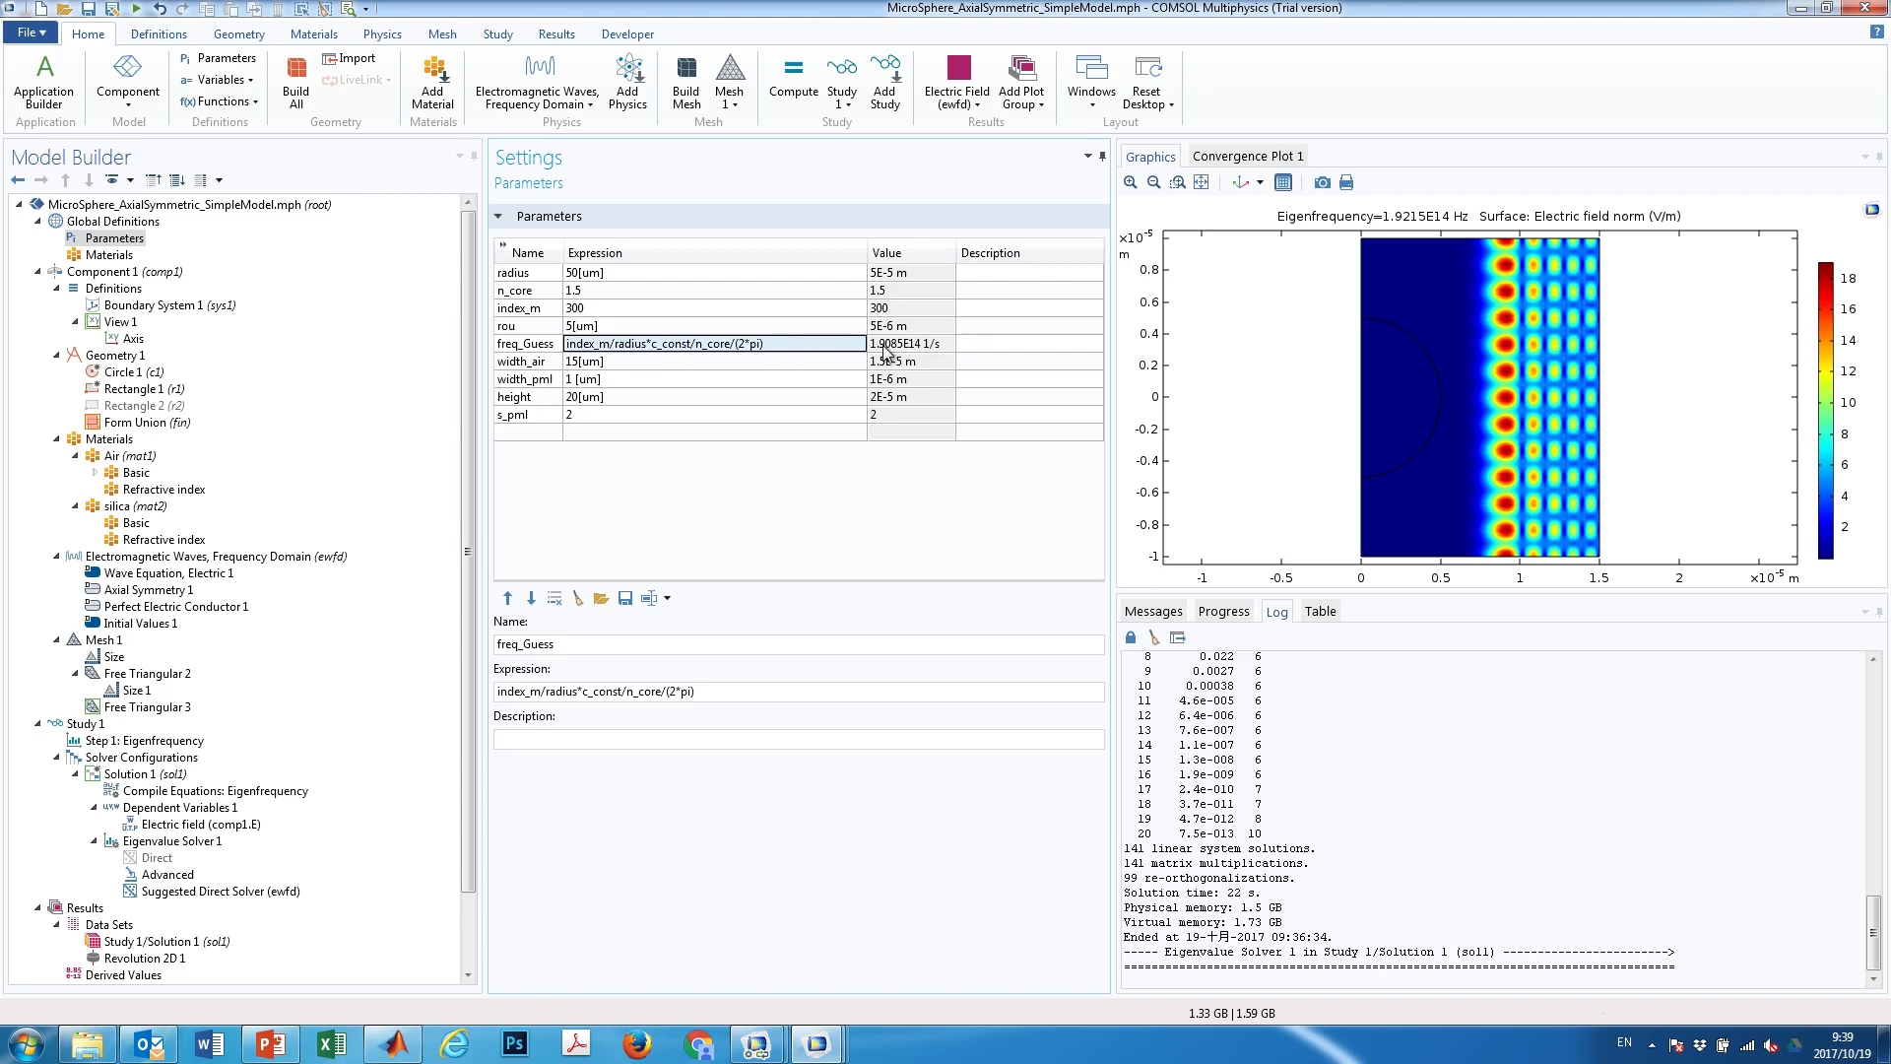
{"action": "left_click", "coordinate": [601, 310]}
{"action": "left_click", "coordinate": [598, 327]}
{"action": "left_click", "coordinate": [596, 380]}
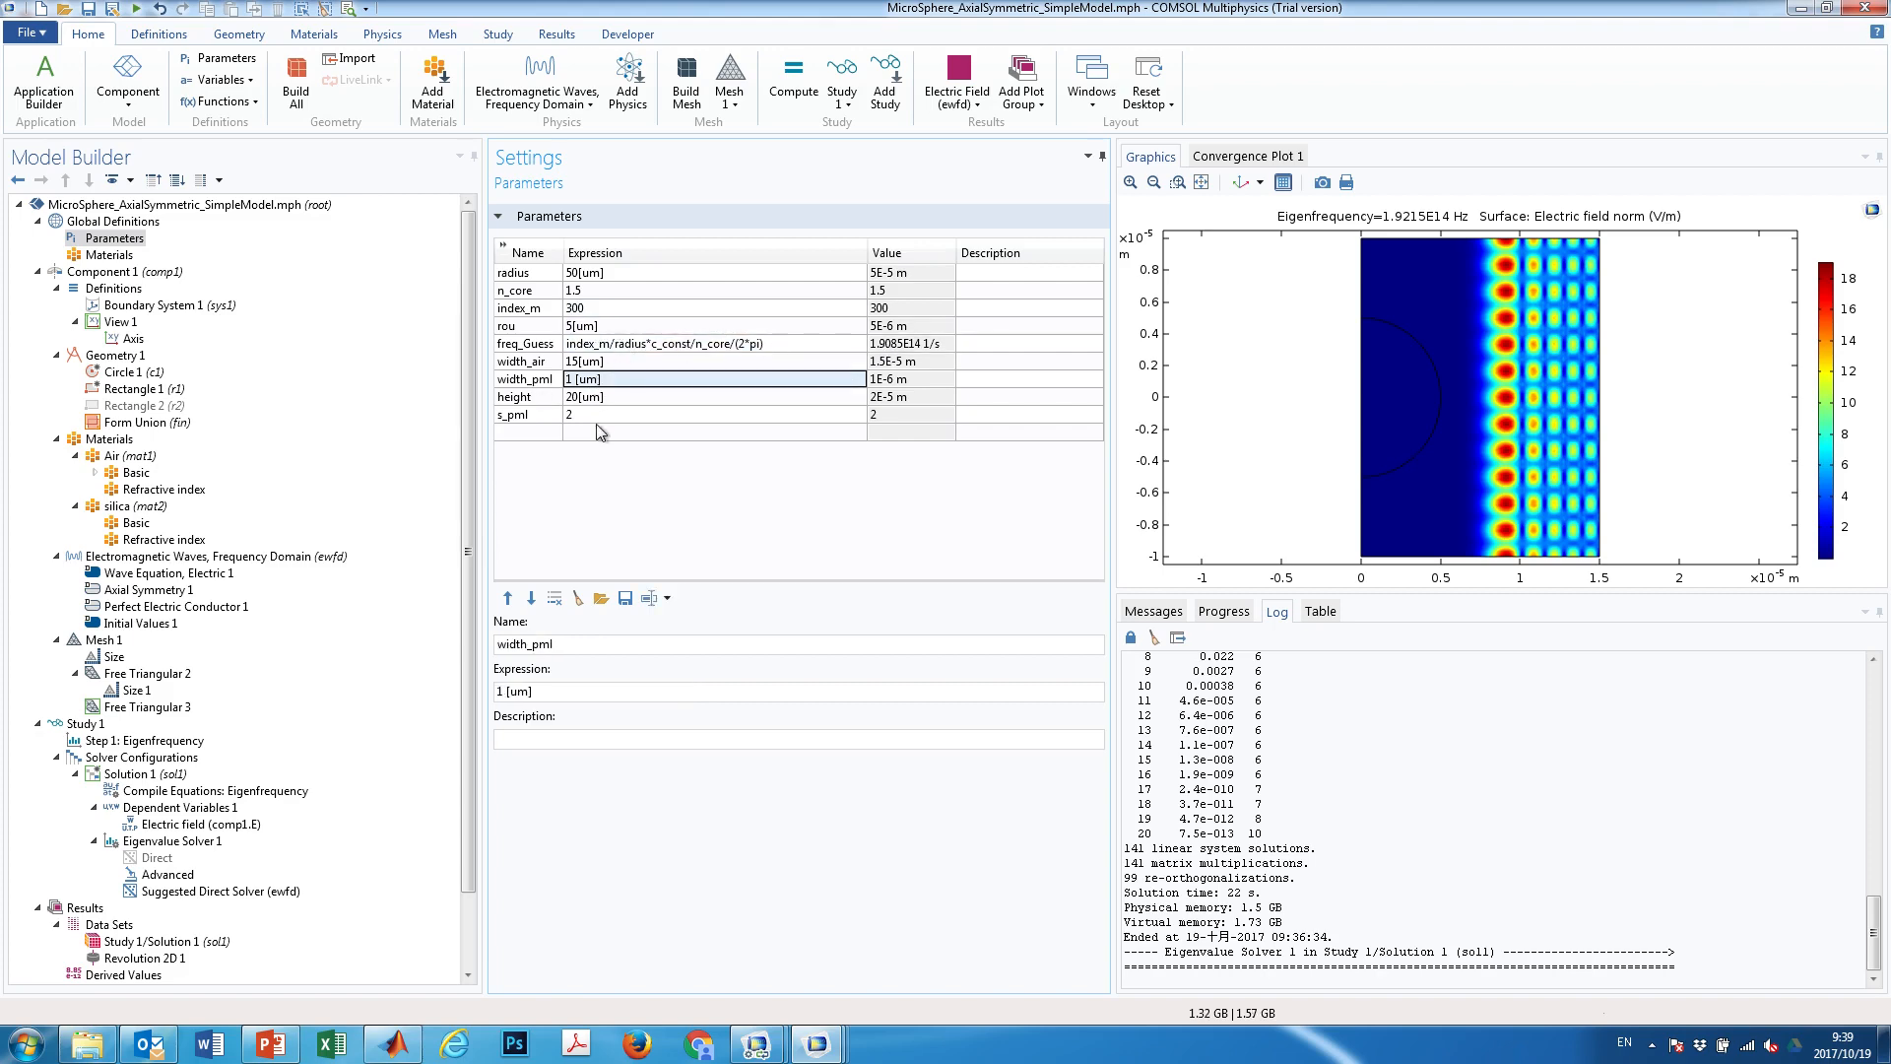
Compute Study 1 with the changed parameters and monitor the solver's convergence plot
{"action": "left_click_drag", "start_coordinate": [470, 496], "coordinate": [459, 631]}
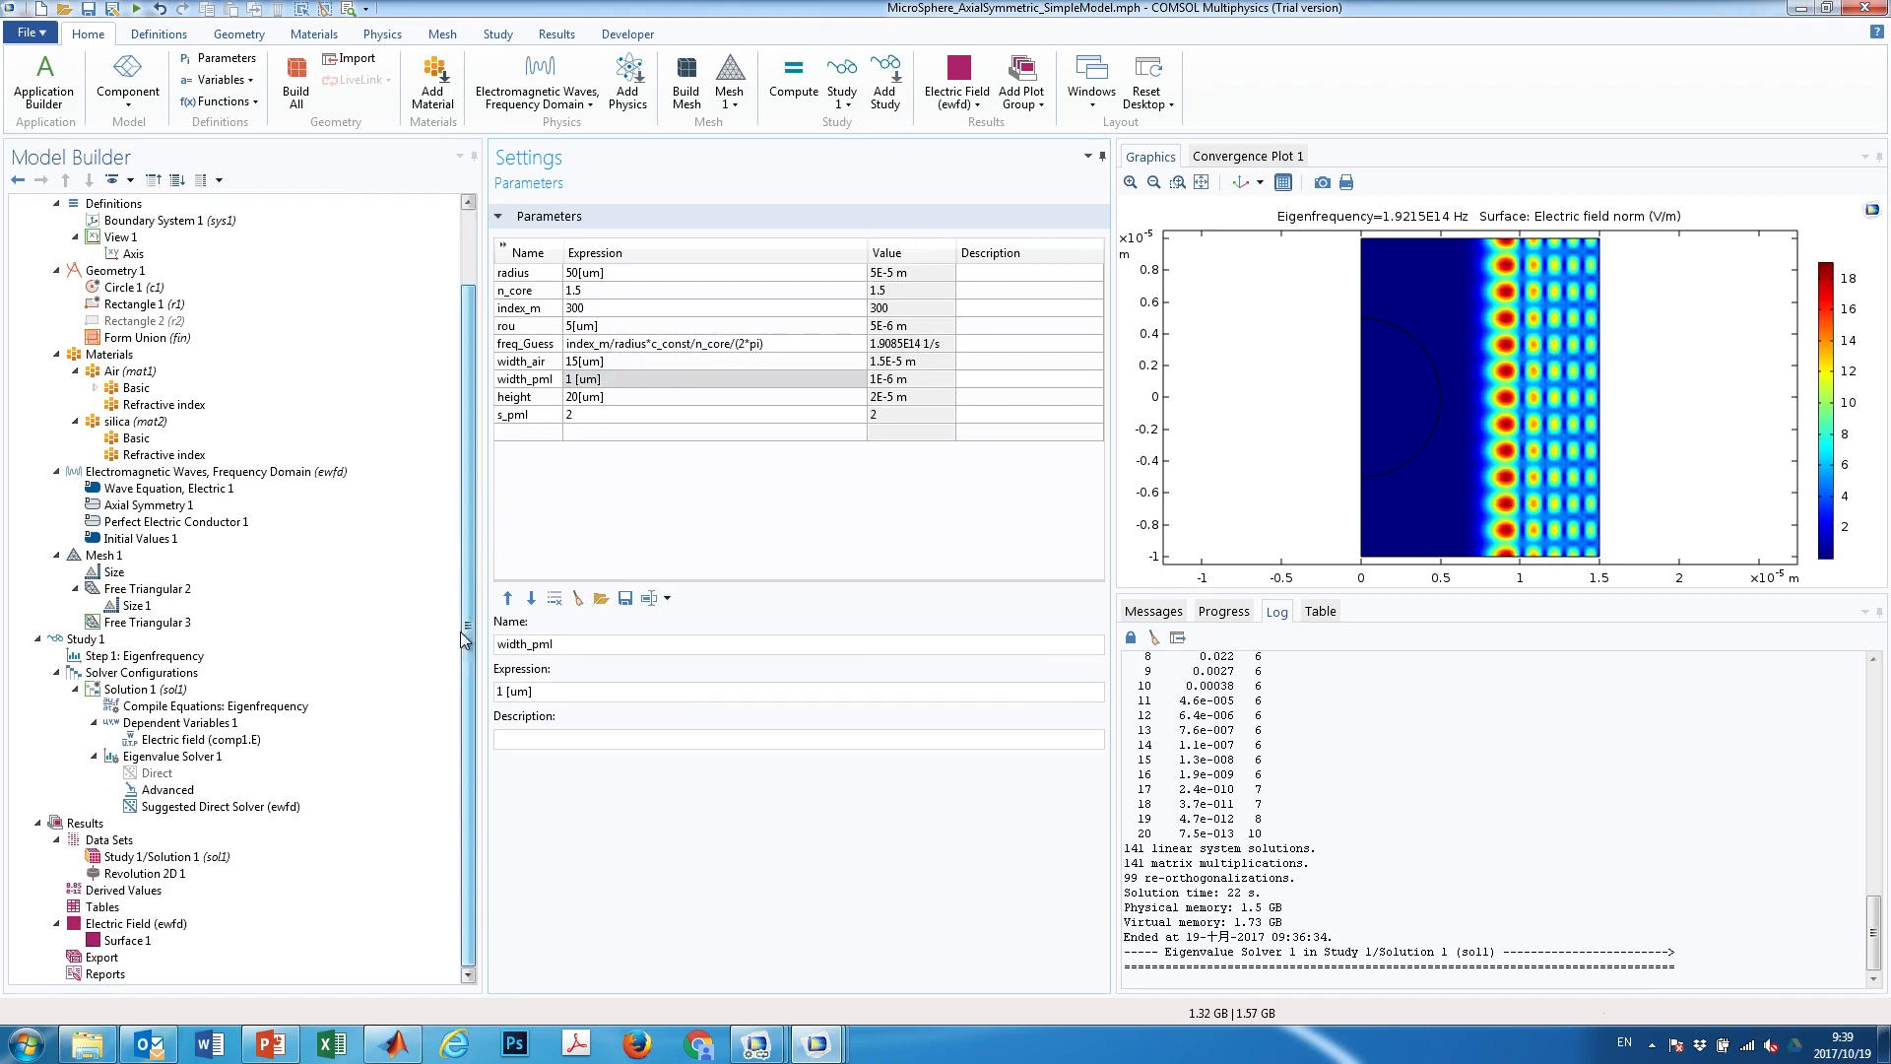
{"action": "left_click", "coordinate": [83, 640]}
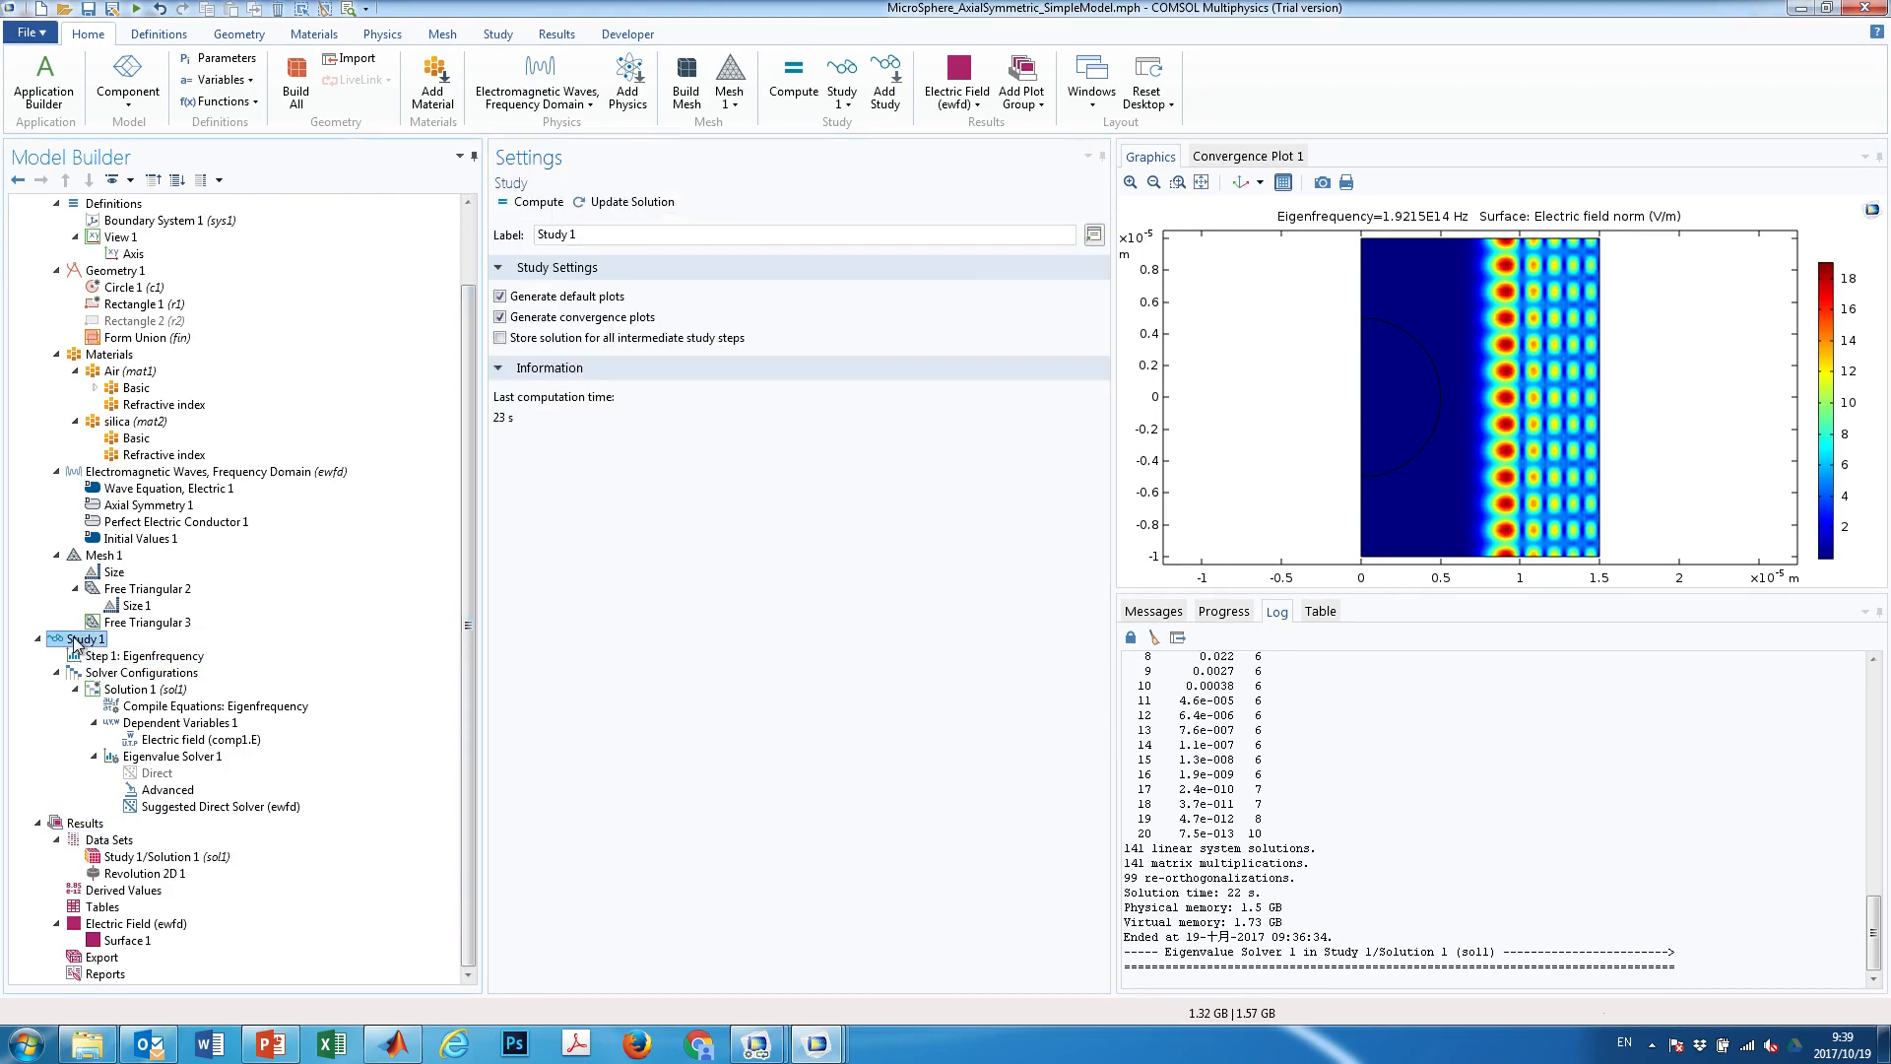
{"action": "left_click", "coordinate": [794, 79]}
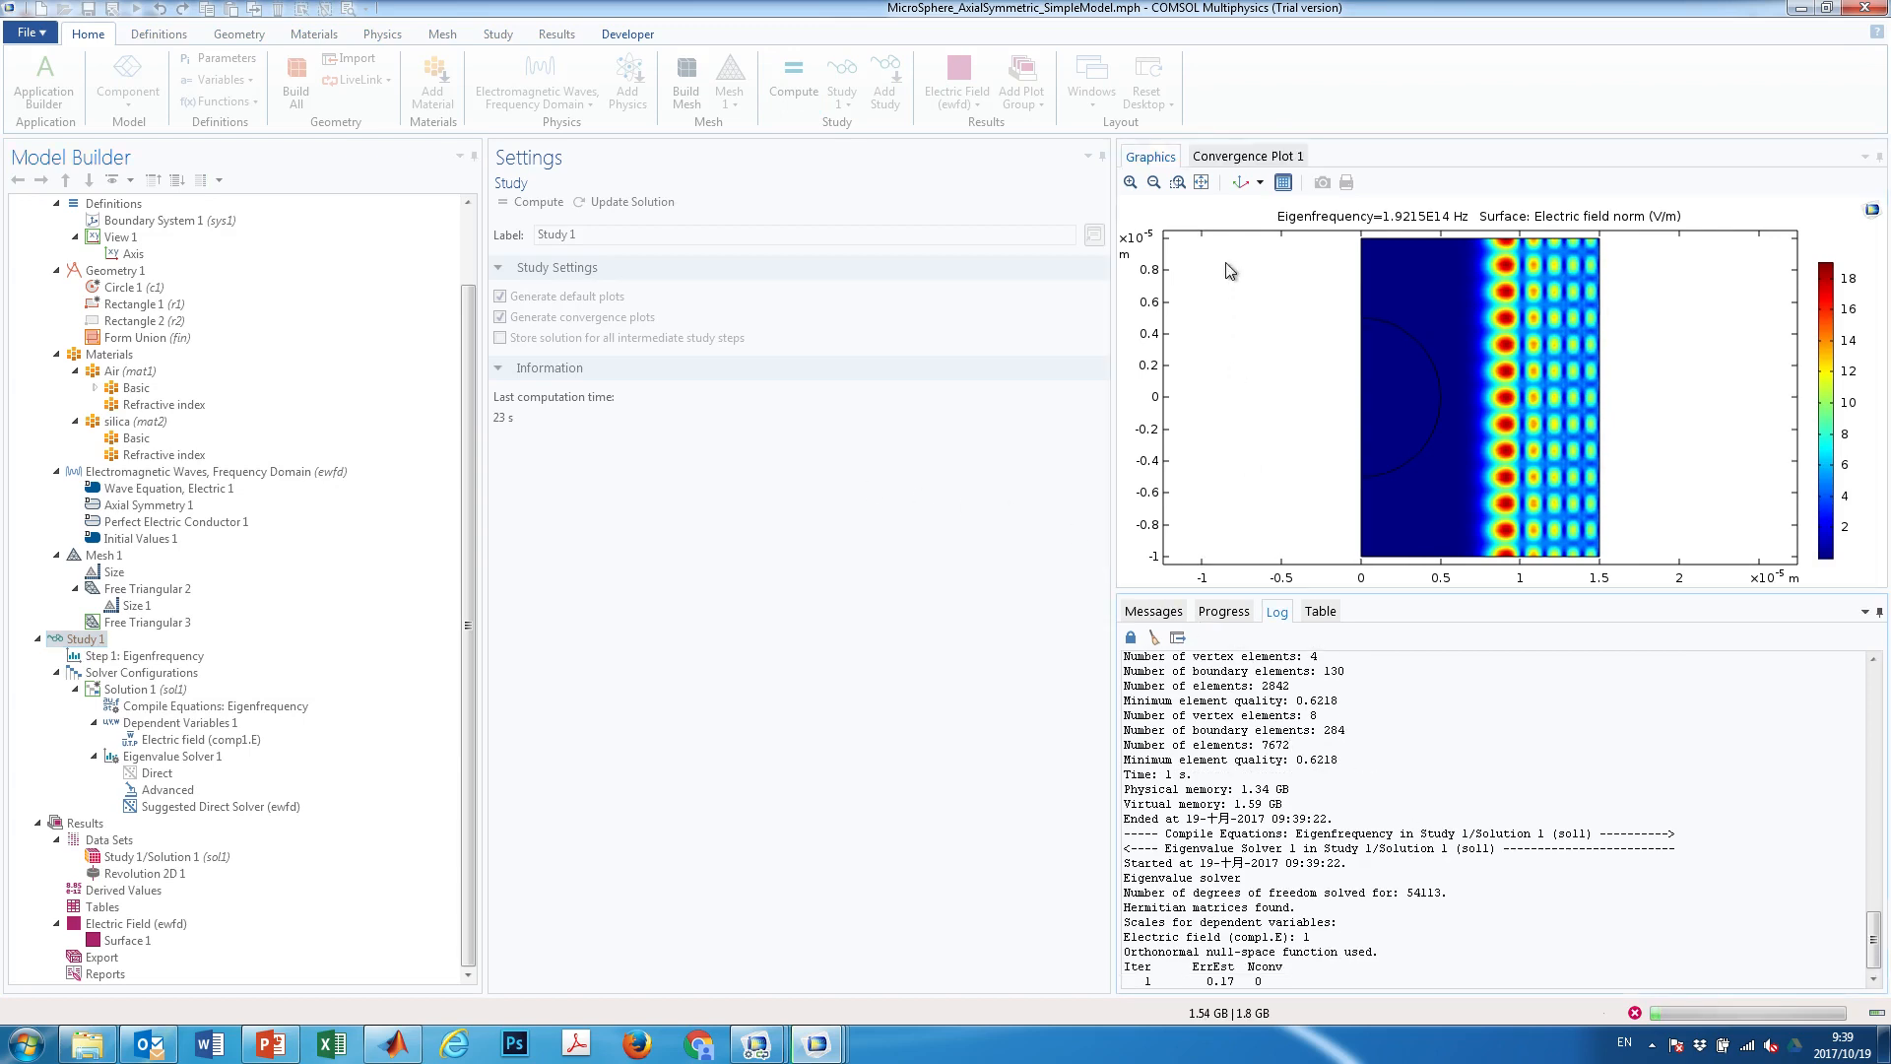
{"action": "left_click", "coordinate": [1247, 157]}
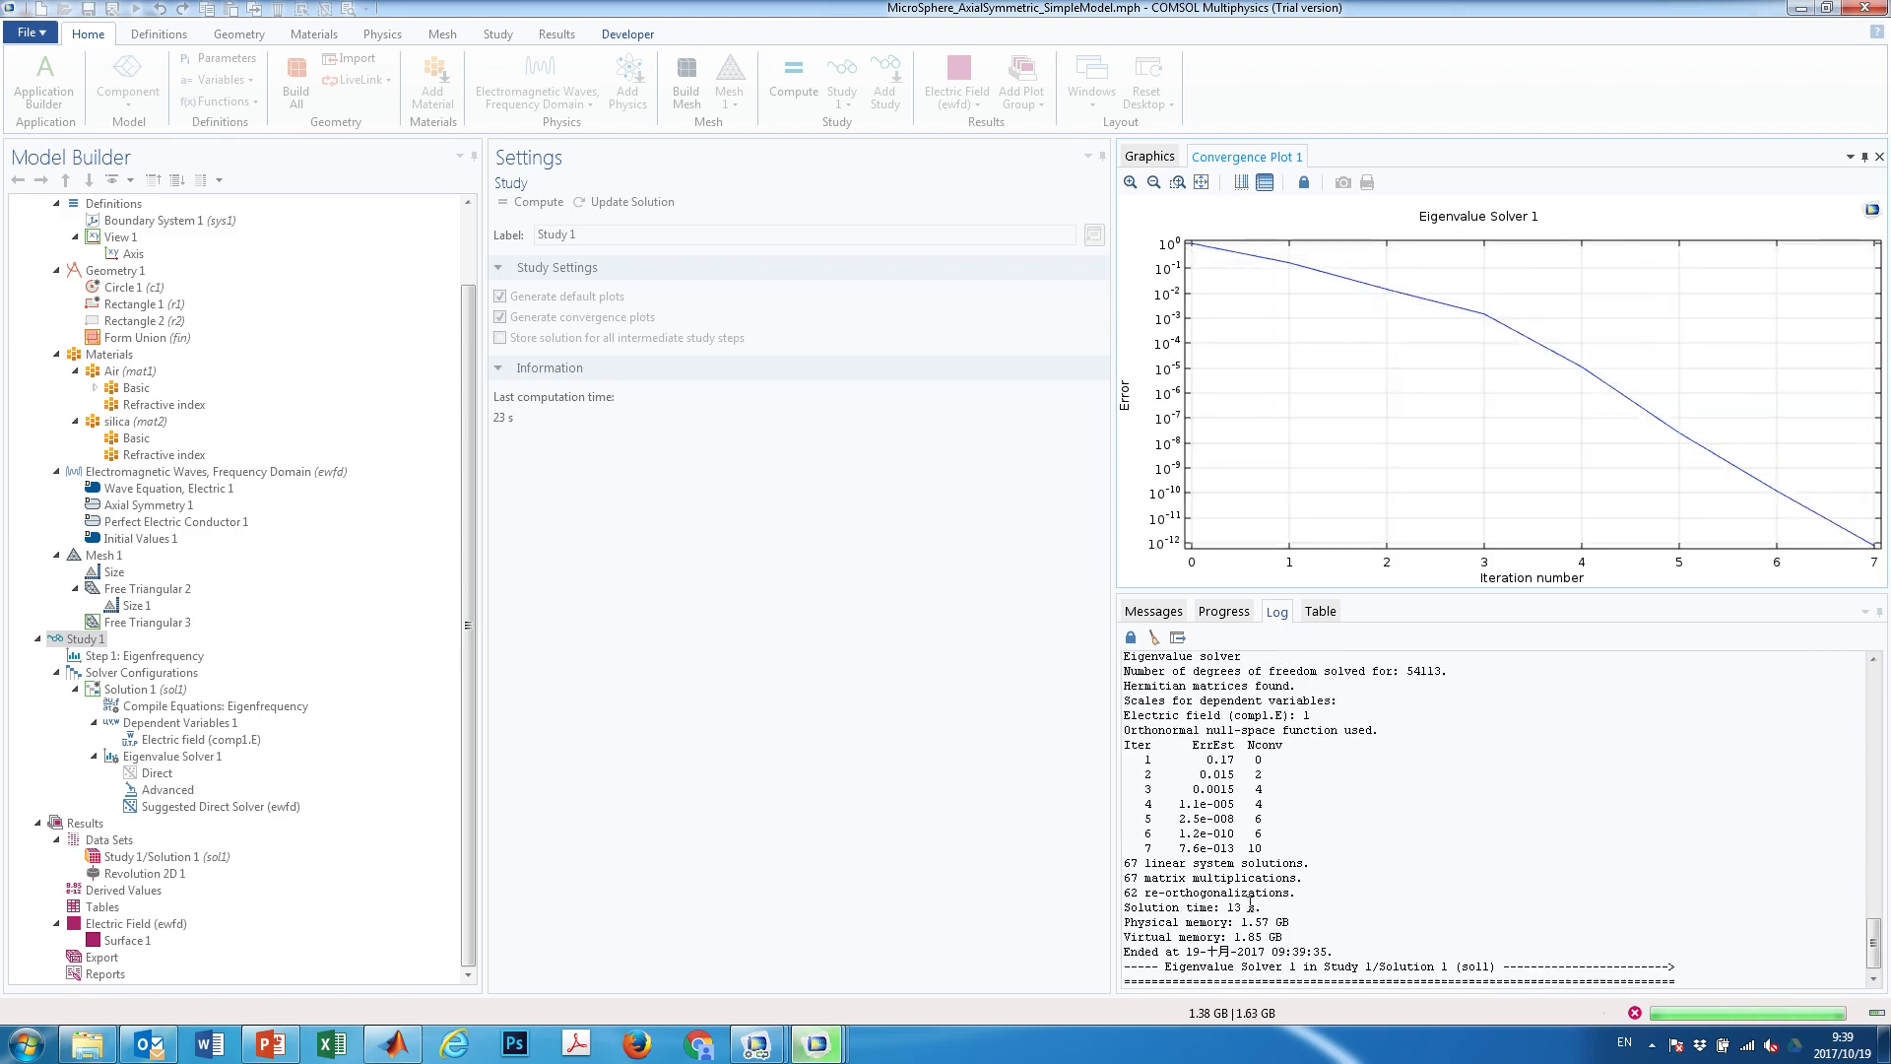
Plot the electric field norm at 1.9913E14 Hz, fit the whole geometry in view and enlarge the graphics area
{"action": "left_click", "coordinate": [800, 326]}
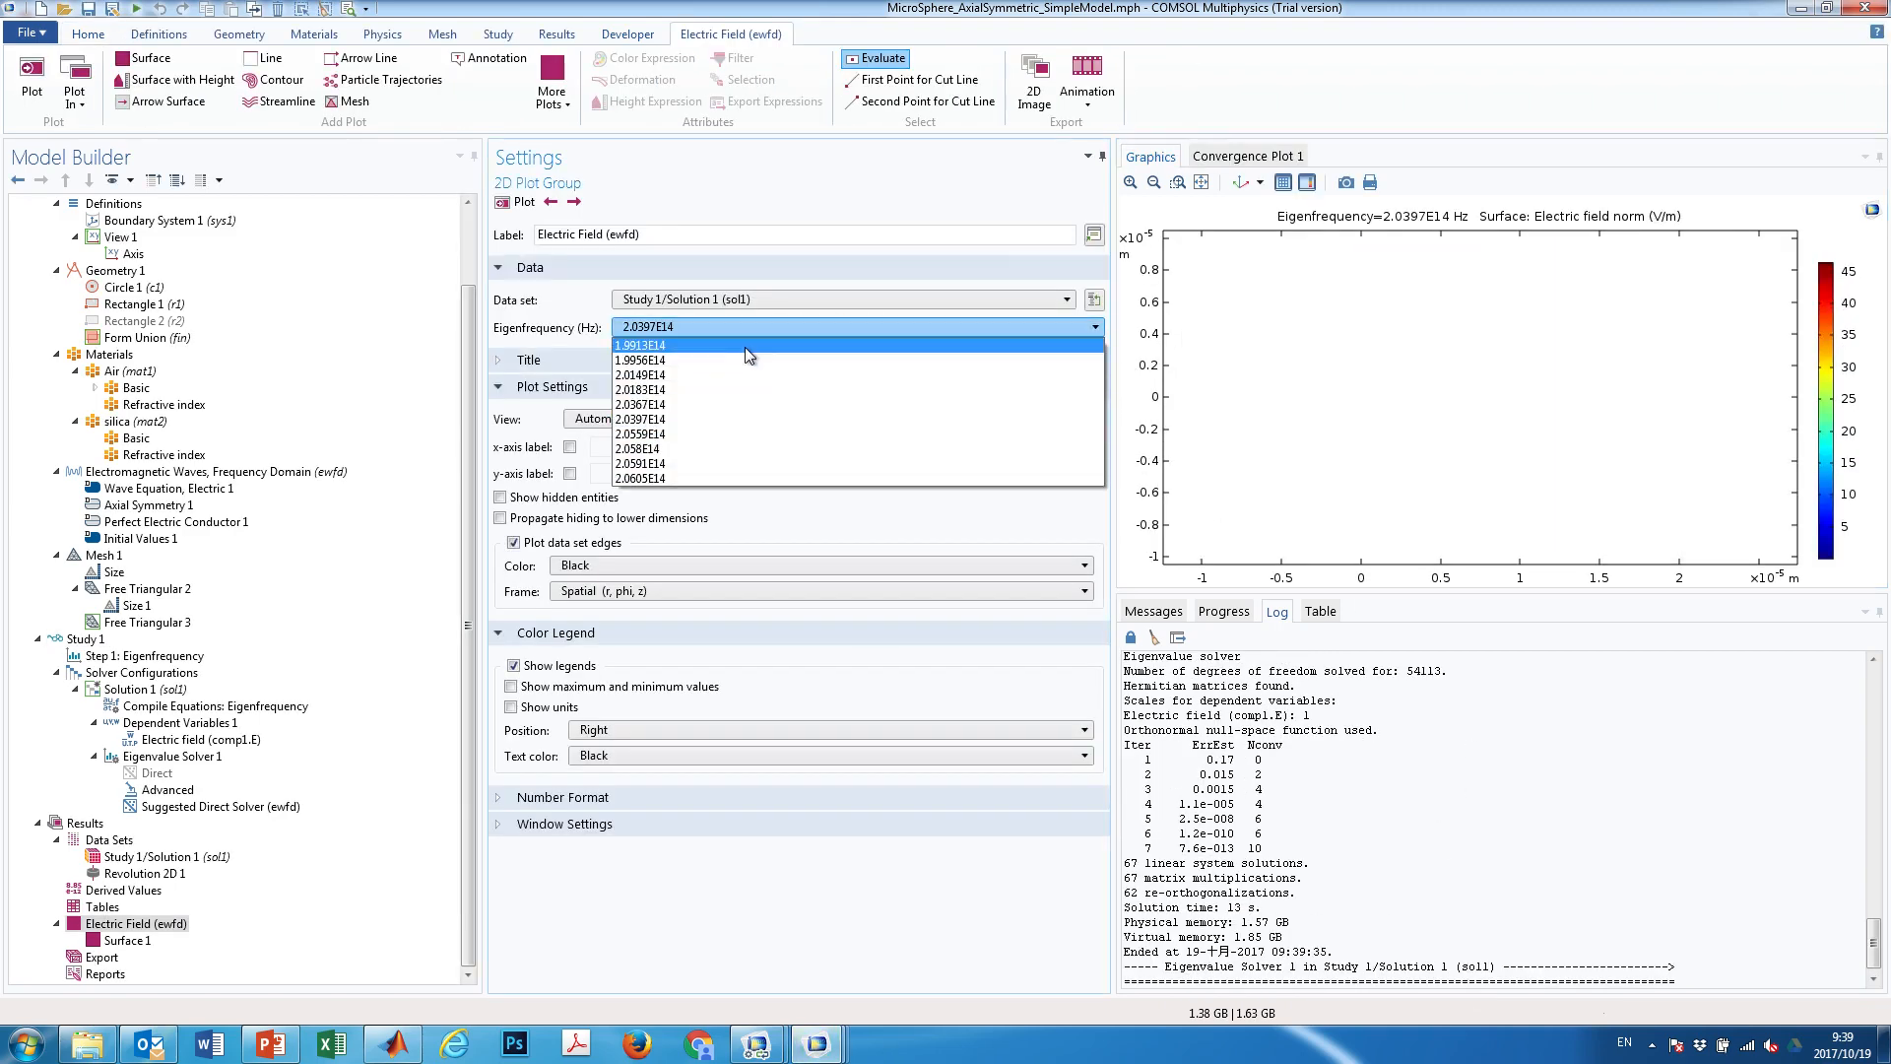
{"action": "left_click", "coordinate": [745, 347]}
{"action": "left_click", "coordinate": [506, 202]}
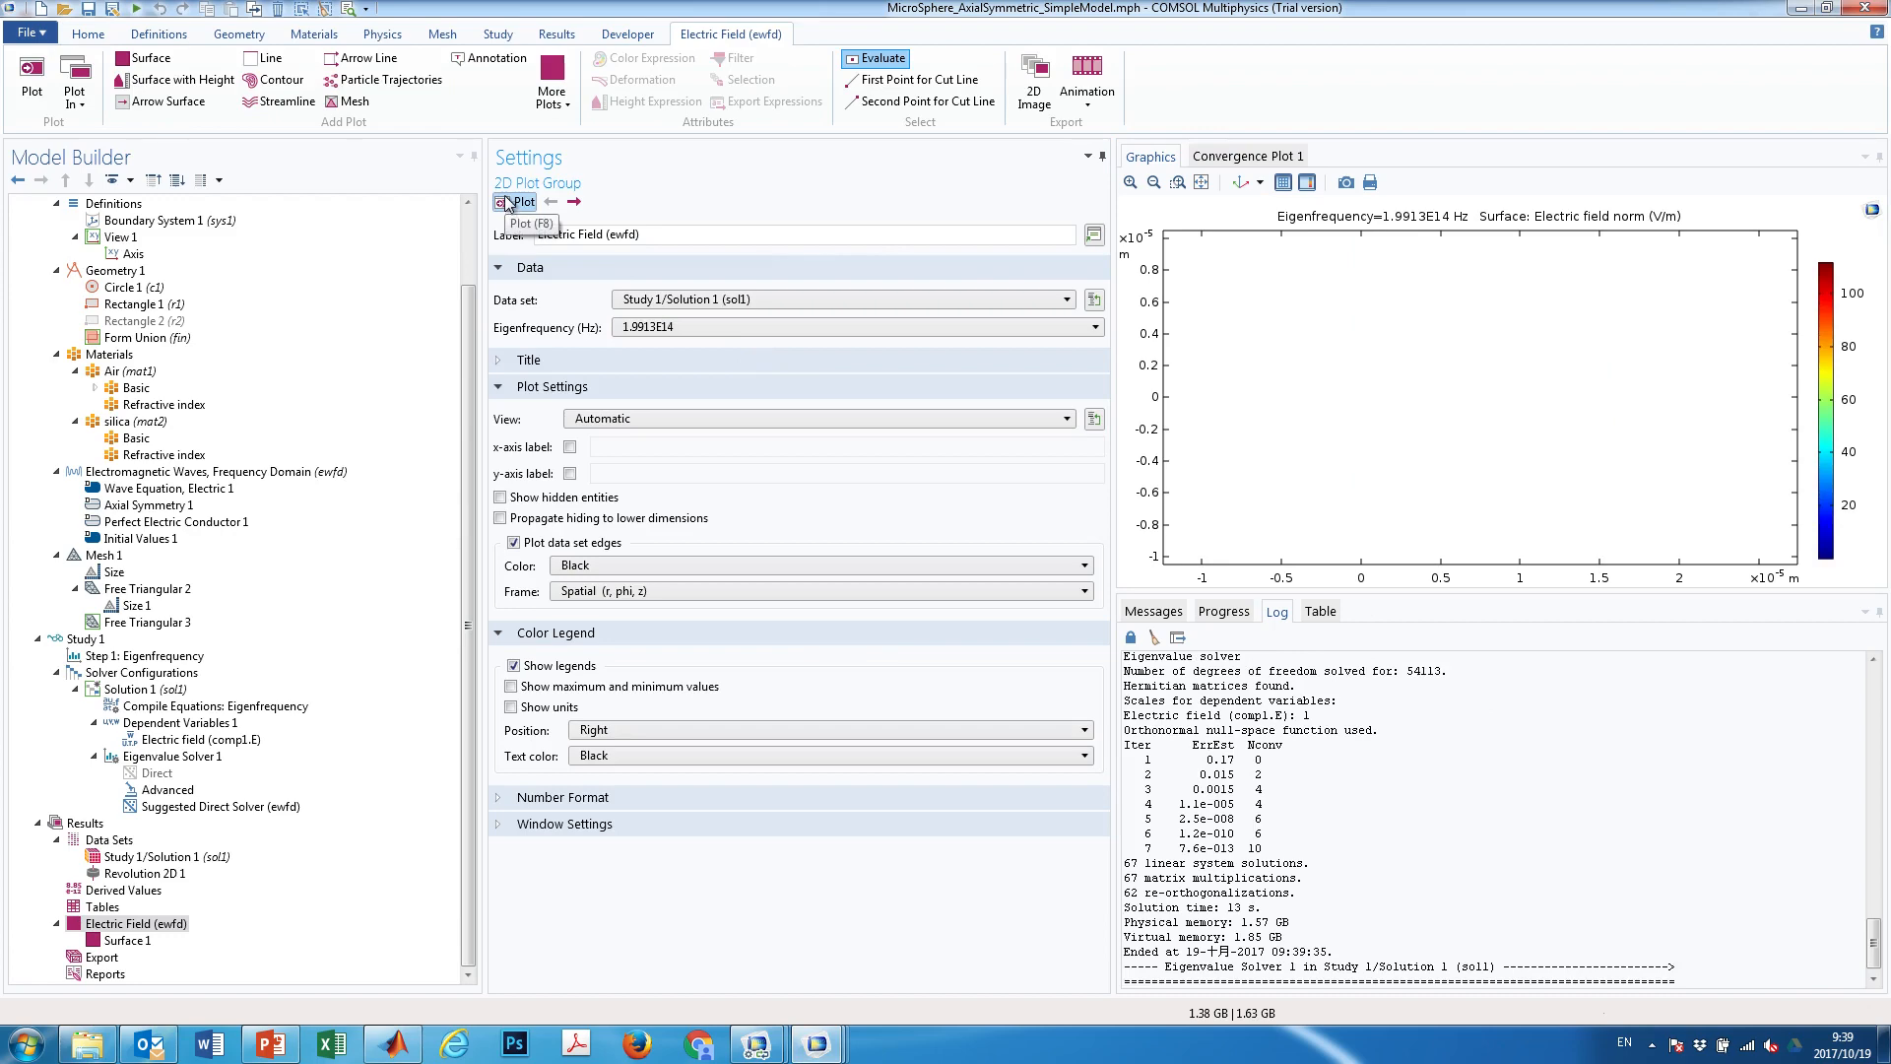
{"action": "left_click", "coordinate": [1200, 182]}
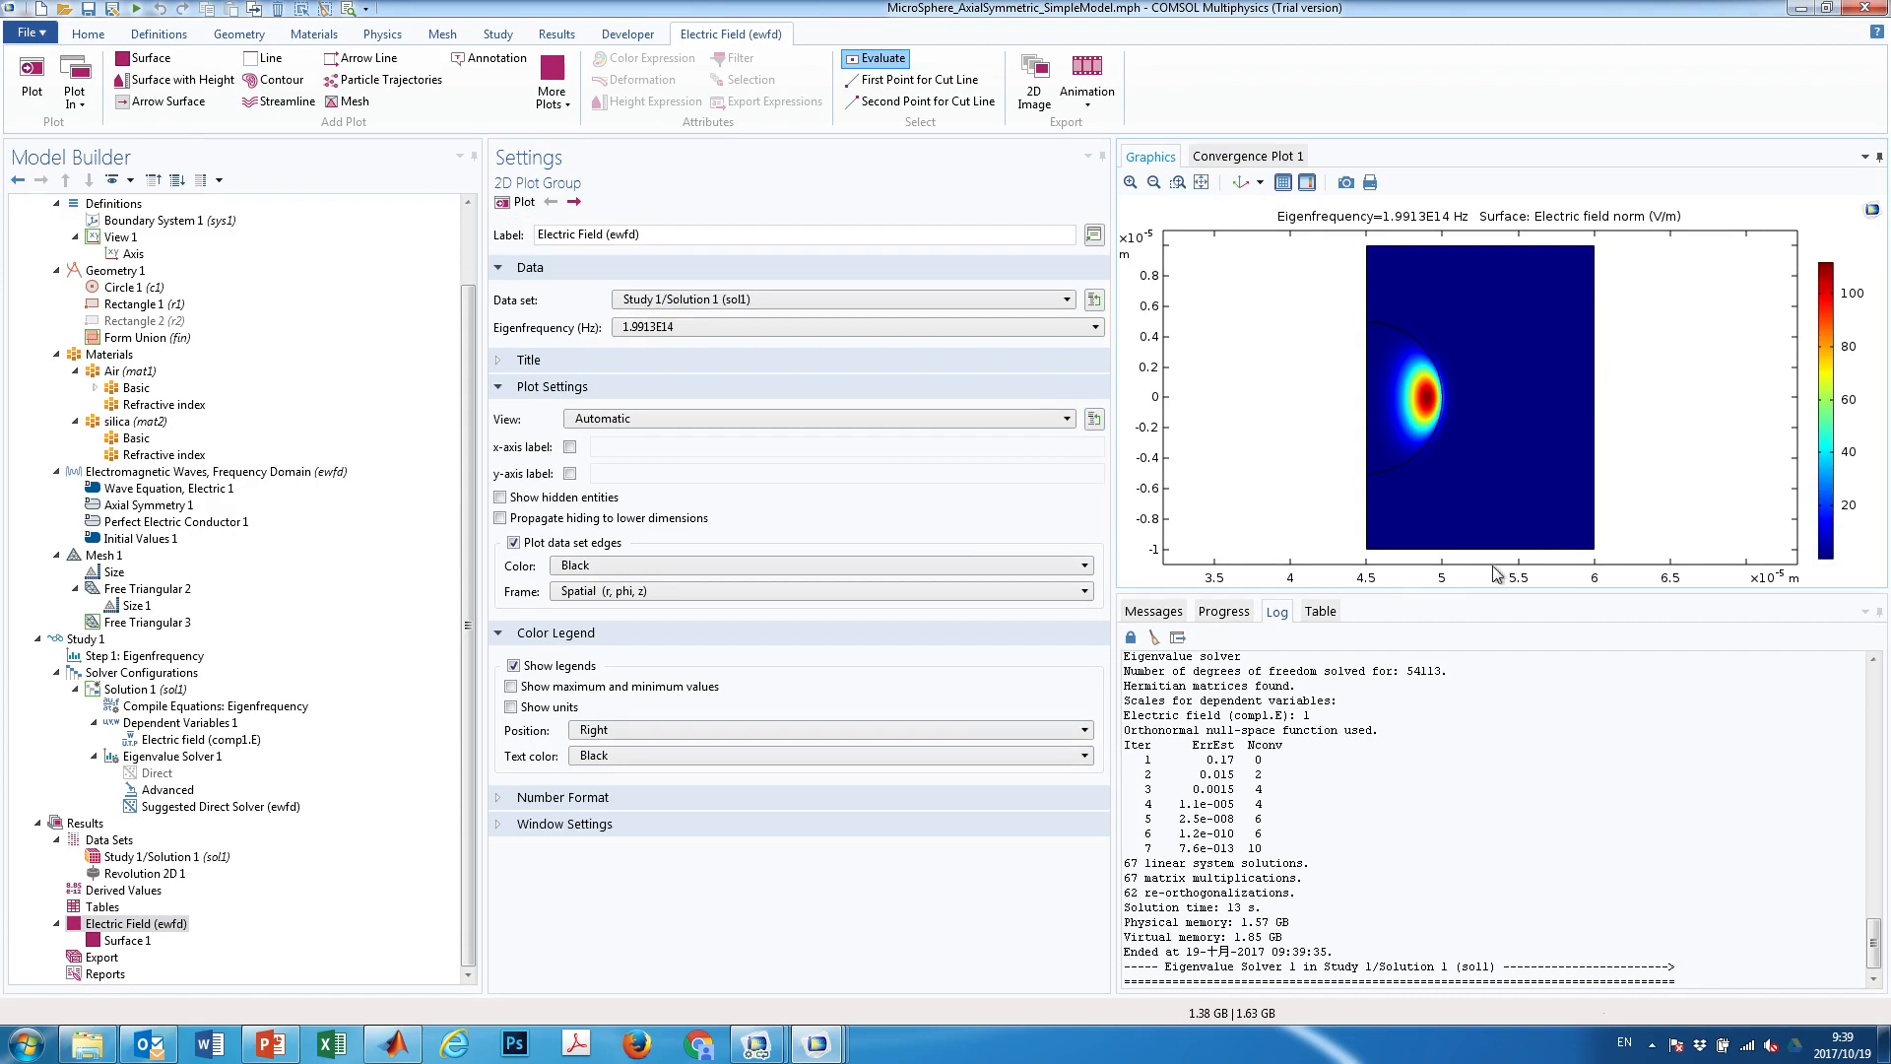
{"action": "left_click_drag", "start_coordinate": [1468, 595], "coordinate": [1458, 836]}
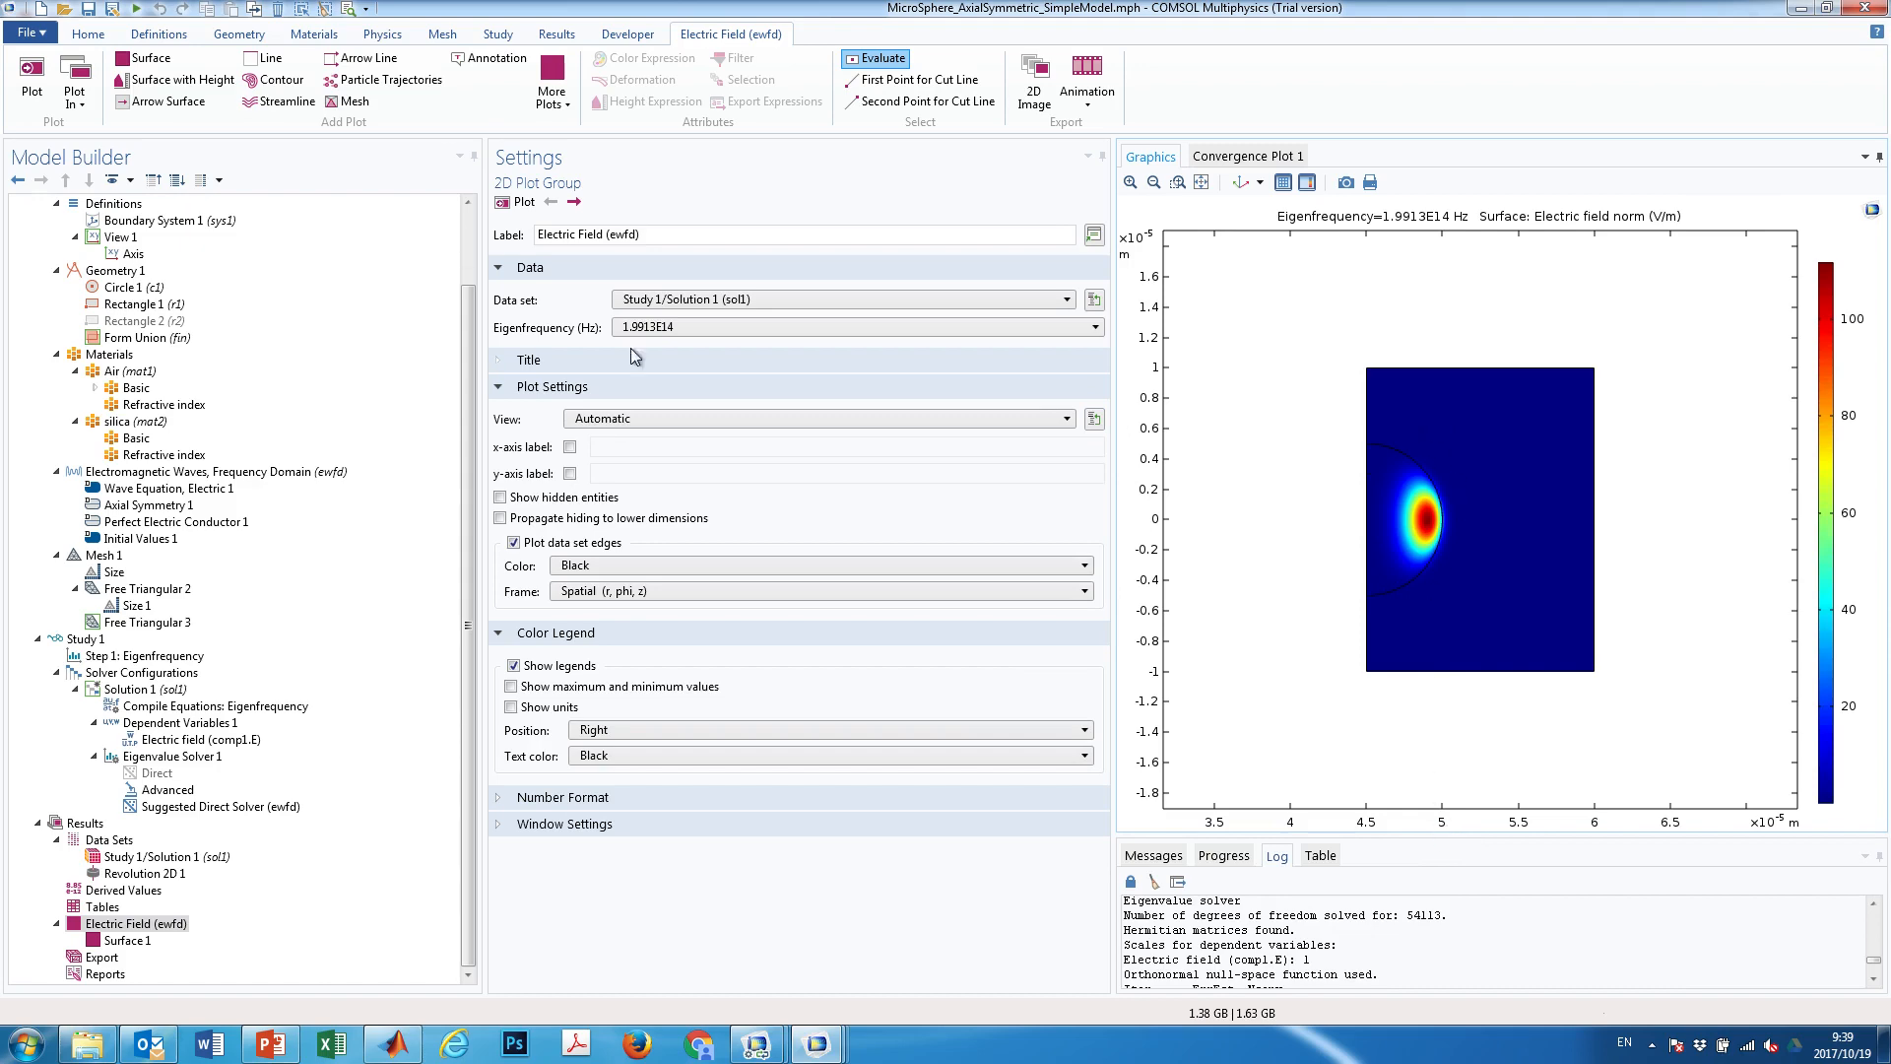
Review the global Parameters and the model tree of the simple microsphere model
{"action": "left_click_drag", "start_coordinate": [471, 350], "coordinate": [472, 281]}
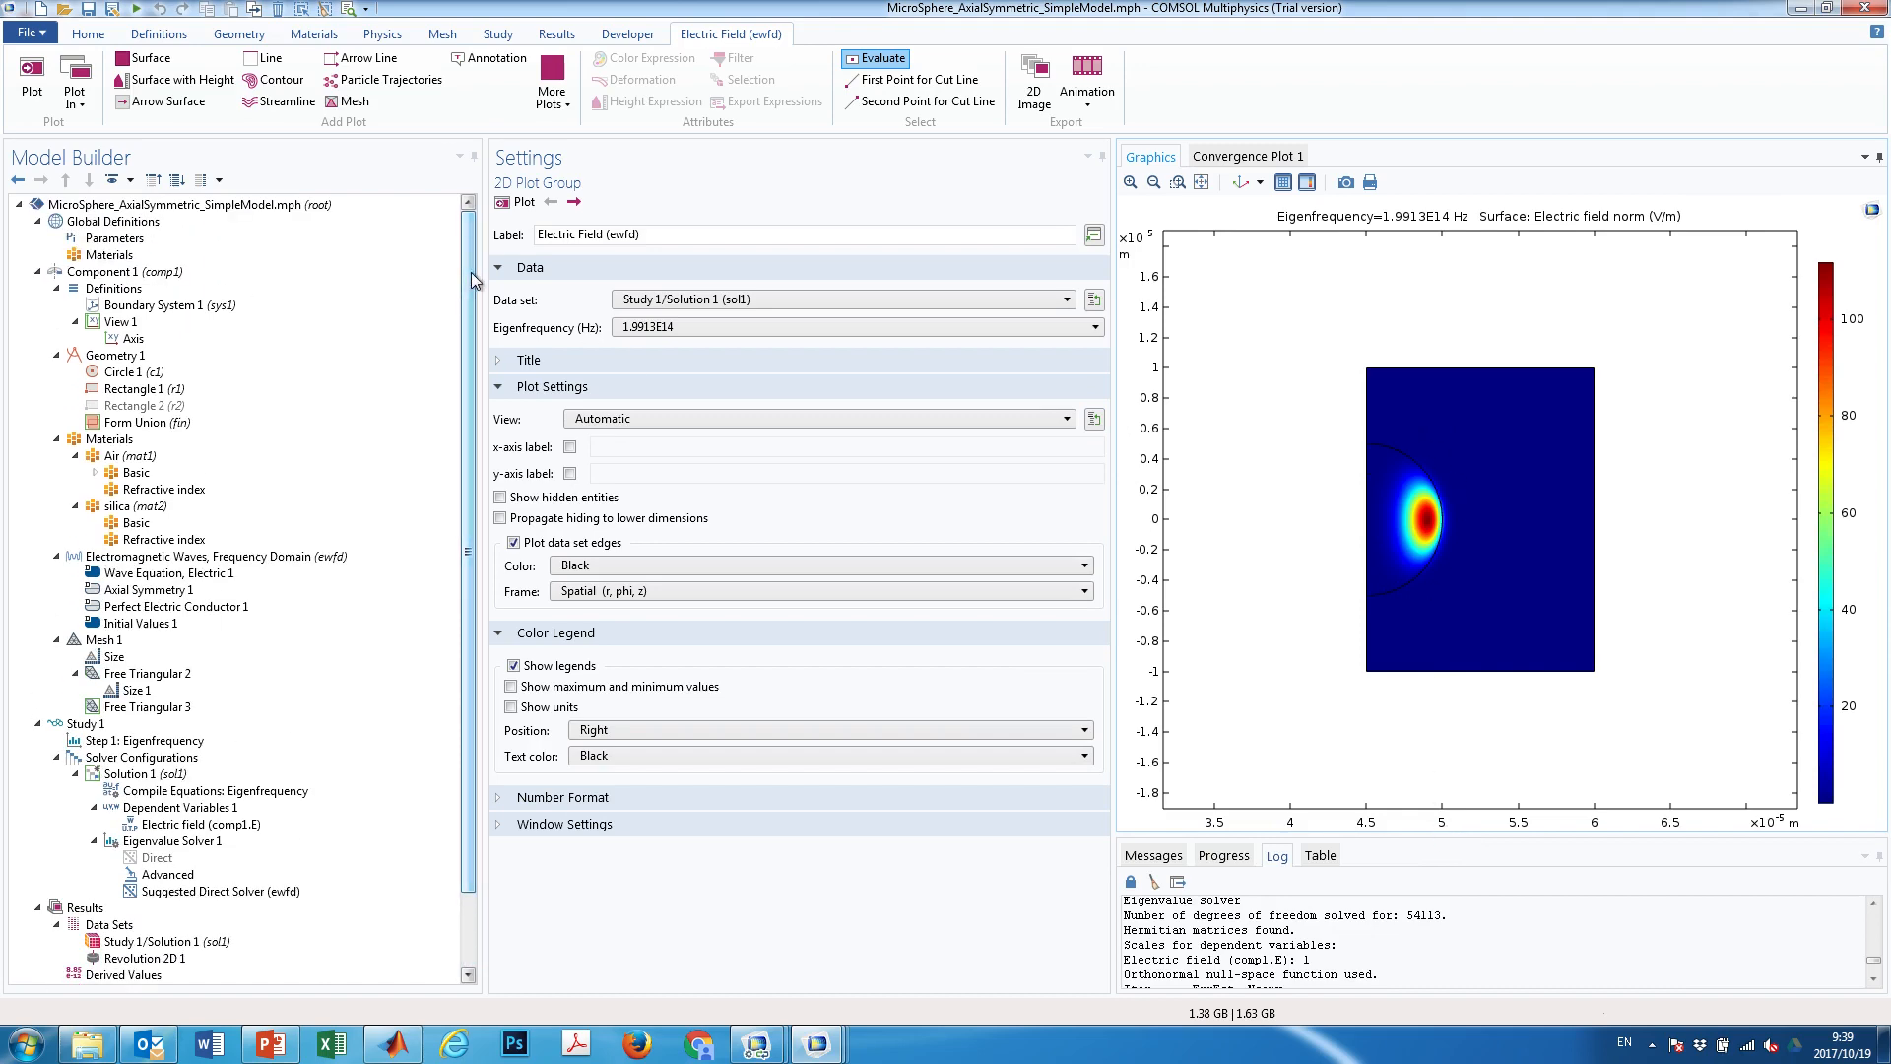
{"action": "left_click", "coordinate": [114, 237]}
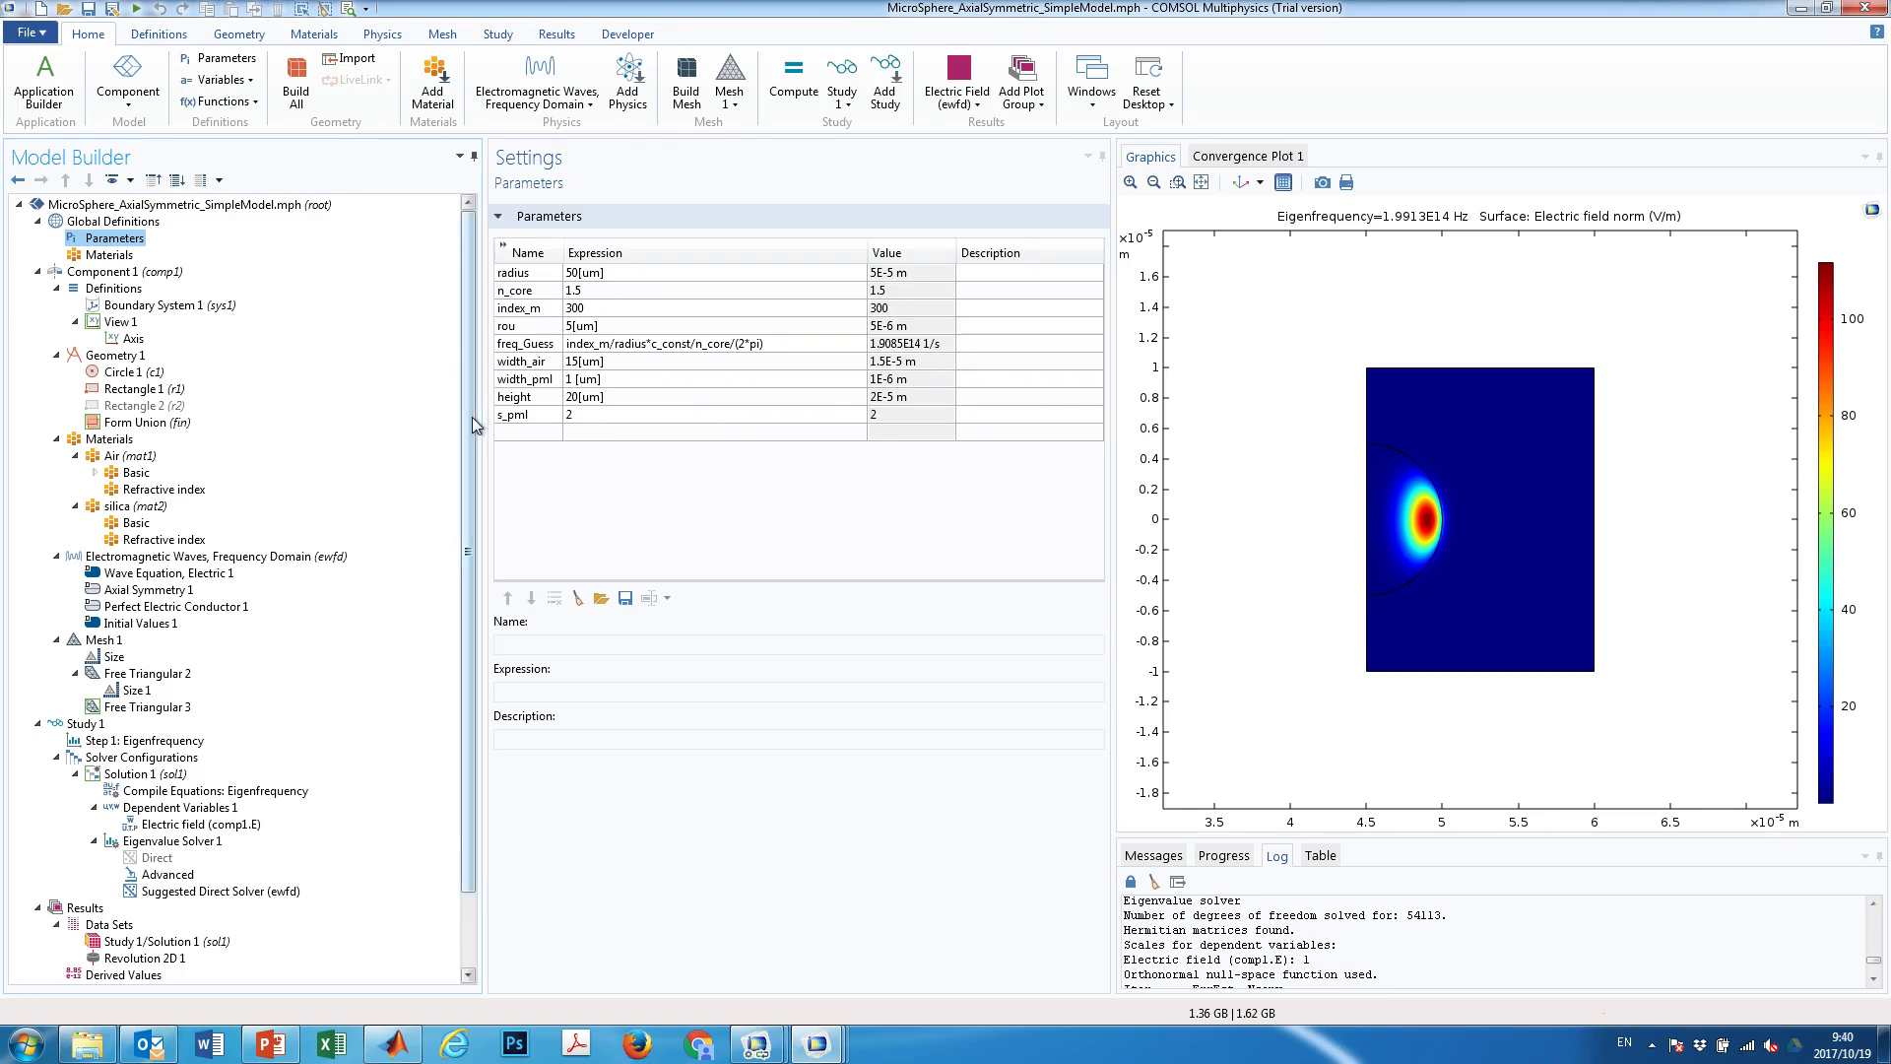
{"action": "mouse_move", "coordinate": [470, 417]}
{"action": "left_mouse_down"}
{"action": "mouse_move", "coordinate": [470, 518]}
{"action": "mouse_move", "coordinate": [470, 390]}
{"action": "left_mouse_up"}
{"action": "mouse_move", "coordinate": [470, 390]}
{"action": "left_mouse_down"}
{"action": "mouse_move", "coordinate": [461, 481]}
{"action": "mouse_move", "coordinate": [475, 384]}
{"action": "left_mouse_up"}
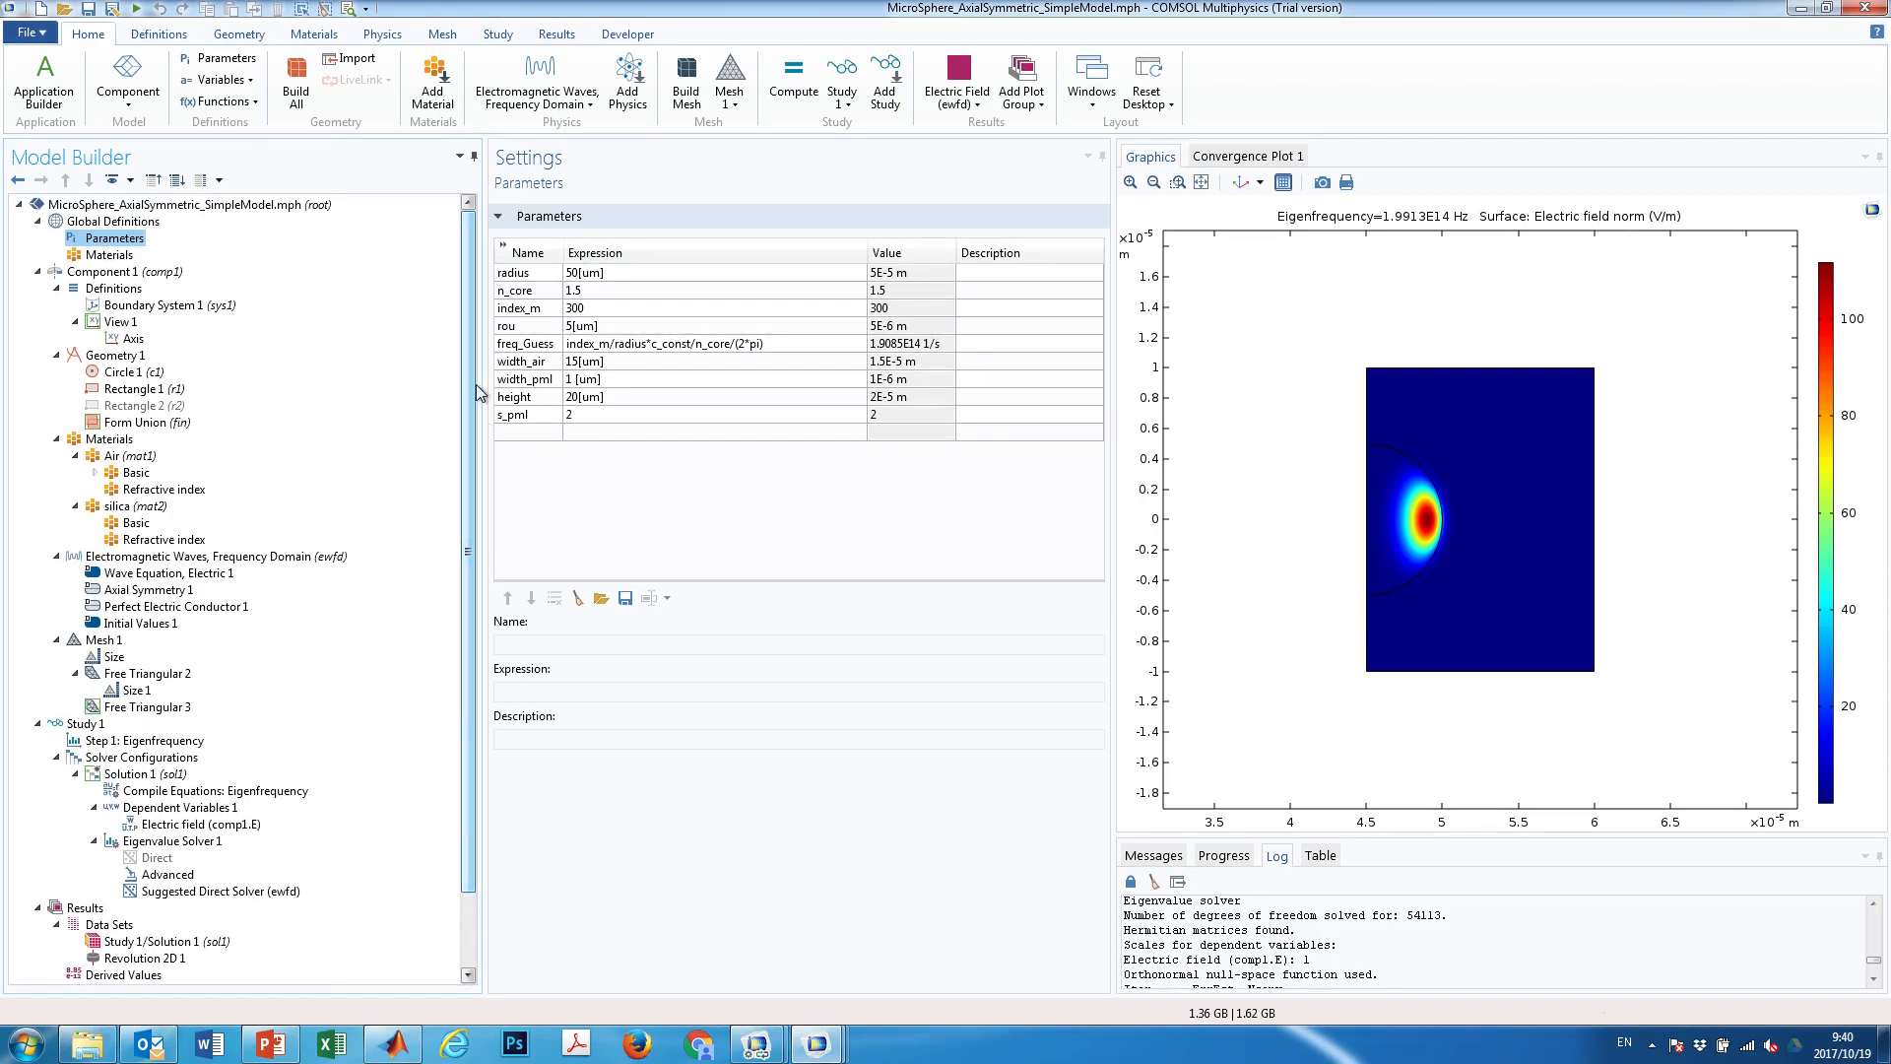
{"action": "left_click_drag", "start_coordinate": [473, 382], "coordinate": [477, 492]}
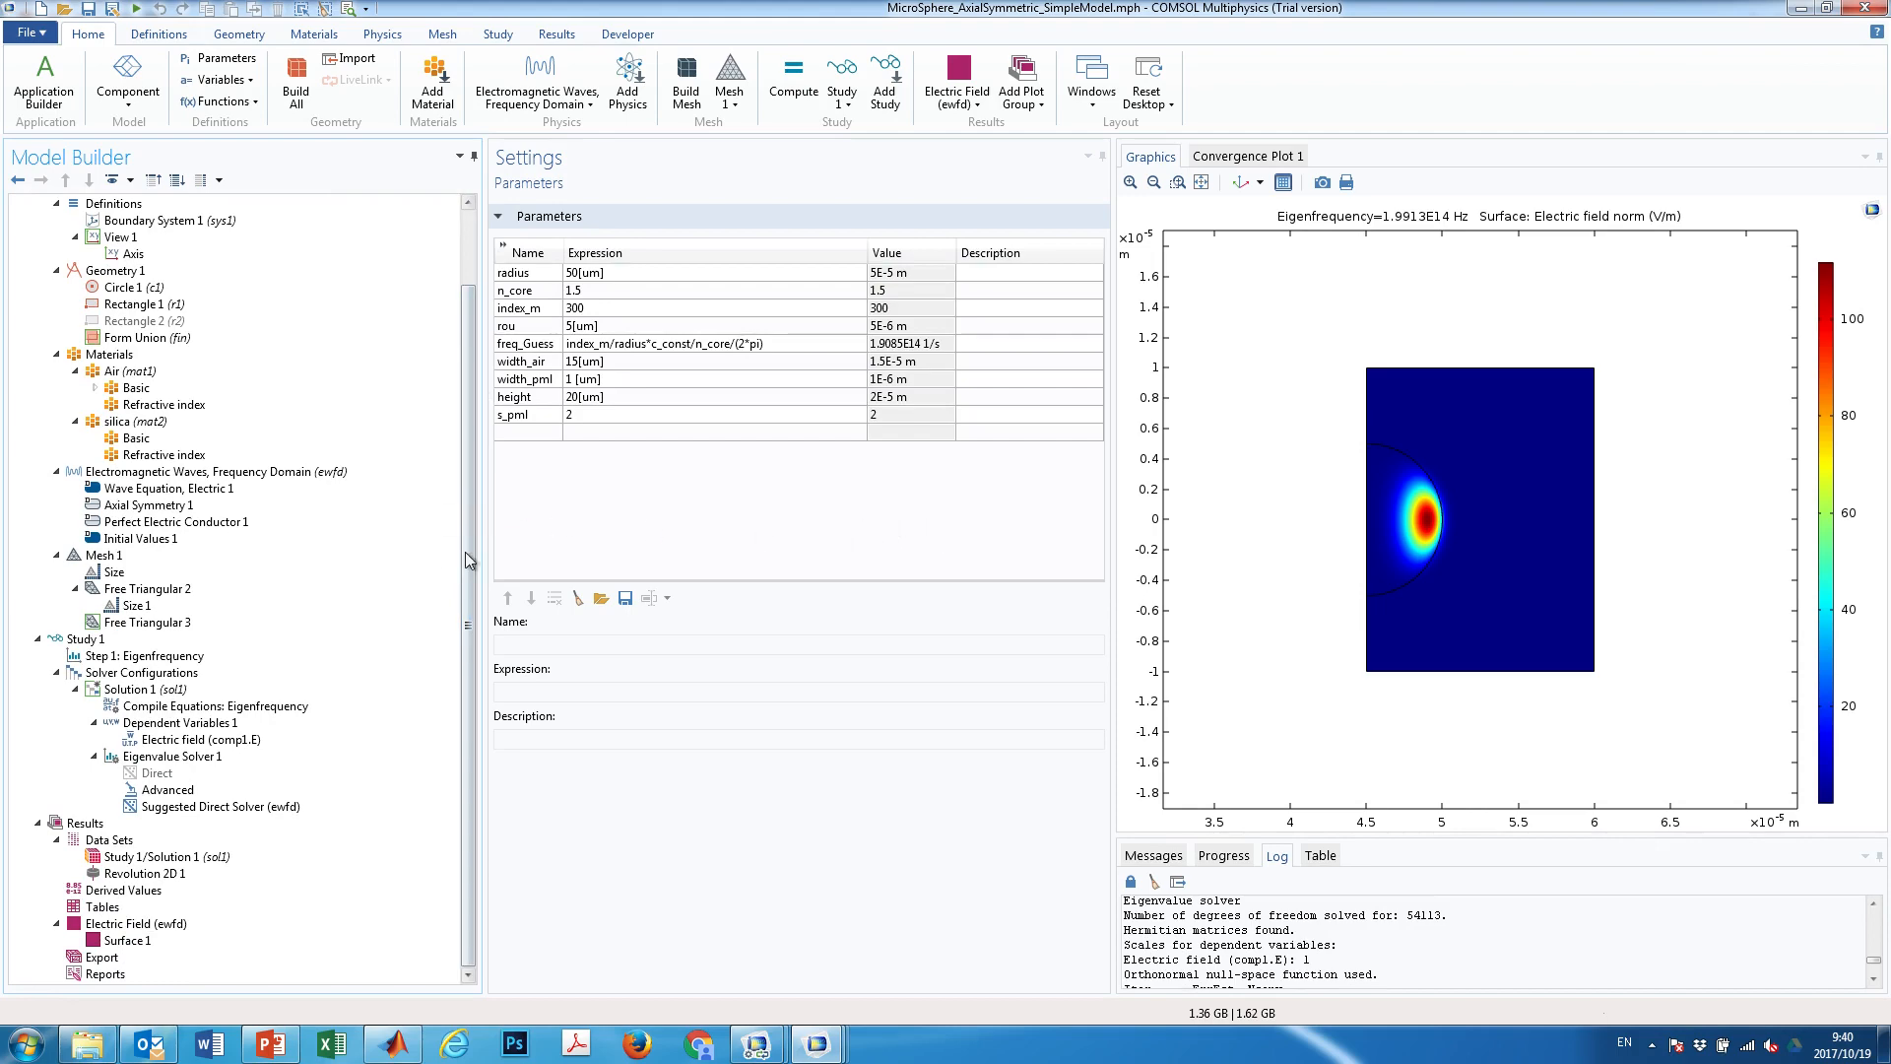
{"action": "left_click_drag", "start_coordinate": [465, 552], "coordinate": [470, 608]}
{"action": "scroll", "coordinate": [474, 608], "scroll_direction": "up", "scroll_amount": 2}
{"action": "scroll", "coordinate": [474, 608], "scroll_direction": "down", "scroll_amount": 2}
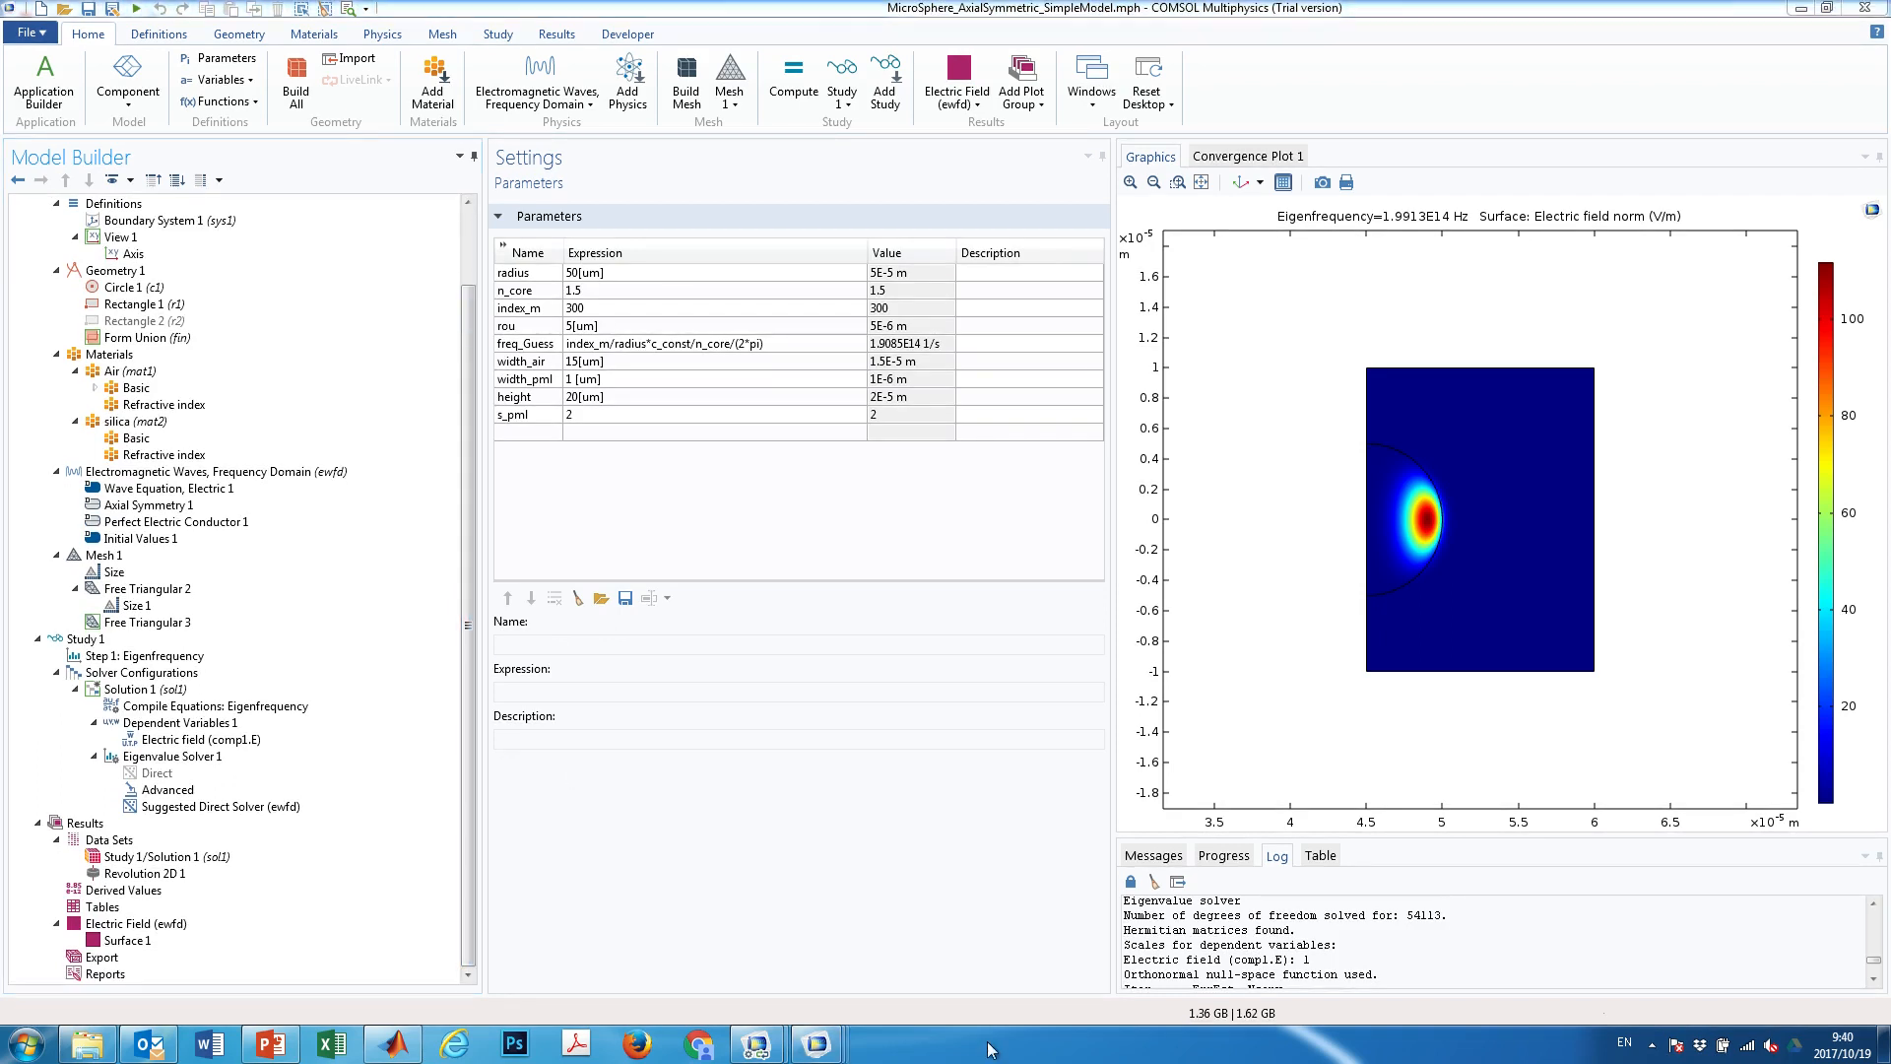
Switch to the MicroSphere_AxialSymmetric_FullModel.mph window and look through its model tree
{"action": "mouse_move", "coordinate": [832, 1029]}
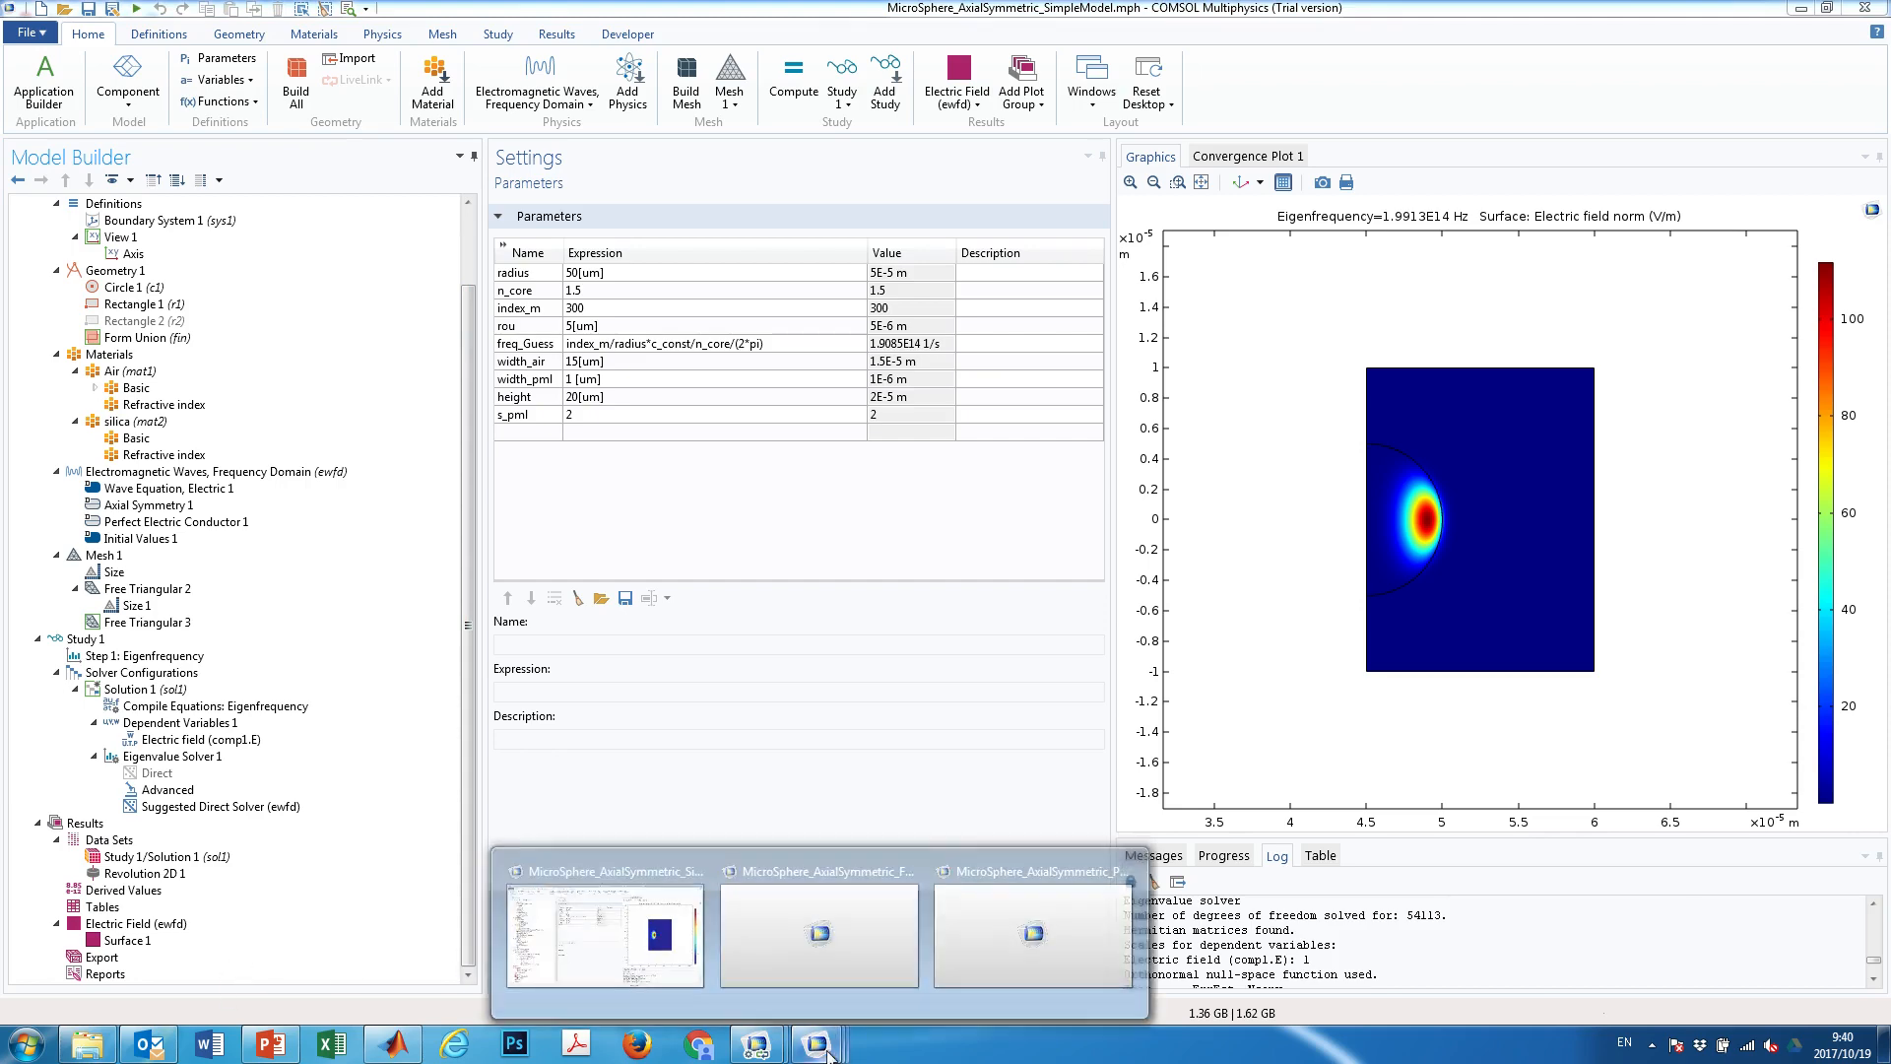
{"action": "left_click", "coordinate": [862, 911]}
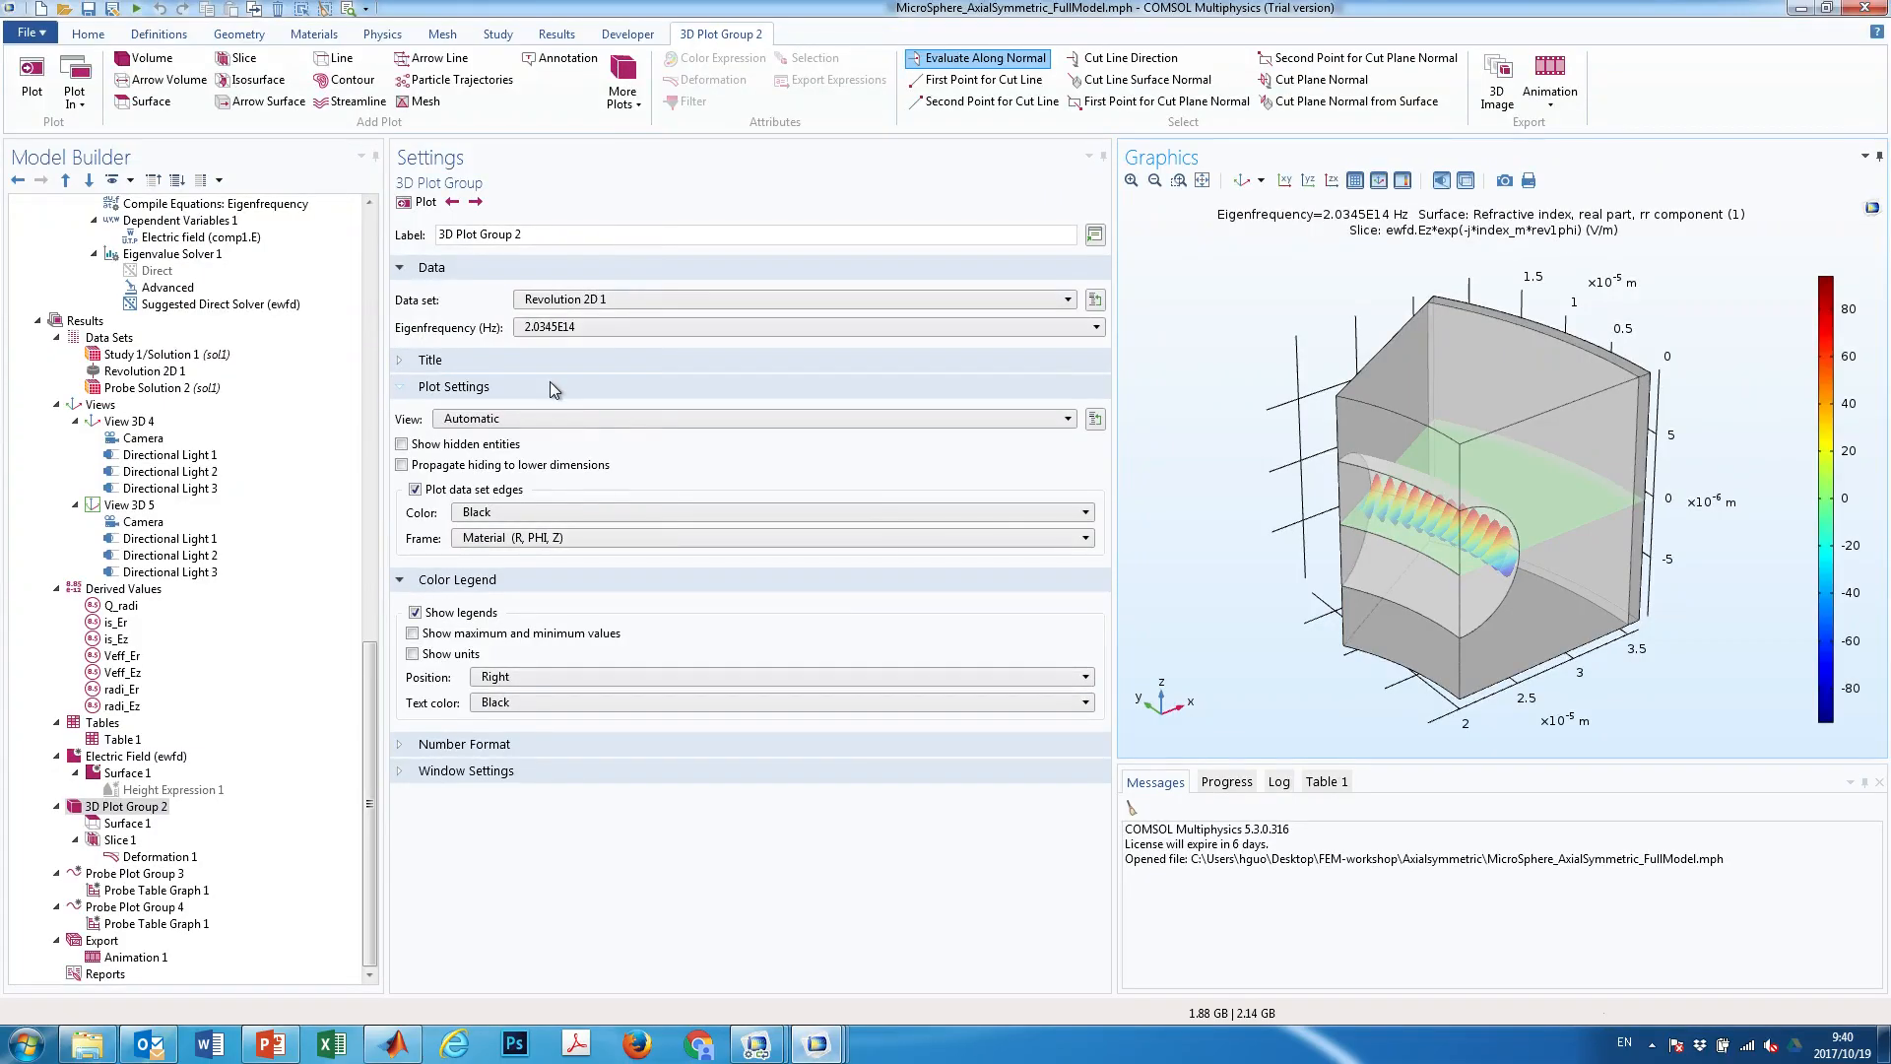
{"action": "left_click_drag", "start_coordinate": [368, 680], "coordinate": [345, 253]}
{"action": "scroll", "coordinate": [305, 960], "scroll_direction": "down", "scroll_amount": 20}
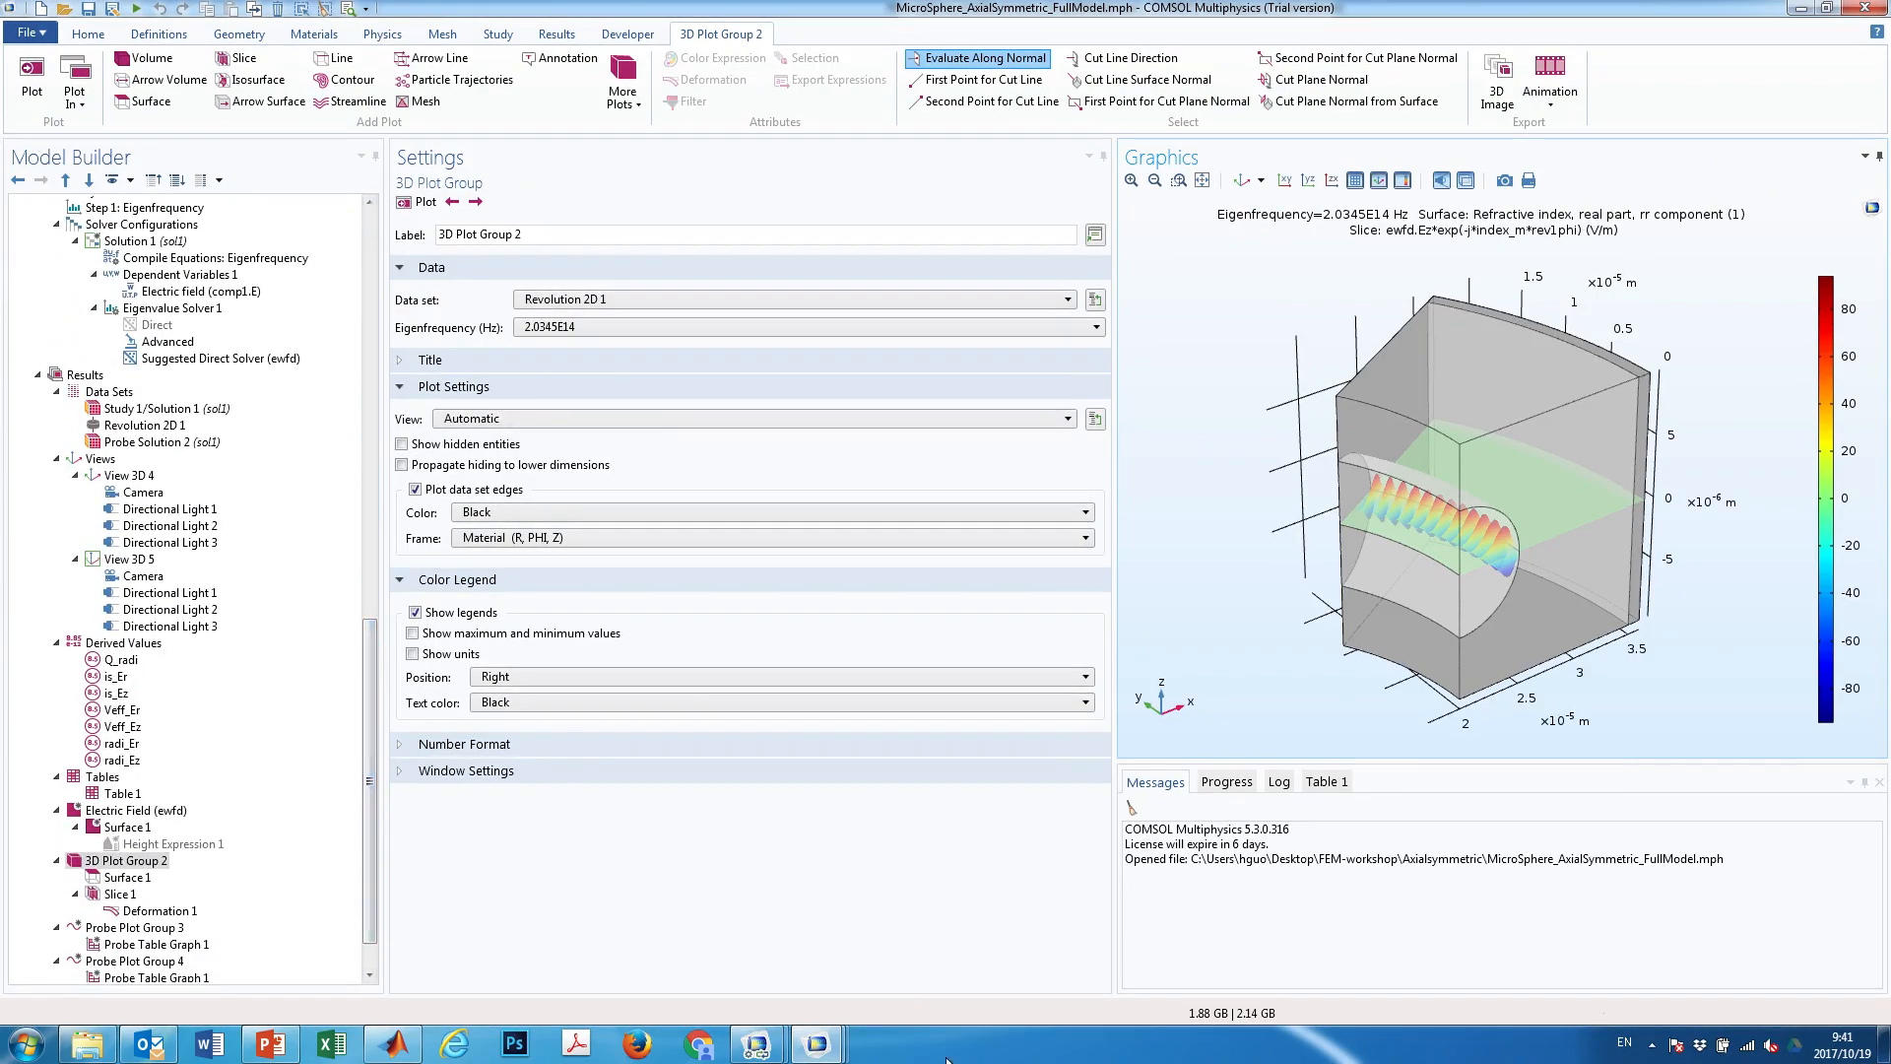
Switch to the PowerPoint presentation on axial symmetric systems and start the slide show at the "Table of parameters" slide
{"action": "mouse_move", "coordinate": [270, 1043]}
{"action": "left_click", "coordinate": [300, 945]}
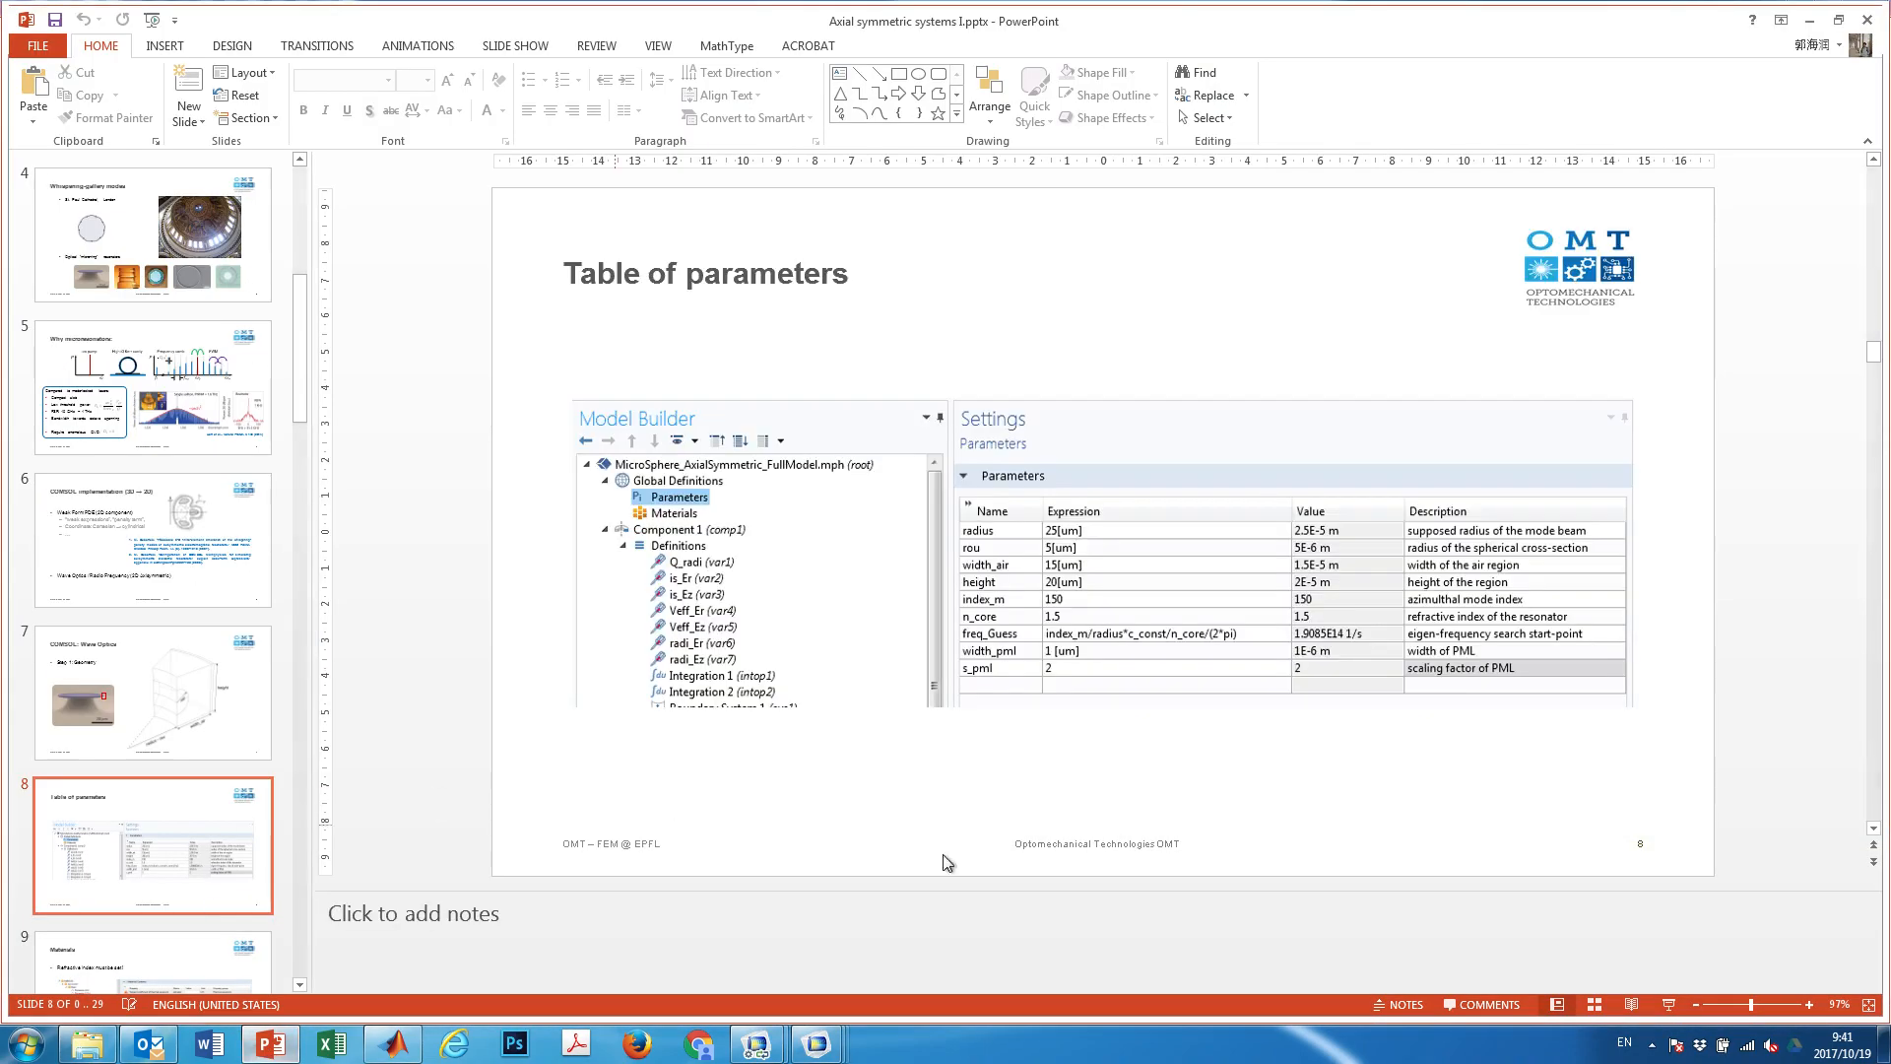
{"action": "left_click", "coordinate": [1670, 1004]}
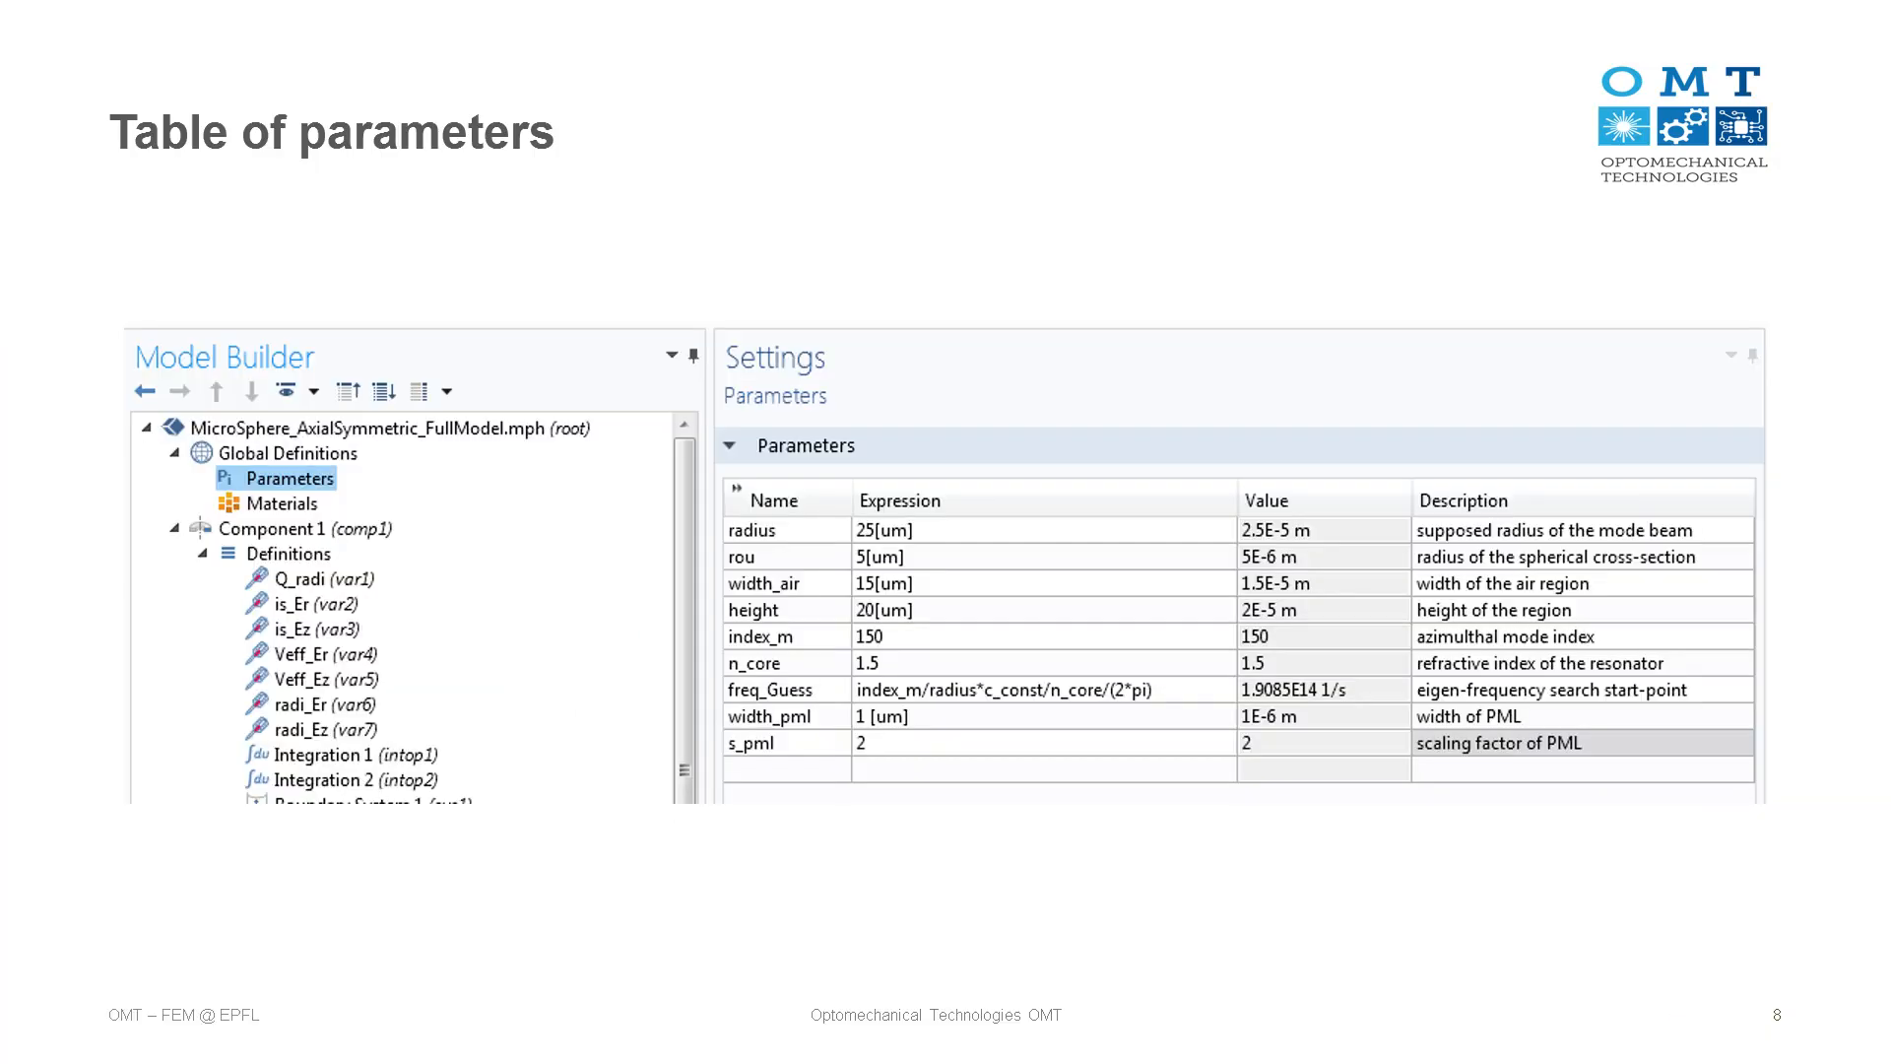